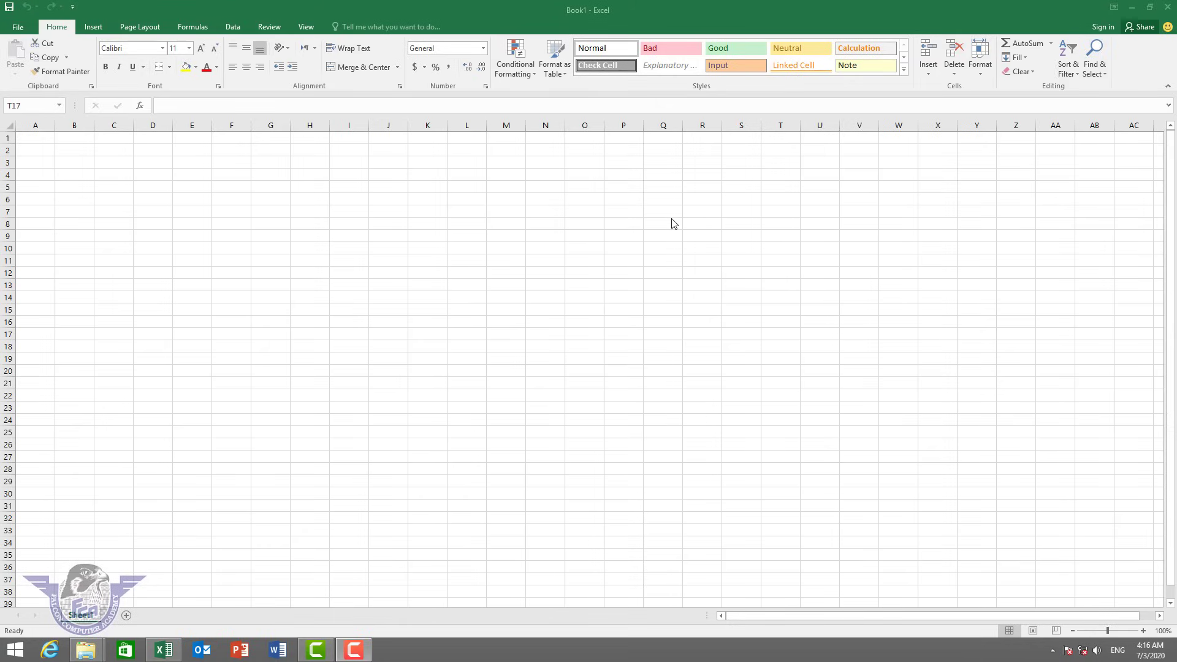
Close the workbook, reopen Excel from the taskbar into a blank workbook, and close it again.
{"action": "left_click", "coordinate": [1168, 10]}
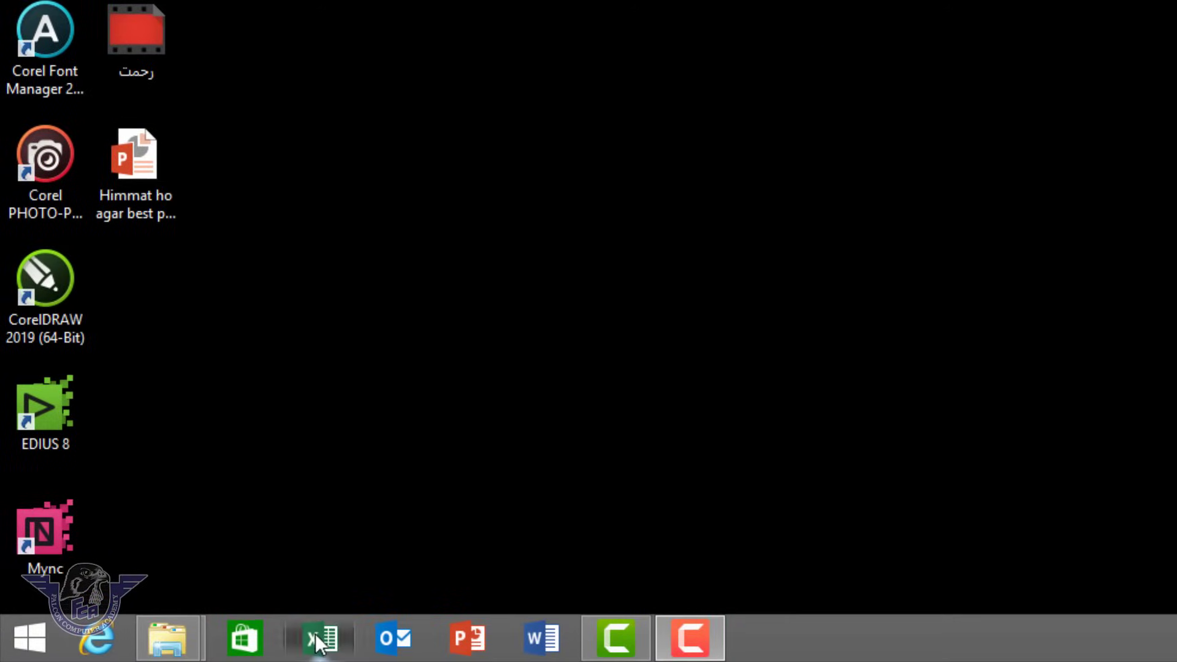
{"action": "left_click", "coordinate": [317, 640]}
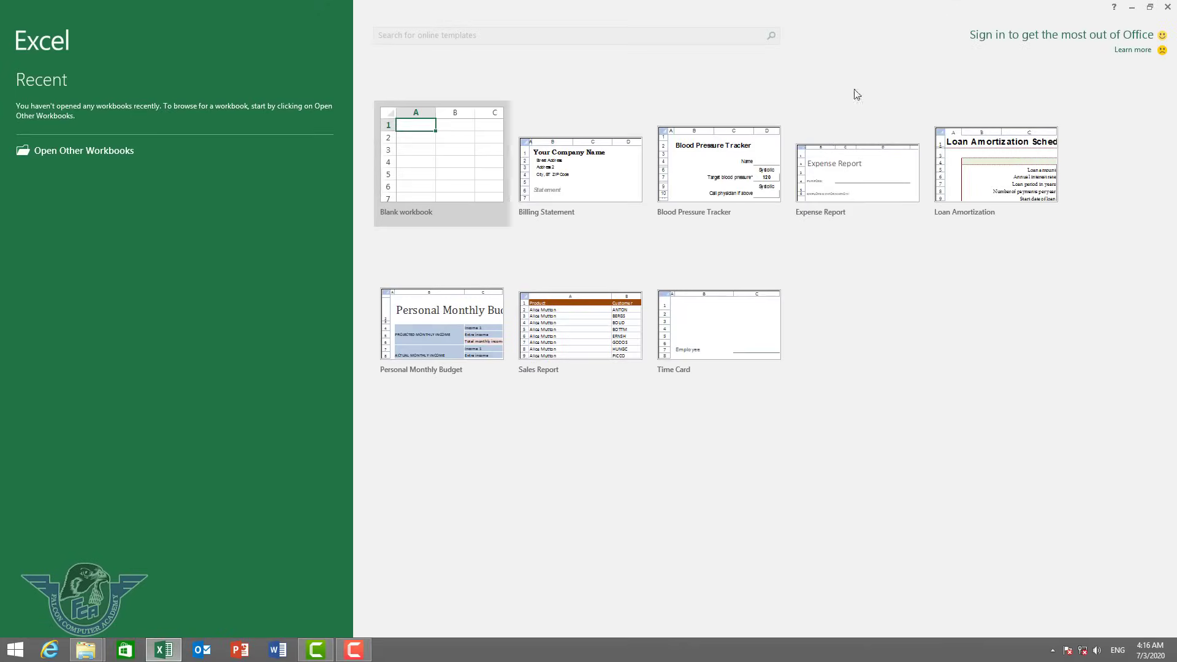
{"action": "left_click", "coordinate": [422, 147]}
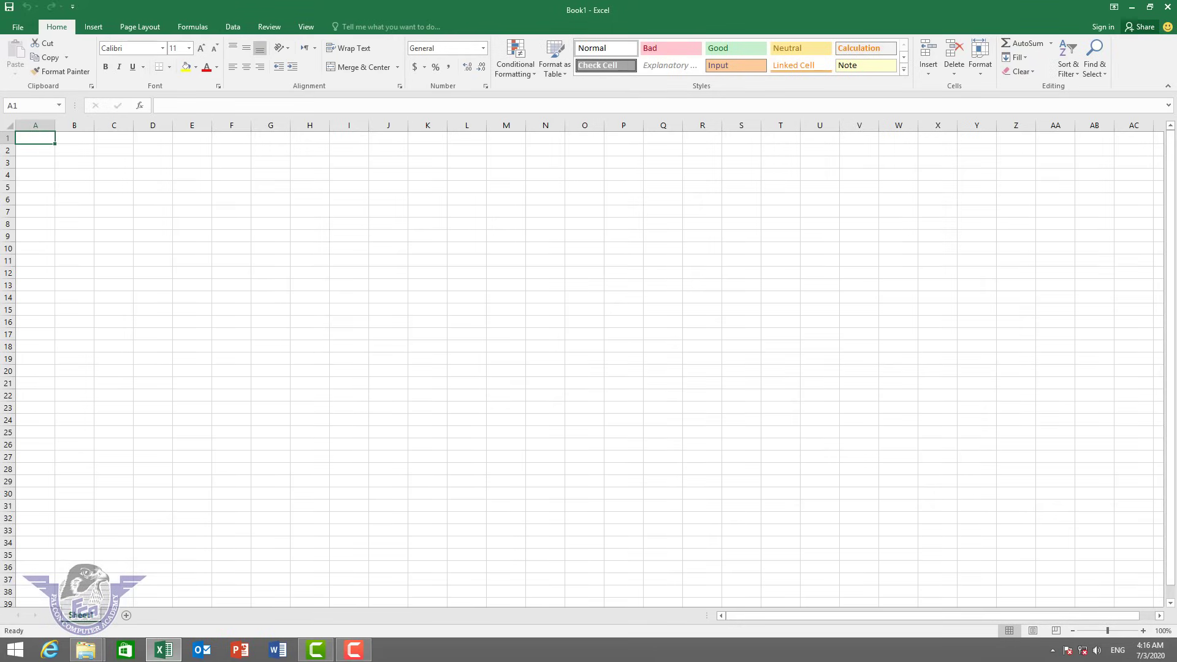
{"action": "left_click", "coordinate": [1166, 8]}
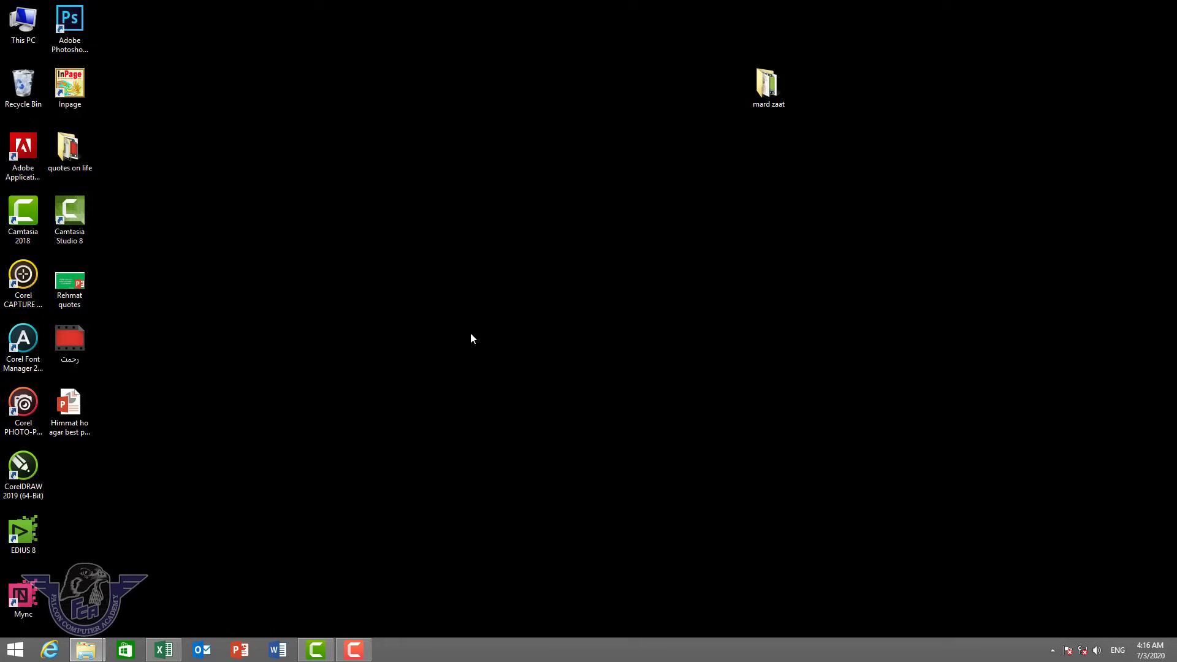
Launch Excel 2016 by searching 'excel' from the Start screen, then close its start screen.
{"action": "left_click", "coordinate": [17, 649]}
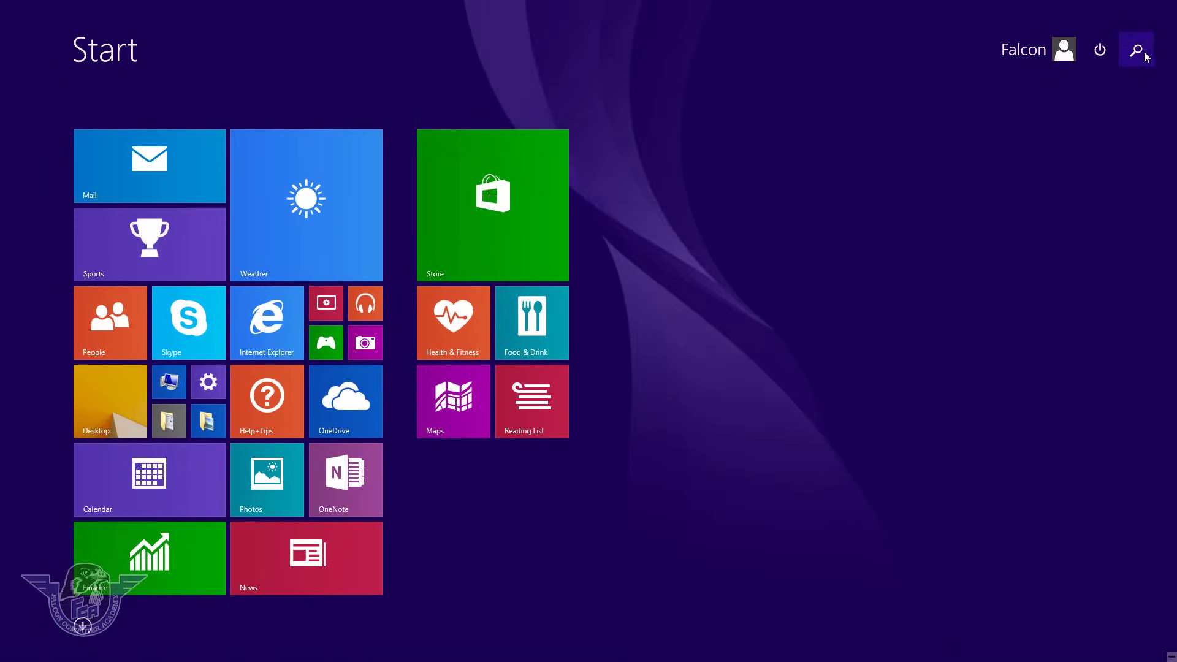
{"action": "left_click", "coordinate": [1139, 51]}
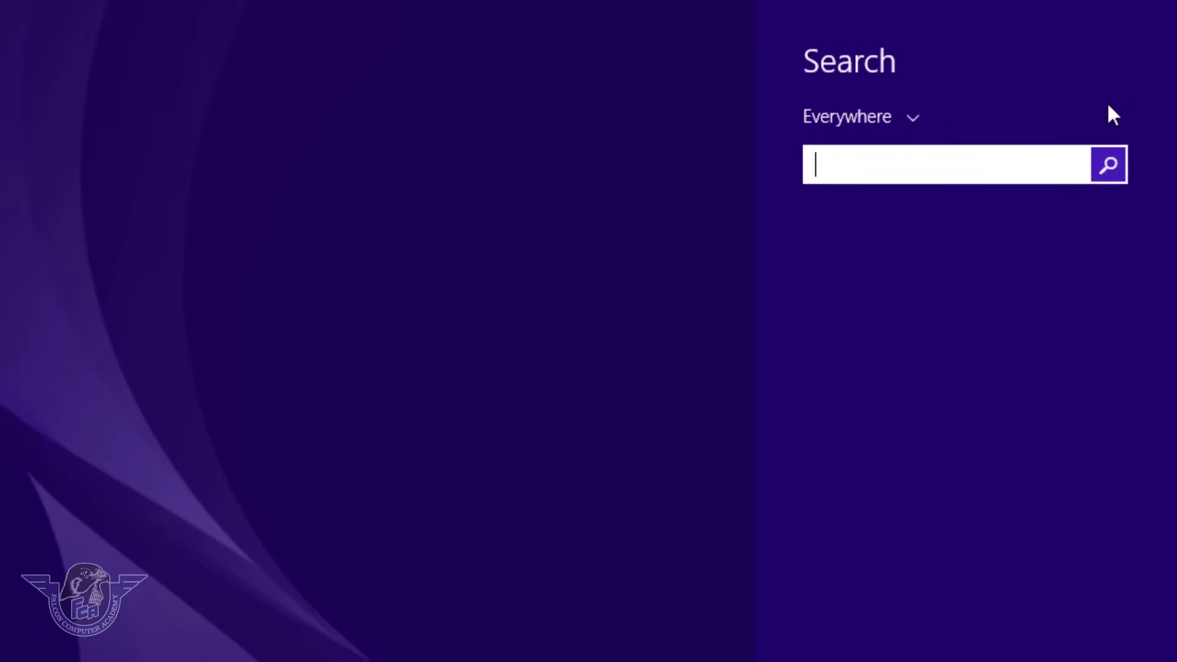
{"action": "type", "text": "excel 2016"}
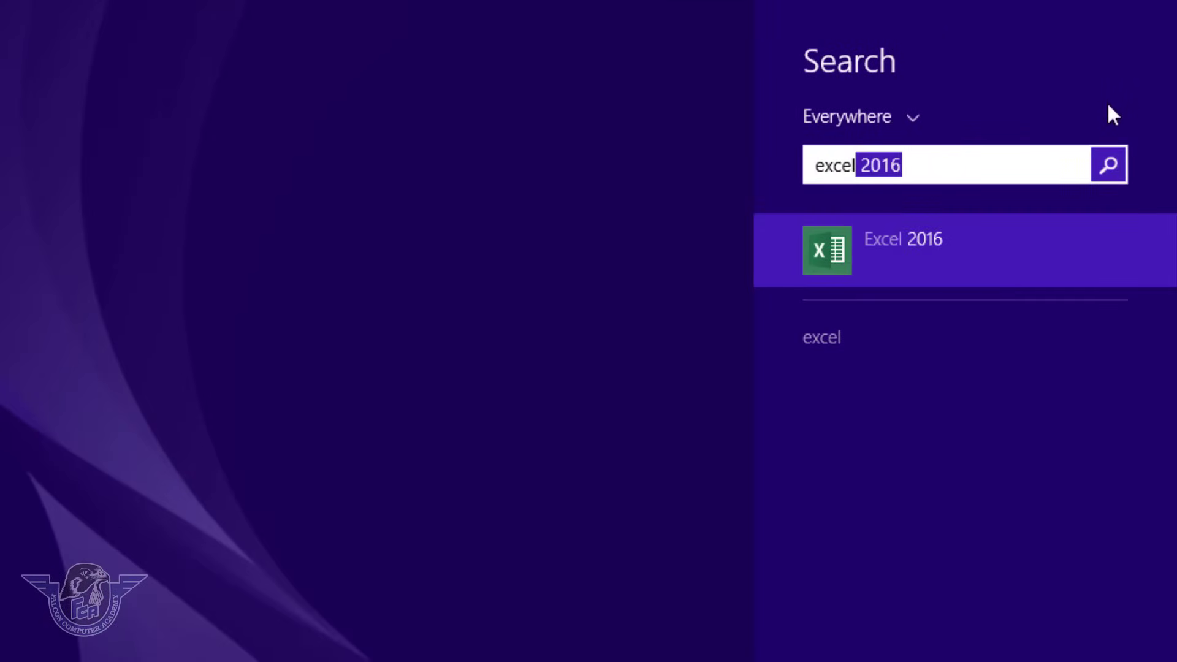
{"action": "left_click", "coordinate": [900, 254]}
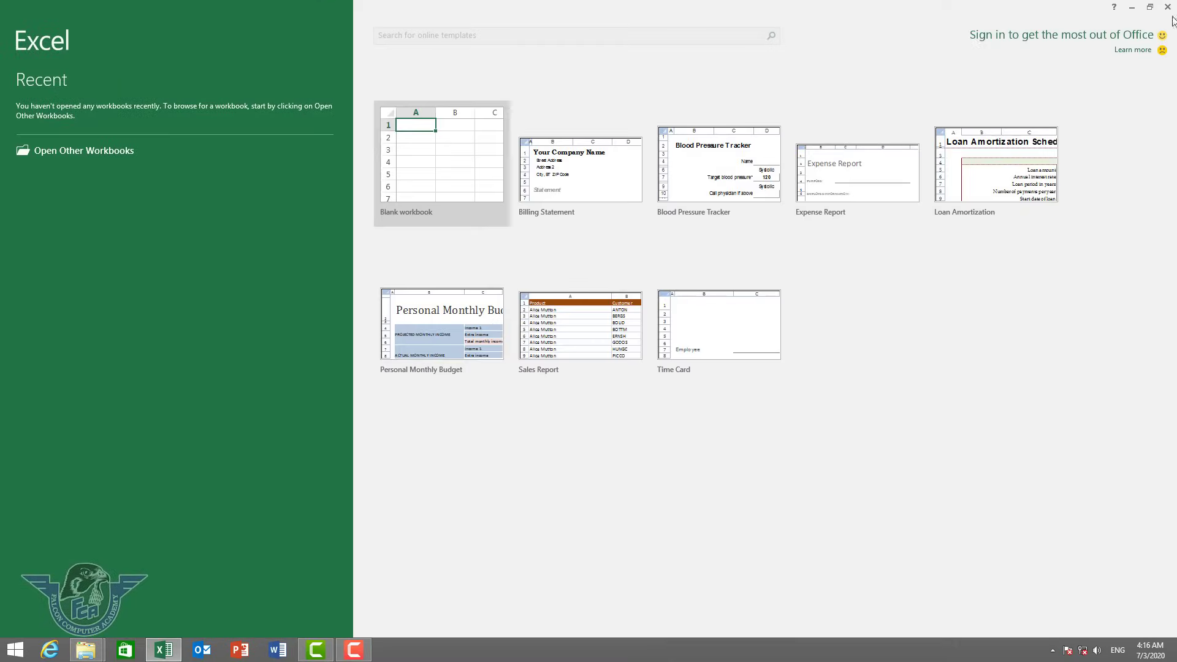
{"action": "left_click", "coordinate": [1166, 7]}
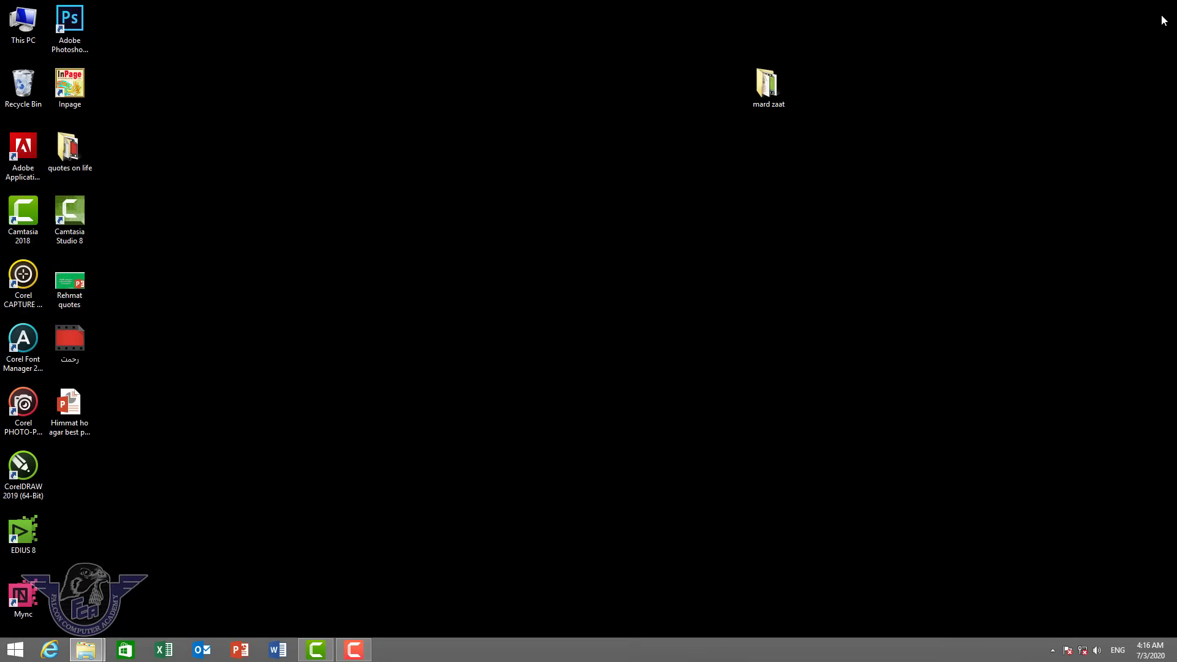
Launch Excel through the Run box with 'excel' and create a blank workbook.
{"action": "key", "text": "super+r"}
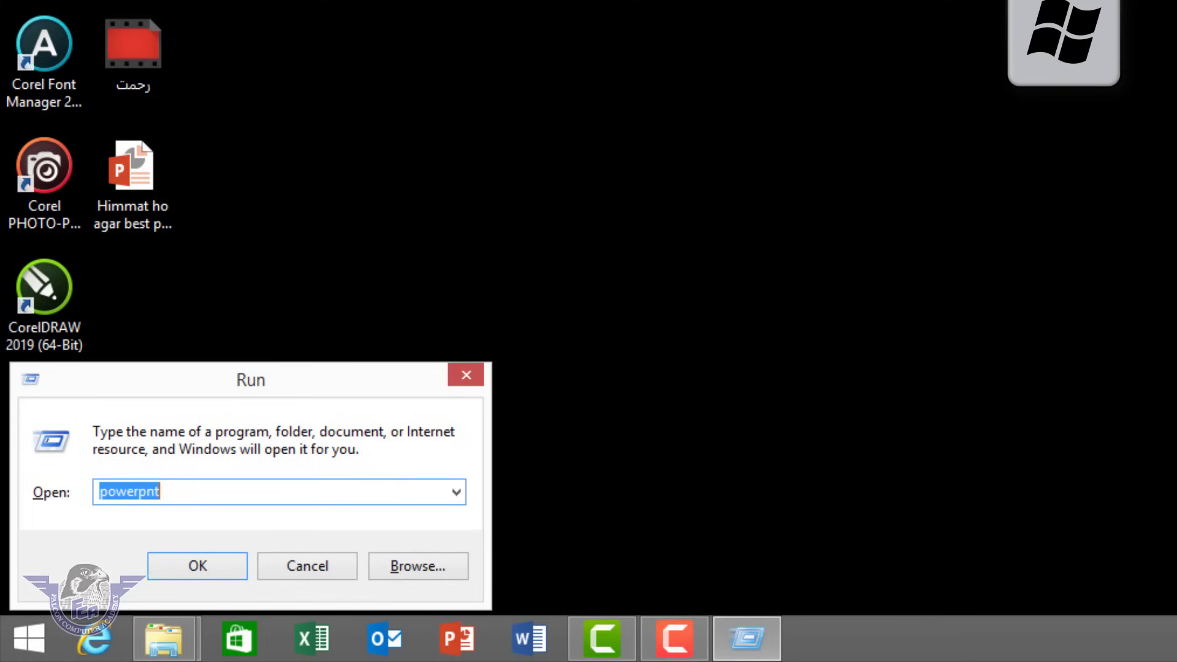
{"action": "type", "text": "excel"}
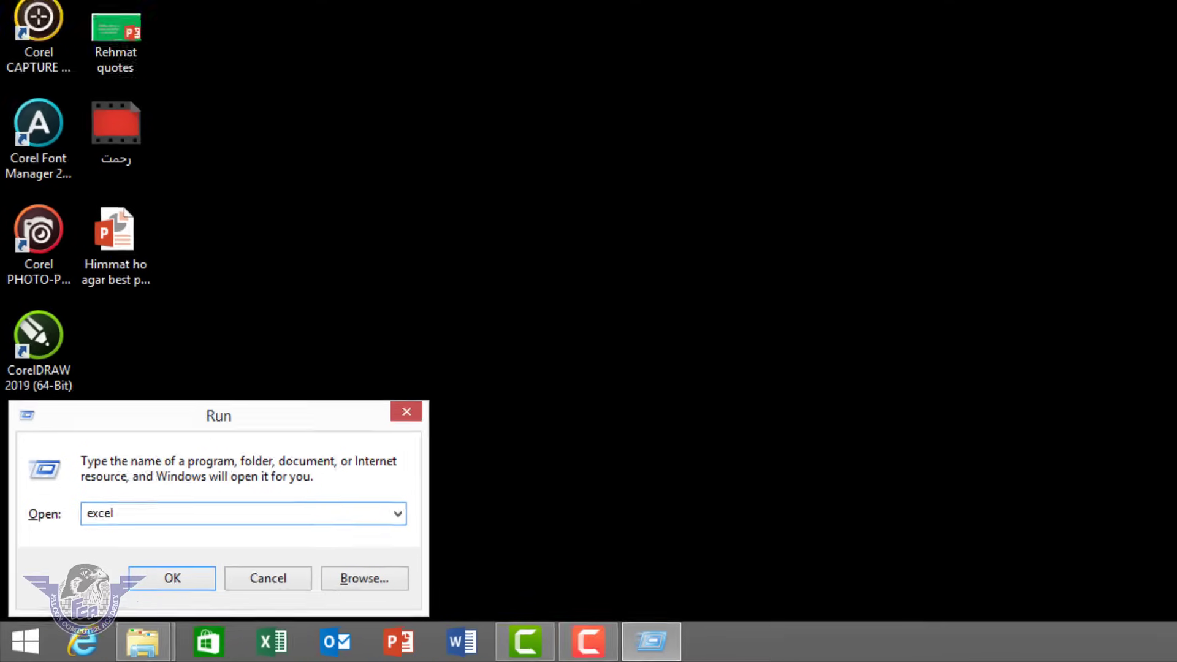
{"action": "key", "text": "Return"}
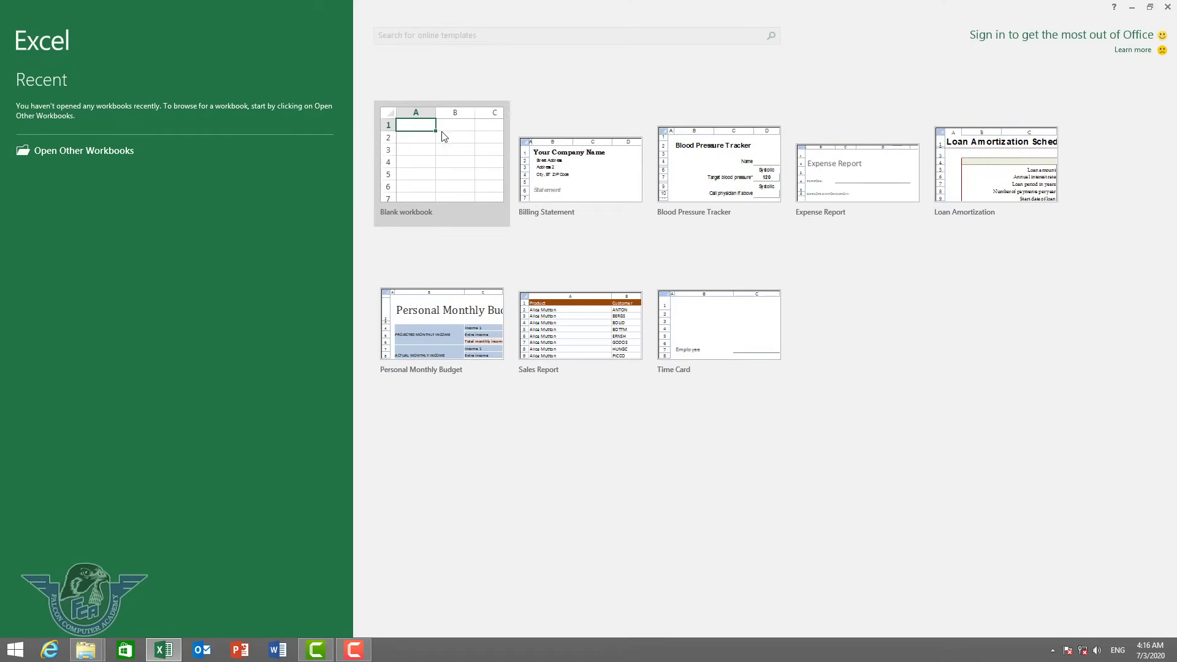
{"action": "left_click", "coordinate": [445, 151]}
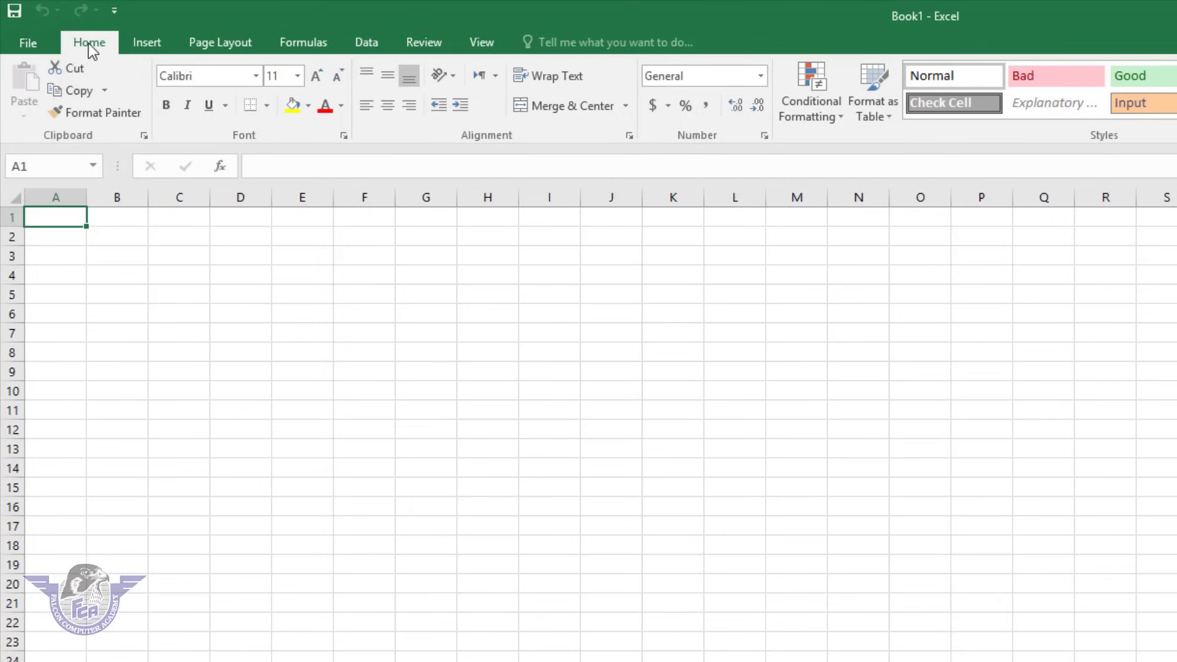
{"action": "left_click", "coordinate": [153, 43]}
{"action": "left_click", "coordinate": [190, 49]}
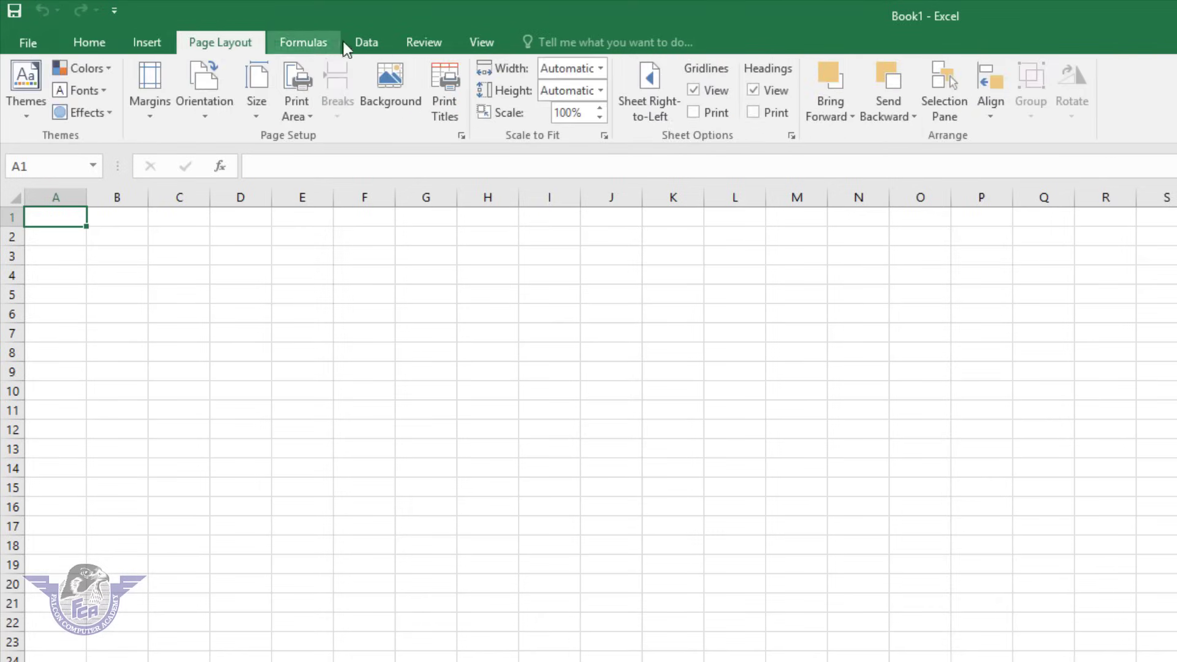
{"action": "left_click", "coordinate": [294, 38]}
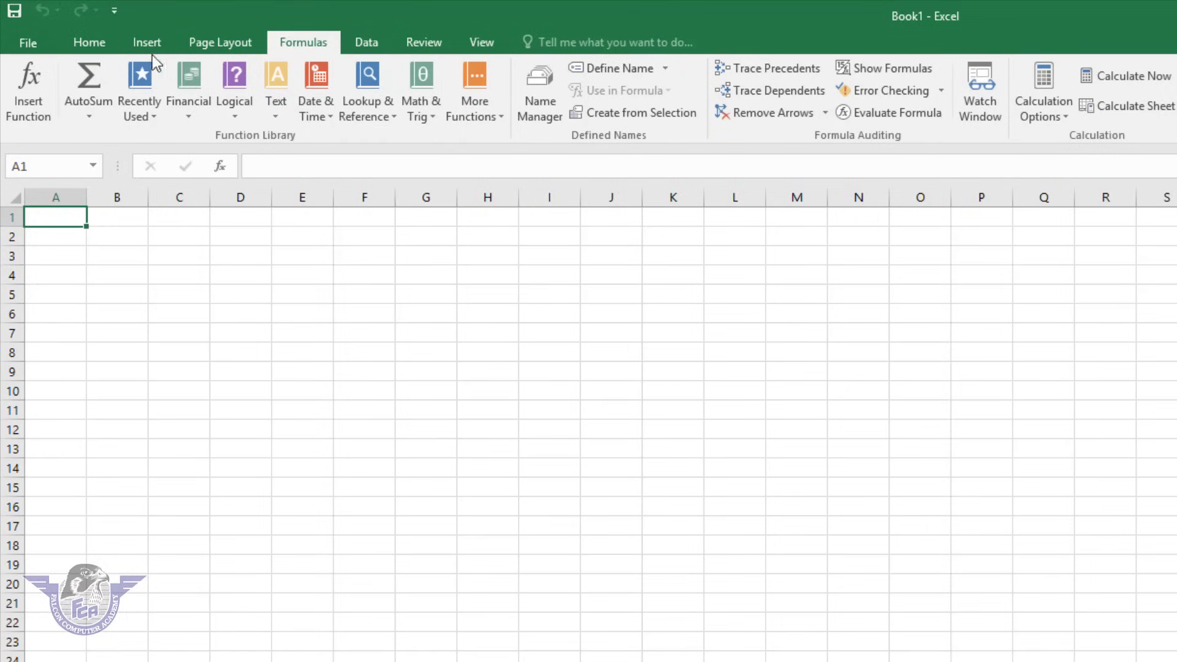
{"action": "left_click", "coordinate": [94, 47]}
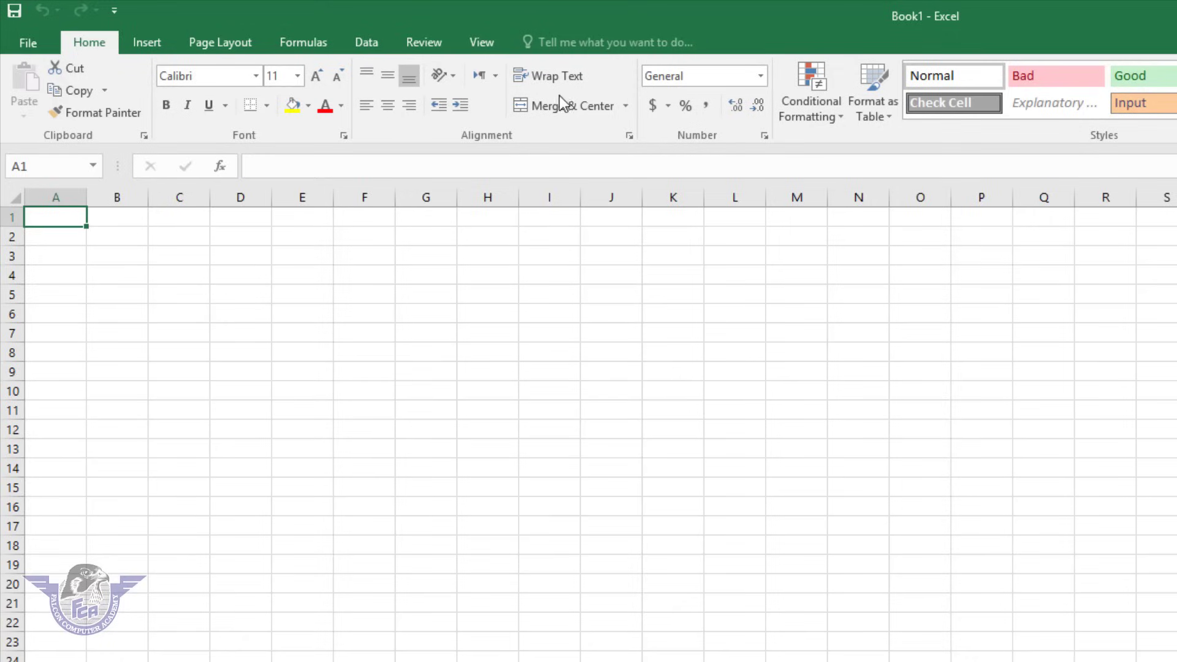
{"action": "left_click", "coordinate": [154, 45]}
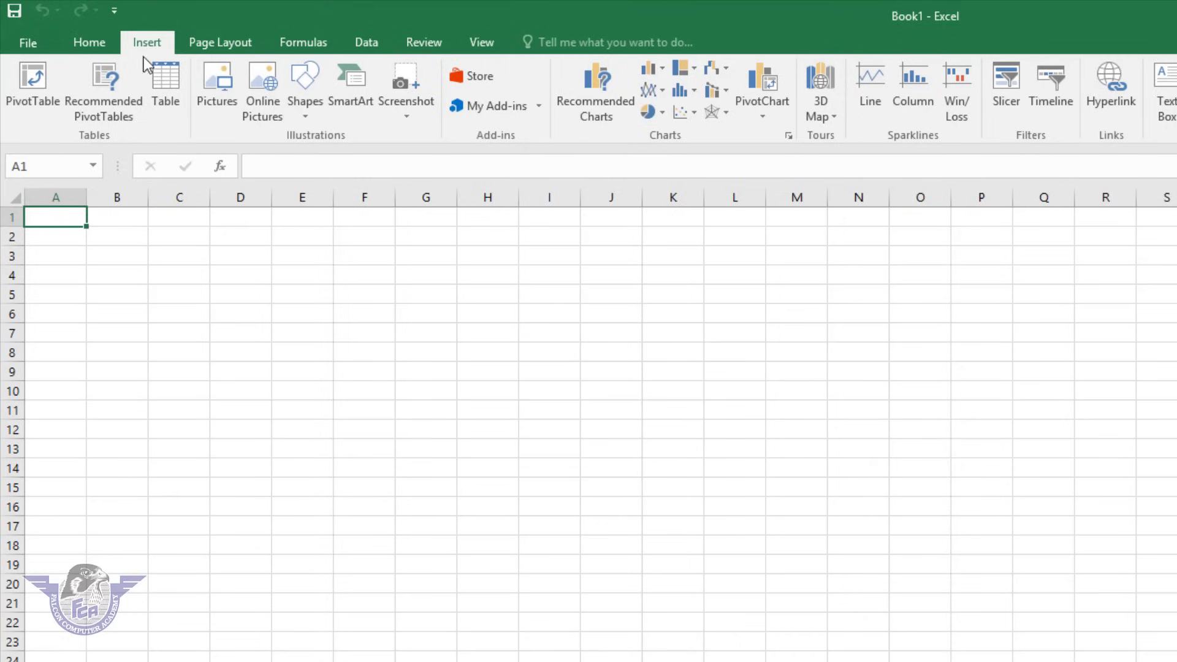
{"action": "left_click", "coordinate": [226, 43]}
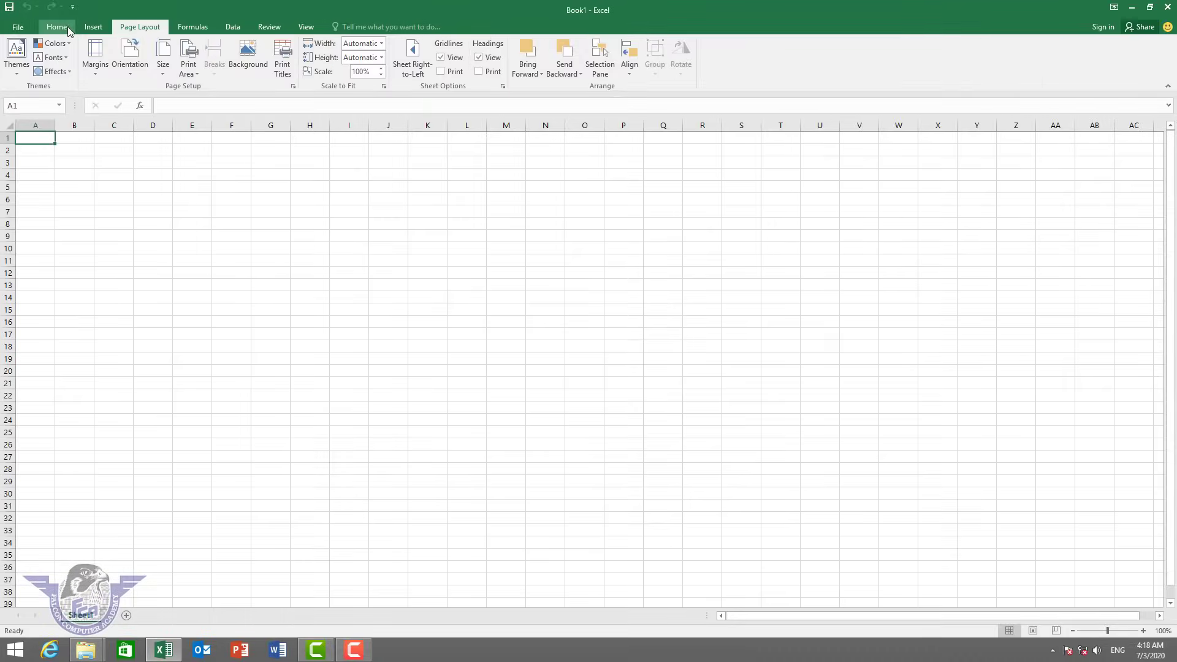
{"action": "left_click", "coordinate": [73, 32]}
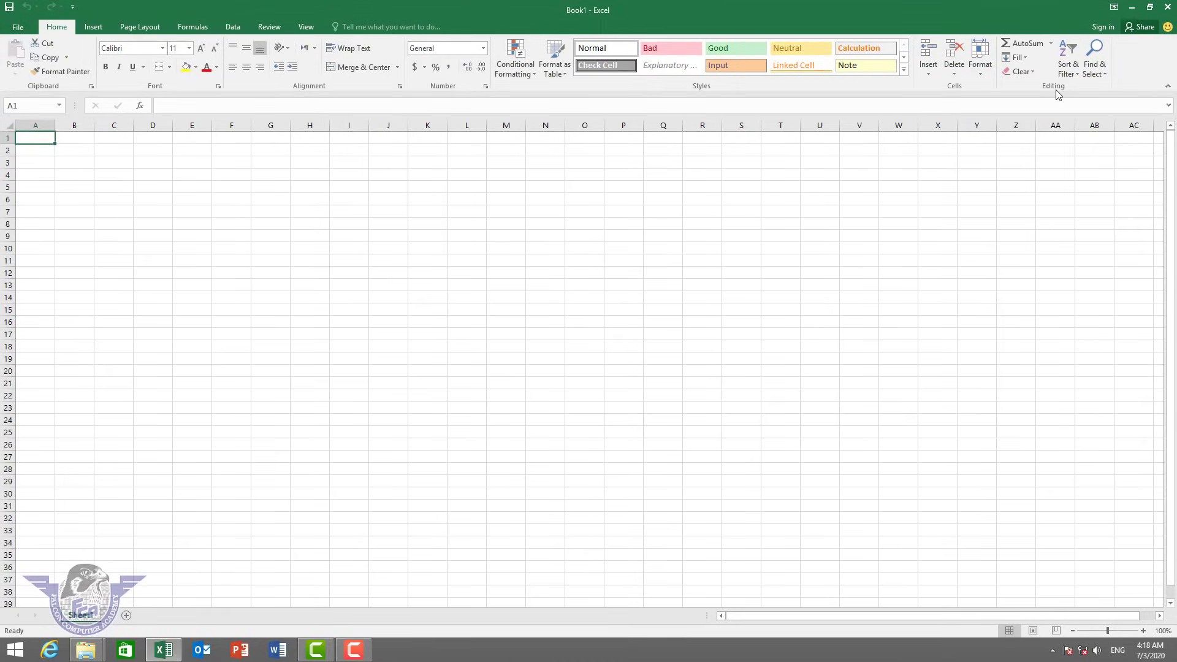
{"action": "left_click", "coordinate": [165, 106]}
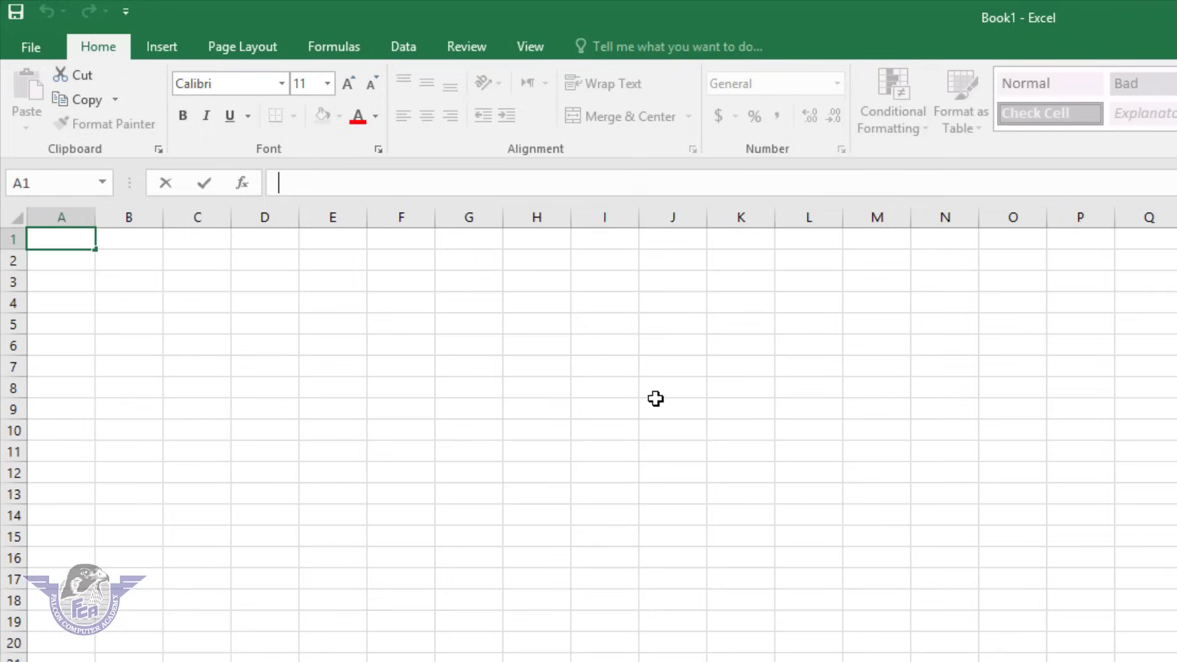
{"action": "left_click_drag", "start_coordinate": [176, 310], "coordinate": [1173, 659]}
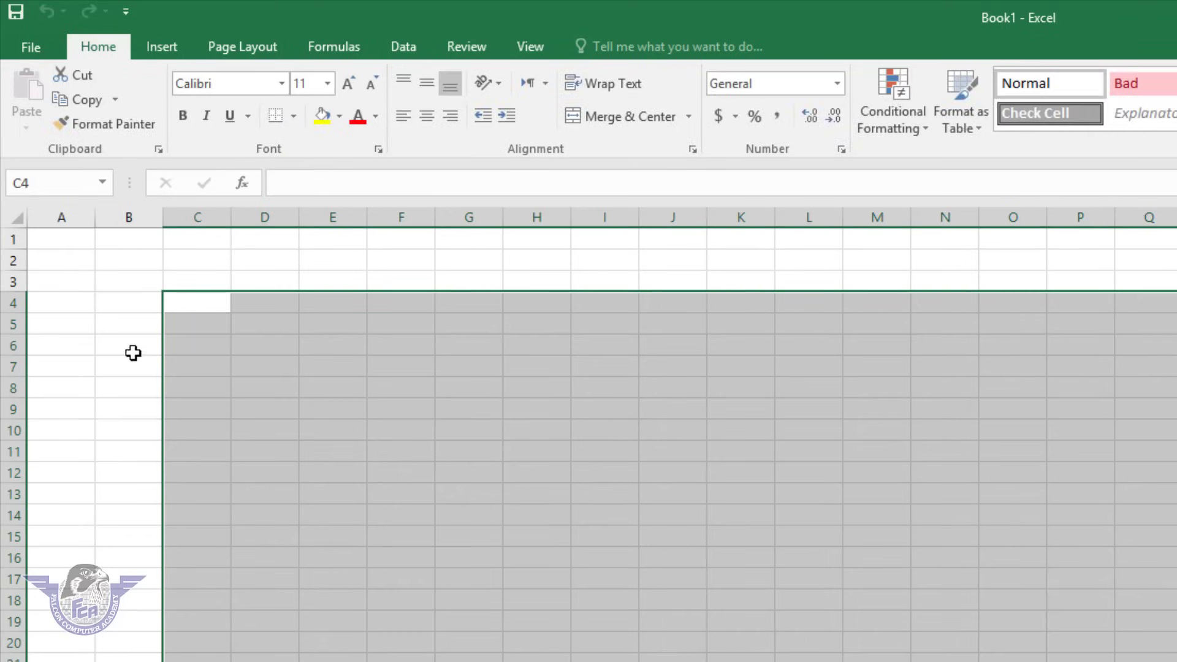
{"action": "left_click_drag", "start_coordinate": [138, 323], "coordinate": [1176, 661]}
{"action": "mouse_move", "coordinate": [270, 322]}
{"action": "left_mouse_down"}
{"action": "mouse_move", "coordinate": [244, 307]}
{"action": "mouse_move", "coordinate": [270, 310]}
{"action": "left_mouse_up"}
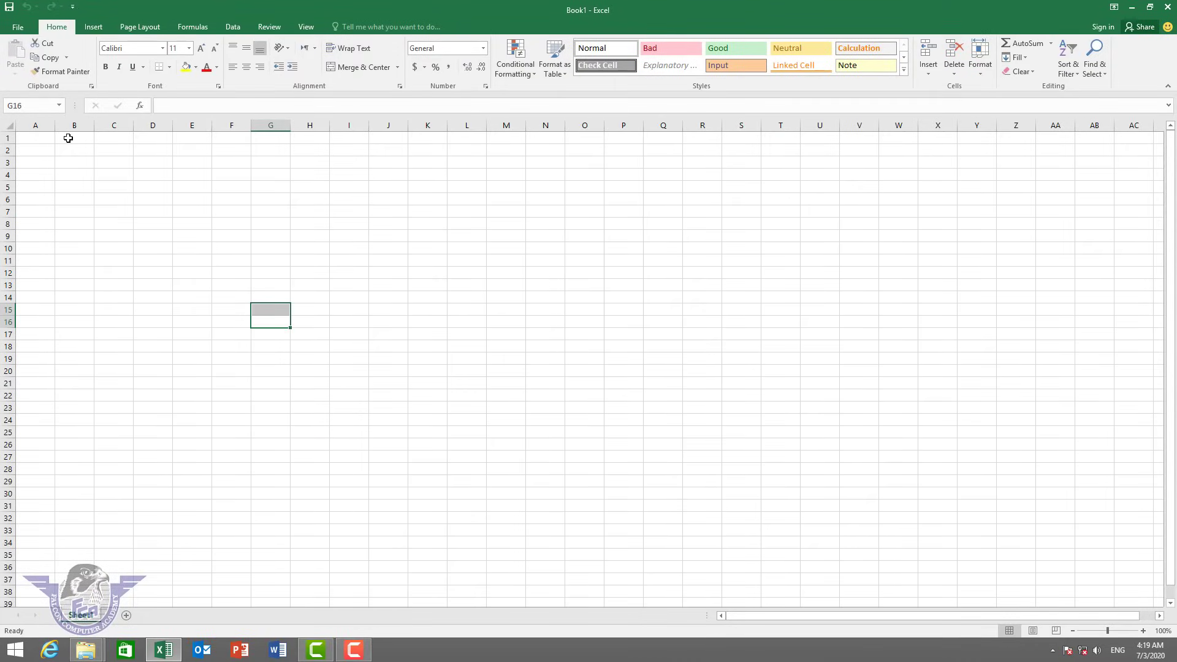
{"action": "left_click", "coordinate": [36, 125]}
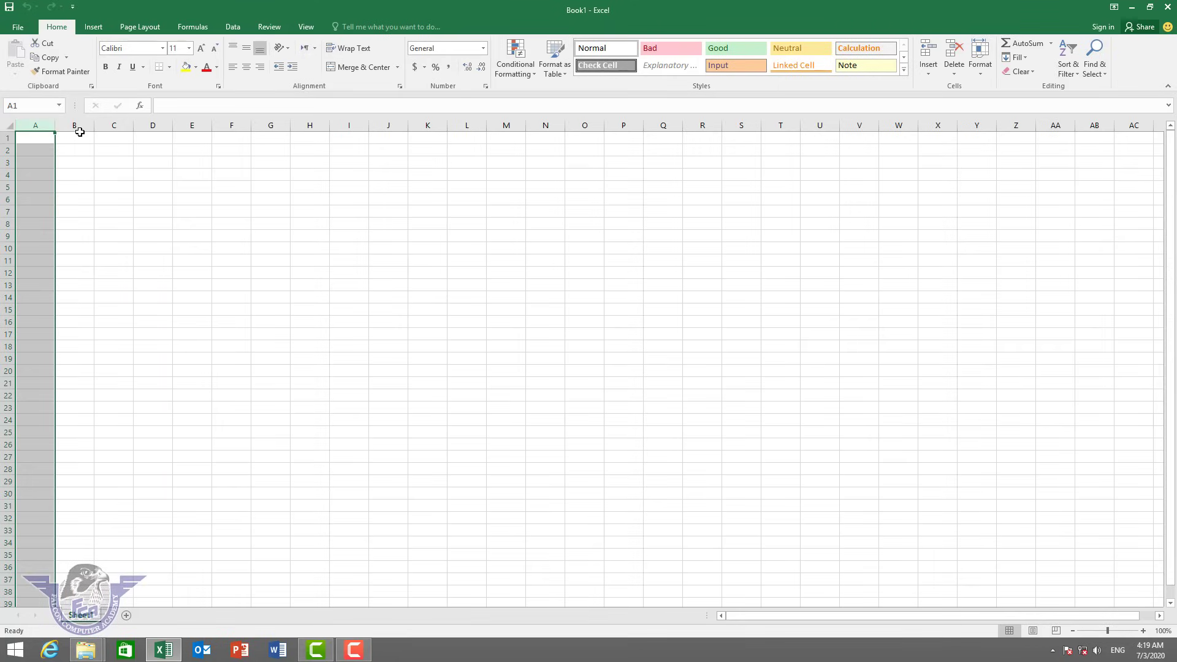
{"action": "left_click_drag", "start_coordinate": [74, 125], "coordinate": [107, 123]}
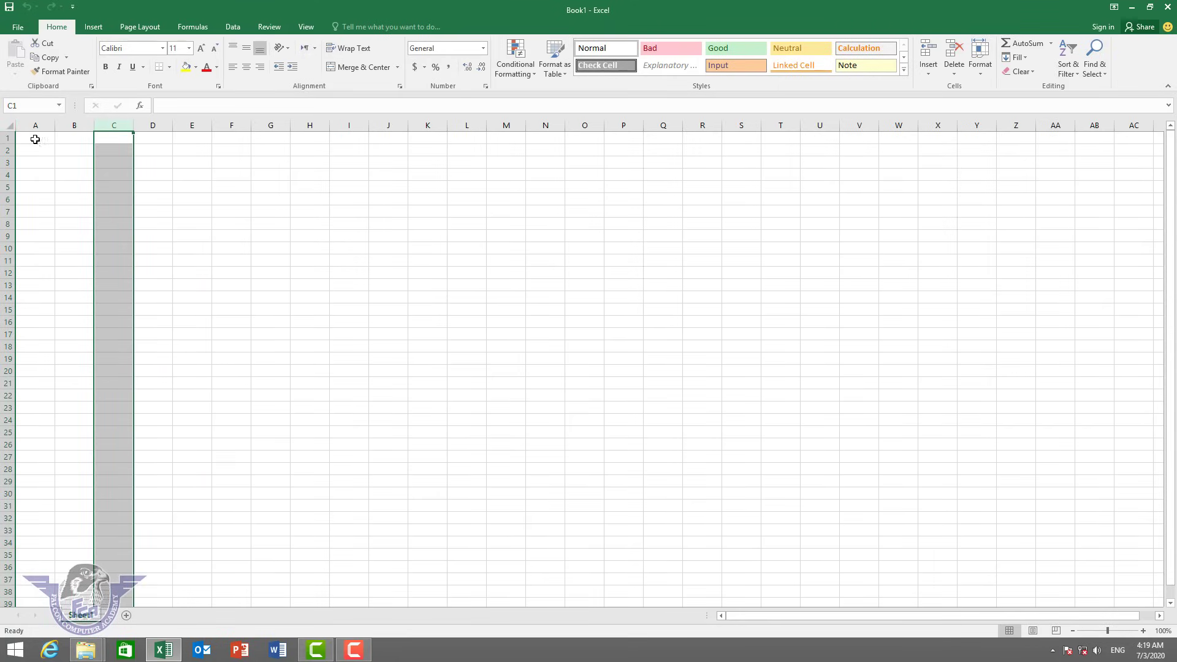
{"action": "left_click", "coordinate": [6, 138]}
{"action": "left_click", "coordinate": [8, 150]}
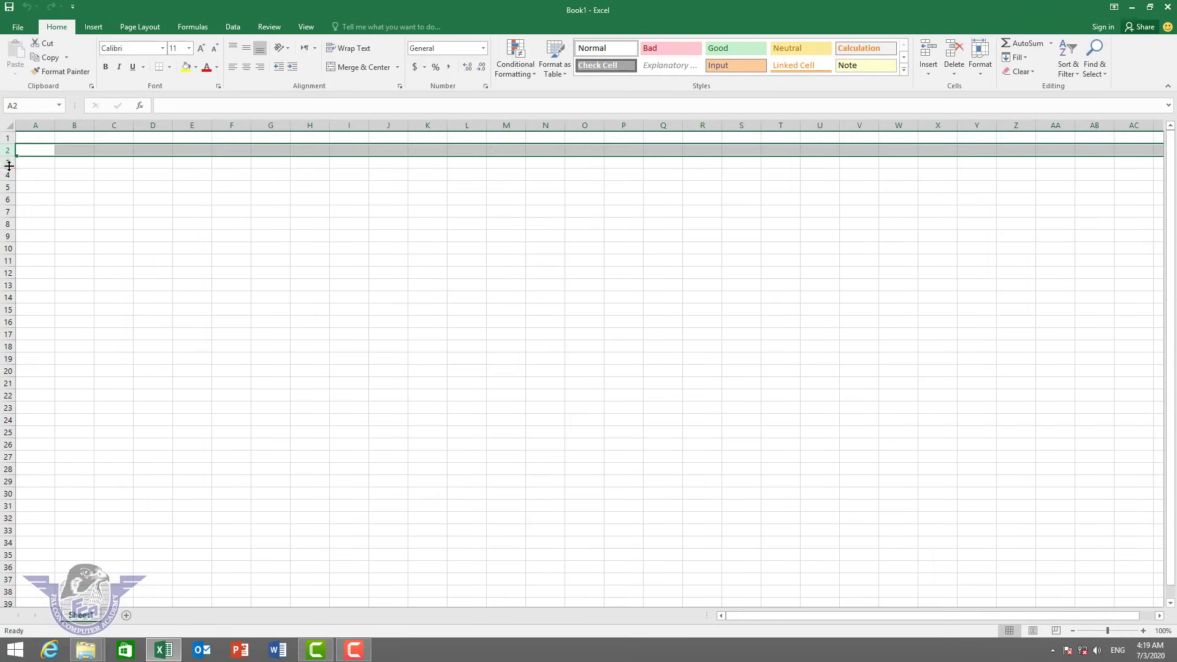
{"action": "left_click", "coordinate": [166, 219]}
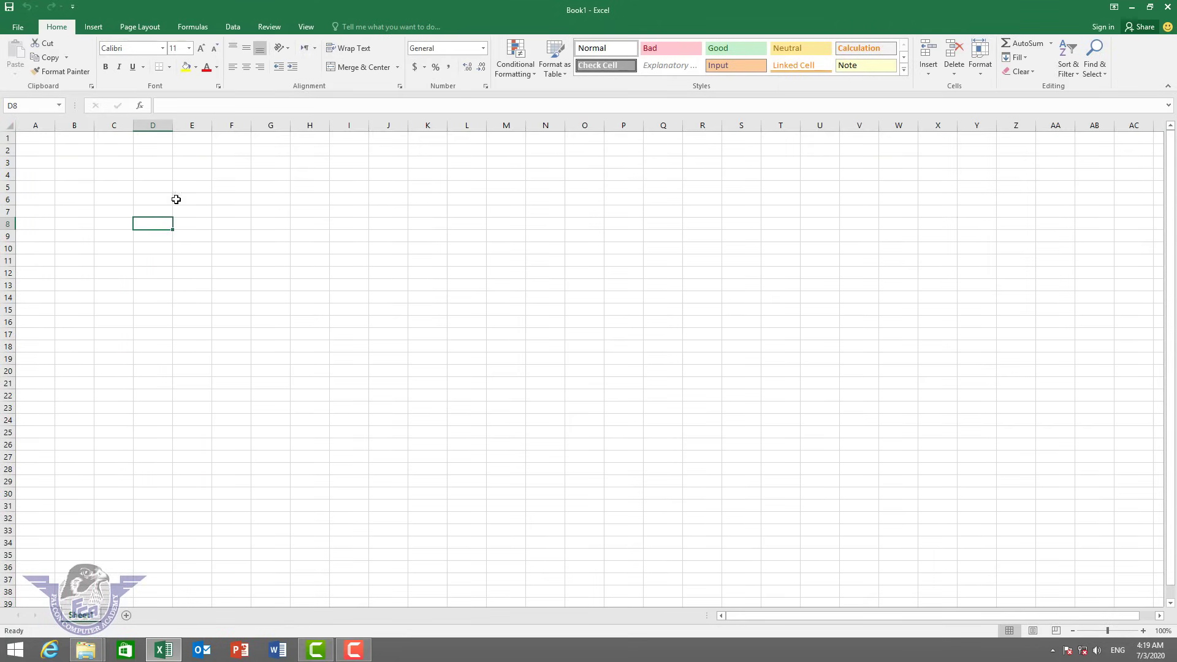
{"action": "left_click", "coordinate": [157, 187]}
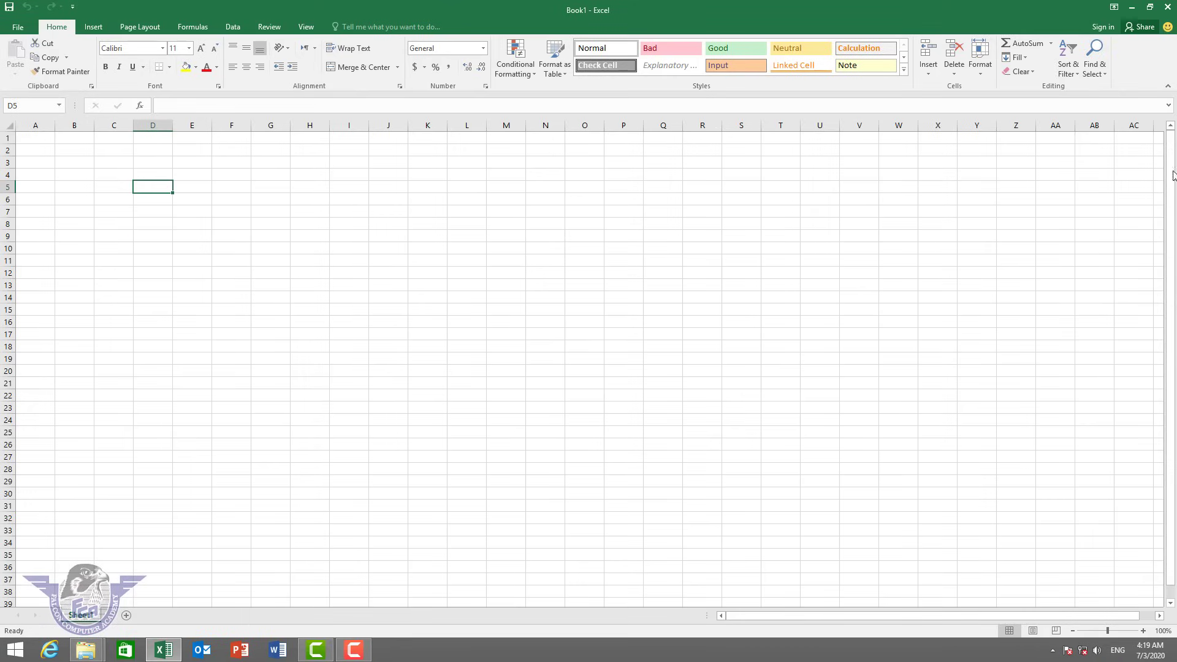
{"action": "left_click_drag", "start_coordinate": [1171, 181], "coordinate": [1171, 217]}
{"action": "left_click_drag", "start_coordinate": [1050, 616], "coordinate": [913, 616]}
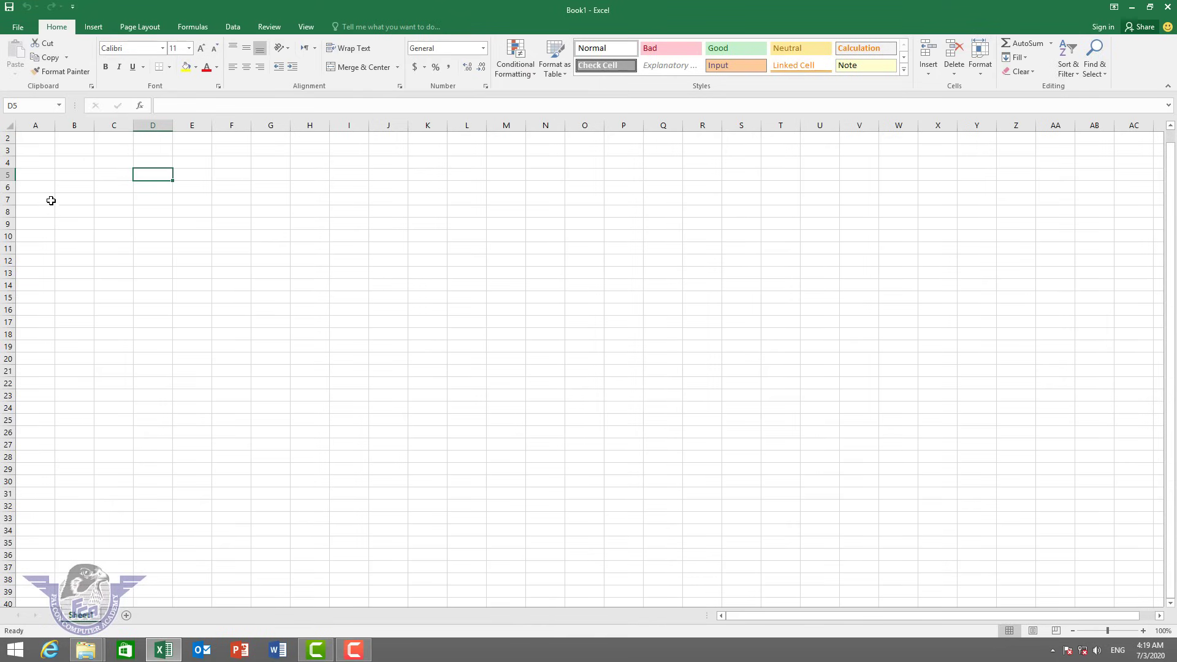
Select the entire sheet and widen the Name Box to read 1048576R x 16384C.
{"action": "scroll", "coordinate": [52, 201], "scroll_direction": "up", "scroll_amount": 1}
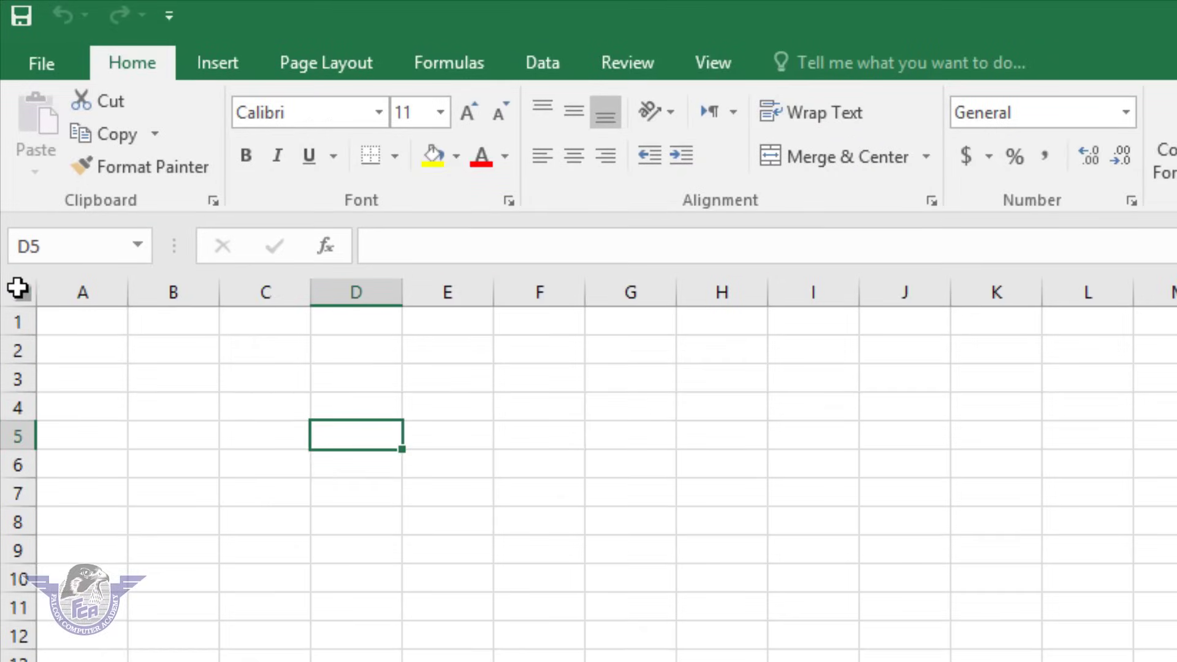
{"action": "left_click", "coordinate": [9, 147]}
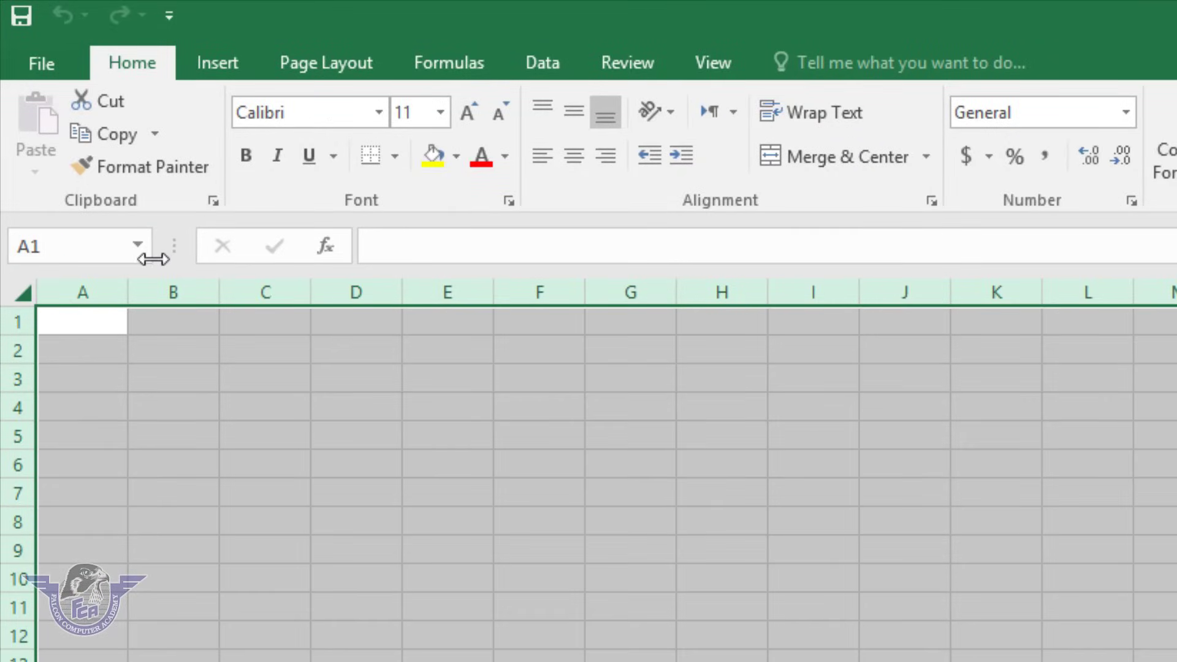
{"action": "left_click_drag", "start_coordinate": [157, 253], "coordinate": [282, 255]}
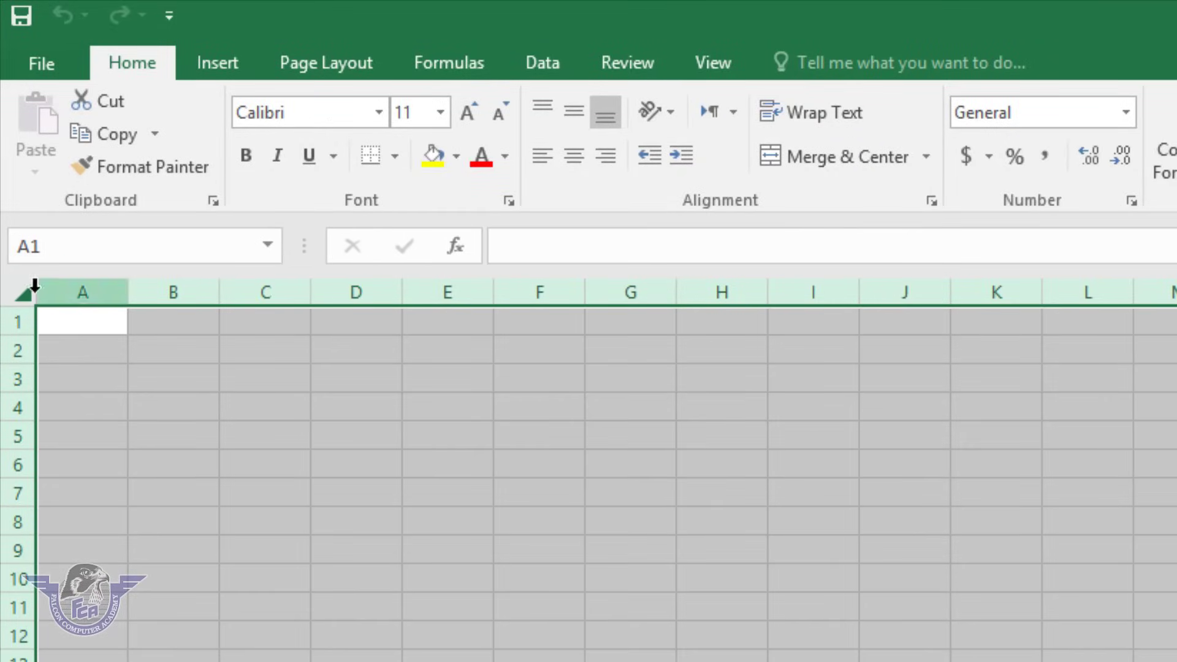
{"action": "left_click", "coordinate": [12, 290]}
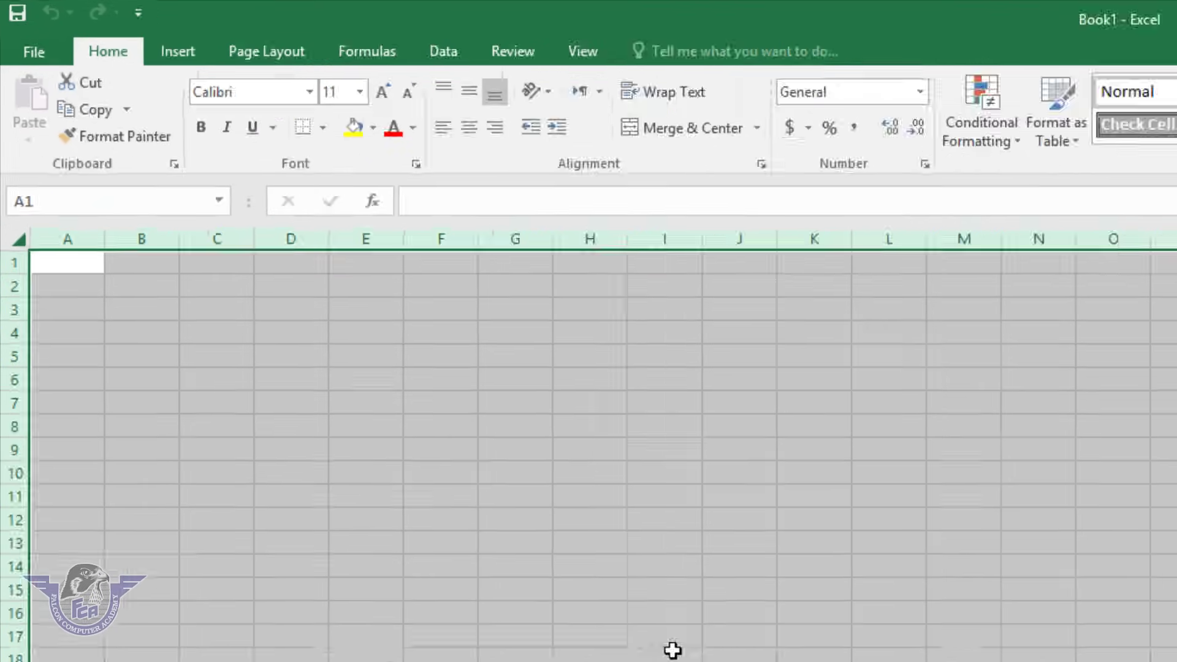
{"action": "left_click_drag", "start_coordinate": [364, 345], "coordinate": [364, 353]}
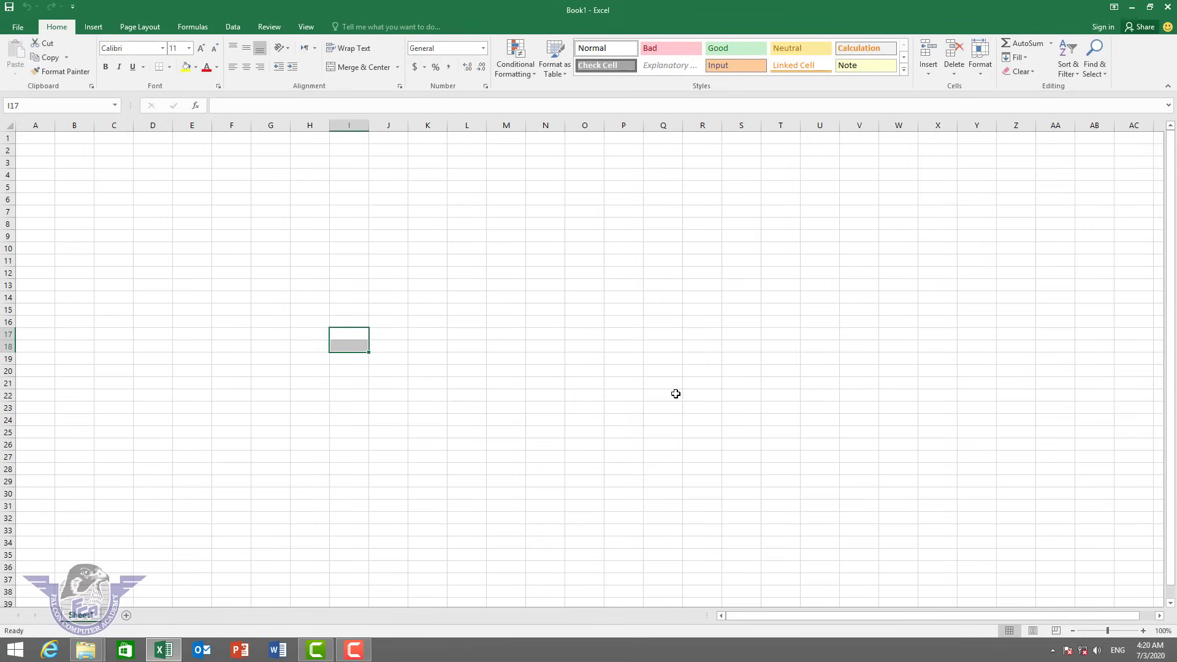
Switch to Page Break Preview and enter dfgdf, g, dfg and df along row 2 from B2.
{"action": "left_click", "coordinate": [1033, 631]}
{"action": "left_click", "coordinate": [1056, 631]}
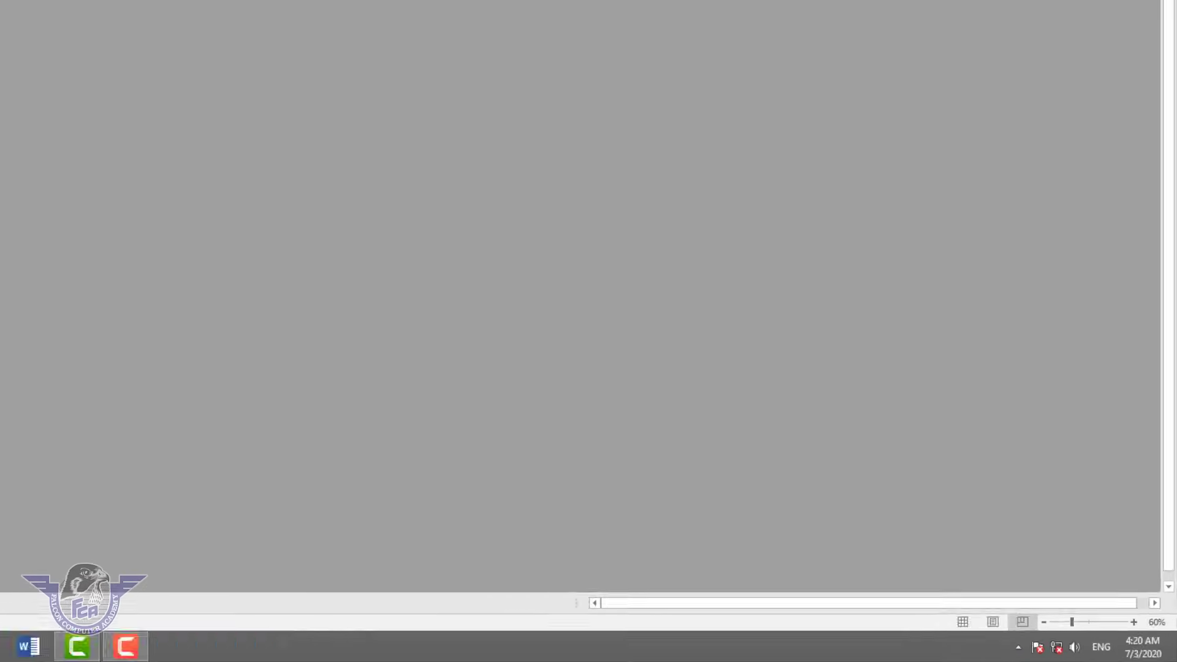
{"action": "left_click", "coordinate": [51, 138]}
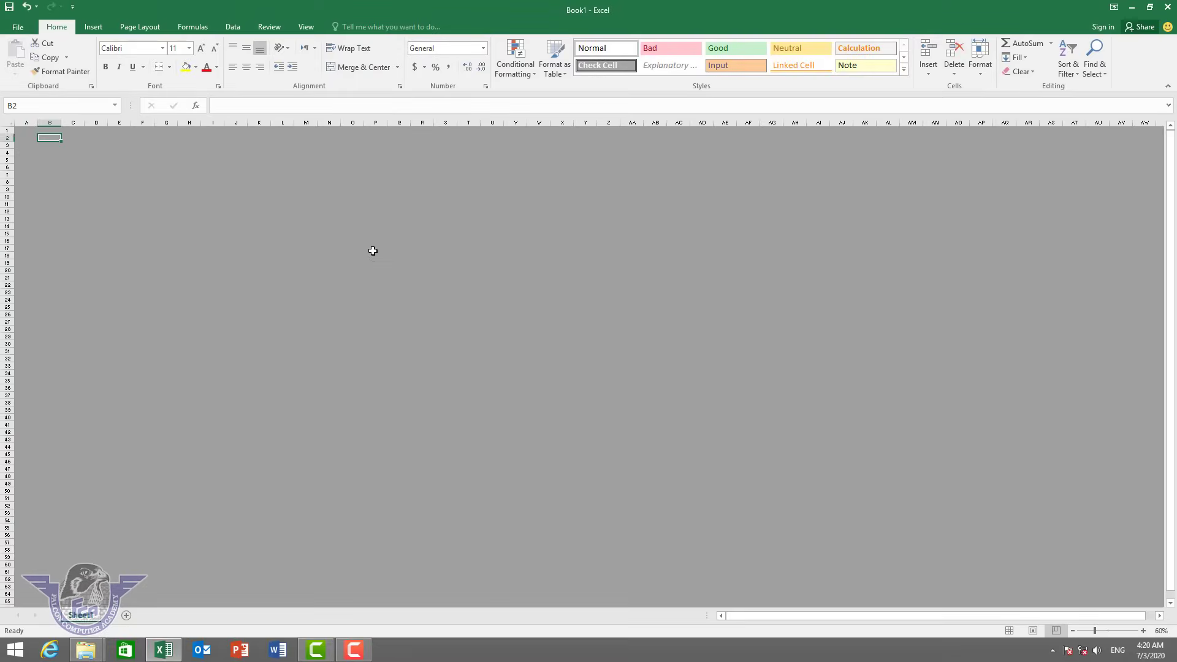
{"action": "type", "text": "dfgdf"}
{"action": "key", "text": "Tab"}
{"action": "type", "text": "g"}
{"action": "key", "text": "Tab"}
{"action": "key", "text": "Tab"}
{"action": "type", "text": "dfg"}
{"action": "key", "text": "Tab"}
{"action": "type", "text": "df"}
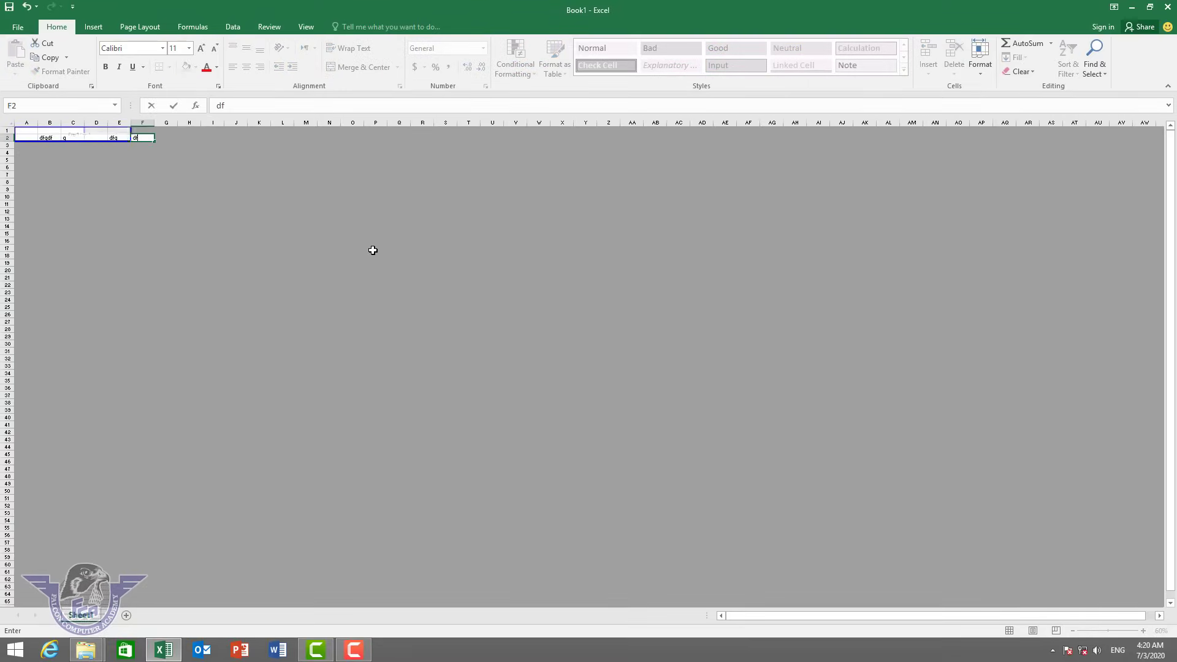
{"action": "key", "text": "Down"}
{"action": "key", "text": "Down"}
Enter further short entries (dfg, dg, d, fgdfg, gdfgdfg) down through row 13, ending at J13.
{"action": "type", "text": "dfg"}
{"action": "key", "text": "Right"}
{"action": "type", "text": "dg"}
{"action": "key", "text": "Right"}
{"action": "key", "text": "Down"}
{"action": "type", "text": "d"}
{"action": "key", "text": "Down"}
{"action": "type", "text": "fg"}
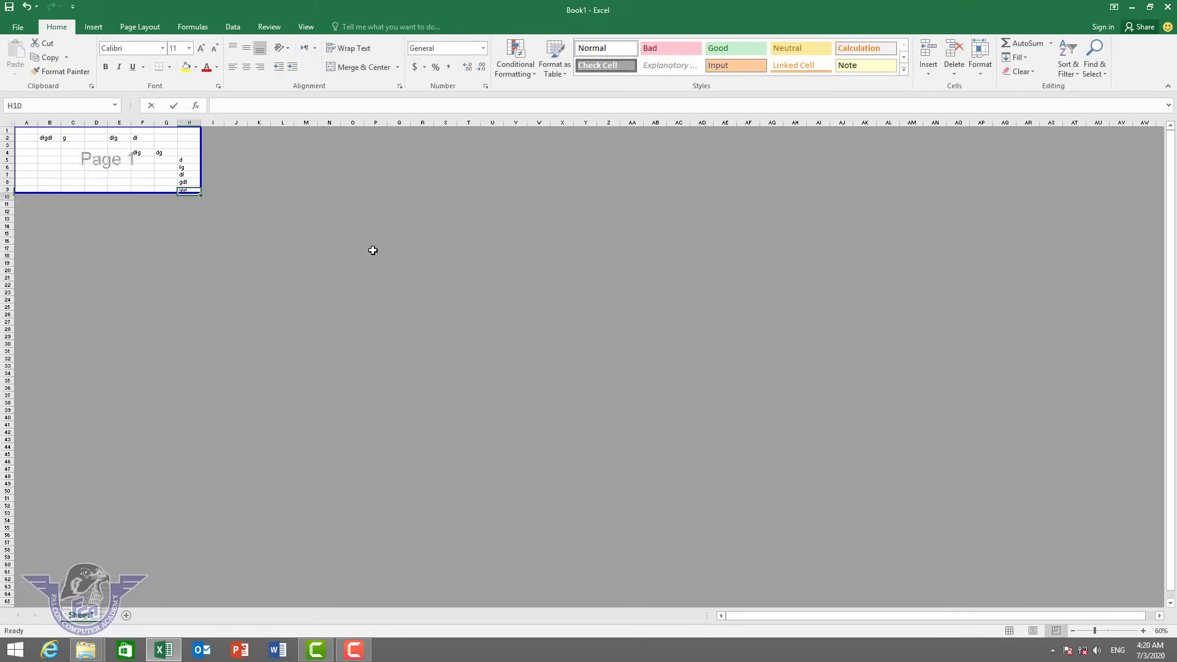
{"action": "type", "text": "dfg"}
{"action": "key", "text": "Down"}
{"action": "type", "text": "dfg"}
{"action": "key", "text": "Down"}
{"action": "type", "text": "df"}
{"action": "key", "text": "Down"}
{"action": "type", "text": "gdfgdfg"}
{"action": "key", "text": "Tab"}
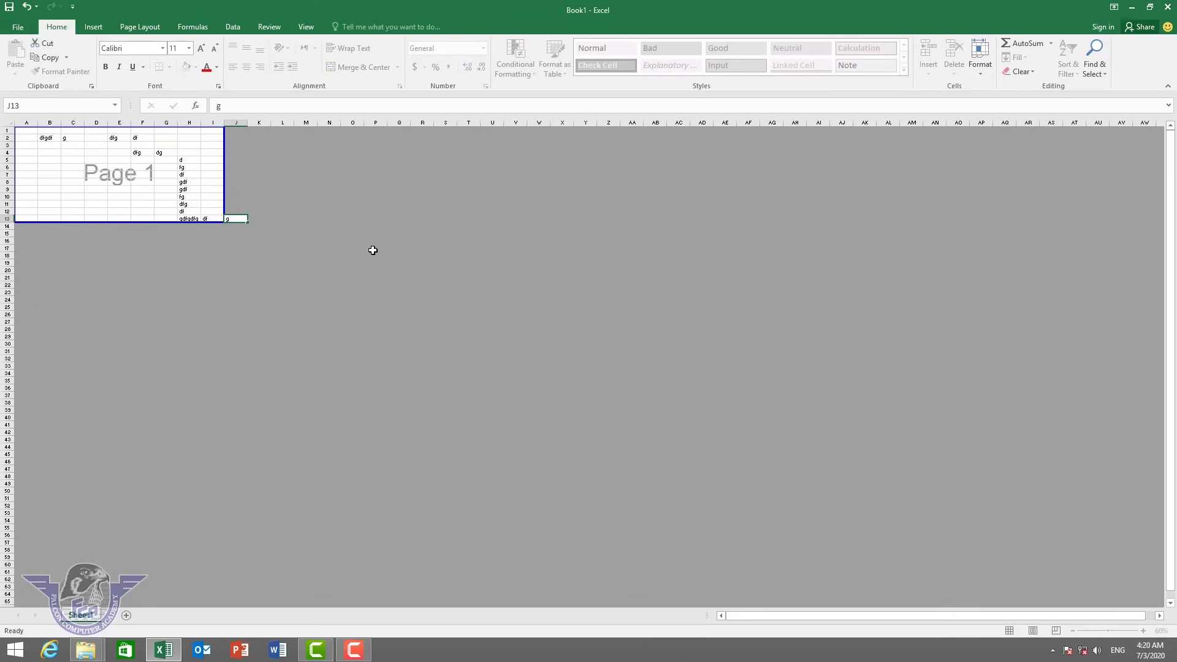
{"action": "key", "text": "Tab"}
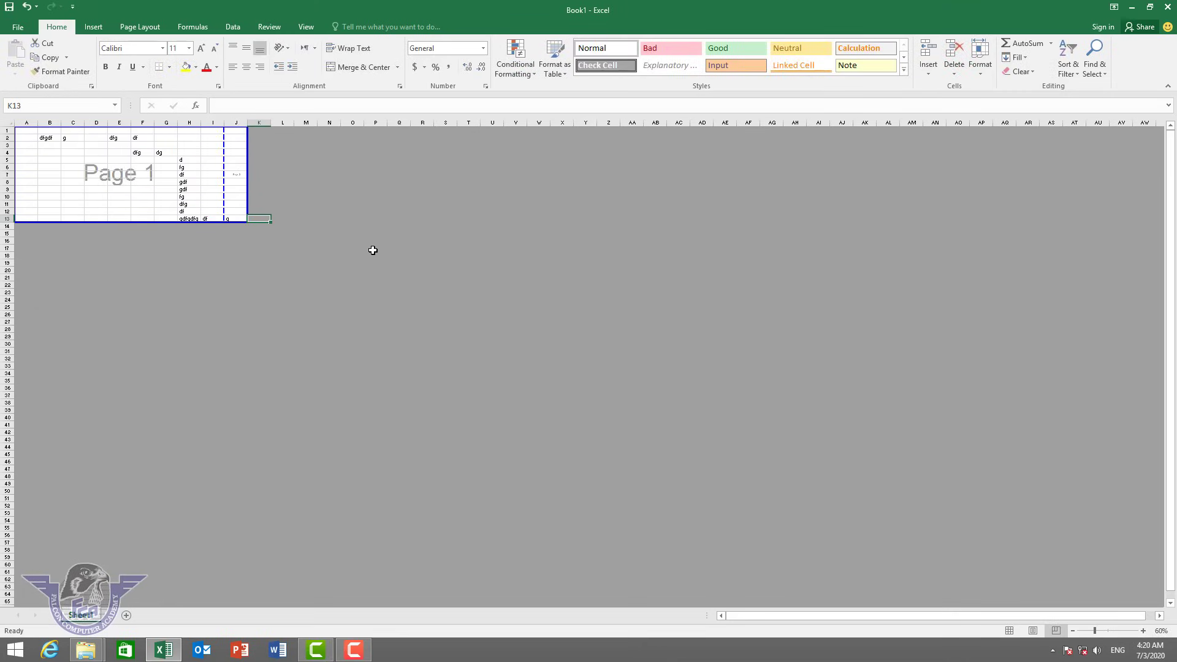
{"action": "key", "text": "ctrl+Right"}
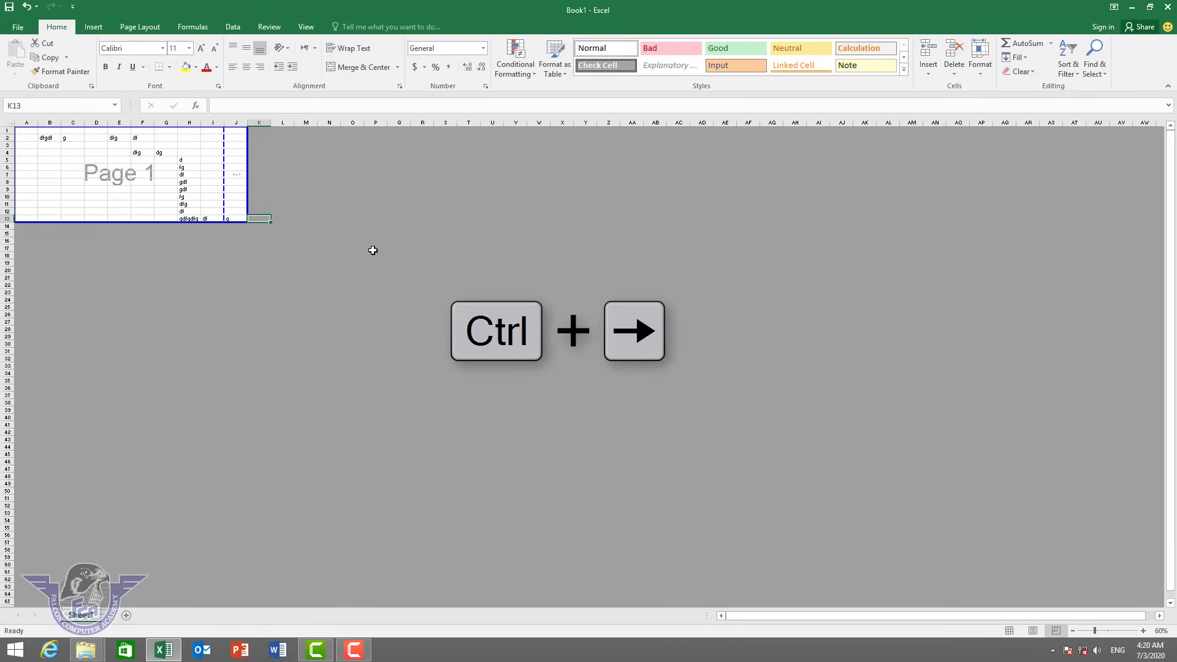
Jump to the sheet's last column XFD and bottom rows, selecting cell XEX1048574.
{"action": "key", "text": "ctrl+Right"}
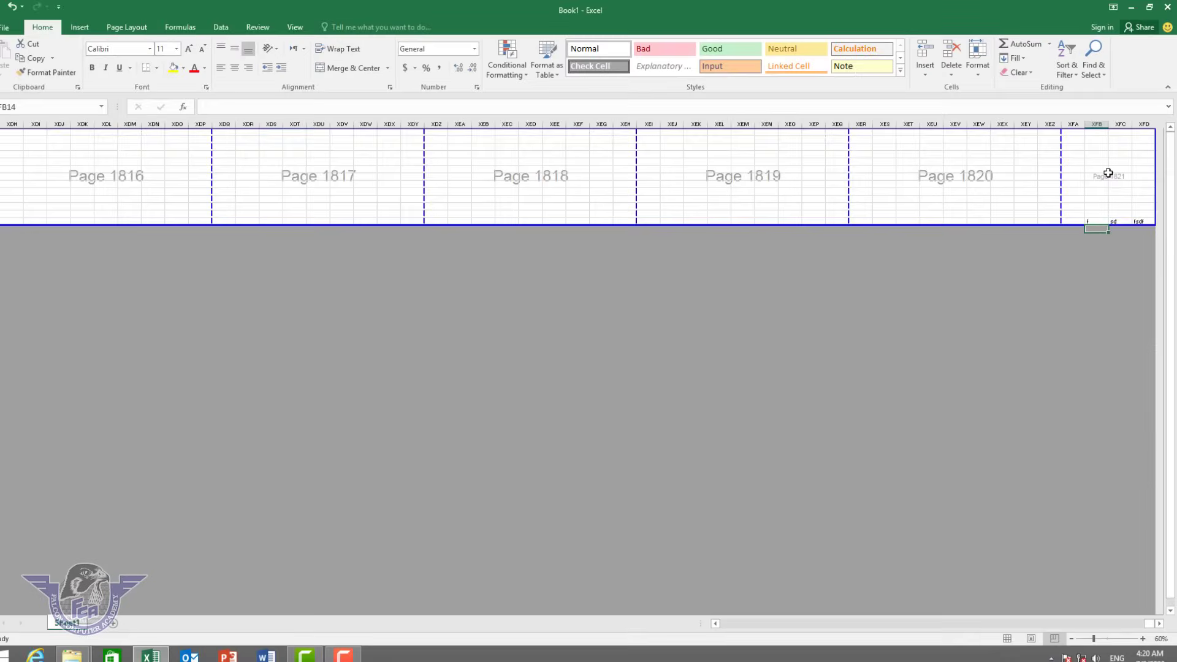
{"action": "key", "text": "ctrl+Down"}
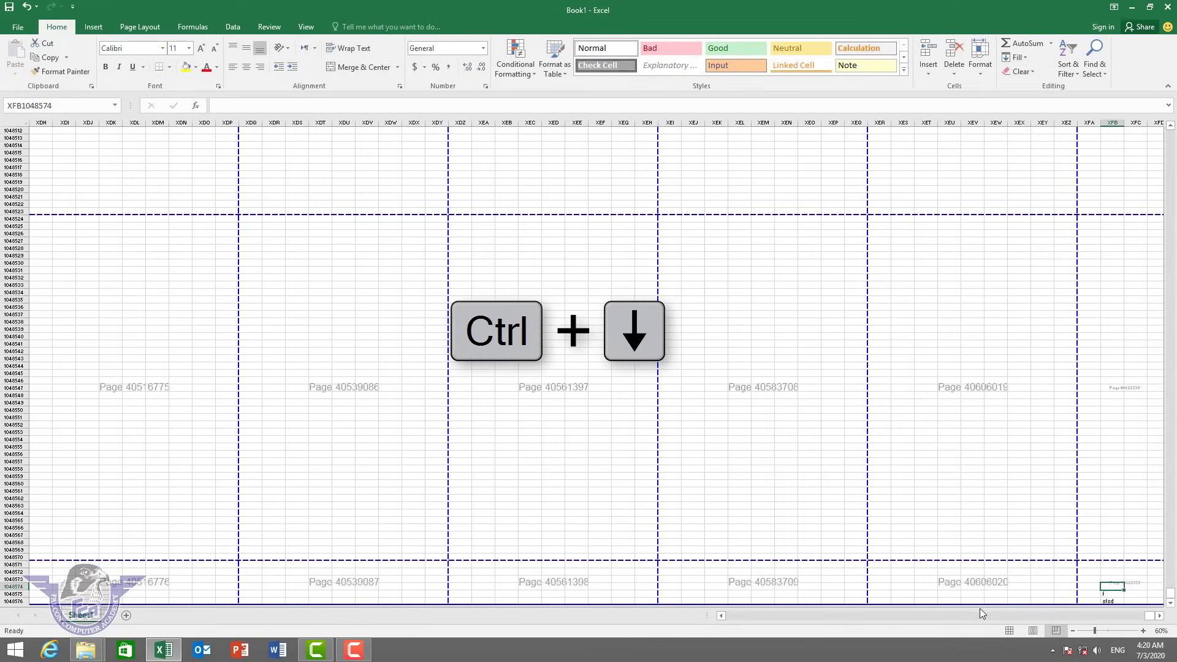
{"action": "left_click", "coordinate": [1015, 590]}
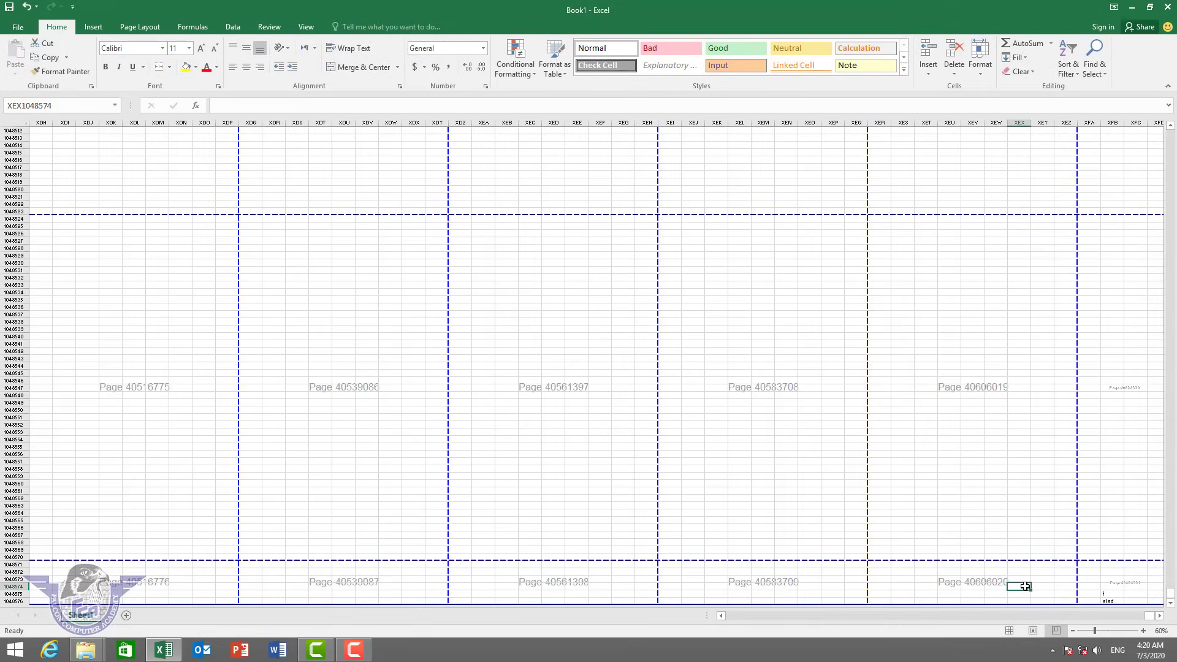
{"action": "scroll", "coordinate": [1022, 583], "scroll_direction": "up", "scroll_amount": 6}
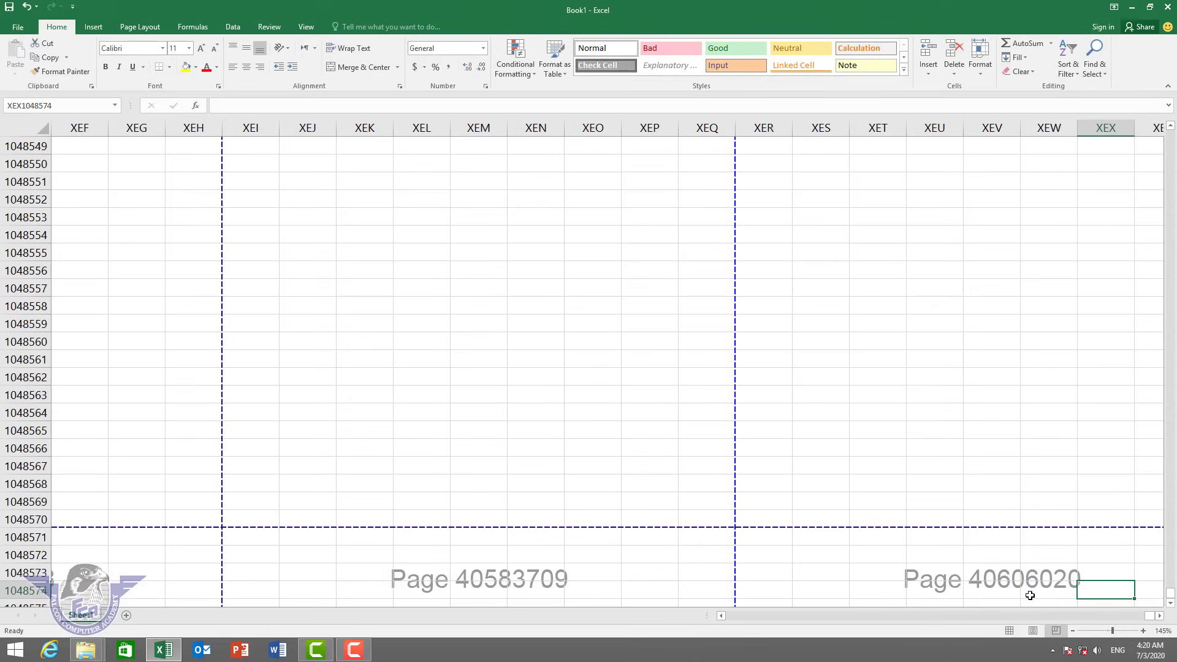
Add three new worksheets, Sheet2, Sheet3 and Sheet4.
{"action": "left_click", "coordinate": [127, 616]}
{"action": "left_click", "coordinate": [166, 616]}
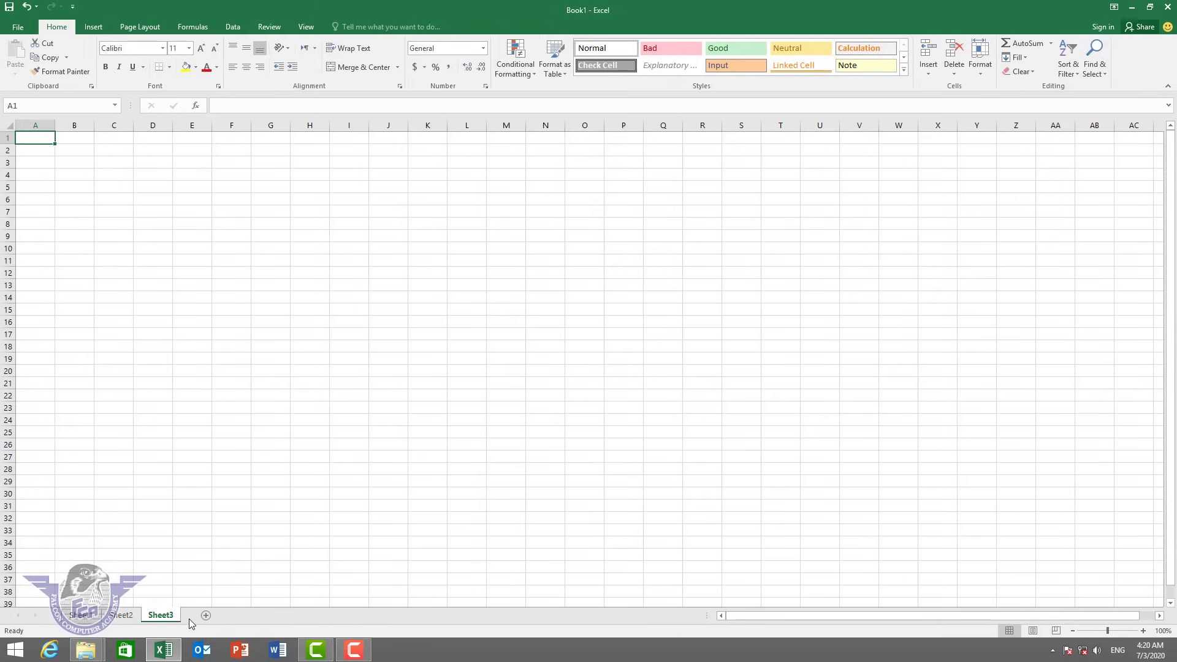
{"action": "left_click", "coordinate": [206, 614]}
Put Sheet1 back in Normal view and clear the sample entries in A1:M20.
{"action": "left_click", "coordinate": [80, 615]}
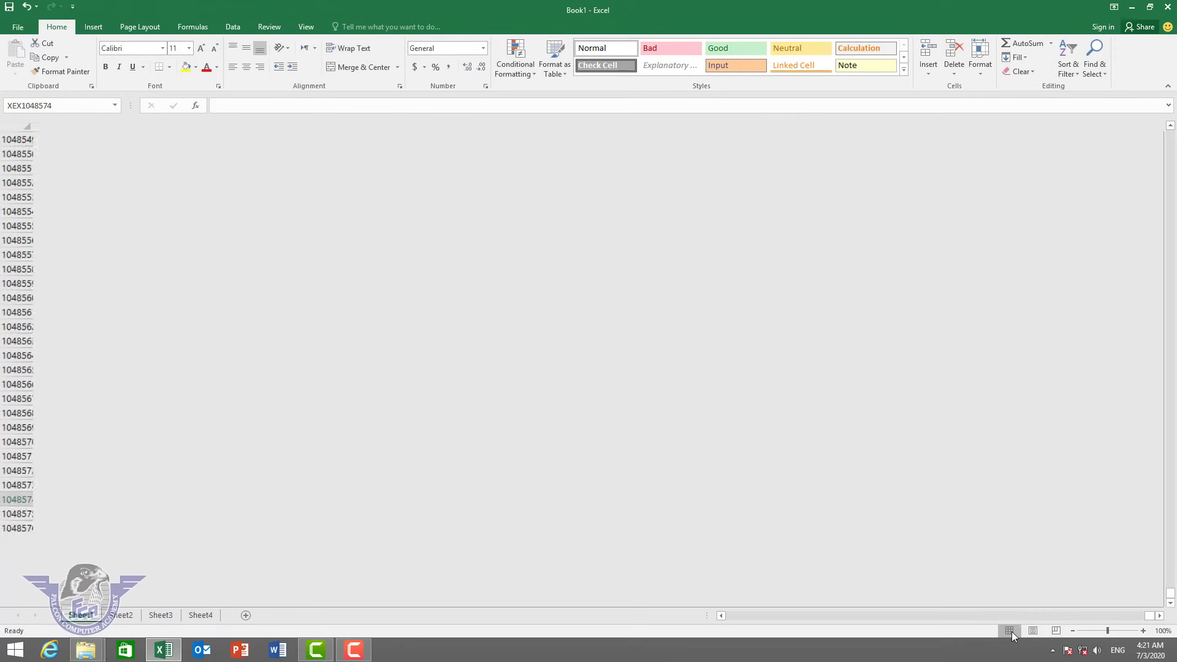
{"action": "left_click", "coordinate": [1009, 632]}
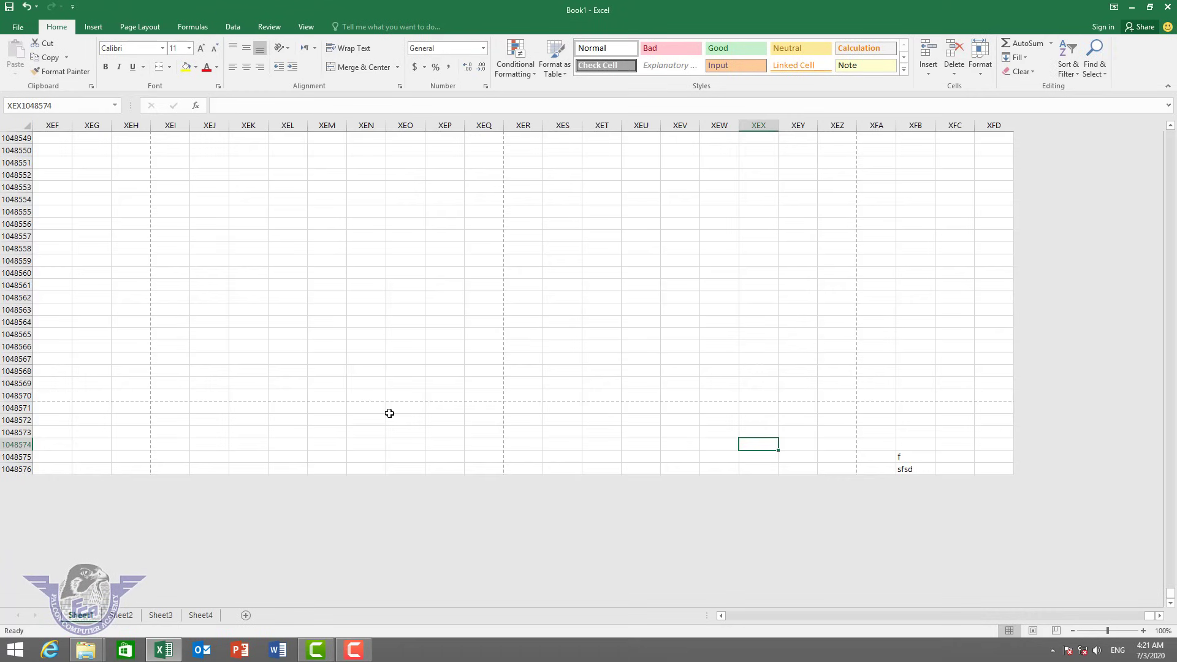
{"action": "left_click", "coordinate": [271, 356]}
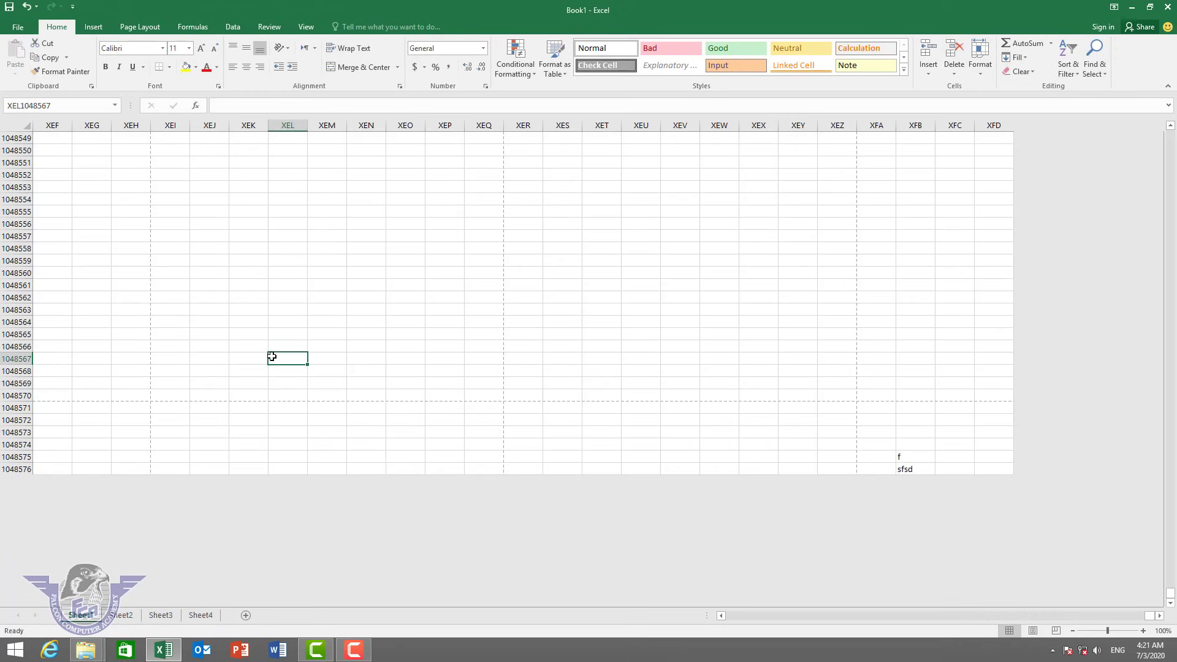
{"action": "key", "text": "ctrl+Home"}
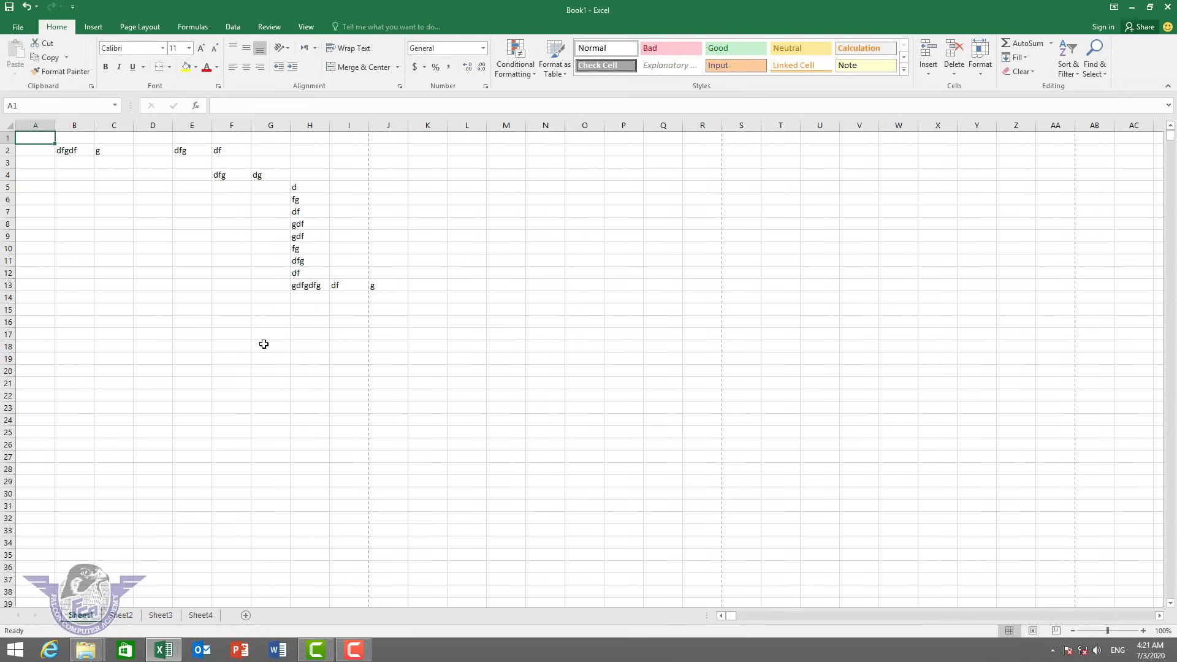
{"action": "left_click", "coordinate": [307, 347]}
{"action": "left_click_drag", "start_coordinate": [498, 370], "coordinate": [5, 77]}
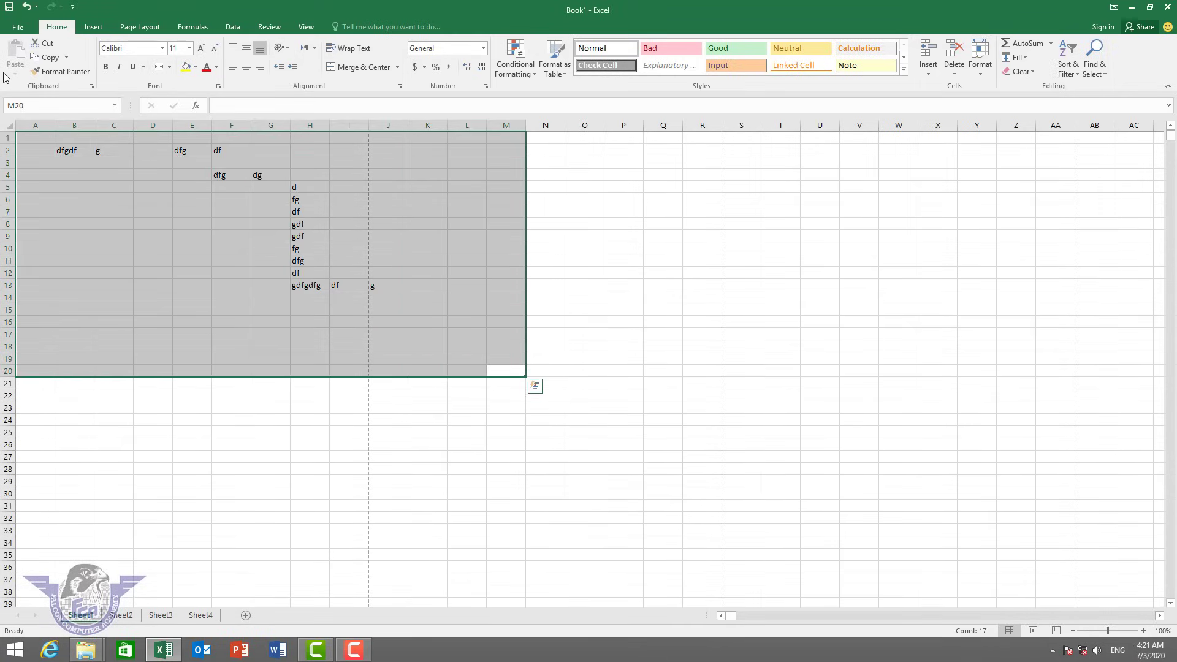
{"action": "key", "text": "ctrl+z"}
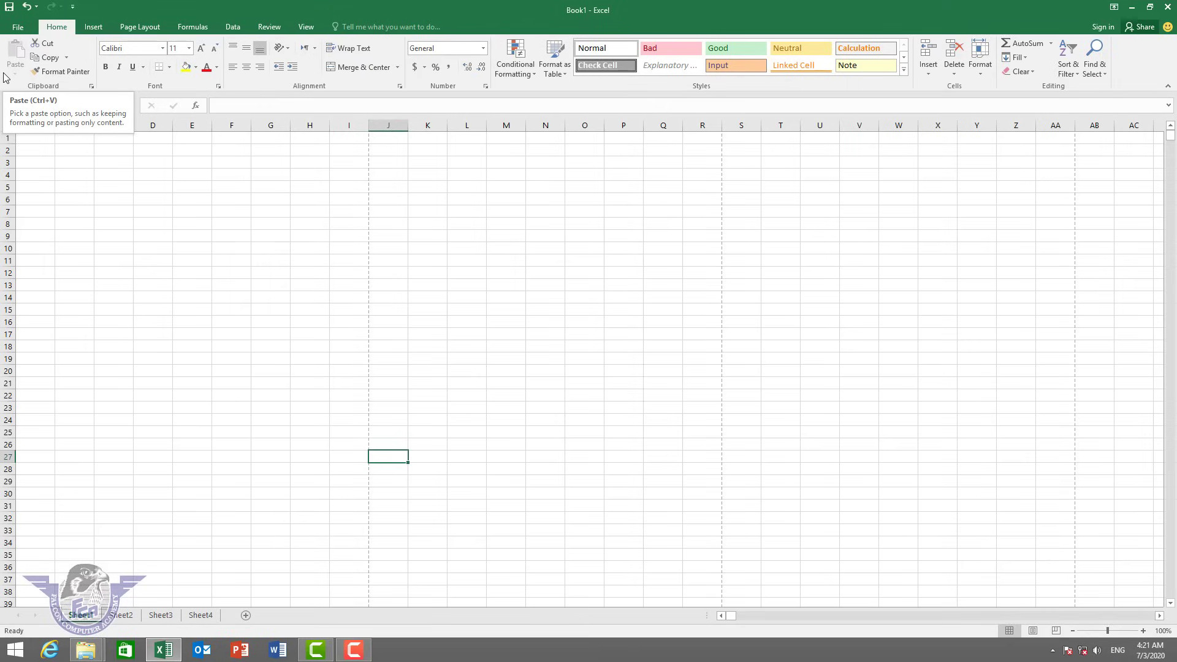
Open the File view, step back to the sheet, then reopen it and choose Close.
{"action": "left_click", "coordinate": [19, 29]}
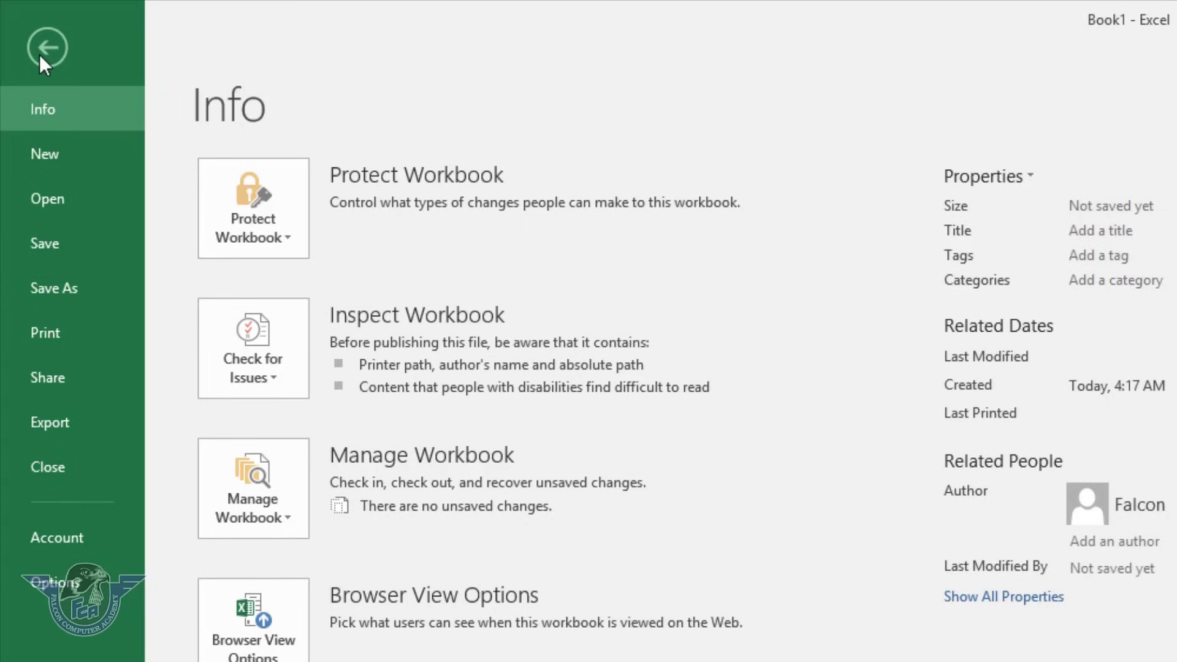
{"action": "left_click", "coordinate": [43, 49]}
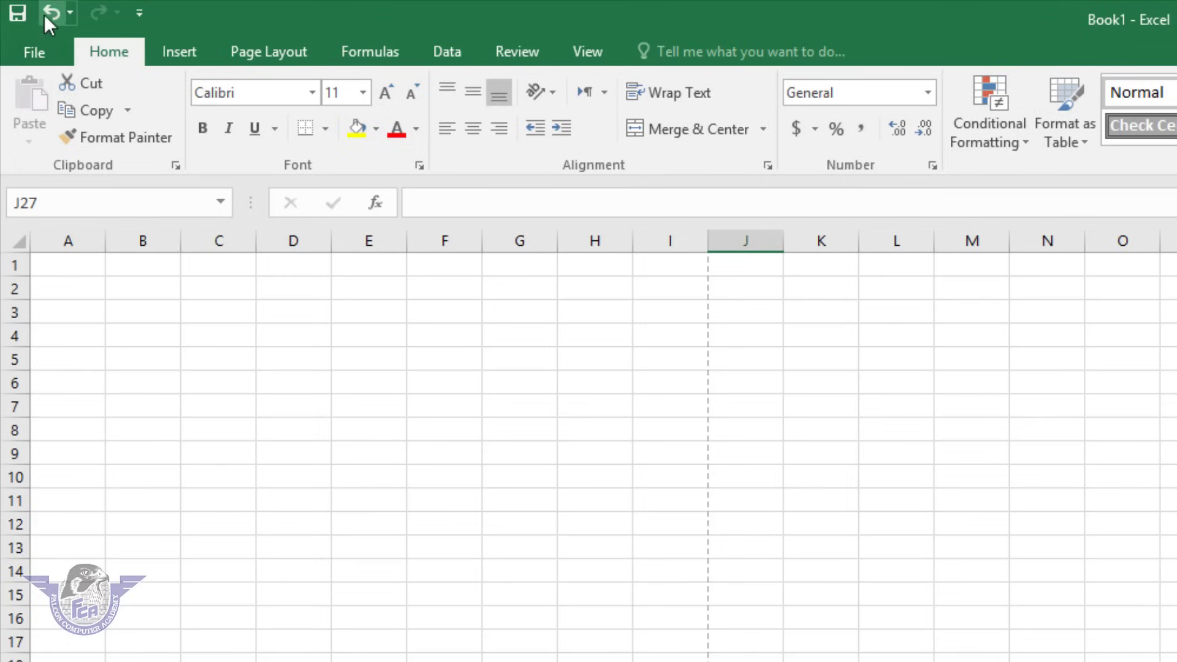
{"action": "left_click", "coordinate": [33, 55]}
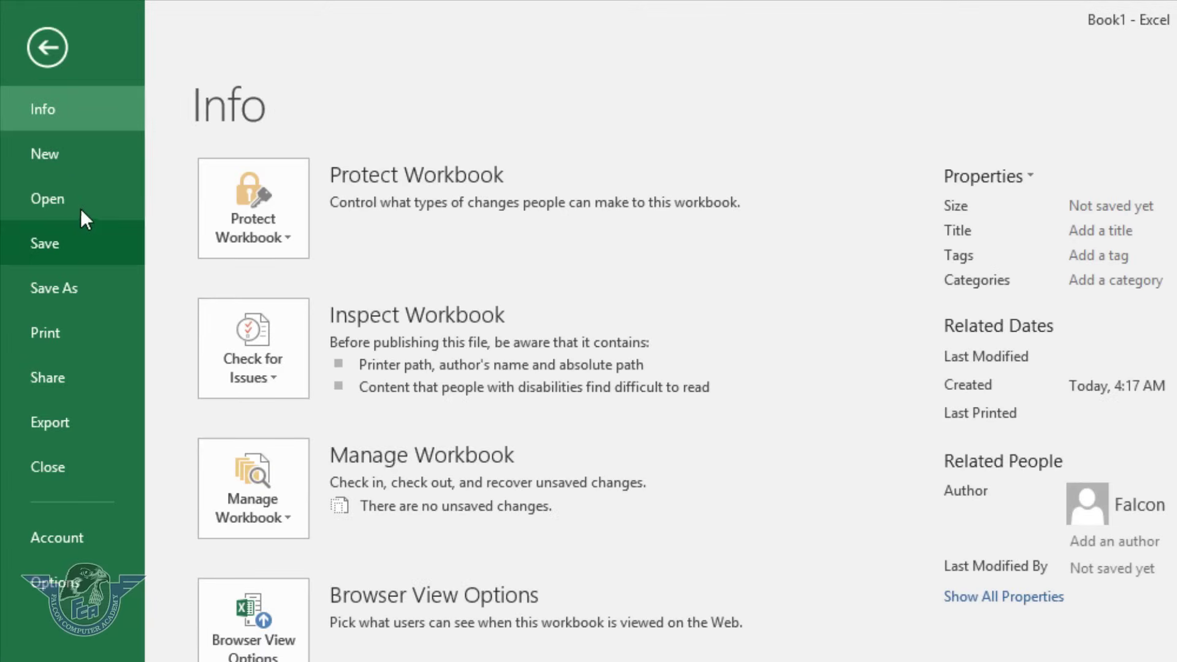
{"action": "left_click", "coordinate": [73, 466]}
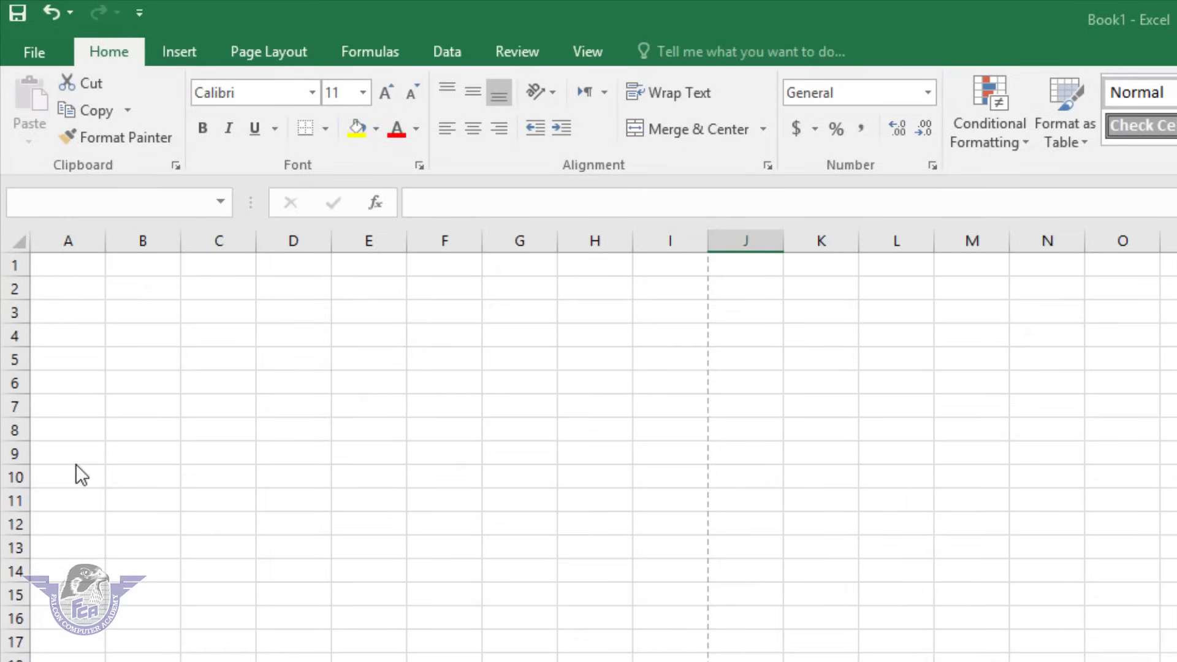
Discard Book1's unsaved changes, then create Book2 from File > New > Blank workbook.
{"action": "left_click", "coordinate": [1129, 649]}
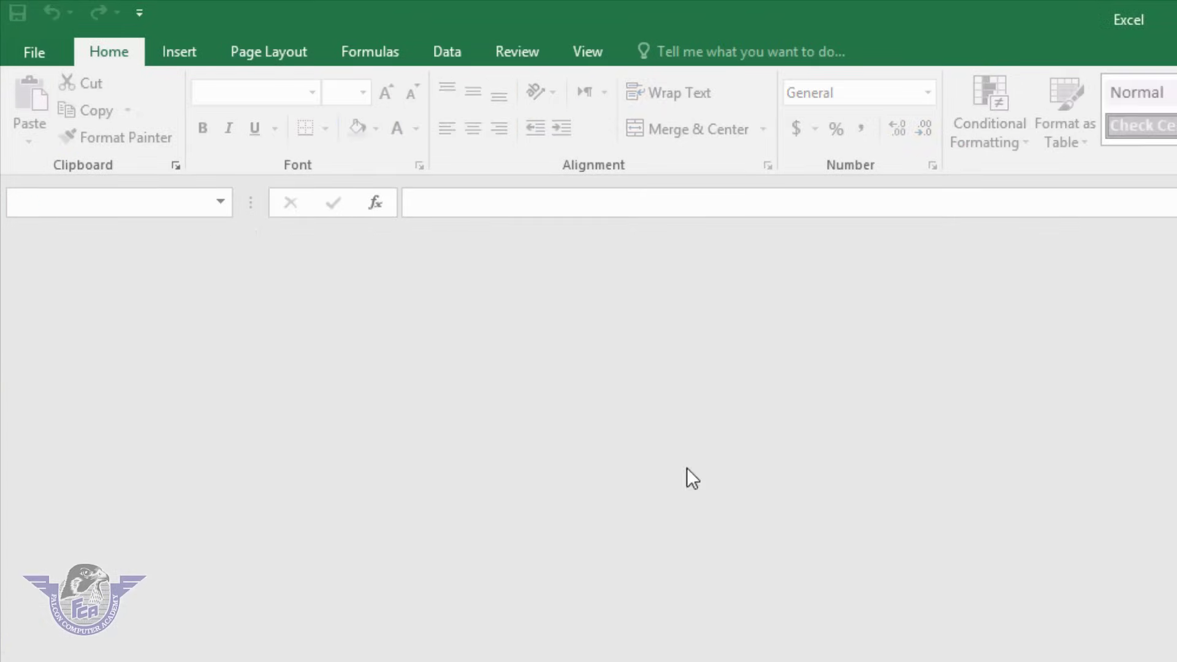
{"action": "left_click", "coordinate": [37, 54]}
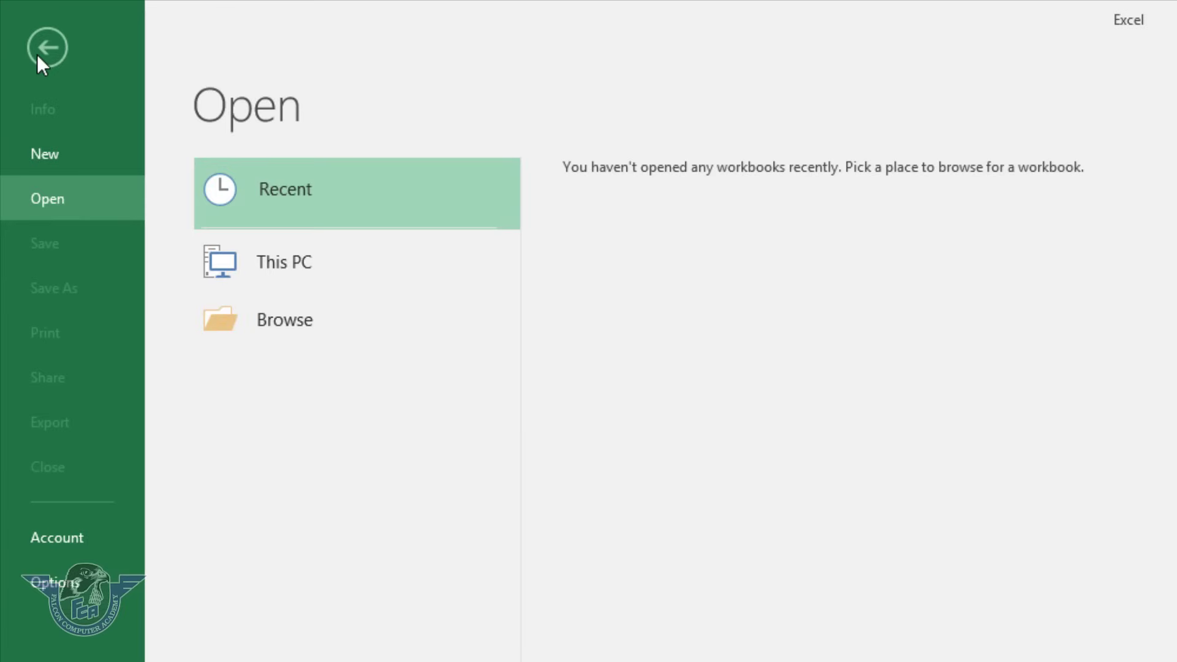
{"action": "left_click", "coordinate": [58, 154]}
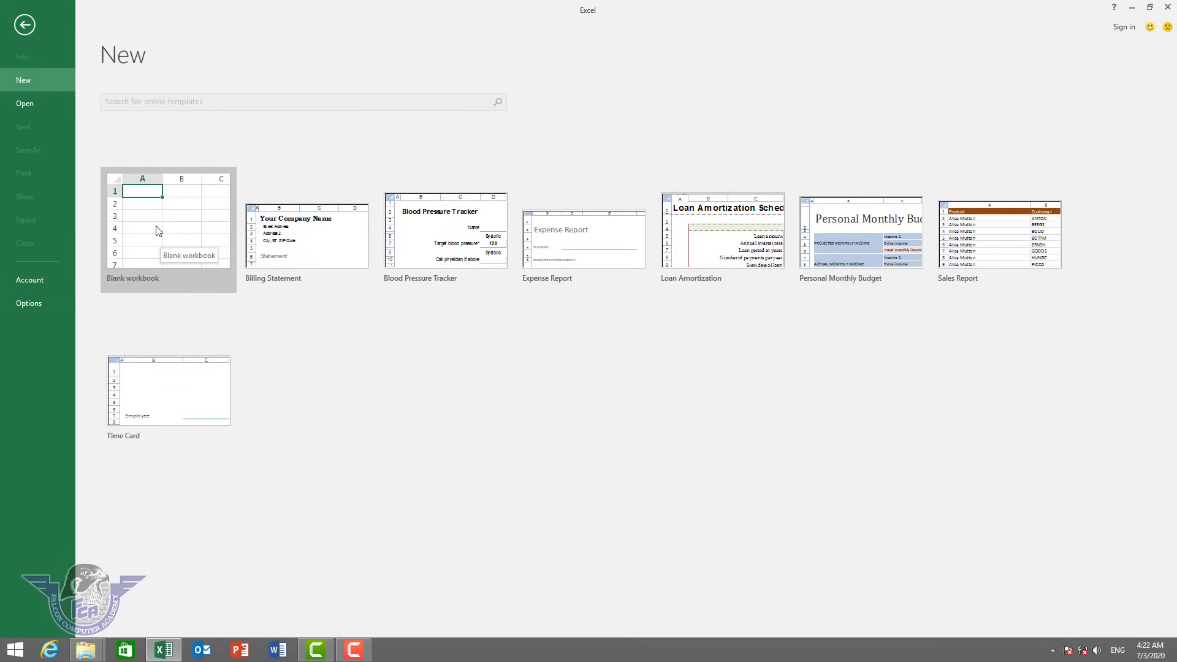
{"action": "left_click", "coordinate": [159, 231]}
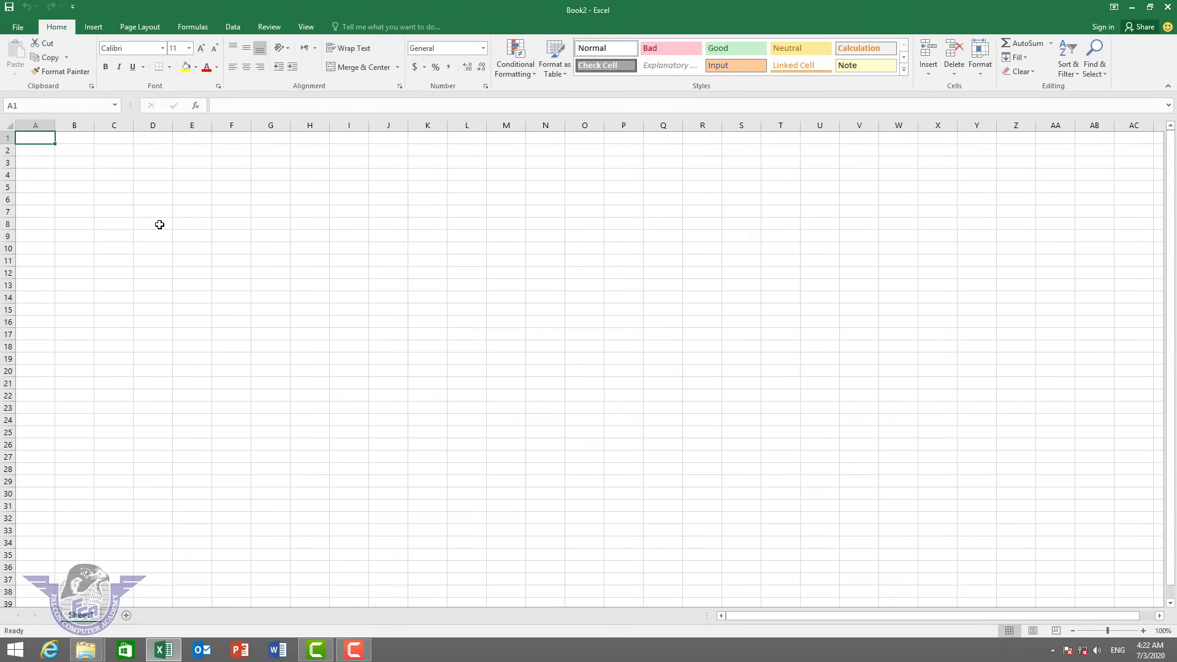
Enter headers name, class, roll no, subject, marks, total, obtianed and Result across A1:H1.
{"action": "type", "text": "name"}
{"action": "key", "text": "Tab"}
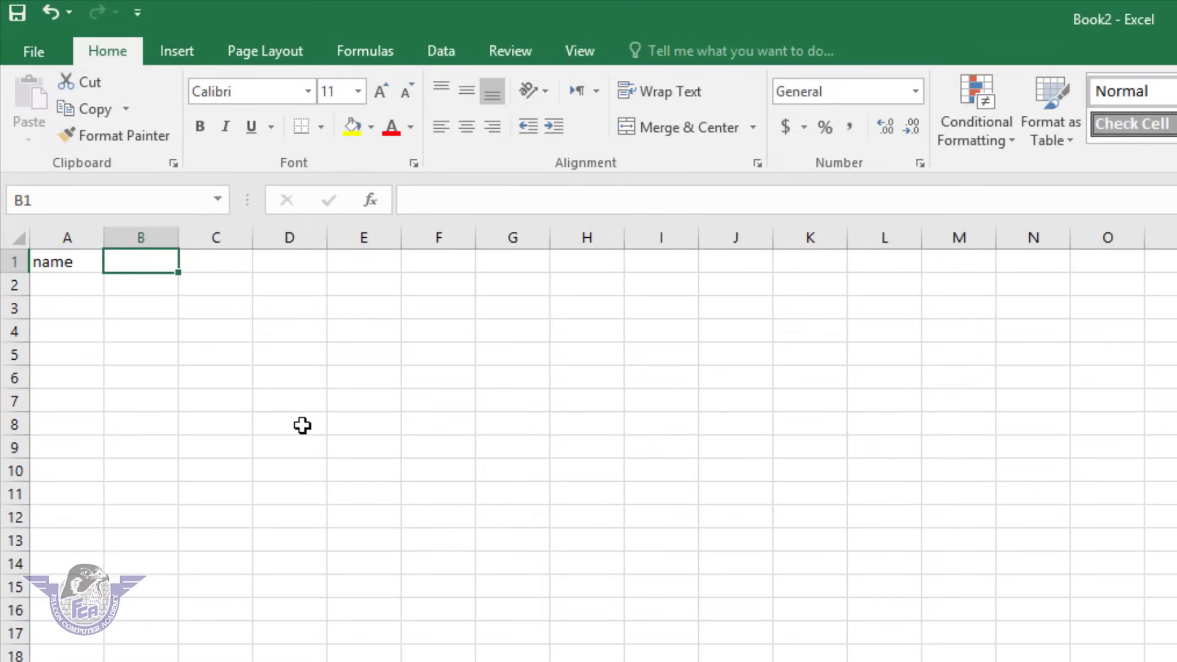
{"action": "type", "text": "class"}
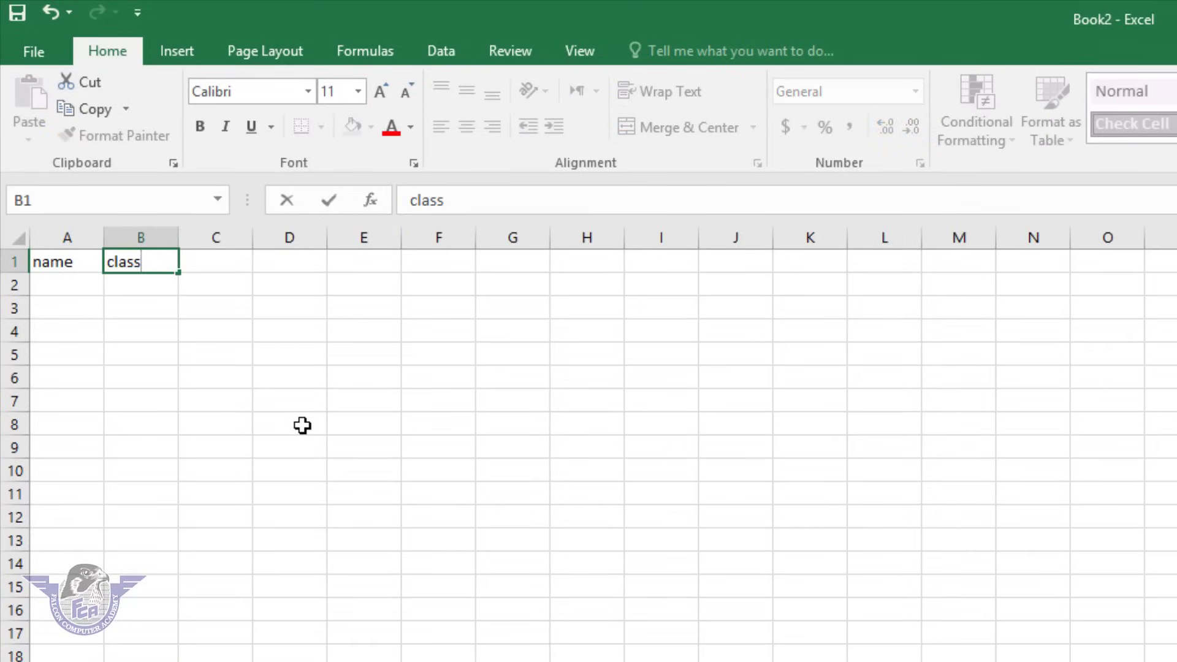
{"action": "key", "text": "Tab"}
{"action": "type", "text": "roll no"}
{"action": "key", "text": "Tab"}
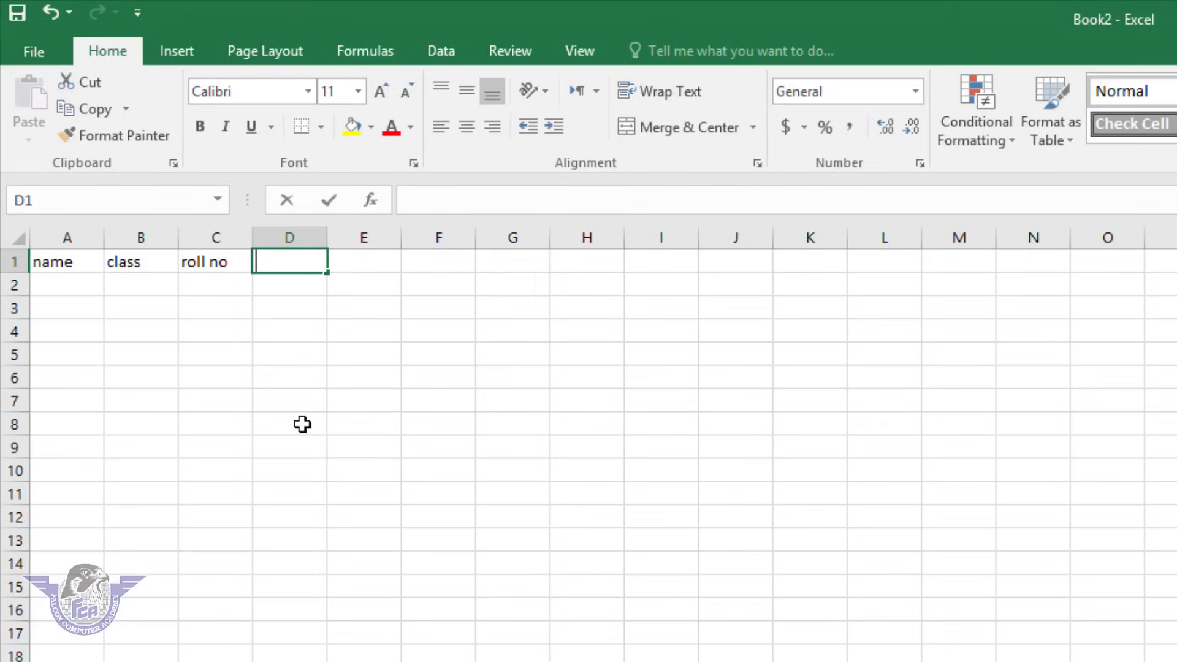
{"action": "type", "text": "subject"}
{"action": "key", "text": "Tab"}
{"action": "type", "text": "marks"}
{"action": "key", "text": "Tab"}
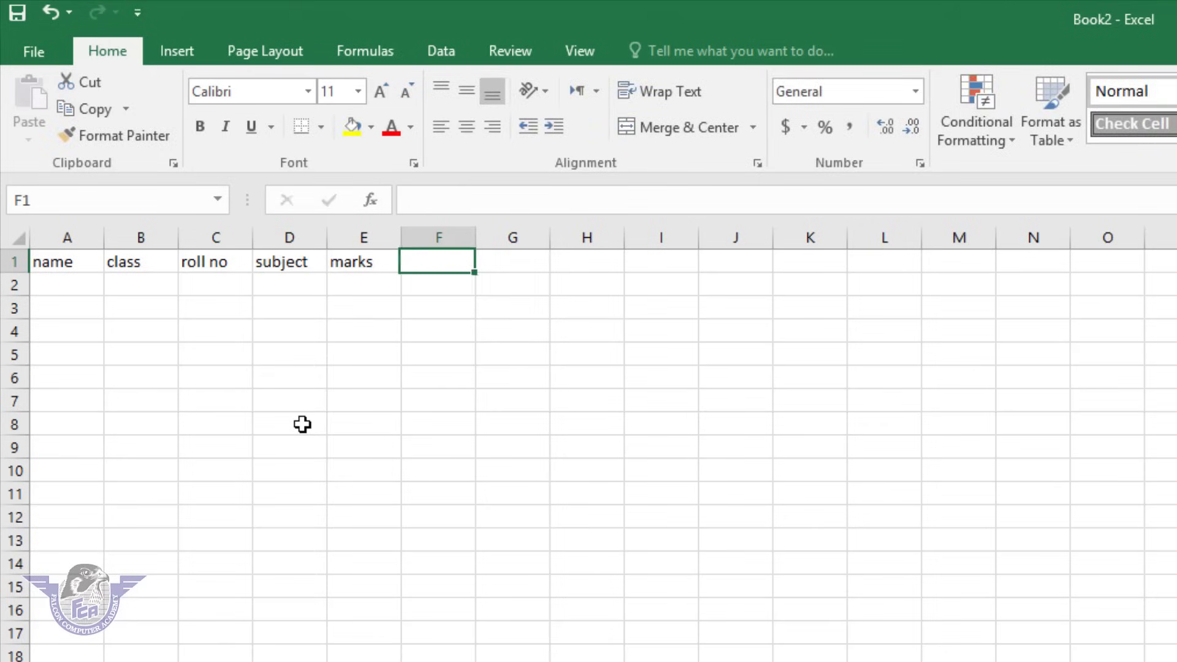
{"action": "type", "text": "total"}
{"action": "key", "text": "Tab"}
{"action": "key", "text": "Tab"}
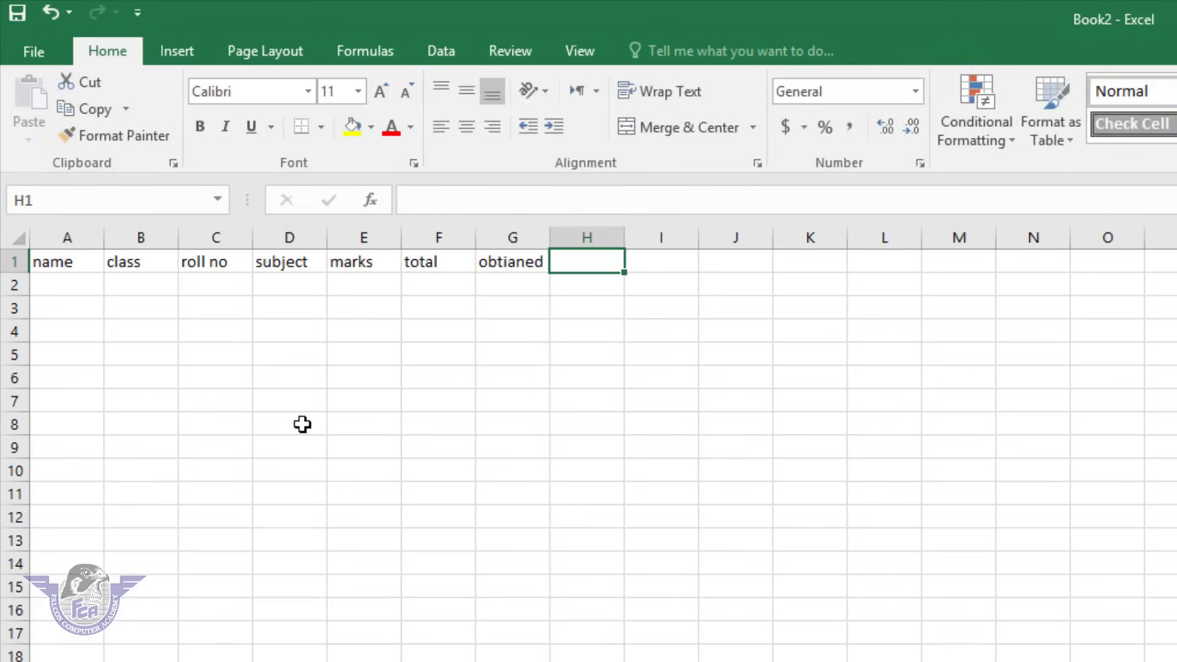
{"action": "type", "text": "Result"}
{"action": "key", "text": "Tab"}
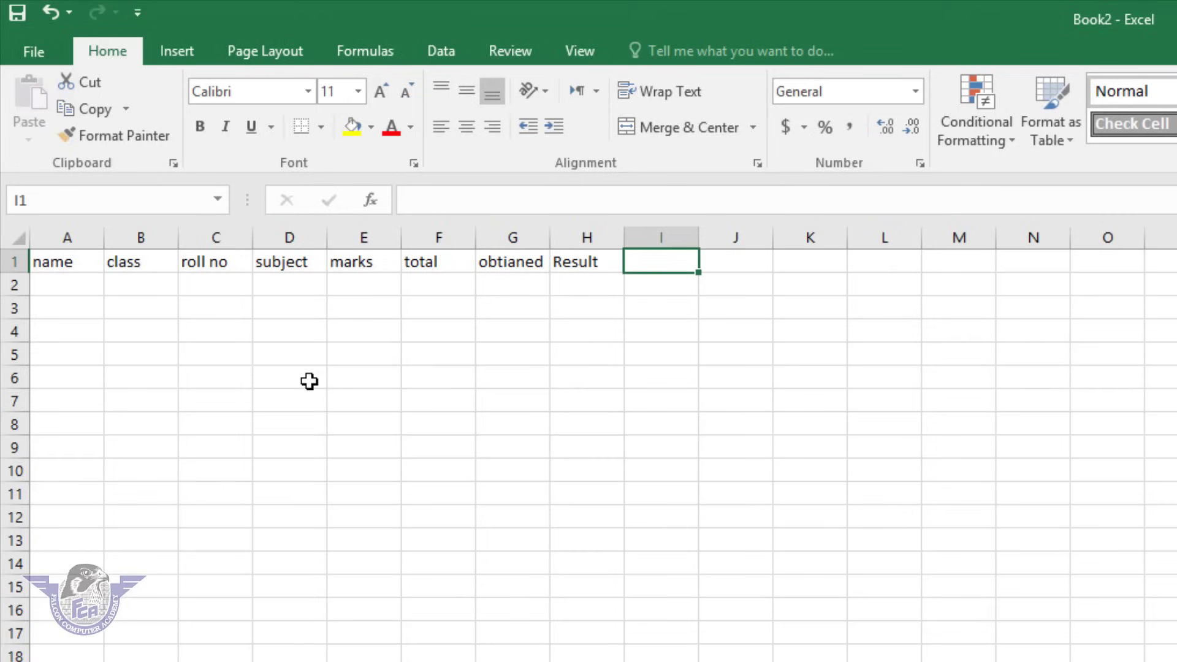
Open Save As and browse to the D: drive.
{"action": "left_click", "coordinate": [38, 47]}
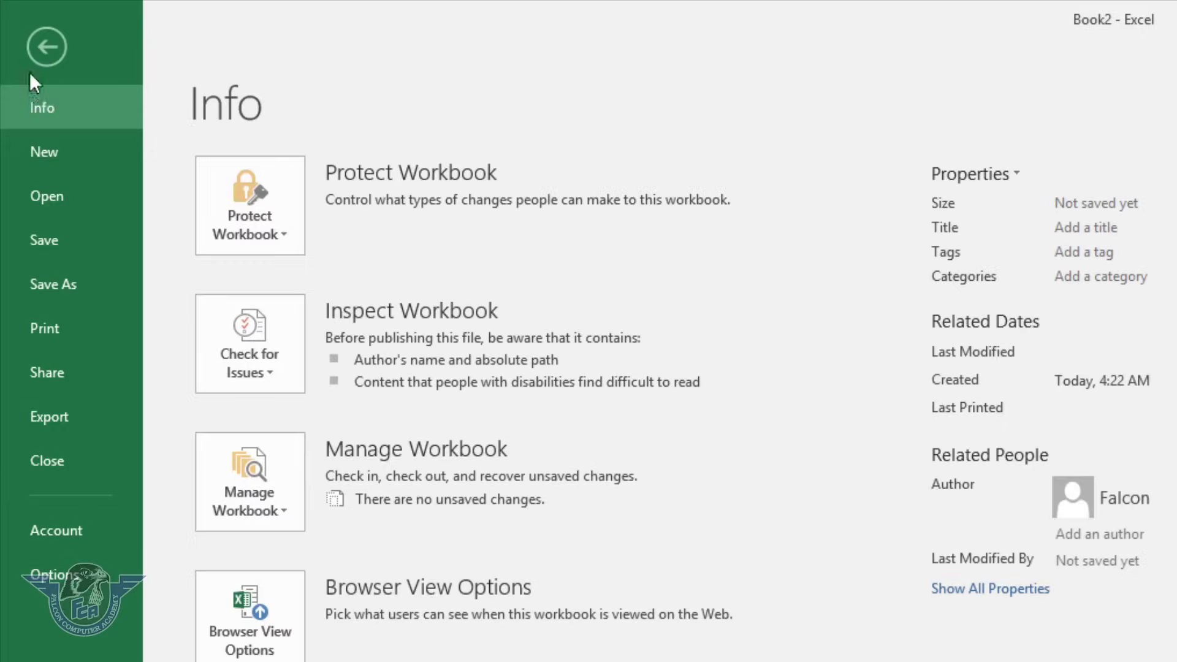
{"action": "left_click", "coordinate": [77, 233]}
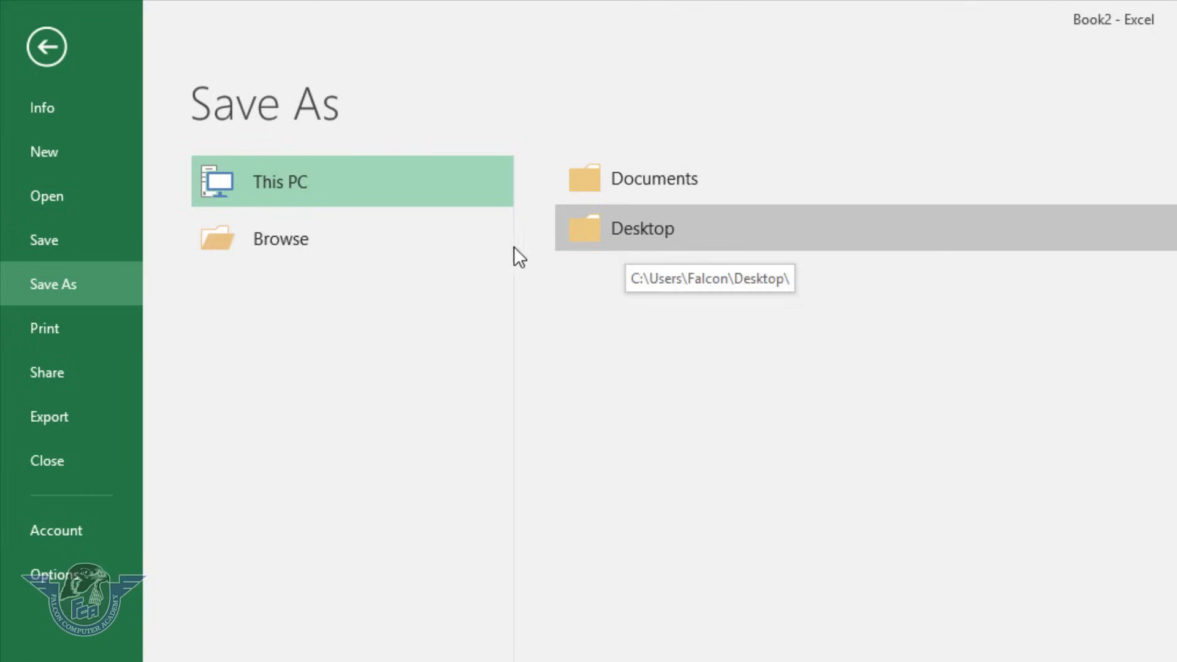
{"action": "left_click", "coordinate": [301, 235]}
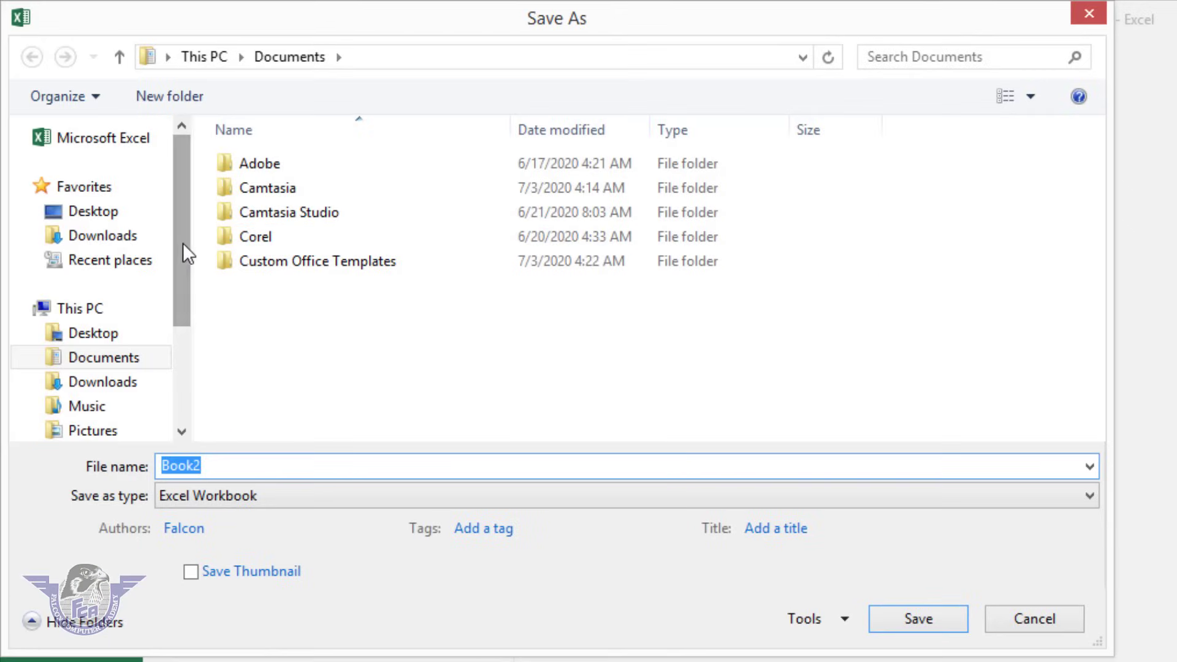
{"action": "left_click_drag", "start_coordinate": [178, 244], "coordinate": [177, 320]}
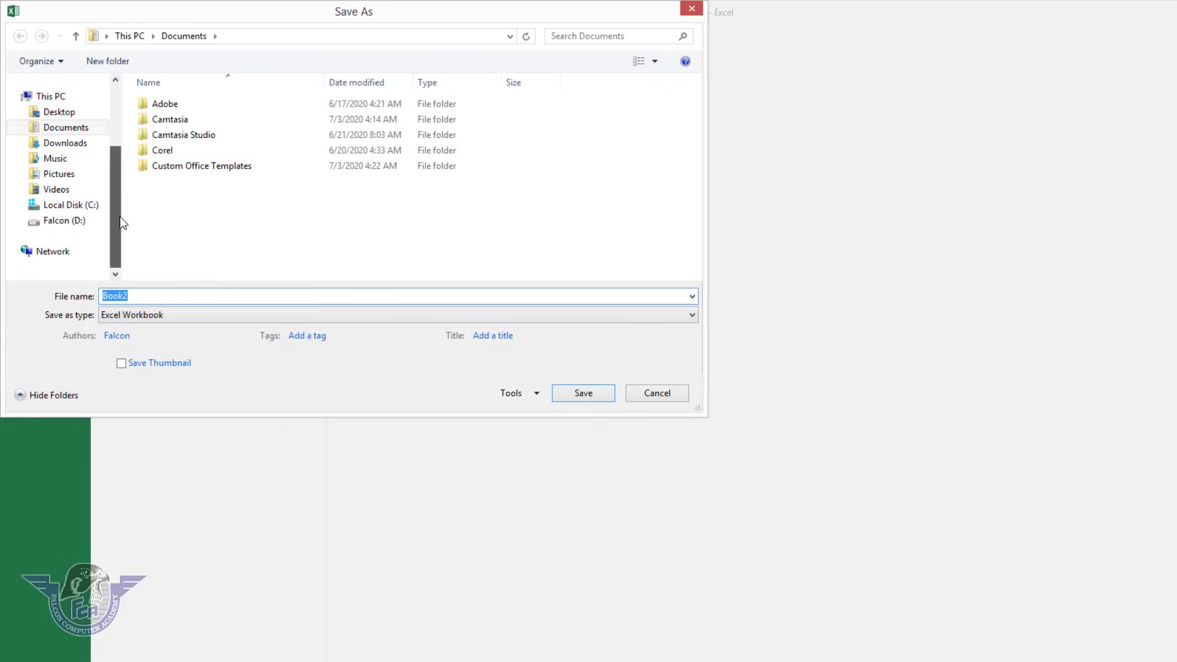
{"action": "left_click", "coordinate": [89, 209]}
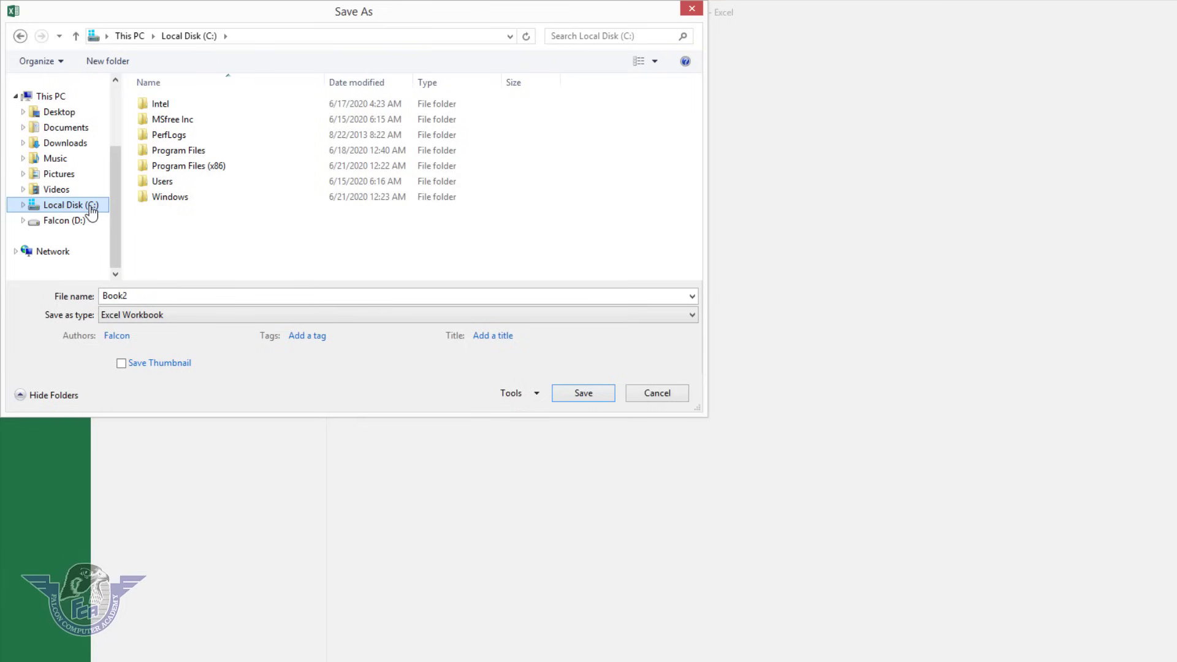
{"action": "left_click", "coordinate": [85, 221]}
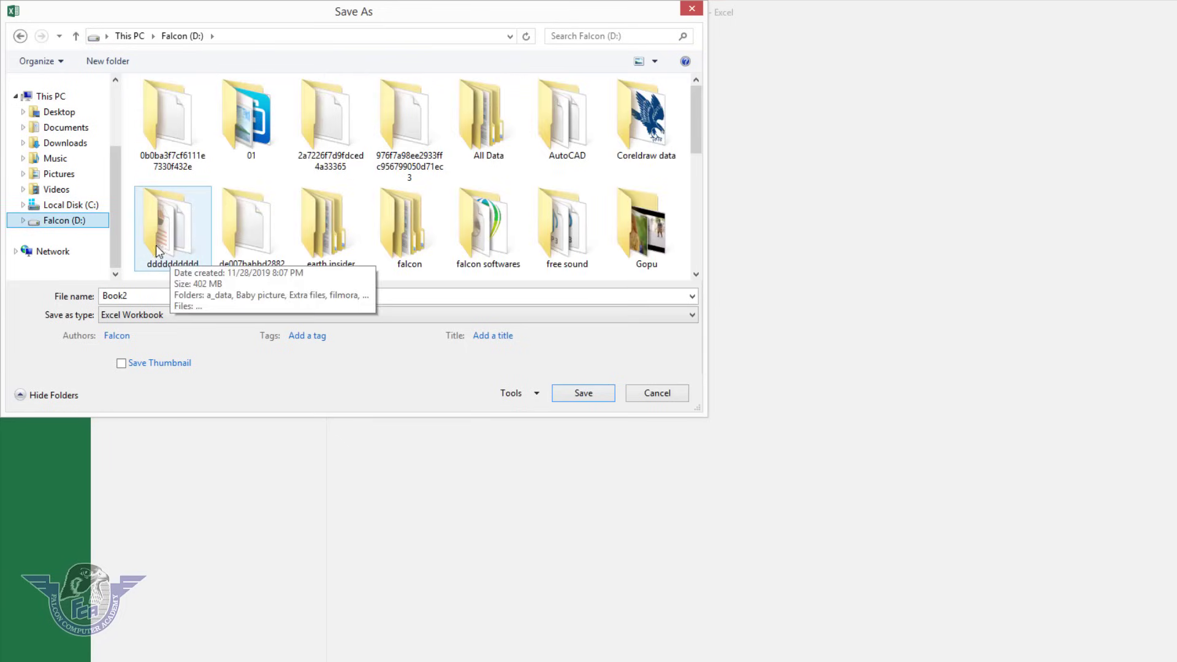
Create a 'microsoft excel' folder on D: and save the workbook there as 'my new file'.
{"action": "left_click", "coordinate": [119, 60]}
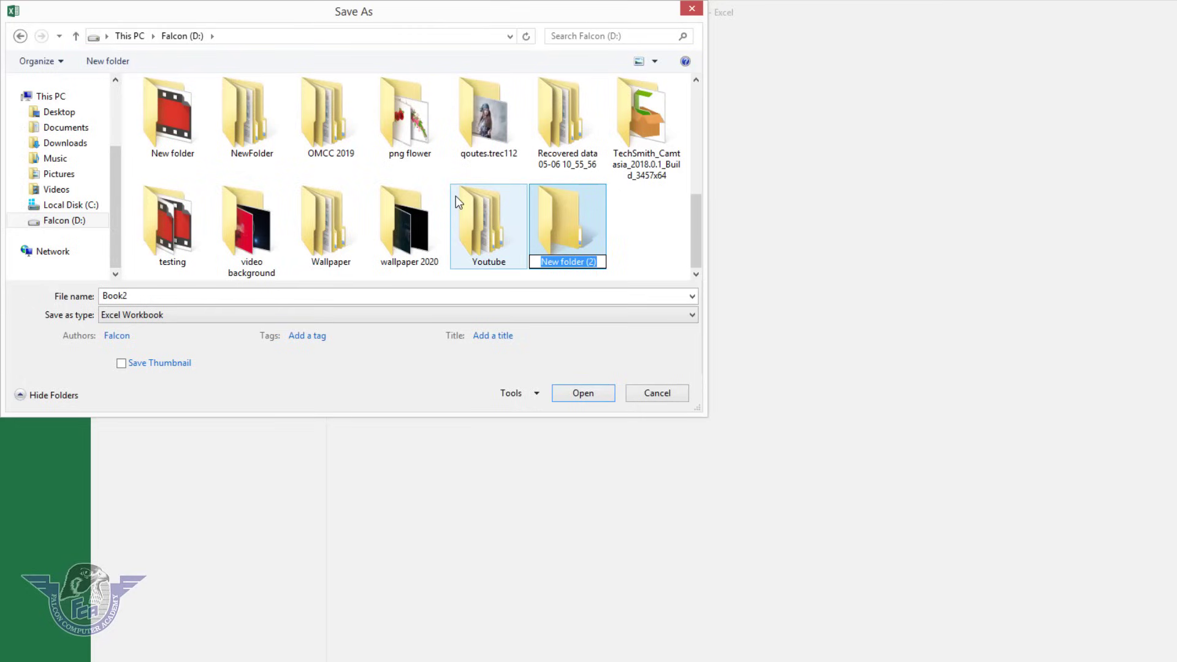
{"action": "type", "text": "microsoft excel"}
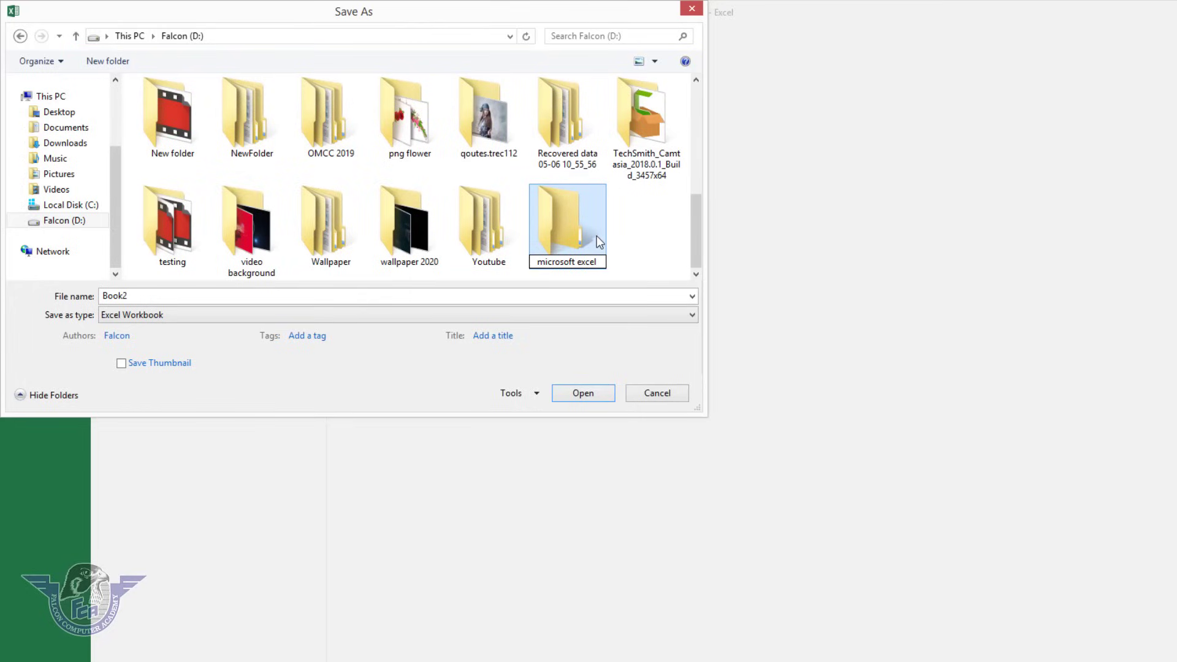
{"action": "key", "text": "Return"}
{"action": "double_click", "coordinate": [597, 235]}
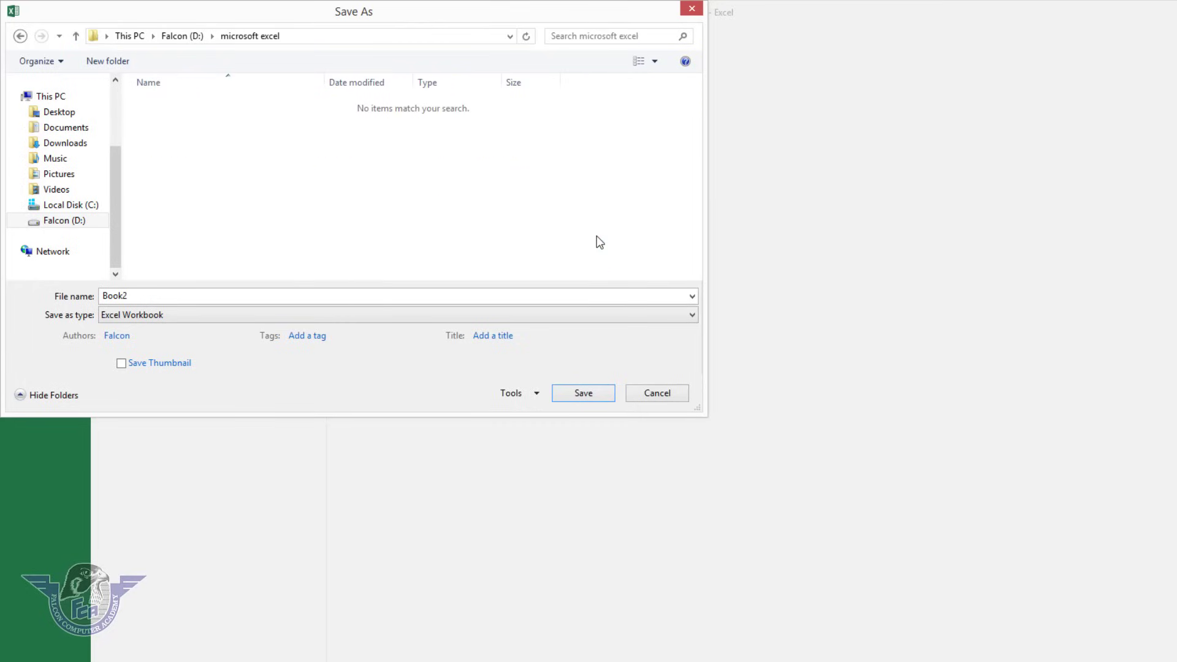
{"action": "double_click", "coordinate": [148, 294]}
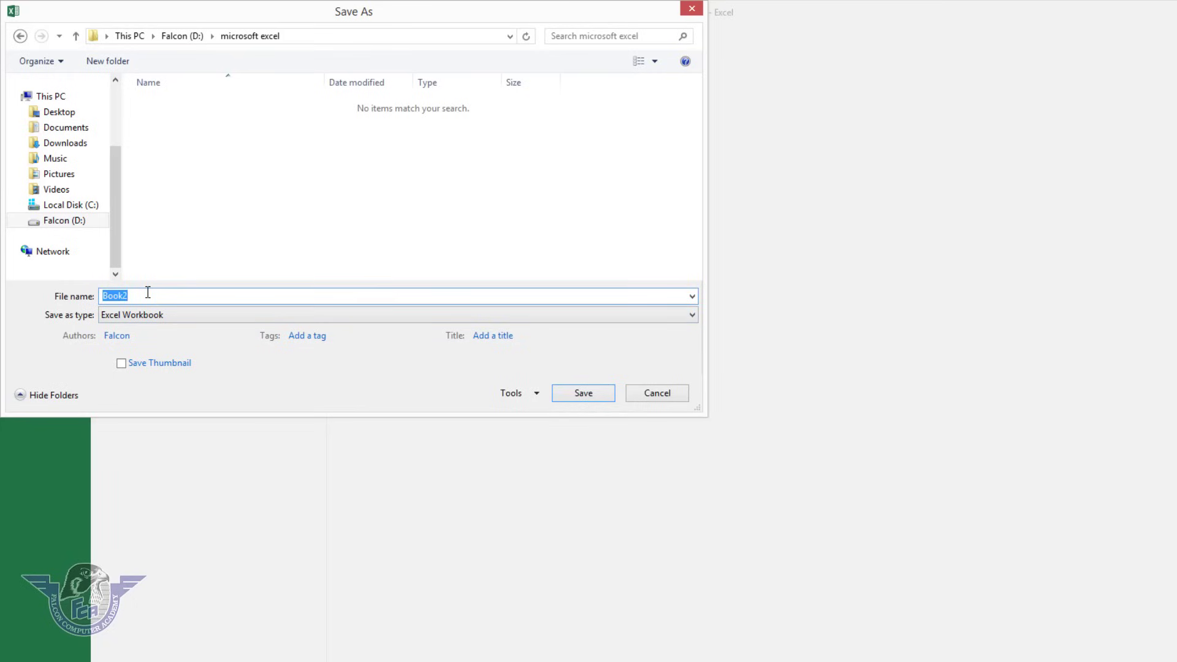
{"action": "type", "text": "my new file"}
{"action": "key", "text": "Return"}
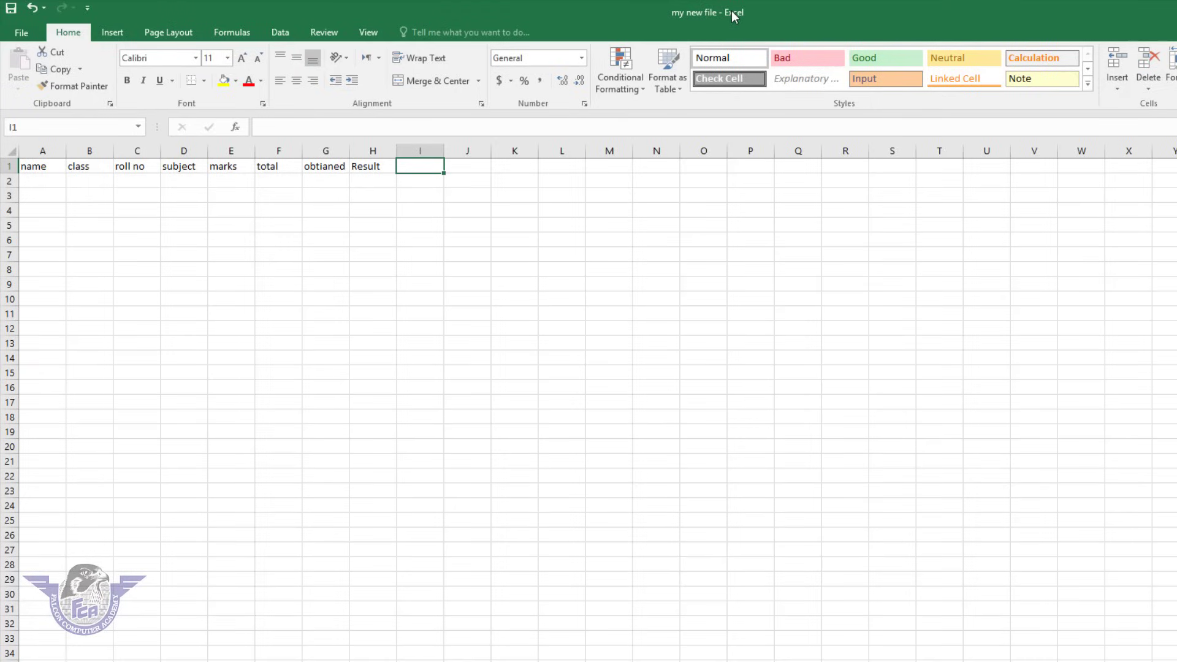
Close the workbook and reopen my new file through the Browse dialog.
{"action": "left_click", "coordinate": [20, 34]}
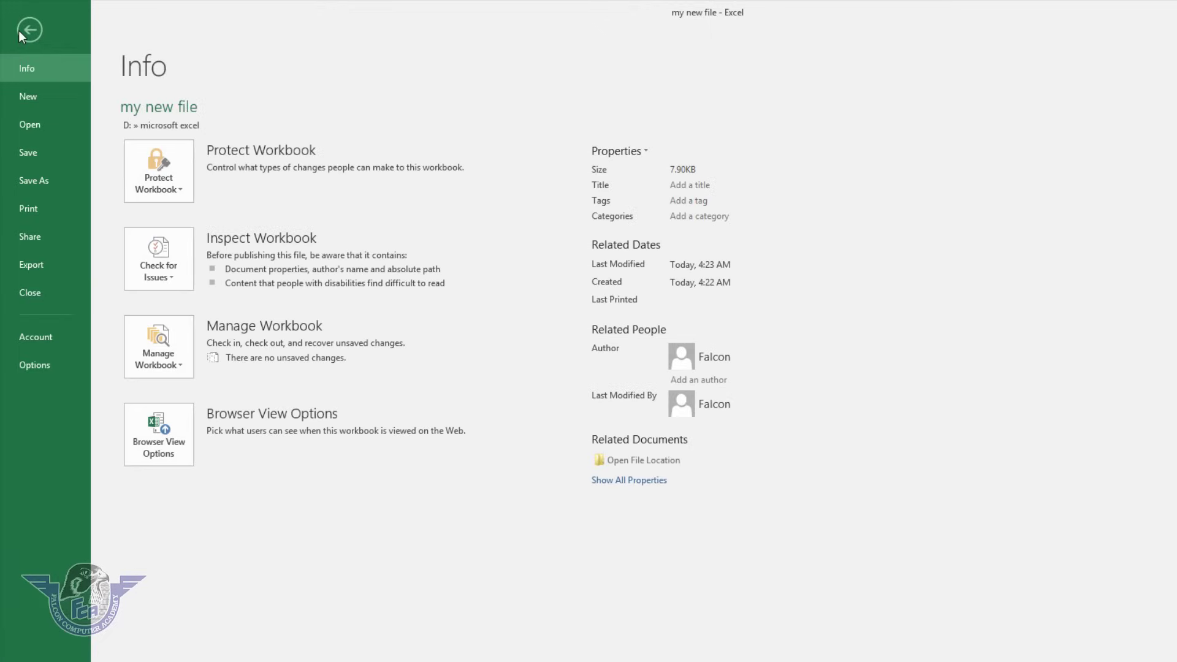
{"action": "left_click", "coordinate": [52, 292]}
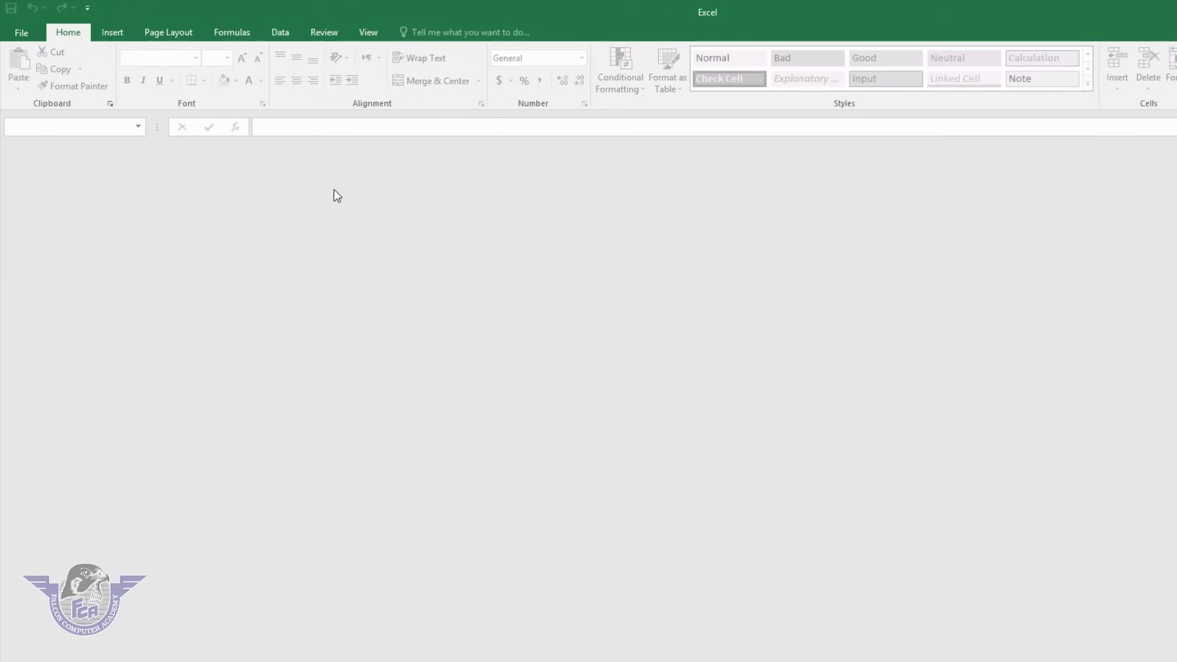
{"action": "left_click", "coordinate": [19, 32]}
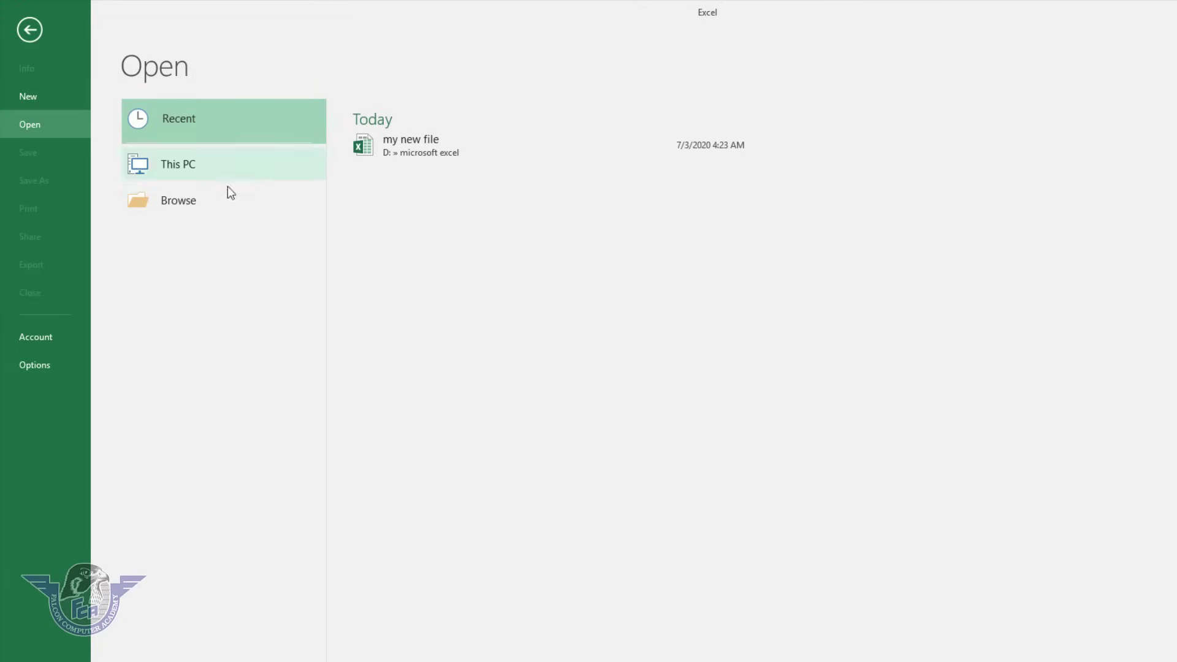
{"action": "left_click", "coordinate": [191, 200]}
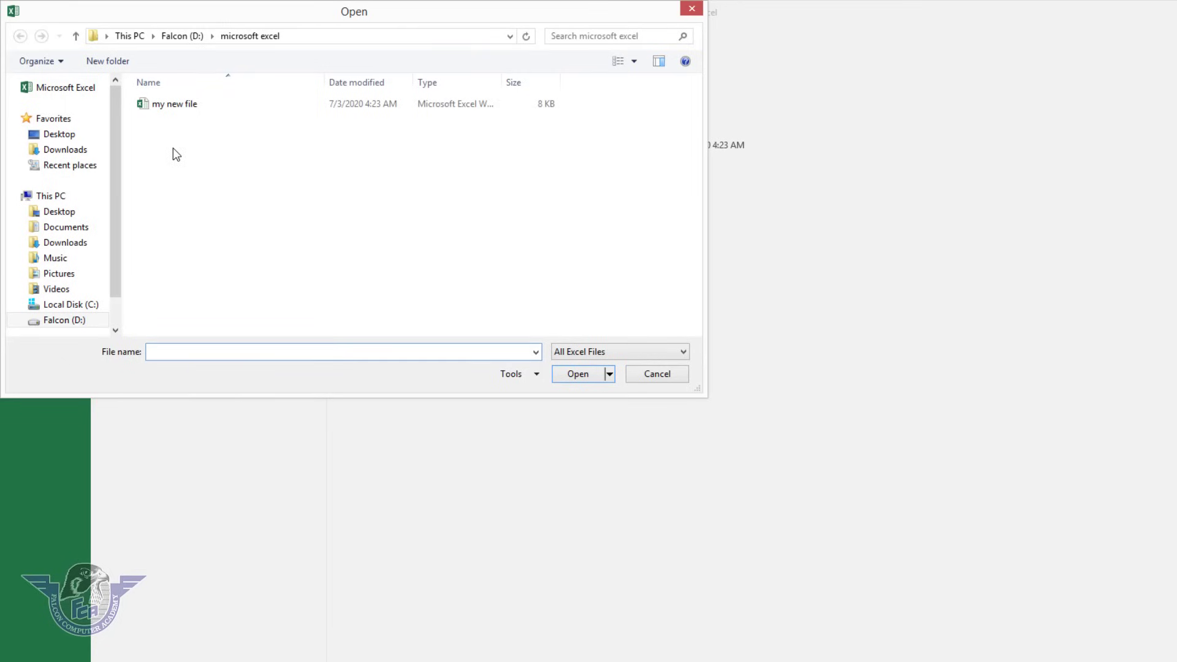
{"action": "left_click", "coordinate": [175, 116]}
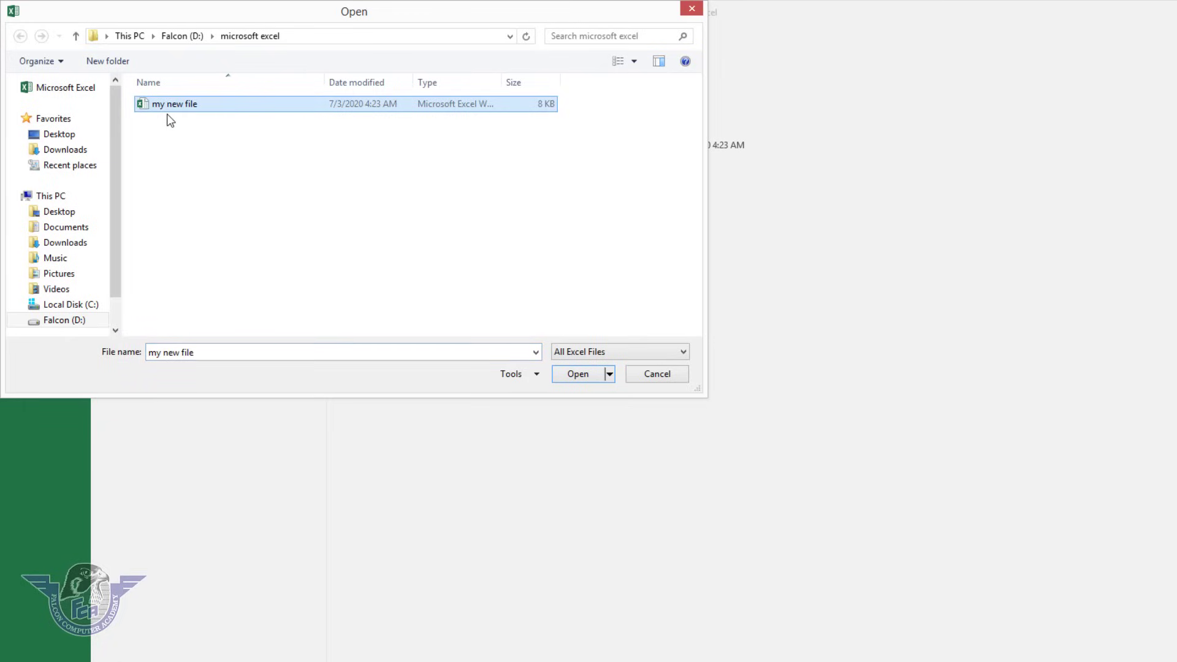
{"action": "left_click", "coordinate": [576, 373]}
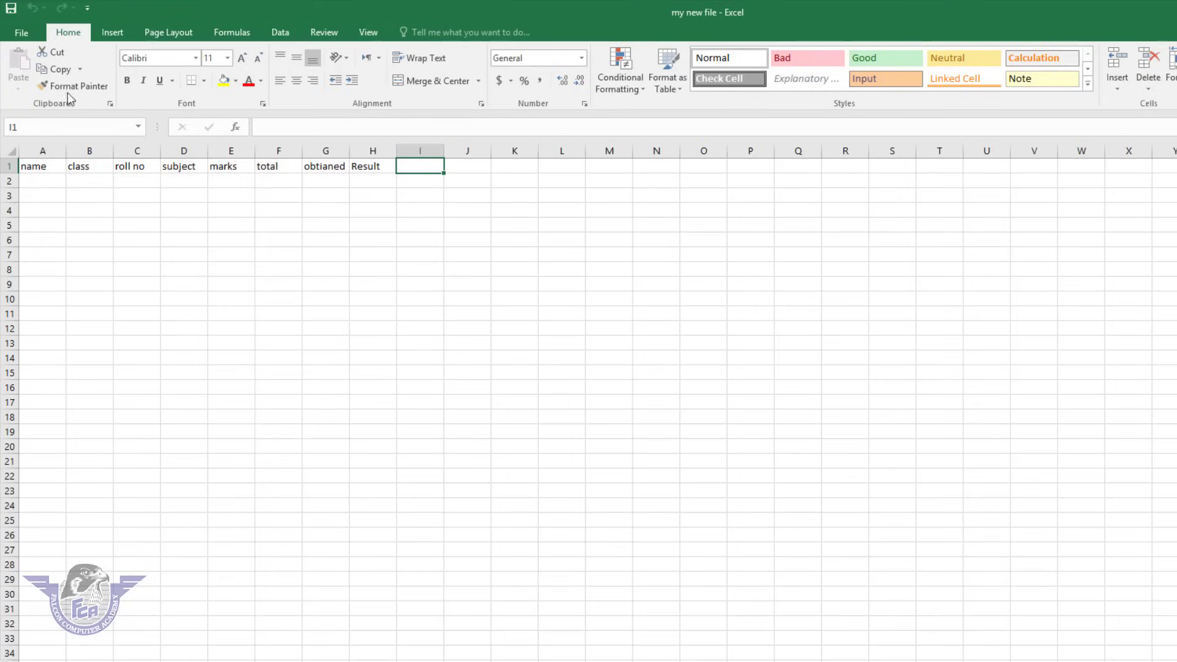
Close it again and reopen my new file from D:\microsoft excel.
{"action": "left_click", "coordinate": [29, 39]}
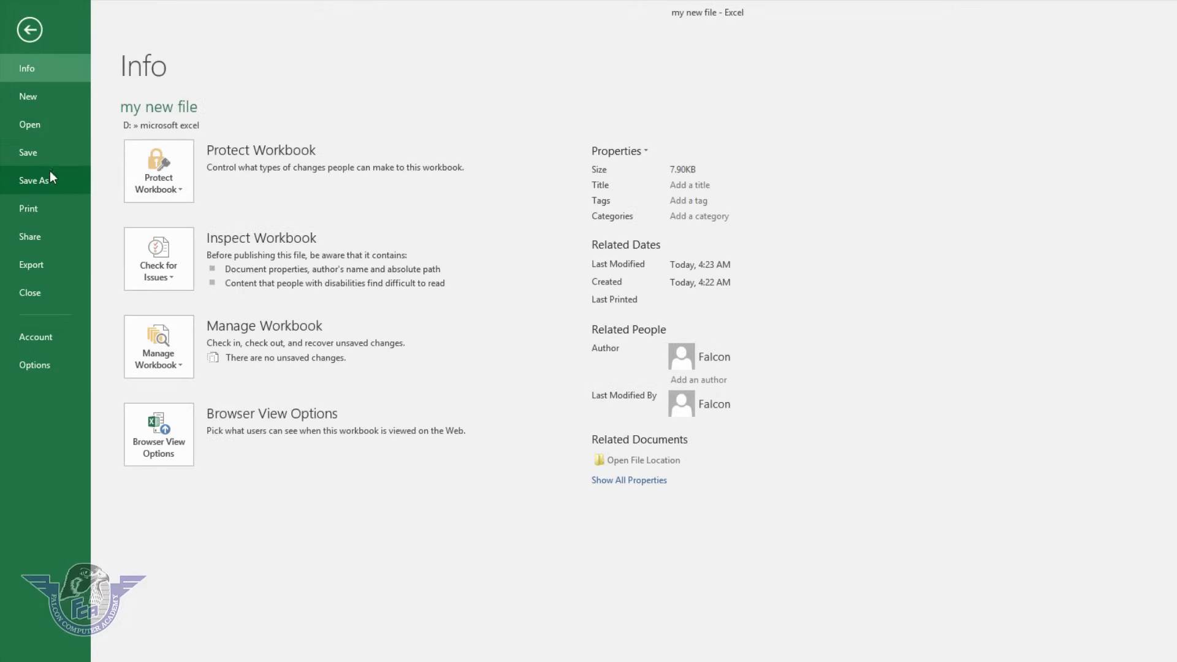
{"action": "left_click", "coordinate": [43, 292]}
{"action": "left_click", "coordinate": [23, 32]}
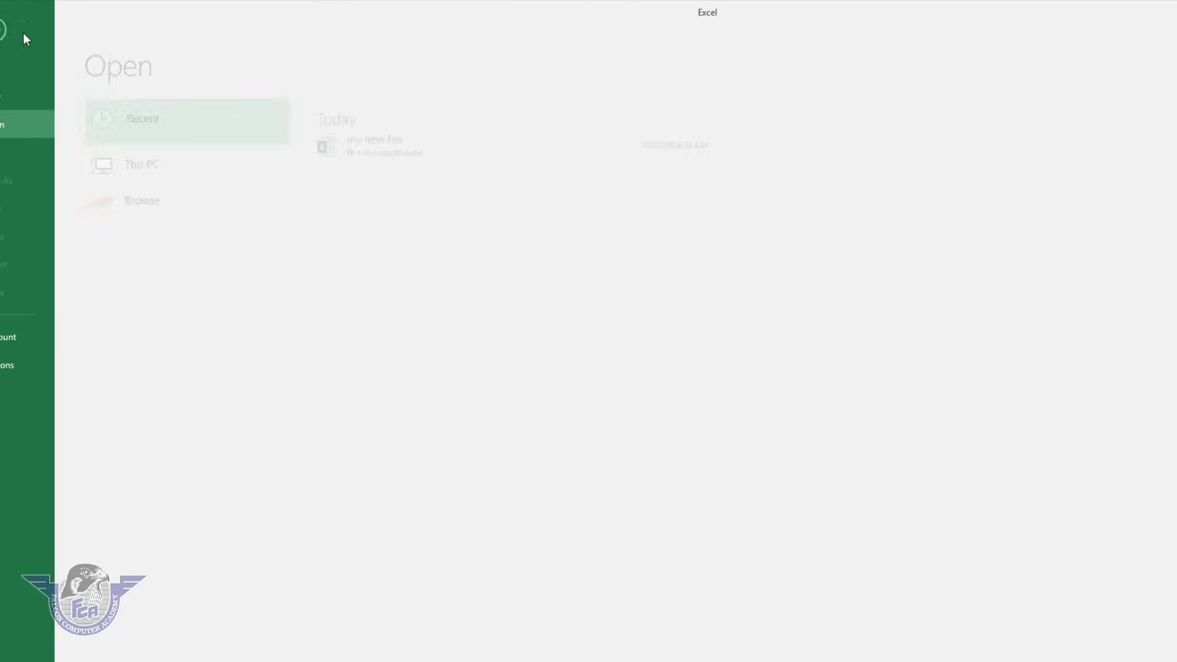
{"action": "left_click", "coordinate": [201, 210]}
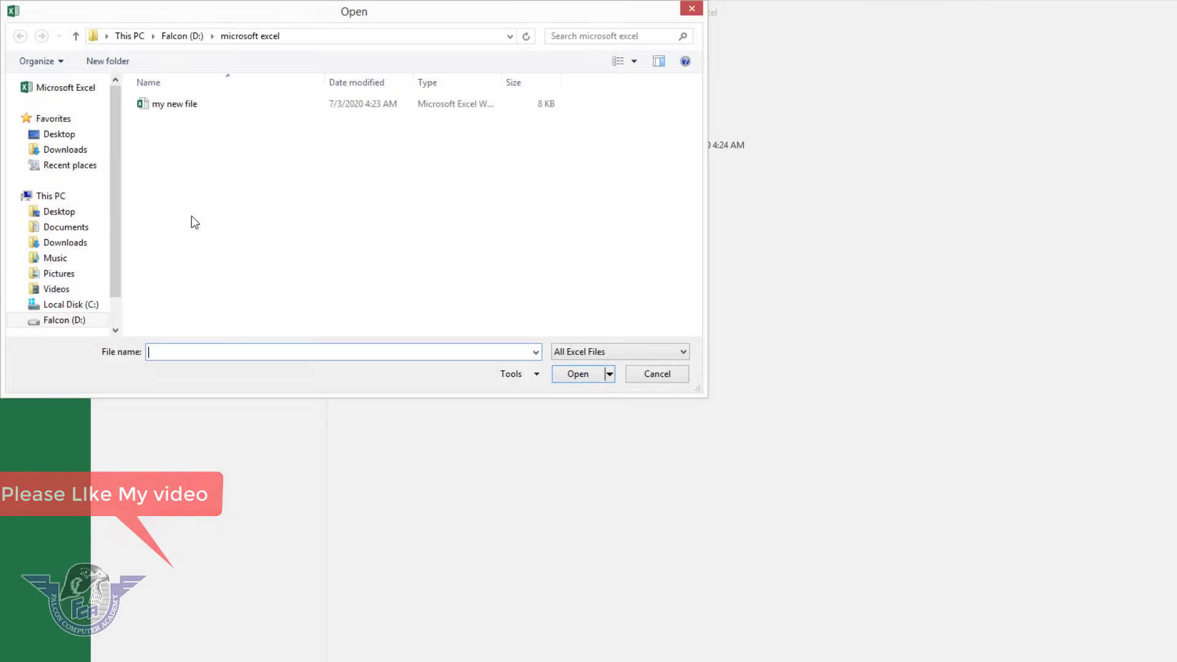
{"action": "left_click", "coordinate": [86, 321]}
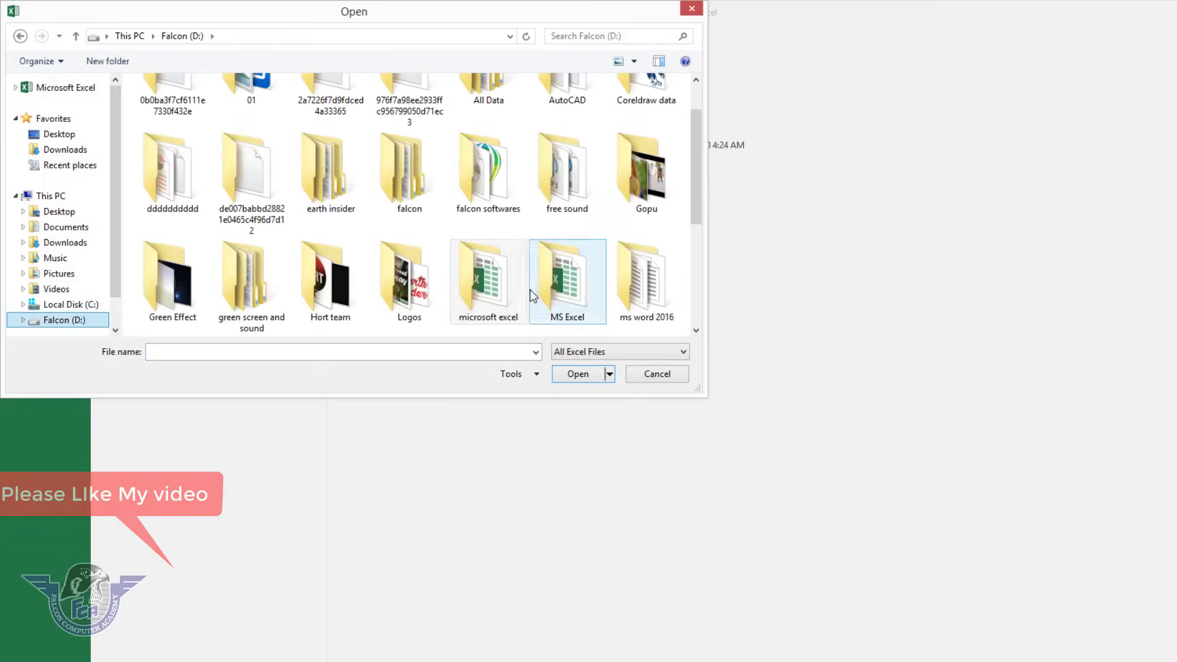
{"action": "double_click", "coordinate": [497, 293]}
{"action": "left_click", "coordinate": [178, 108]}
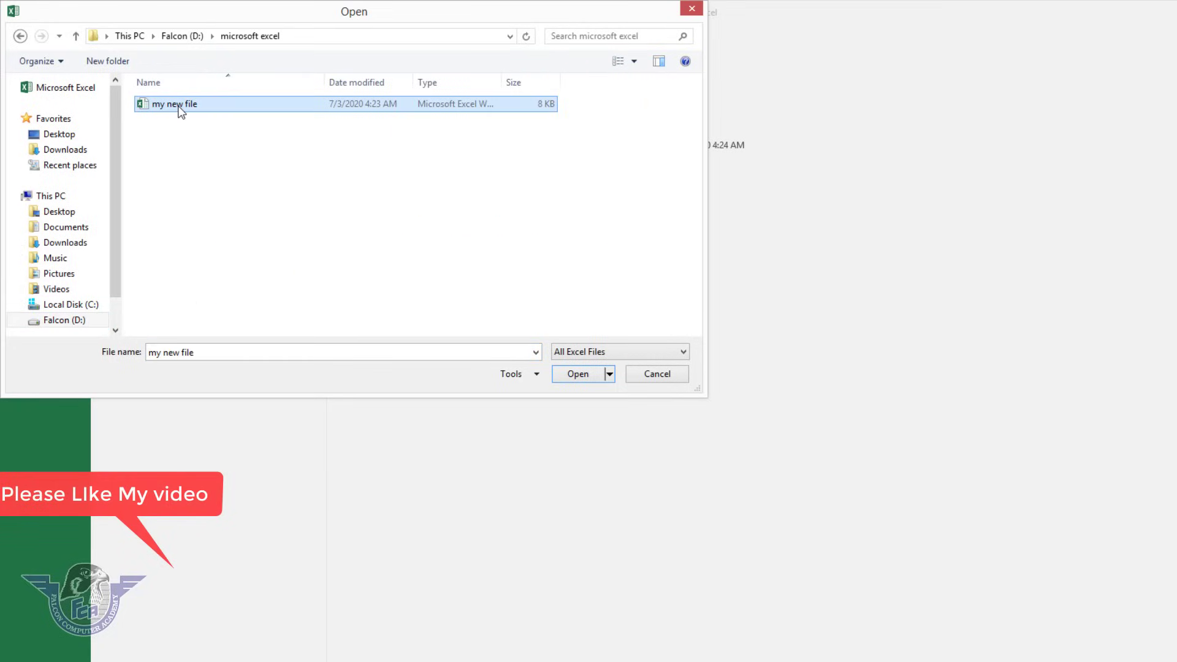
{"action": "left_click", "coordinate": [576, 373]}
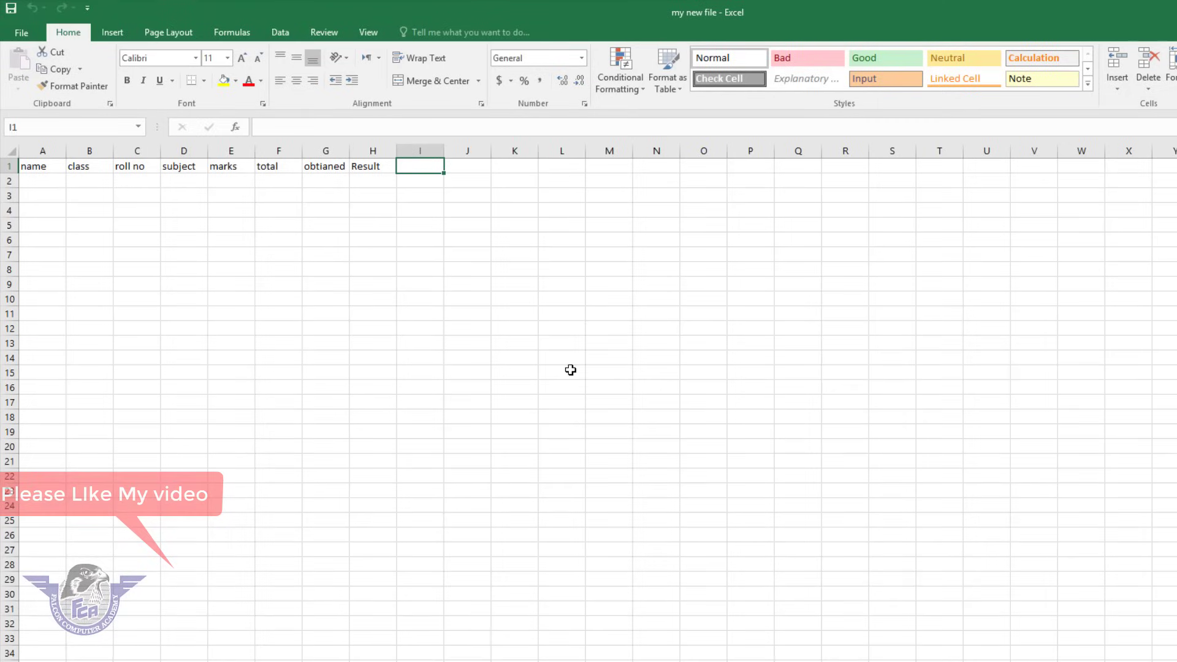
{"action": "left_click", "coordinate": [20, 35]}
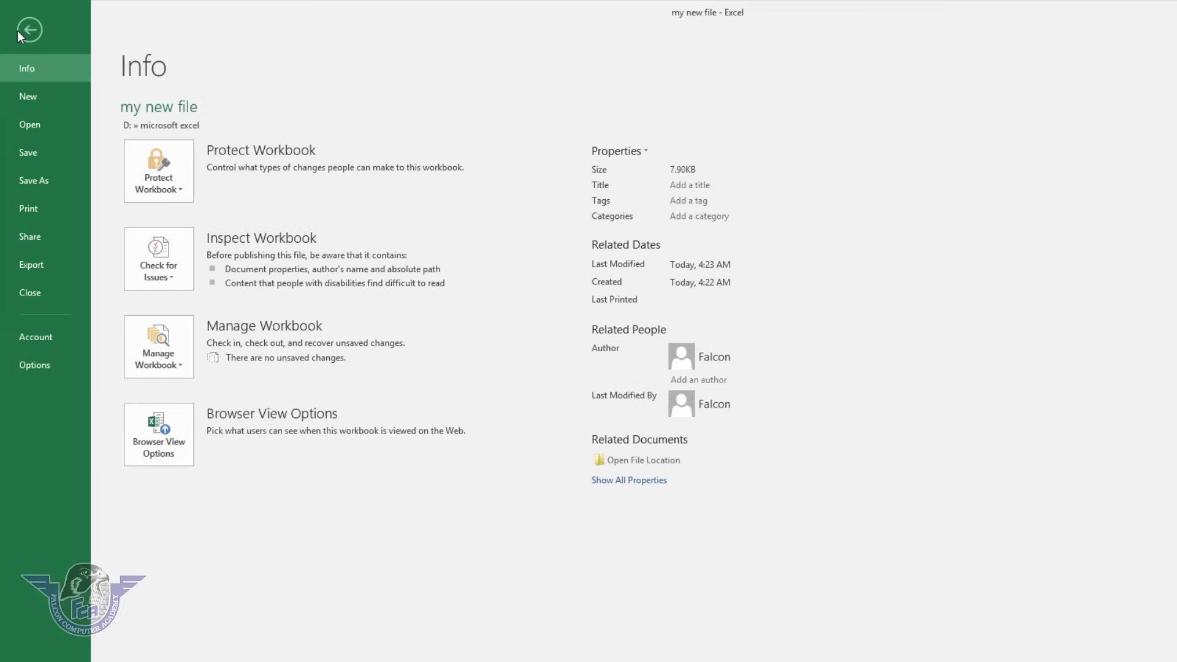
{"action": "left_click", "coordinate": [44, 127]}
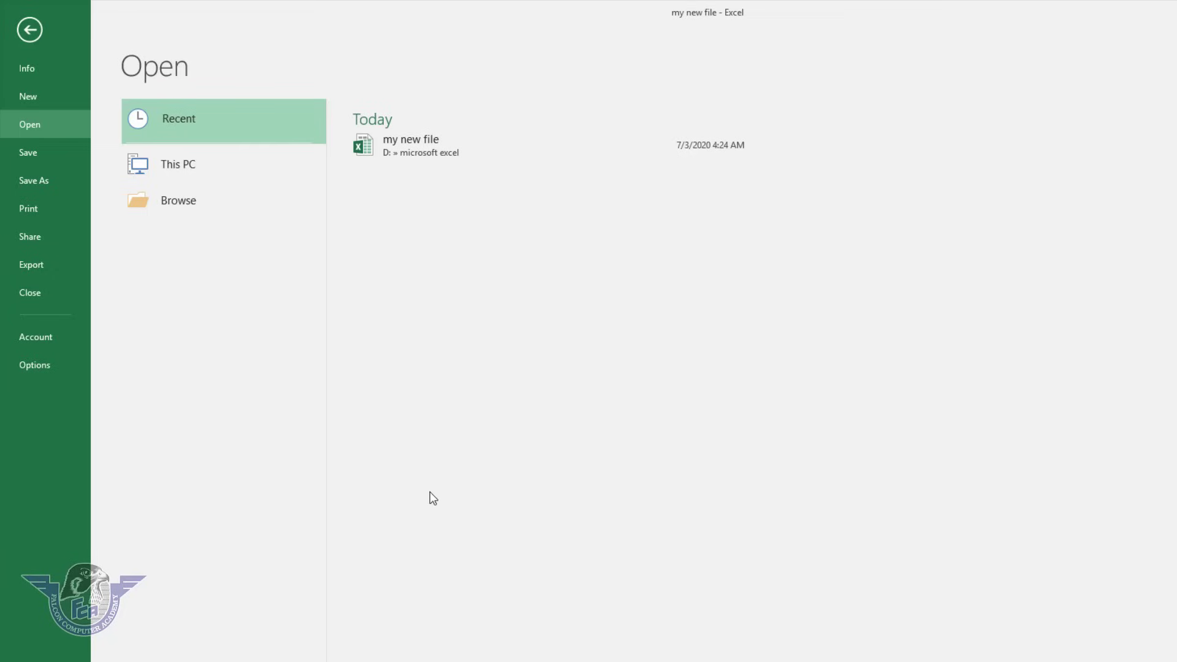
{"action": "left_click", "coordinate": [428, 146]}
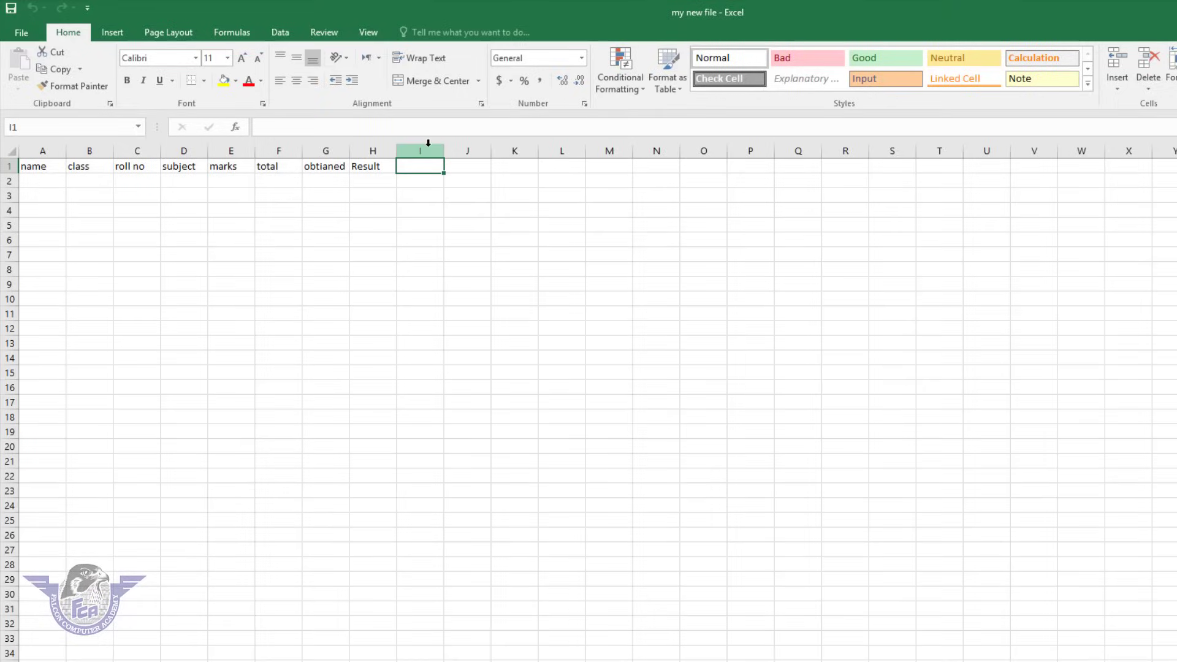
{"action": "left_click", "coordinate": [22, 32]}
{"action": "left_click", "coordinate": [43, 128]}
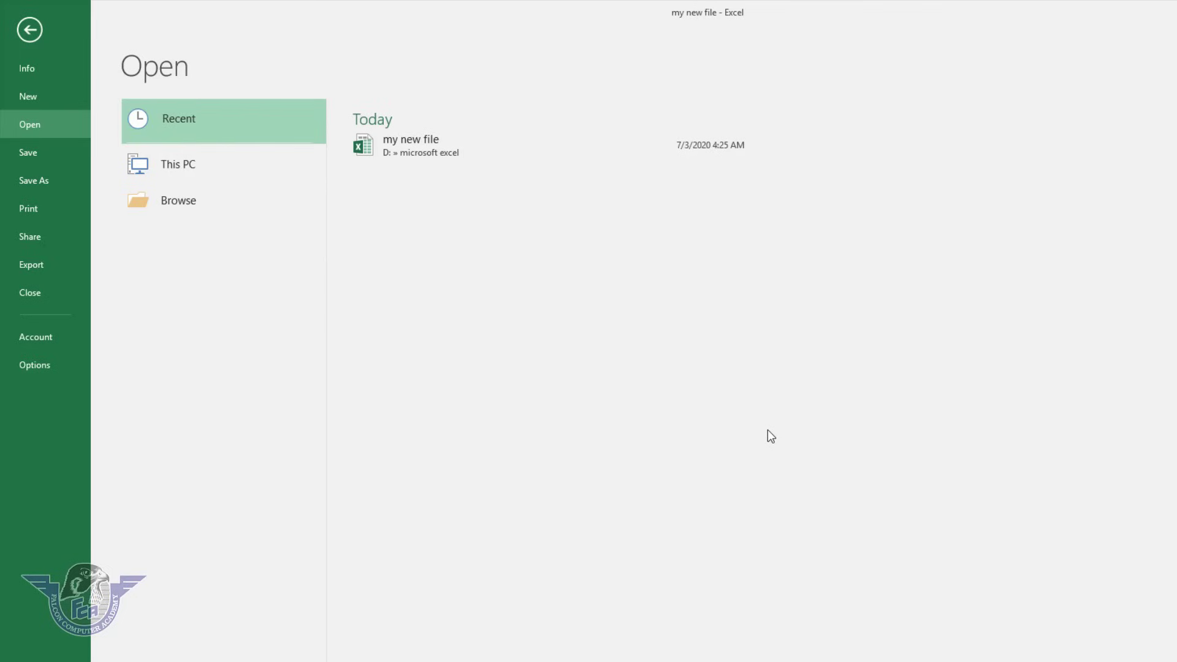
{"action": "key", "text": "Escape"}
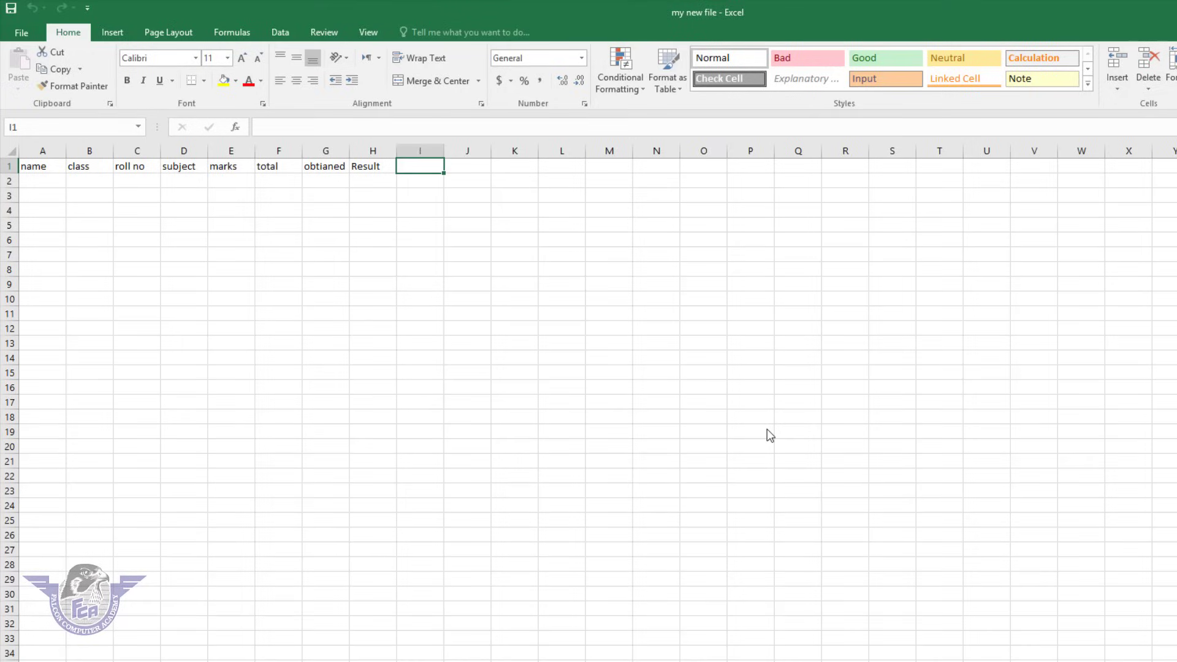
Save the workbook under the name 'result card', then select cell G12.
{"action": "left_click", "coordinate": [21, 34]}
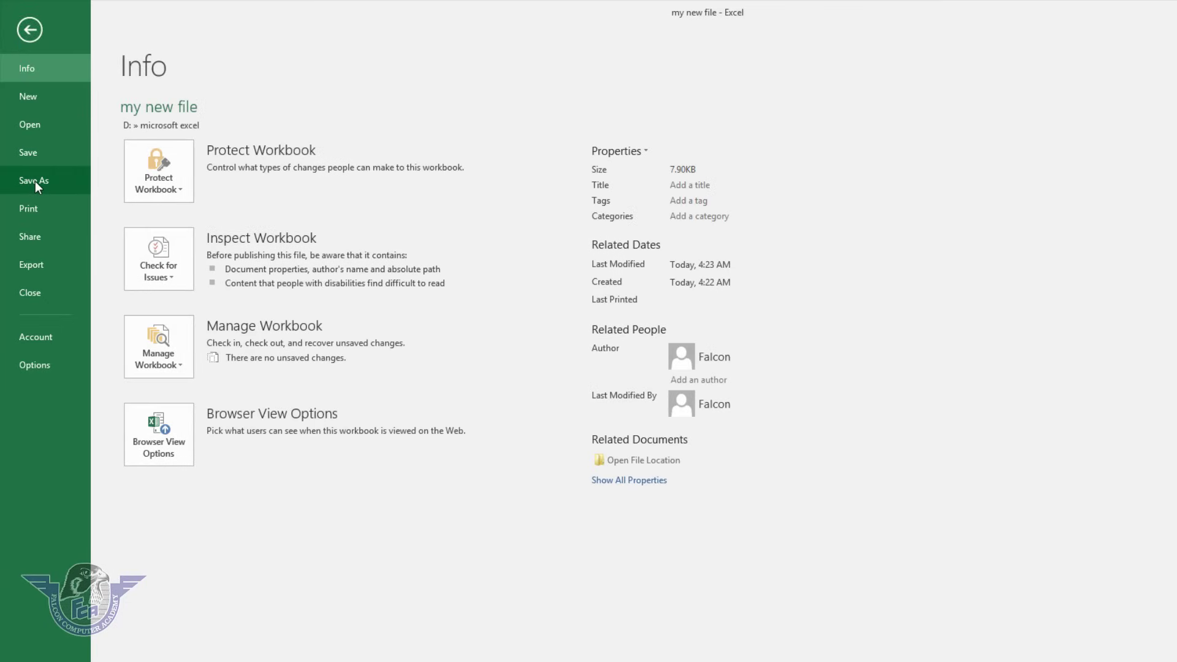
{"action": "left_click", "coordinate": [35, 181]}
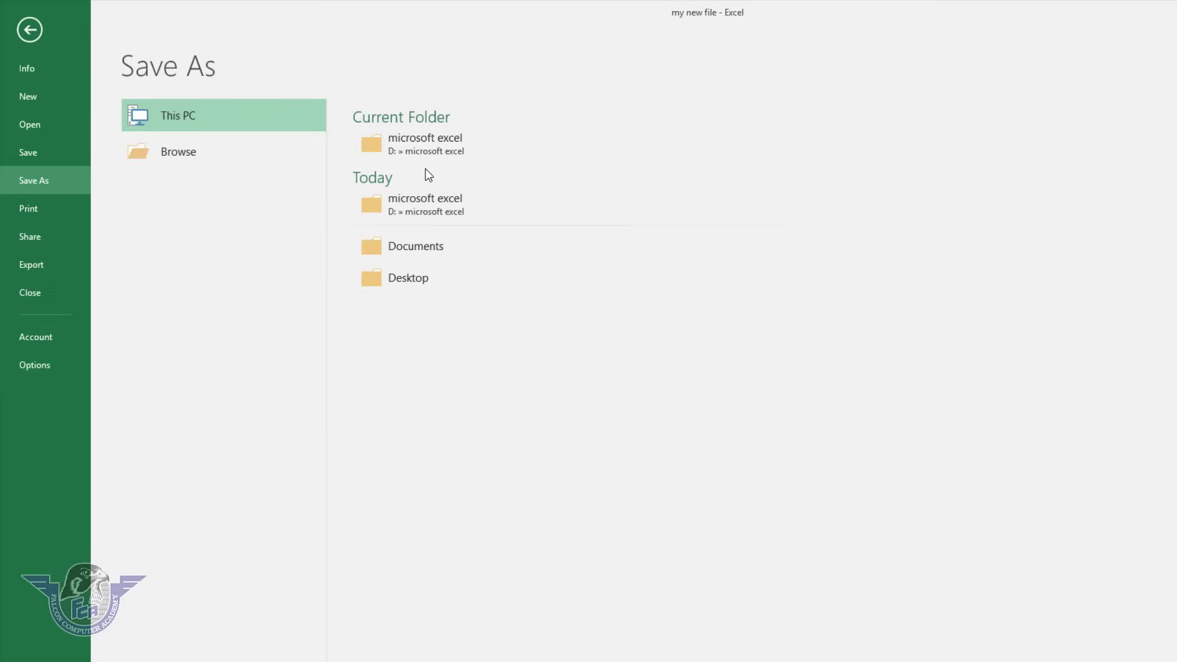
{"action": "left_click", "coordinate": [194, 153]}
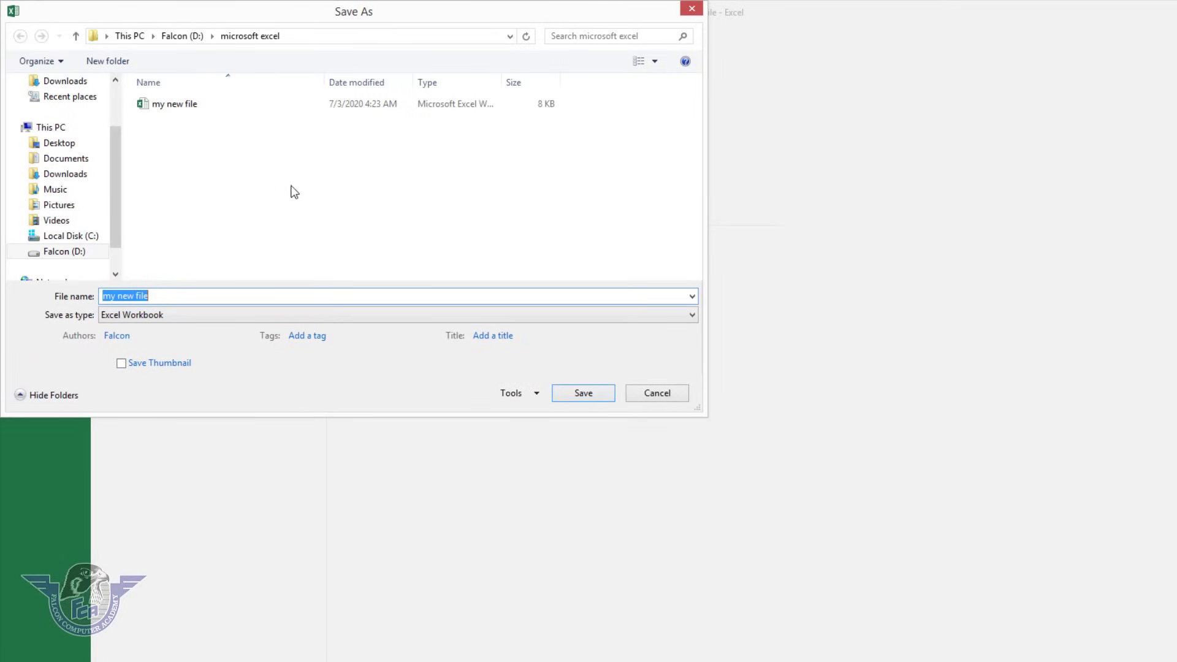
{"action": "type", "text": "result card"}
{"action": "left_click", "coordinate": [591, 394]}
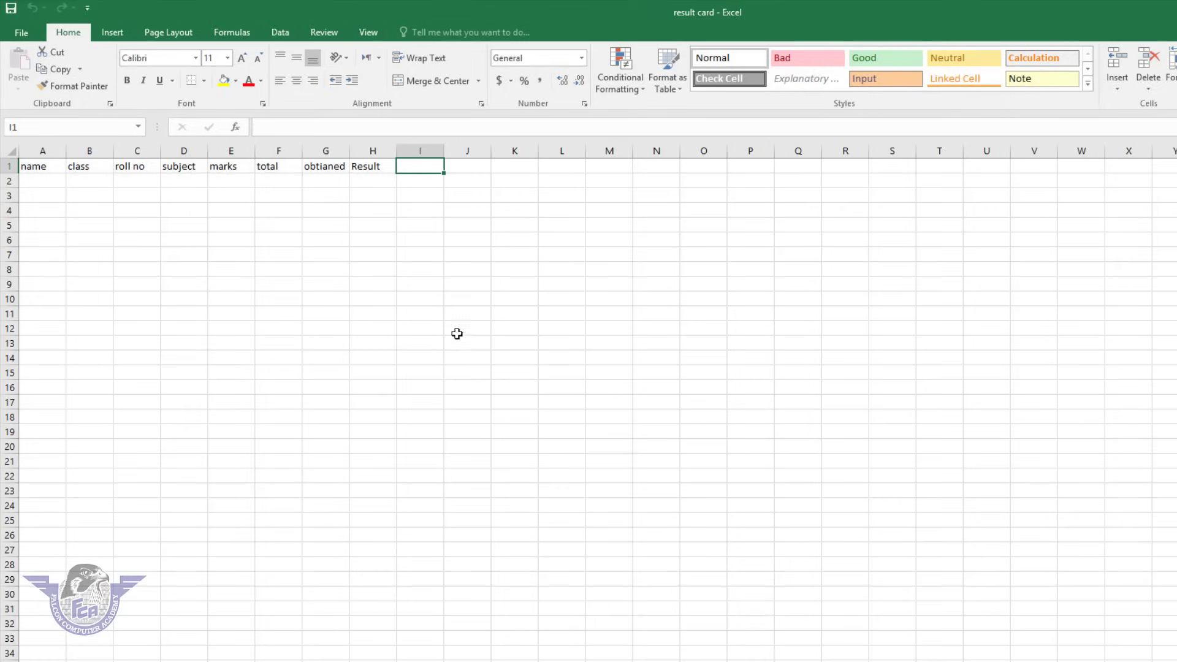
{"action": "left_click", "coordinate": [341, 326]}
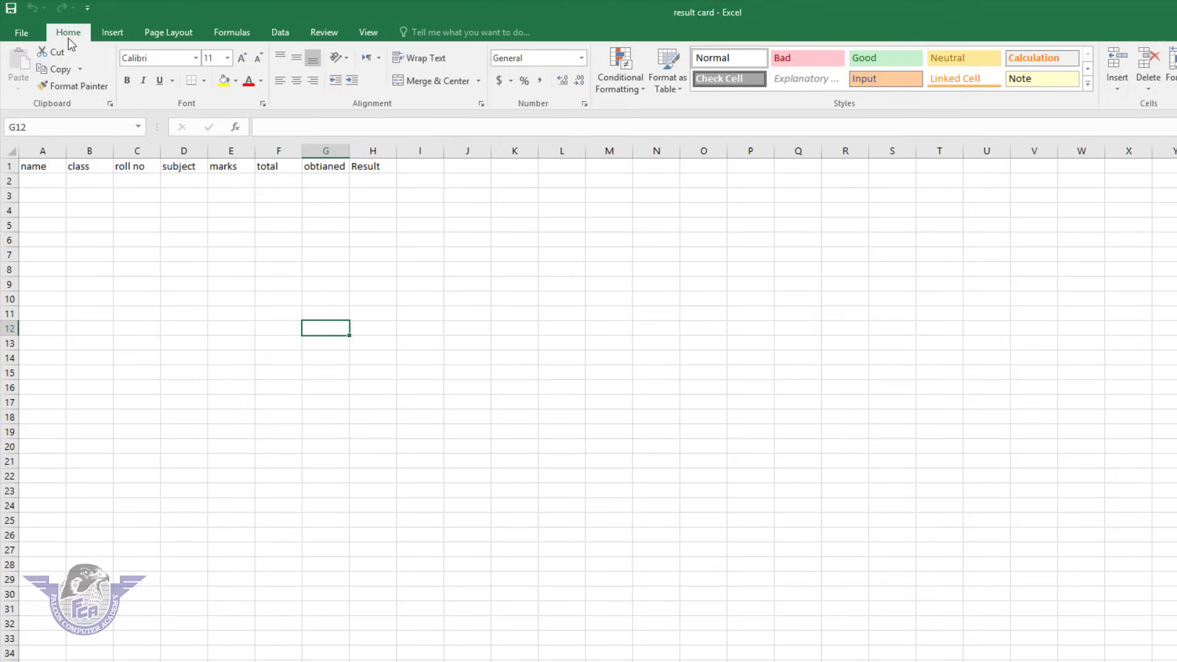
Close result card, reopen it from the Recent list, and view its Info page.
{"action": "left_click", "coordinate": [27, 32]}
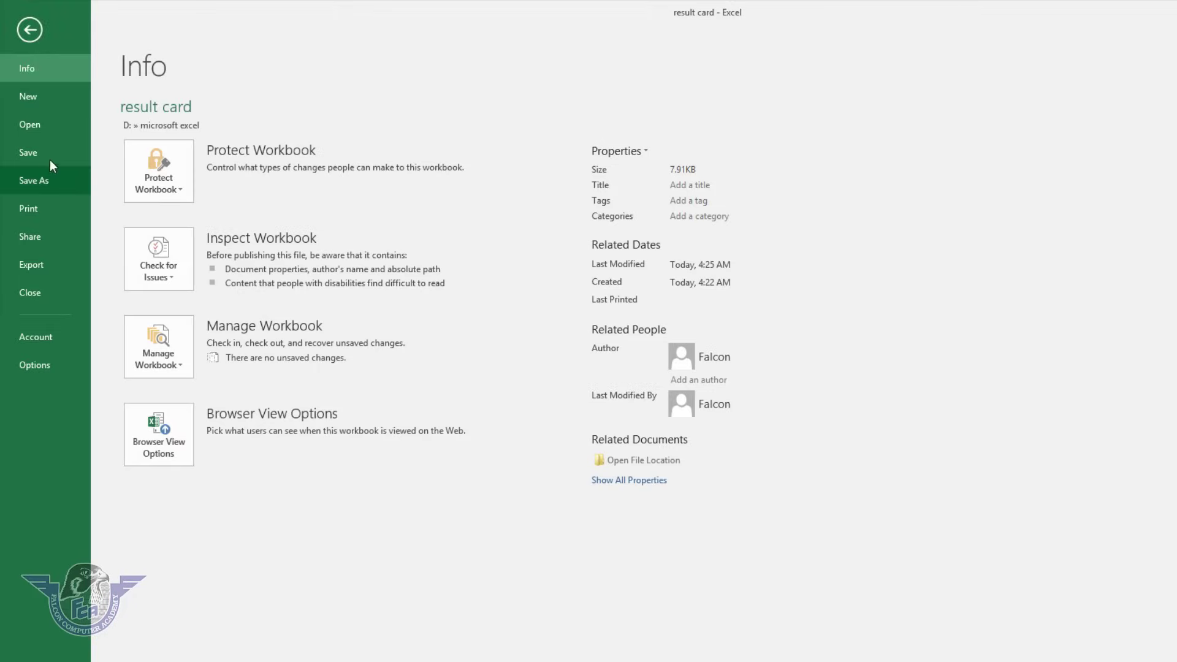
{"action": "left_click", "coordinate": [46, 297]}
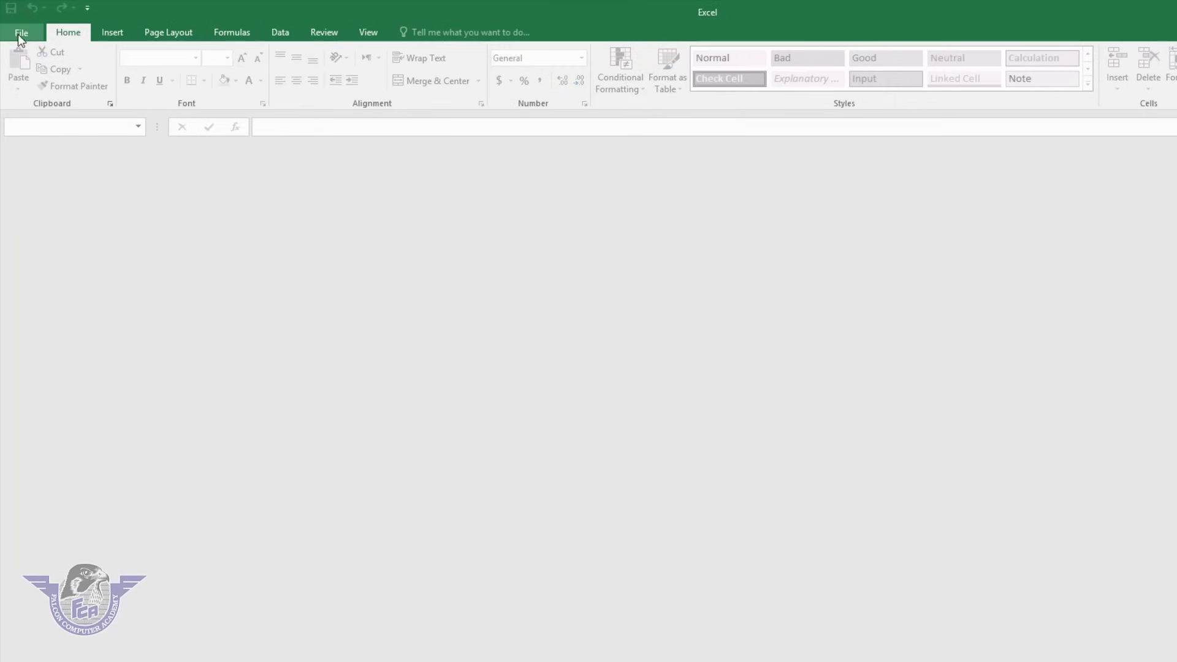
{"action": "left_click", "coordinate": [17, 34]}
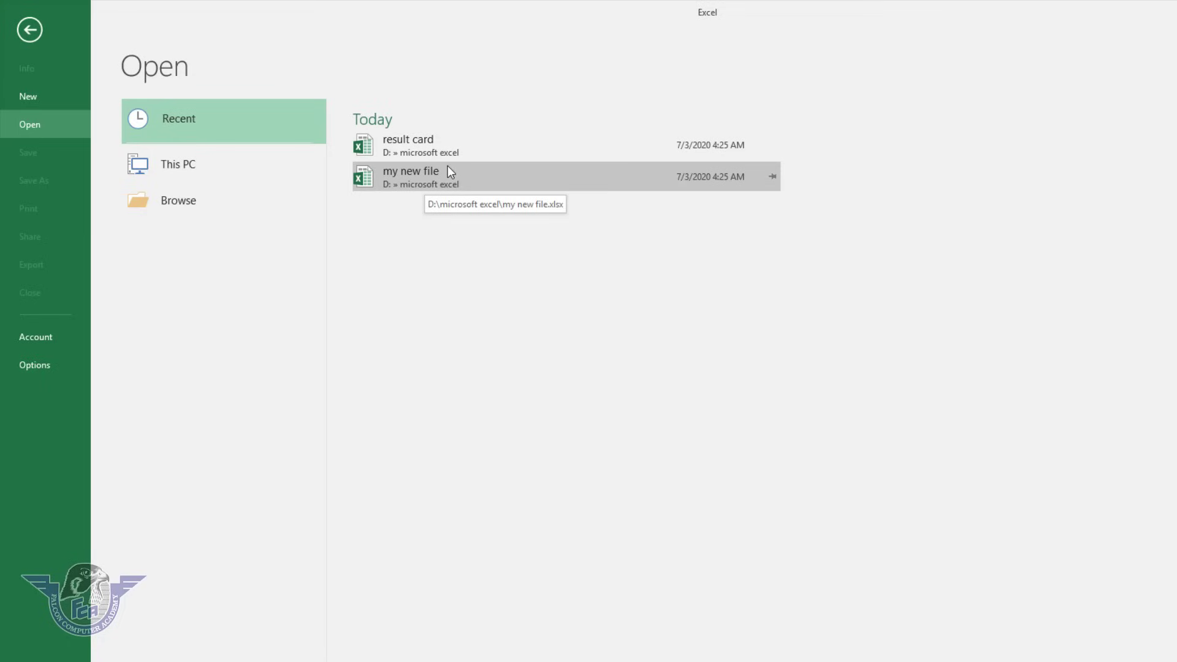
{"action": "left_click", "coordinate": [405, 146]}
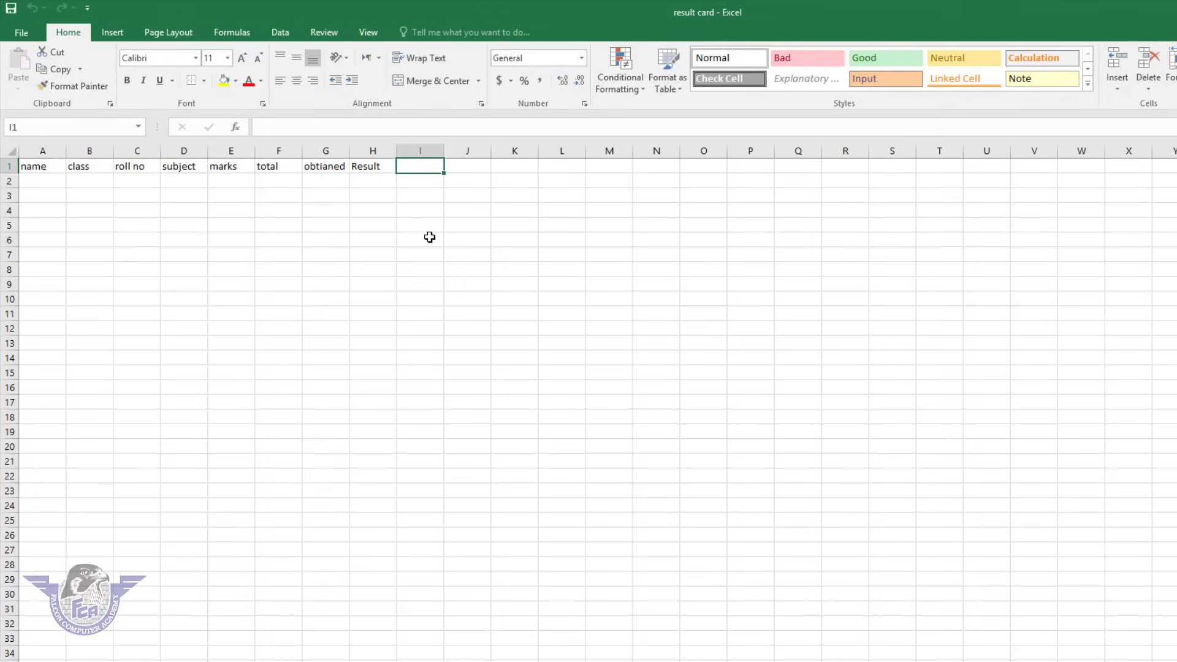
{"action": "left_click", "coordinate": [26, 37]}
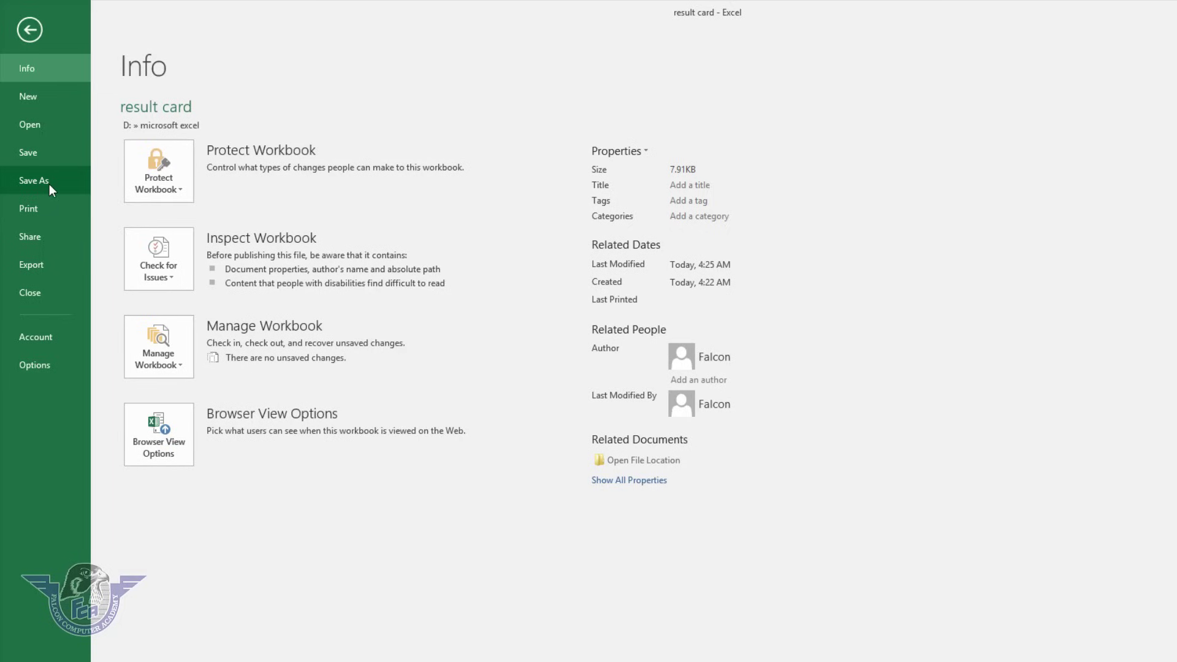
In Save As General Options, enter a password to open and a password to modify.
{"action": "left_click", "coordinate": [49, 182]}
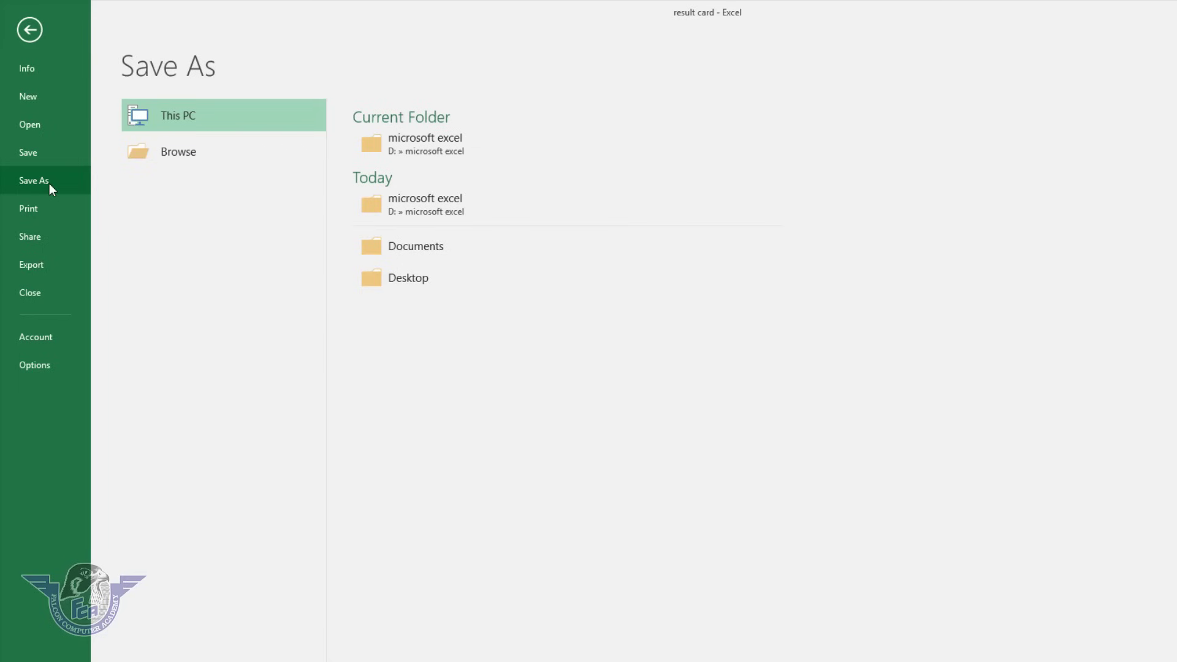
{"action": "left_click", "coordinate": [204, 150]}
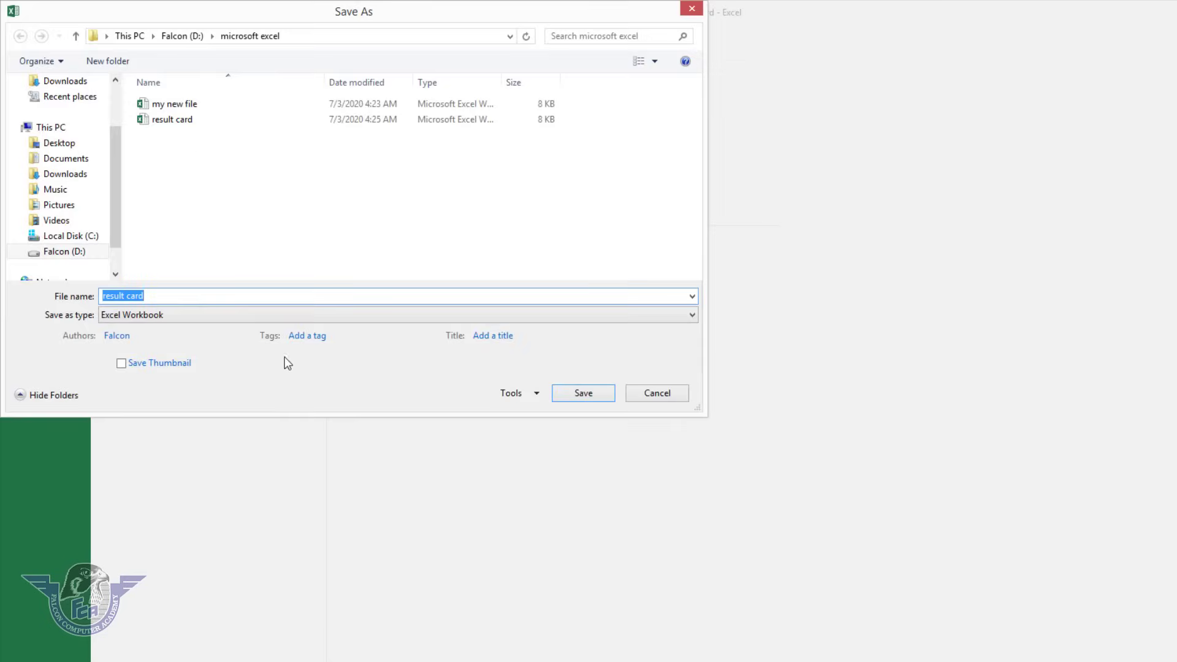
{"action": "left_click", "coordinate": [176, 296]}
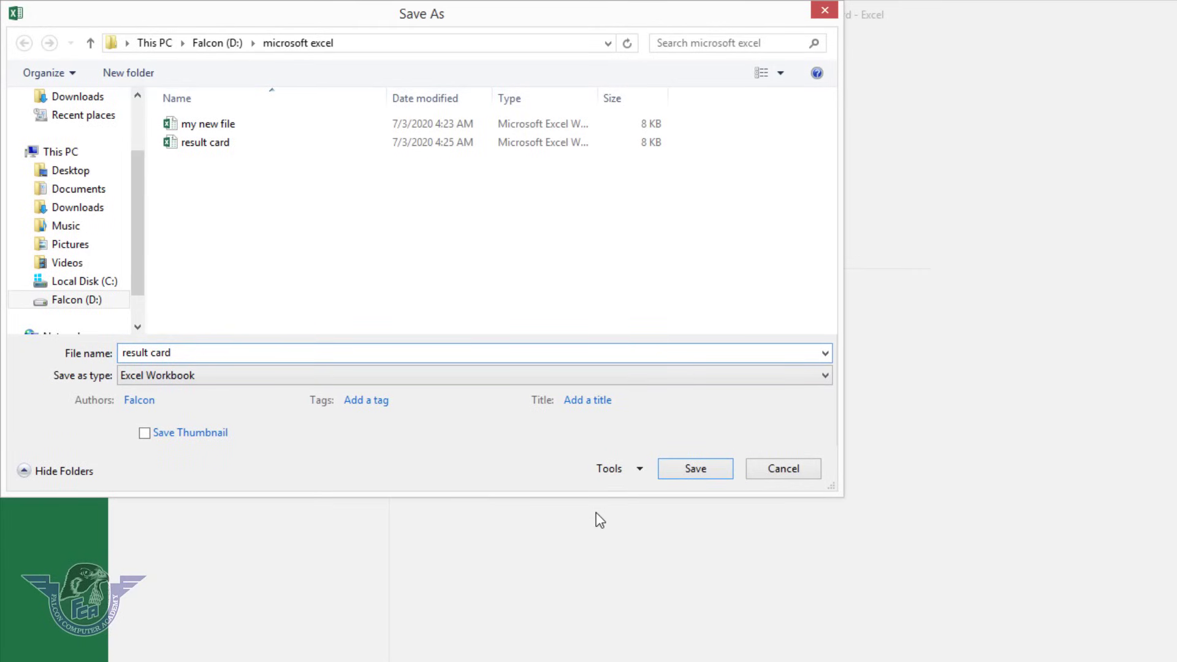
{"action": "left_click", "coordinate": [623, 476]}
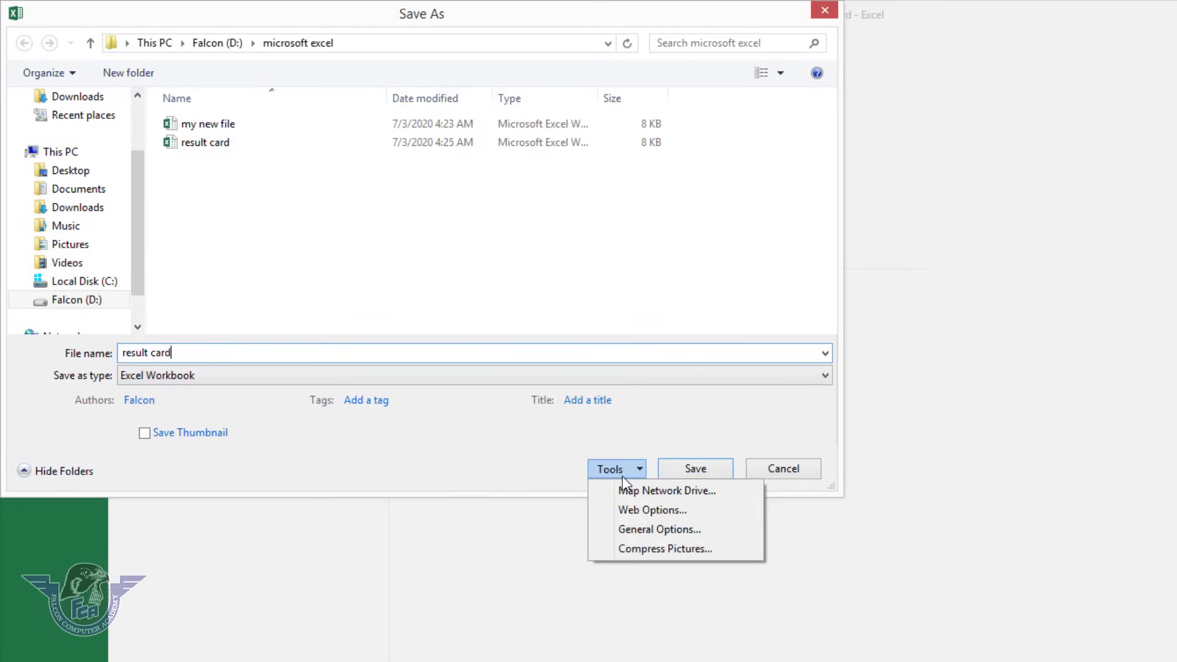
{"action": "left_click", "coordinate": [656, 529]}
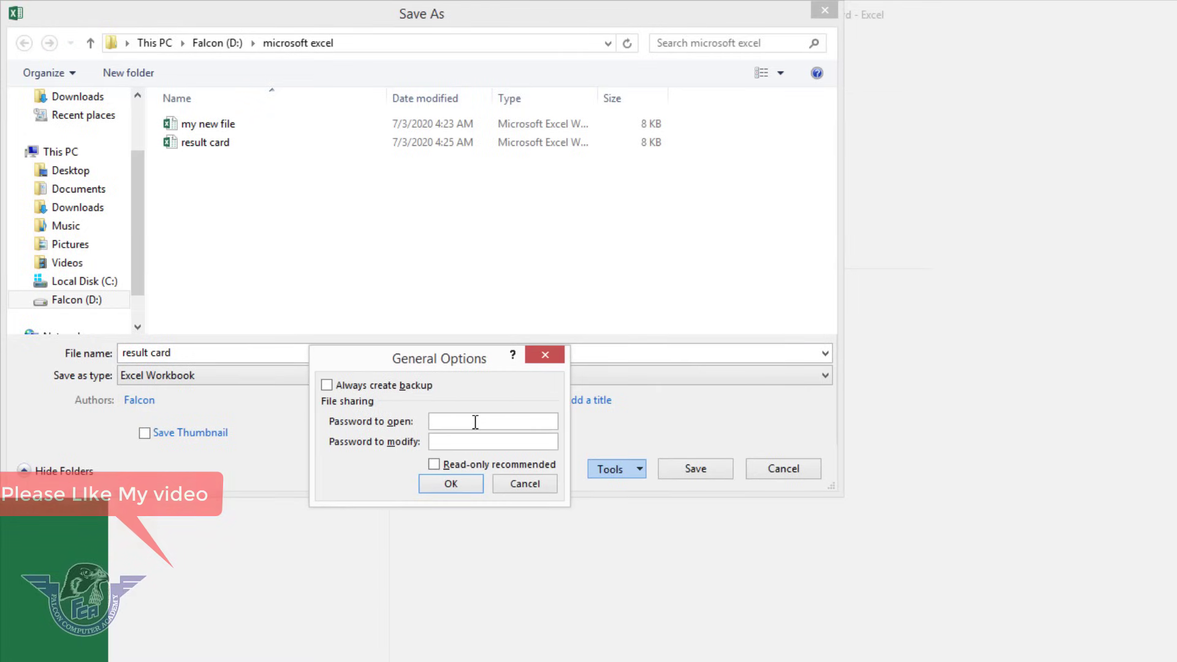
{"action": "type", "text": "123"}
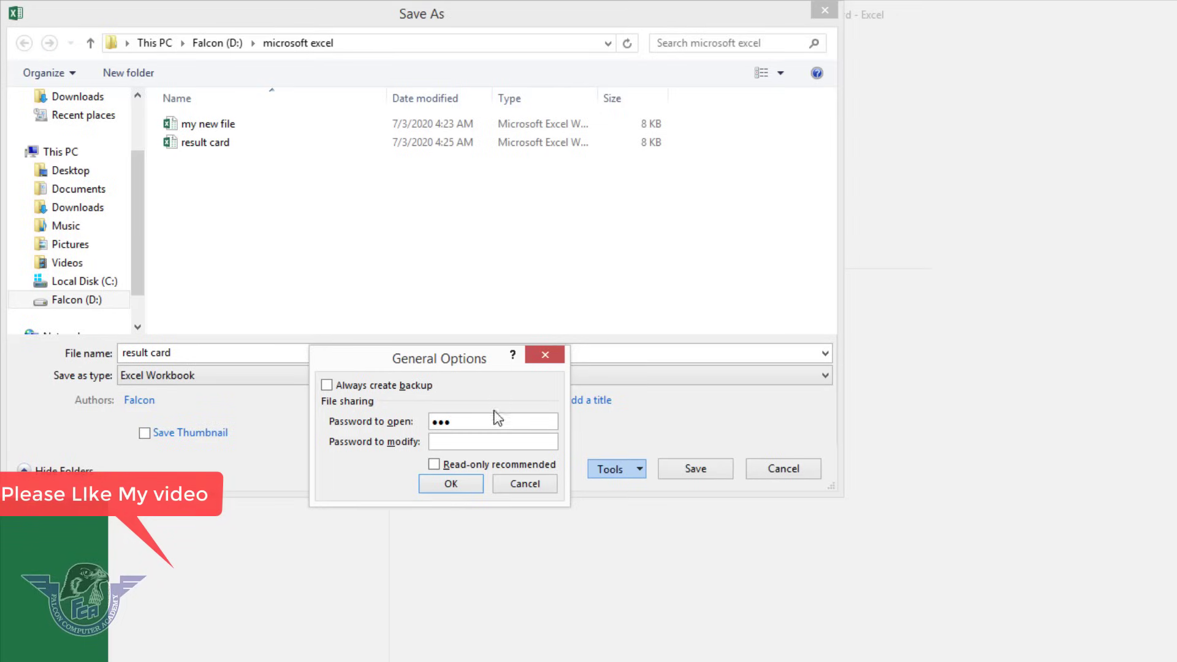
{"action": "left_click", "coordinate": [489, 442]}
{"action": "type", "text": "123"}
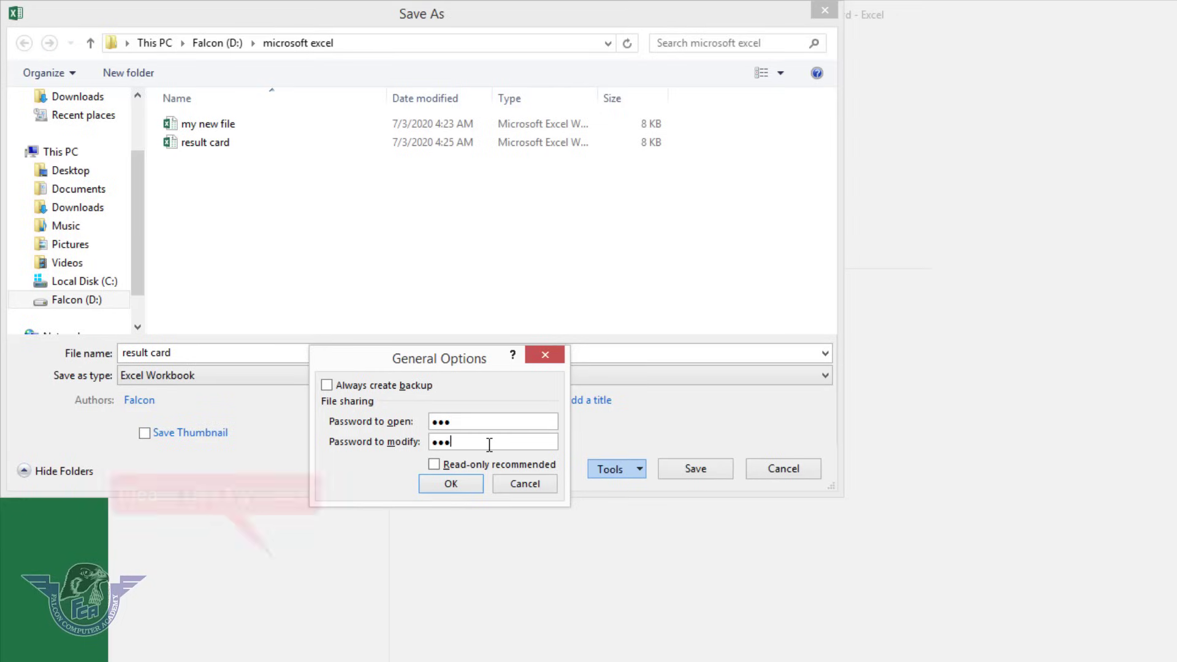
{"action": "left_click", "coordinate": [476, 484]}
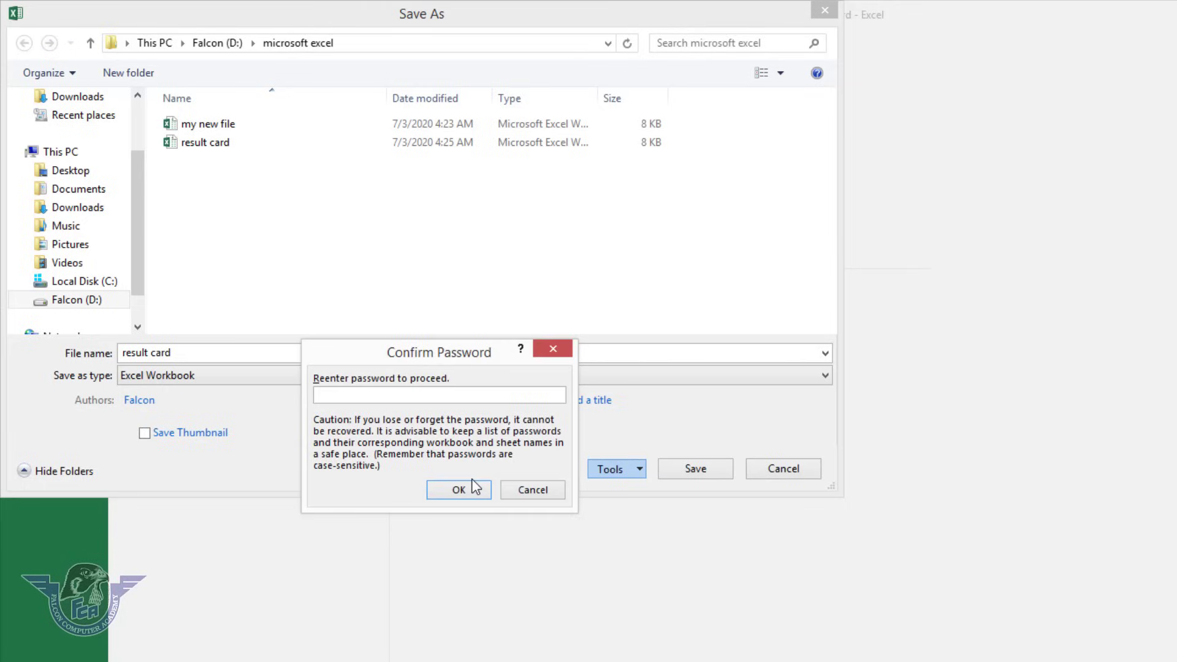
Reenter both passwords to confirm and save result card over the existing file.
{"action": "type", "text": "123"}
{"action": "left_click", "coordinate": [476, 489]}
{"action": "type", "text": "123"}
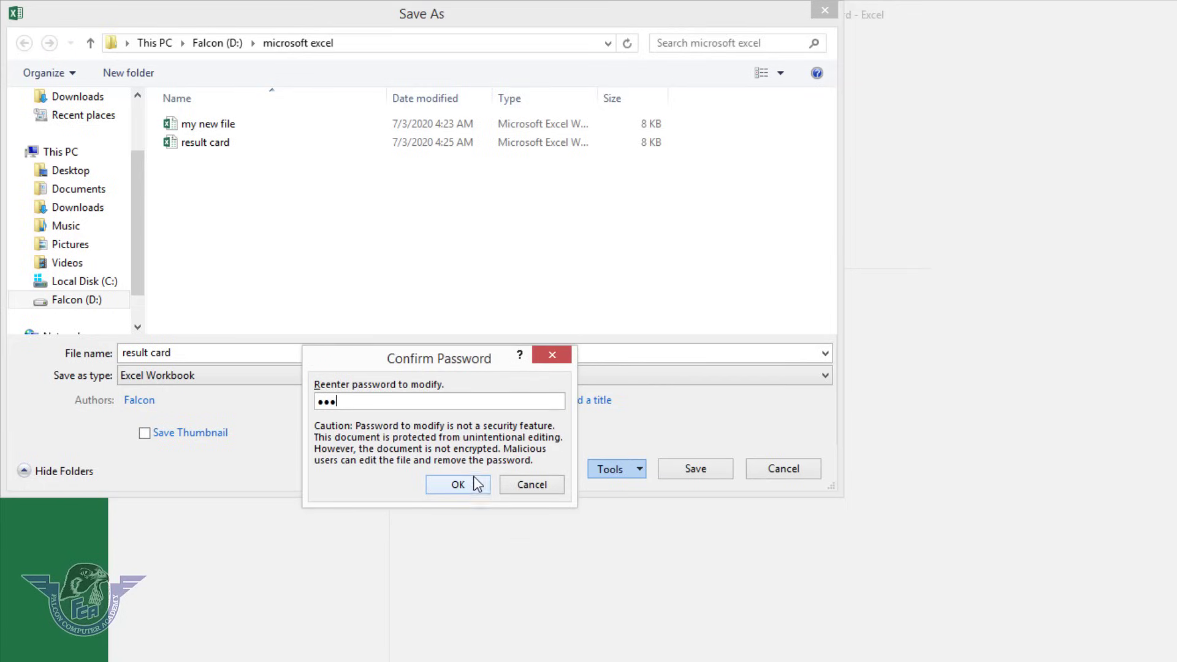
{"action": "left_click", "coordinate": [476, 481]}
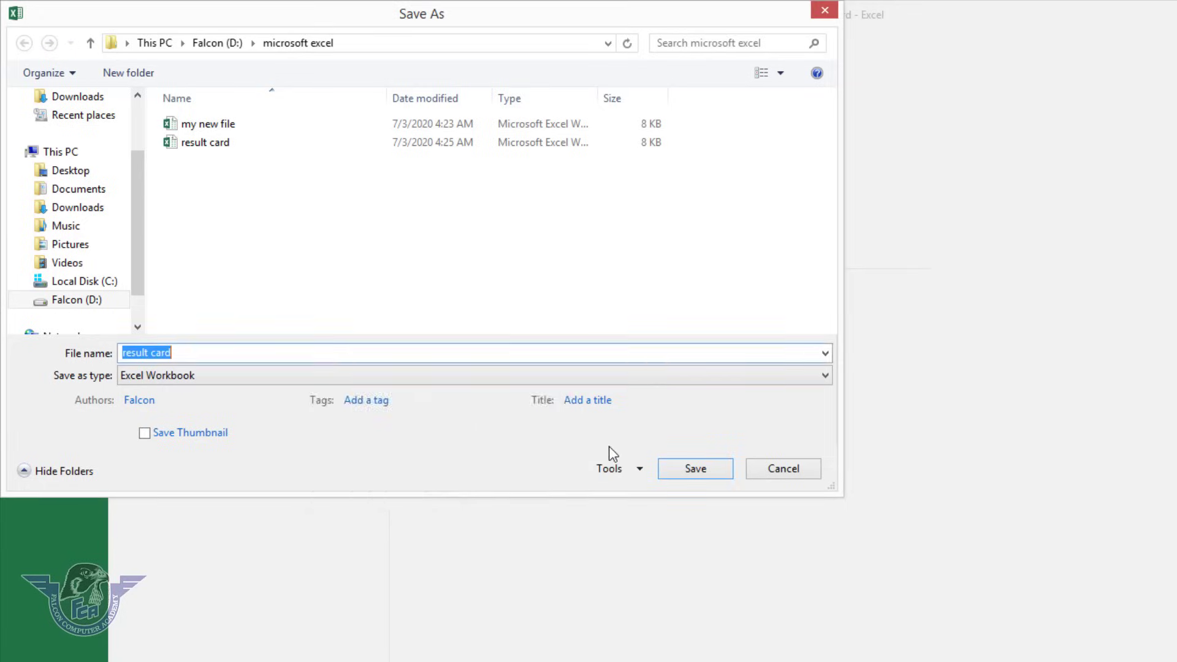
{"action": "left_click", "coordinate": [688, 470]}
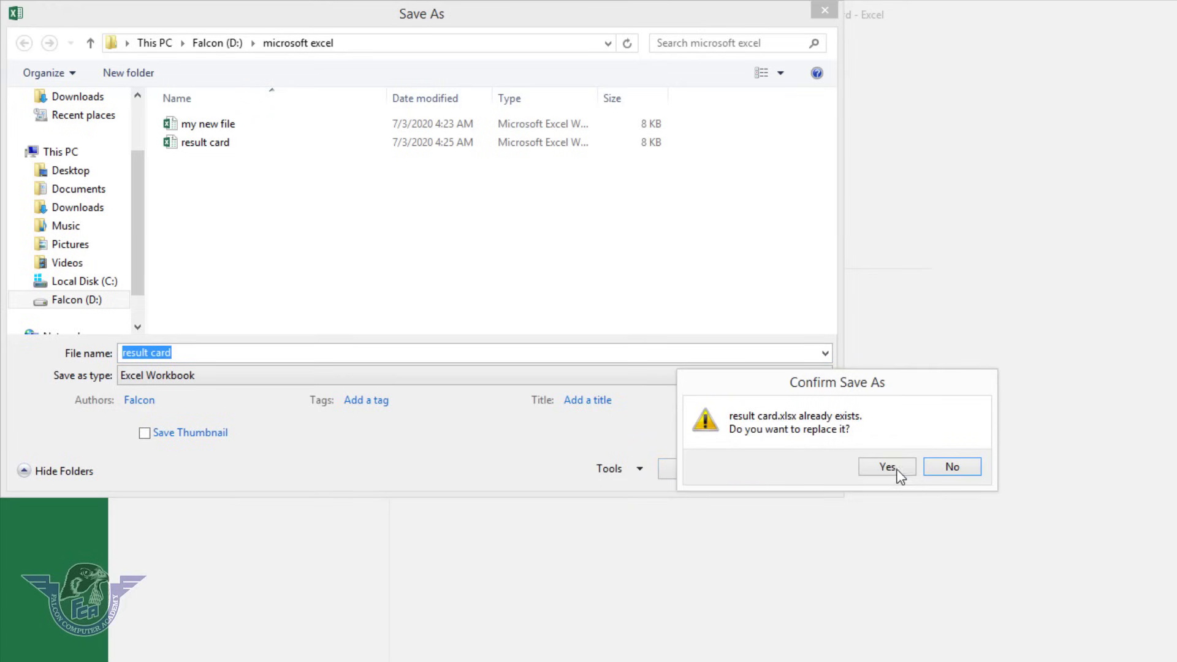
{"action": "left_click", "coordinate": [892, 466]}
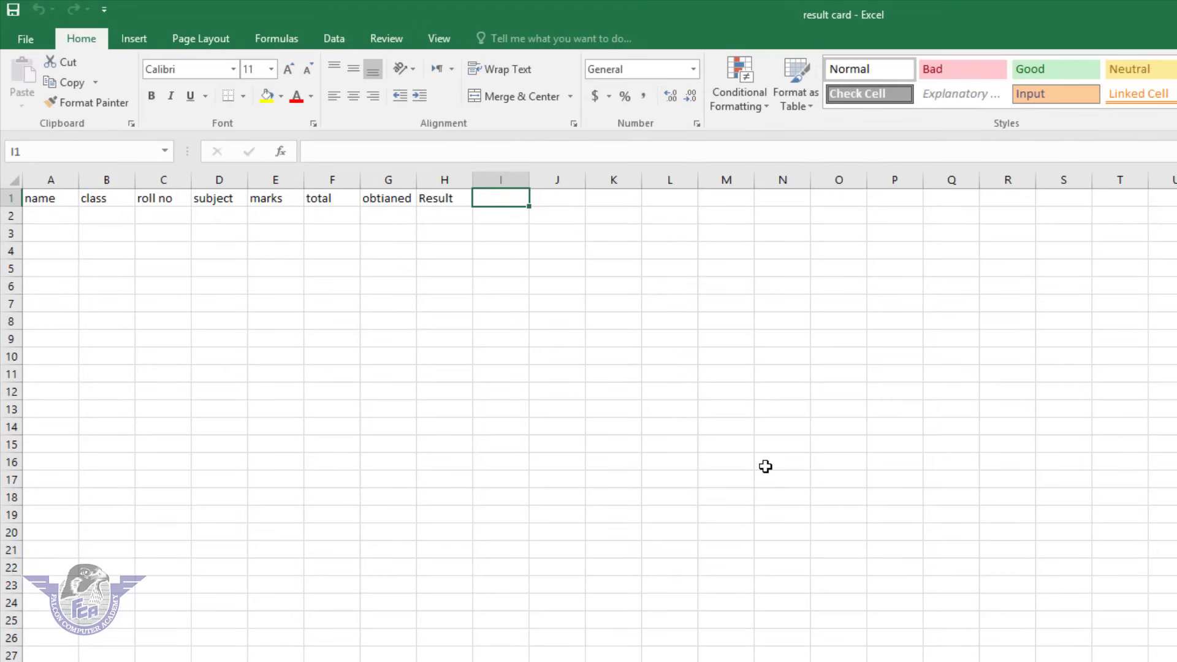
Close result card and reopen it from Recent, supplying the open and write-access passwords.
{"action": "left_click", "coordinate": [31, 35]}
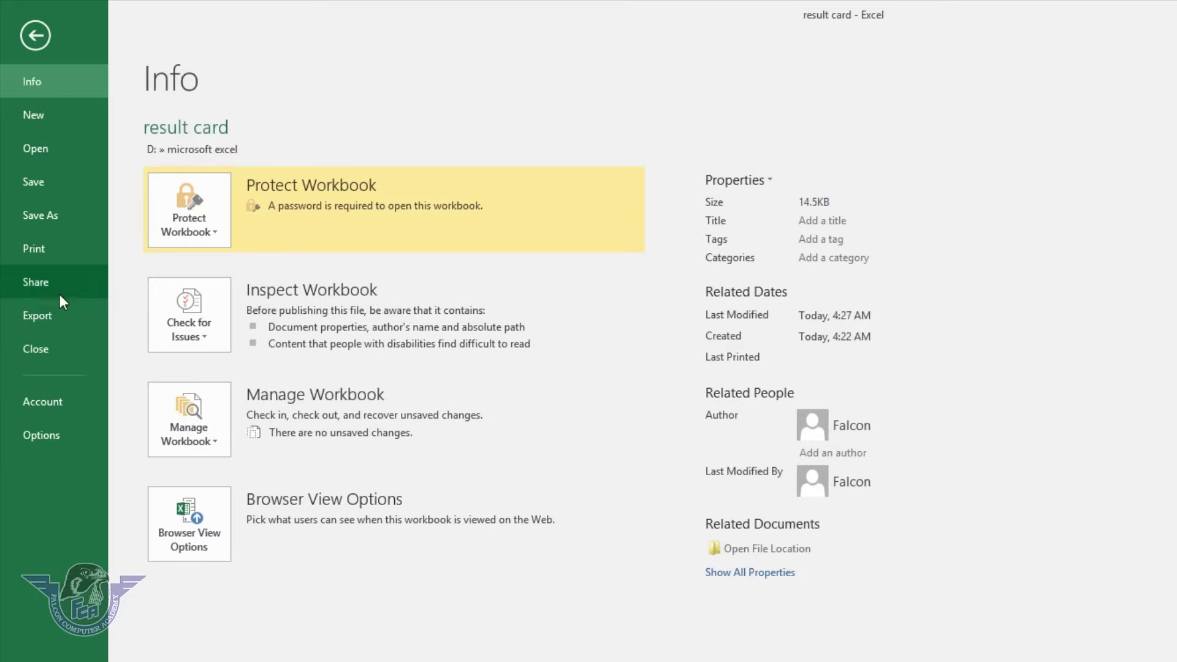
{"action": "left_click", "coordinate": [58, 347]}
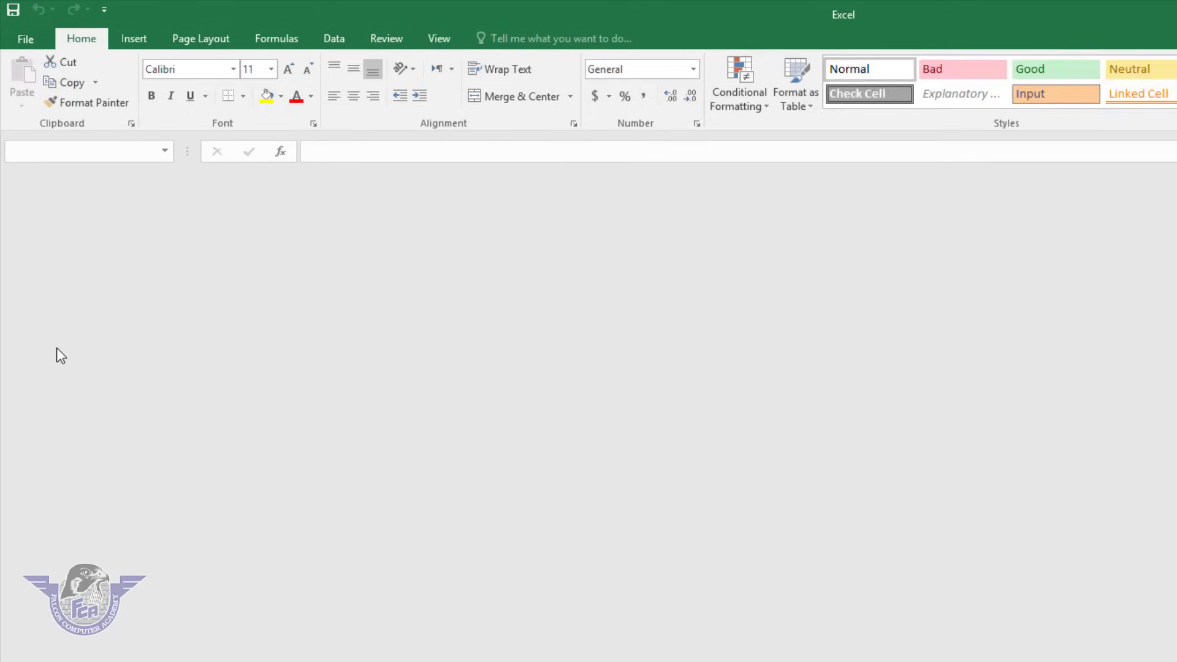
{"action": "left_click", "coordinate": [30, 37]}
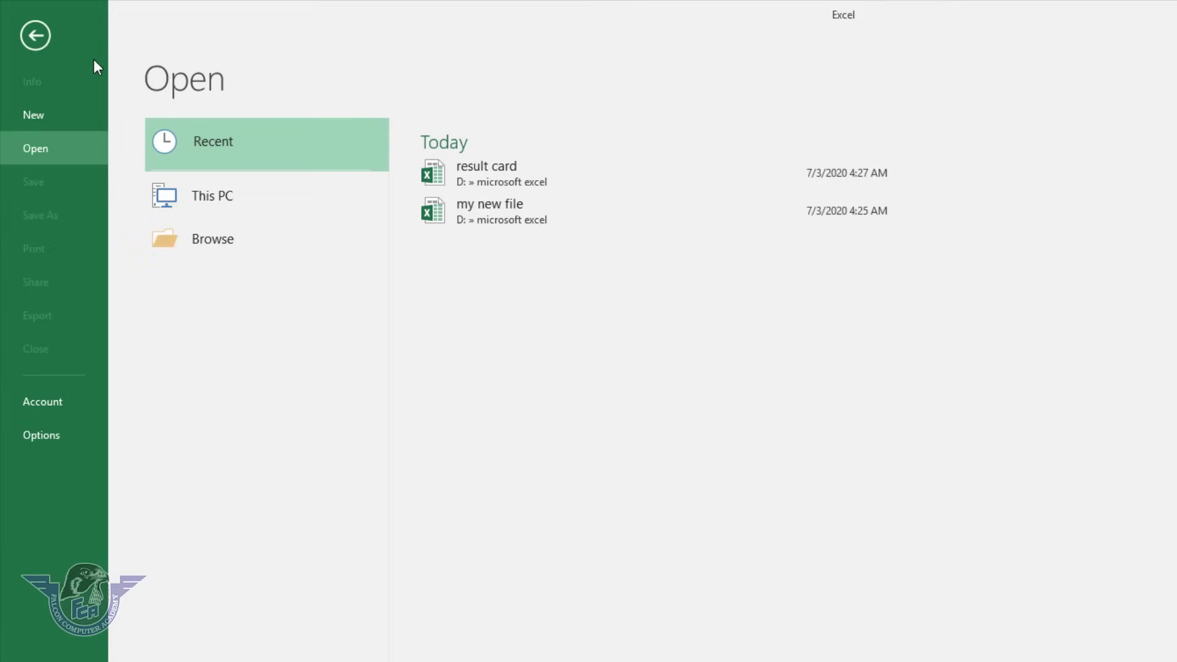
{"action": "left_click", "coordinate": [519, 173]}
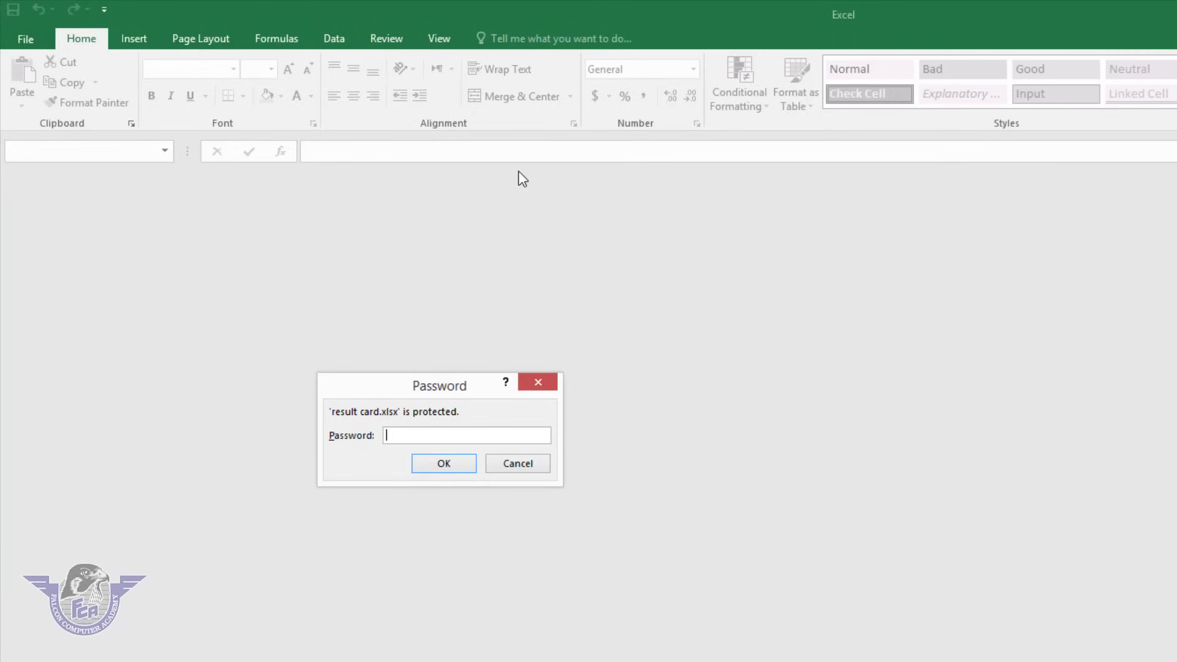
{"action": "type", "text": "123"}
{"action": "left_click", "coordinate": [462, 461]}
{"action": "type", "text": "1"}
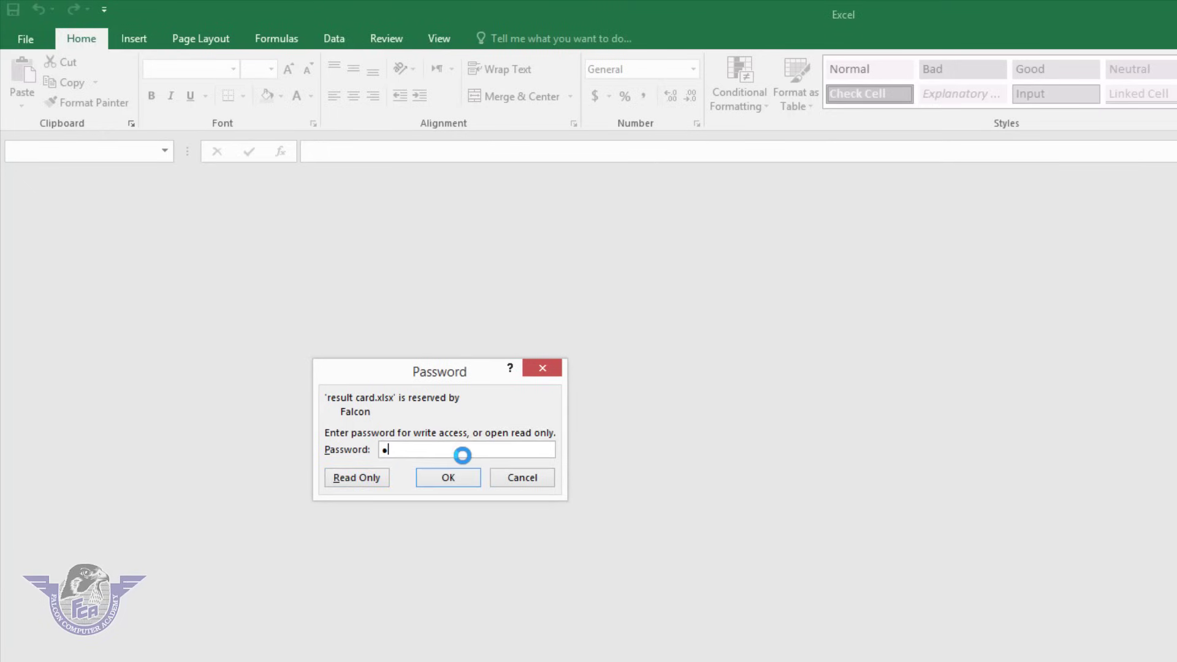
{"action": "type", "text": "23"}
{"action": "key", "text": "Return"}
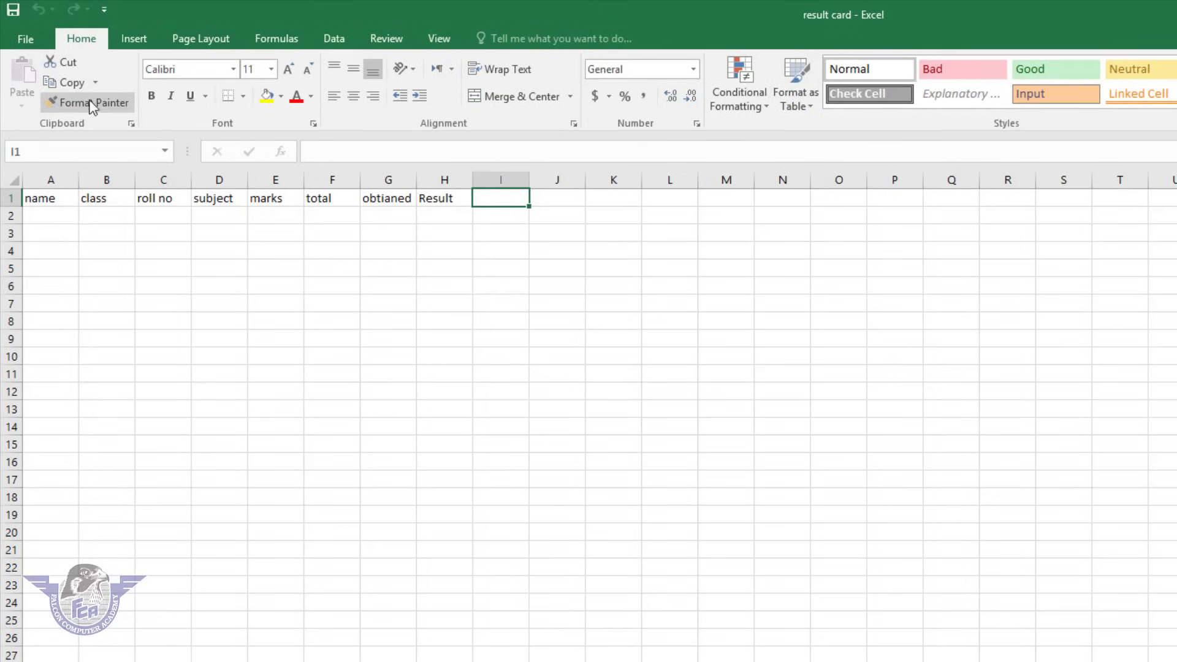
{"action": "left_click", "coordinate": [30, 38]}
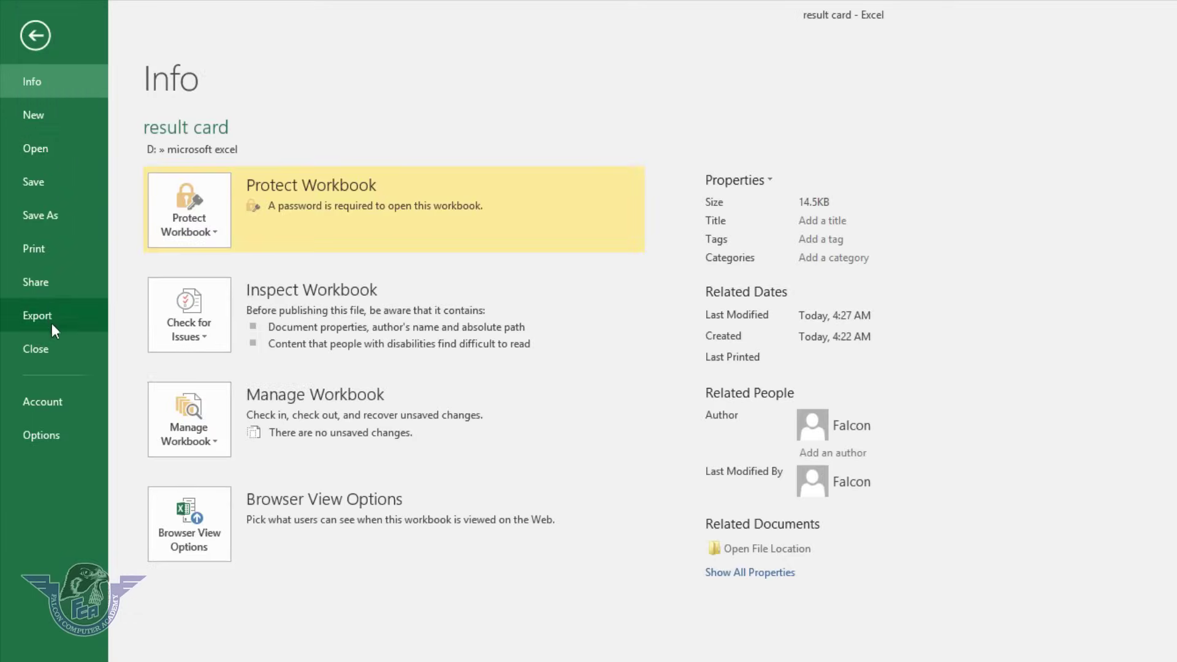
Close result card, try reopening it with a wrong password, and dismiss the warning.
{"action": "left_click", "coordinate": [57, 346]}
{"action": "left_click", "coordinate": [19, 39]}
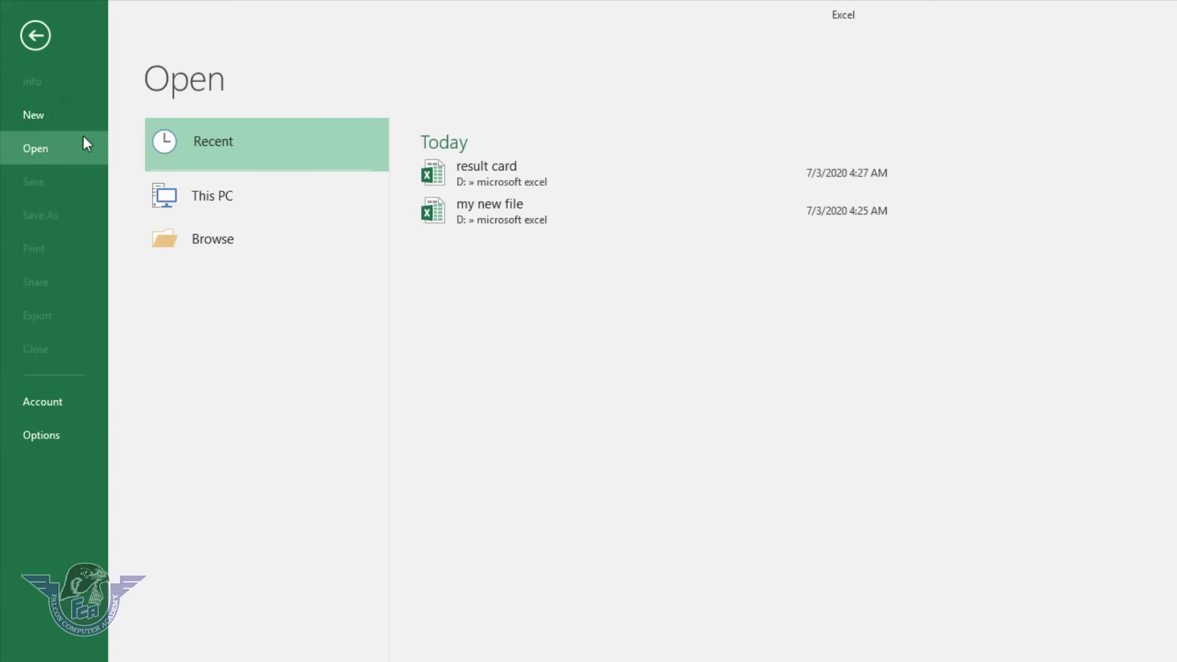
{"action": "left_click", "coordinate": [531, 187]}
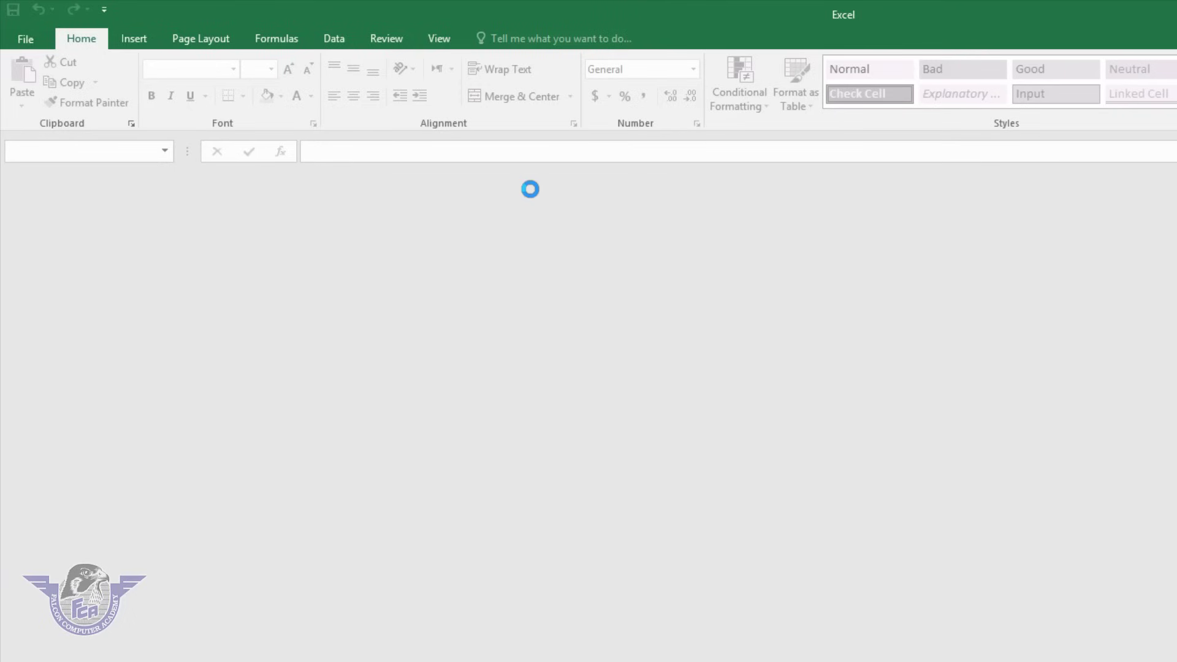
{"action": "type", "text": "********"}
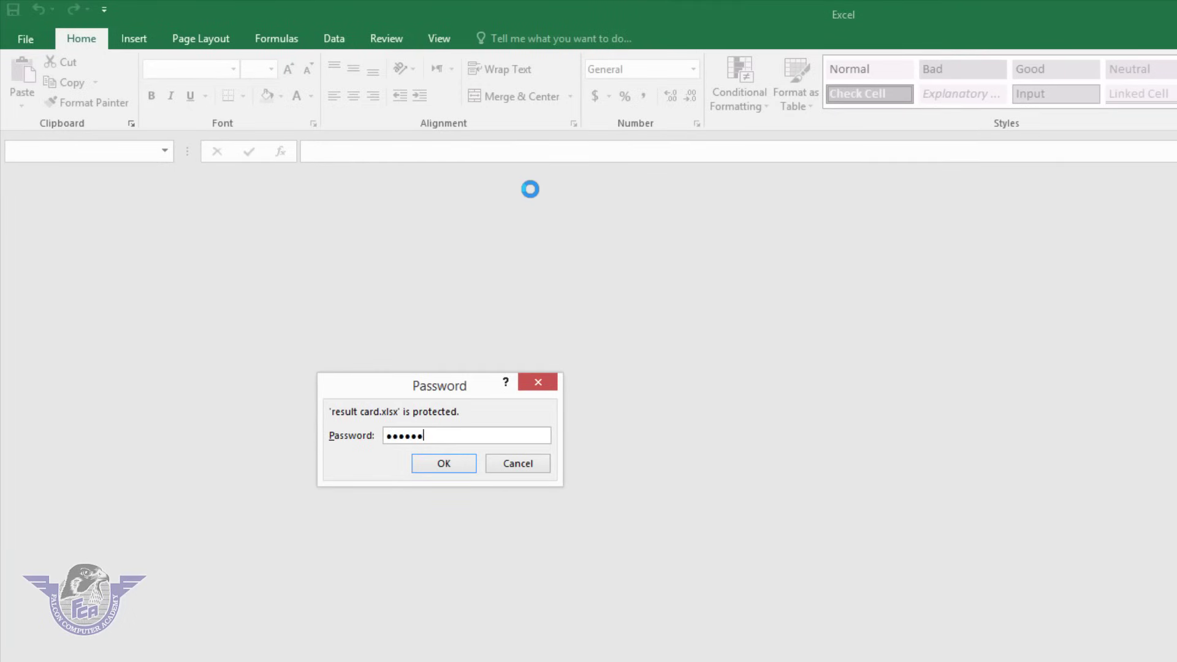
{"action": "type", "text": "*"}
{"action": "left_click", "coordinate": [446, 469]}
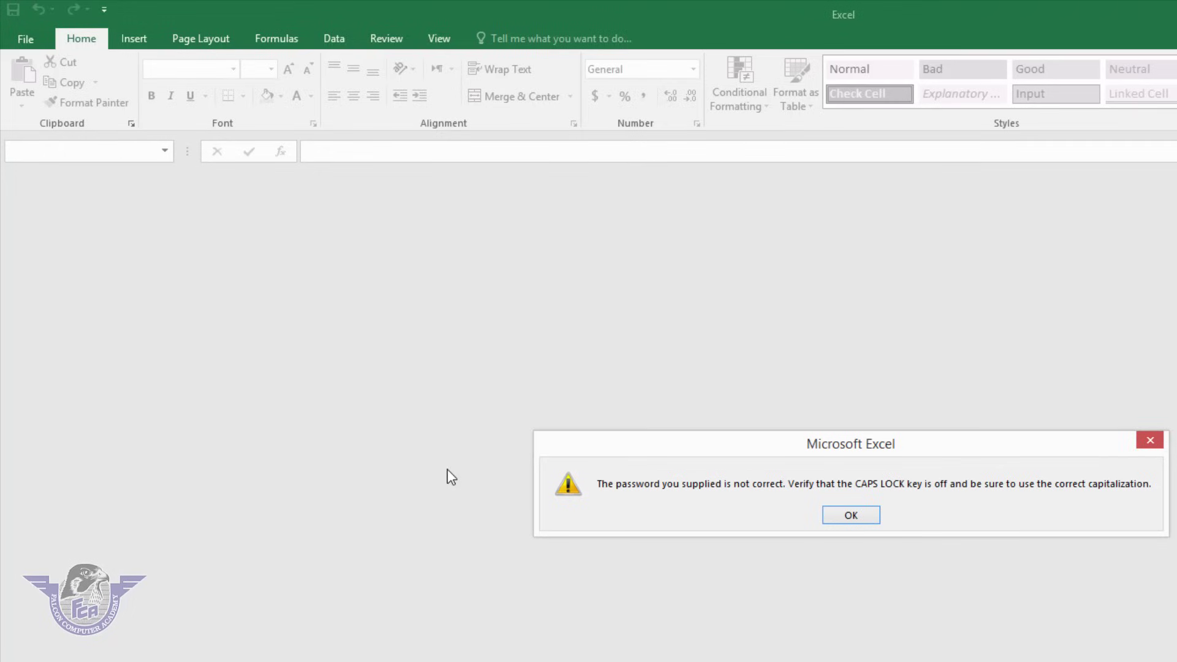
{"action": "left_click", "coordinate": [868, 521]}
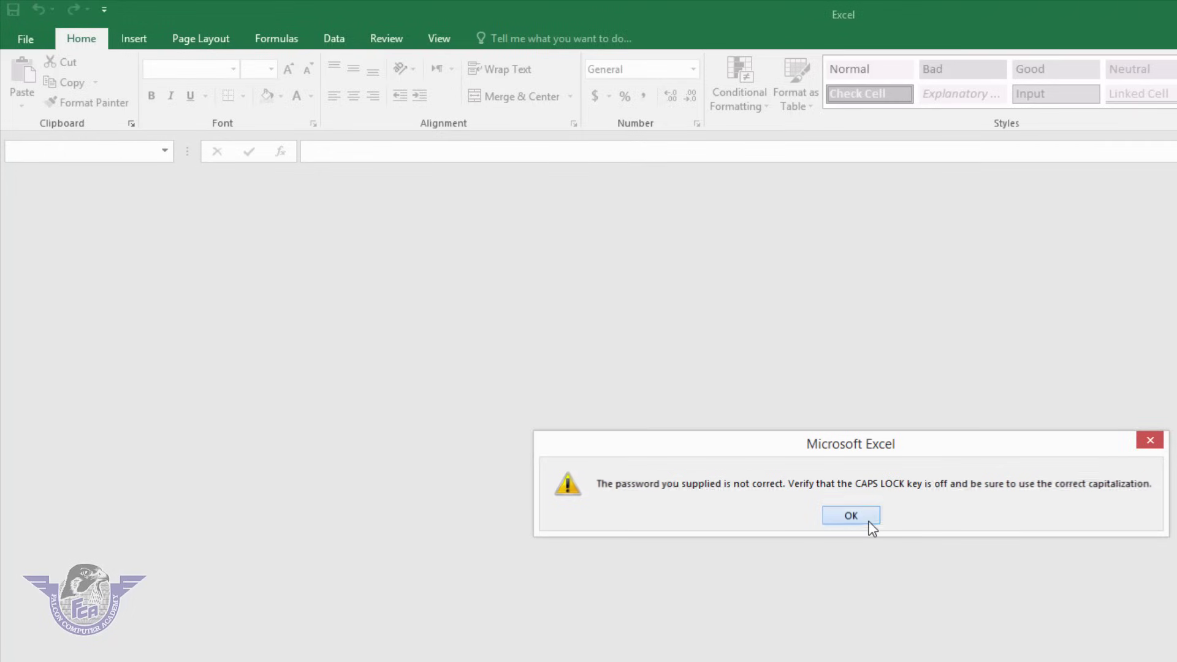
Reopen result card from Recent with the correct open and write-access passwords.
{"action": "left_click", "coordinate": [9, 36]}
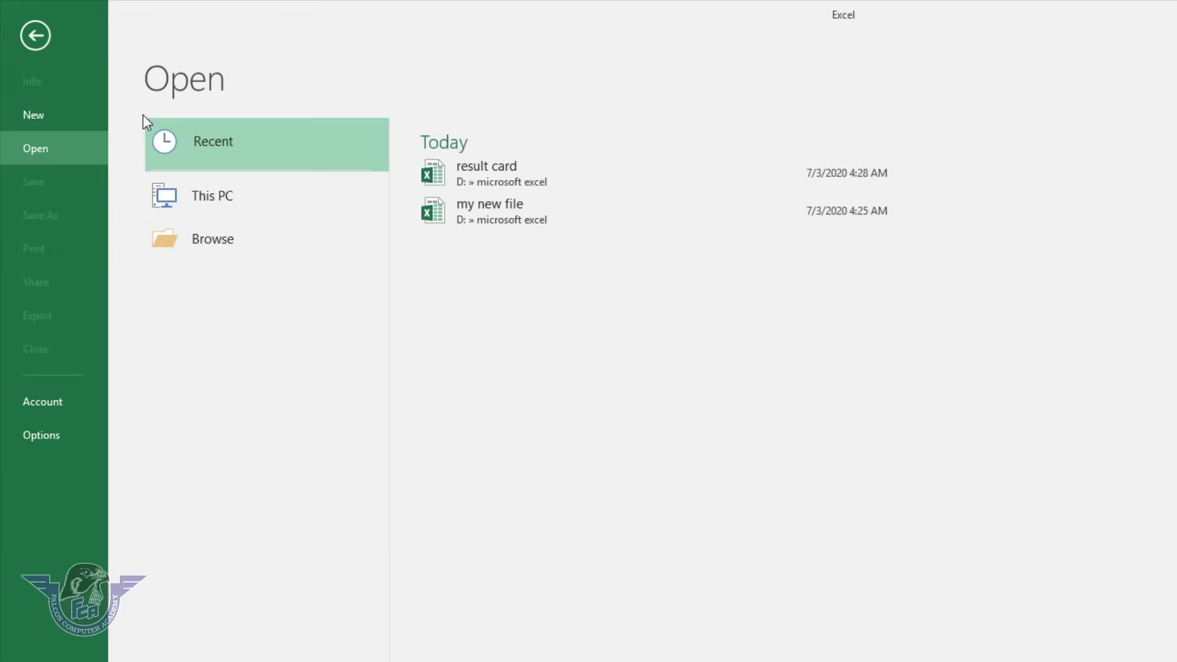
{"action": "left_click", "coordinate": [470, 185]}
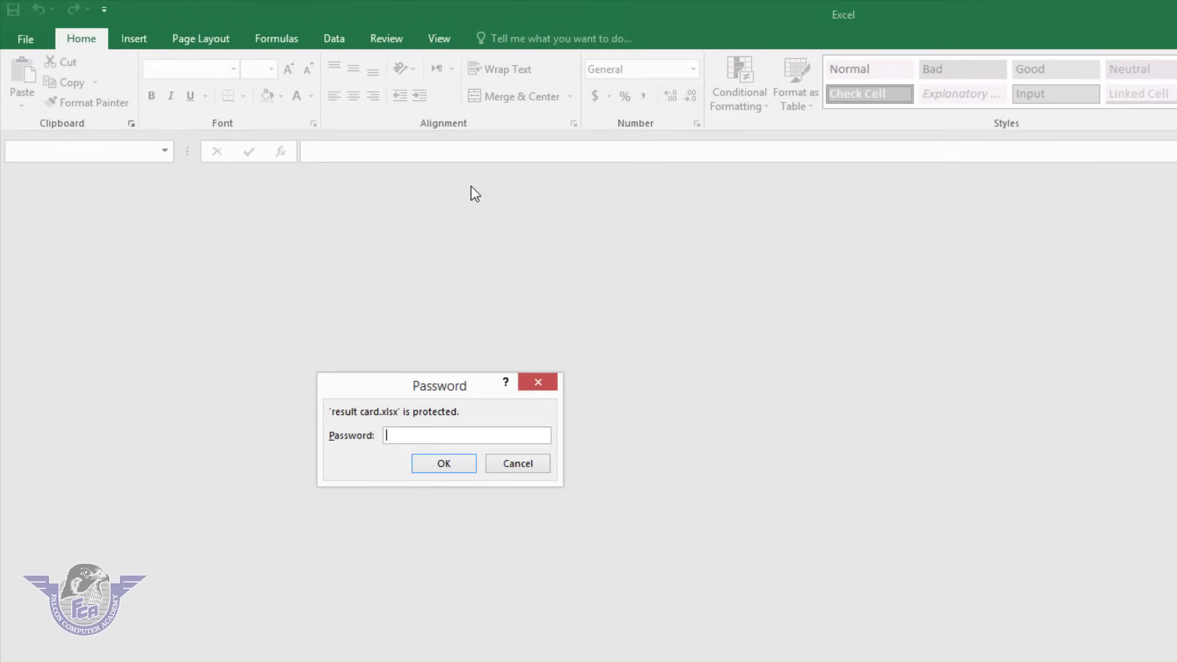
{"action": "type", "text": "123"}
{"action": "key", "text": "Return"}
{"action": "type", "text": "123"}
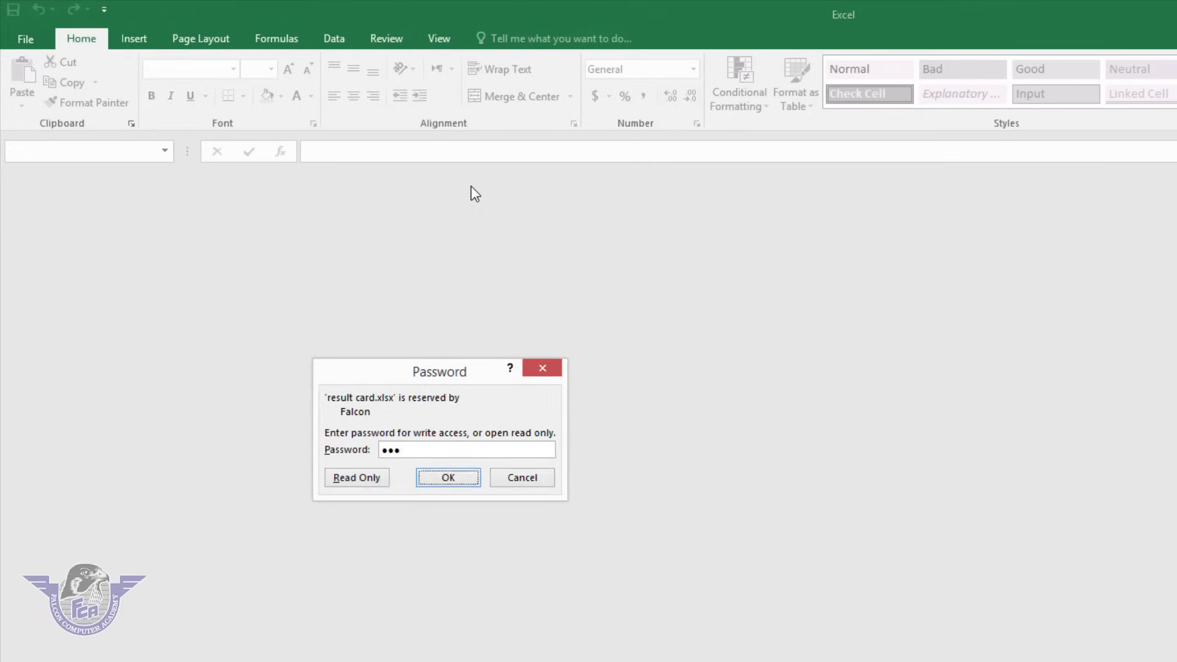
{"action": "key", "text": "Return"}
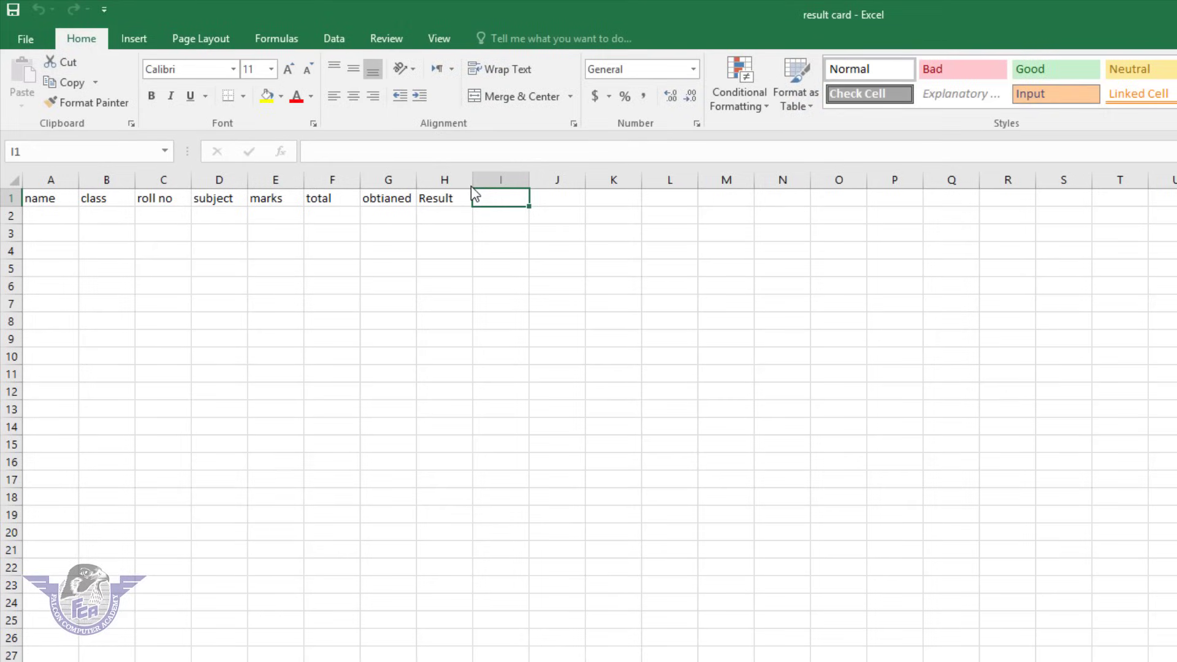
{"action": "left_click", "coordinate": [30, 38]}
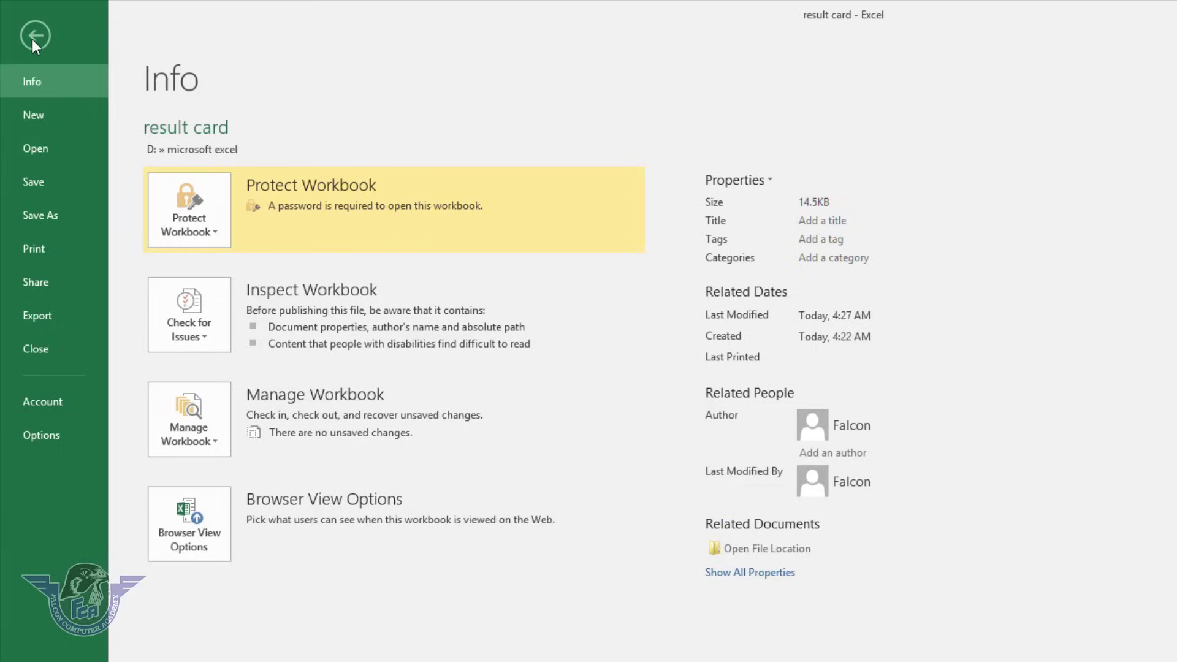
Clear the stored password in General Options and save result card over the existing file.
{"action": "left_click", "coordinate": [58, 219]}
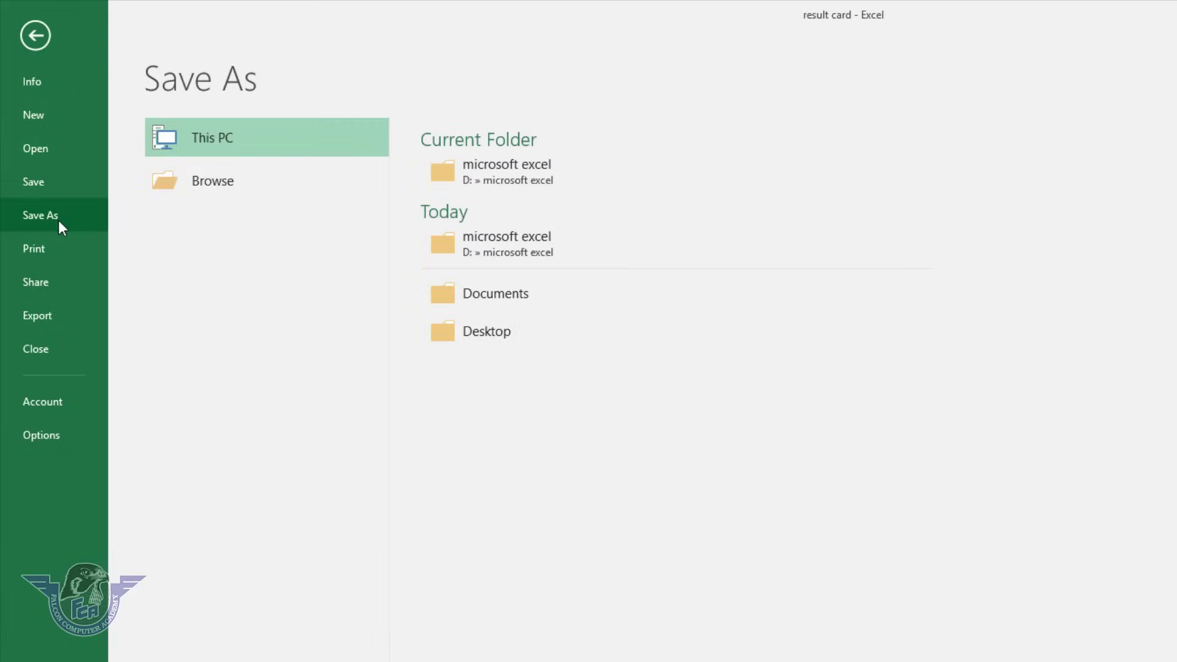
{"action": "left_click", "coordinate": [249, 196]}
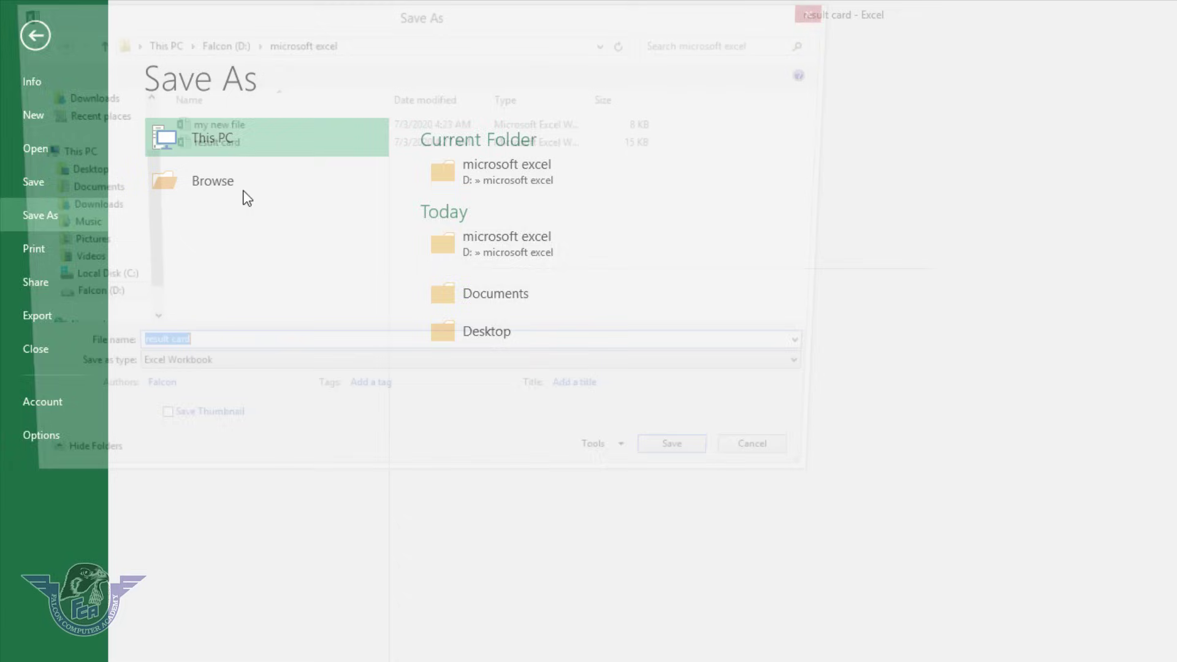
{"action": "left_click", "coordinate": [639, 470]}
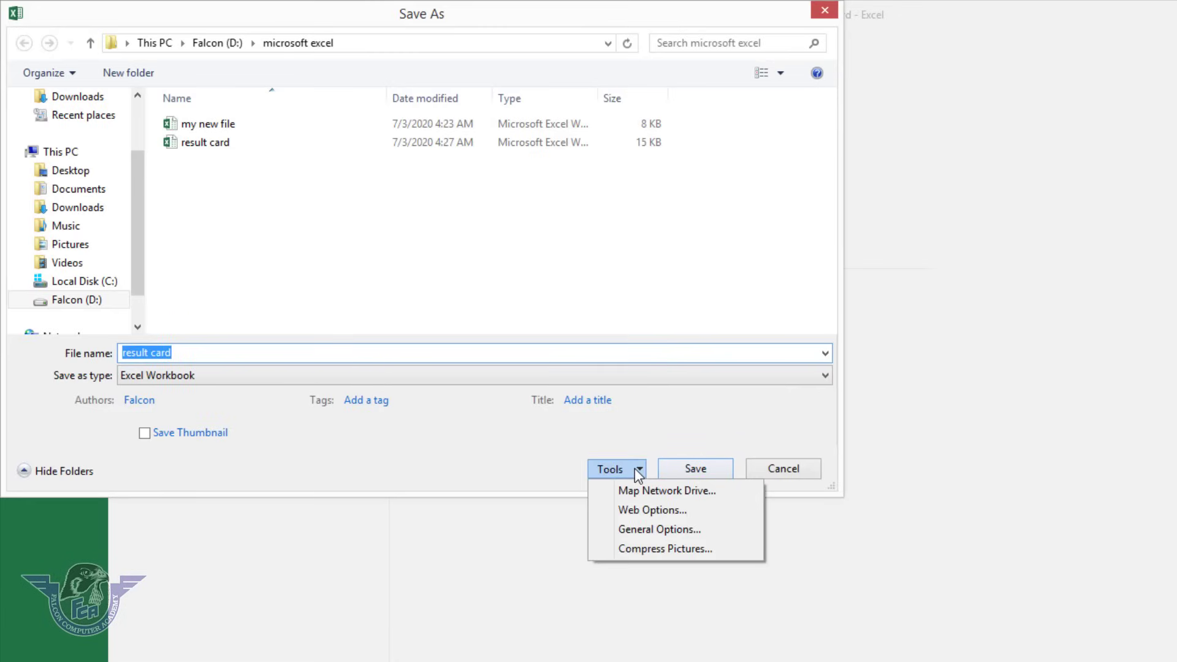
{"action": "left_click", "coordinate": [663, 529]}
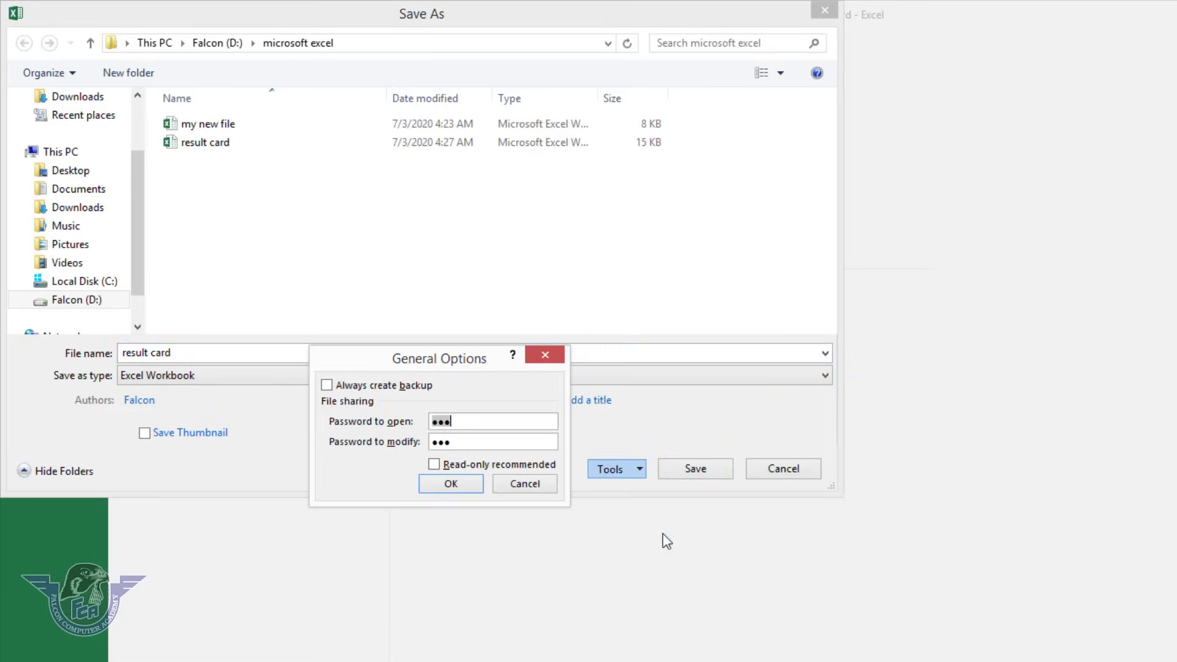
{"action": "left_click_drag", "start_coordinate": [447, 420], "coordinate": [422, 439]}
{"action": "key", "text": "BackSpace"}
{"action": "left_click", "coordinate": [460, 486]}
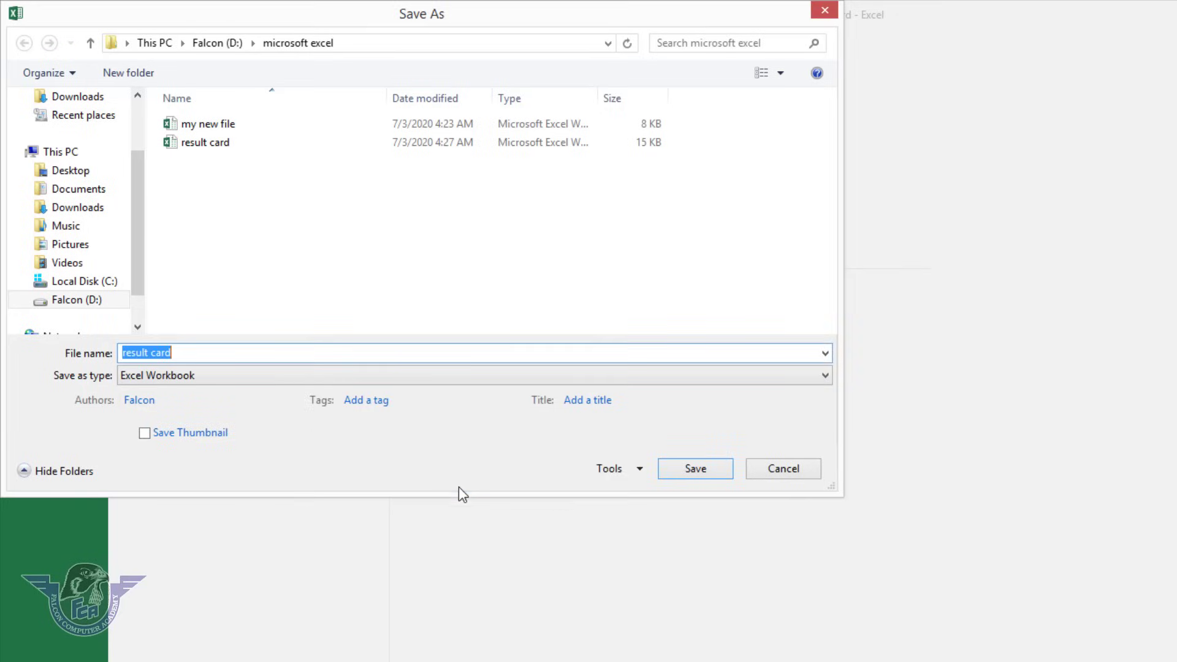
{"action": "left_click", "coordinate": [679, 470]}
{"action": "left_click", "coordinate": [901, 467]}
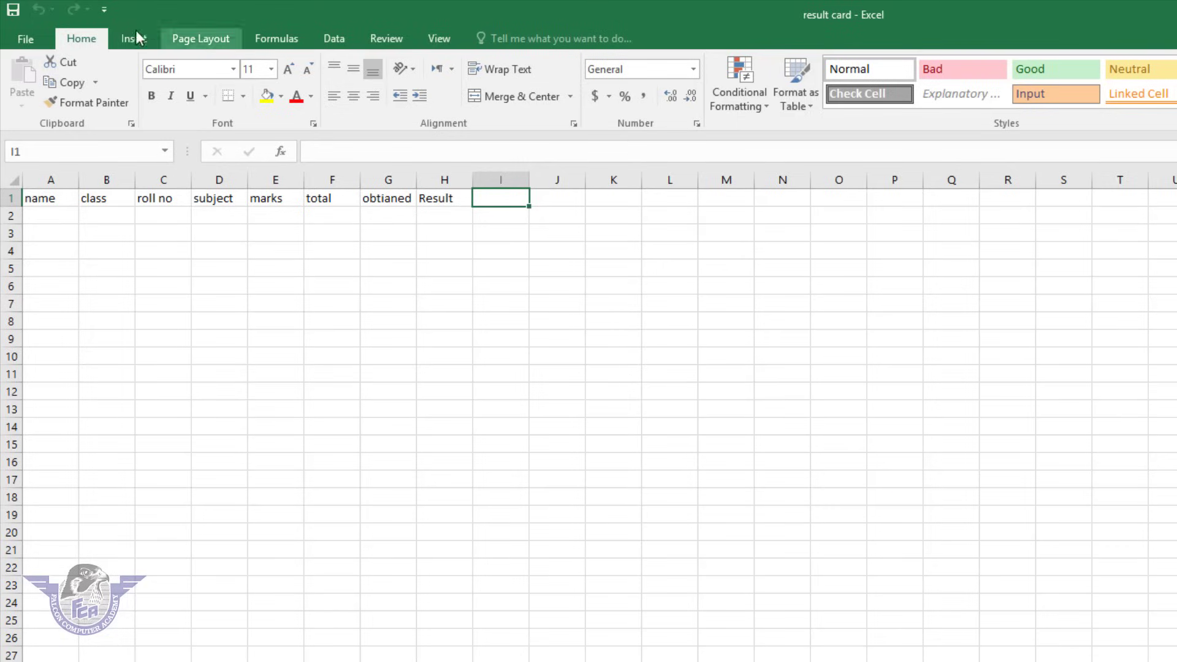
Close result card and reopen it from Recent, with no password prompt.
{"action": "left_click", "coordinate": [25, 36]}
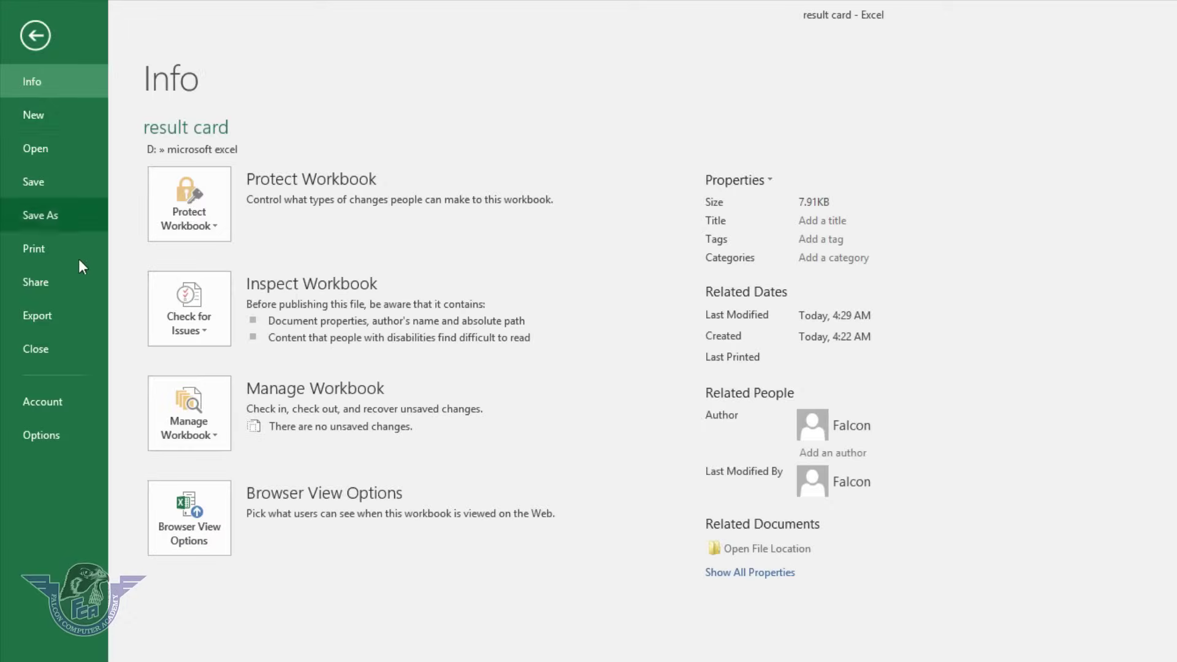
{"action": "left_click", "coordinate": [53, 336]}
{"action": "left_click", "coordinate": [35, 44]}
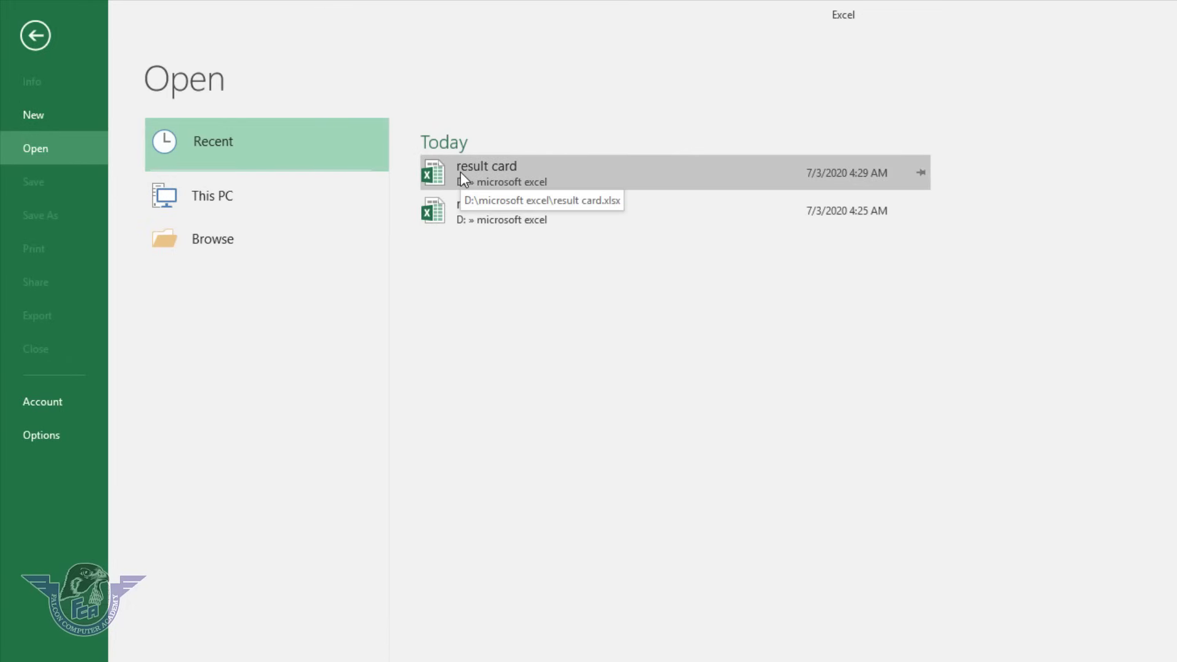
{"action": "left_click", "coordinate": [461, 171]}
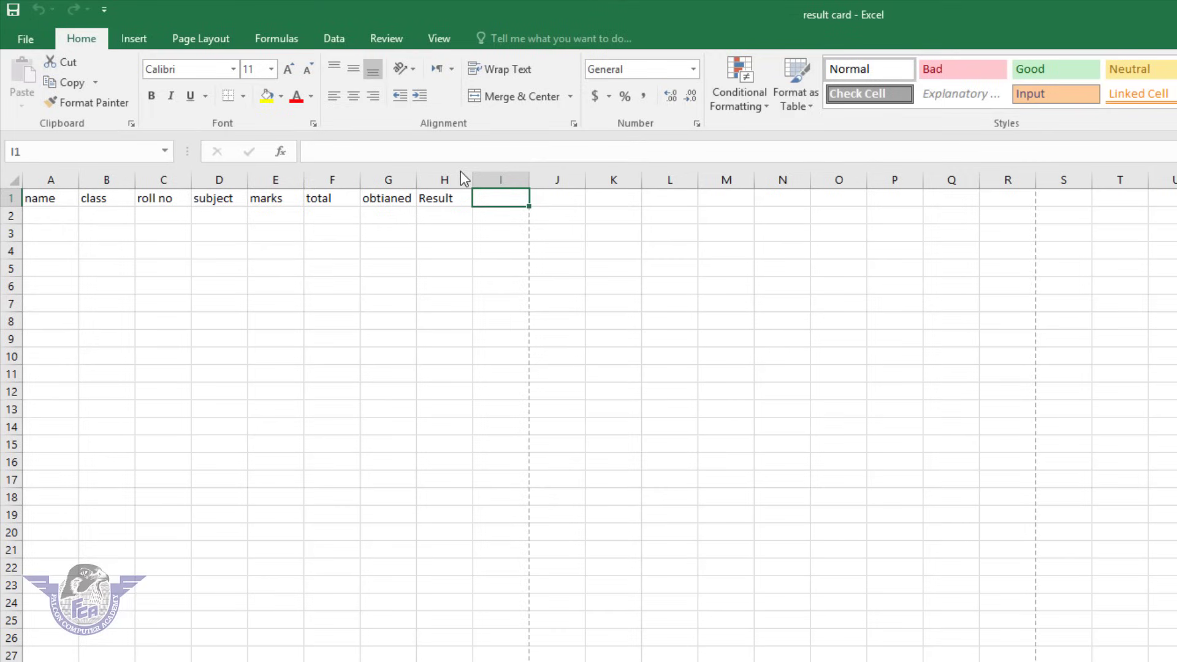
Preview the sheet for printing, return to cell F12, then bring up Print with Ctrl+P.
{"action": "left_click", "coordinate": [28, 39]}
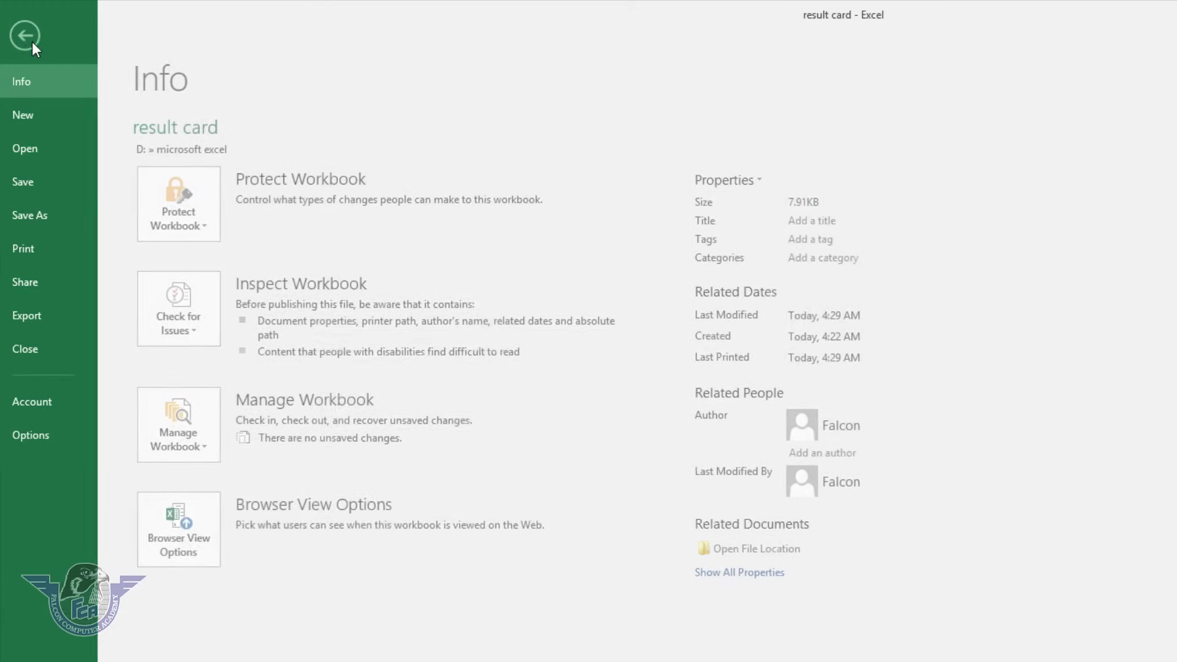
{"action": "left_click", "coordinate": [48, 251]}
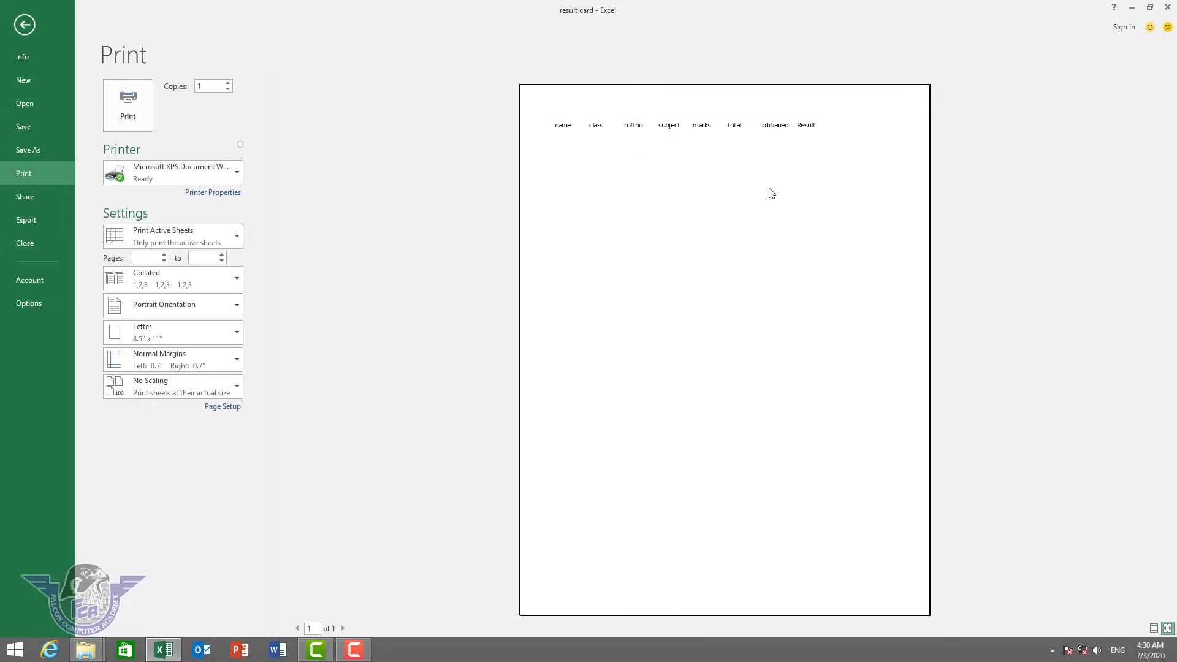
{"action": "key", "text": "Escape"}
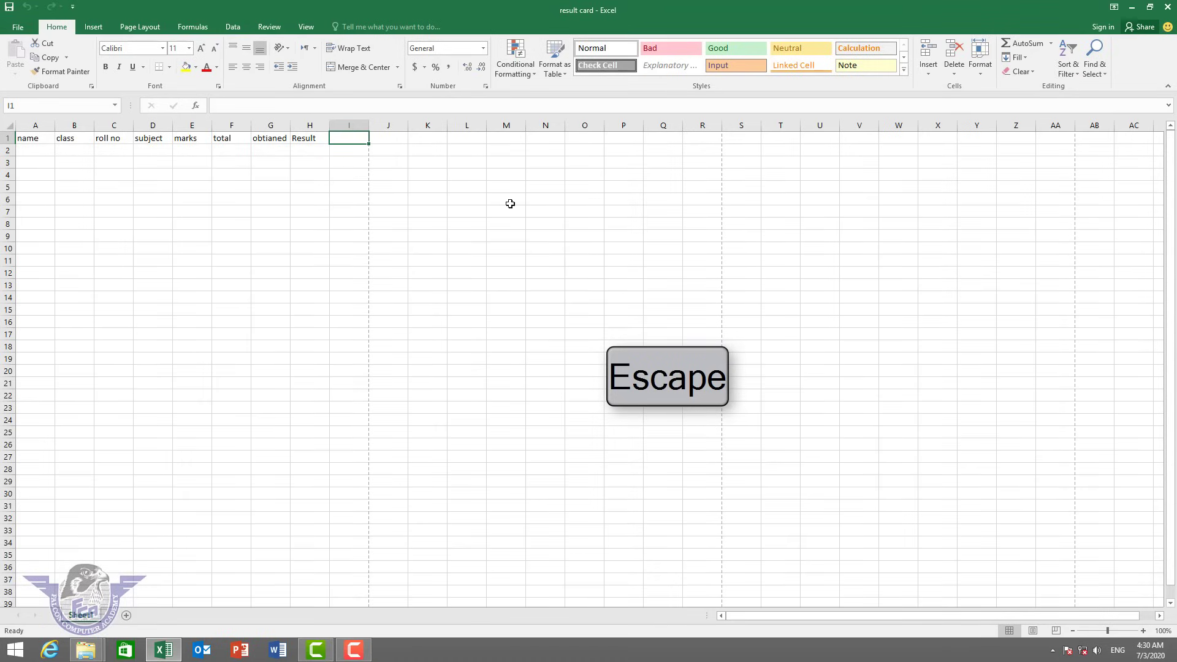
{"action": "left_click", "coordinate": [222, 273]}
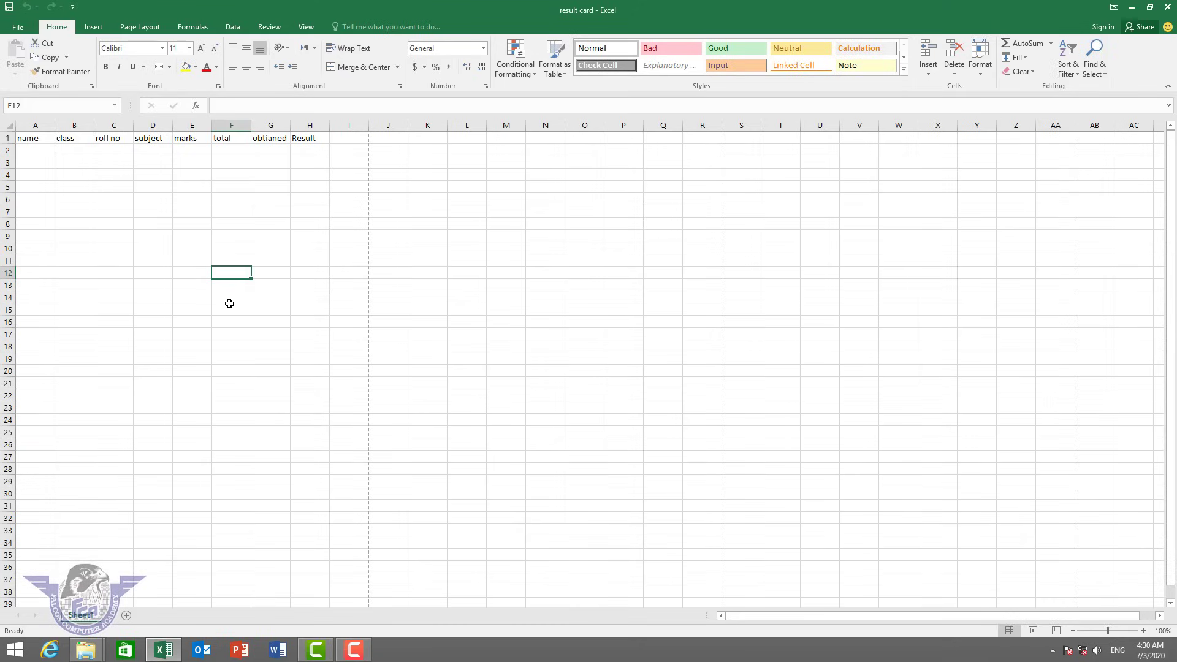
{"action": "key", "text": "ctrl+p"}
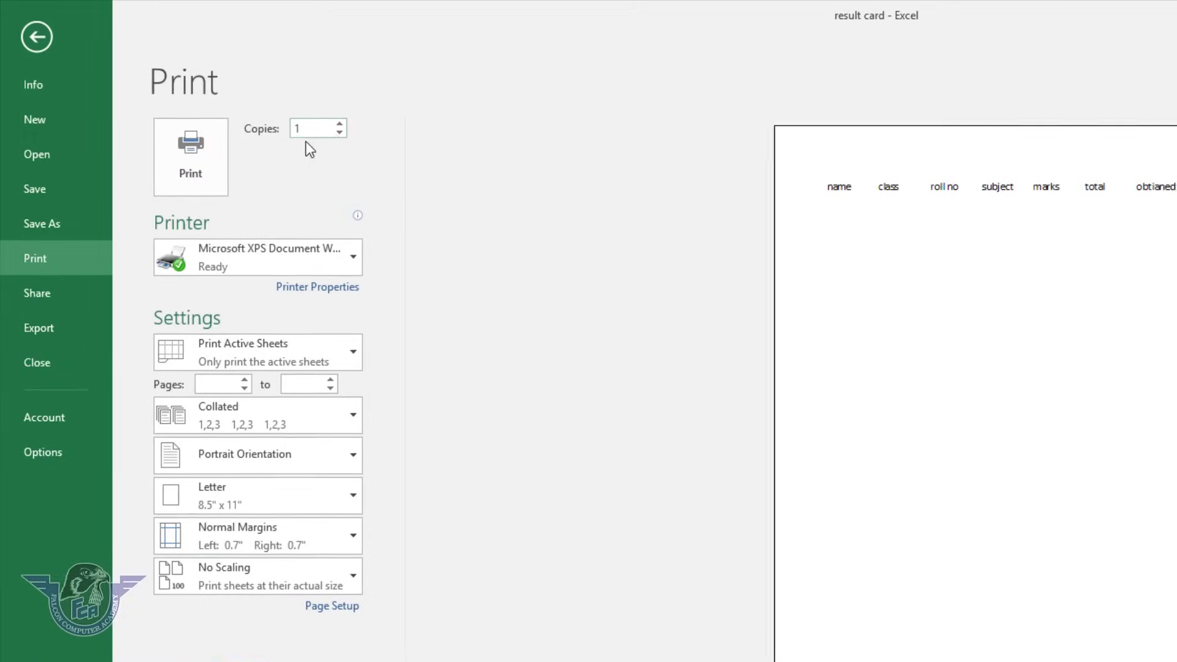
Set 3 copies, keeping Microsoft XPS Document Writer and Print Active Sheets.
{"action": "left_click", "coordinate": [342, 123]}
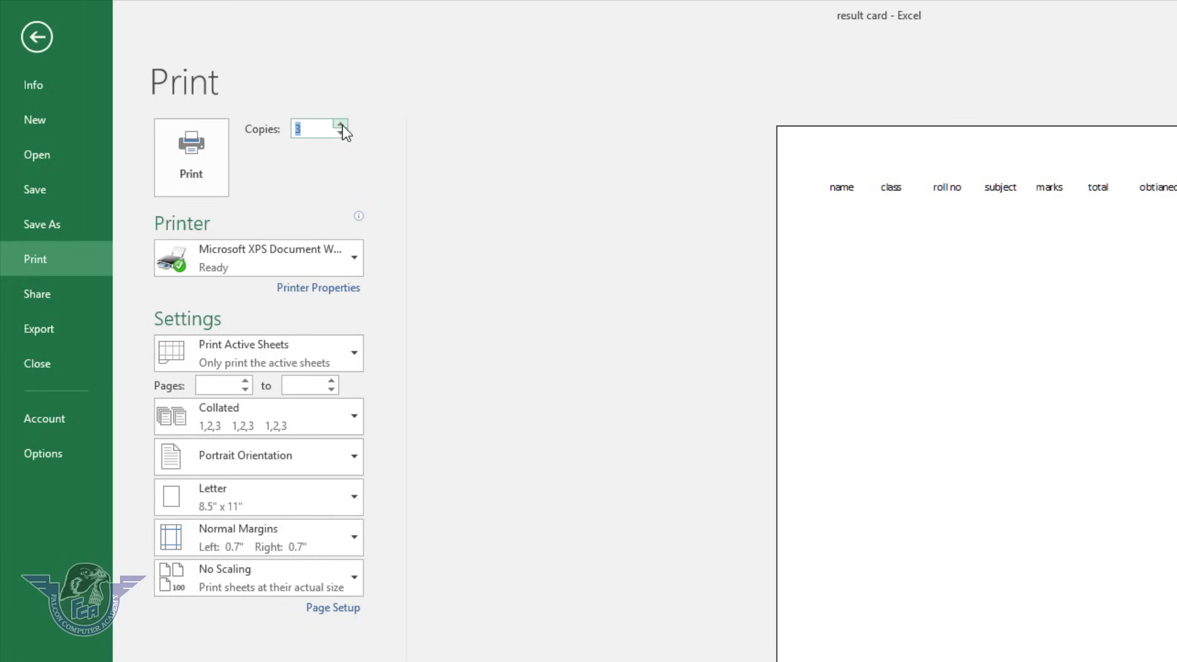
{"action": "left_click", "coordinate": [188, 186]}
{"action": "left_click", "coordinate": [268, 256]}
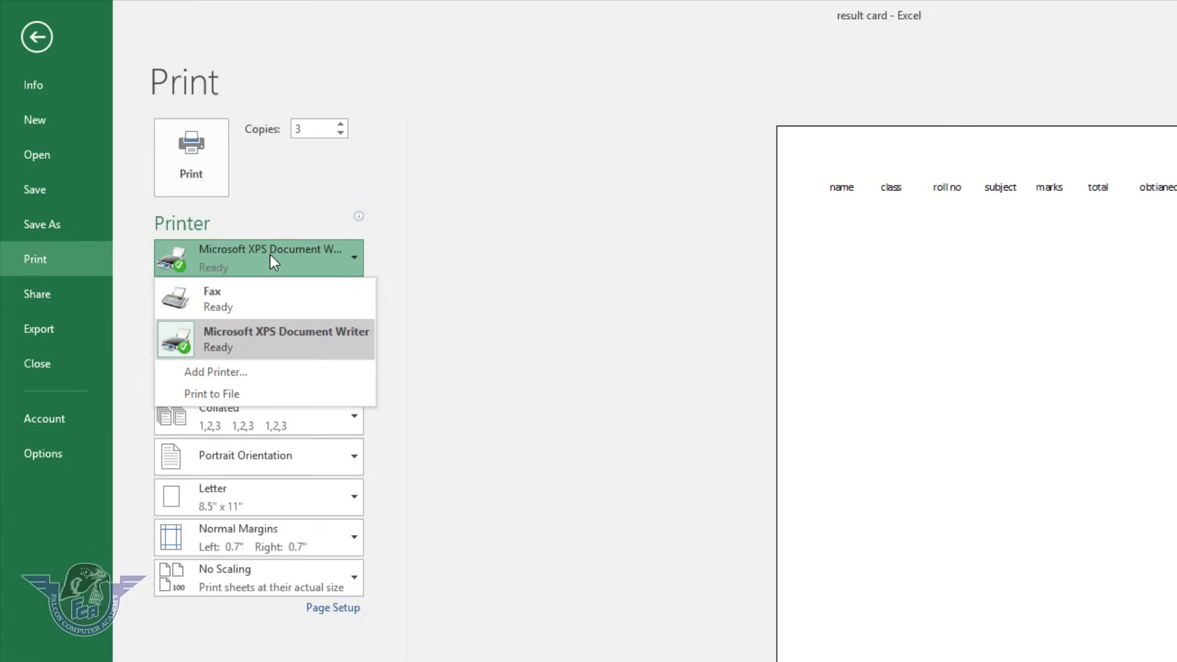
{"action": "left_click", "coordinate": [245, 345]}
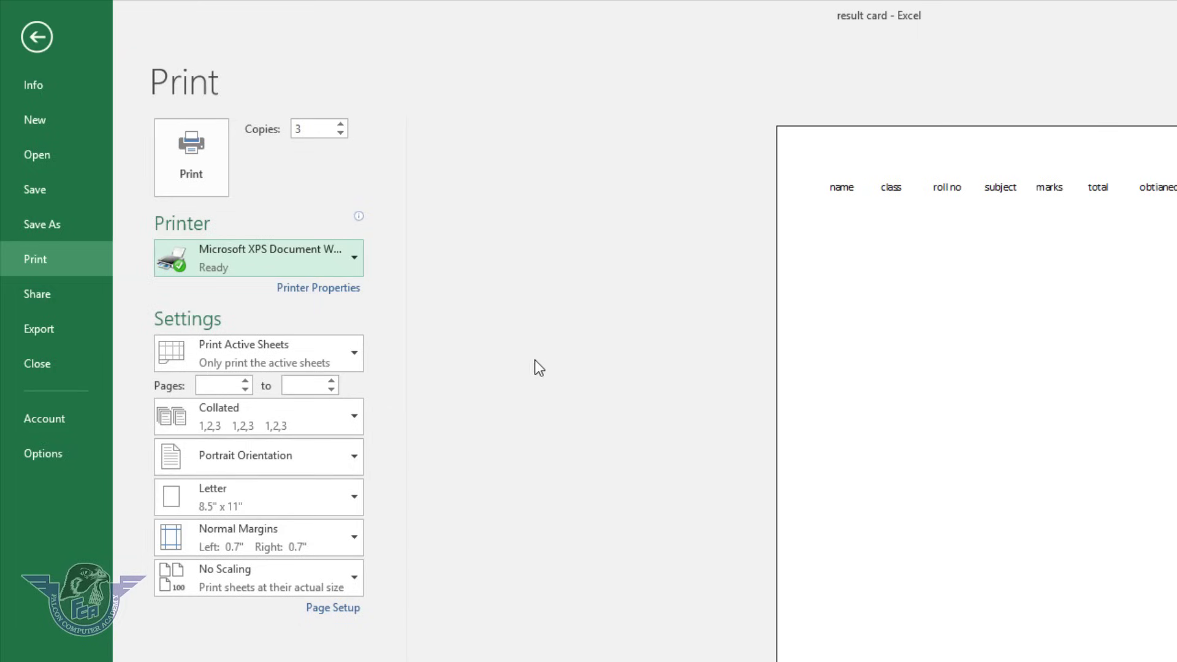
{"action": "left_click", "coordinate": [229, 350]}
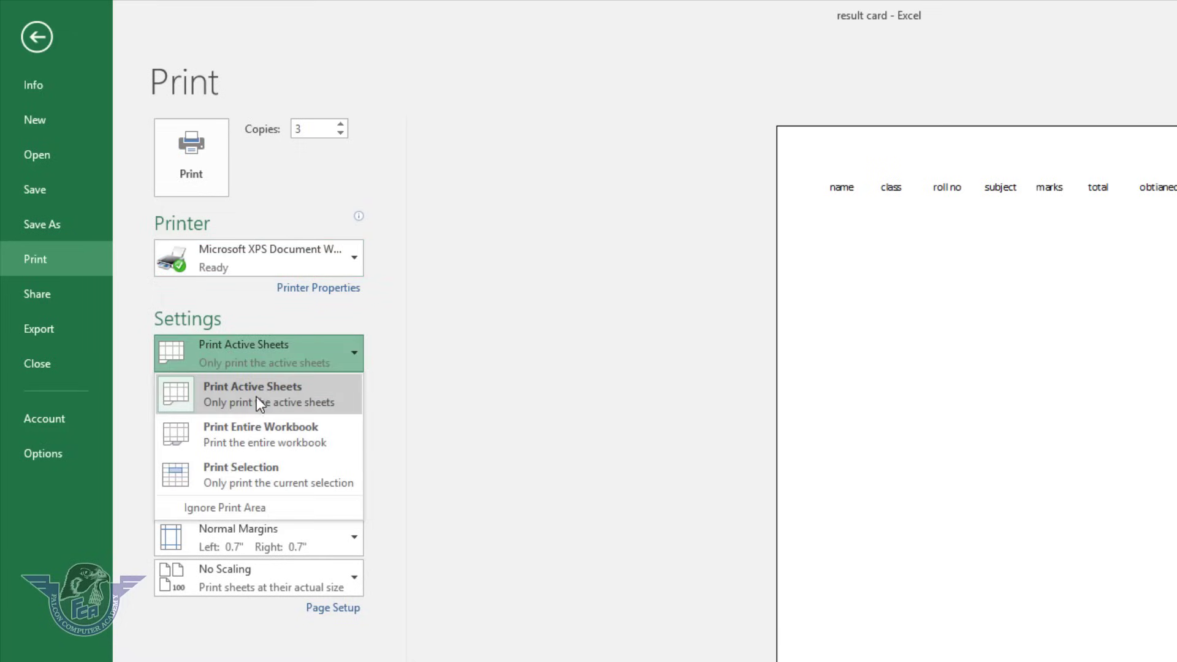
{"action": "left_click", "coordinate": [284, 361]}
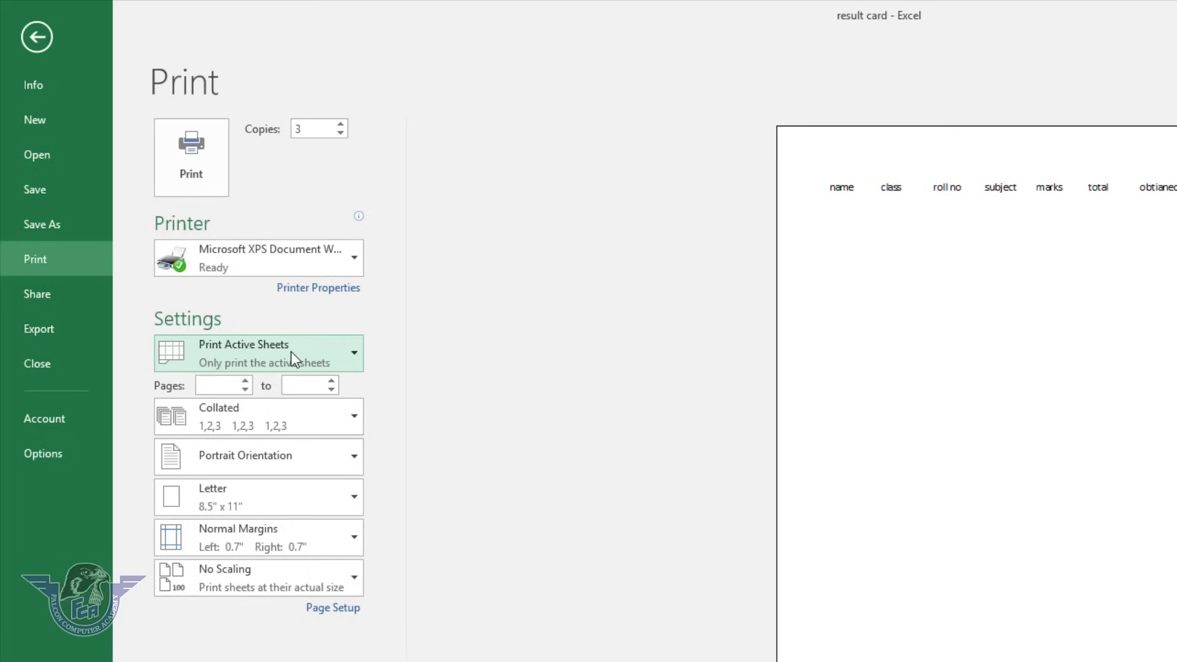
{"action": "left_click", "coordinate": [292, 351]}
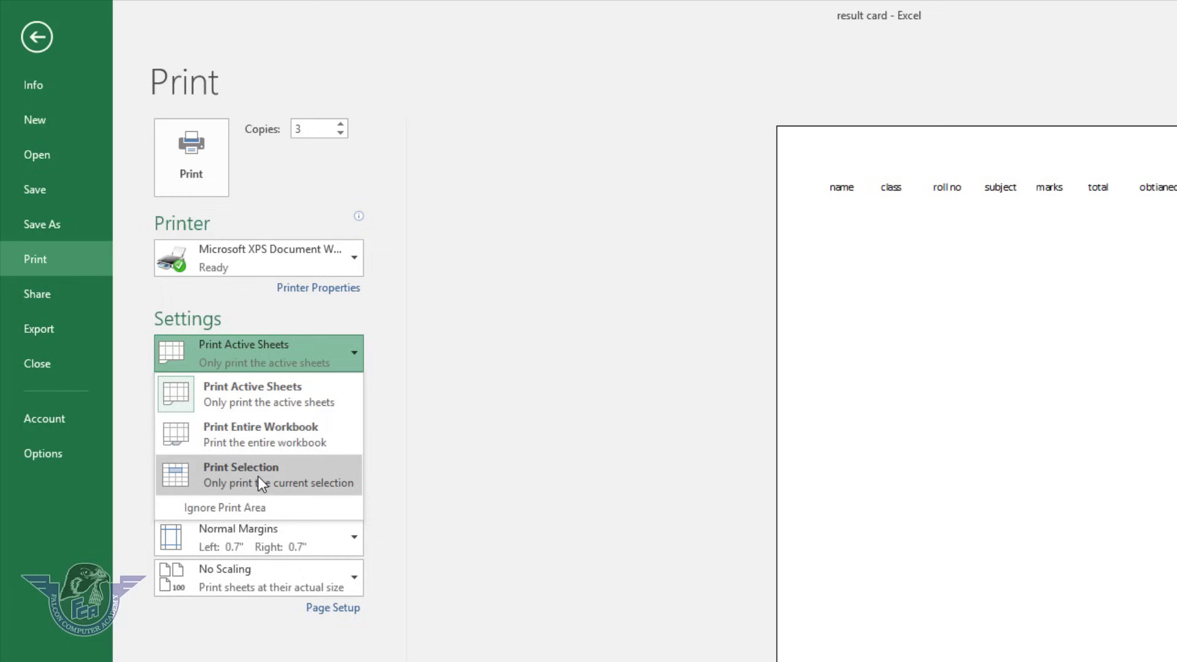
{"action": "left_click", "coordinate": [565, 447]}
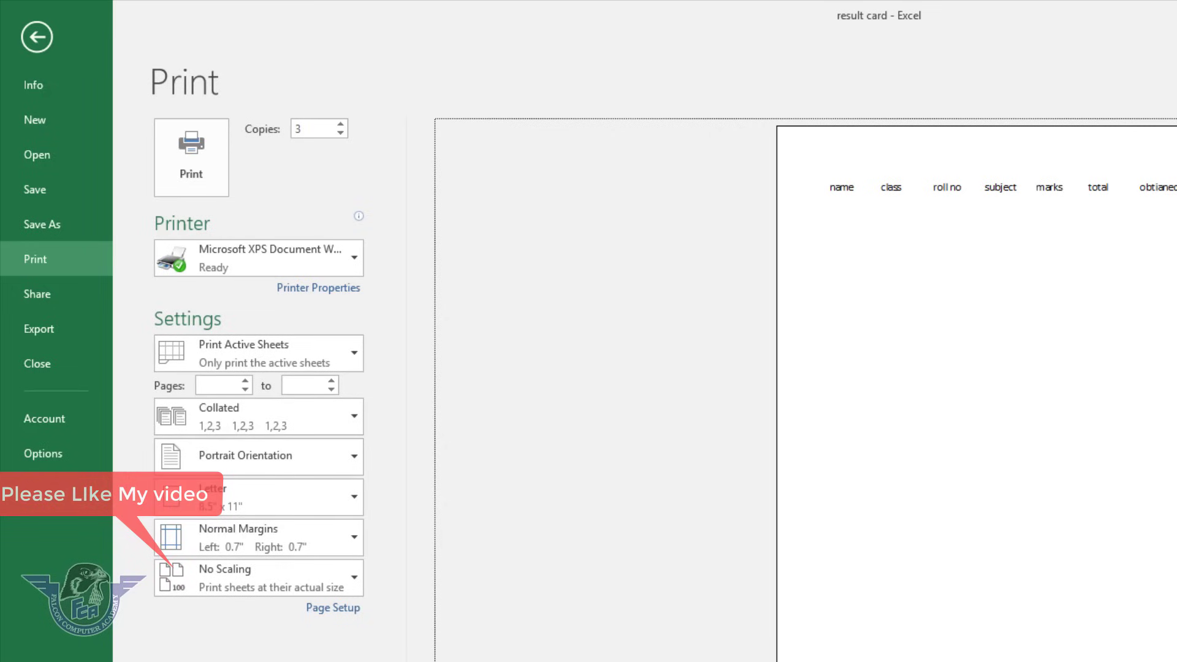
{"action": "key", "text": "Escape"}
{"action": "left_click_drag", "start_coordinate": [57, 209], "coordinate": [237, 208]}
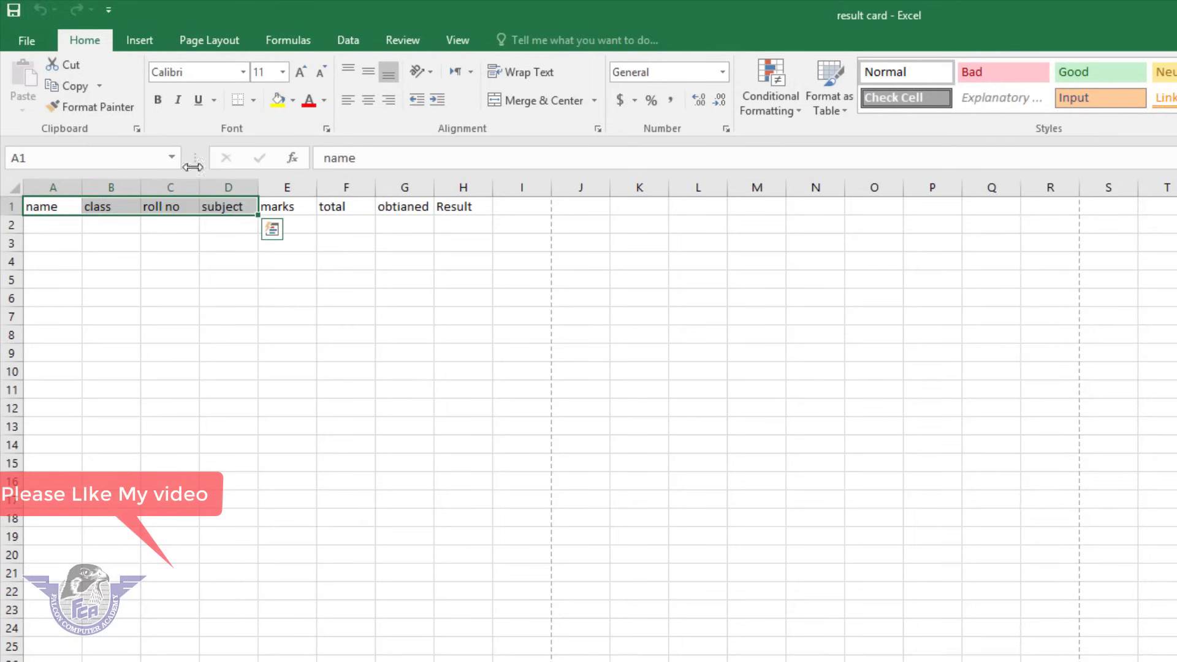
{"action": "left_click", "coordinate": [27, 42]}
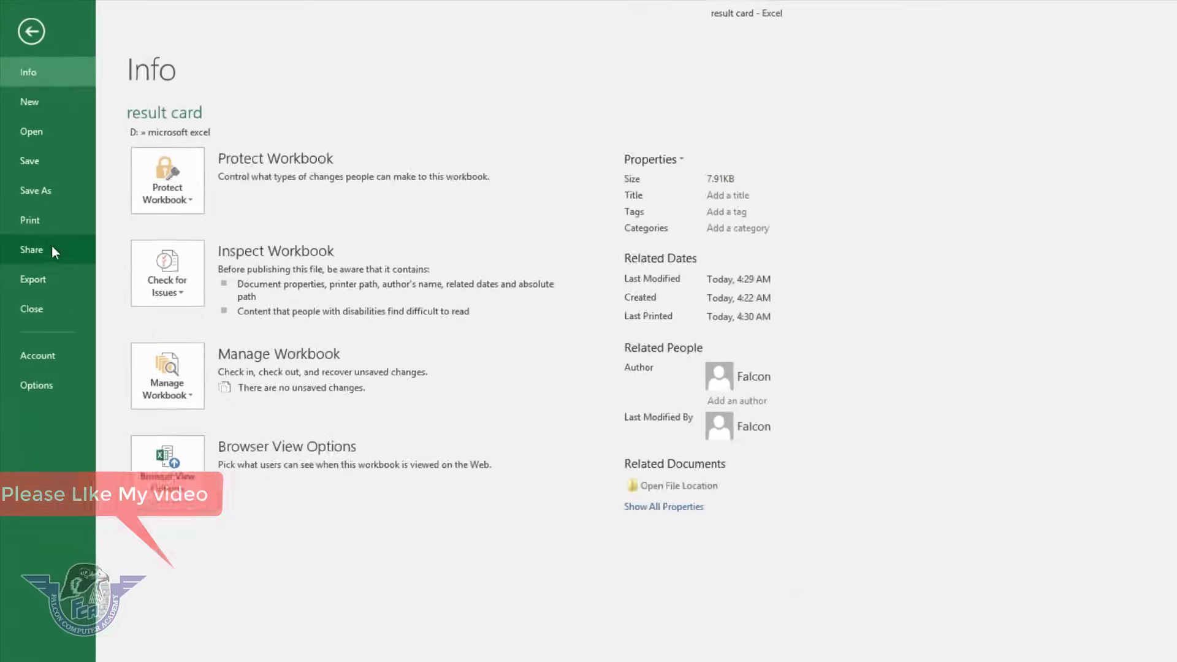
{"action": "left_click", "coordinate": [57, 260]}
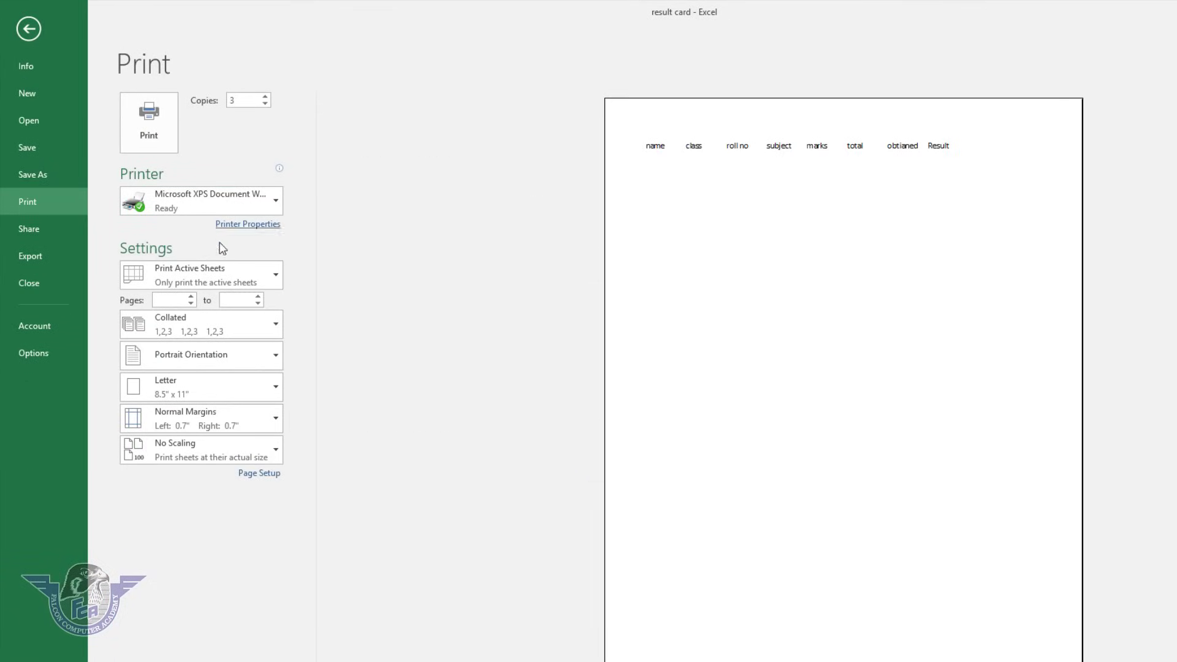
{"action": "left_click", "coordinate": [186, 277]}
{"action": "left_click", "coordinate": [210, 366]}
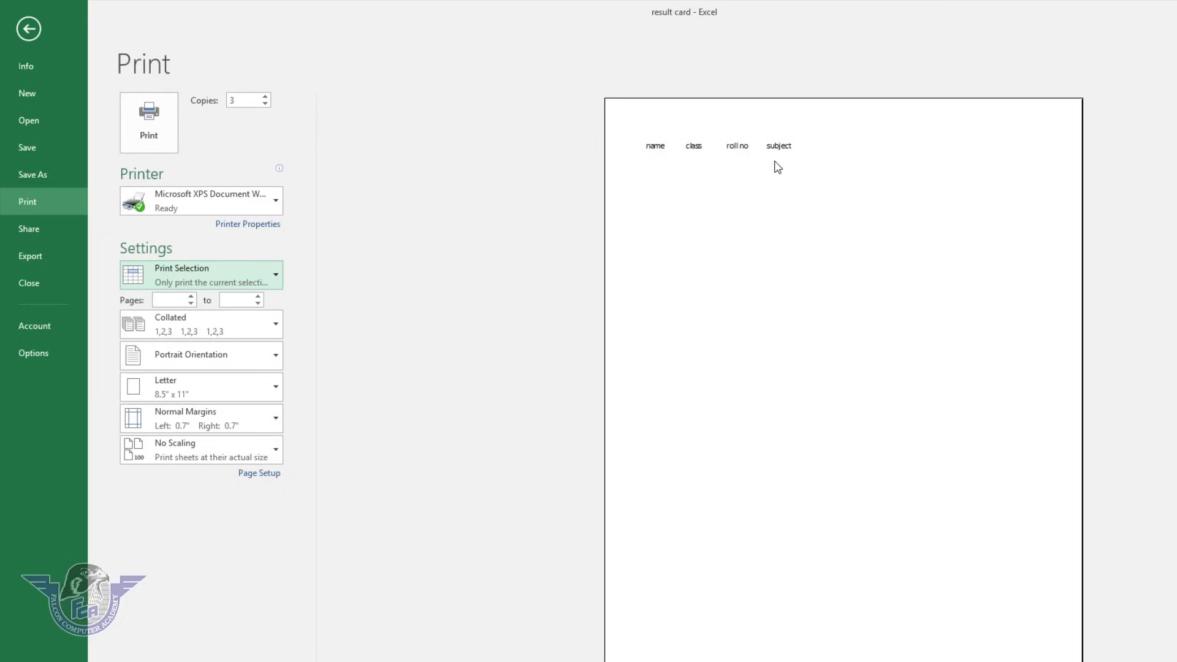
{"action": "left_click", "coordinate": [208, 270]}
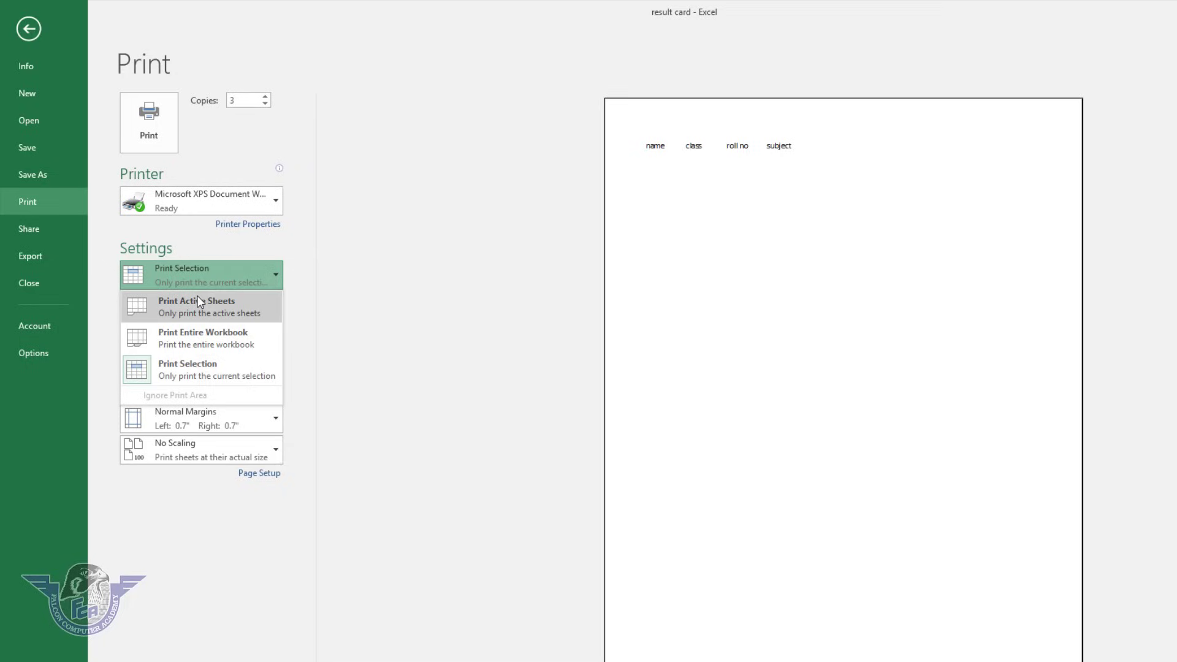
{"action": "left_click", "coordinate": [196, 296]}
{"action": "left_click", "coordinate": [175, 301]}
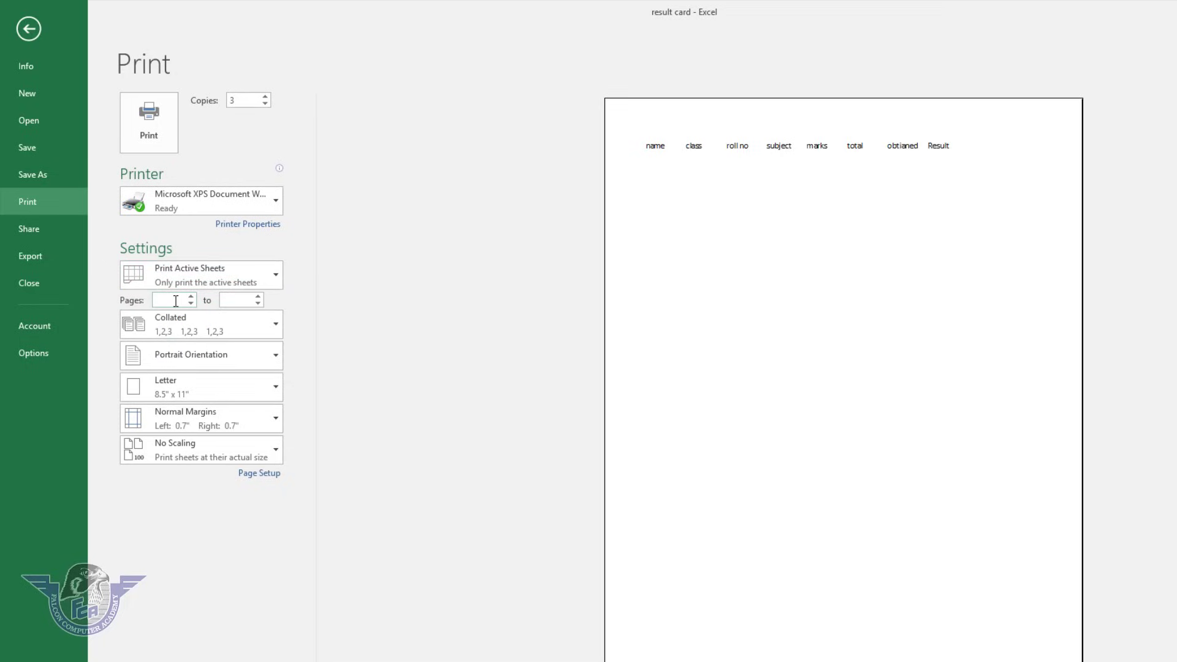
Set the print range to pages 3 through 6.
{"action": "type", "text": "3"}
{"action": "left_click", "coordinate": [232, 301]}
{"action": "type", "text": "6"}
Change the collation setting to Uncollated.
{"action": "left_click", "coordinate": [174, 322]}
{"action": "left_click", "coordinate": [179, 364]}
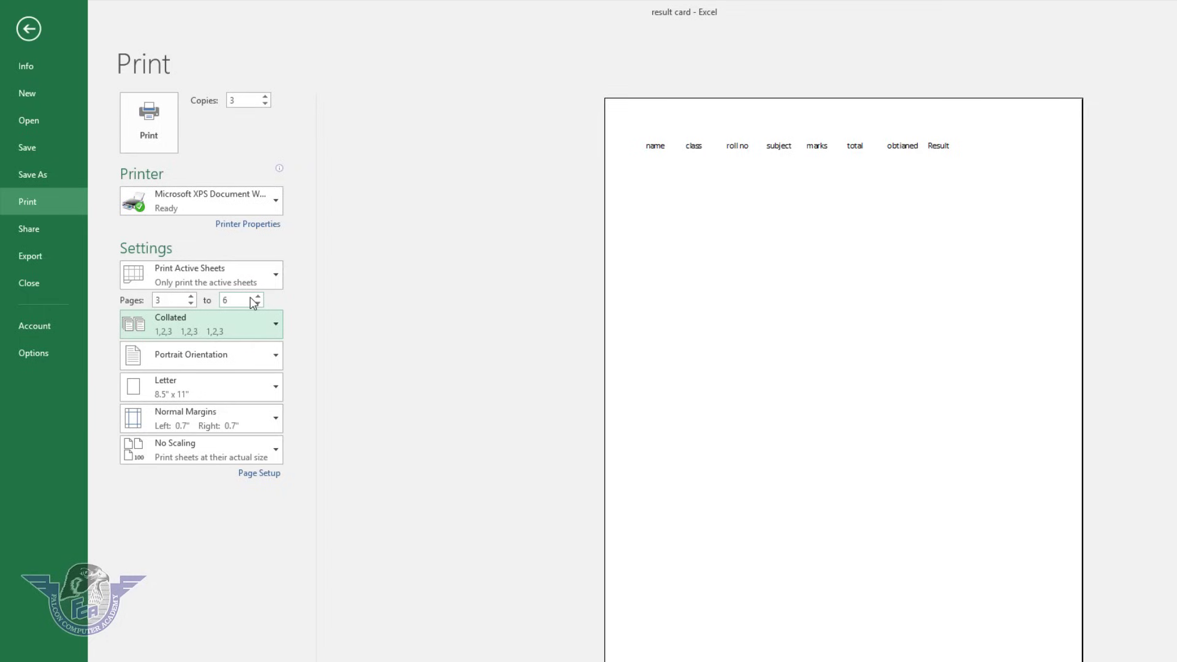
{"action": "left_click", "coordinate": [187, 332]}
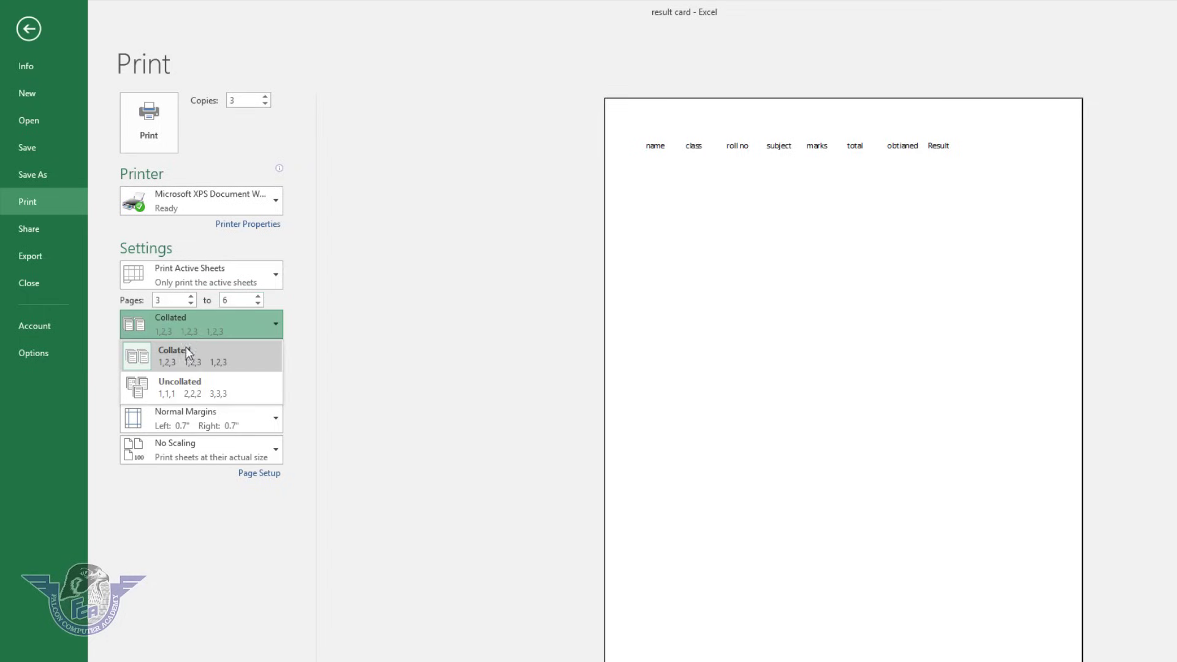
{"action": "left_click", "coordinate": [193, 387]}
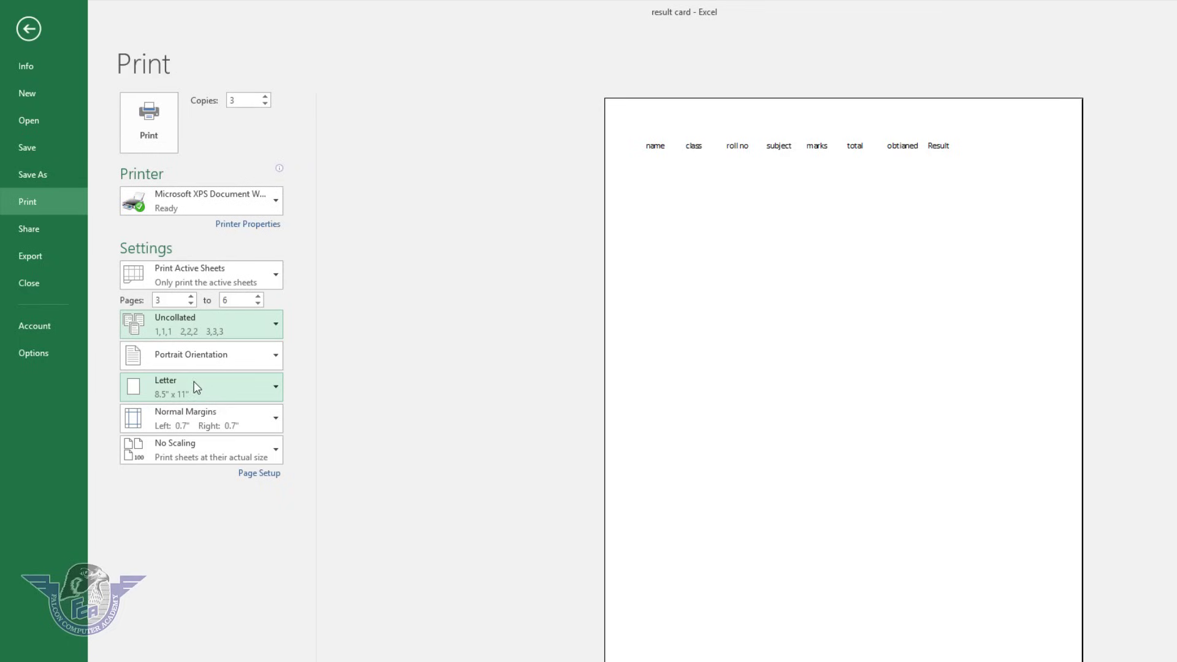
Try landscape orientation, then return the page to portrait.
{"action": "left_click", "coordinate": [218, 361]}
{"action": "left_click", "coordinate": [200, 392]}
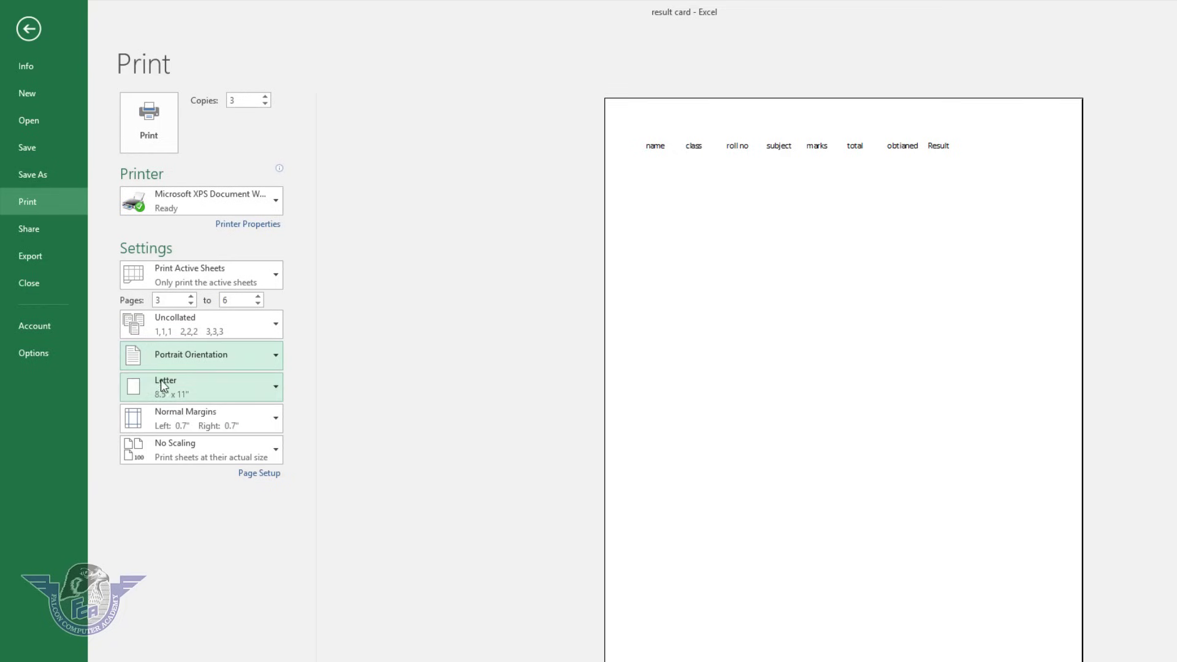
{"action": "left_click", "coordinate": [191, 365]}
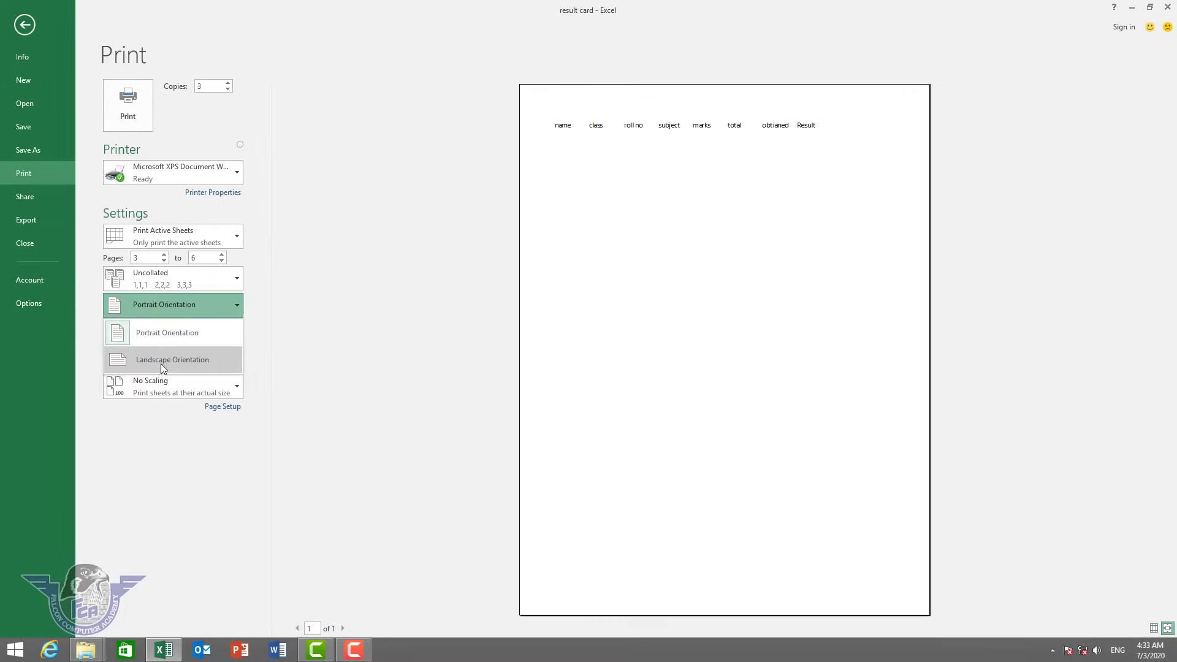
{"action": "left_click", "coordinate": [160, 361]}
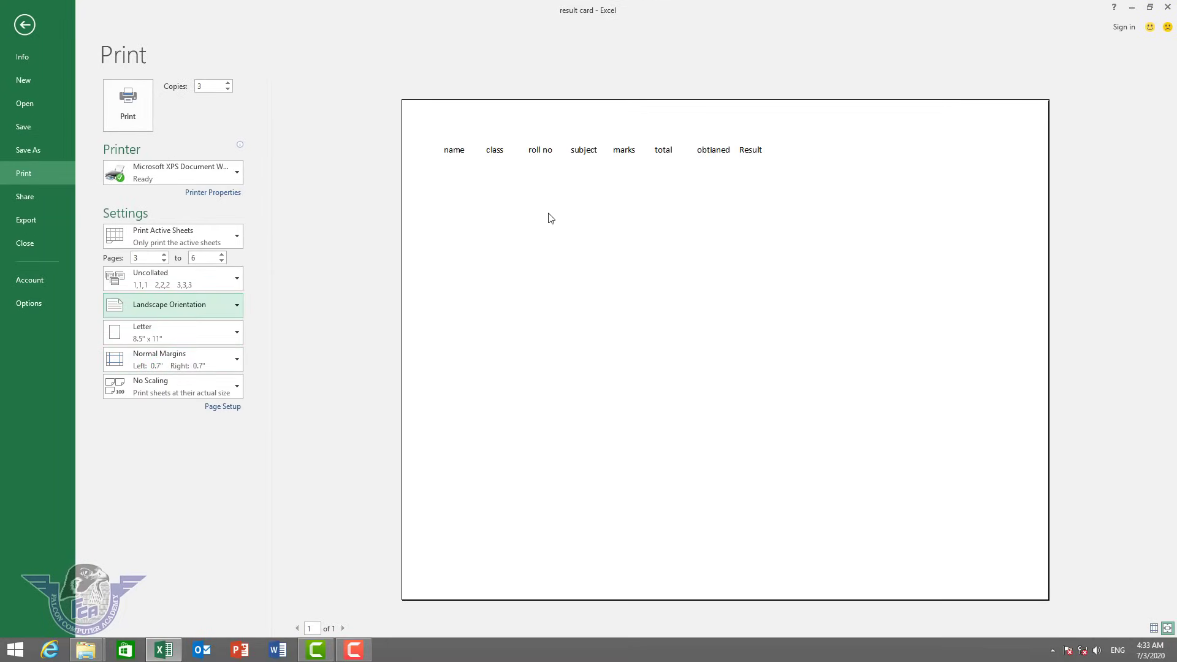
{"action": "left_click", "coordinate": [196, 306]}
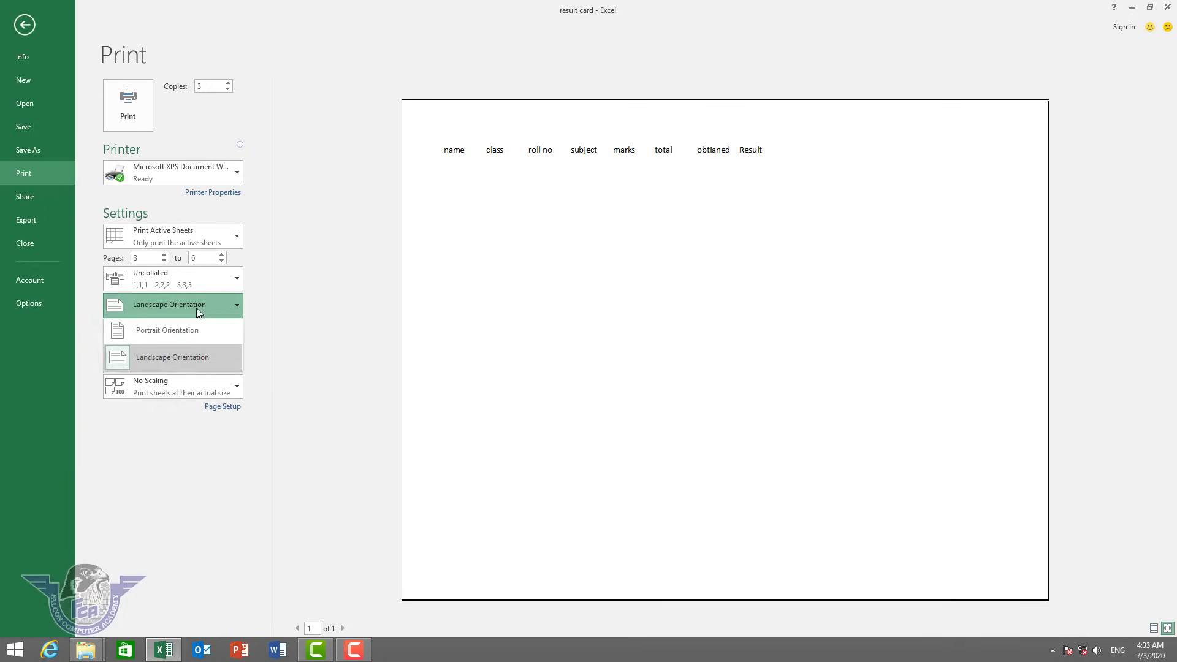
{"action": "left_click", "coordinate": [176, 337]}
Set the paper size to A4 (8.27" x 11.69") and keep Normal Margins.
{"action": "left_click", "coordinate": [178, 341]}
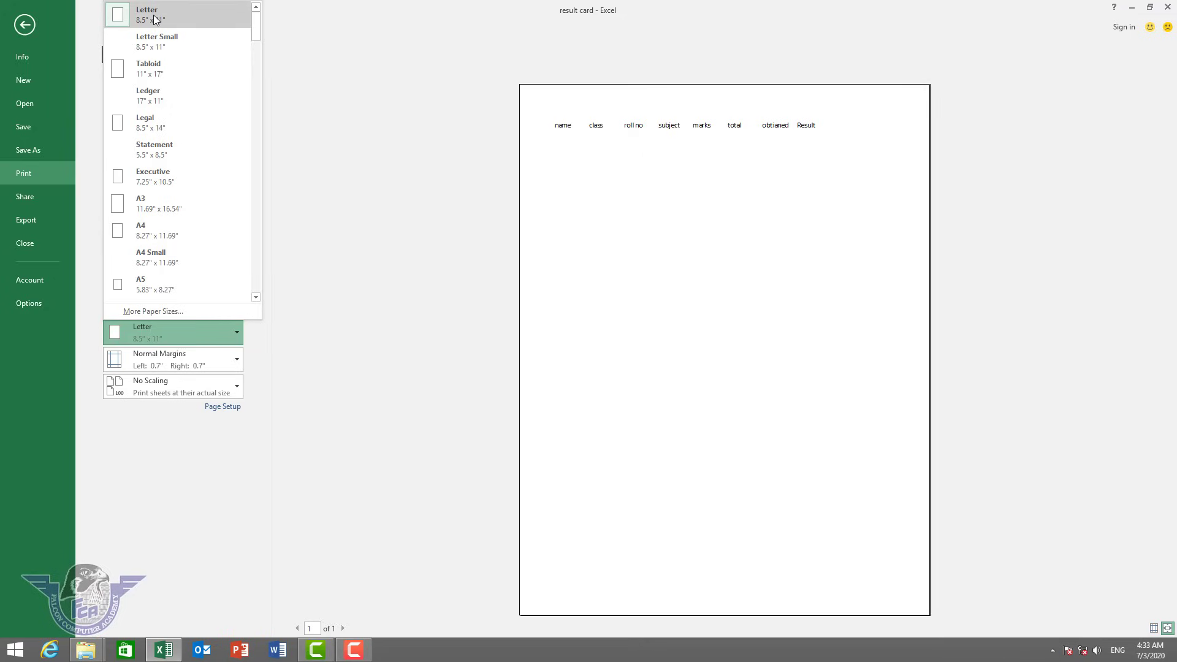
{"action": "left_click", "coordinate": [171, 238]}
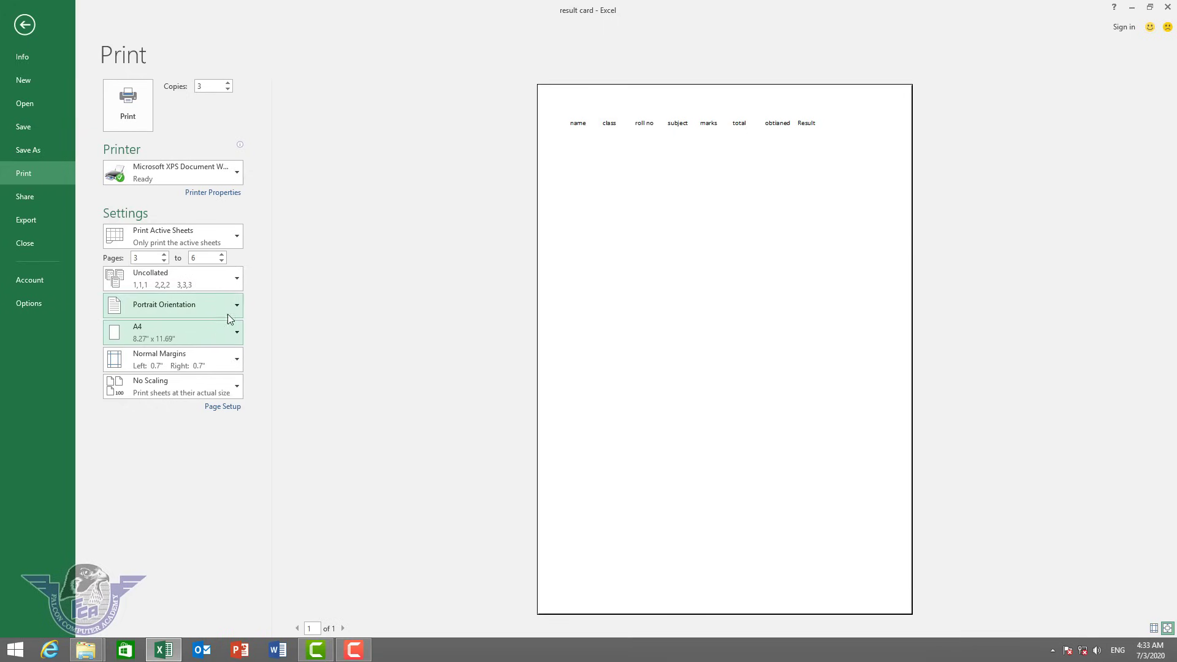
{"action": "left_click", "coordinate": [179, 360]}
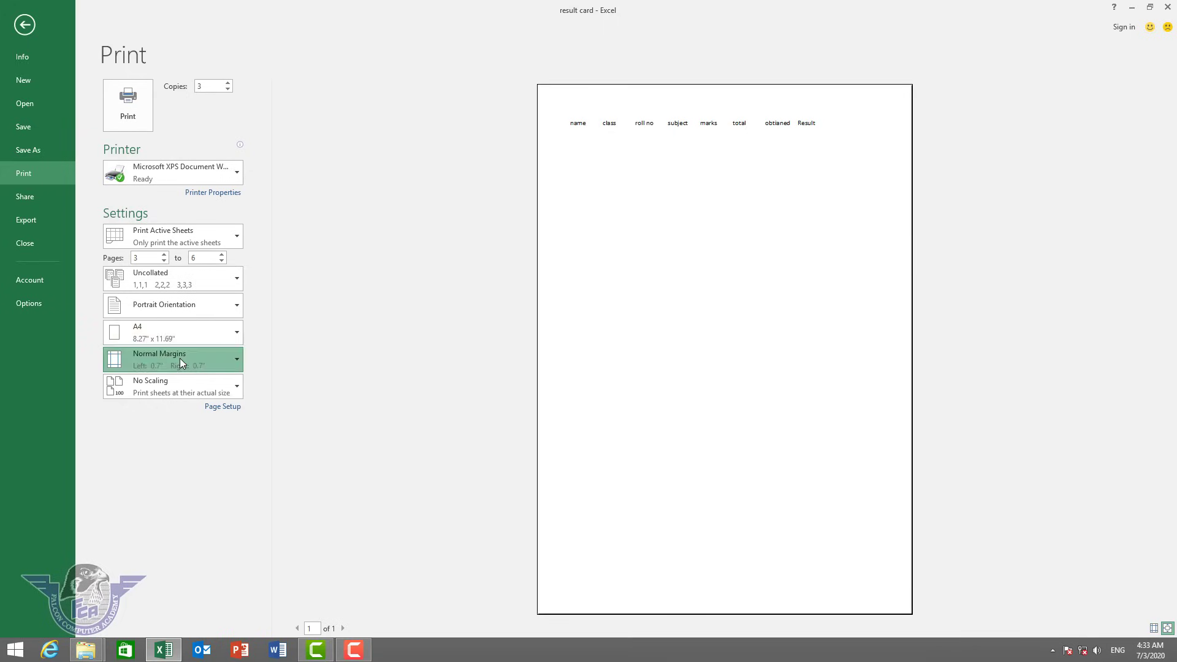
{"action": "left_click", "coordinate": [160, 391]}
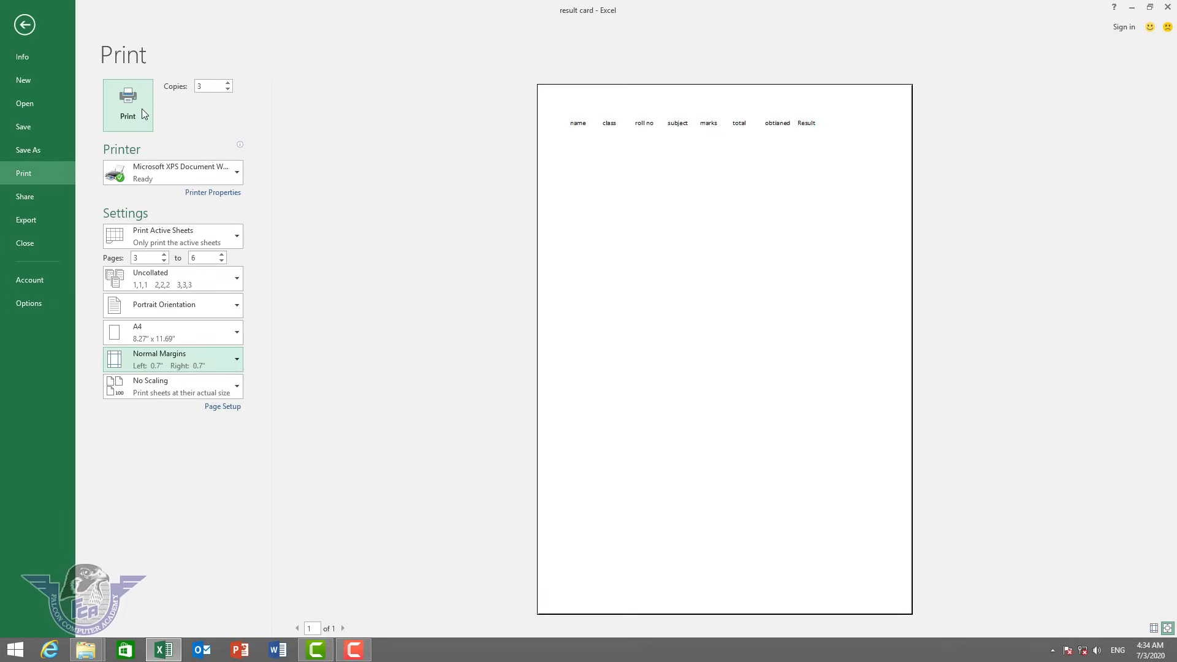
Briefly view the export options, then return to the sheet and select C9:C10.
{"action": "left_click", "coordinate": [46, 226]}
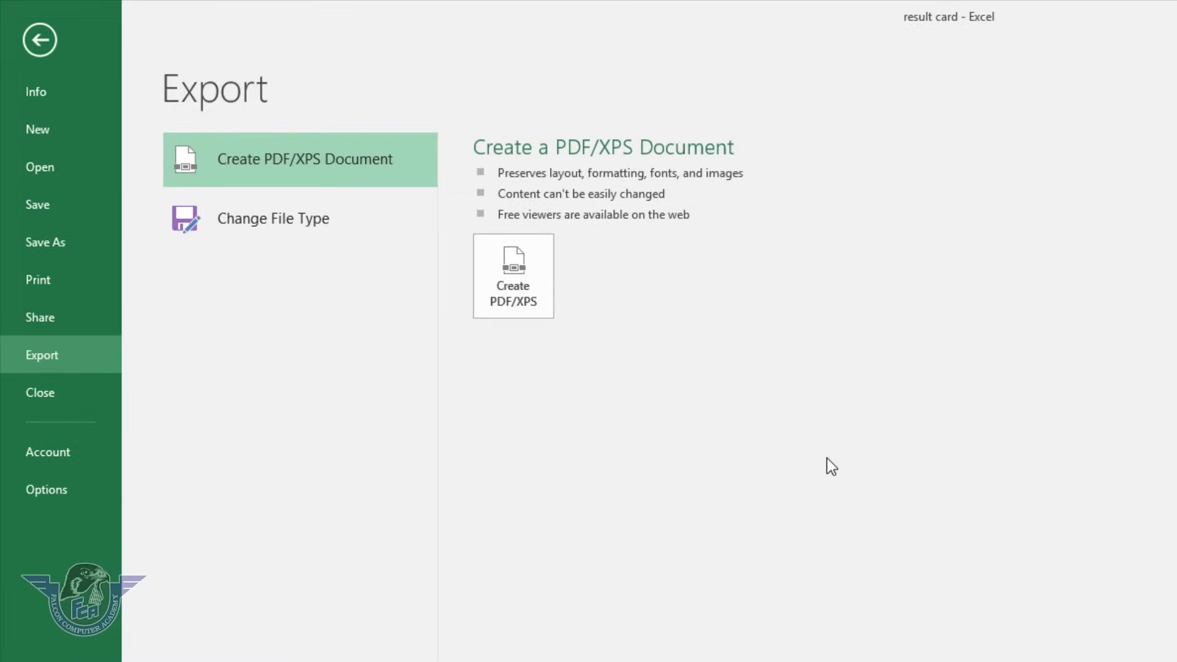
{"action": "key", "text": "Escape"}
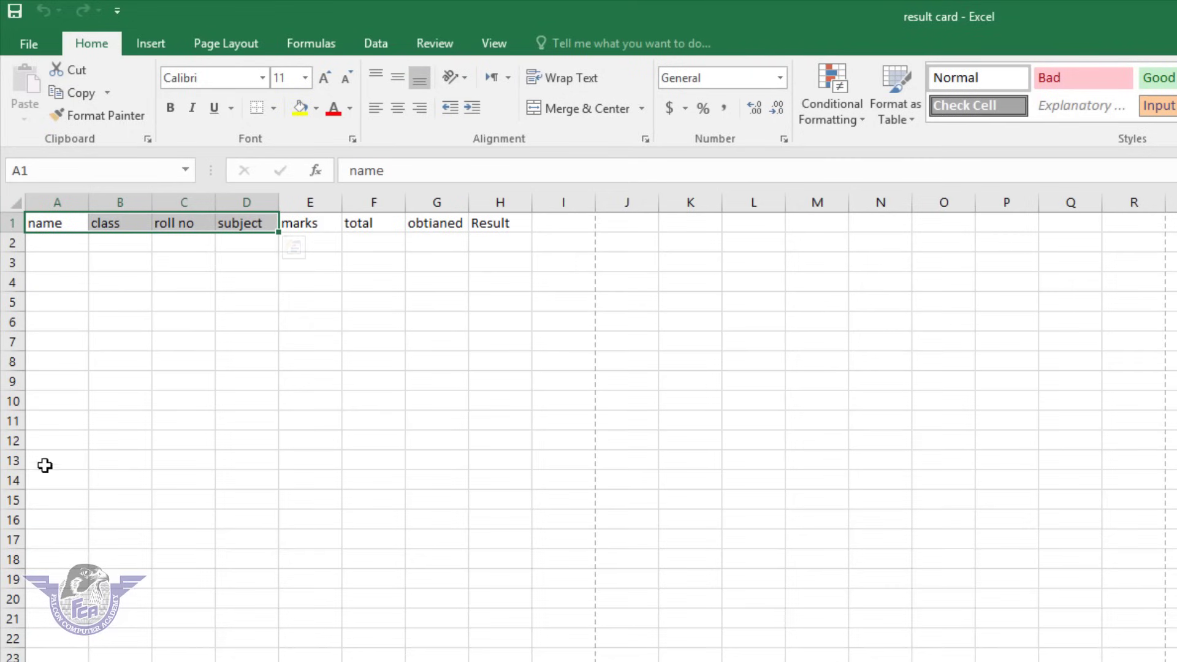
{"action": "left_click_drag", "start_coordinate": [184, 401], "coordinate": [184, 374]}
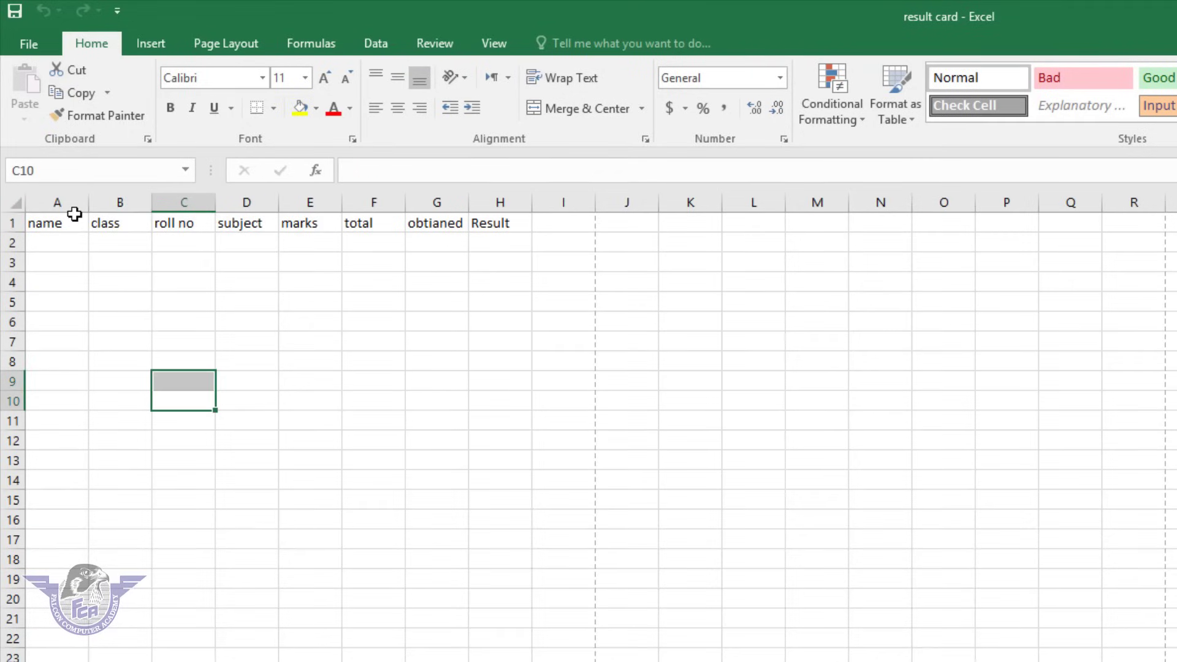
Go to File > Export to show the Create PDF/XPS Document option.
{"action": "left_click", "coordinate": [25, 42]}
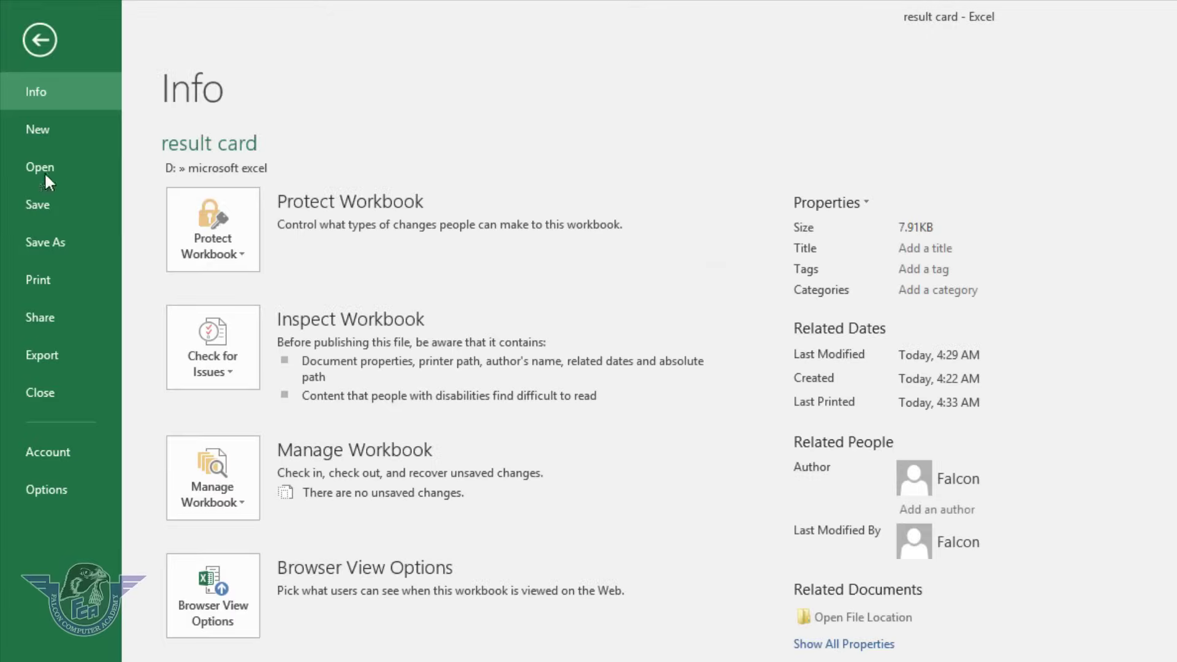
{"action": "left_click", "coordinate": [75, 357]}
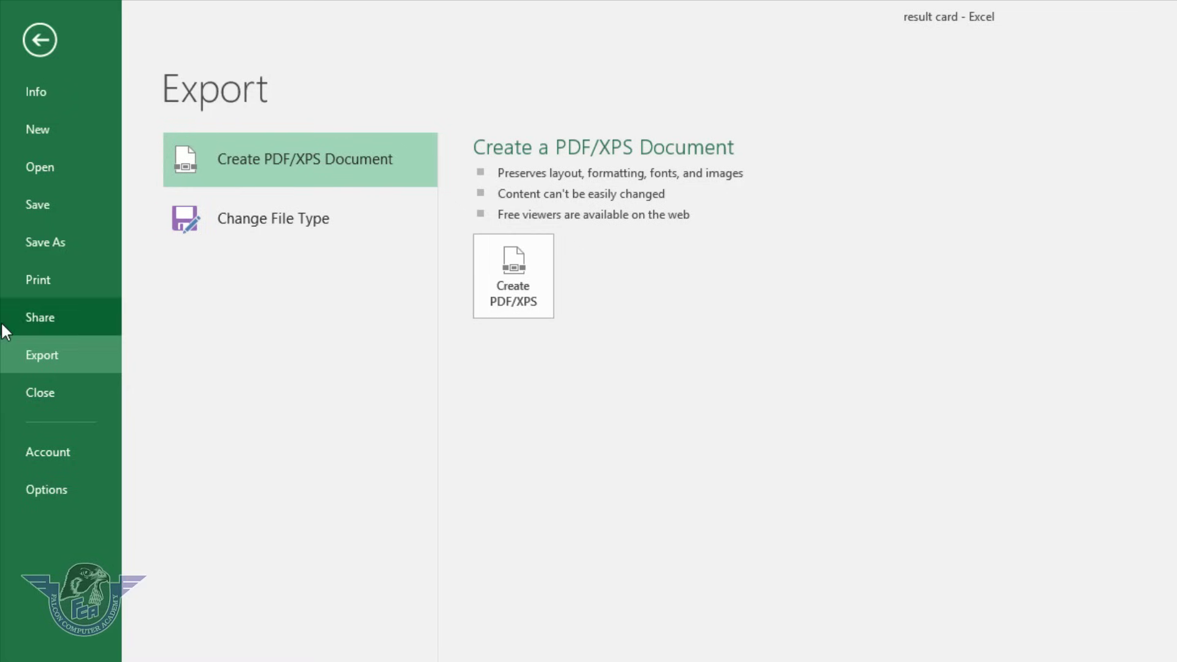
{"action": "key", "text": "Escape"}
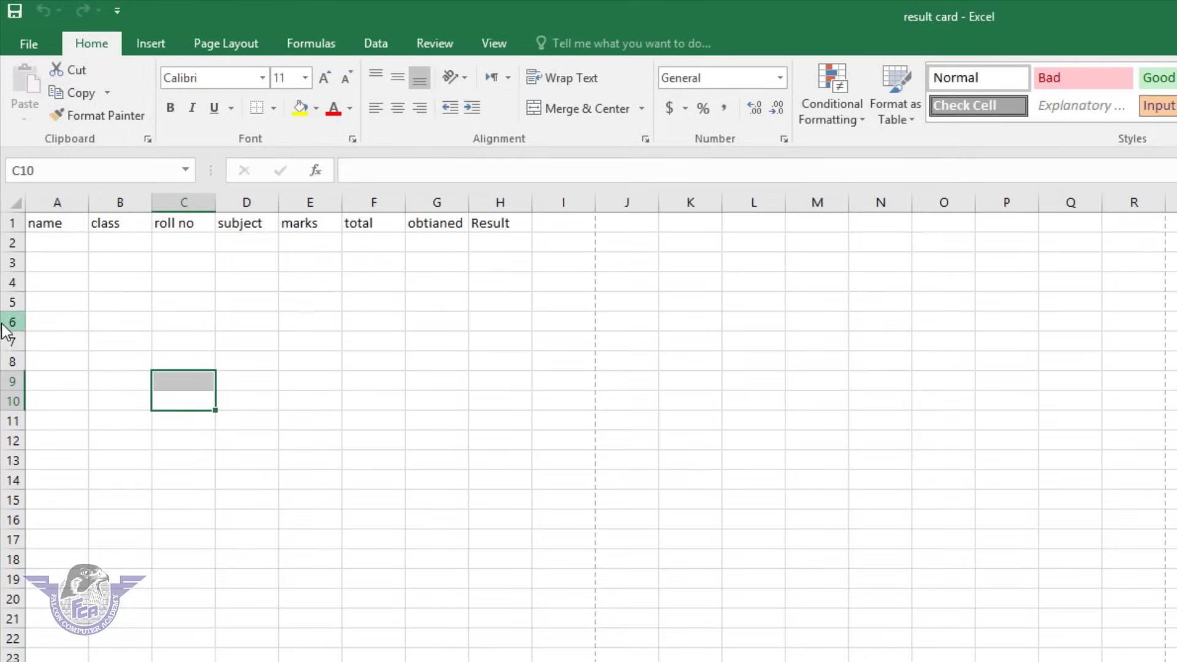
{"action": "left_click", "coordinate": [41, 54]}
{"action": "left_click", "coordinate": [71, 352]}
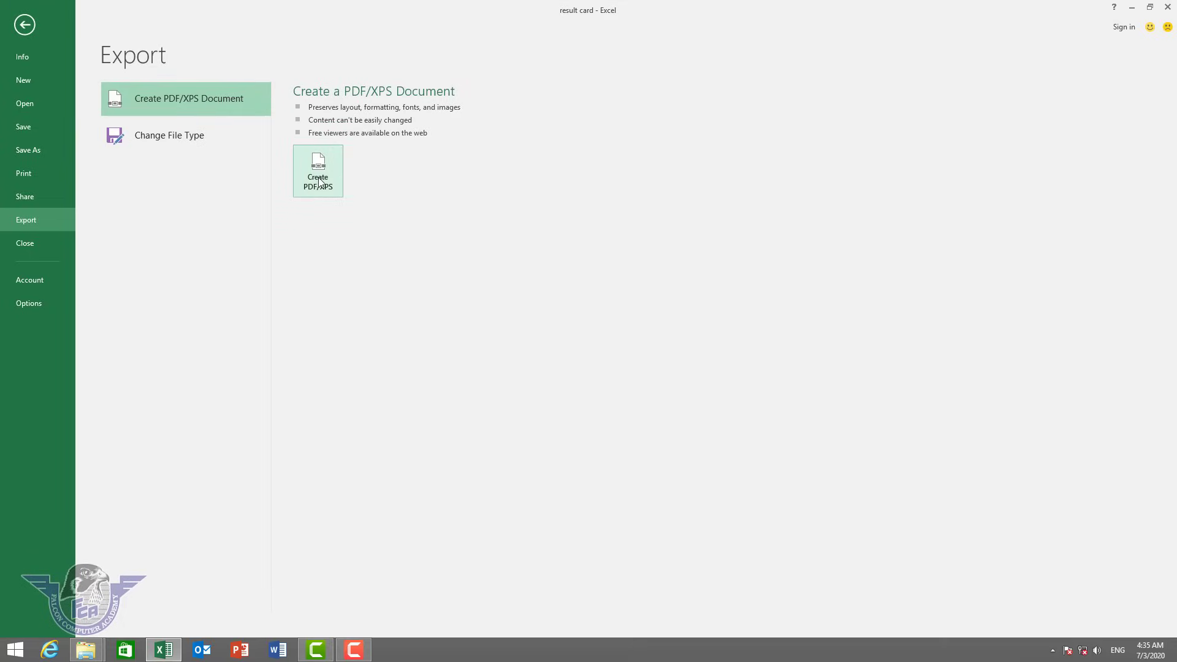
Publish the workbook as the PDF 'result card' on the Desktop.
{"action": "left_click", "coordinate": [323, 183]}
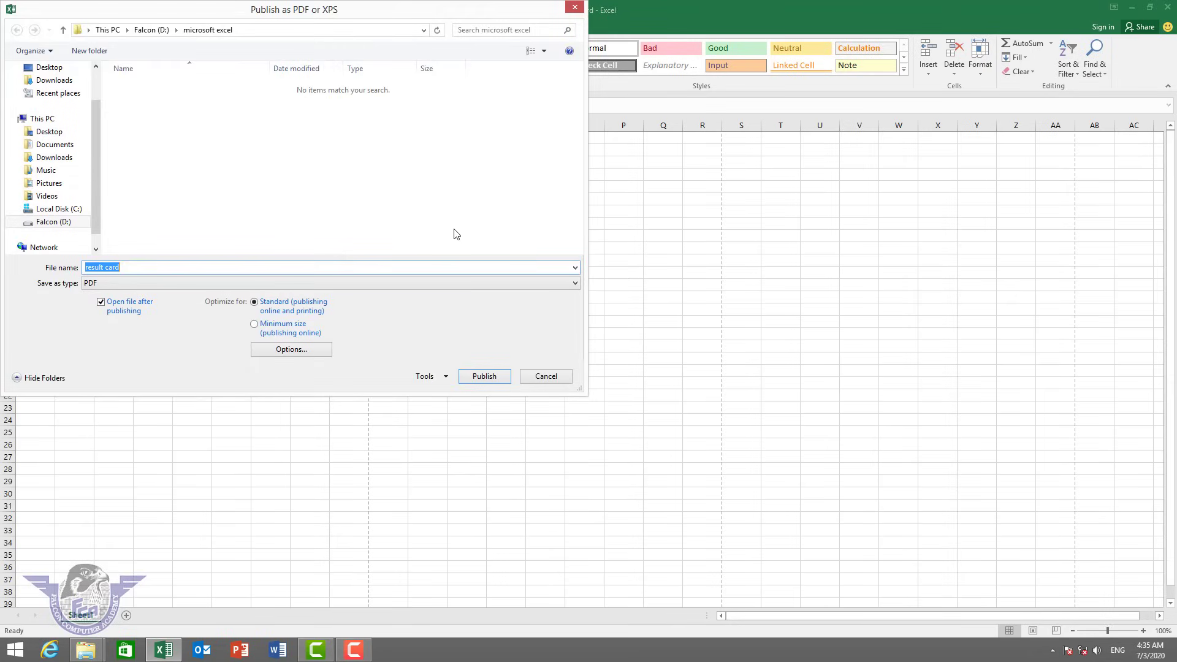
{"action": "left_click_drag", "start_coordinate": [94, 188], "coordinate": [99, 141]}
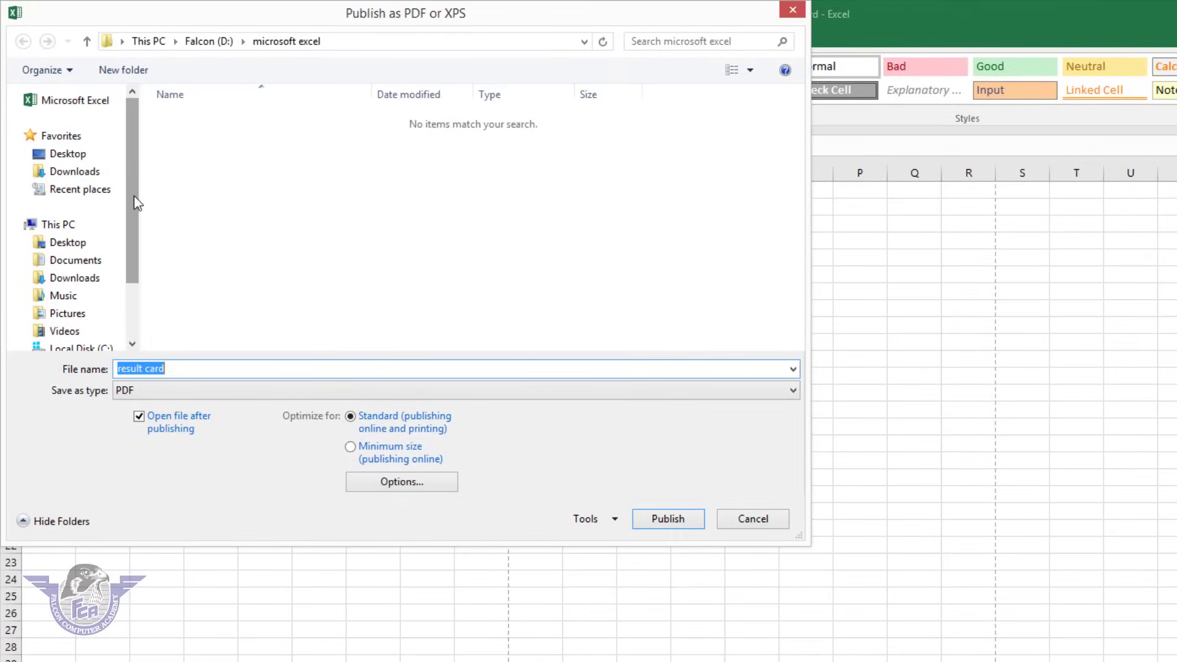
{"action": "left_click", "coordinate": [90, 159]}
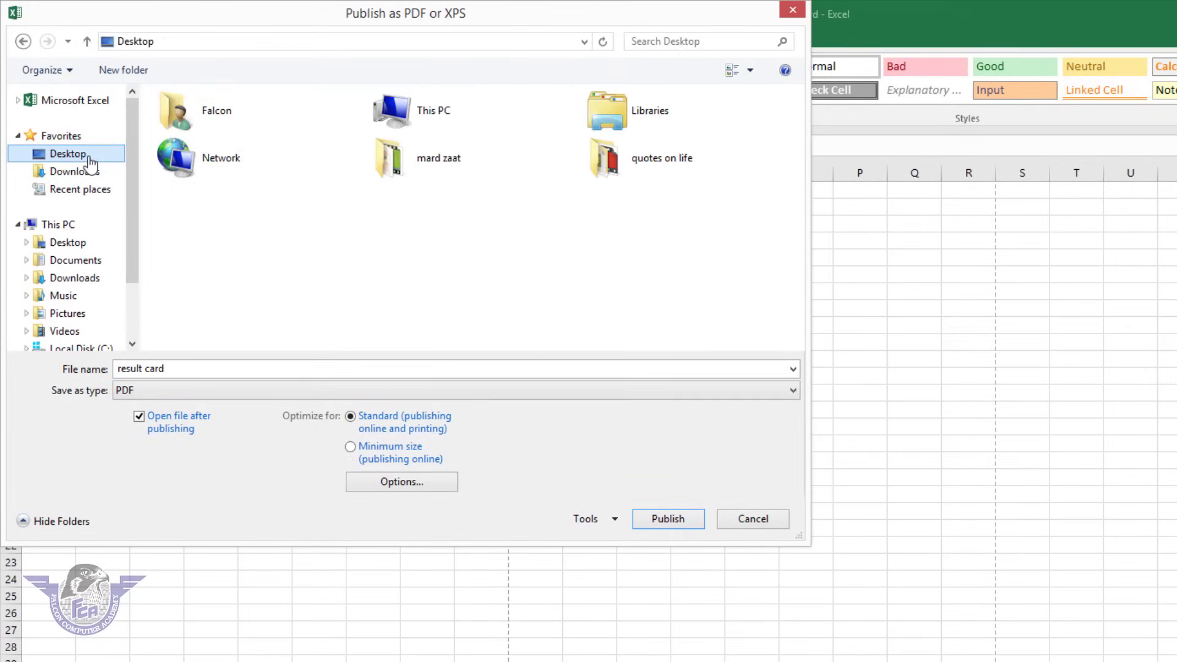
{"action": "left_click", "coordinate": [189, 367]}
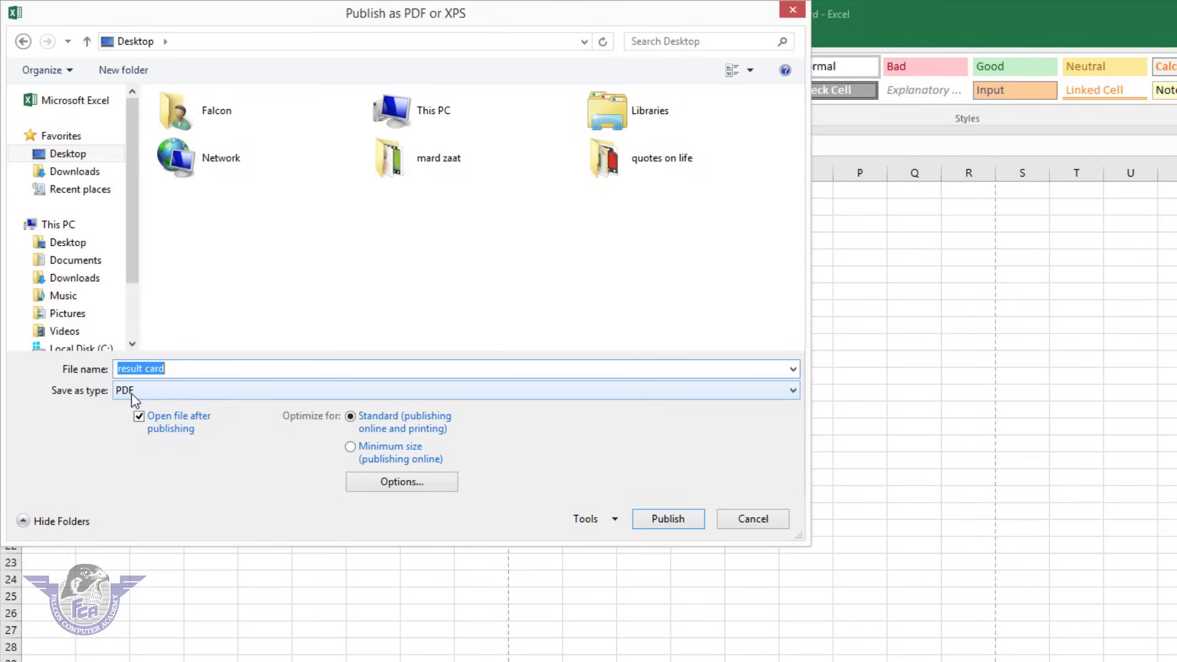
{"action": "left_click", "coordinate": [668, 519]}
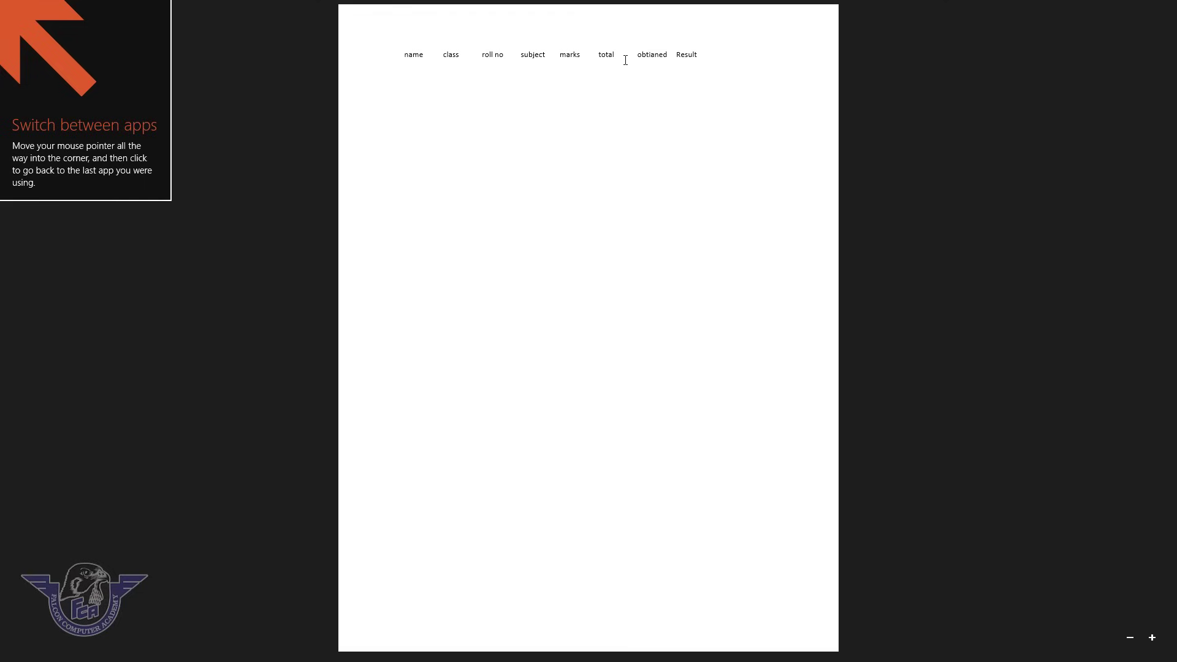
{"action": "left_click_drag", "start_coordinate": [683, 55], "coordinate": [399, 78]}
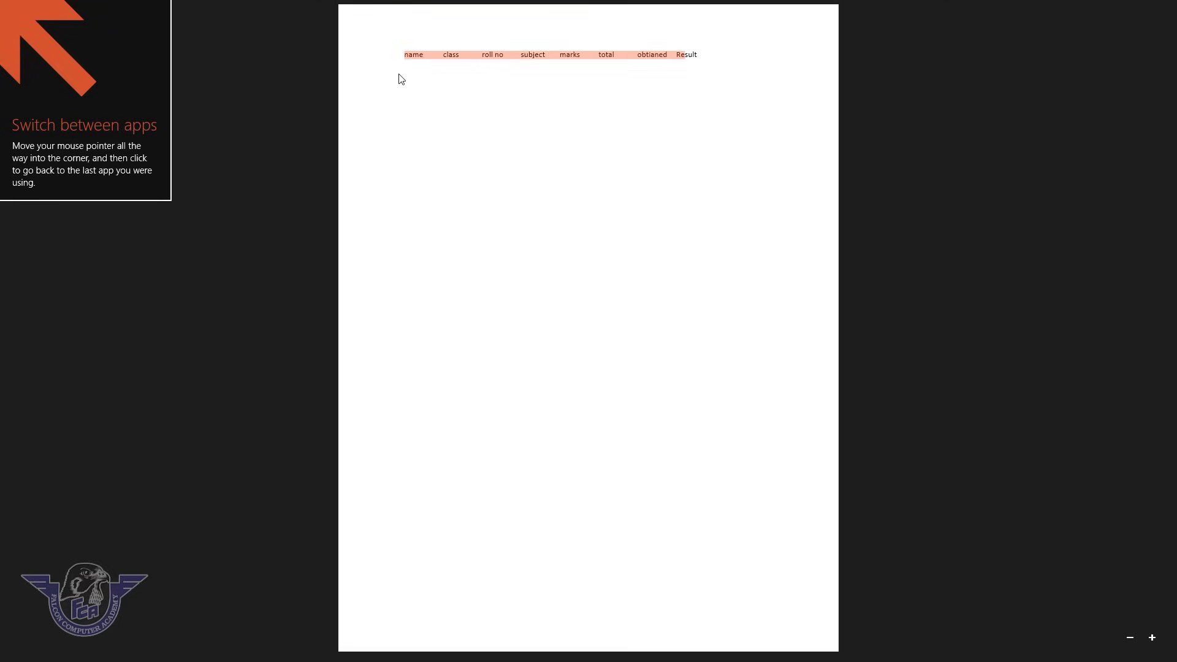
{"action": "key", "text": "alt+F4"}
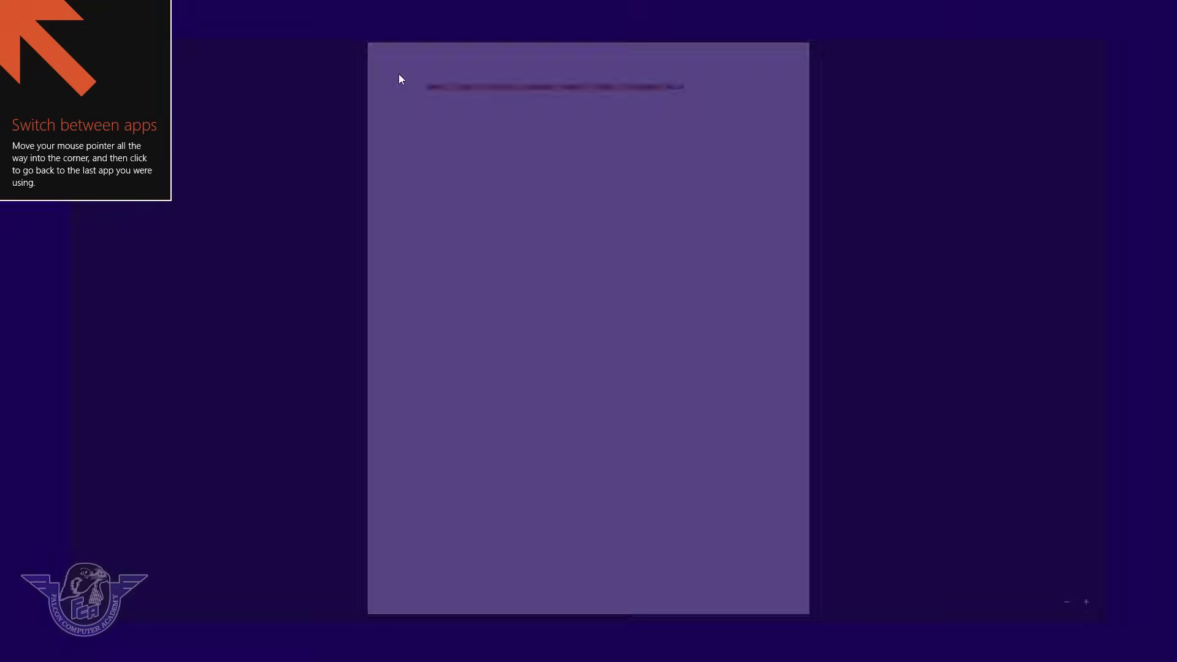
{"action": "key", "text": "super+d"}
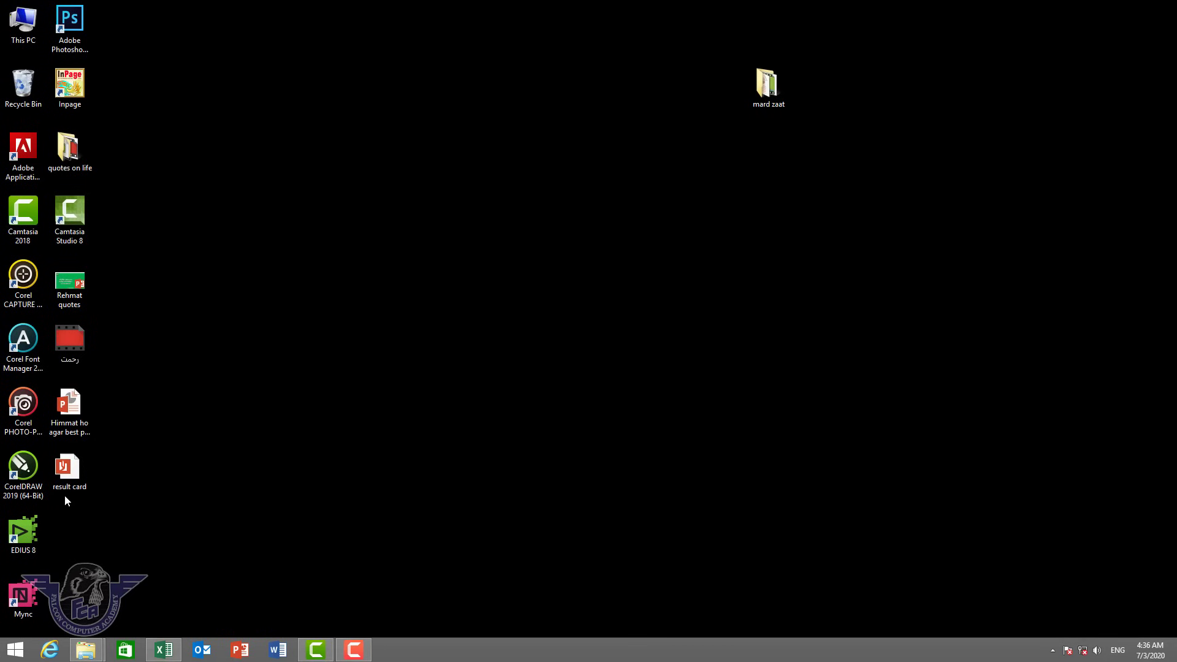
{"action": "double_click", "coordinate": [68, 472]}
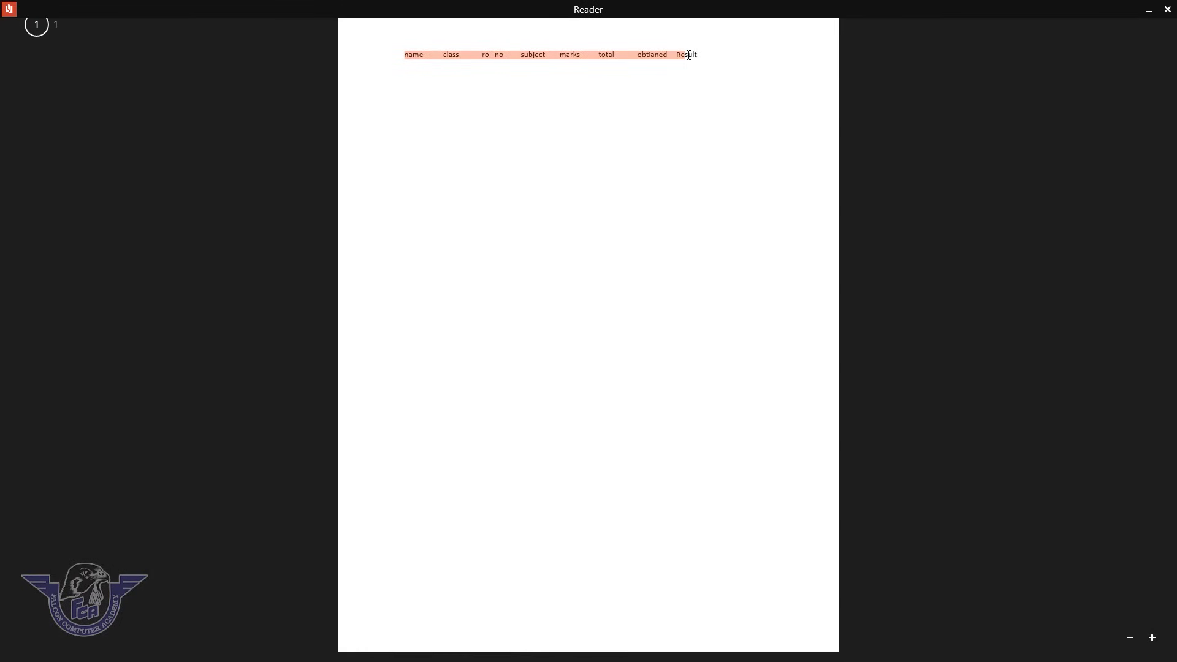
{"action": "left_click", "coordinate": [1167, 9]}
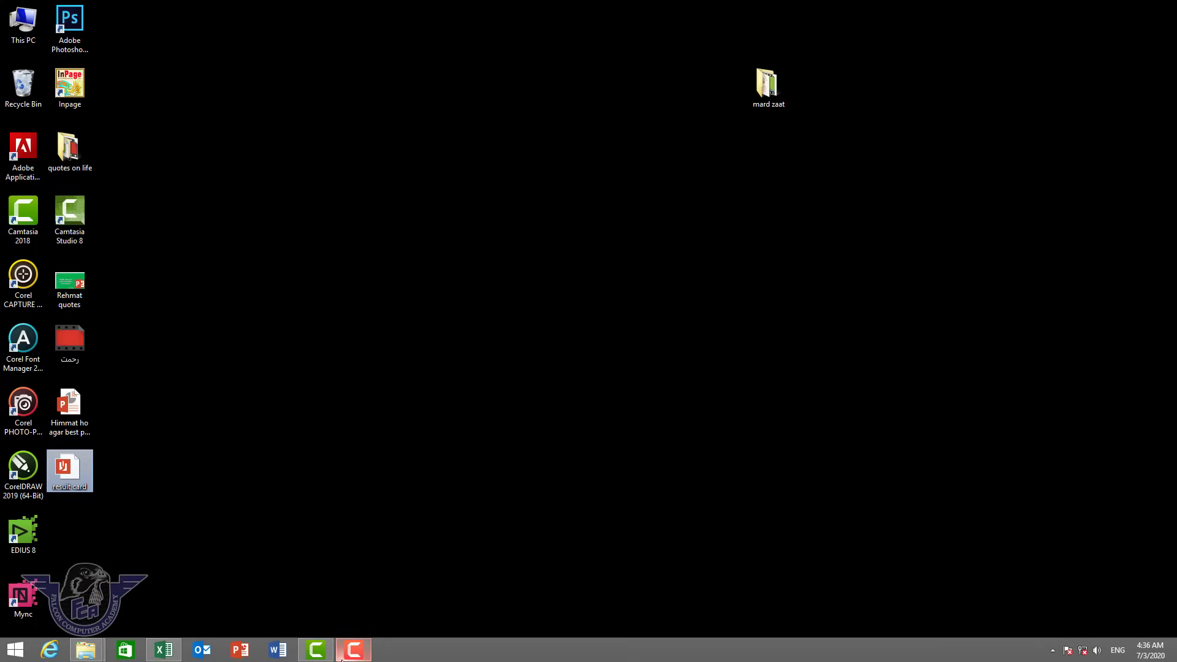
{"action": "mouse_move", "coordinate": [317, 647]}
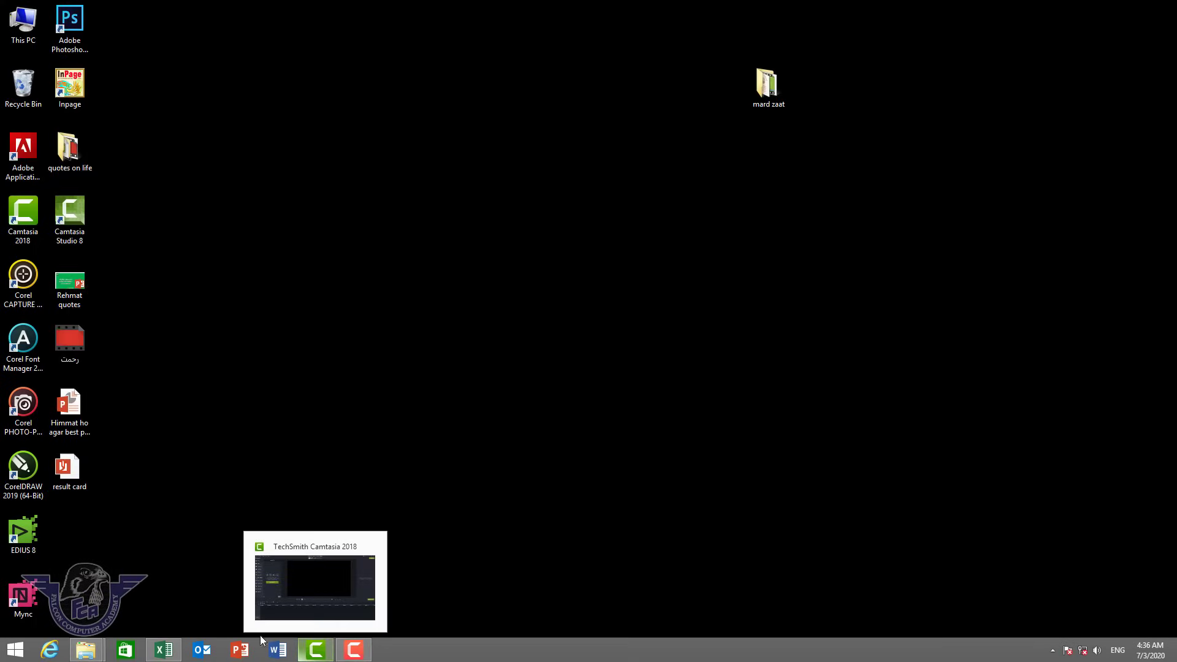
{"action": "left_click", "coordinate": [163, 650]}
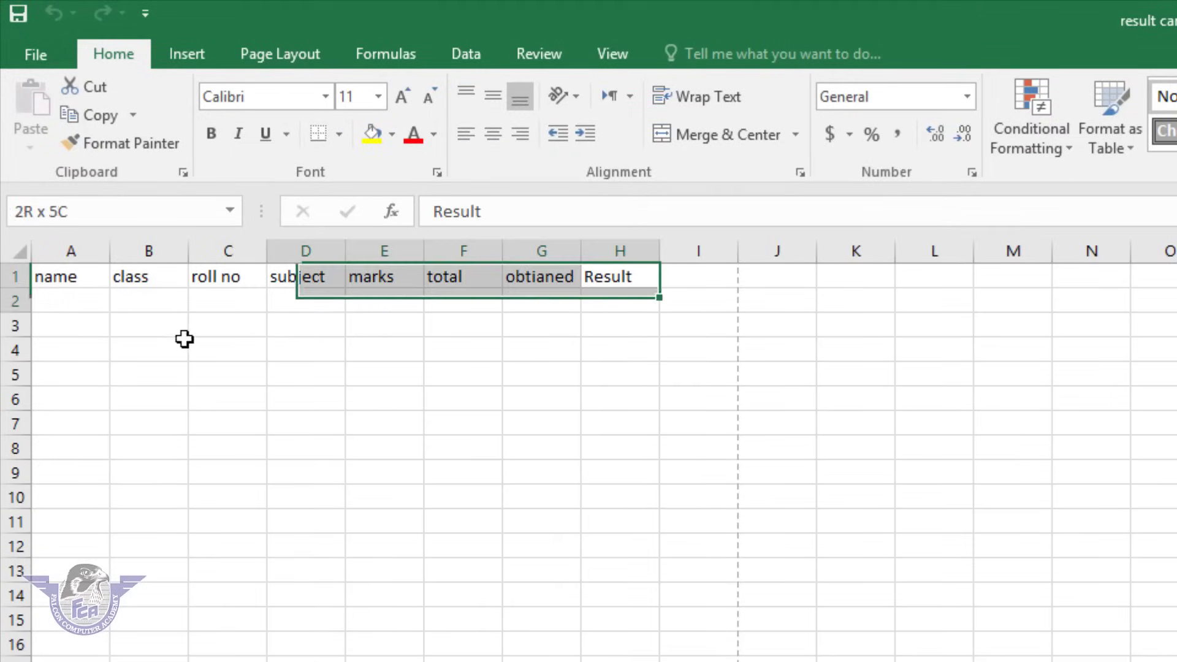
Cut the header row A1:H1 and pick M14 as its destination.
{"action": "left_click_drag", "start_coordinate": [184, 339], "coordinate": [9, 275]}
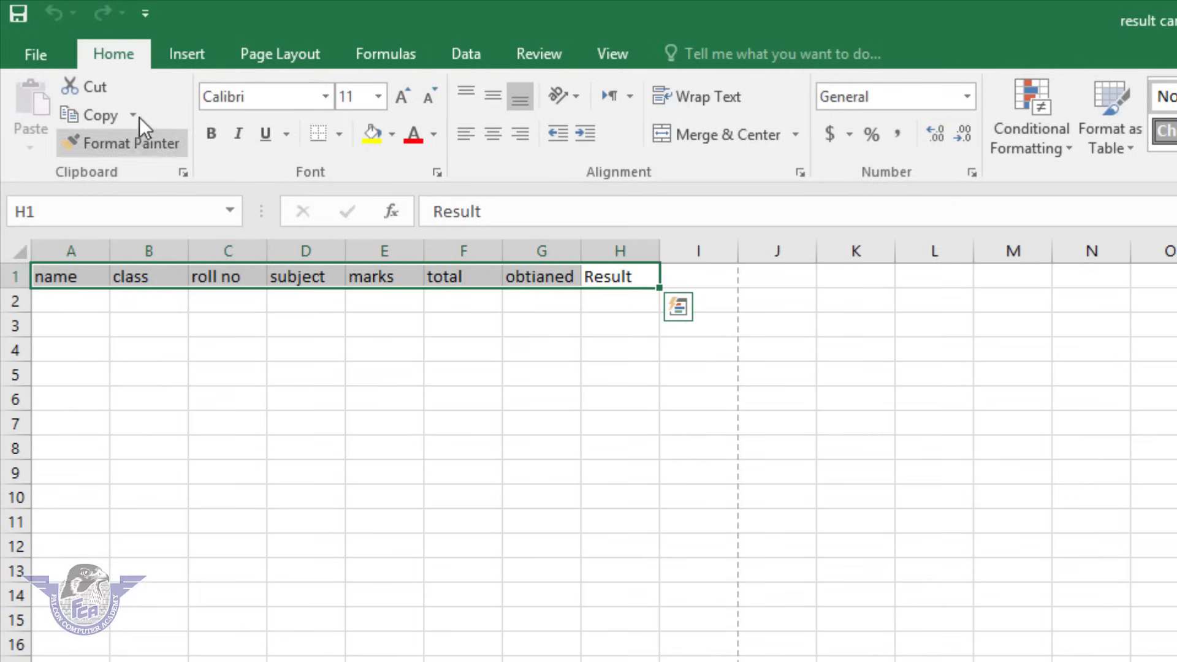
{"action": "left_click", "coordinate": [94, 89]}
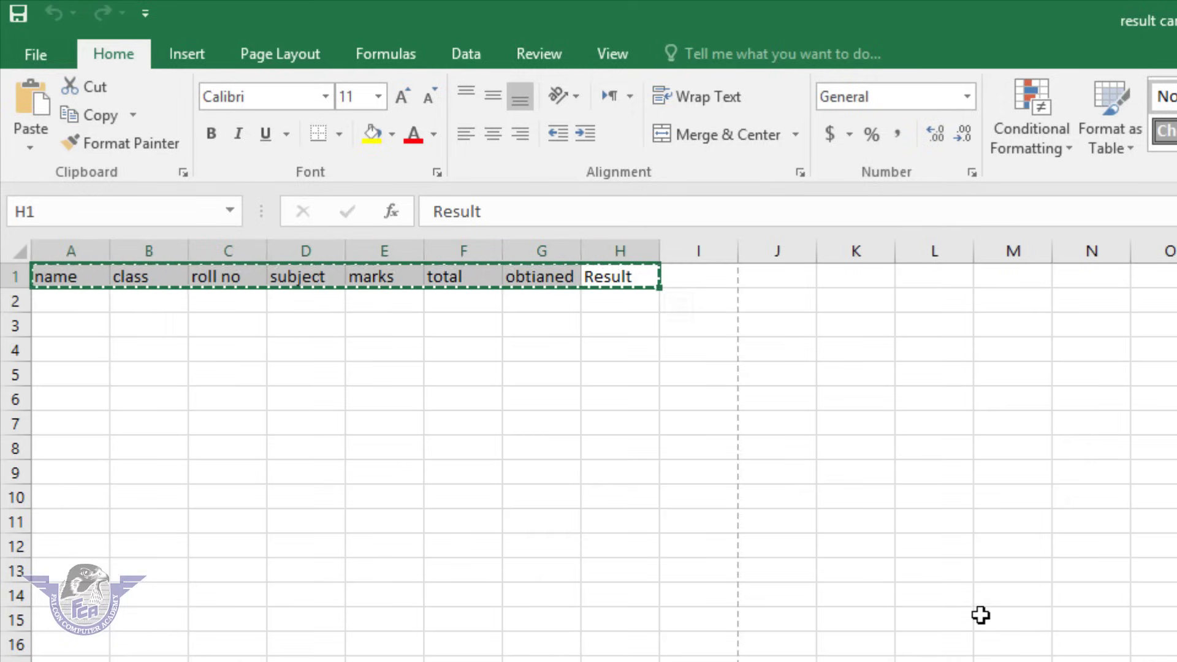
{"action": "left_click", "coordinate": [1022, 600]}
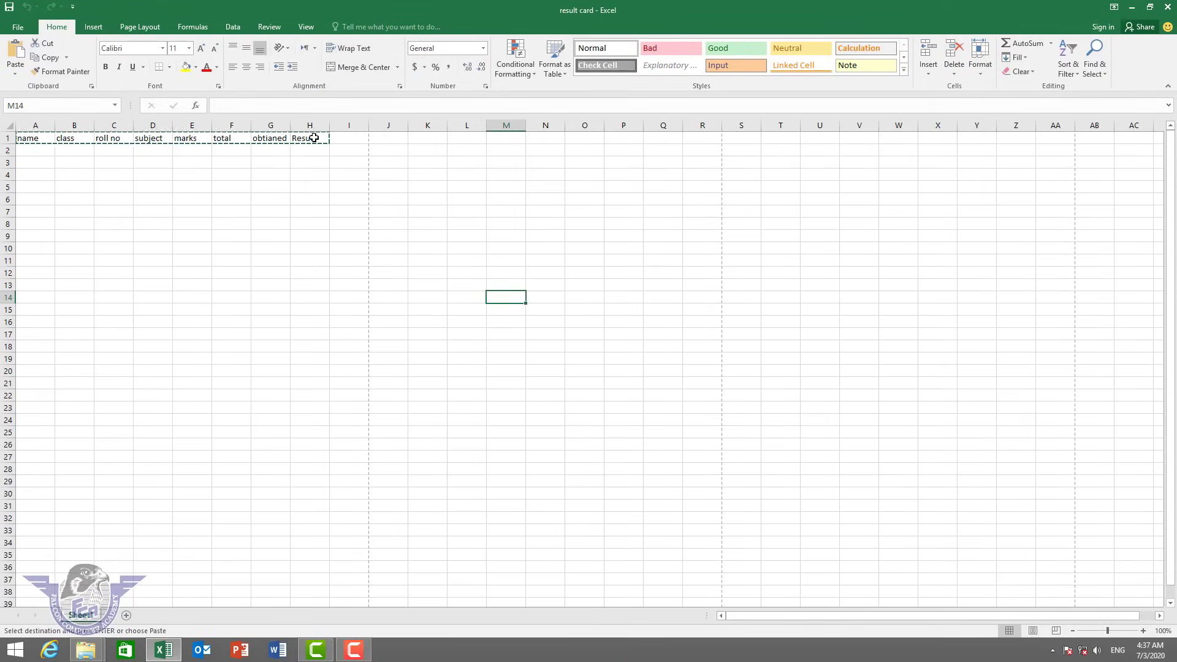
Paste the cut headers into M14, then copy M14:T14.
{"action": "left_click", "coordinate": [15, 51]}
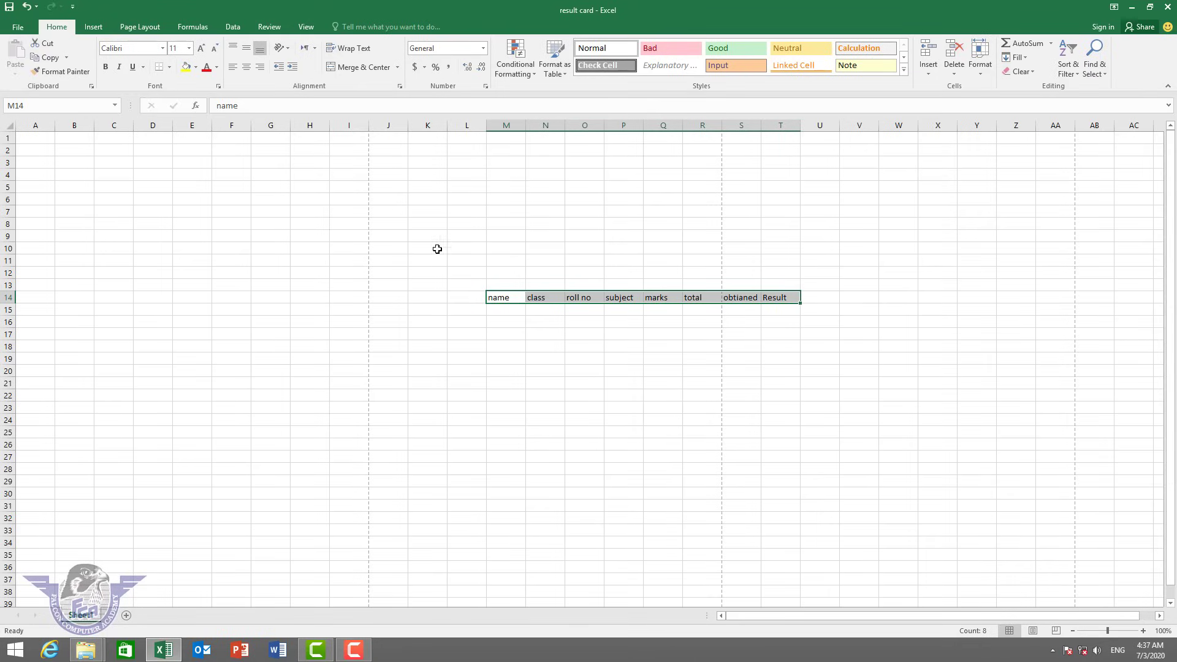
{"action": "left_click", "coordinate": [52, 57]}
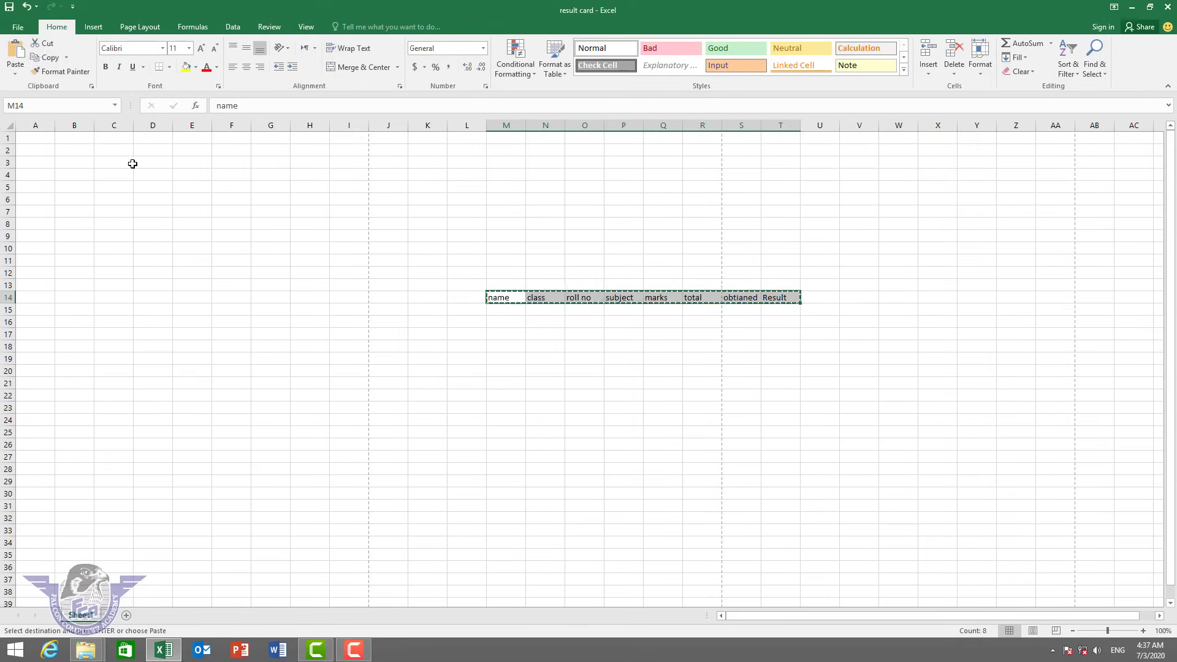
{"action": "left_click", "coordinate": [8, 469]}
Paste the header row into C14, C4, D6, C9 and C19.
{"action": "left_click", "coordinate": [114, 298]}
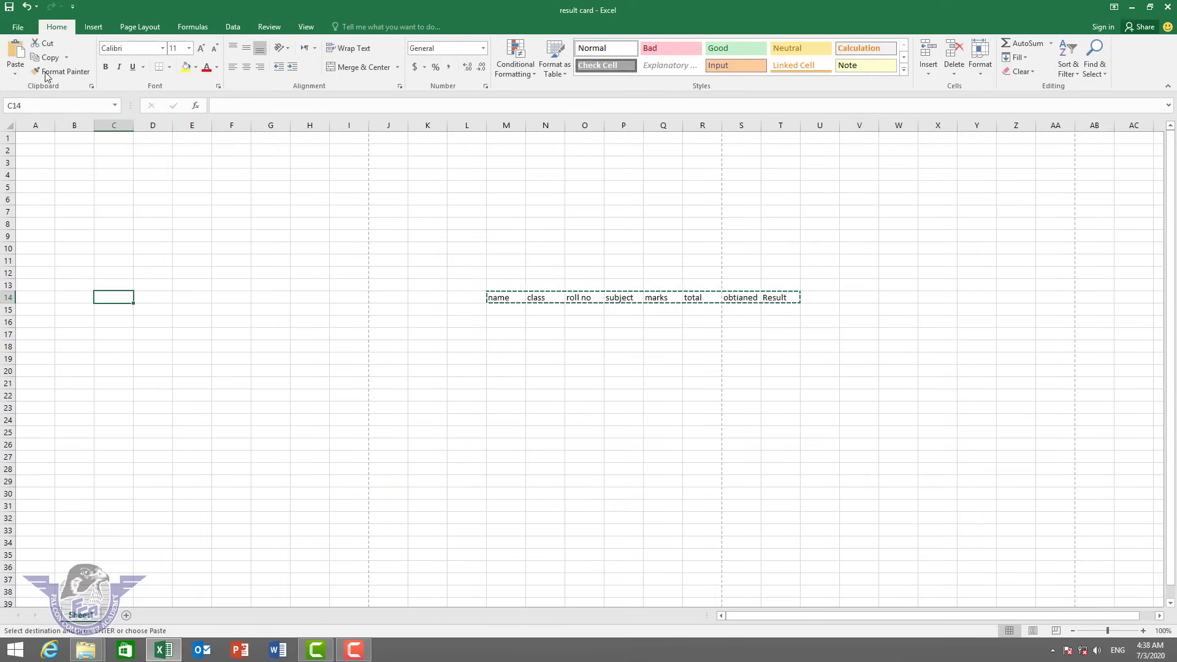
{"action": "left_click", "coordinate": [15, 54]}
{"action": "left_click", "coordinate": [116, 175]}
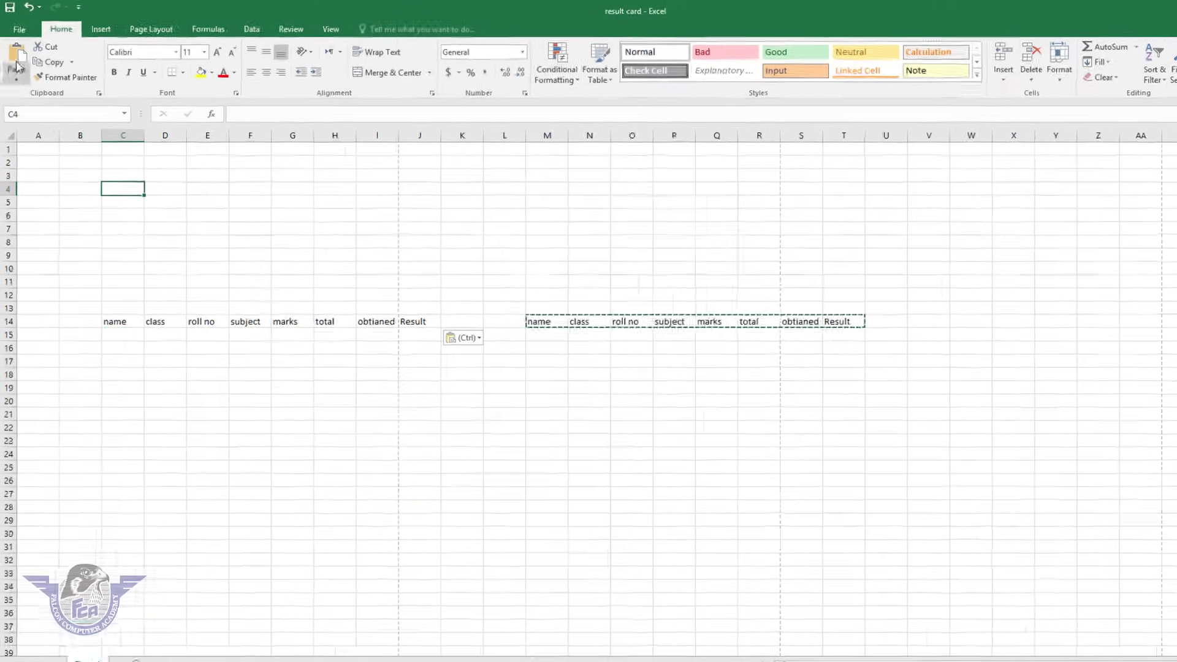
{"action": "key", "text": "ctrl+v"}
{"action": "left_click", "coordinate": [153, 199]}
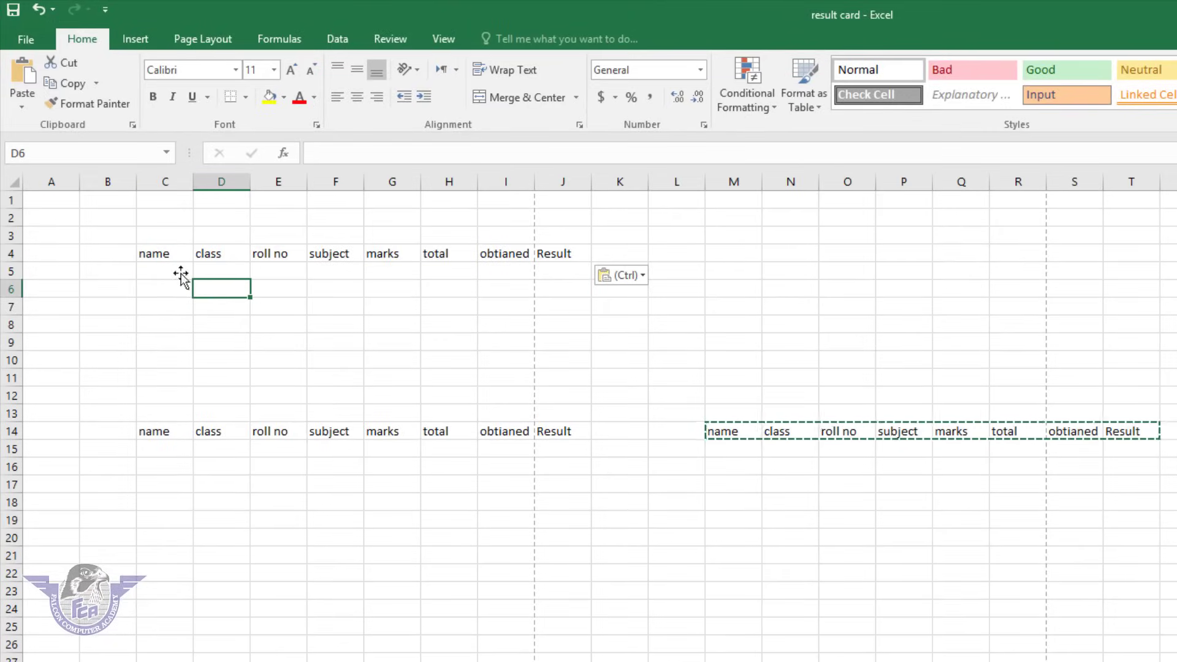
{"action": "left_click", "coordinate": [22, 73]}
{"action": "left_click", "coordinate": [174, 345]}
{"action": "left_click", "coordinate": [24, 69]}
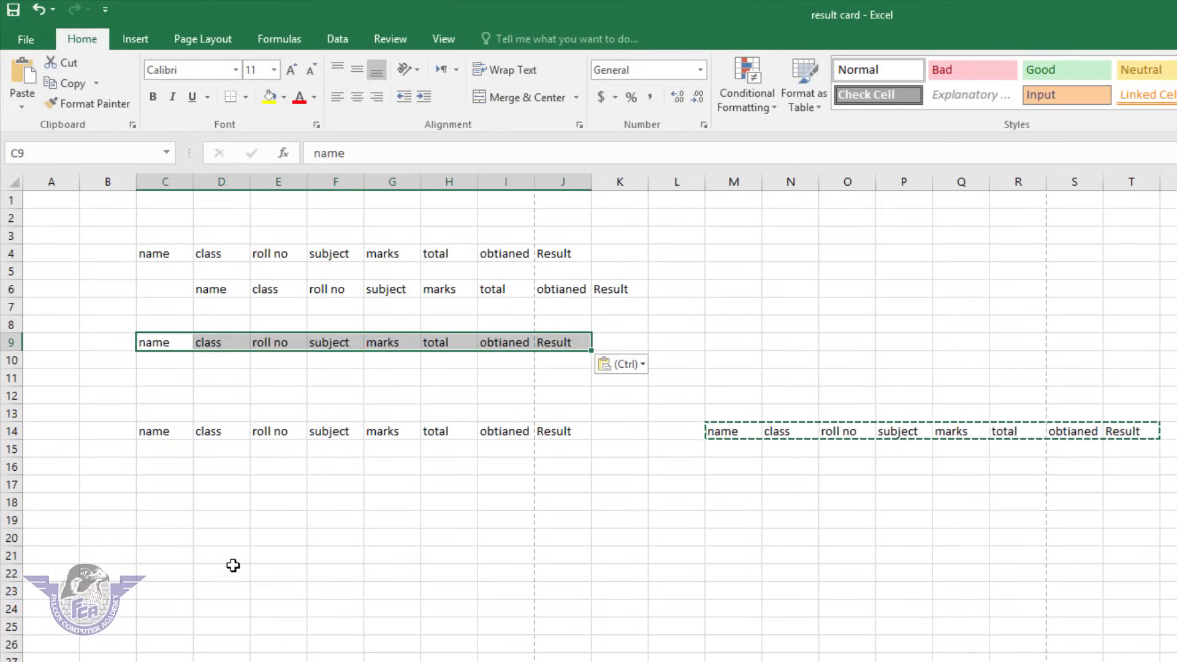
{"action": "left_click", "coordinate": [187, 526]}
{"action": "left_click", "coordinate": [23, 69]}
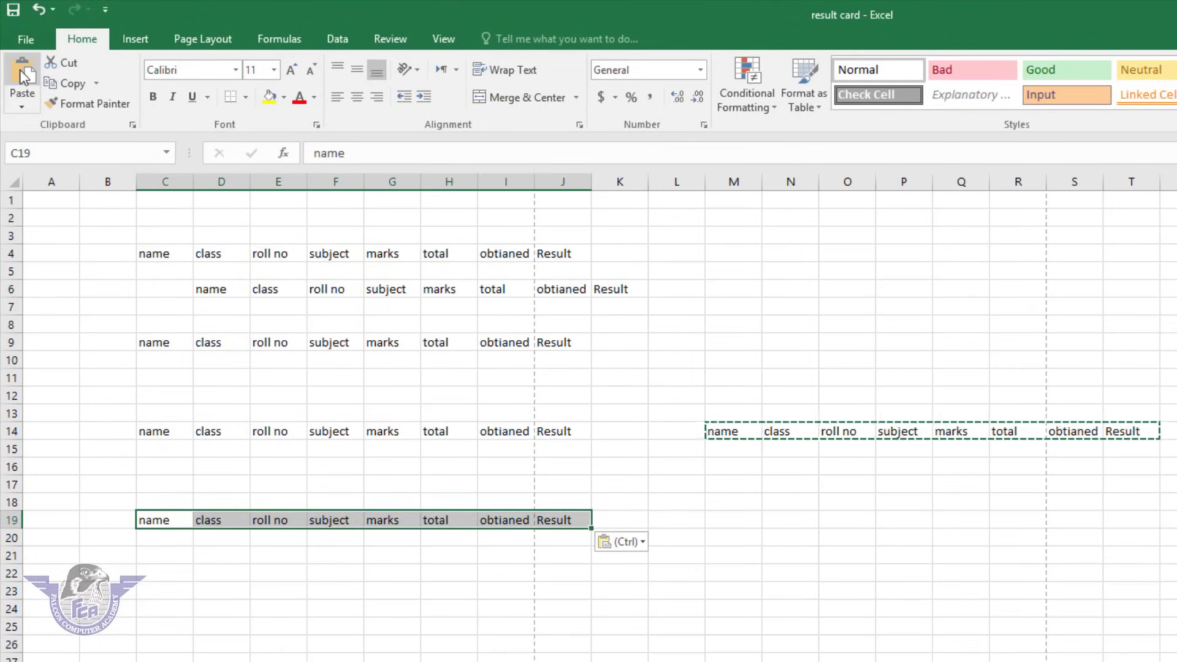
Type 'sdfsd' into cell G24.
{"action": "left_click", "coordinate": [371, 604]}
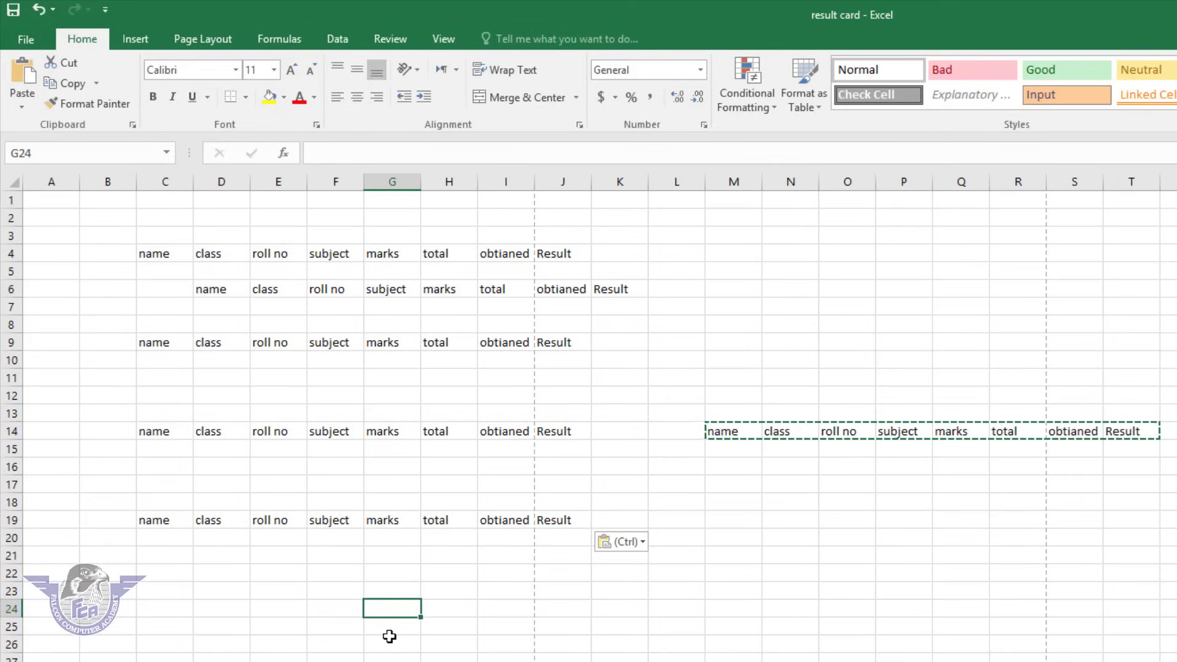
{"action": "type", "text": "sdfsd"}
{"action": "left_click", "coordinate": [315, 654]}
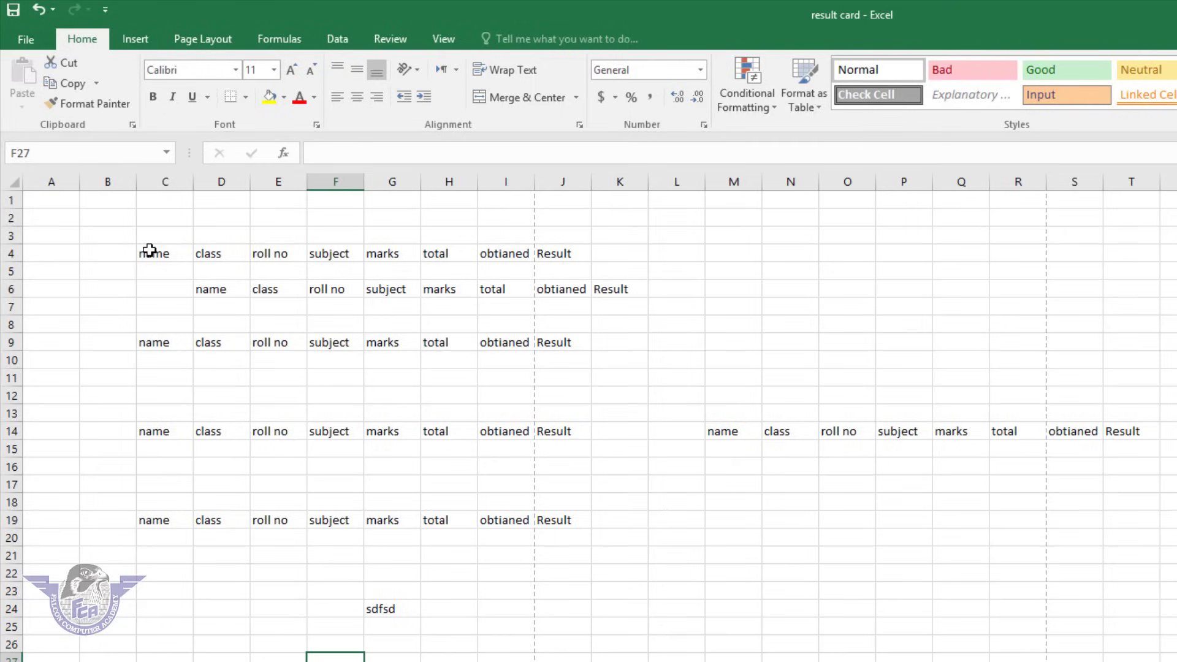
Copy the row 4 headers C4:J4 and paste them as a picture at M24.
{"action": "left_click_drag", "start_coordinate": [151, 253], "coordinate": [561, 248]}
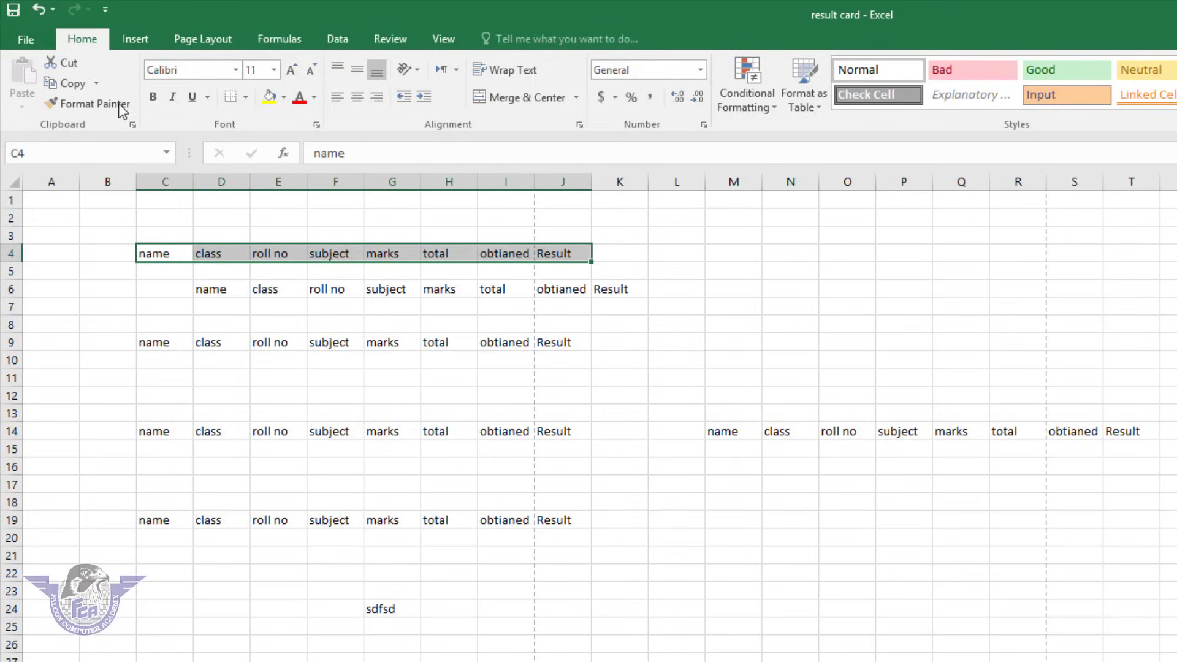
{"action": "left_click", "coordinate": [68, 85]}
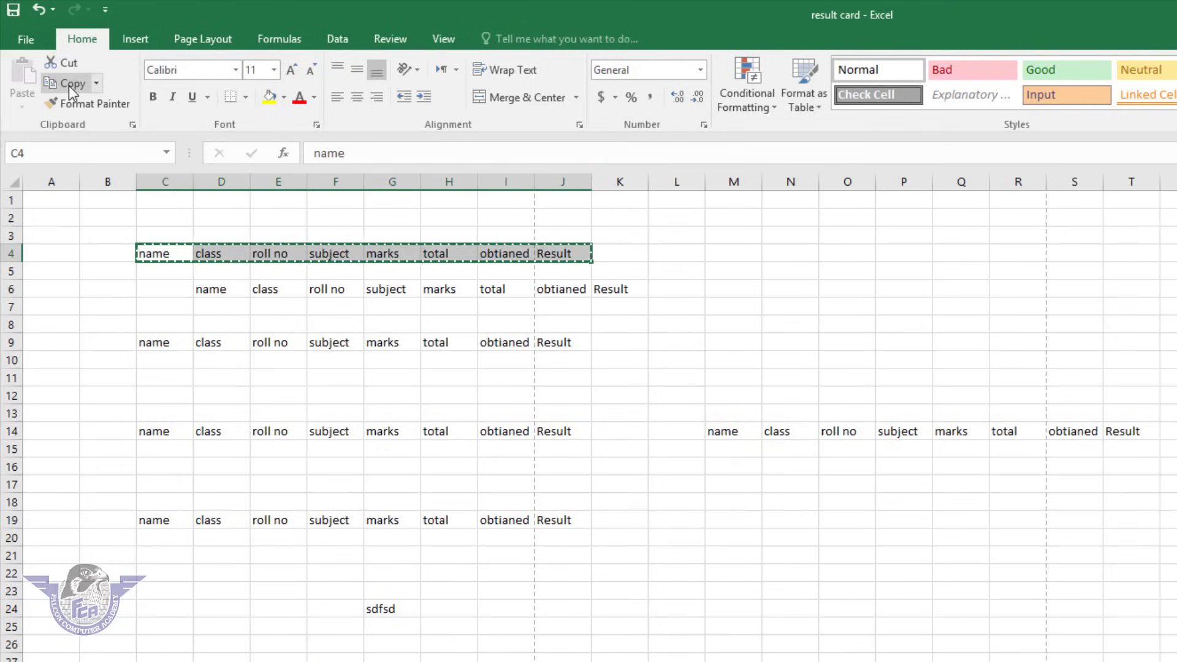
{"action": "left_click", "coordinate": [757, 610]}
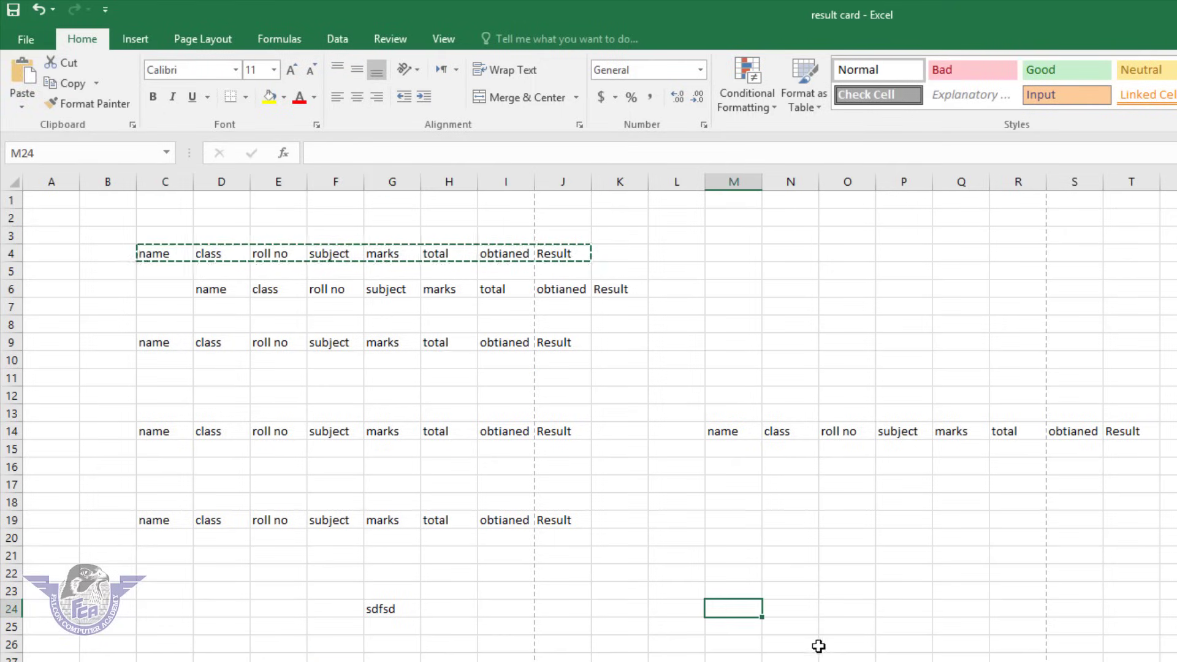
{"action": "left_click", "coordinate": [24, 107]}
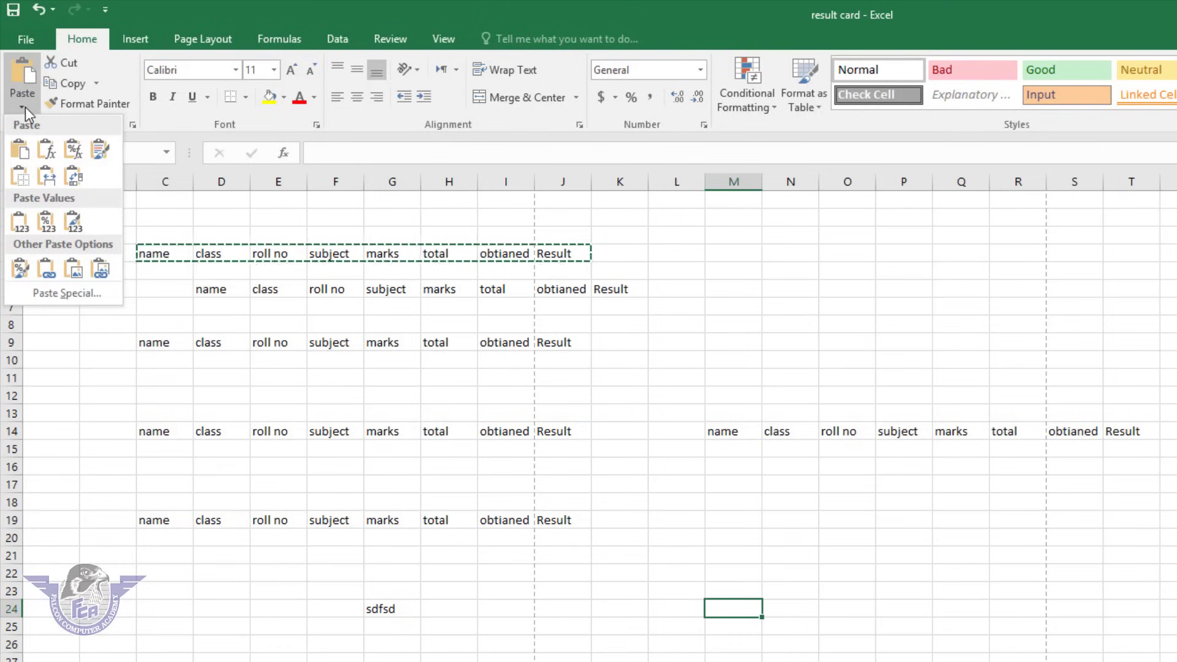
{"action": "left_click", "coordinate": [75, 272]}
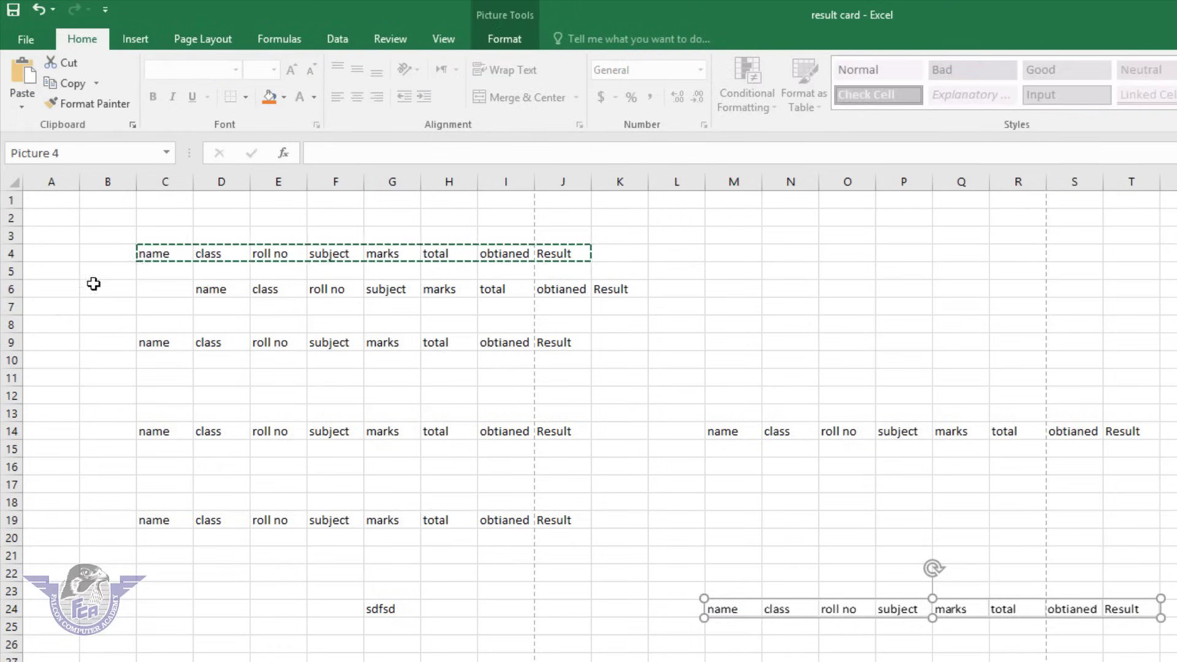
Move the header picture along row 24 so it spans L24:S24.
{"action": "key", "text": "Escape"}
{"action": "left_click_drag", "start_coordinate": [967, 611], "coordinate": [924, 613]}
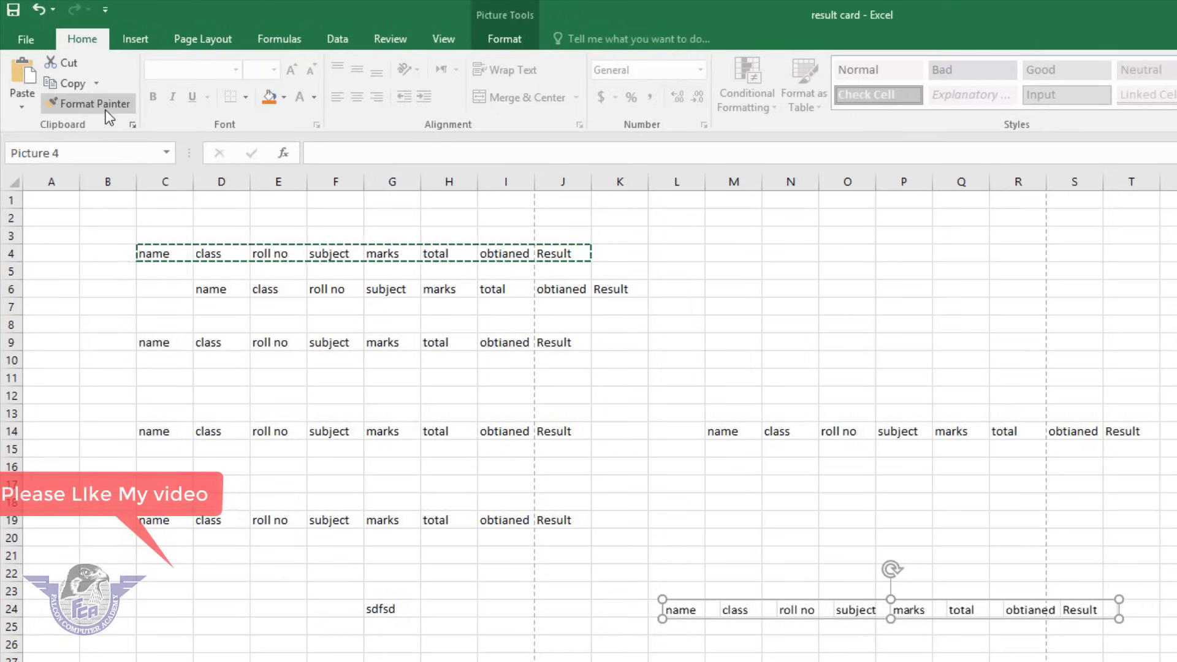
{"action": "left_click", "coordinate": [642, 471]}
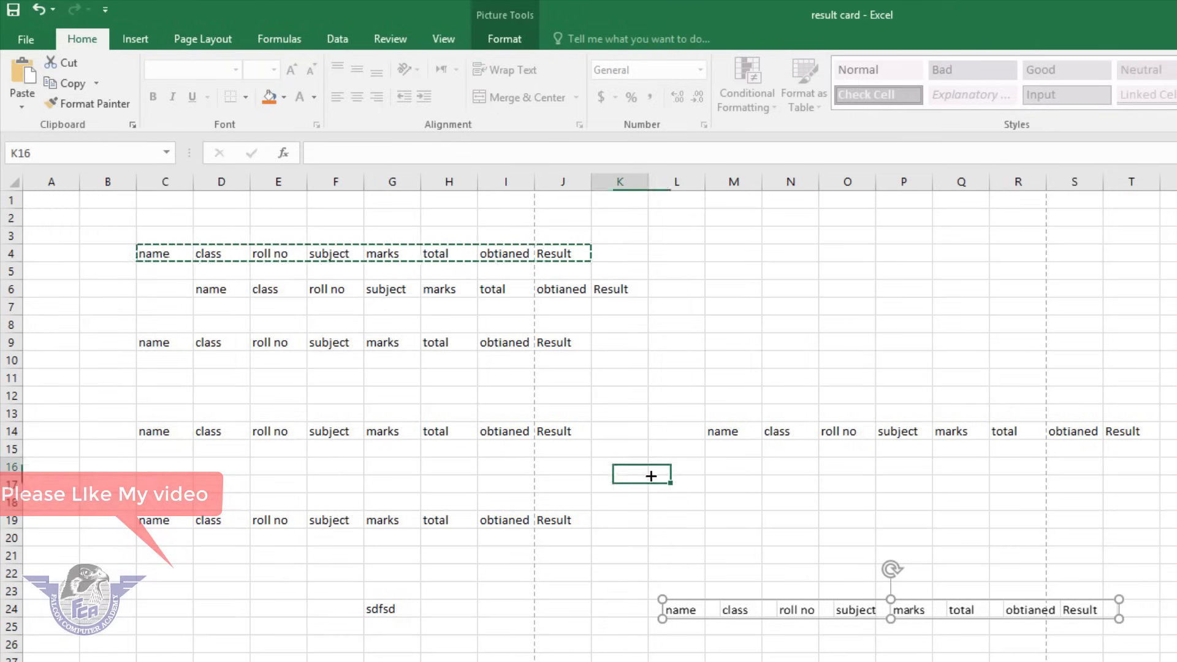
{"action": "left_click", "coordinate": [981, 610]}
{"action": "left_click_drag", "start_coordinate": [1176, 661], "coordinate": [37, 200]}
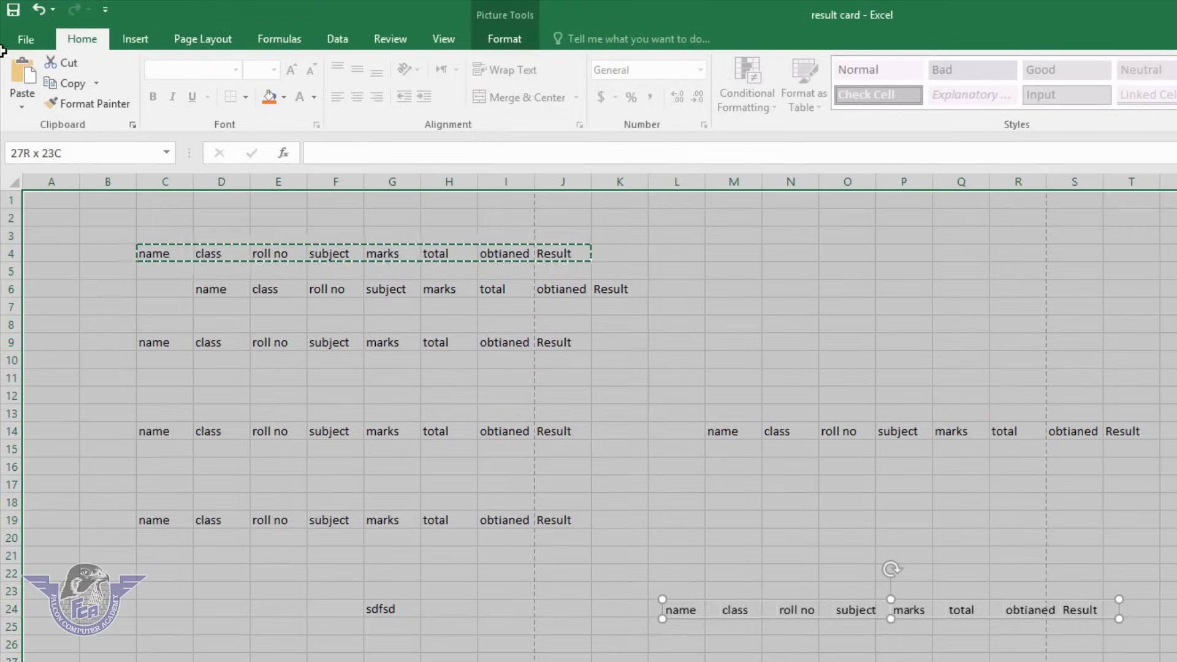
Clear the selected cells and delete the leftover header picture.
{"action": "key", "text": "Delete"}
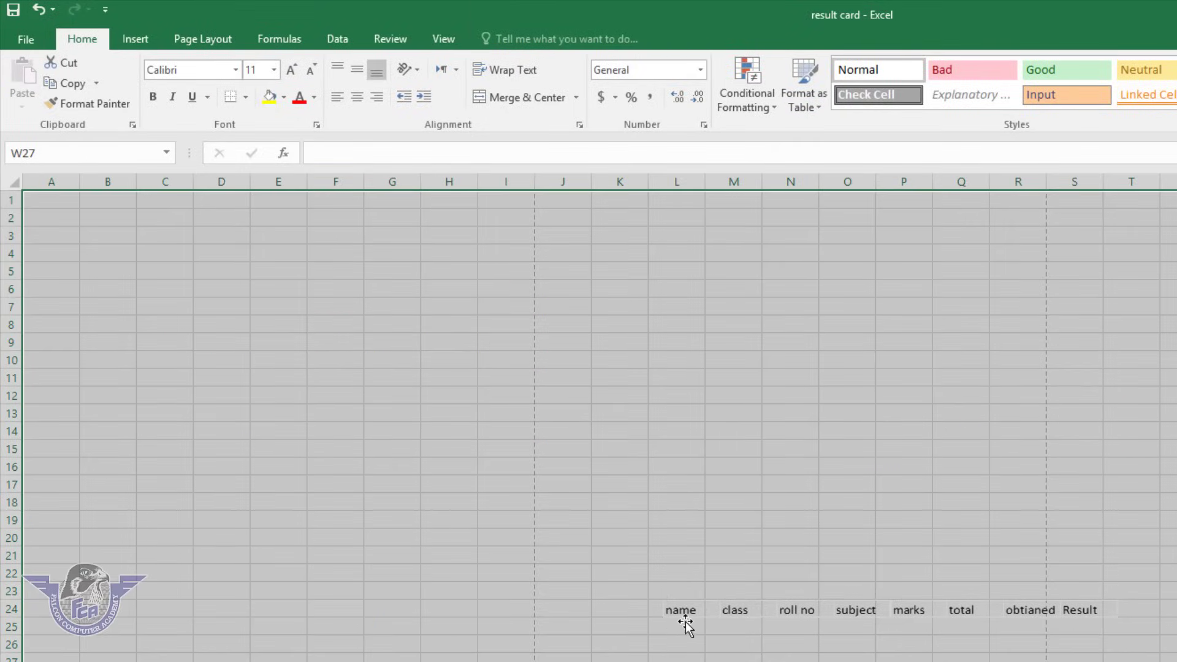
{"action": "left_click", "coordinate": [696, 613]}
{"action": "key", "text": "Delete"}
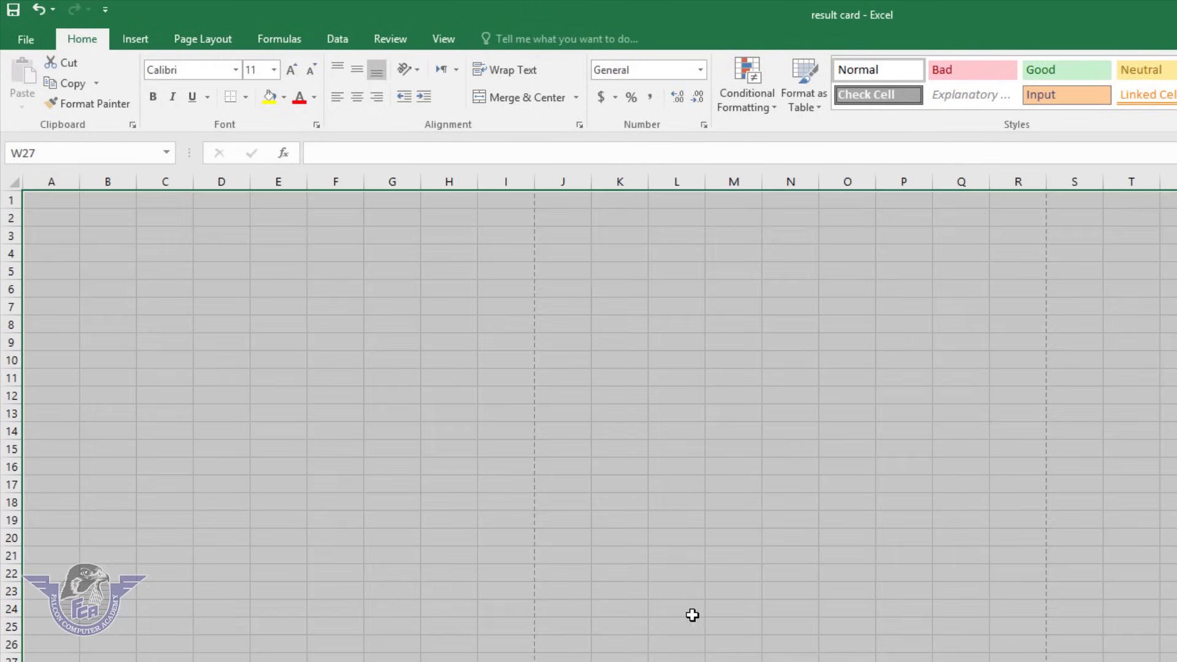
Enter Falcon in E11 and Academy in E16, then widen column E.
{"action": "left_click", "coordinate": [276, 384]}
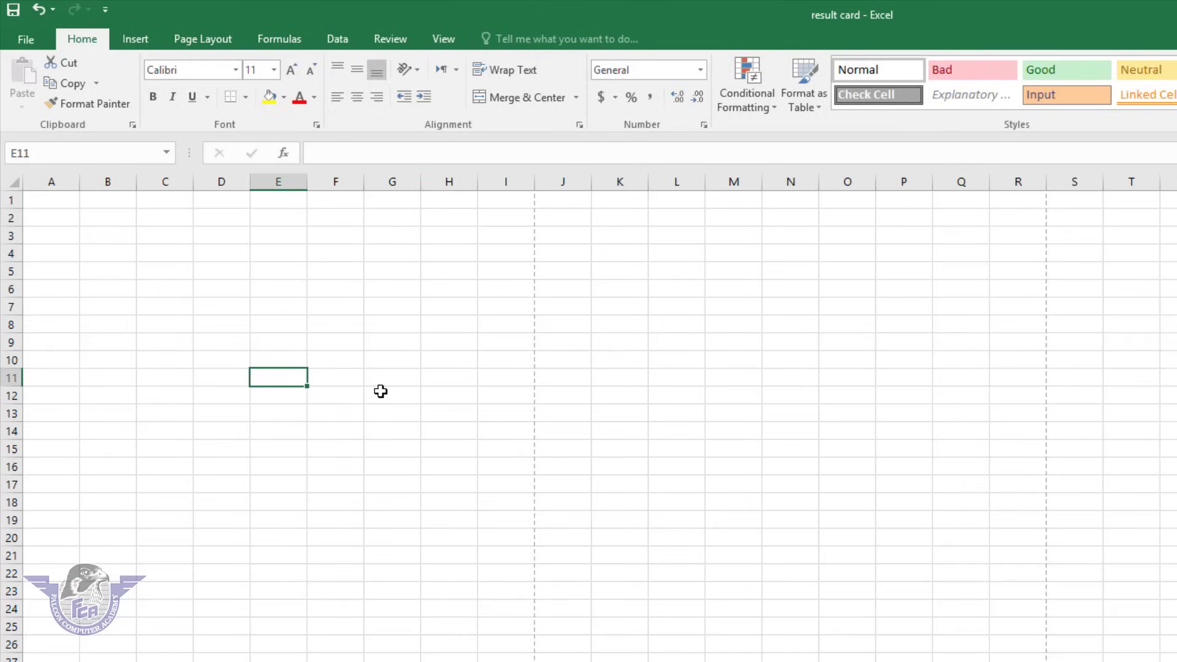
{"action": "type", "text": "Falcon"}
{"action": "key", "text": "Return"}
{"action": "key", "text": "Return"}
{"action": "key", "text": "Return"}
{"action": "key", "text": "Return"}
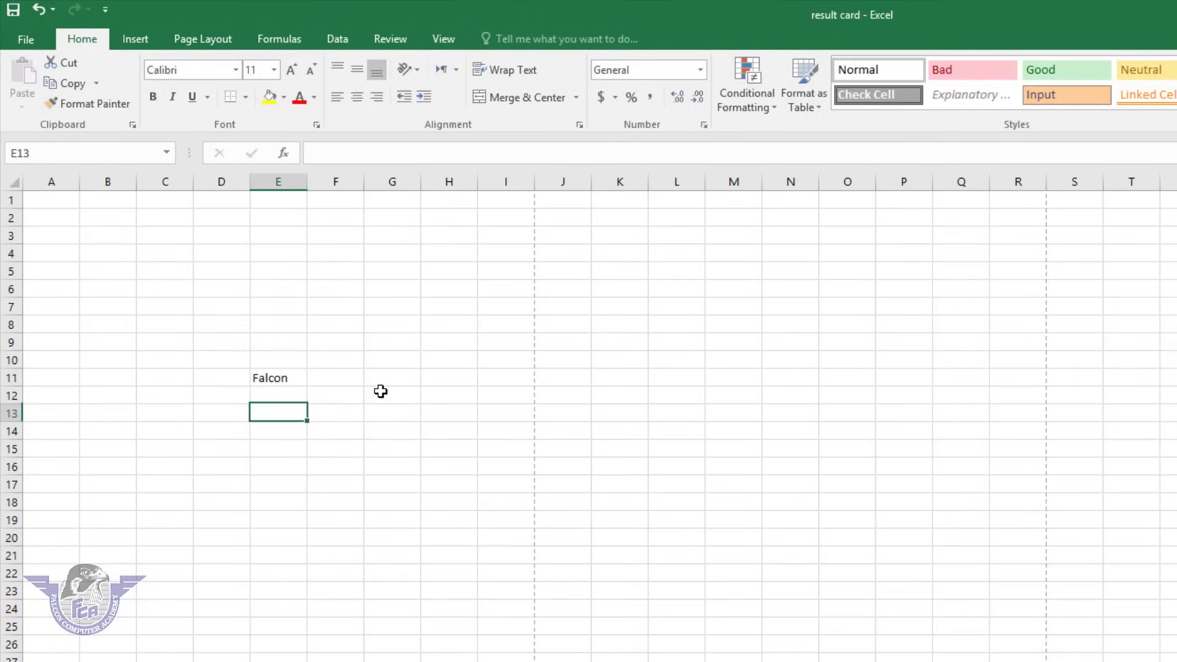
{"action": "key", "text": "Return"}
{"action": "type", "text": "Academy"}
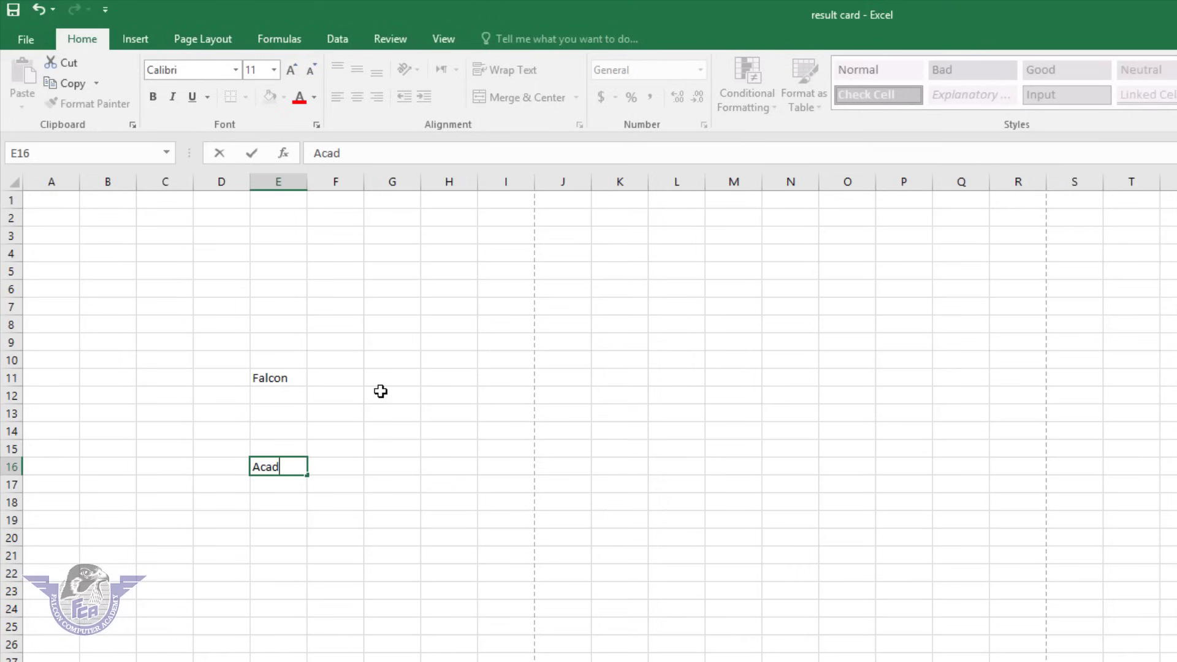
{"action": "left_click", "coordinate": [307, 178]}
{"action": "left_click_drag", "start_coordinate": [307, 181], "coordinate": [478, 236]}
{"action": "left_click_drag", "start_coordinate": [336, 378], "coordinate": [315, 467]}
{"action": "left_click", "coordinate": [344, 436]}
Make Falcon in E11 bold and underlined with all borders, yellow fill and red text.
{"action": "left_click", "coordinate": [294, 377]}
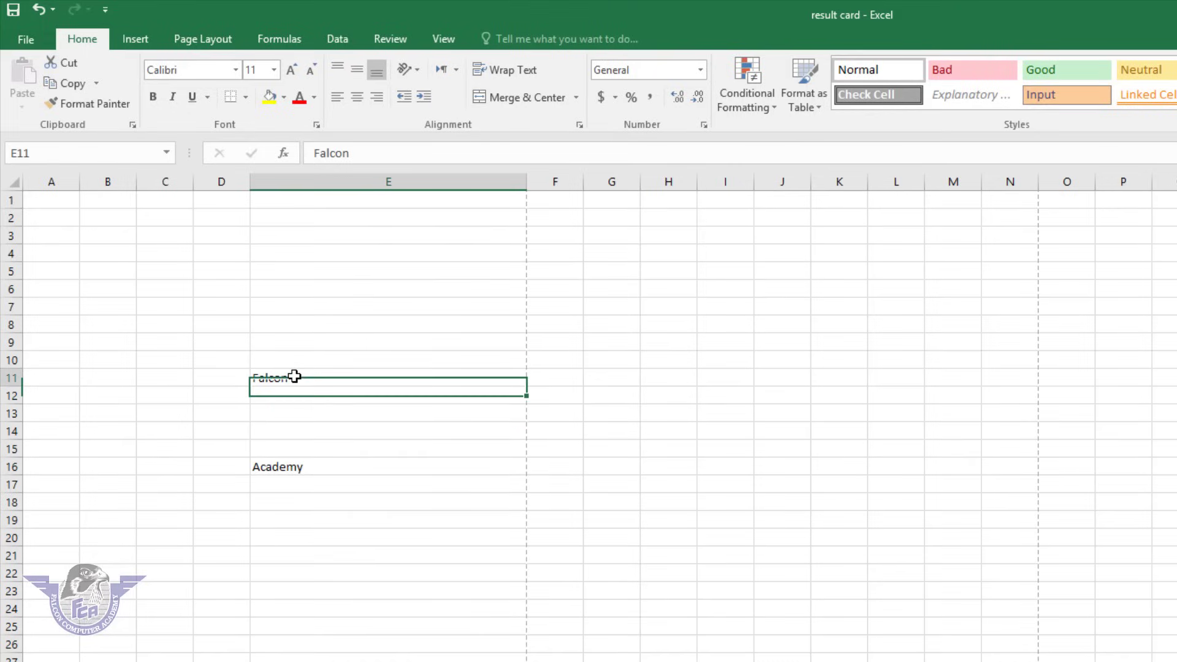
{"action": "left_click", "coordinate": [152, 97]}
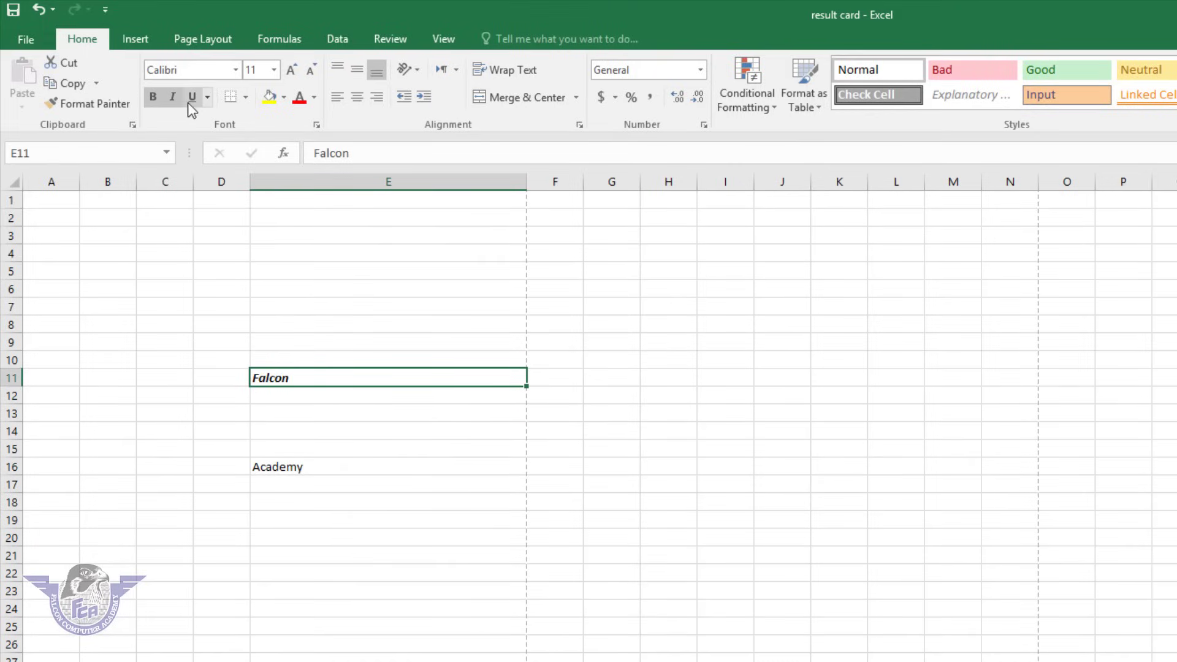
{"action": "left_click", "coordinate": [188, 102]}
{"action": "left_click", "coordinate": [249, 98]}
{"action": "left_click", "coordinate": [270, 248]}
{"action": "left_click", "coordinate": [270, 98]}
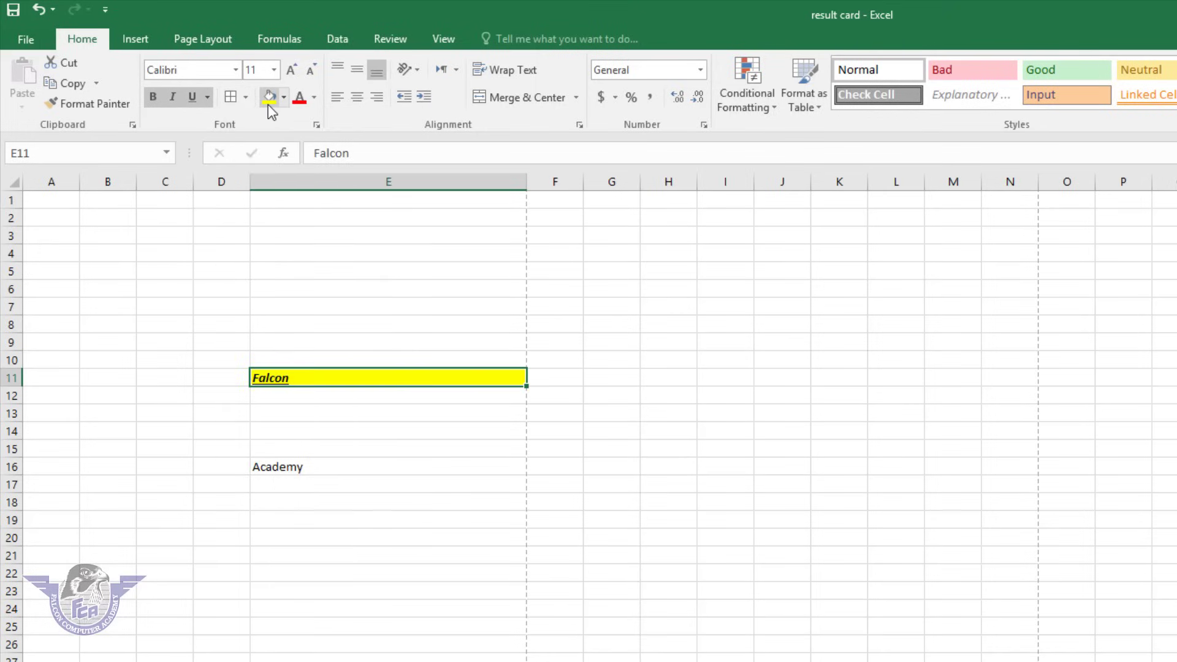
{"action": "left_click", "coordinate": [298, 98]}
Set Falcon to 72 pt AA Sameer Qamri and widen column E to fit.
{"action": "left_click", "coordinate": [293, 68]}
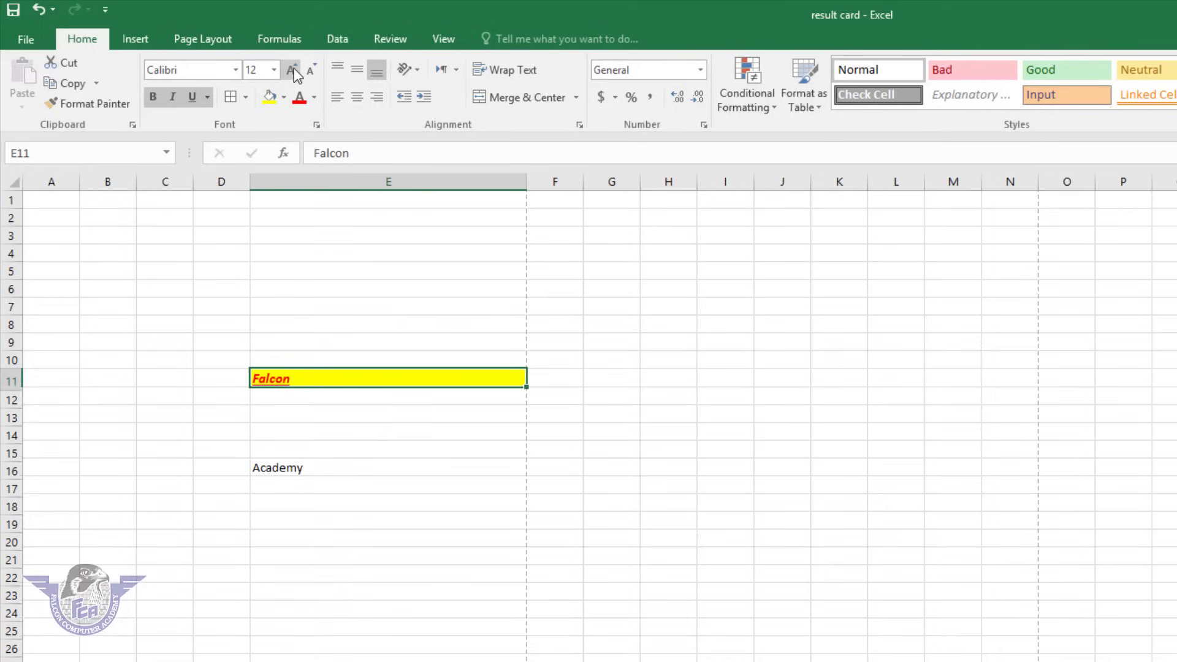
{"action": "left_click", "coordinate": [293, 68]}
{"action": "left_click", "coordinate": [293, 68]}
{"action": "left_click", "coordinate": [293, 68]}
{"action": "left_click", "coordinate": [293, 68]}
{"action": "left_click", "coordinate": [293, 68]}
{"action": "left_click", "coordinate": [293, 68]}
{"action": "left_click", "coordinate": [293, 68]}
{"action": "left_click", "coordinate": [293, 68]}
{"action": "left_click", "coordinate": [293, 68]}
{"action": "left_click", "coordinate": [292, 68]}
{"action": "left_click", "coordinate": [293, 68]}
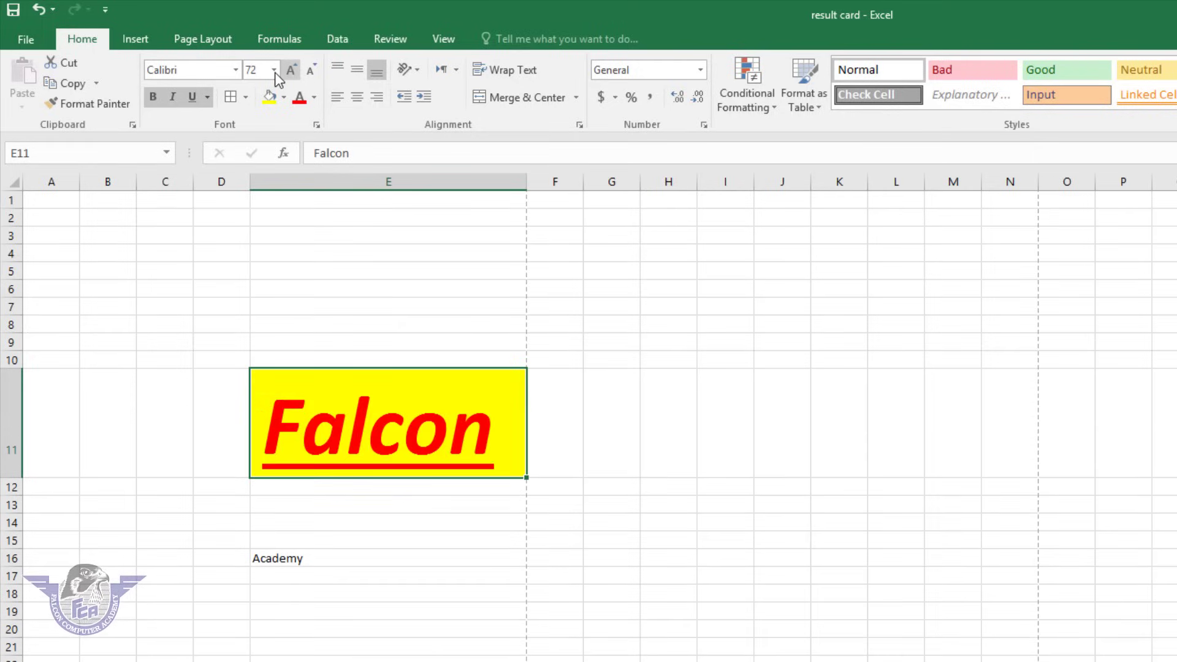
{"action": "left_click", "coordinate": [273, 69]}
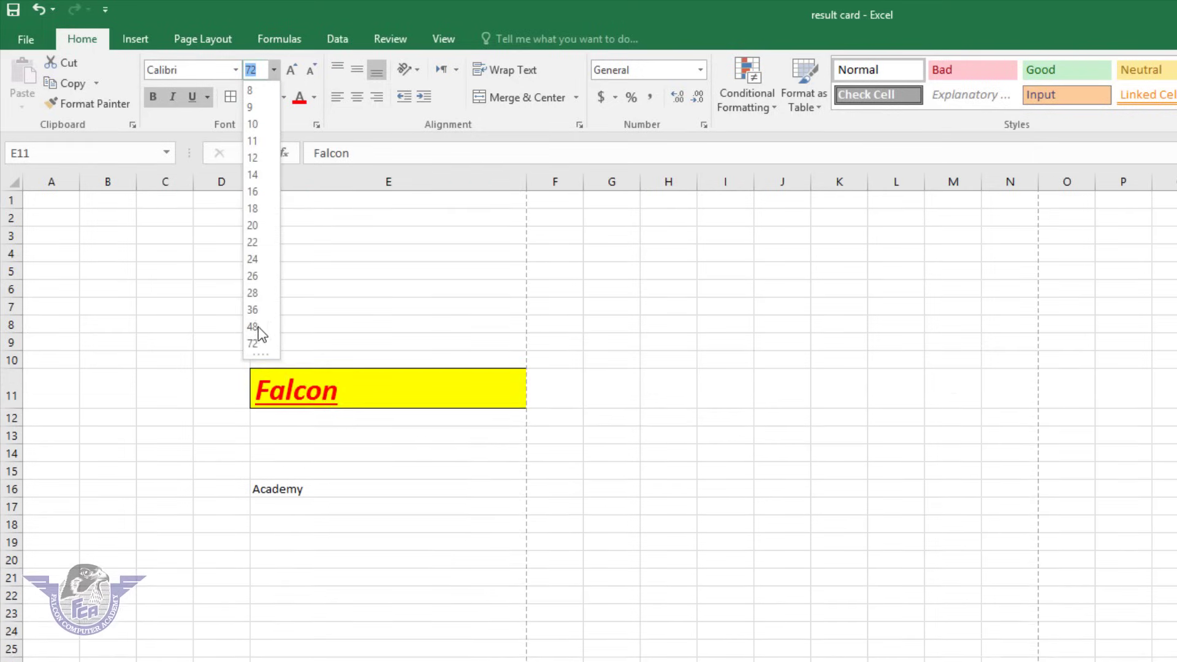
{"action": "left_click", "coordinate": [254, 342]}
{"action": "left_click", "coordinate": [234, 68]}
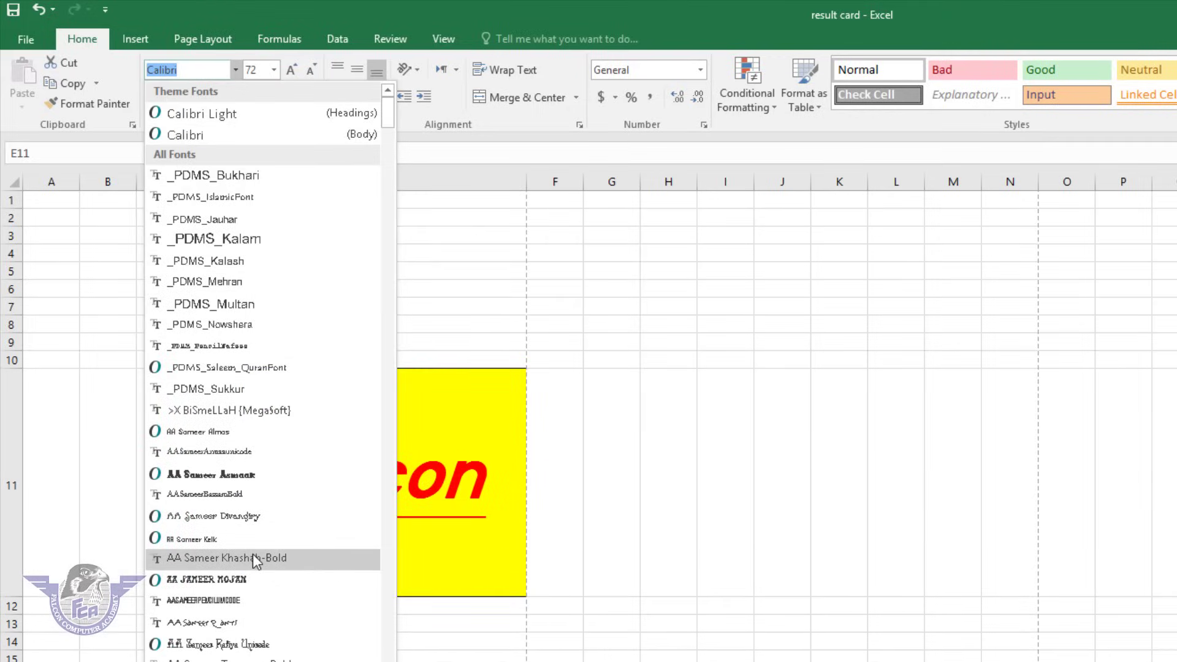
{"action": "left_click", "coordinate": [233, 622]}
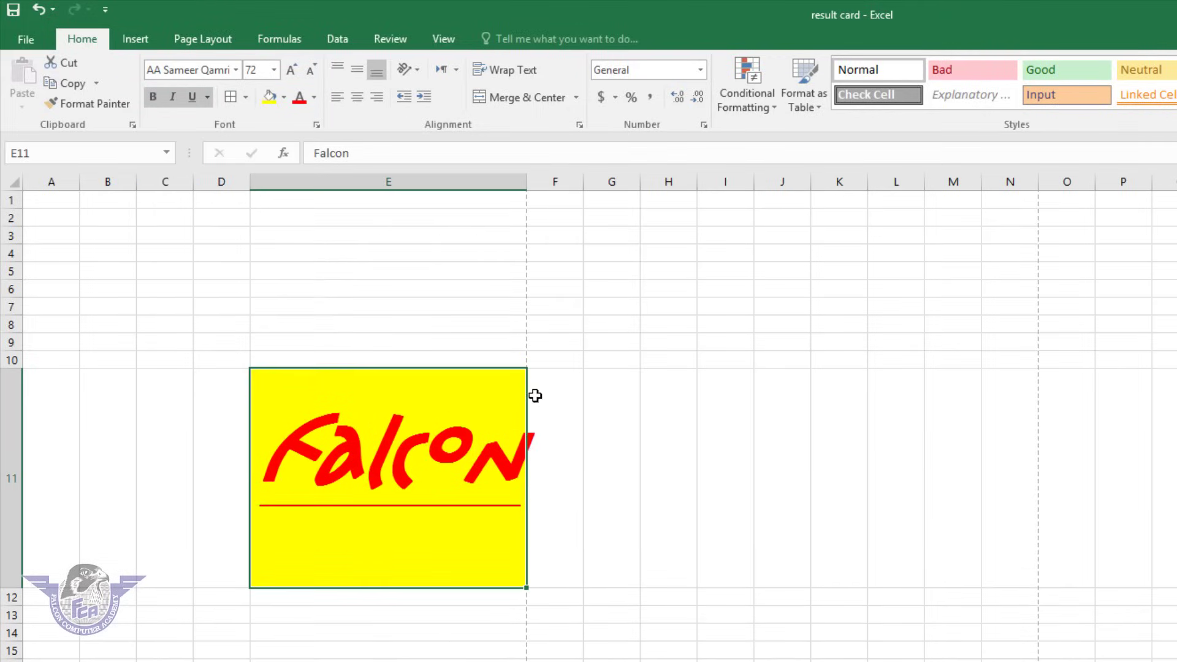
{"action": "left_click_drag", "start_coordinate": [527, 181], "coordinate": [658, 198]}
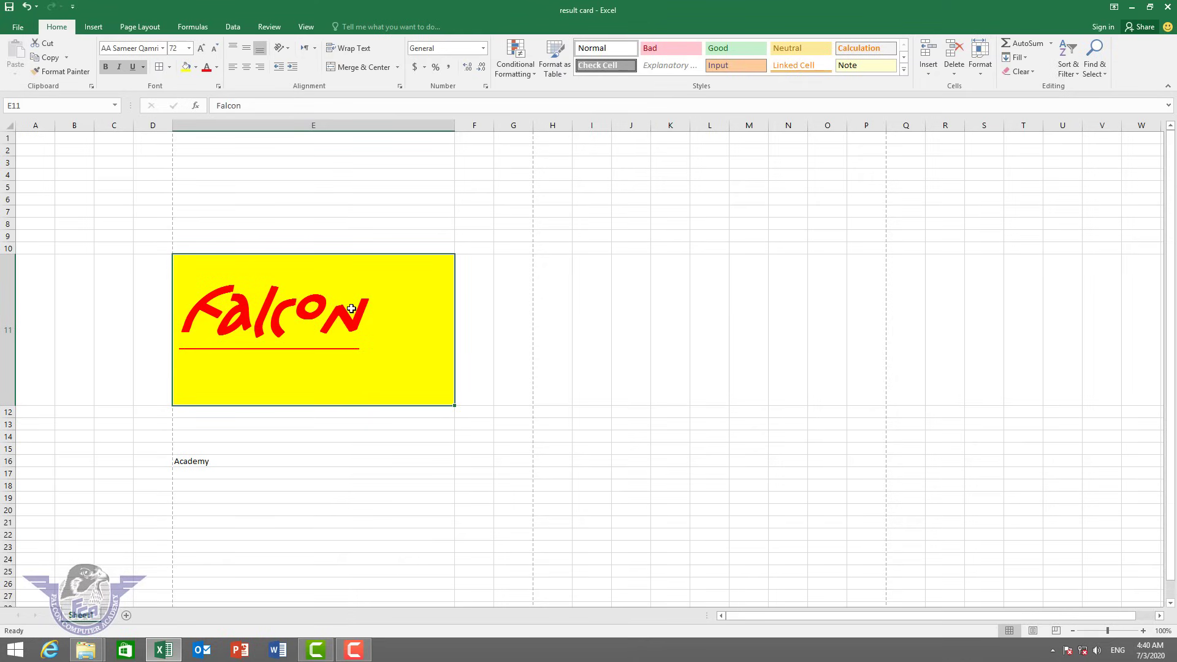
Copy E11's banner formatting onto Academy in E16 with the Format Painter.
{"action": "left_click", "coordinate": [465, 346]}
{"action": "left_click", "coordinate": [301, 340]}
{"action": "left_click", "coordinate": [62, 71]}
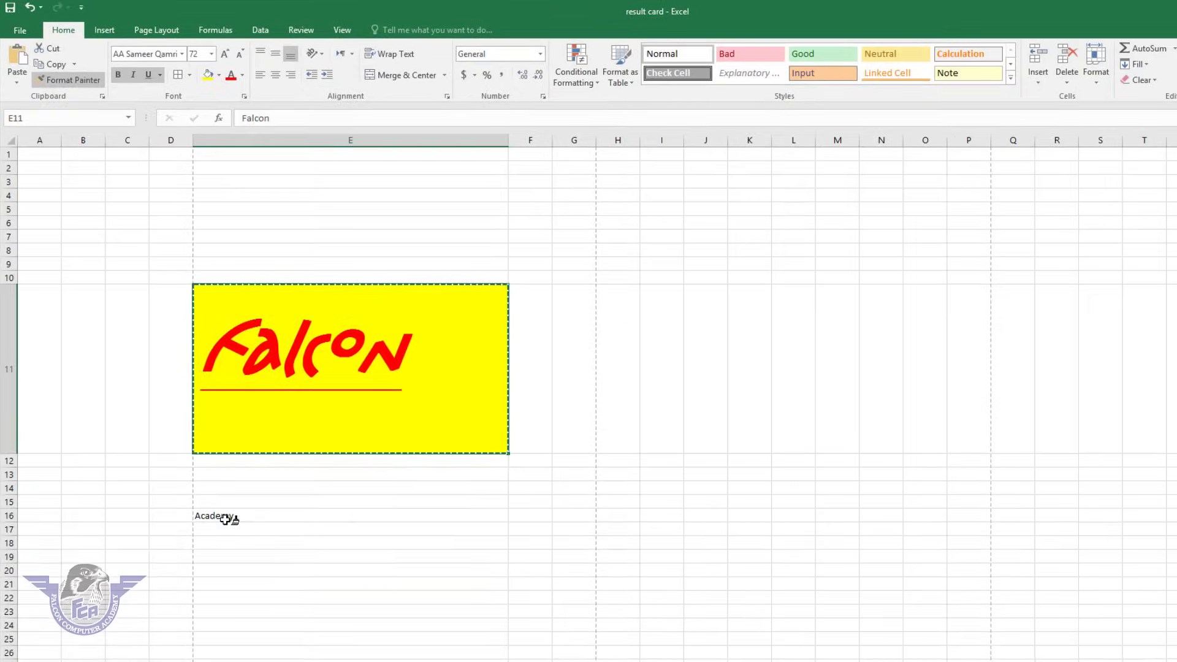
{"action": "left_click", "coordinate": [226, 516]}
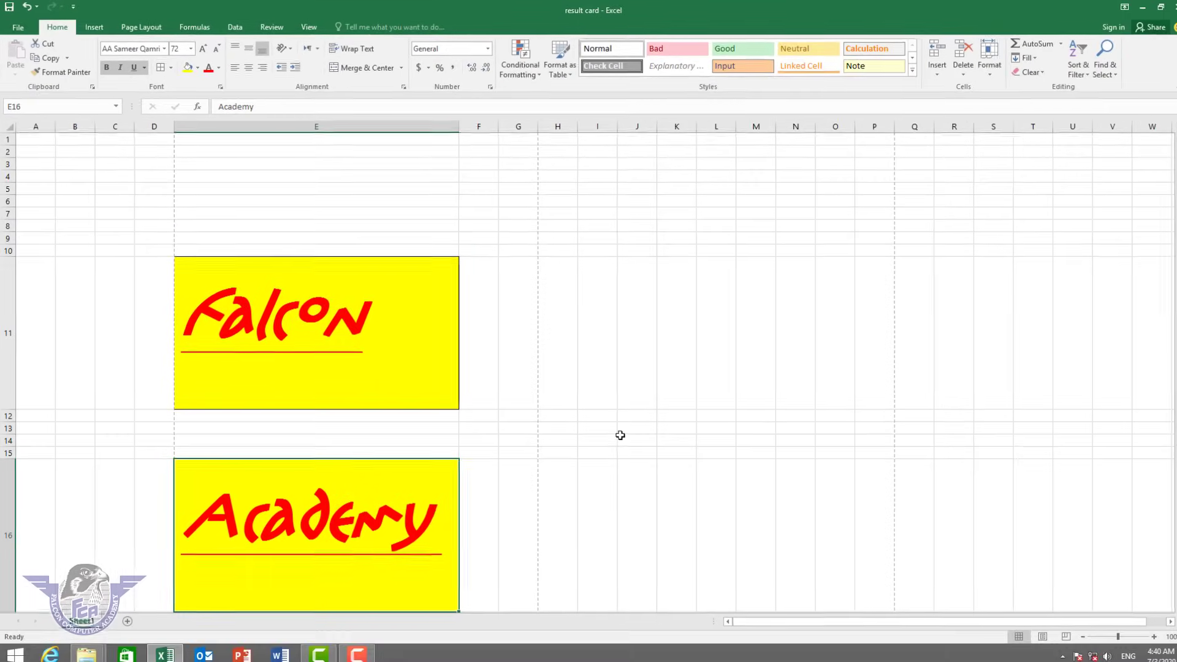
{"action": "left_click", "coordinate": [673, 477]}
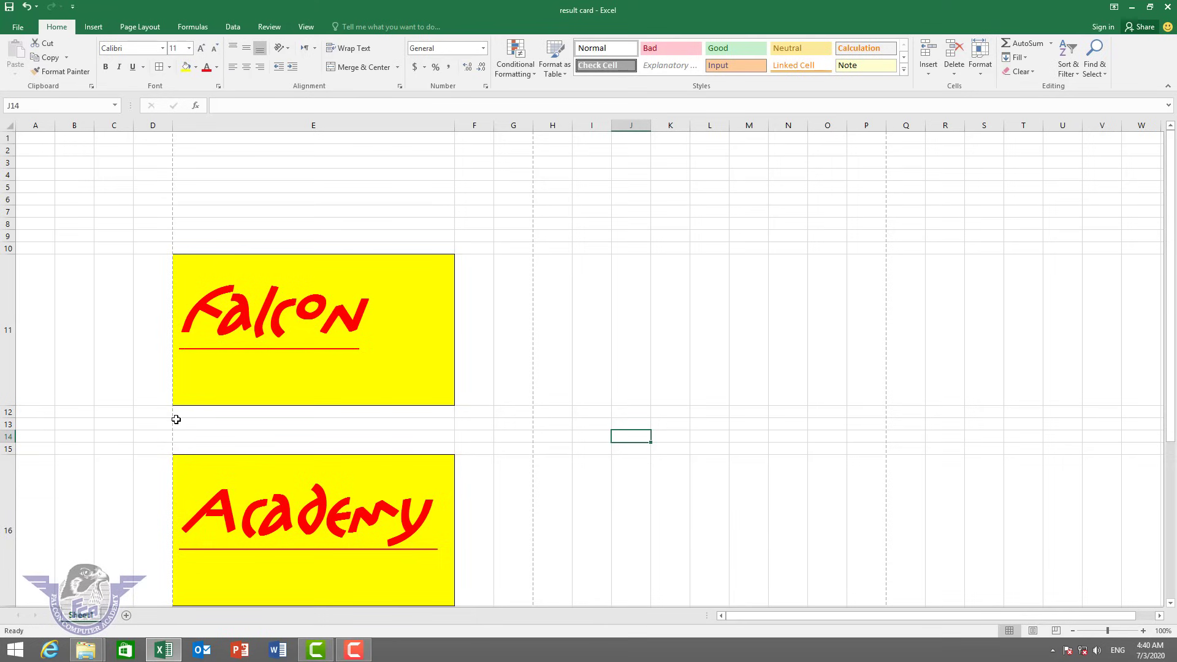
Apply All Borders to every cell in E1:G11.
{"action": "left_click_drag", "start_coordinate": [220, 140], "coordinate": [518, 256]}
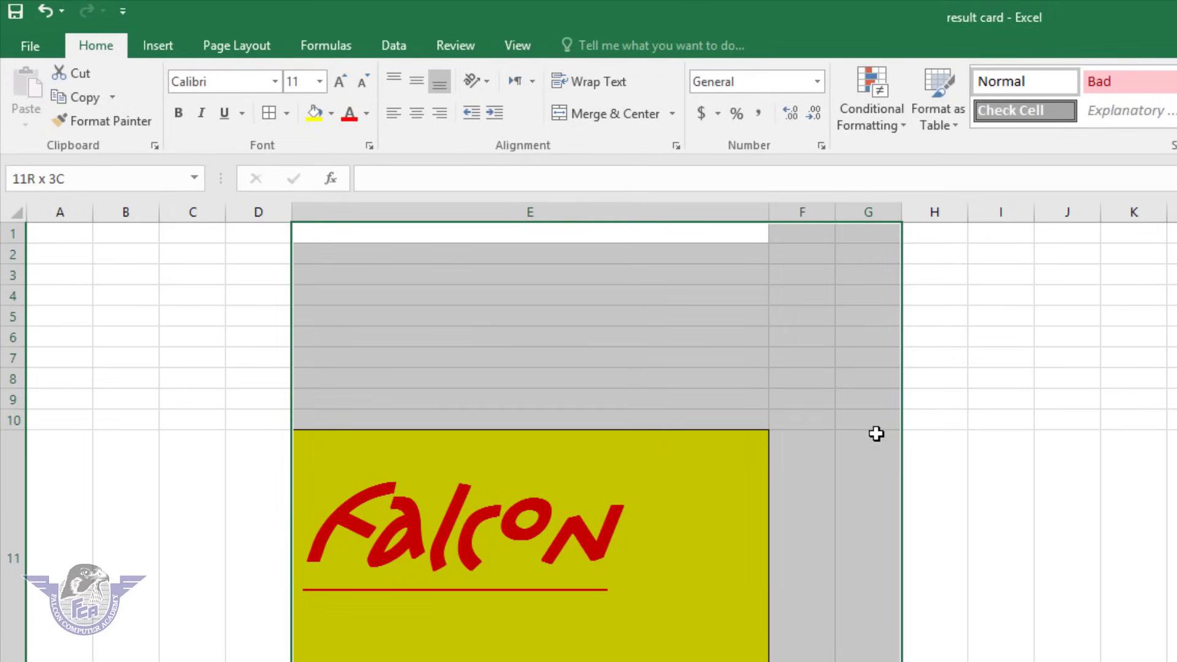
{"action": "left_click_drag", "start_coordinate": [875, 433], "coordinate": [876, 433]}
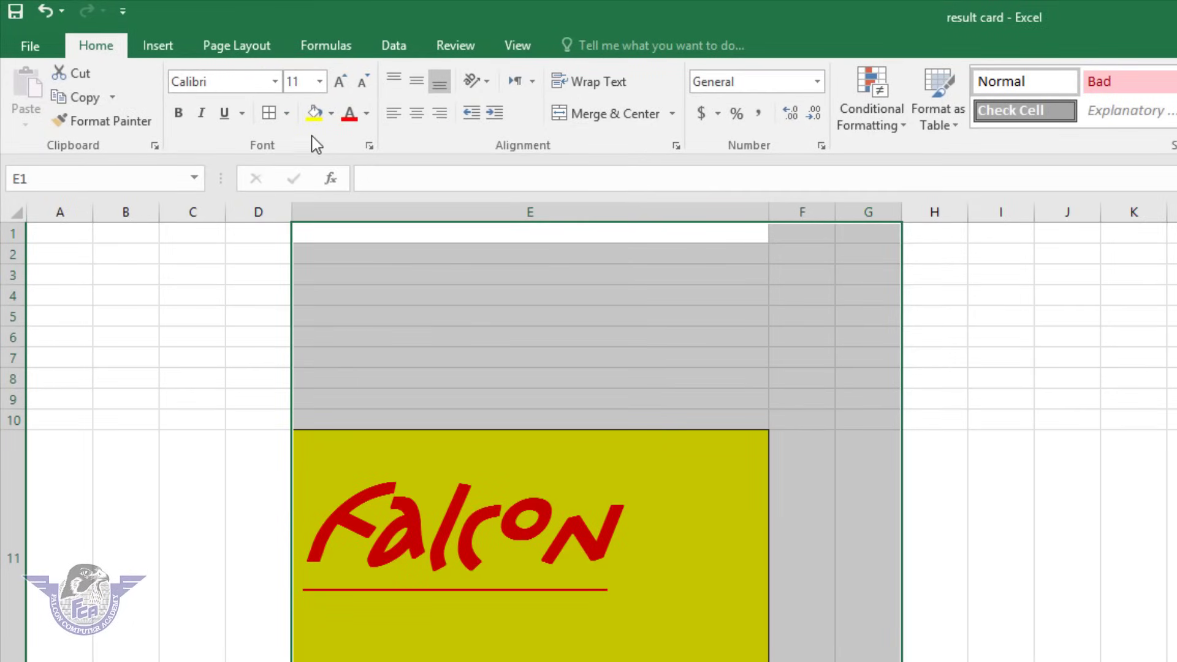
{"action": "left_click", "coordinate": [268, 118]}
{"action": "left_click", "coordinate": [707, 381]}
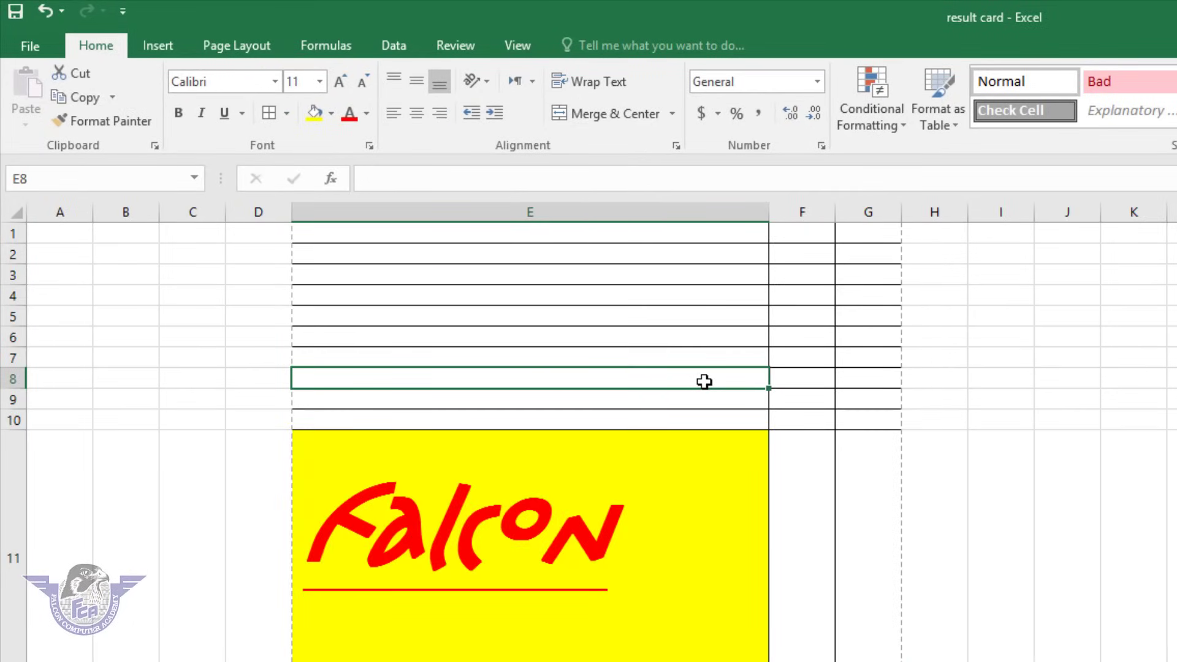
Check page 2 of the print preview, then return to the sheet.
{"action": "key", "text": "ctrl+p"}
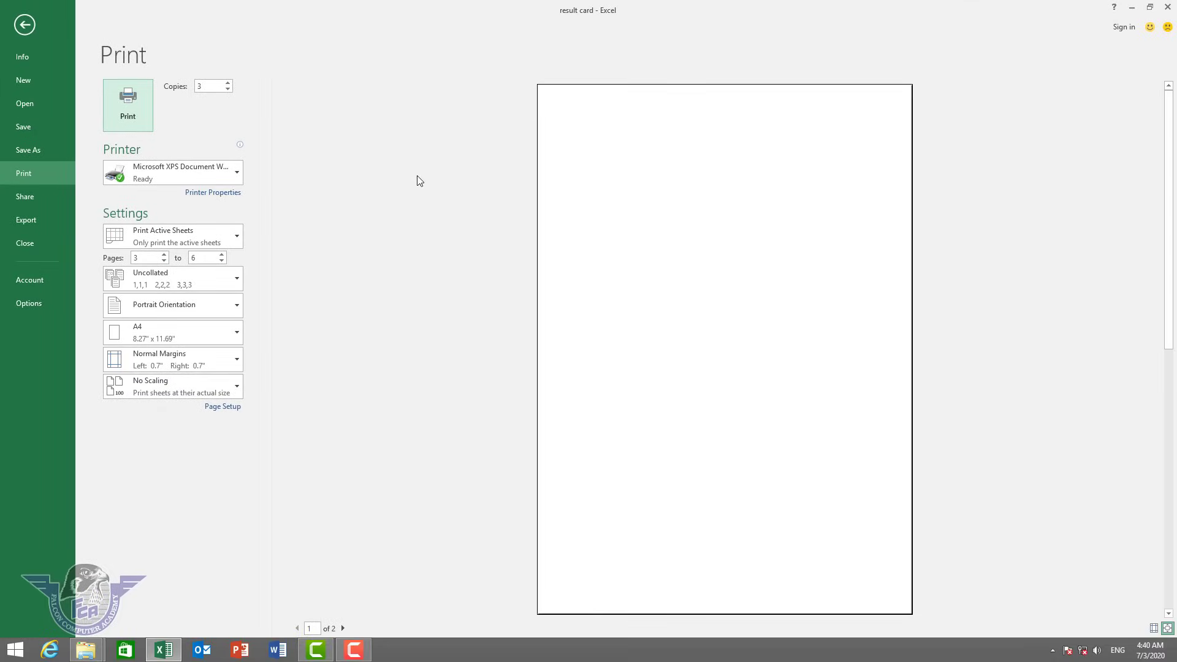
{"action": "left_click", "coordinate": [342, 629]}
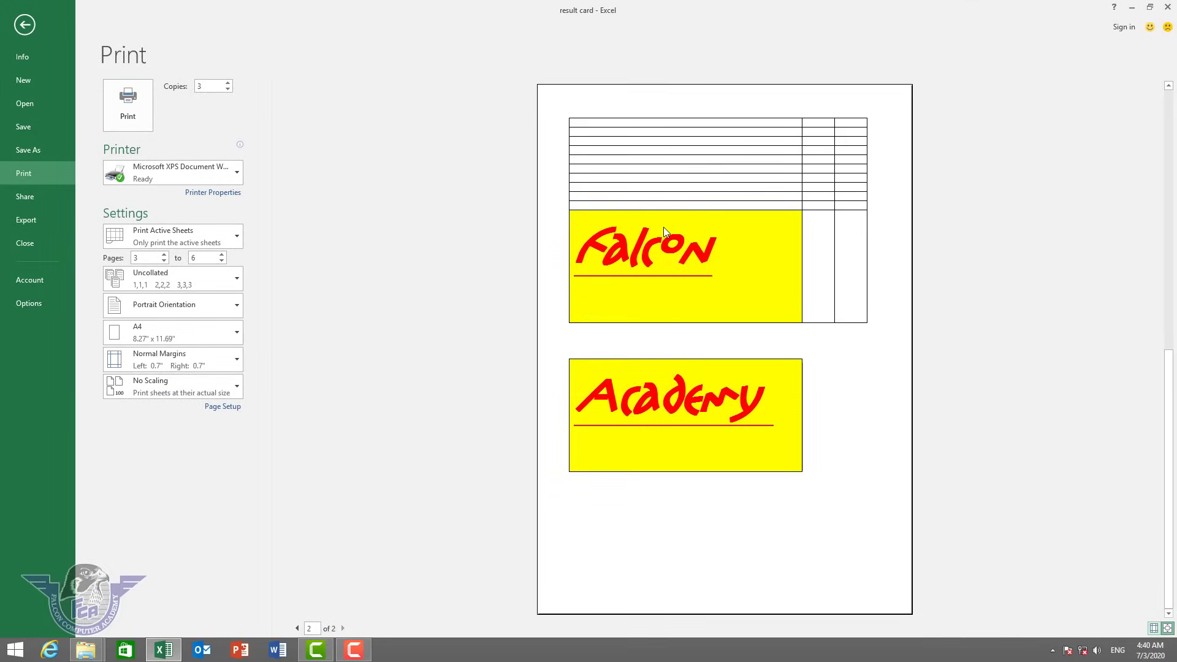
{"action": "key", "text": "Escape"}
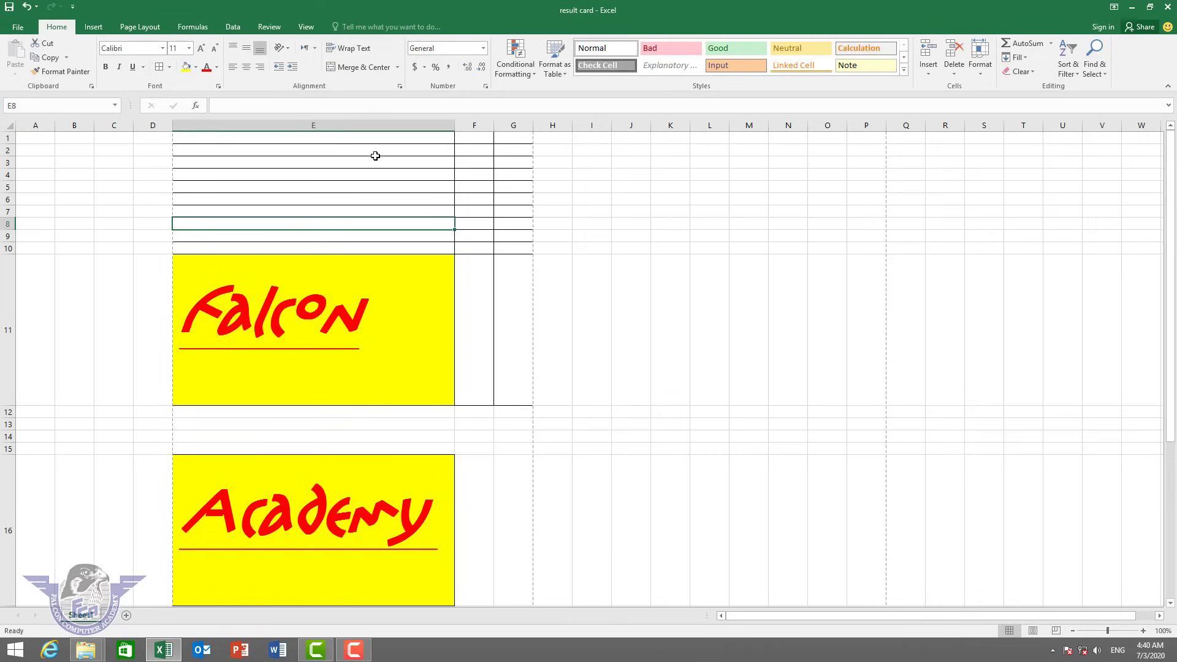
Fill A1:G1 yellow and keep Falcon in E11 at 72 pt after testing other sizes.
{"action": "left_click_drag", "start_coordinate": [34, 133], "coordinate": [501, 138]}
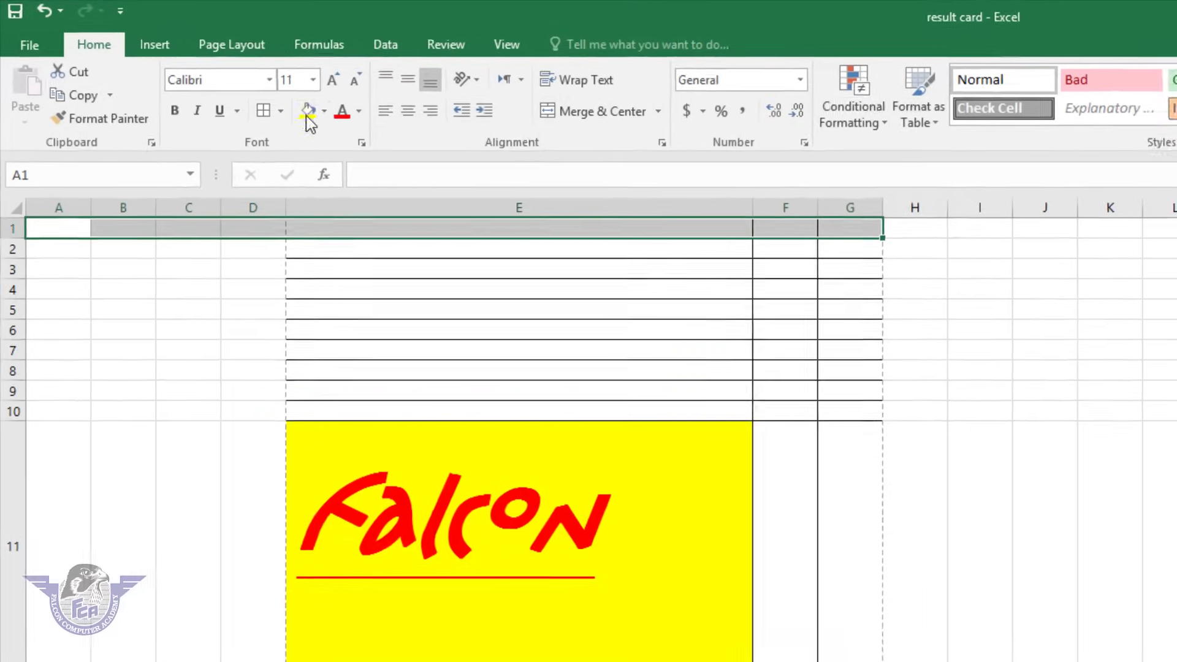
{"action": "left_click", "coordinate": [186, 67]}
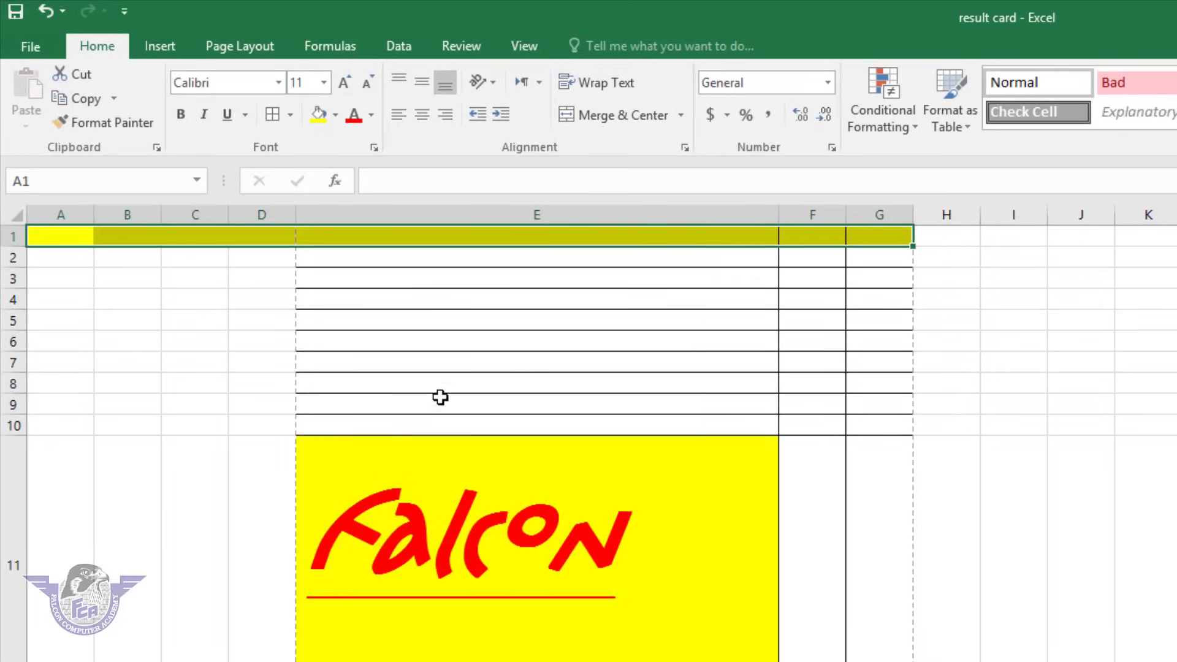
{"action": "left_click", "coordinate": [462, 494]}
{"action": "left_click", "coordinate": [367, 89]}
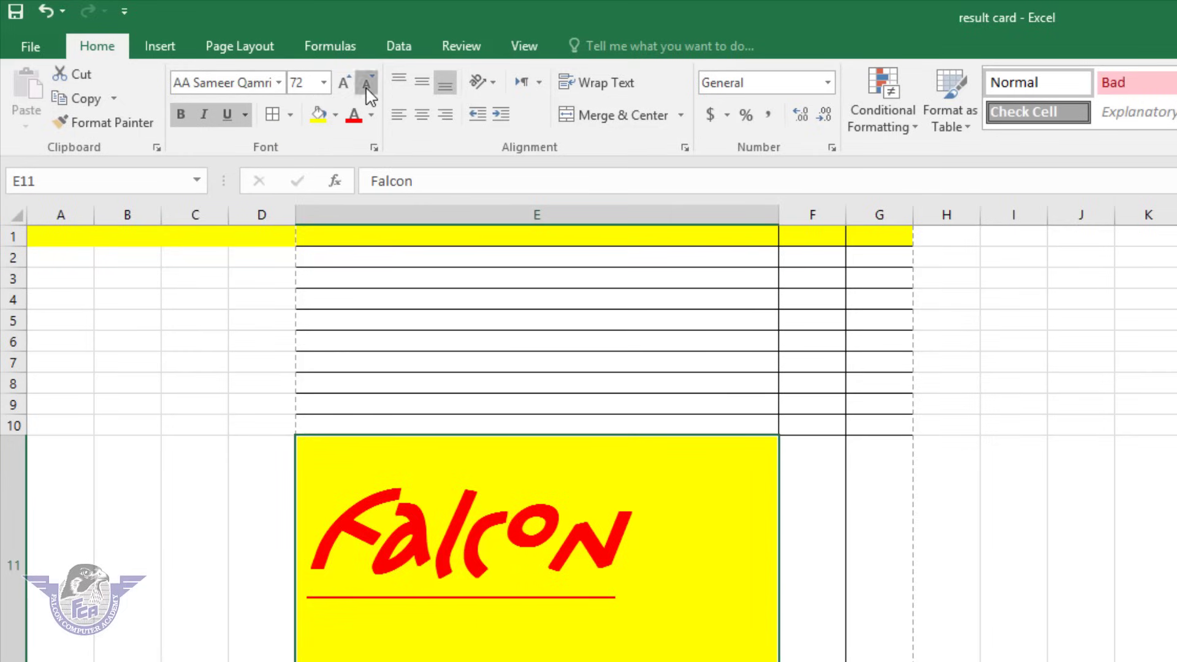
{"action": "left_click", "coordinate": [367, 89]}
{"action": "left_click", "coordinate": [367, 89]}
{"action": "left_click", "coordinate": [367, 89]}
{"action": "left_click", "coordinate": [367, 89]}
{"action": "left_click", "coordinate": [367, 89]}
{"action": "left_click", "coordinate": [367, 89]}
{"action": "left_click", "coordinate": [343, 82]}
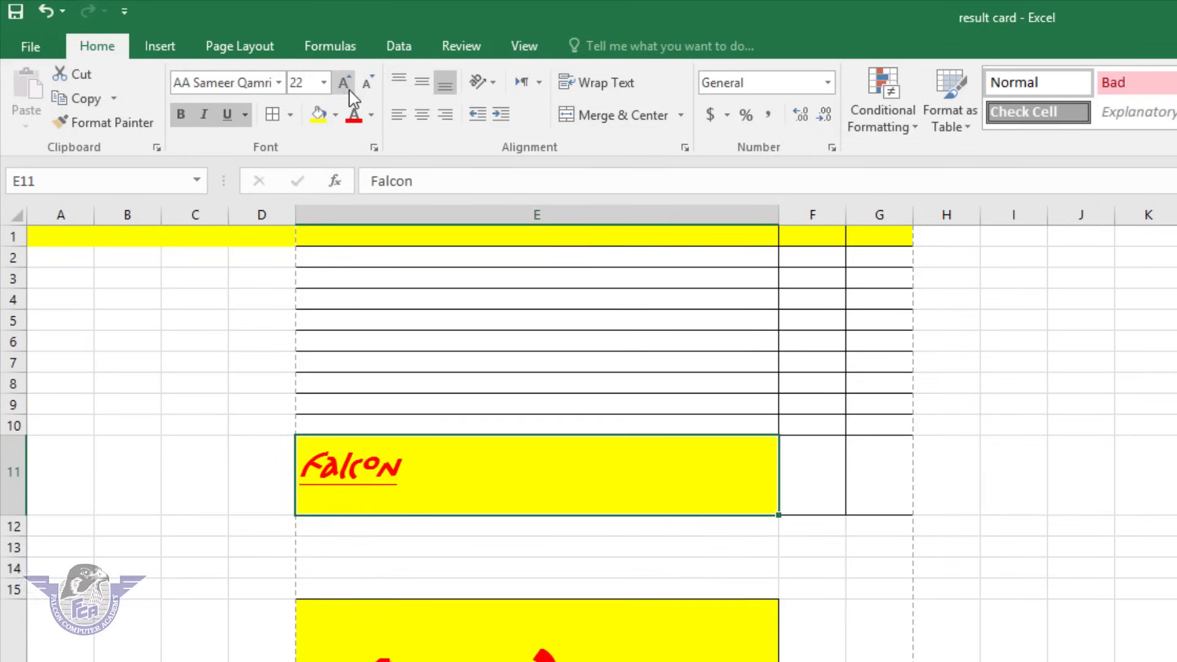
{"action": "left_click", "coordinate": [344, 82]}
{"action": "left_click", "coordinate": [343, 82]}
{"action": "left_click", "coordinate": [344, 82]}
{"action": "left_click", "coordinate": [344, 83]}
{"action": "left_click", "coordinate": [344, 82]}
{"action": "left_click", "coordinate": [343, 82]}
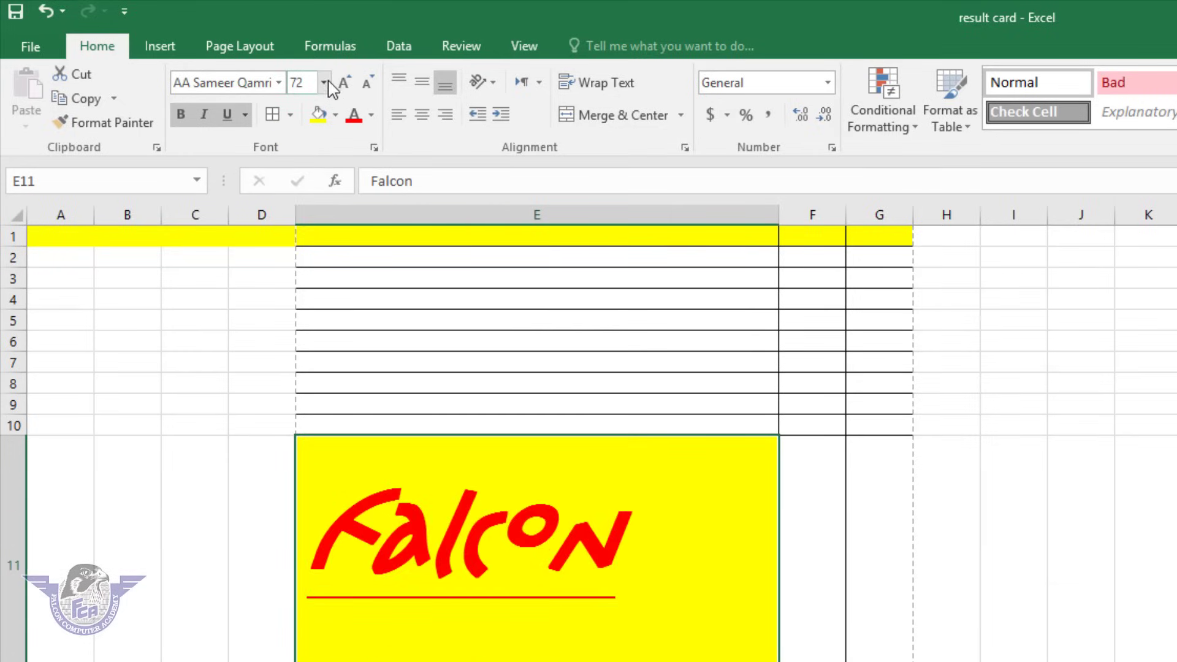
{"action": "left_click", "coordinate": [323, 82]}
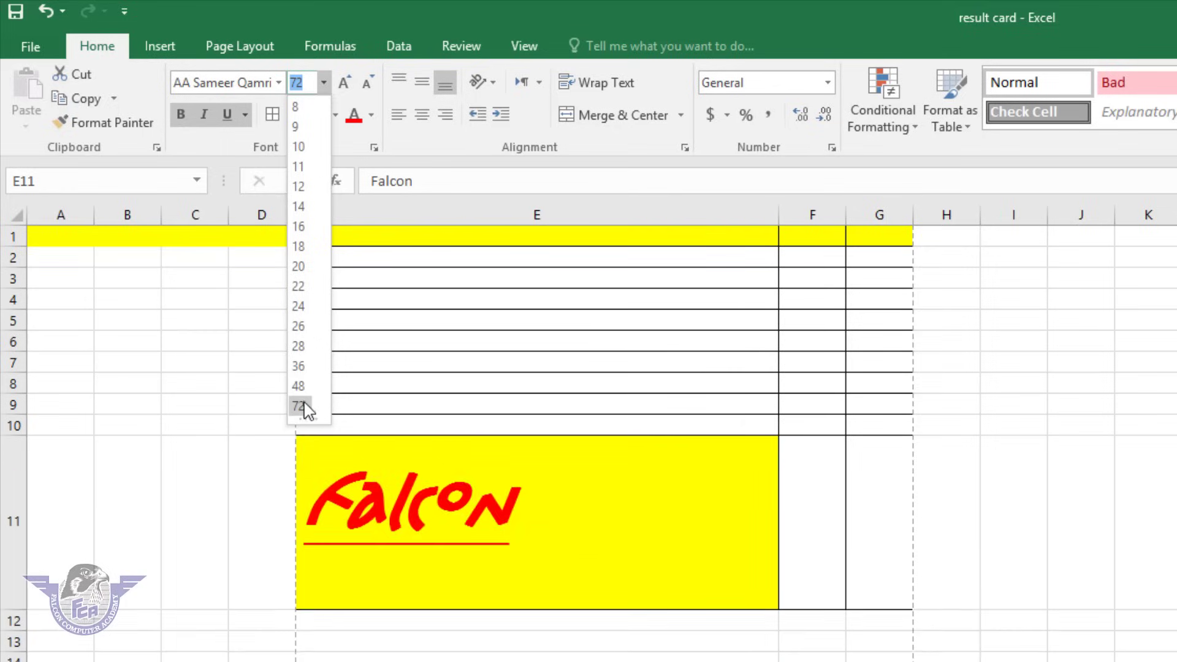
{"action": "left_click", "coordinate": [302, 405]}
Change Falcon's font to AA Sameer Asmai, then move to a blank sheet.
{"action": "left_click", "coordinate": [277, 83]}
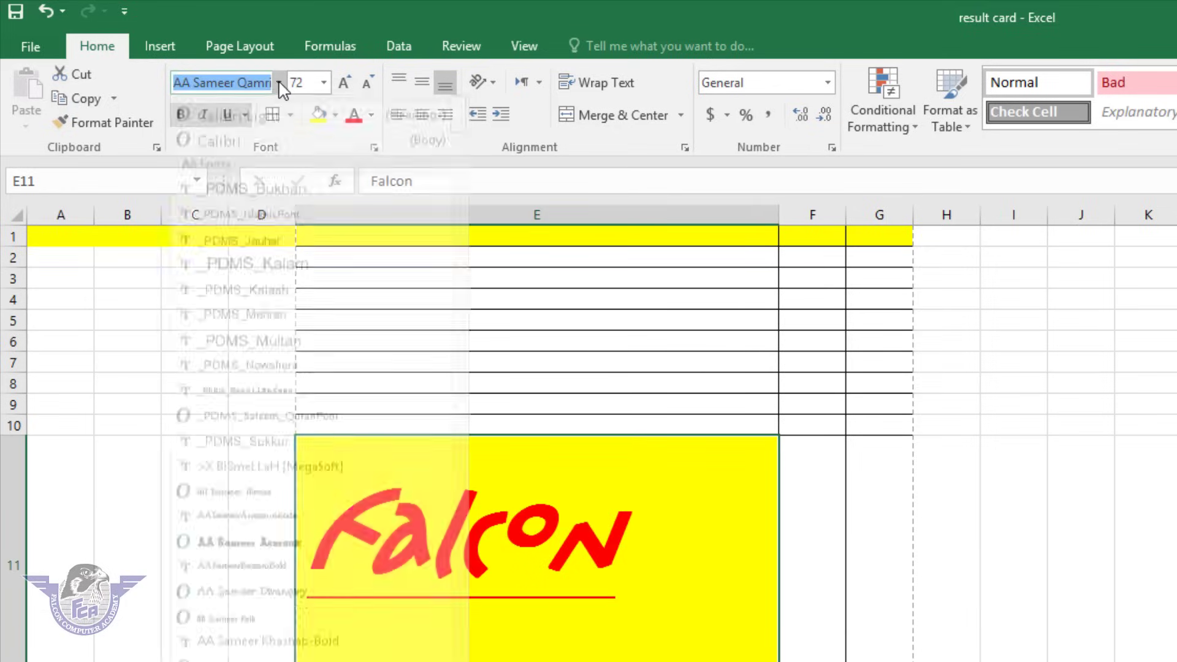
{"action": "left_click", "coordinate": [270, 557]}
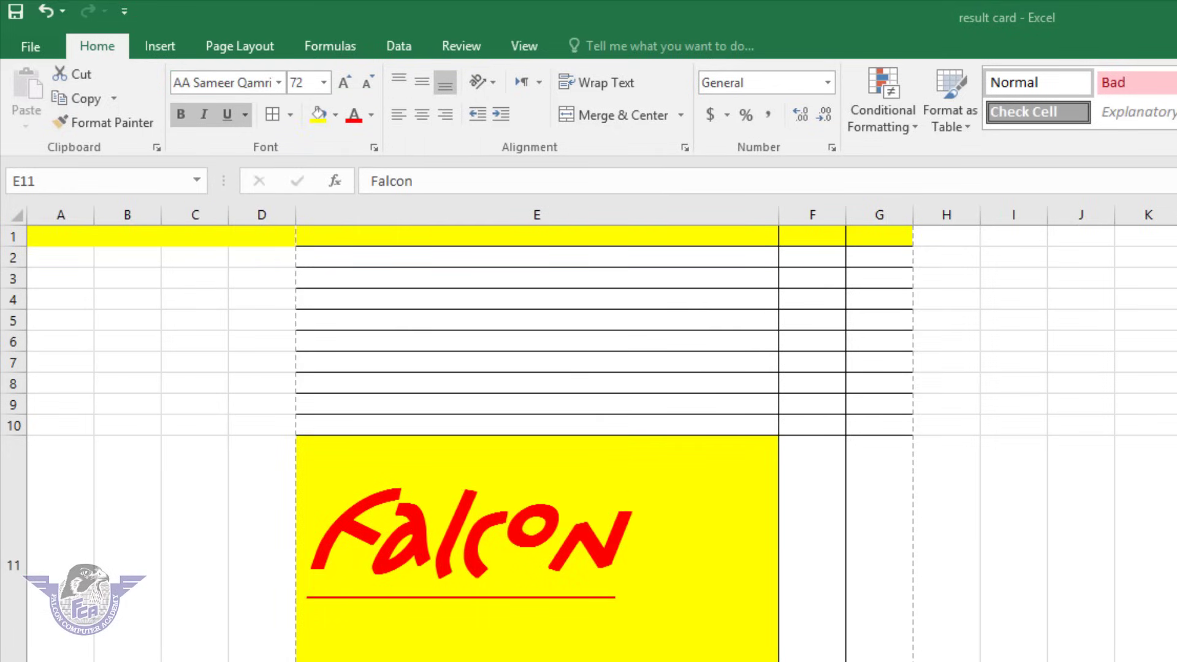
{"action": "left_click", "coordinate": [635, 611]}
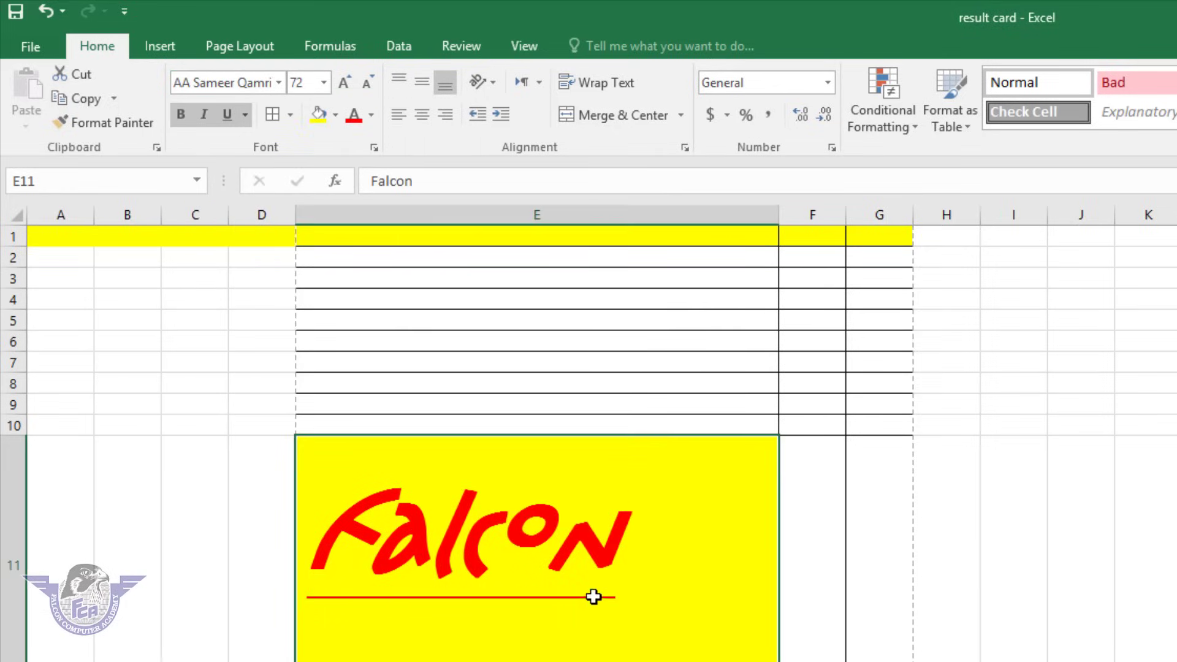
{"action": "left_click", "coordinate": [277, 82]}
{"action": "left_click", "coordinate": [264, 559]}
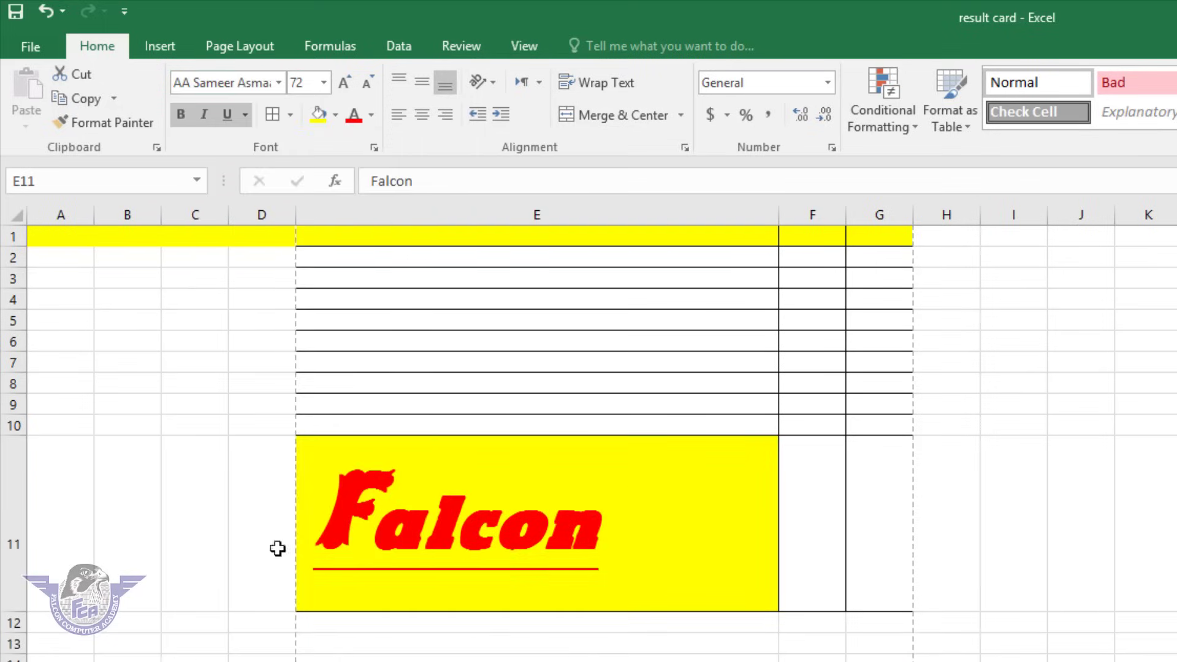
{"action": "left_click", "coordinate": [956, 505]}
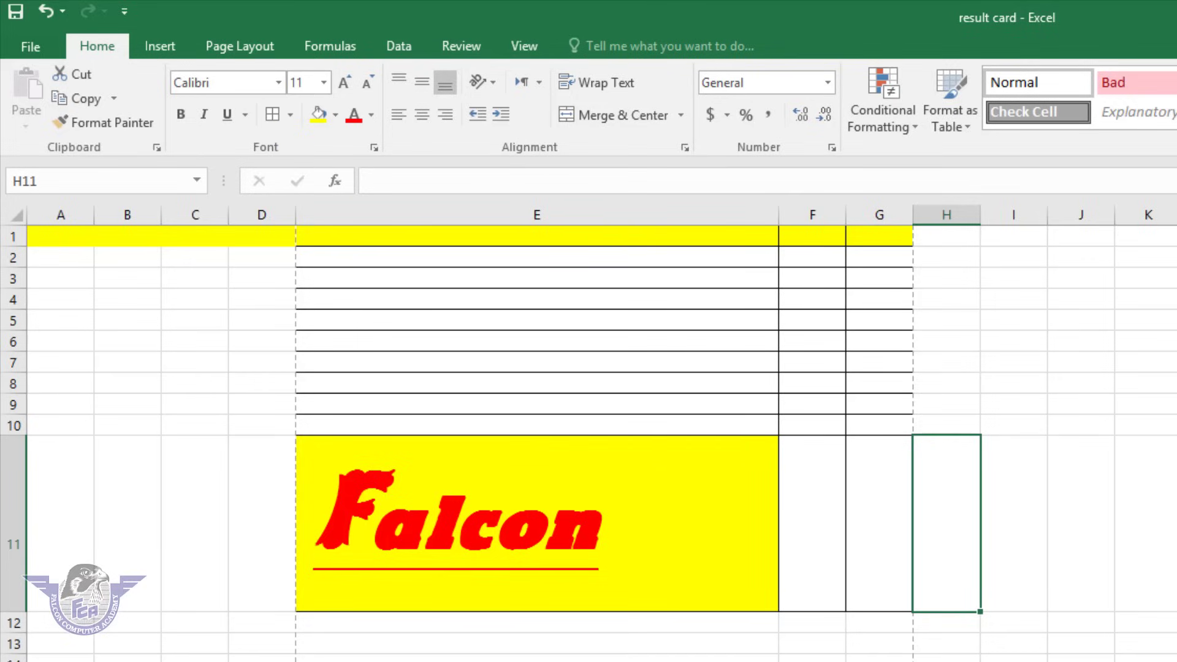
{"action": "key", "text": "ctrl+Page_Down"}
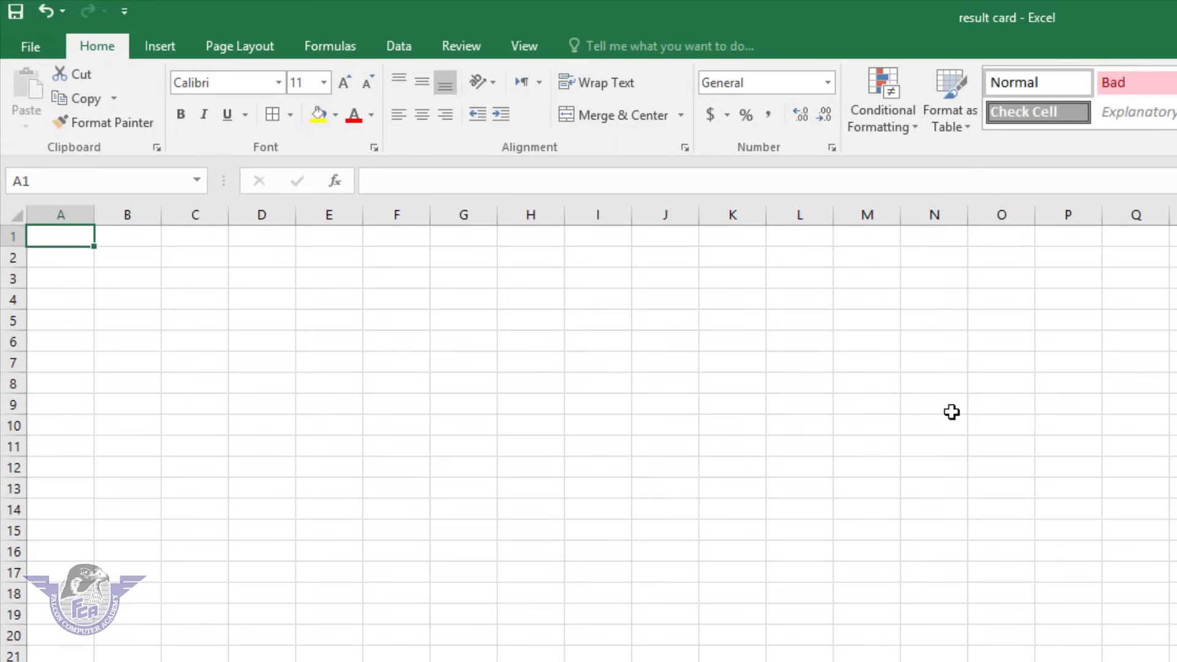
Enter 'obtained marks' in D3 and wrap it within a narrower column D.
{"action": "left_click", "coordinate": [250, 285]}
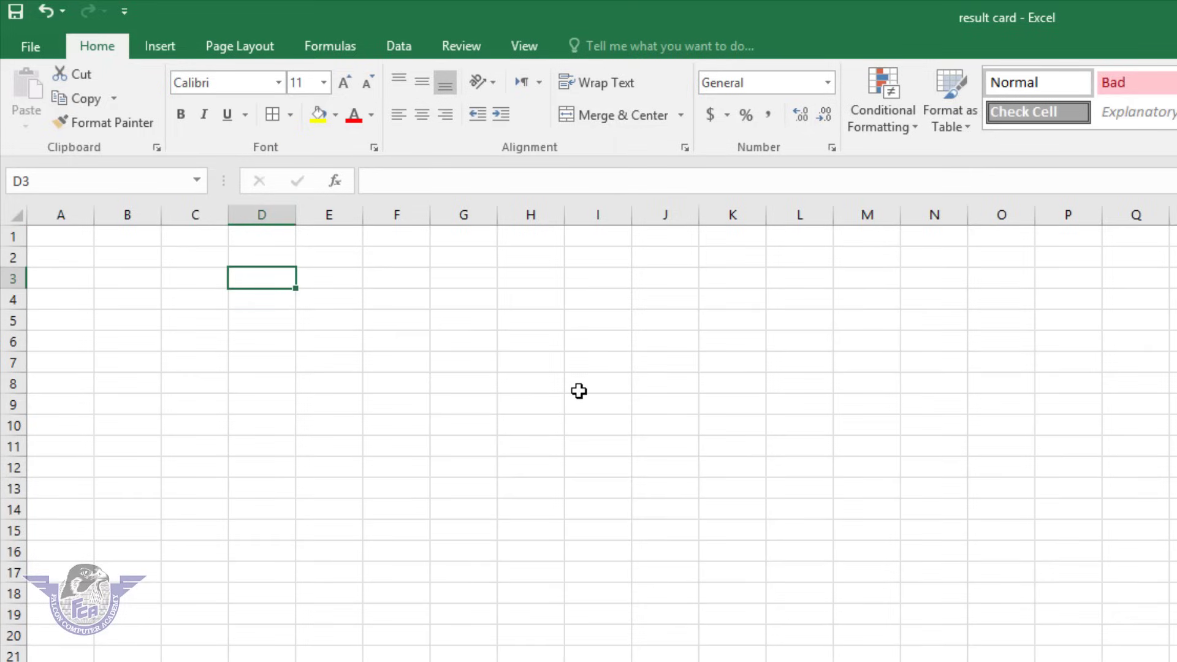
{"action": "type", "text": "obtained marks"}
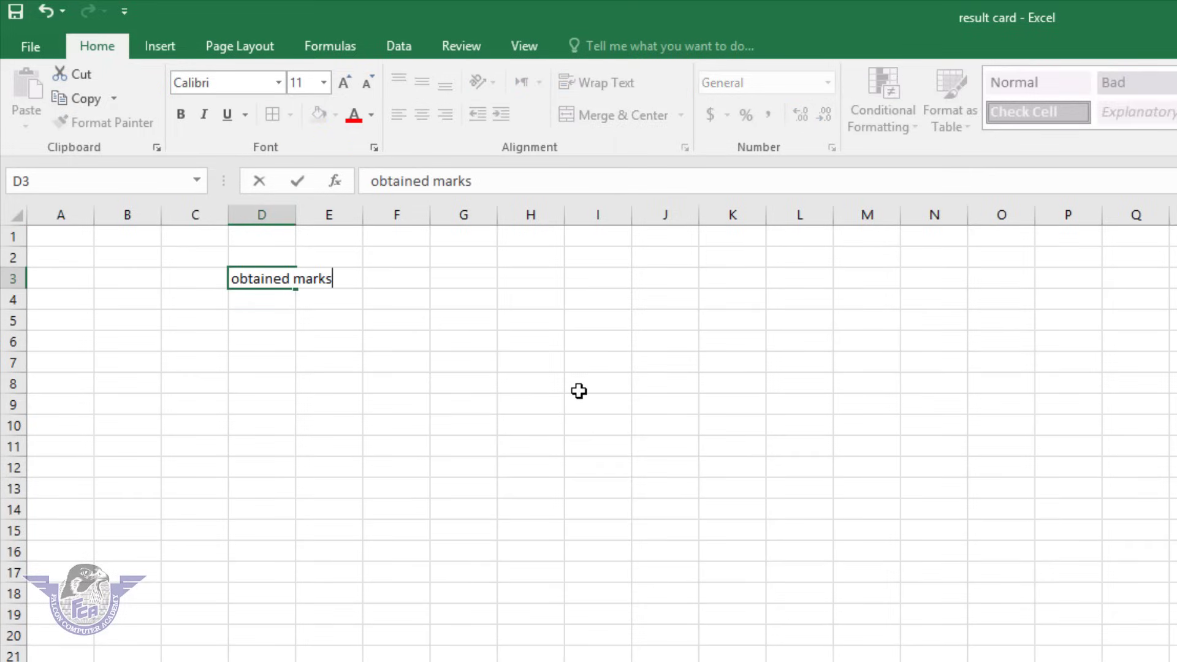
{"action": "key", "text": "Return"}
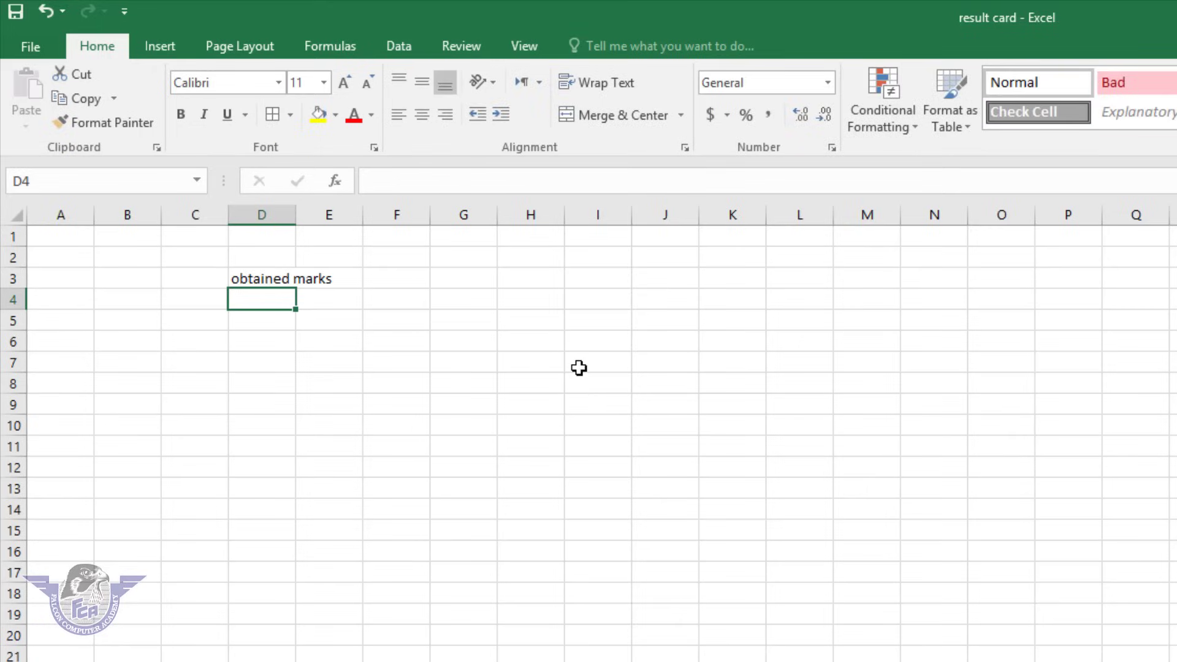
{"action": "left_click_drag", "start_coordinate": [297, 215], "coordinate": [357, 214]}
{"action": "left_click", "coordinate": [316, 276]}
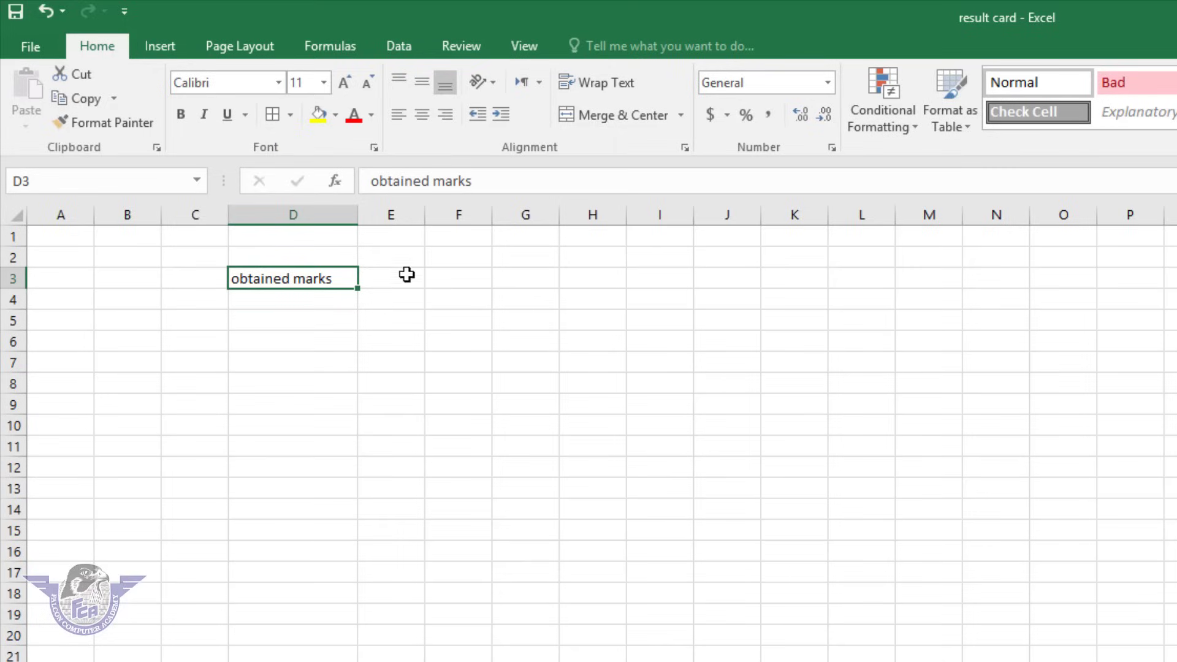
{"action": "left_click", "coordinate": [607, 86]}
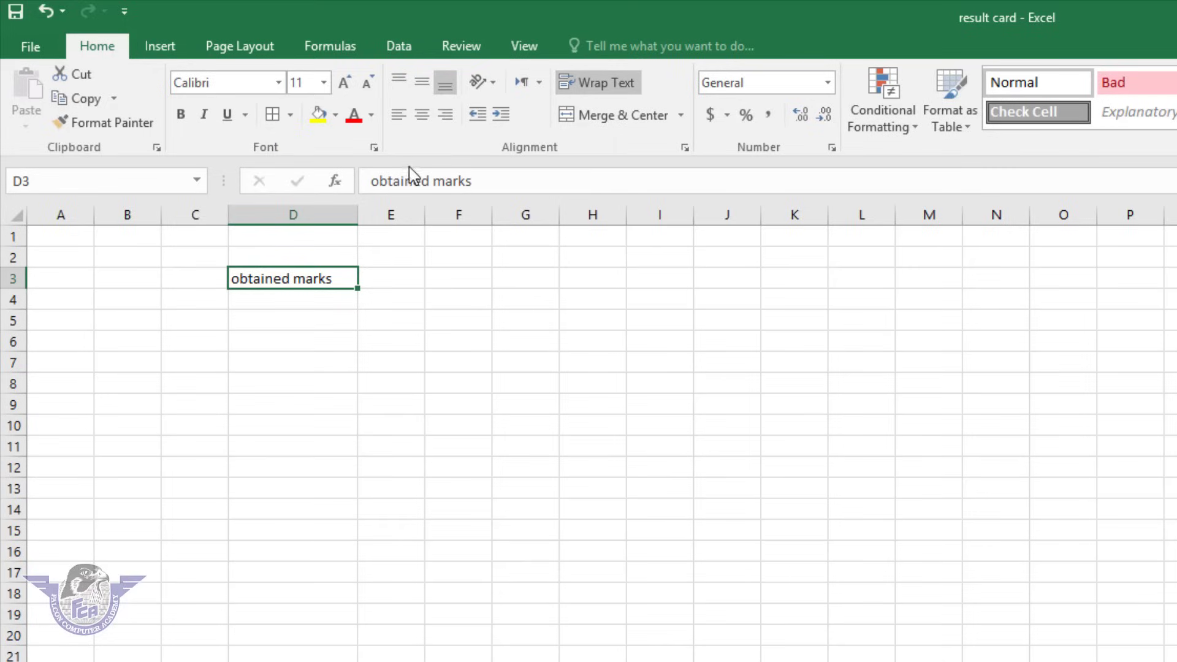
{"action": "left_click_drag", "start_coordinate": [360, 214], "coordinate": [302, 216]}
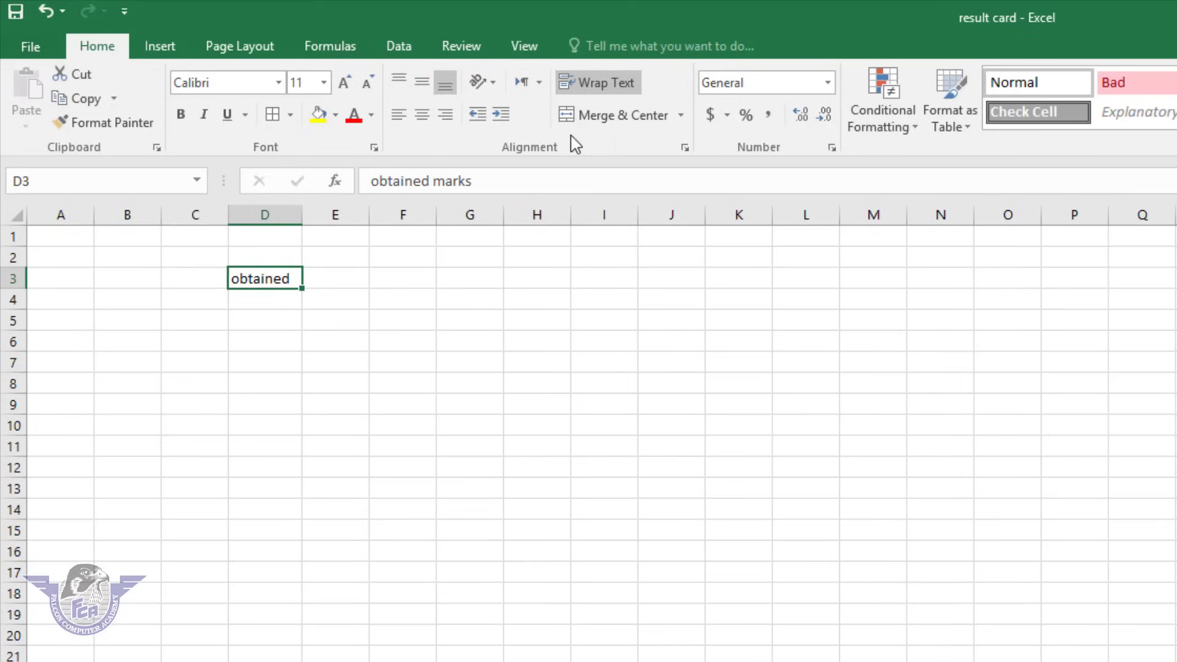
{"action": "left_click", "coordinate": [616, 89]}
{"action": "left_click", "coordinate": [614, 85]}
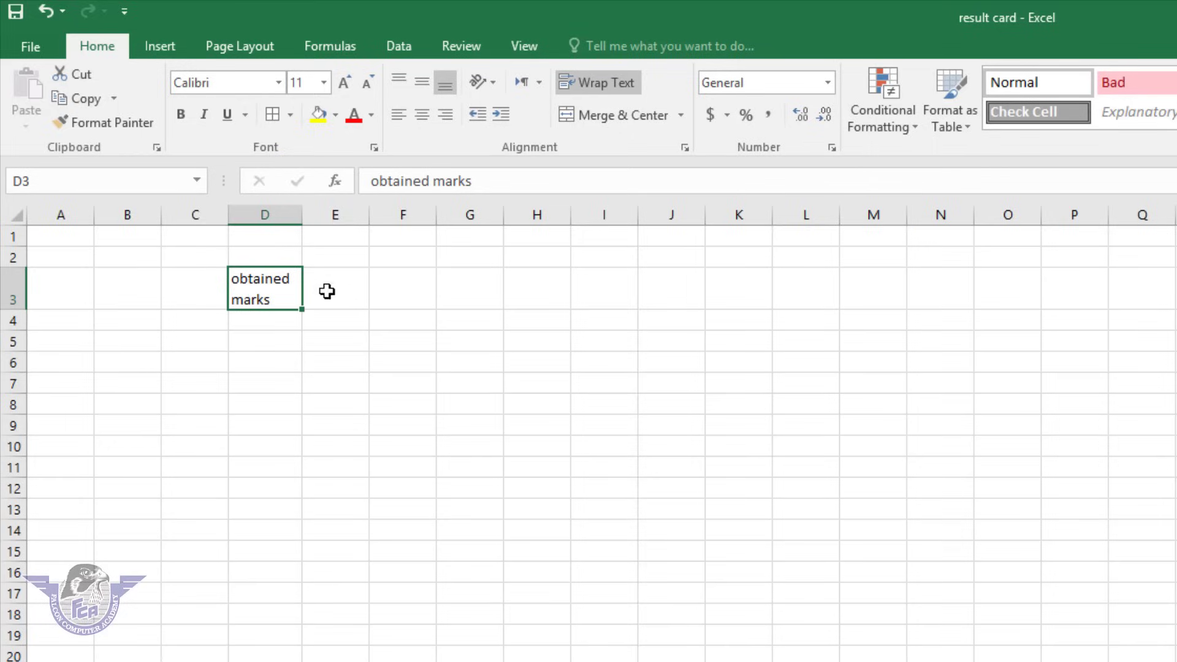
Retype D3 as 'obtained' and 'marks' on two lines using an in-cell line break.
{"action": "key", "text": "Delete"}
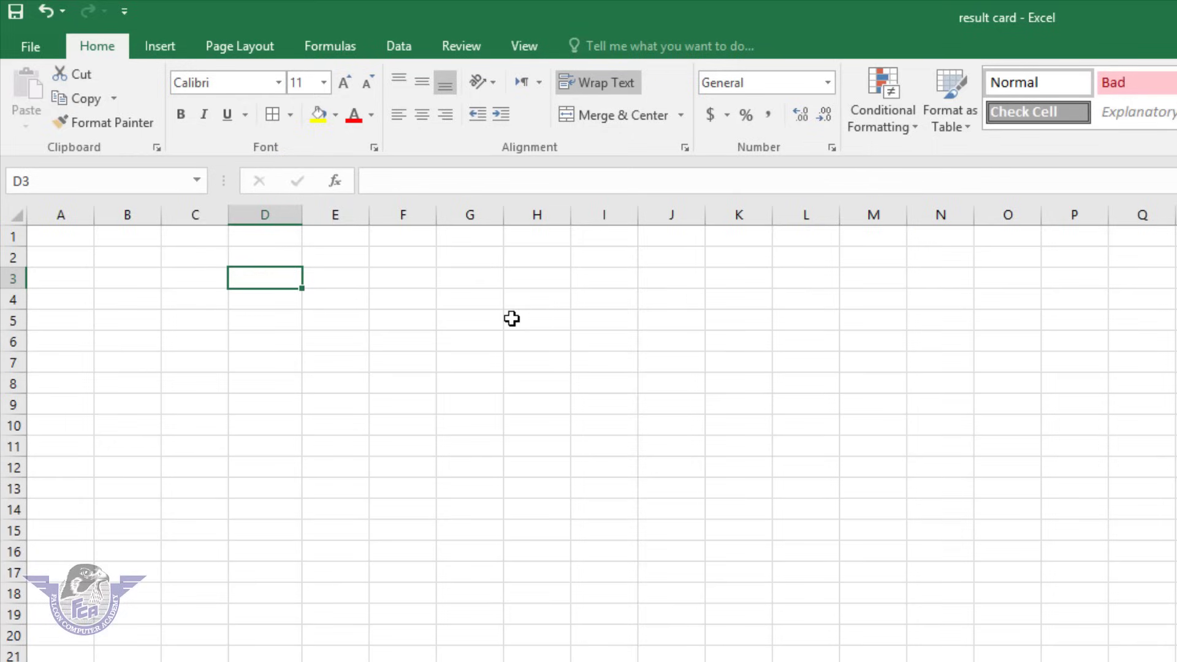
{"action": "type", "text": "obtained"}
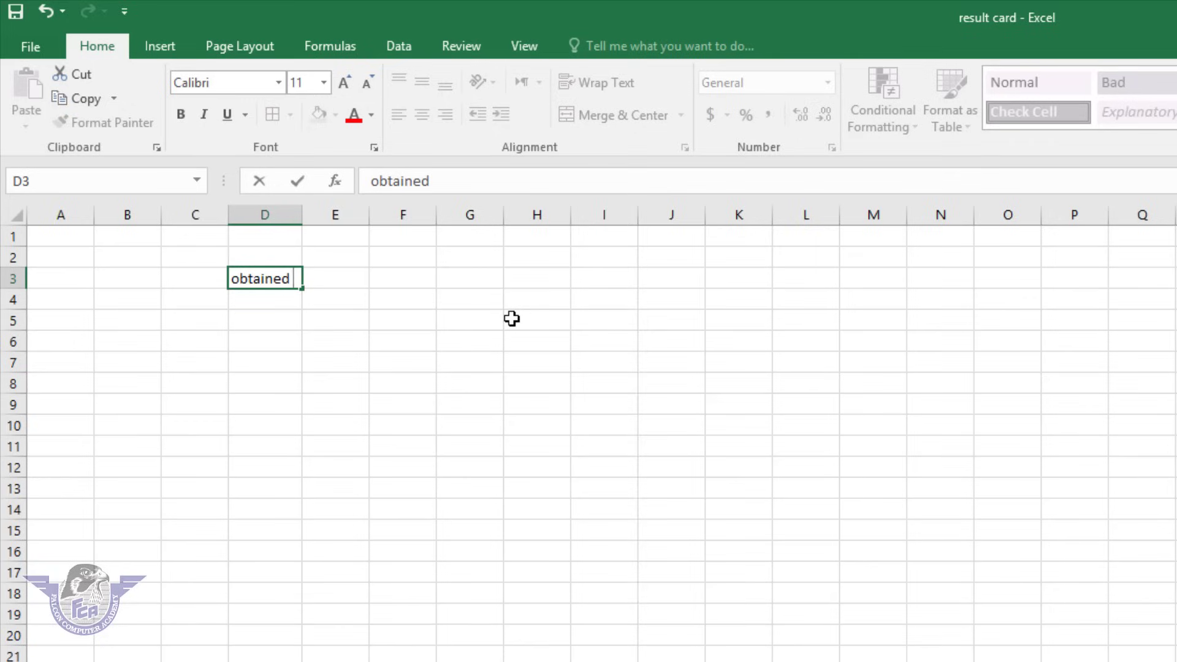
{"action": "key", "text": "alt+Return"}
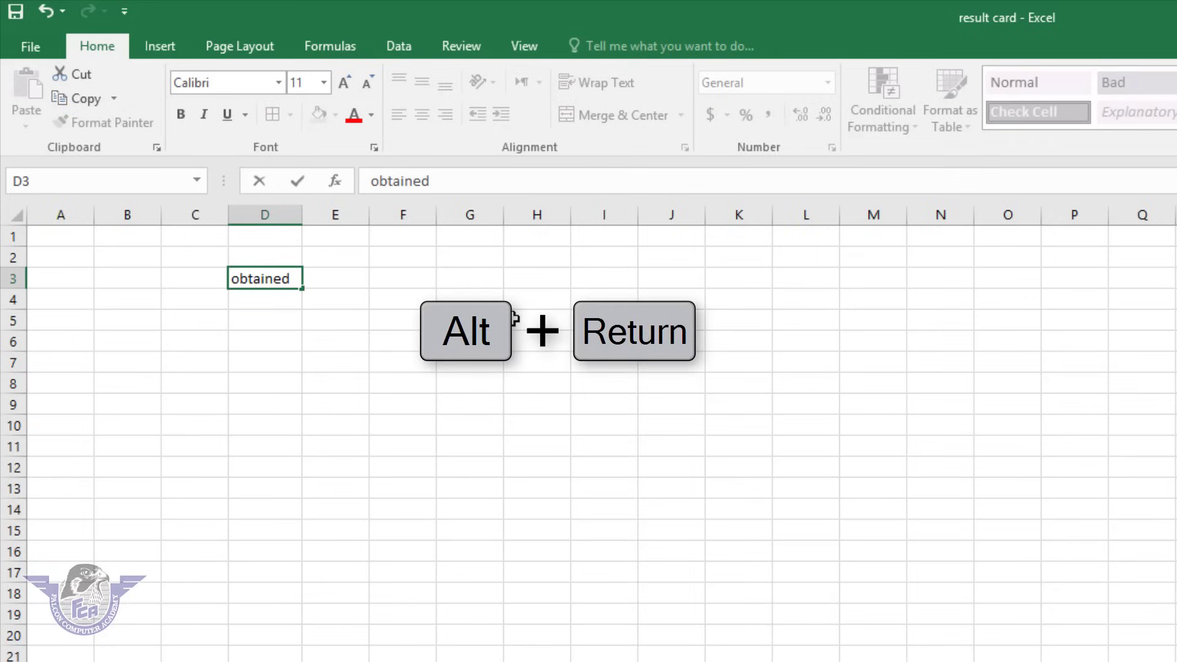
{"action": "key", "text": "alt"}
{"action": "key", "text": "alt+Return"}
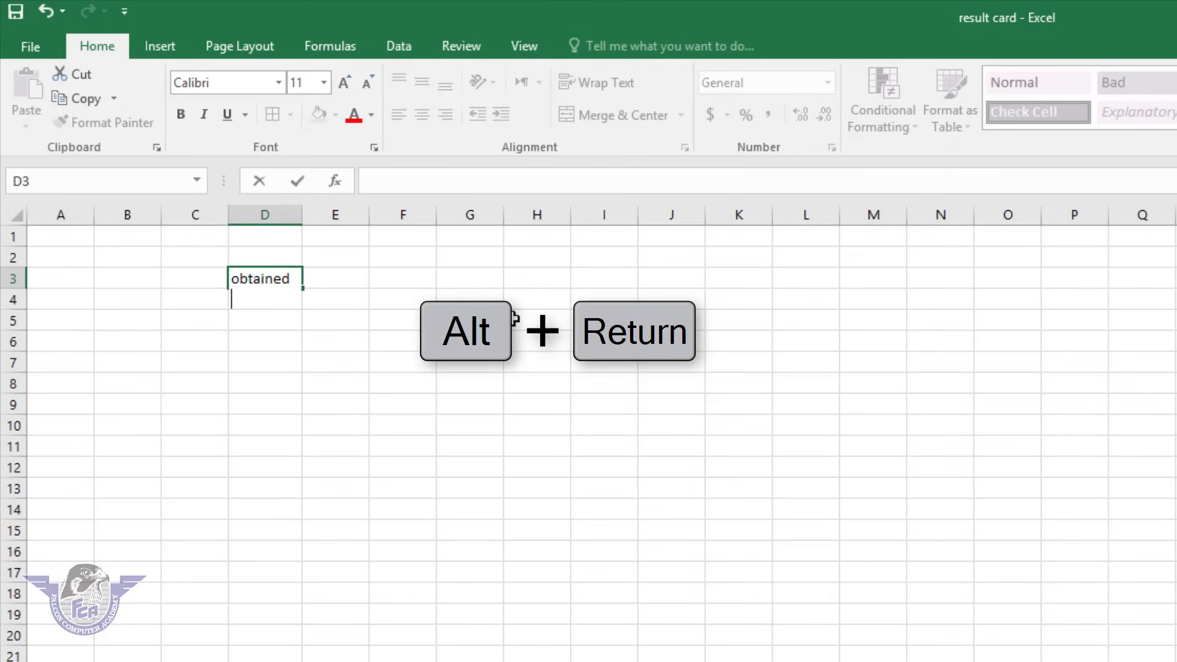
{"action": "type", "text": "marks"}
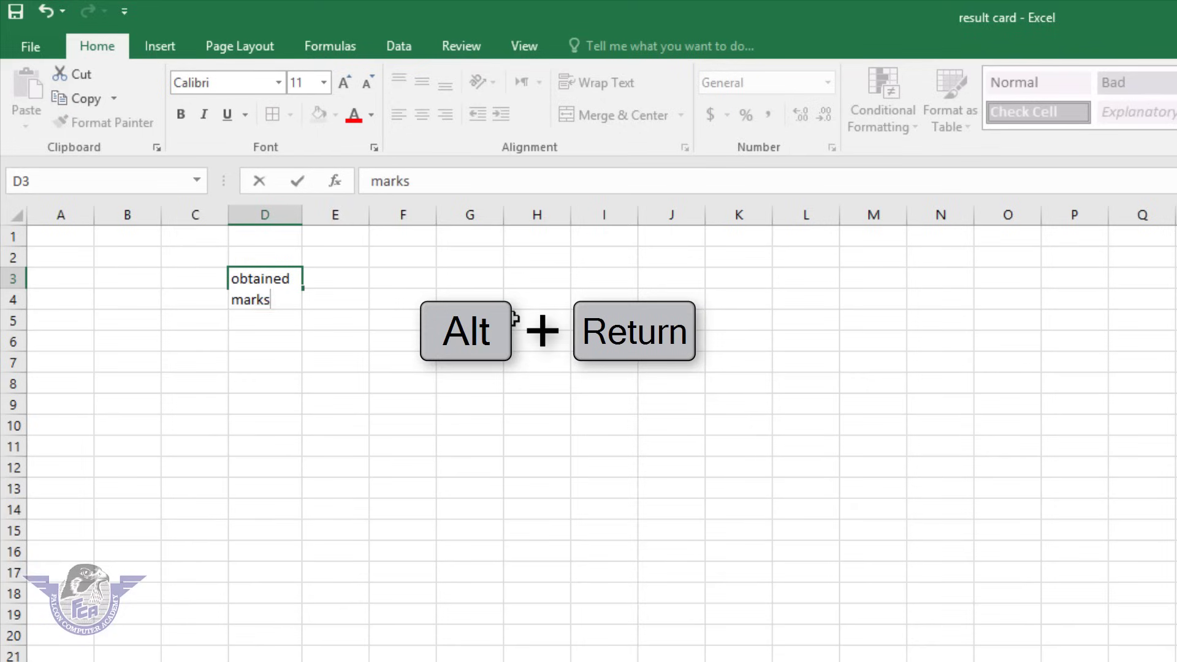
{"action": "key", "text": "Tab"}
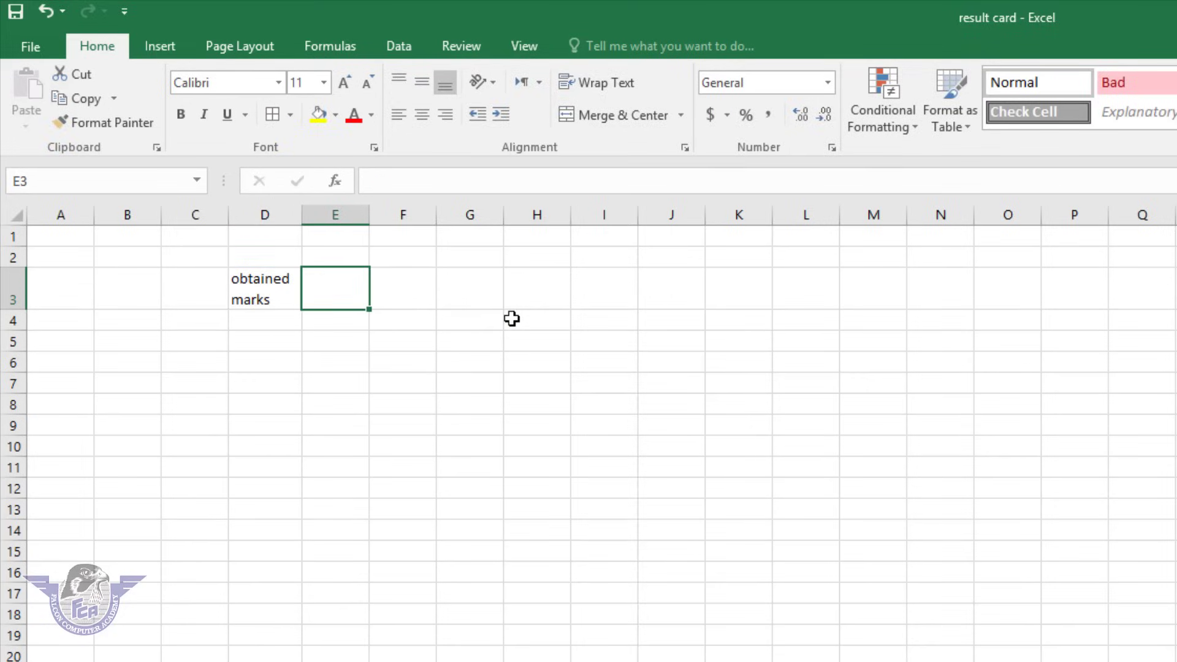
Add the headings 'total' in E3 and 'result' in F3.
{"action": "type", "text": "total"}
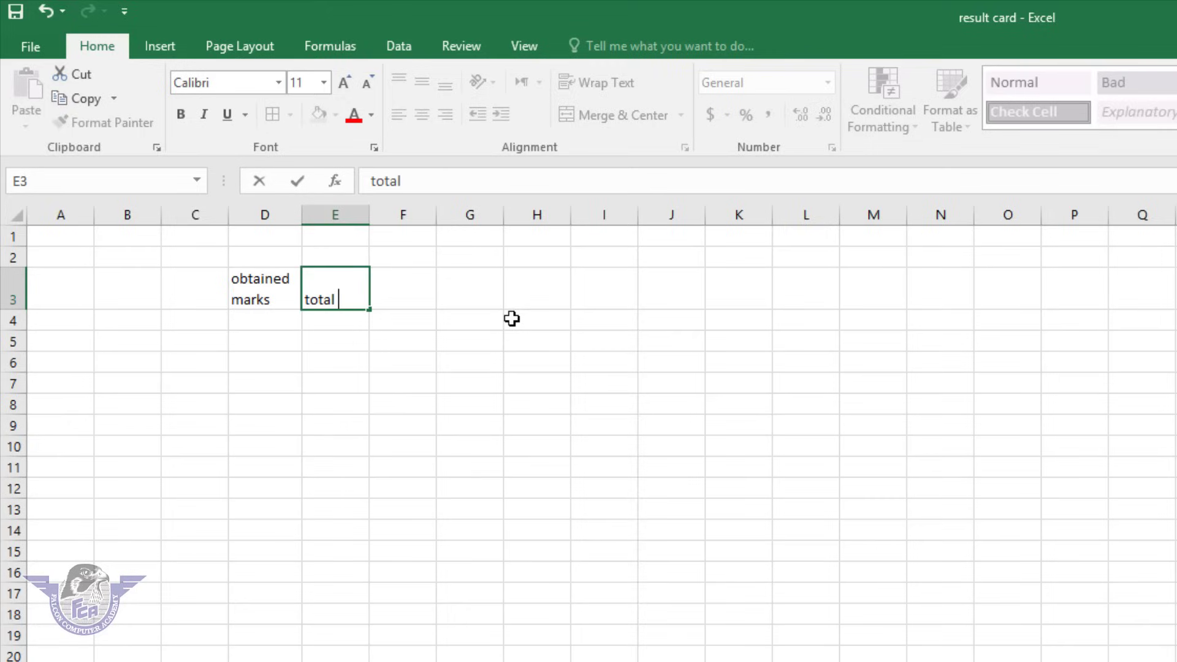
{"action": "key", "text": "Tab"}
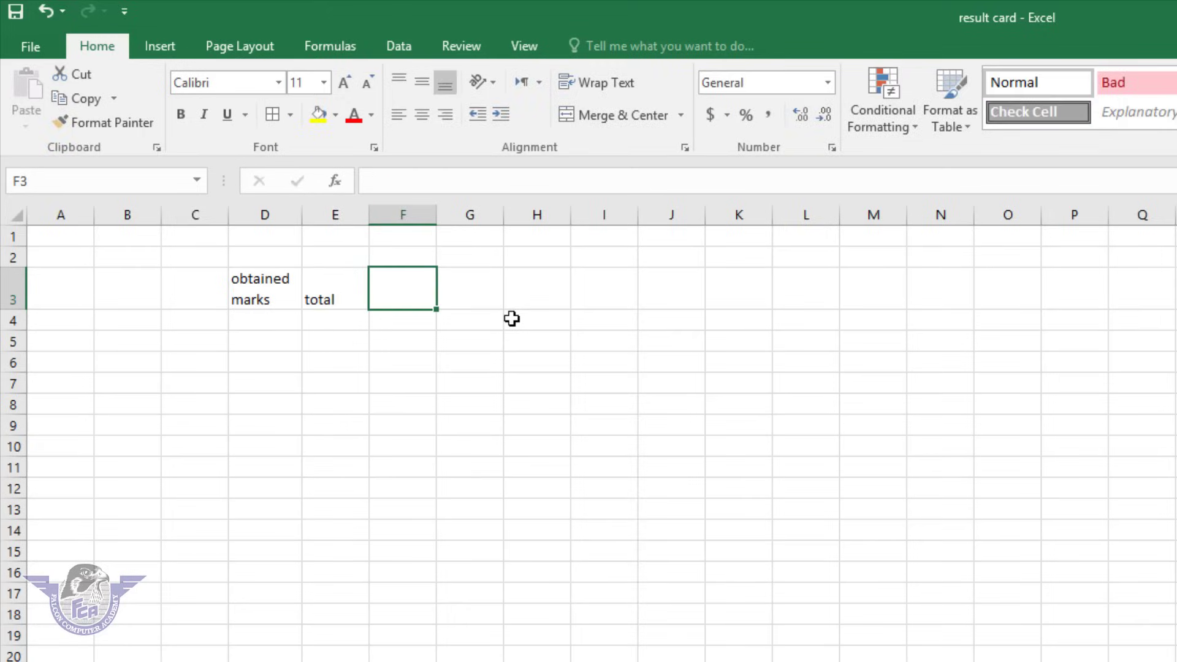
{"action": "type", "text": "resu"}
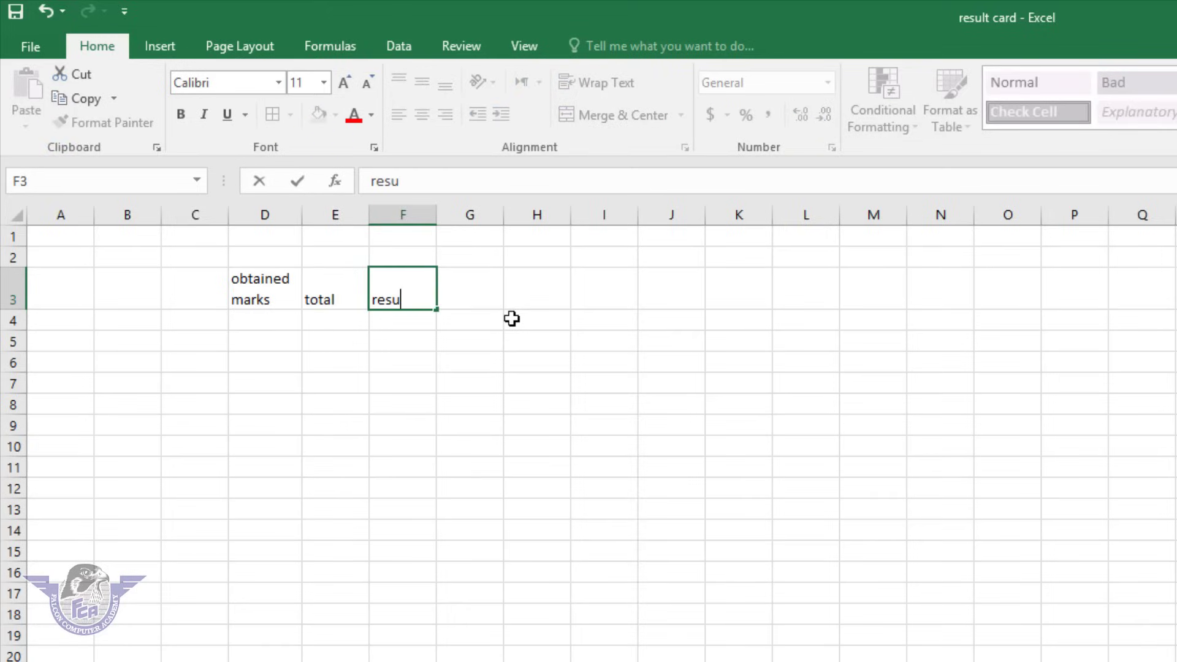
{"action": "type", "text": "tll;t"}
{"action": "left_click", "coordinate": [346, 356]}
Centre the D3:F3 headings horizontally after trying left and right alignment.
{"action": "left_click", "coordinate": [406, 302]}
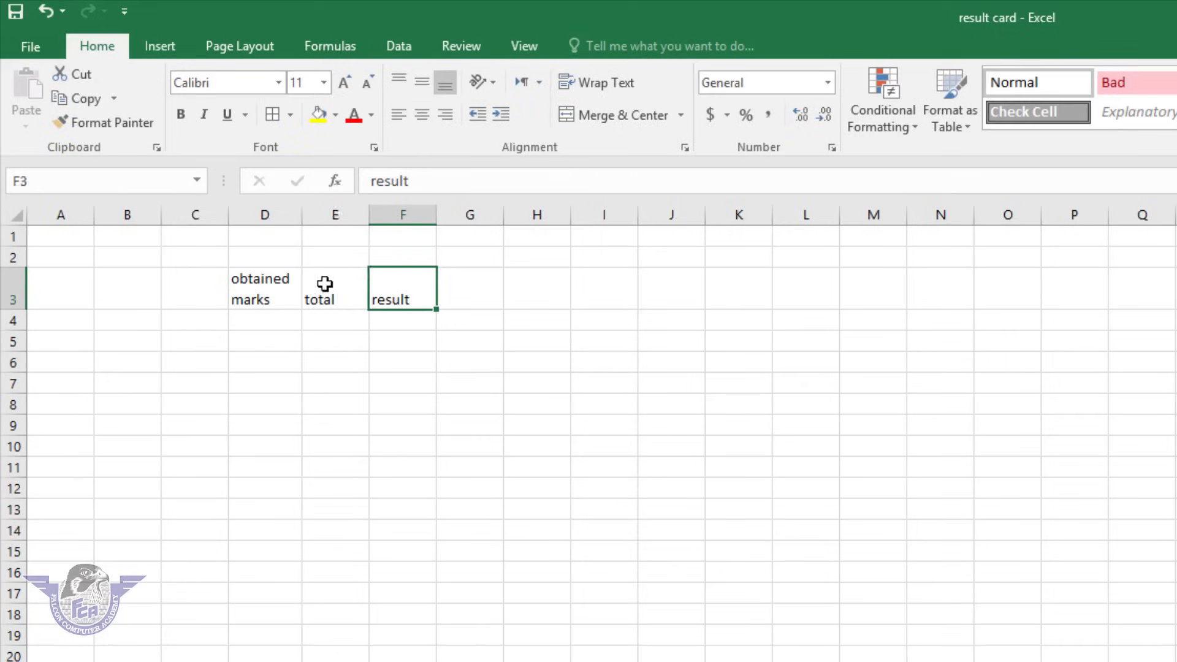
{"action": "left_click", "coordinate": [262, 275], "text": "shift"}
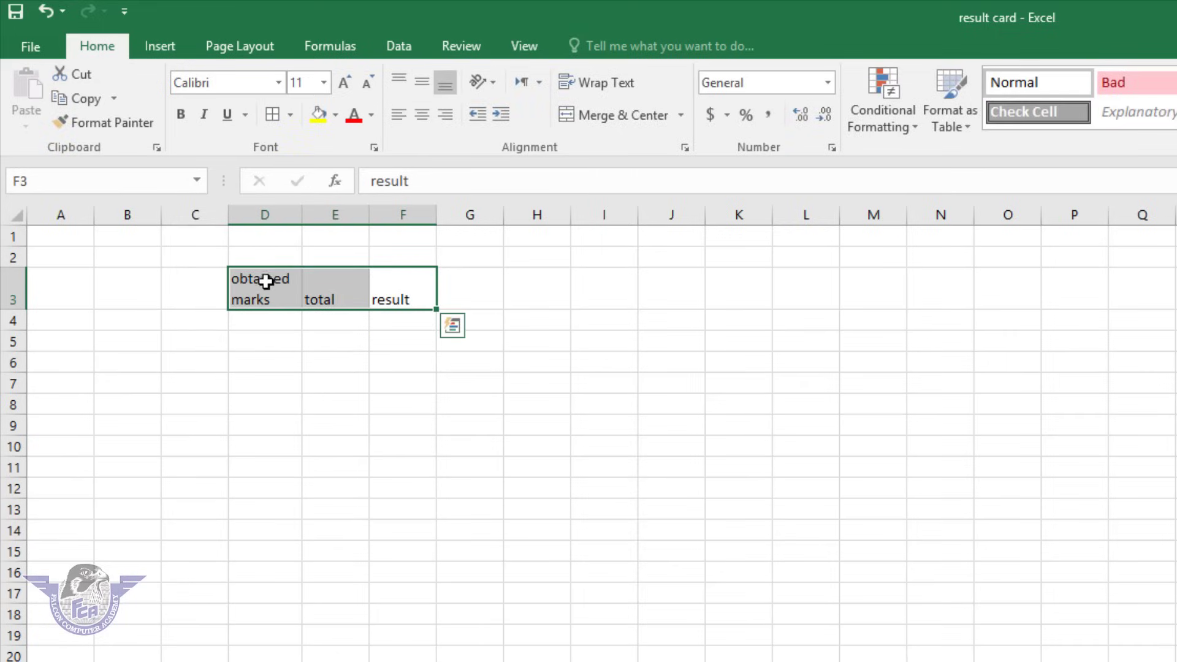
{"action": "left_click", "coordinate": [423, 114]}
{"action": "left_click", "coordinate": [401, 117]}
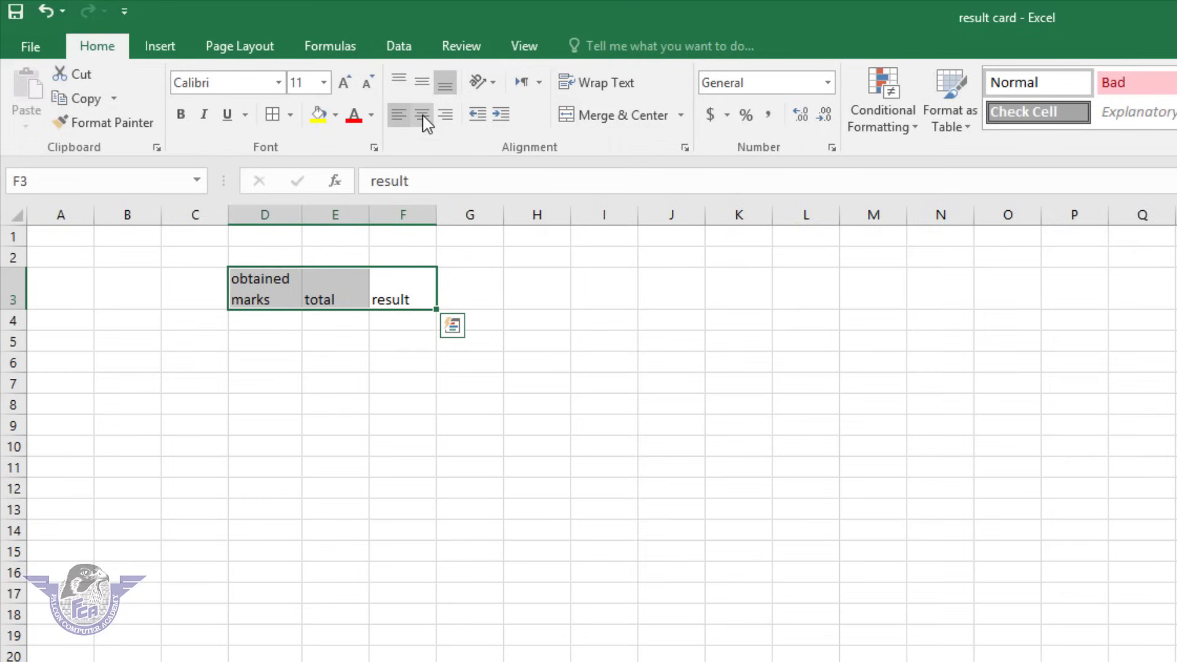
{"action": "left_click", "coordinate": [425, 121]}
{"action": "left_click", "coordinate": [445, 115]}
{"action": "left_click", "coordinate": [421, 116]}
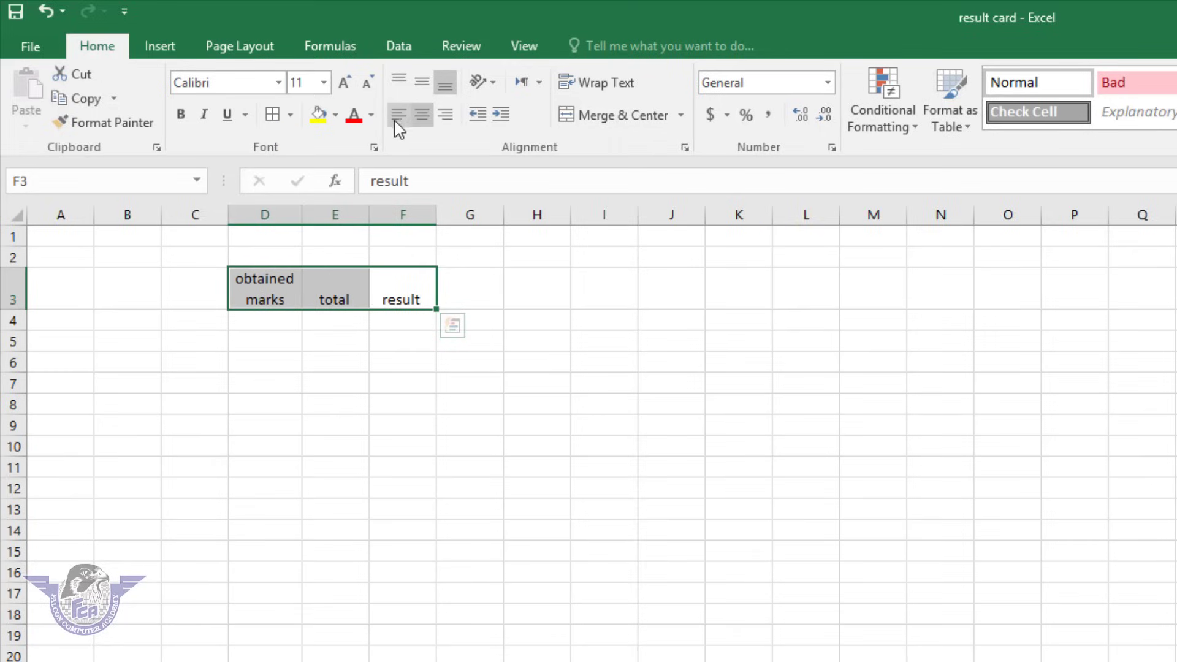
{"action": "left_click", "coordinate": [397, 128]}
{"action": "left_click", "coordinate": [421, 119]}
{"action": "left_click", "coordinate": [443, 119]}
{"action": "left_click", "coordinate": [429, 125]}
{"action": "left_click", "coordinate": [918, 617]}
{"action": "left_click", "coordinate": [427, 362]}
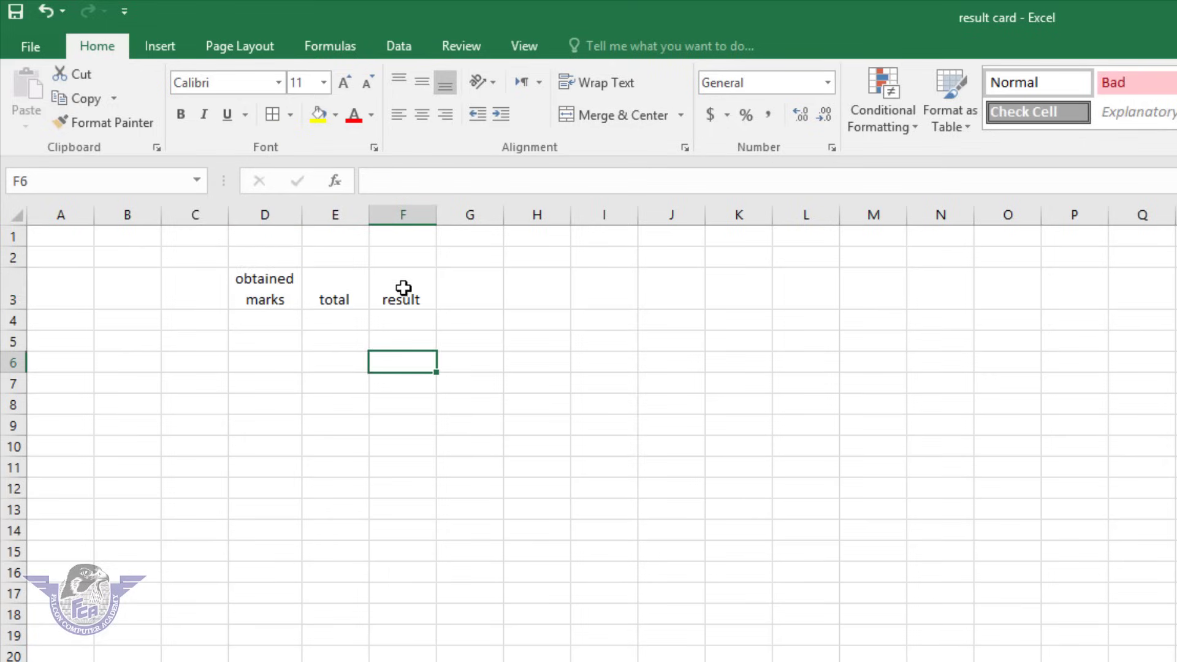
Centre the D3:F3 headings vertically in row 3 after testing top and bottom alignment.
{"action": "left_click_drag", "start_coordinate": [404, 289], "coordinate": [261, 274]}
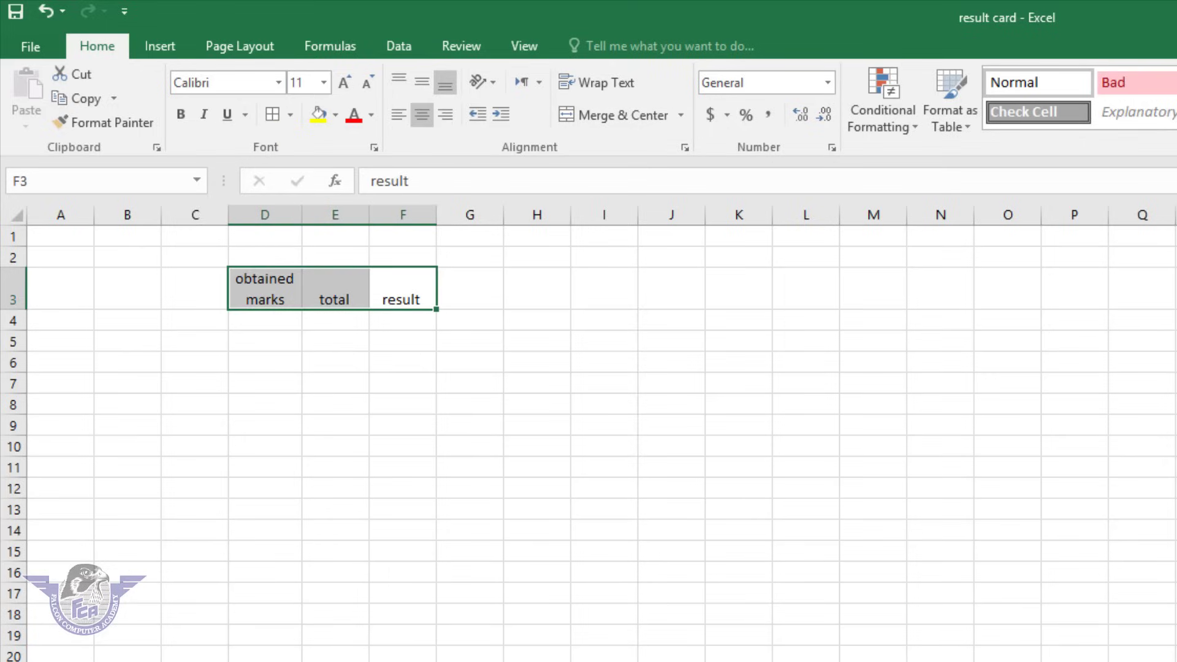
{"action": "scroll", "coordinate": [801, 439], "scroll_direction": "up", "scroll_amount": 8}
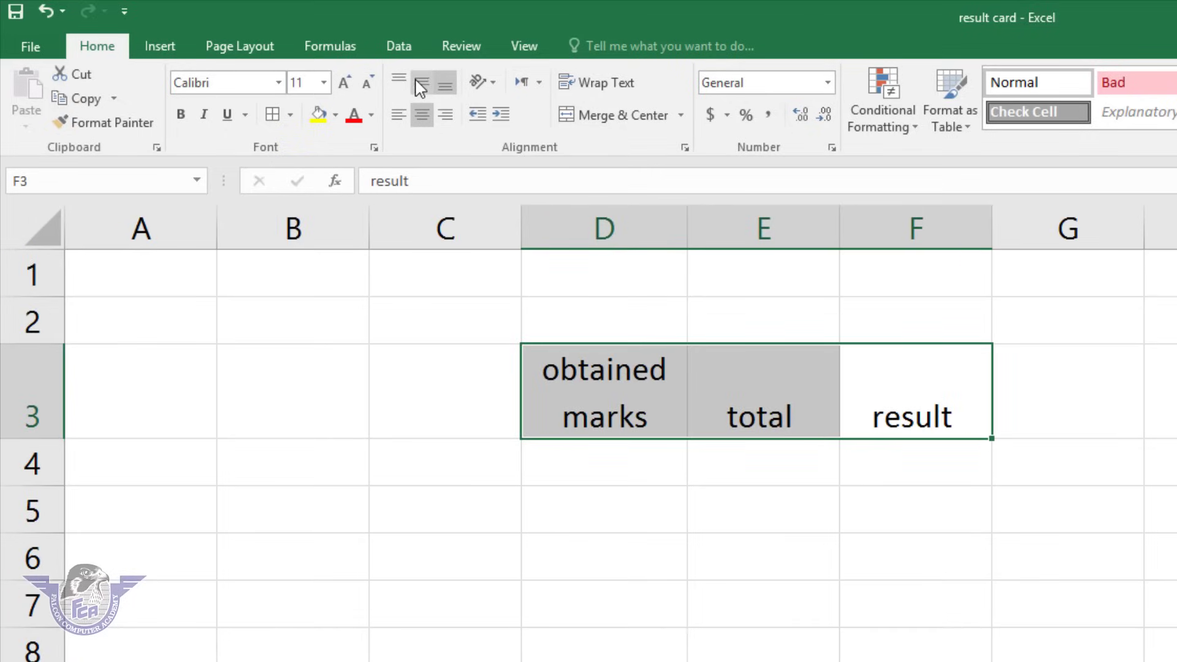
{"action": "left_click", "coordinate": [420, 87]}
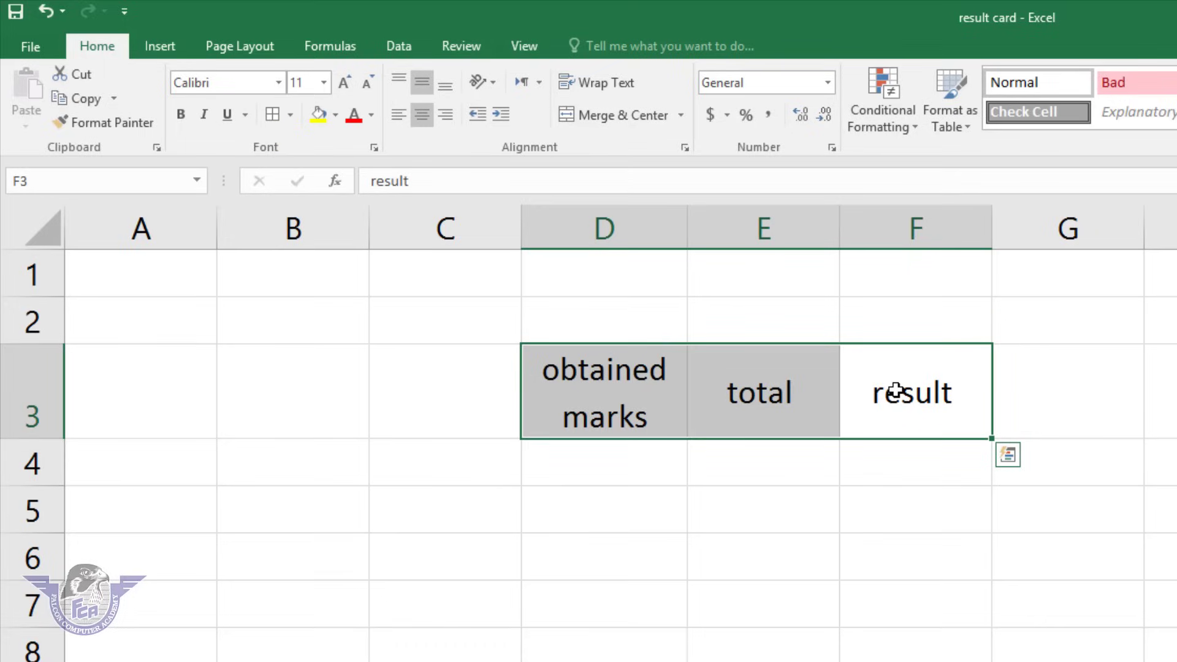
{"action": "left_click", "coordinate": [397, 79]}
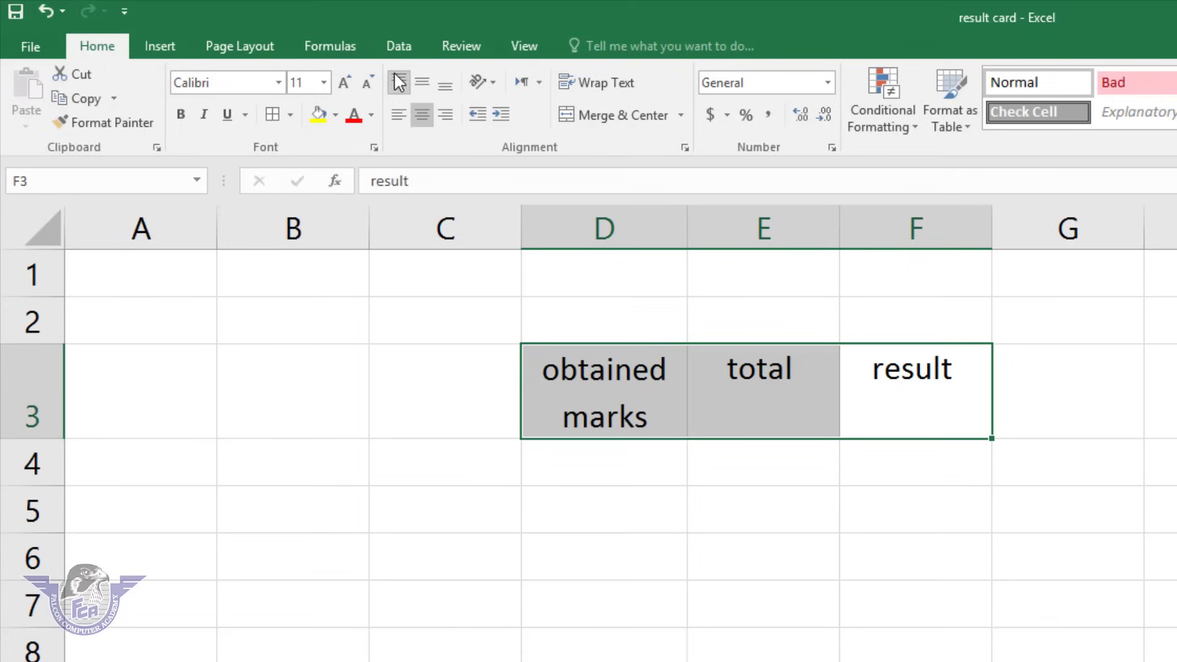
{"action": "left_click", "coordinate": [445, 86]}
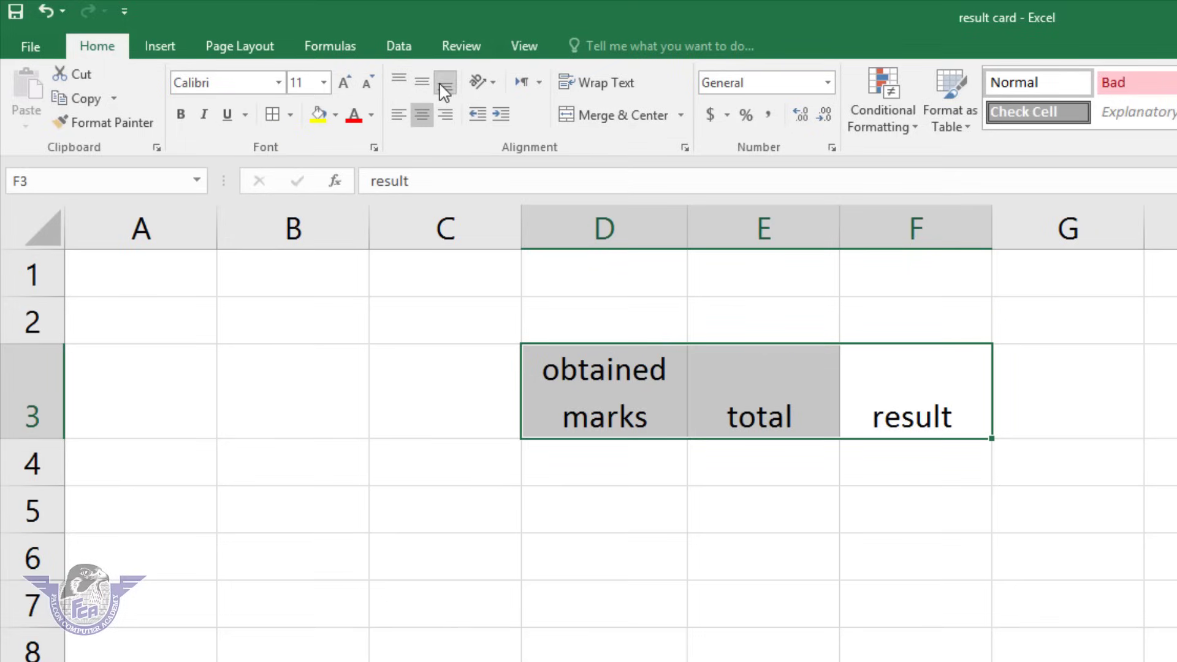
{"action": "left_click", "coordinate": [423, 81]}
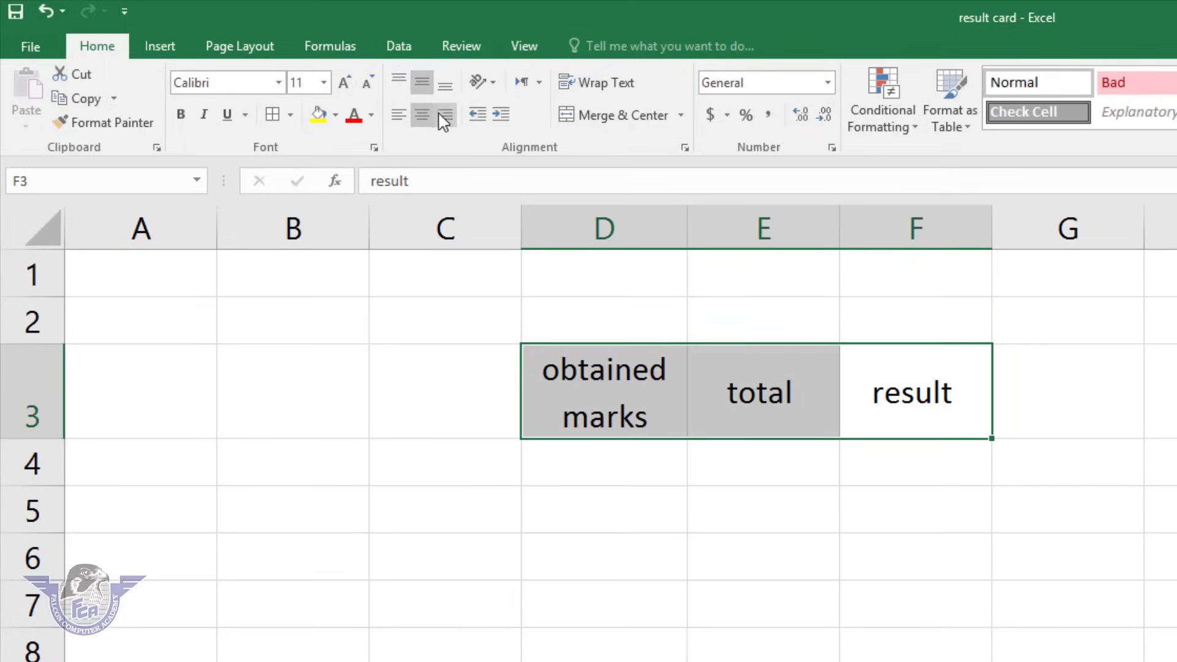
{"action": "left_click", "coordinate": [442, 118]}
{"action": "left_click", "coordinate": [398, 115]}
{"action": "left_click", "coordinate": [421, 116]}
{"action": "left_click", "coordinate": [423, 86]}
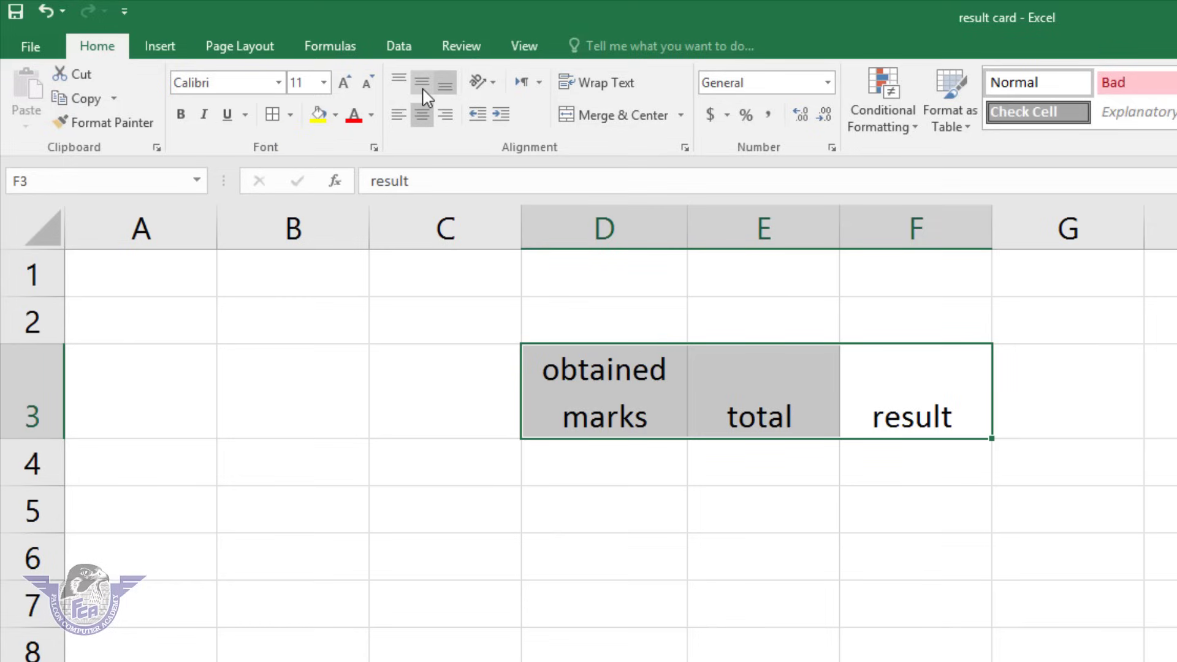
{"action": "left_click", "coordinate": [427, 85]}
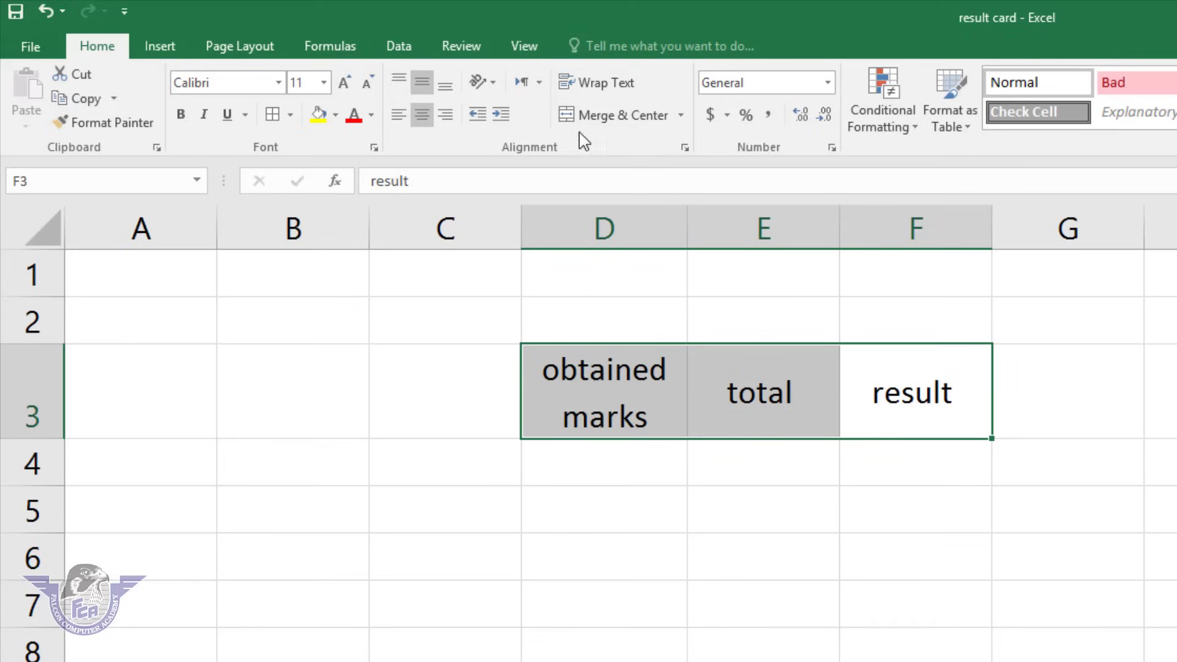
Try rotated orientations, then set the headings' text orientation to 0 degrees in Format Cells.
{"action": "left_click", "coordinate": [482, 82]}
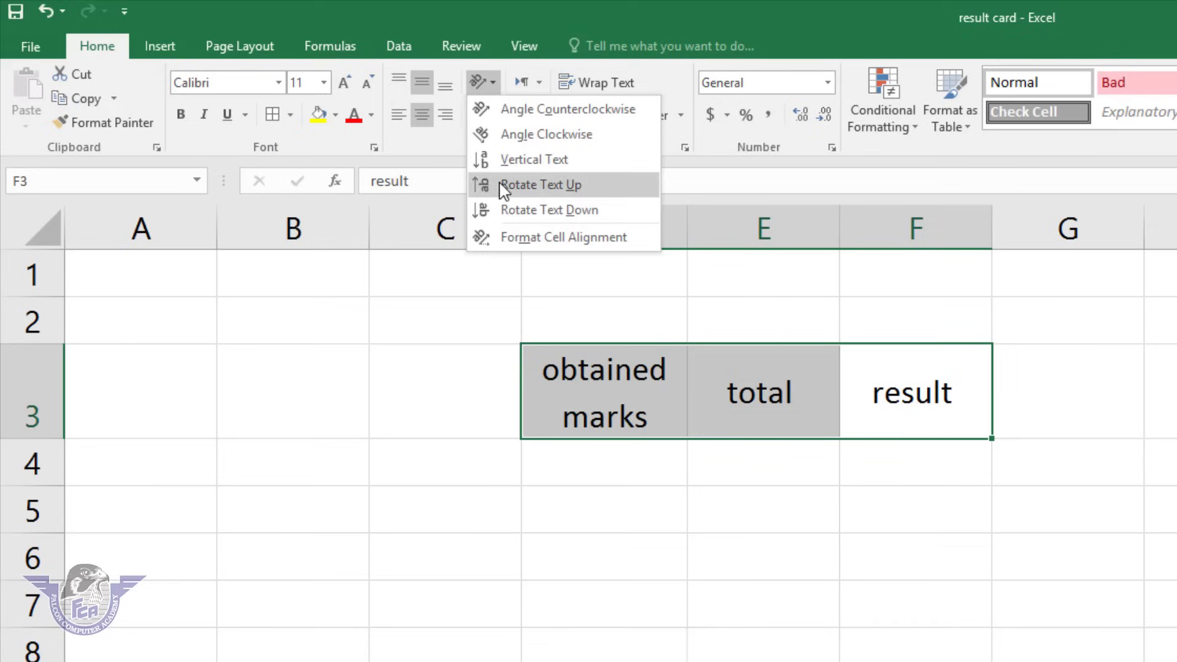
{"action": "left_click", "coordinate": [503, 187]}
{"action": "left_click", "coordinate": [482, 82]}
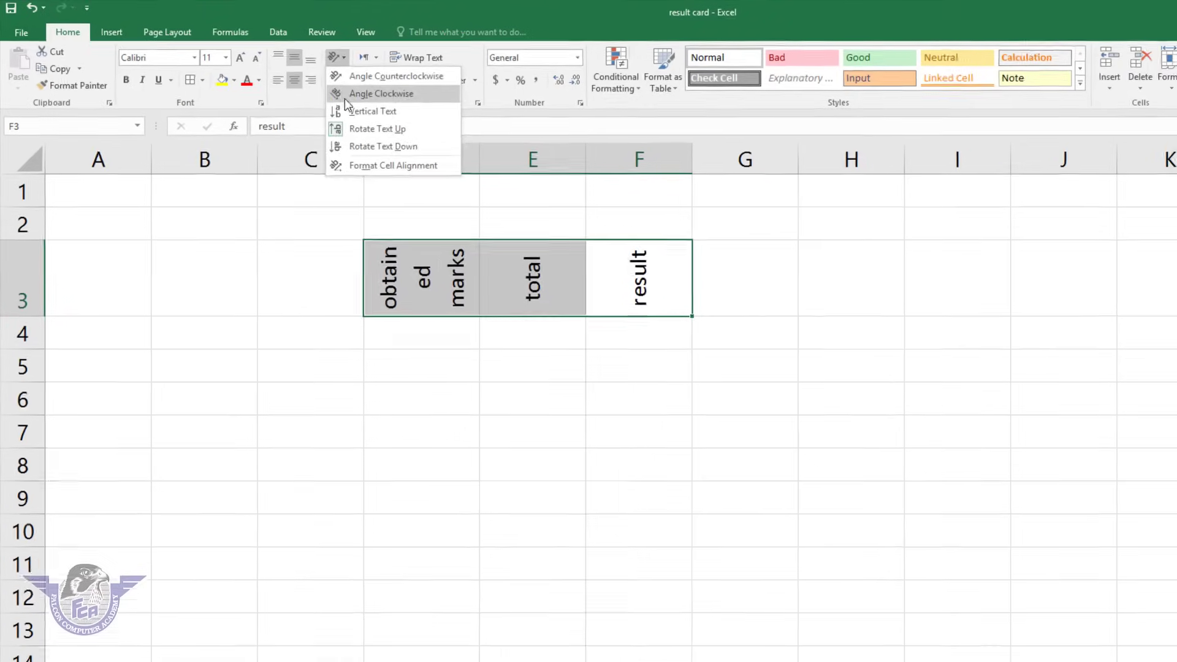
{"action": "left_click", "coordinate": [509, 131]}
{"action": "left_click", "coordinate": [329, 57]}
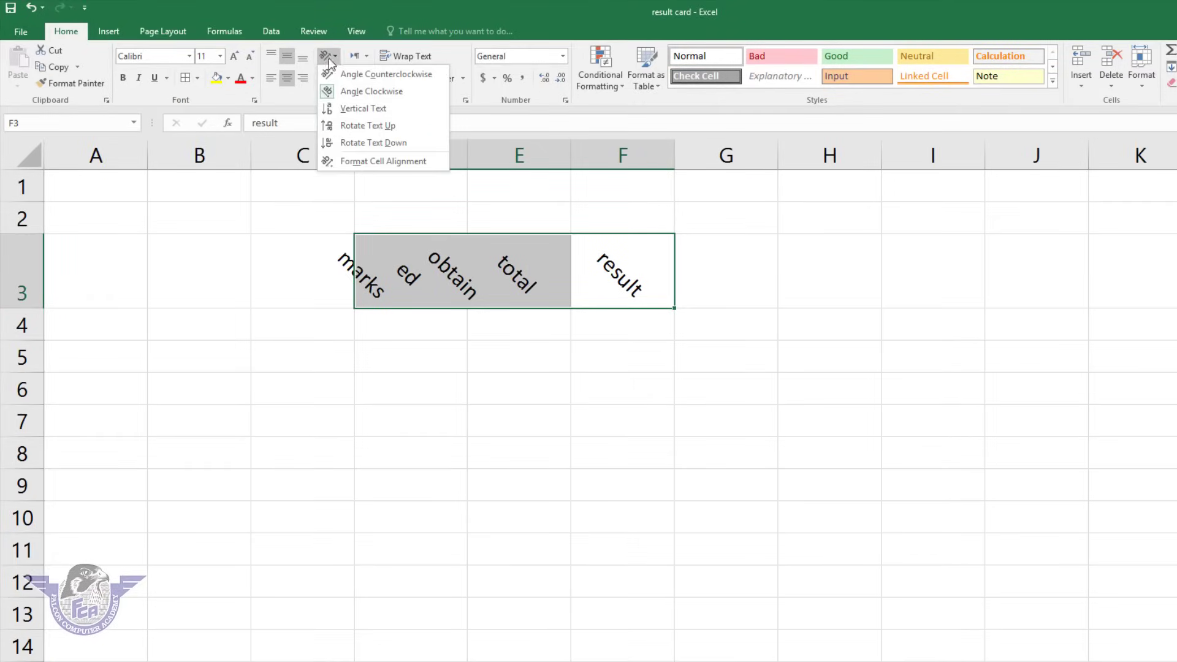
{"action": "left_click", "coordinate": [337, 68]}
{"action": "left_click", "coordinate": [328, 57]}
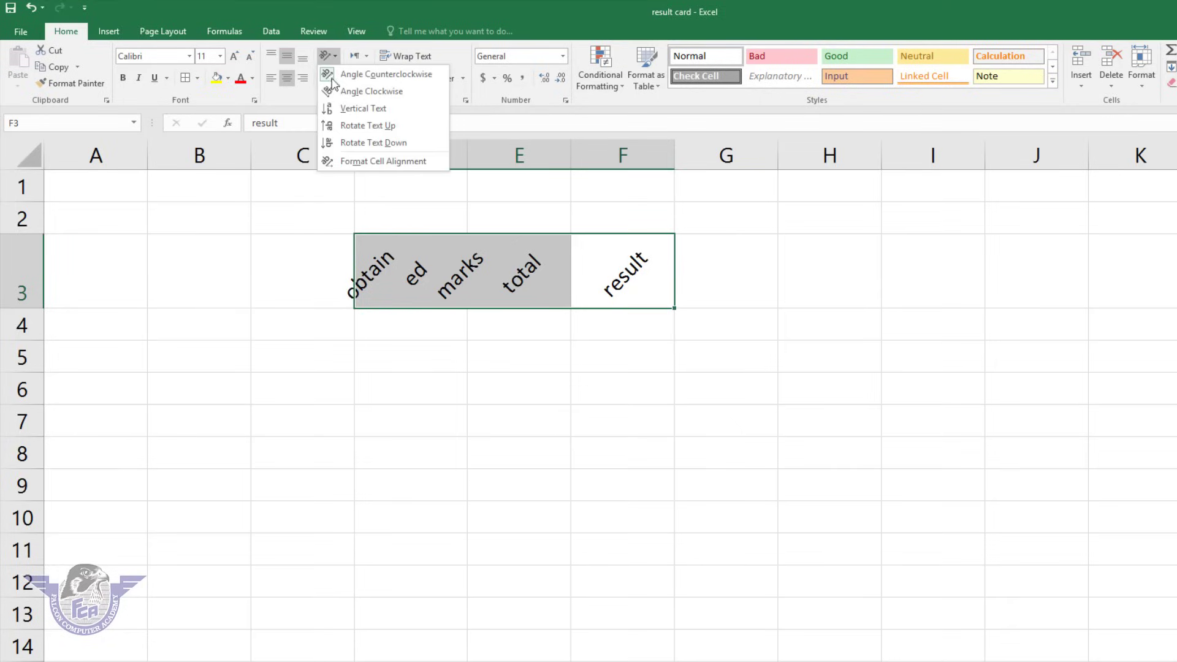
{"action": "left_click", "coordinate": [355, 141]}
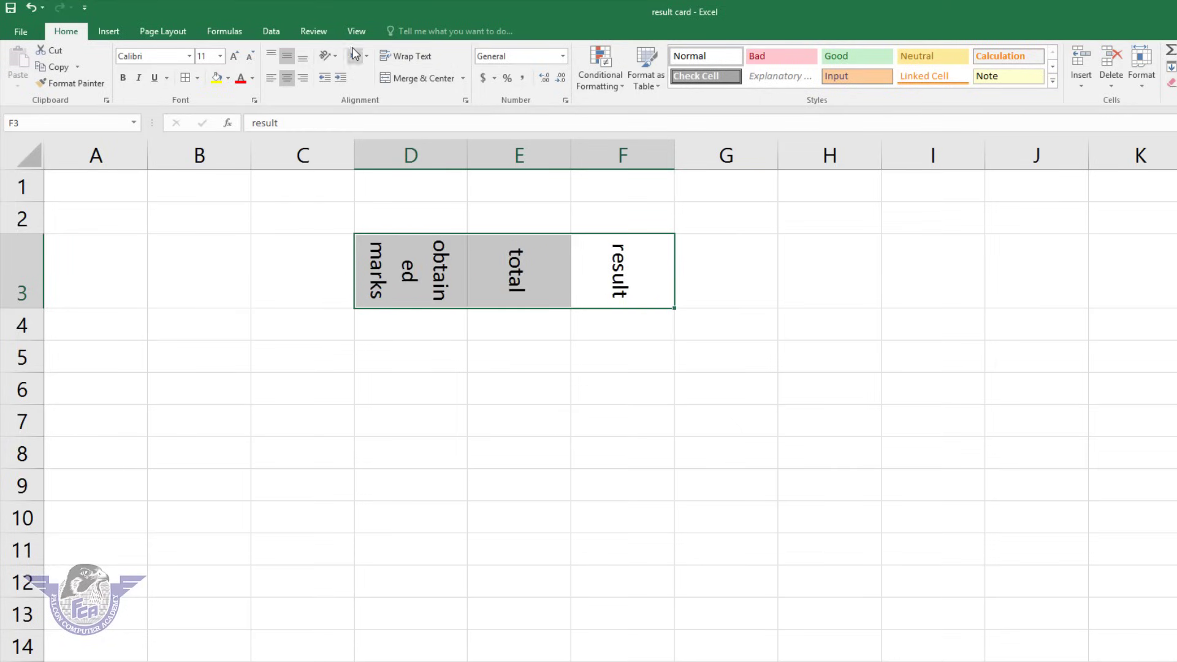
{"action": "left_click", "coordinate": [329, 56]}
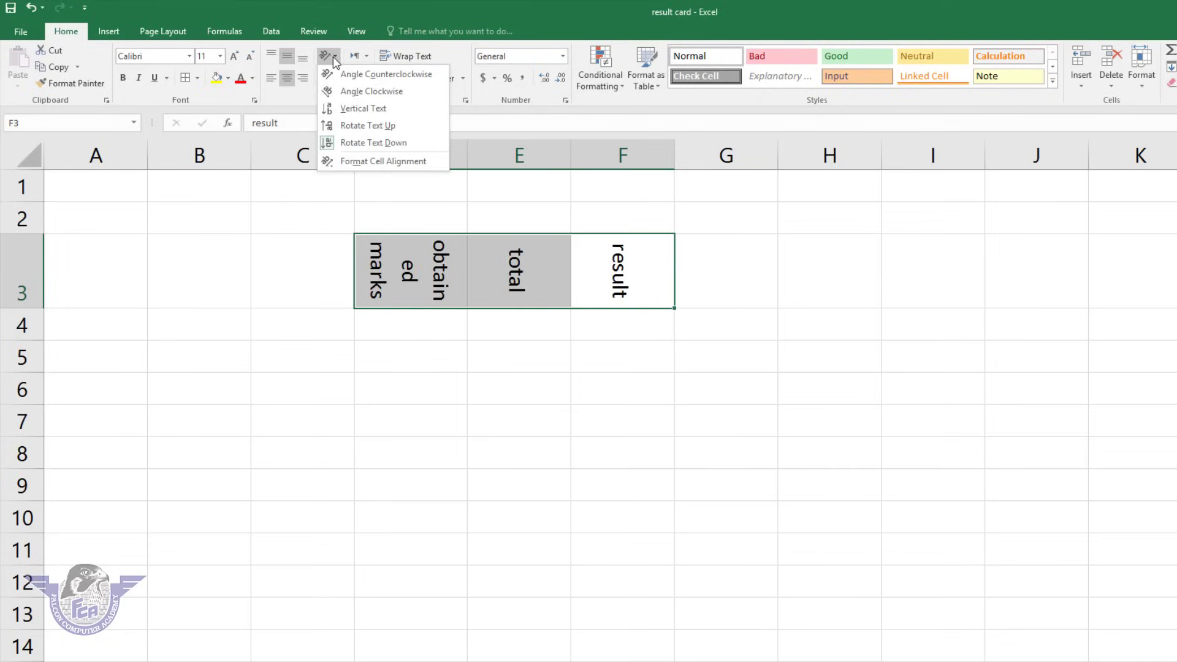
{"action": "left_click", "coordinate": [382, 161]}
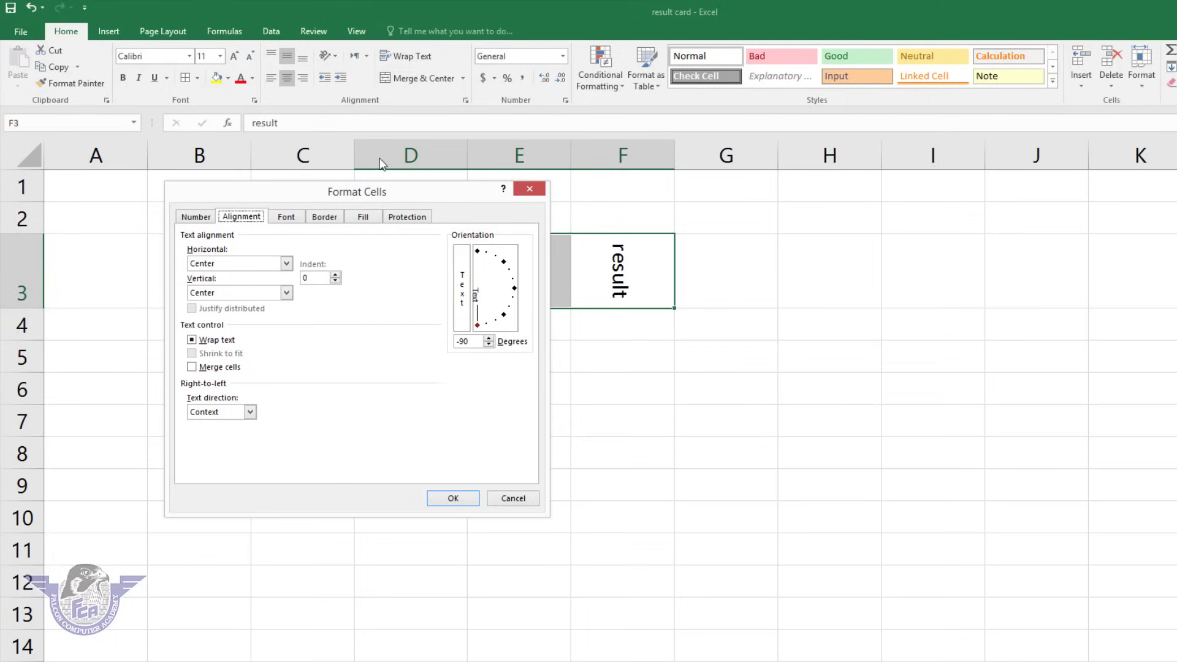
{"action": "left_click", "coordinate": [514, 289]}
{"action": "left_click", "coordinate": [454, 500]}
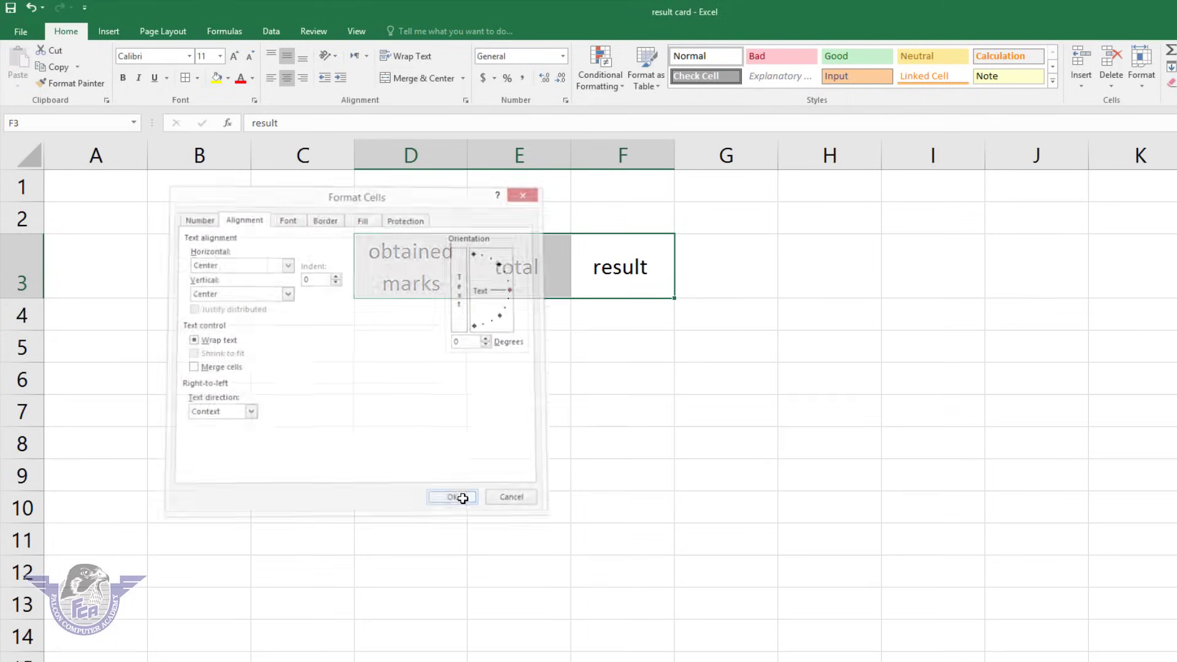
Widen column F and indent the result heading several steps to the right.
{"action": "left_click", "coordinate": [605, 290]}
{"action": "left_click_drag", "start_coordinate": [674, 158], "coordinate": [892, 158]}
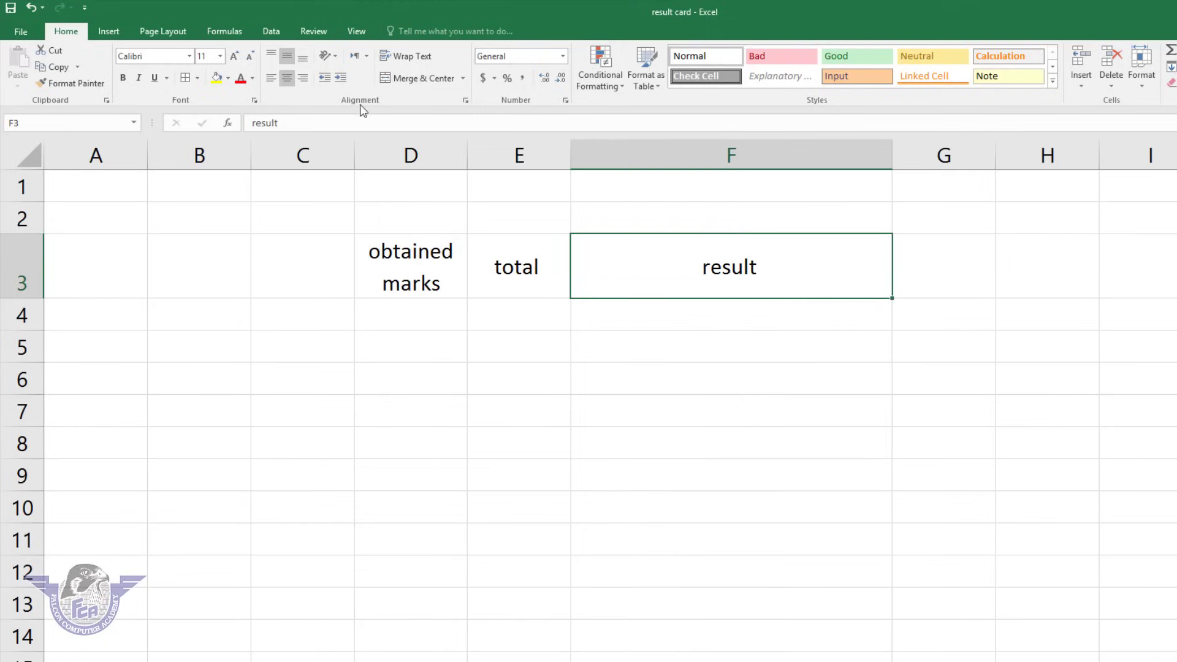
{"action": "left_click", "coordinate": [338, 77]}
{"action": "left_click", "coordinate": [338, 77]}
{"action": "left_click", "coordinate": [338, 78]}
{"action": "left_click", "coordinate": [338, 77]}
{"action": "left_click", "coordinate": [338, 78]}
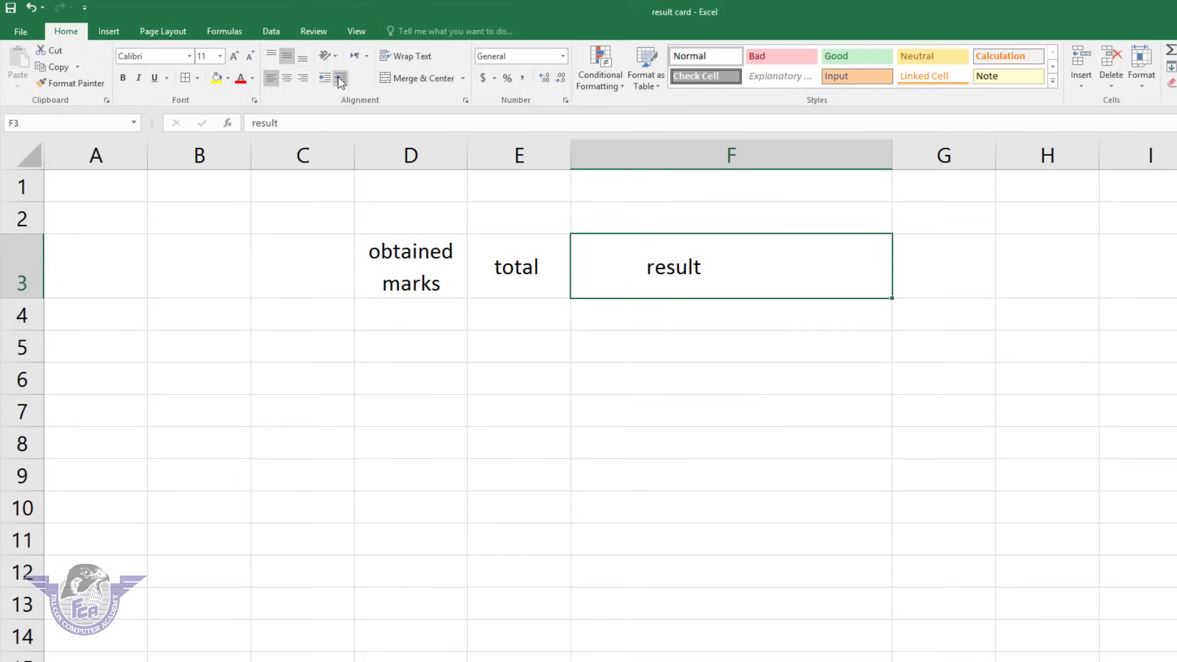
{"action": "left_click", "coordinate": [339, 77]}
{"action": "left_click", "coordinate": [338, 78]}
{"action": "left_click", "coordinate": [338, 78]}
{"action": "left_click", "coordinate": [338, 78]}
{"action": "left_click", "coordinate": [339, 78]}
{"action": "left_click", "coordinate": [338, 78]}
{"action": "left_click", "coordinate": [338, 77]}
{"action": "left_click", "coordinate": [339, 77]}
{"action": "left_click", "coordinate": [338, 78]}
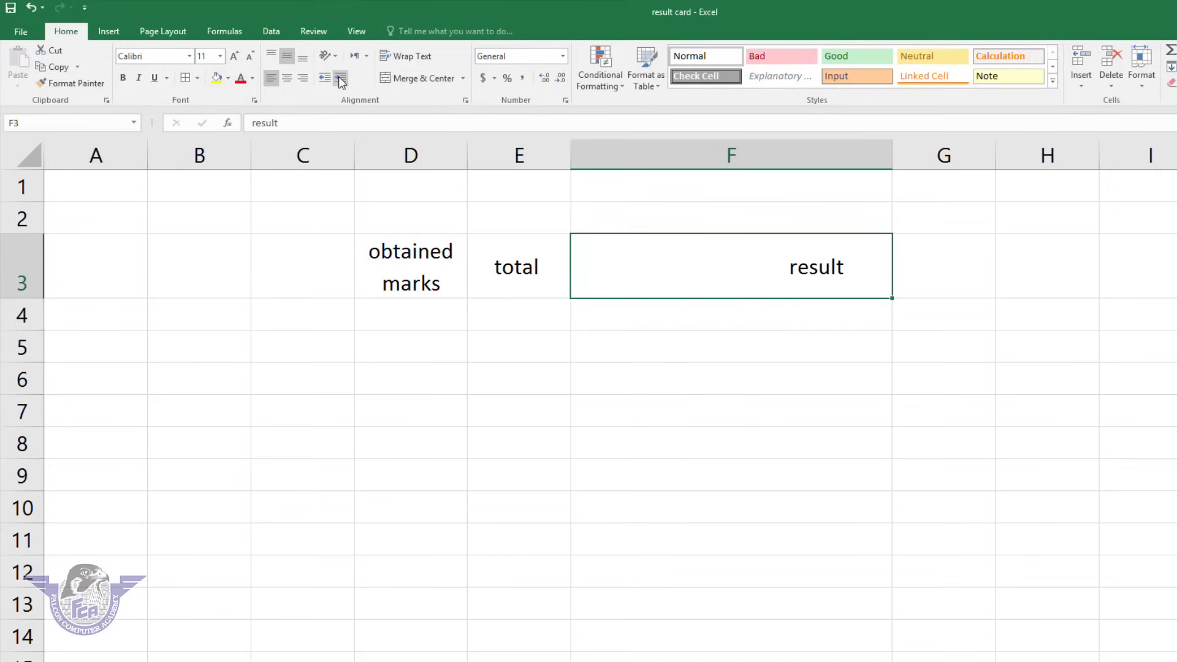
{"action": "left_click", "coordinate": [338, 78]}
Remove the indent so 'result' sits centred in F3.
{"action": "left_click", "coordinate": [323, 81]}
{"action": "left_click", "coordinate": [322, 81]}
{"action": "left_click", "coordinate": [322, 81]}
{"action": "left_click", "coordinate": [322, 82]}
{"action": "left_click", "coordinate": [321, 82]}
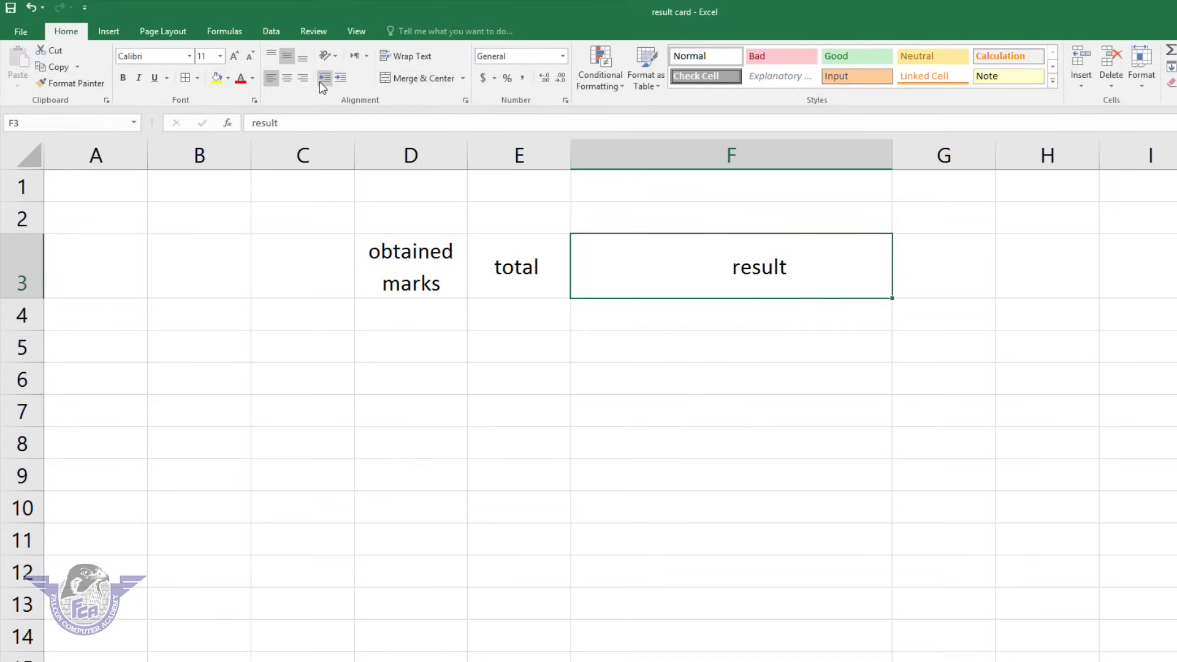
{"action": "left_click", "coordinate": [320, 83]}
{"action": "left_click", "coordinate": [319, 82]}
{"action": "left_click", "coordinate": [322, 82]}
{"action": "left_click", "coordinate": [321, 81]}
{"action": "left_click", "coordinate": [322, 81]}
{"action": "left_click", "coordinate": [322, 82]}
{"action": "left_click", "coordinate": [321, 82]}
{"action": "left_click", "coordinate": [322, 82]}
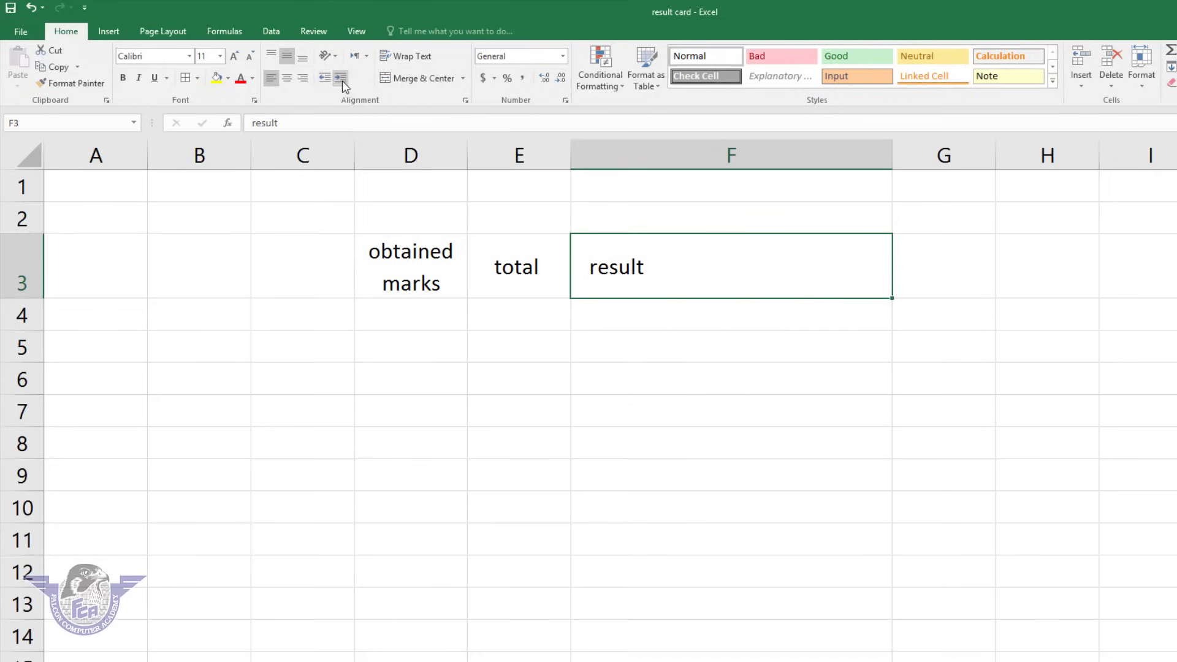
{"action": "left_click", "coordinate": [342, 80]}
{"action": "left_click", "coordinate": [342, 81]}
{"action": "left_click", "coordinate": [340, 79]}
{"action": "left_click", "coordinate": [341, 79]}
{"action": "left_click", "coordinate": [340, 79]}
{"action": "left_click", "coordinate": [340, 79]}
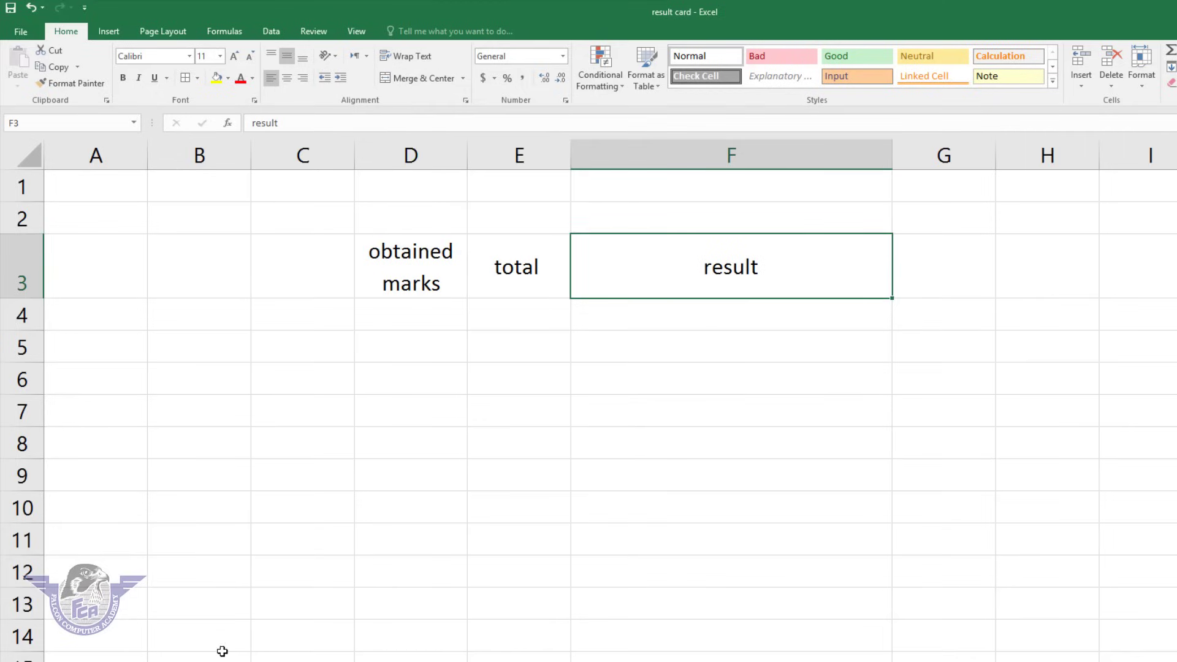
Enter 'falcon computer academy', 'office management' and 'ms excel sheet' in A8, B8 and C8.
{"action": "left_click", "coordinate": [93, 444]}
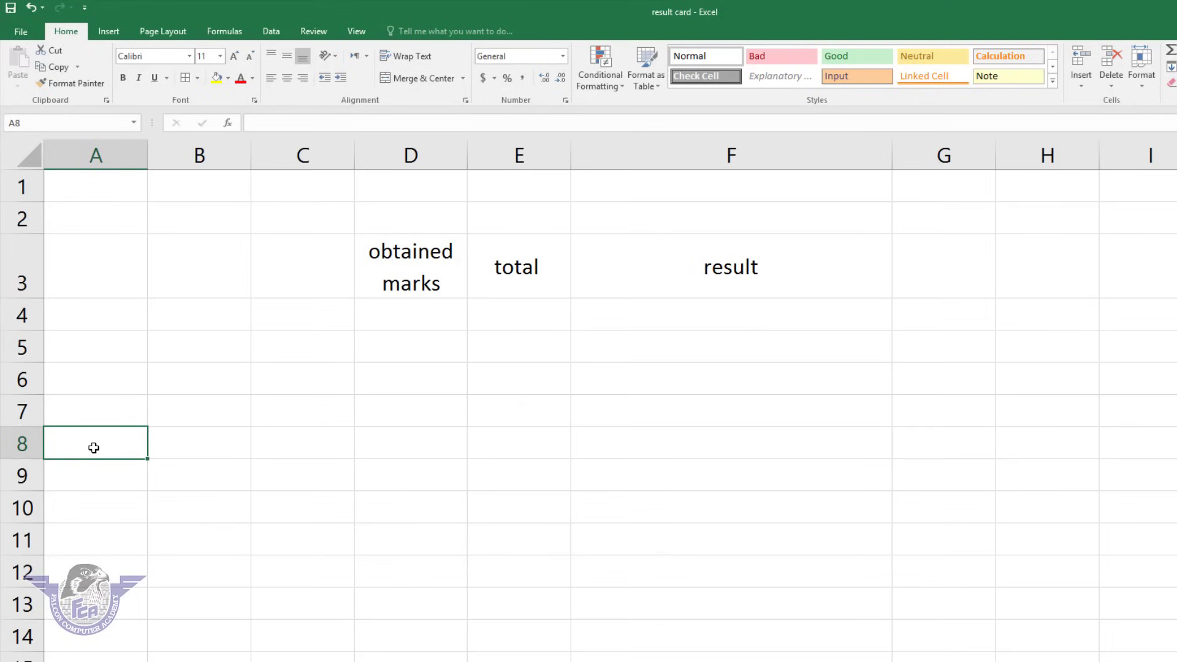
{"action": "type", "text": "falcon "}
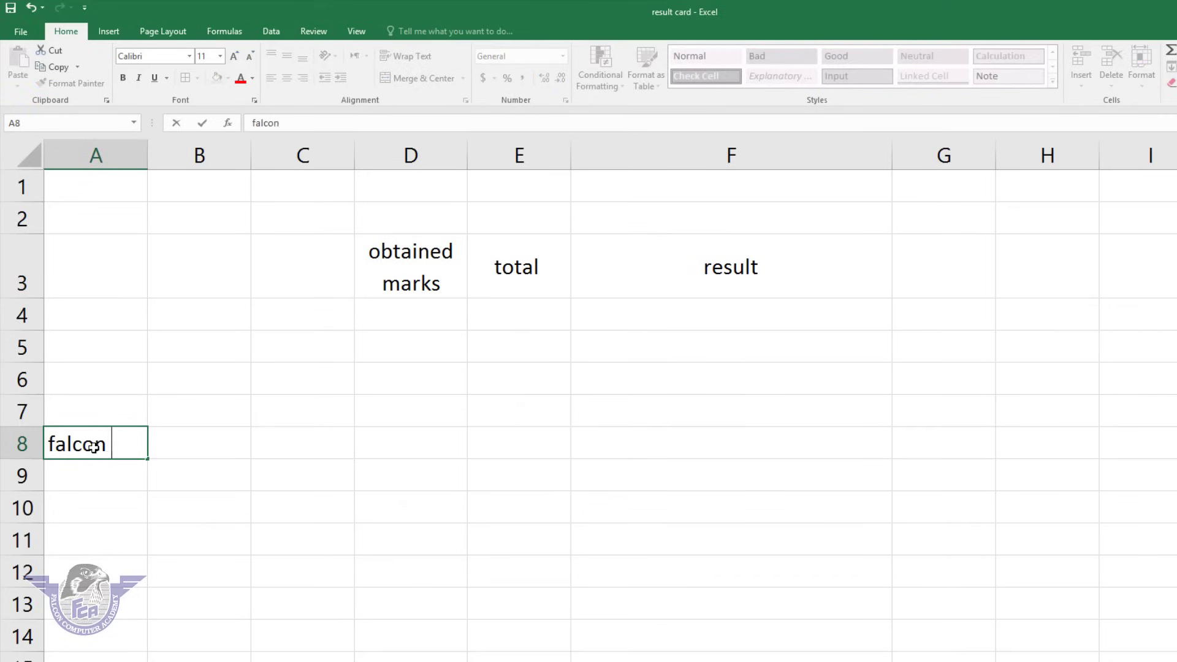
{"action": "type", "text": "computer academy"}
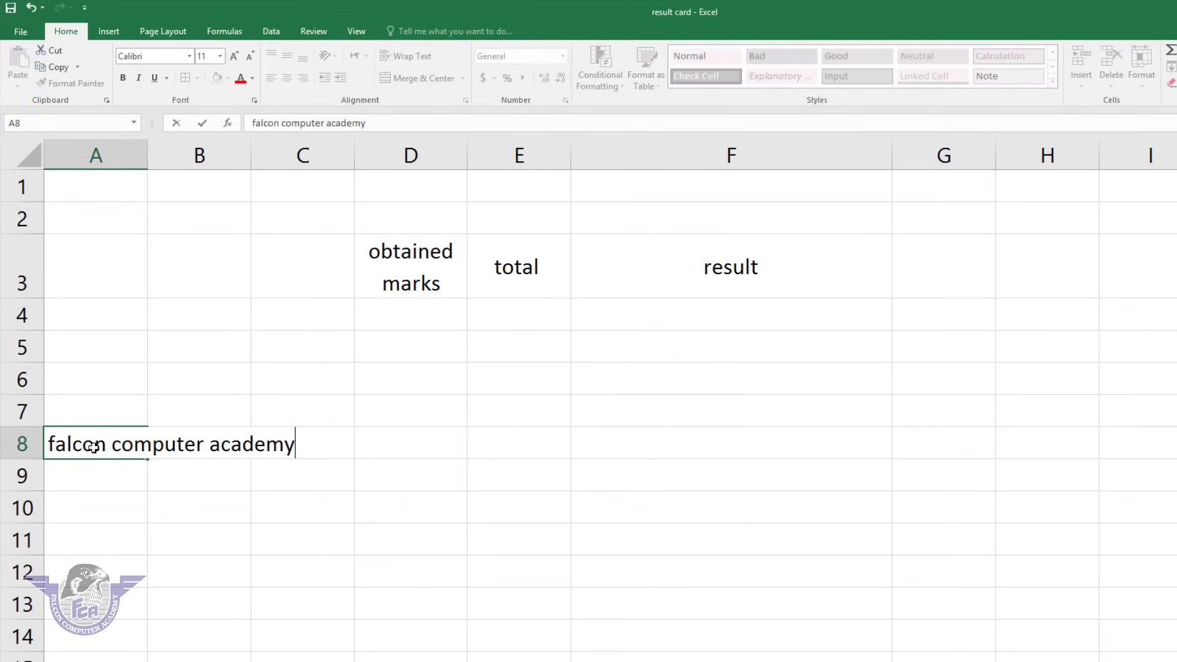
{"action": "key", "text": "Tab"}
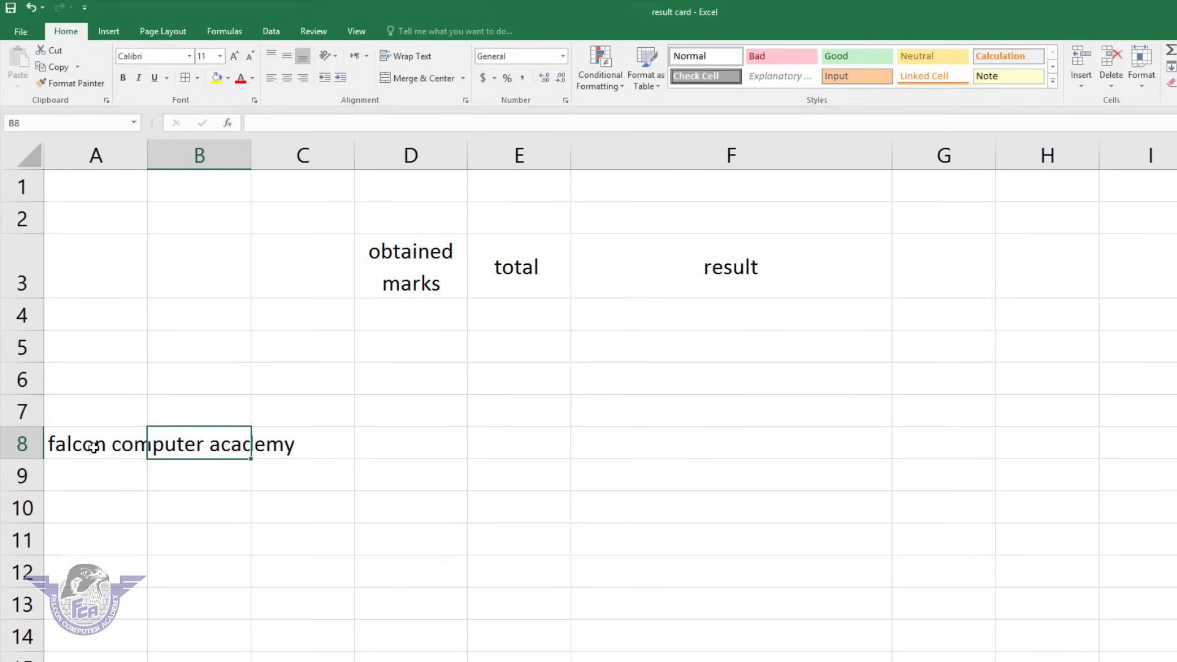
{"action": "type", "text": "rahim"}
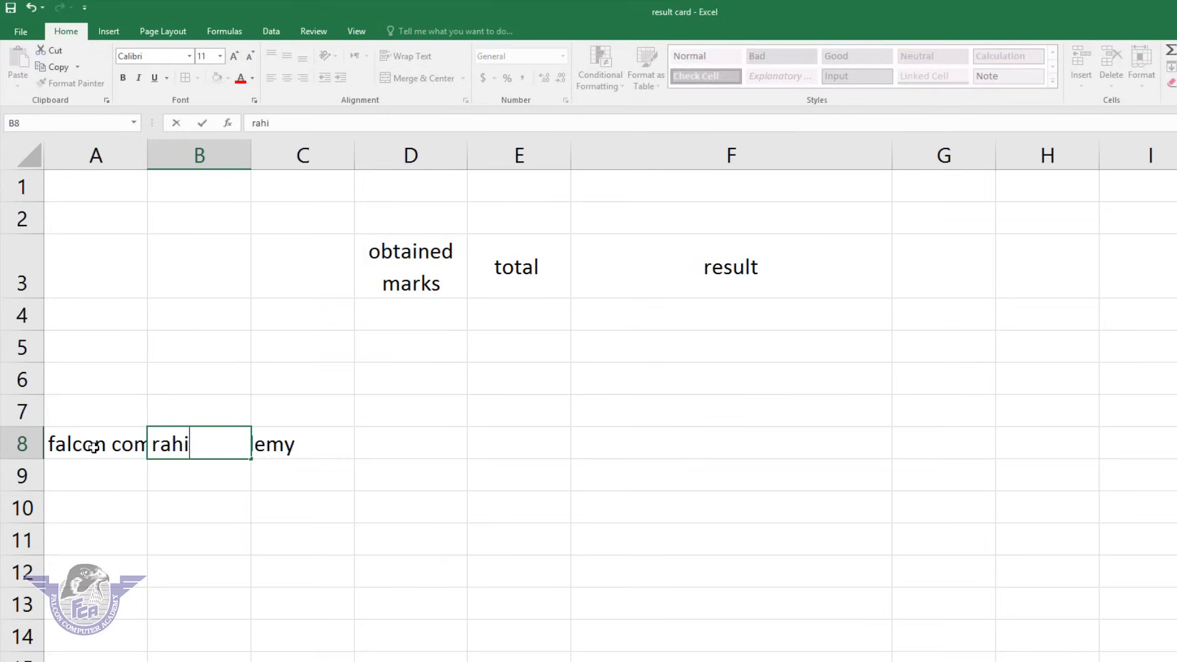
{"action": "key", "text": "BackSpace"}
{"action": "key", "text": "BackSpace"}
{"action": "key", "text": "BackSpace"}
{"action": "key", "text": "BackSpace"}
{"action": "key", "text": "BackSpace"}
{"action": "key", "text": "BackSpace"}
{"action": "type", "text": "office managemen"}
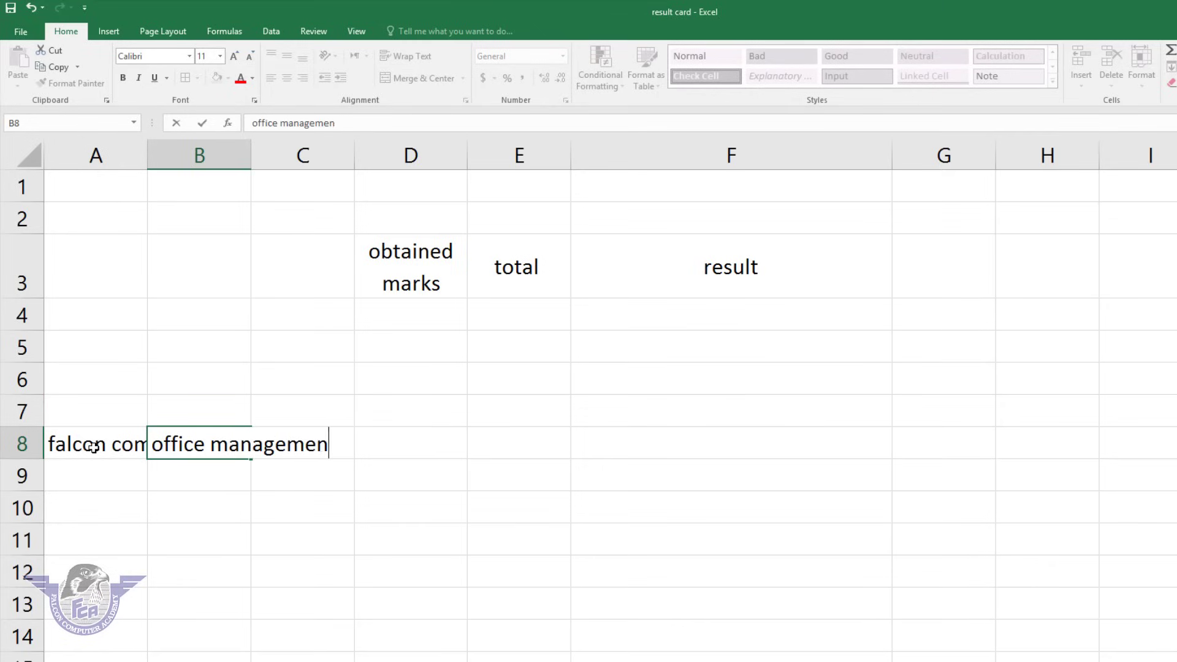
{"action": "type", "text": "t"}
{"action": "key", "text": "Tab"}
{"action": "type", "text": "m"}
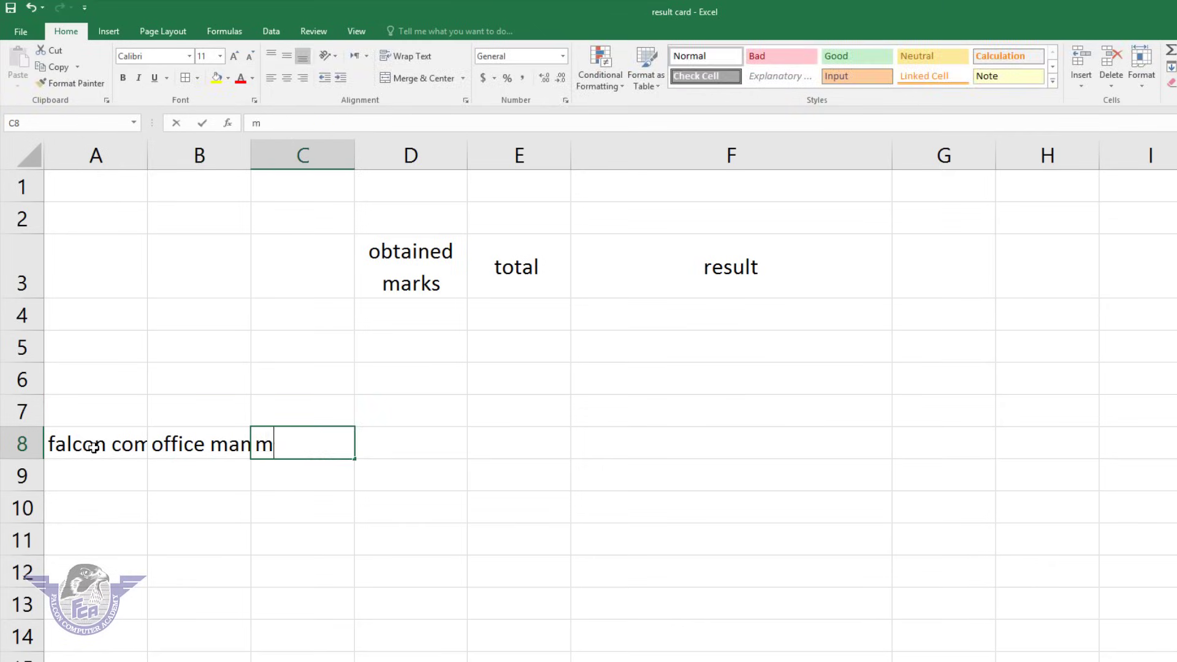
{"action": "type", "text": "s excel sheet"}
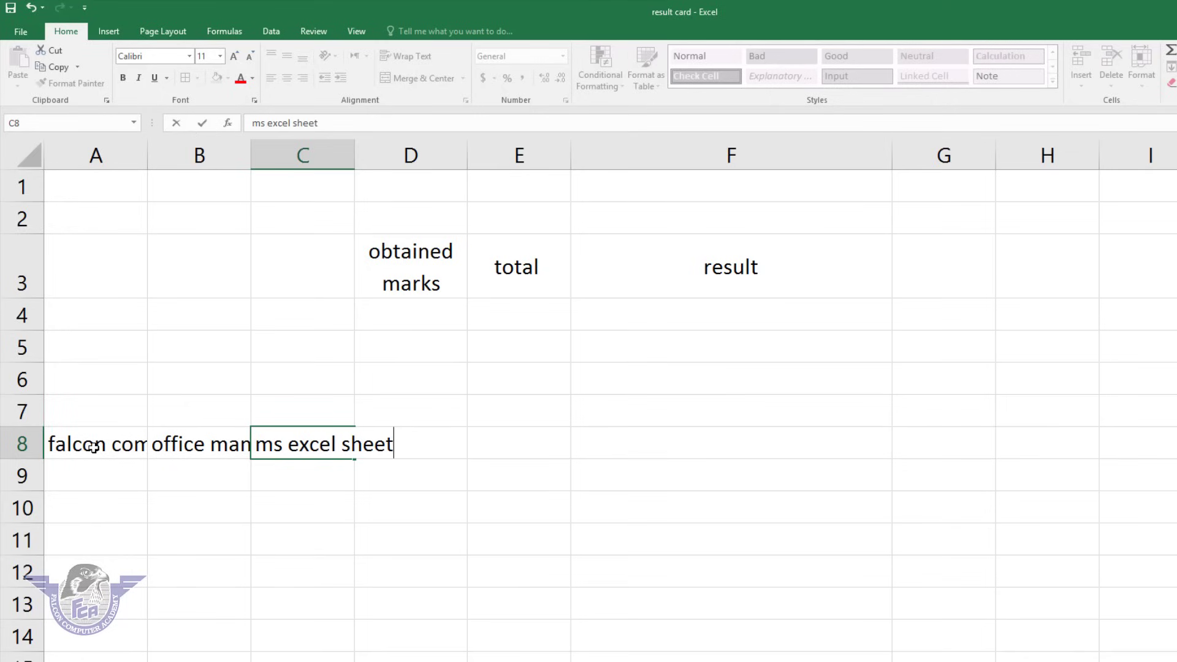
{"action": "left_click", "coordinate": [200, 529]}
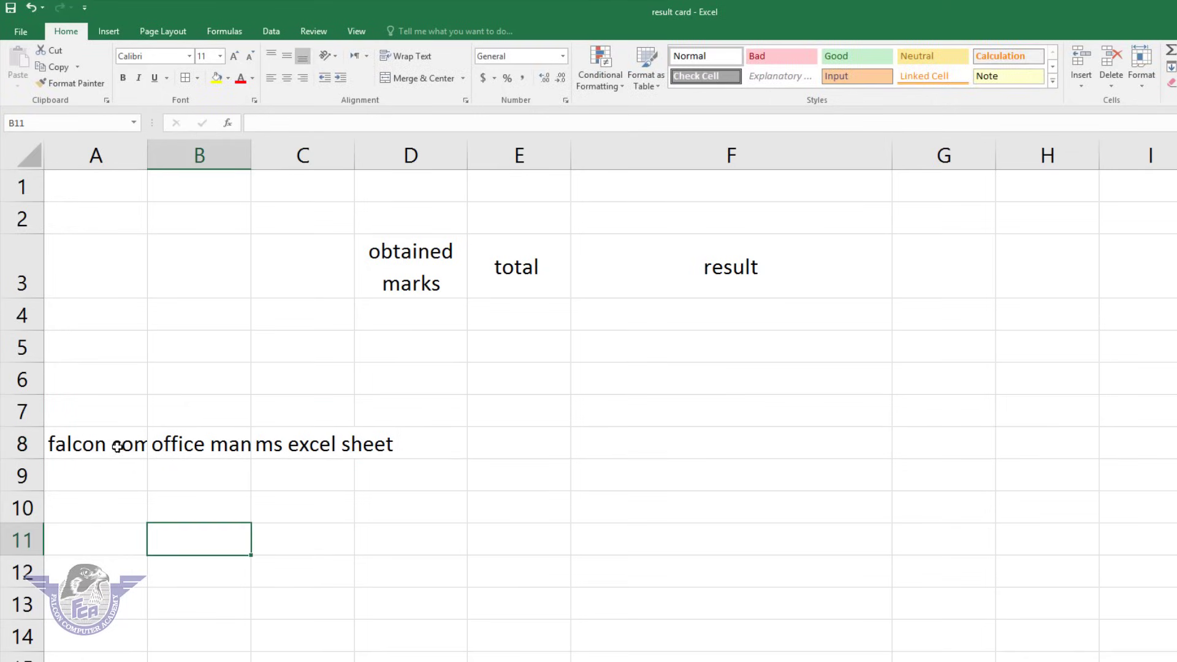
Wrap the text in A8:D8 so each row 8 entry fits on several lines.
{"action": "left_click_drag", "start_coordinate": [104, 441], "coordinate": [364, 443]}
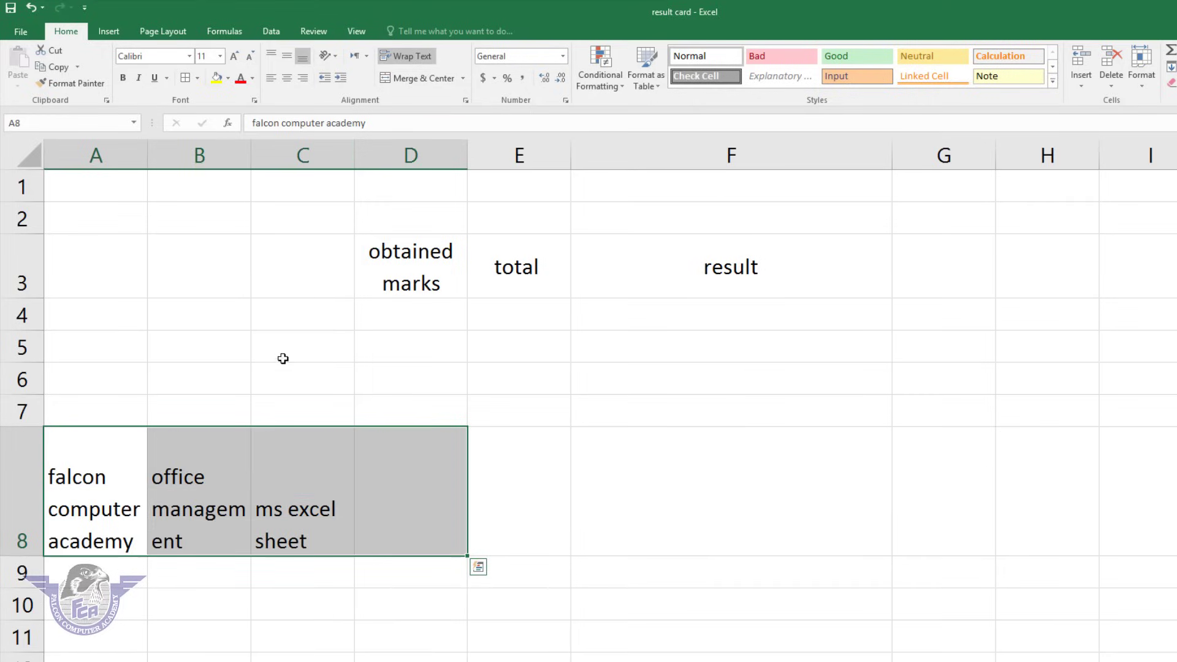
{"action": "left_click", "coordinate": [207, 478]}
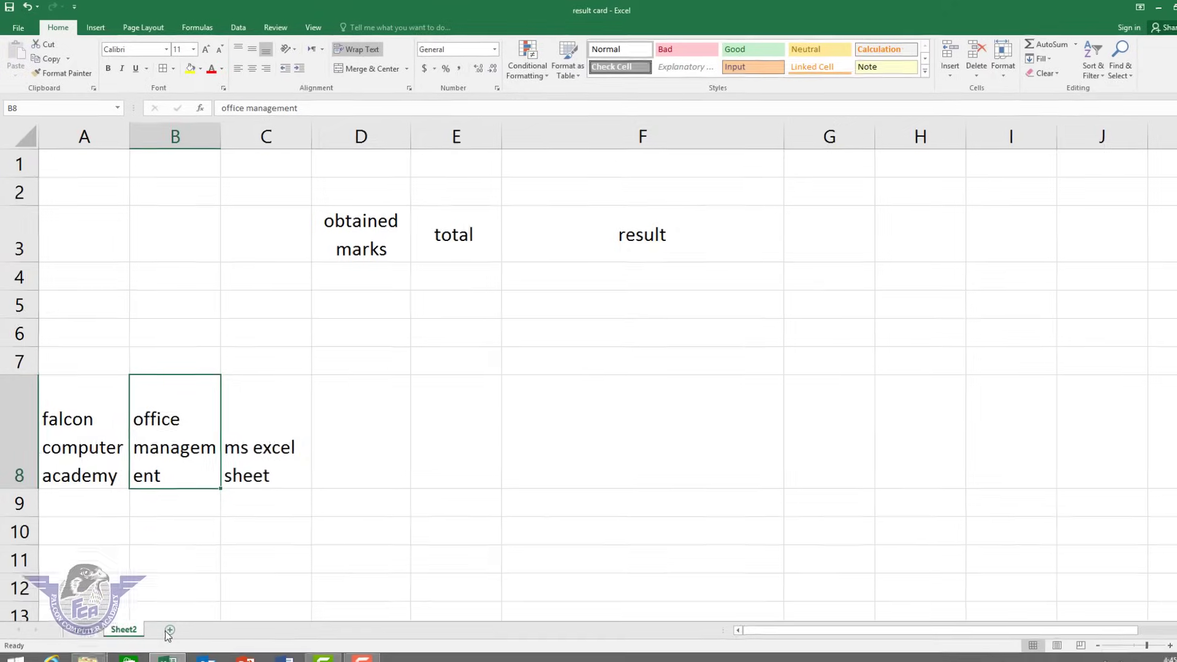
Add Sheet3, zoom to 220%, and enter 'falcon computer academy' in A1.
{"action": "left_click", "coordinate": [169, 630]}
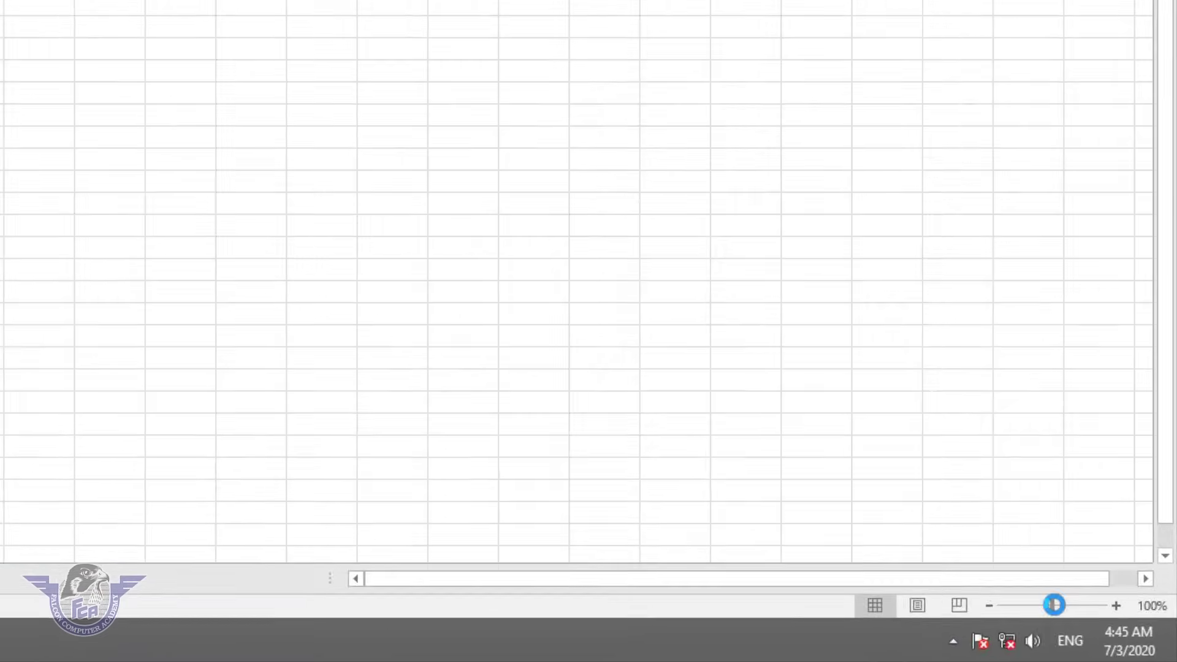
{"action": "left_click_drag", "start_coordinate": [1108, 630], "coordinate": [1119, 630]}
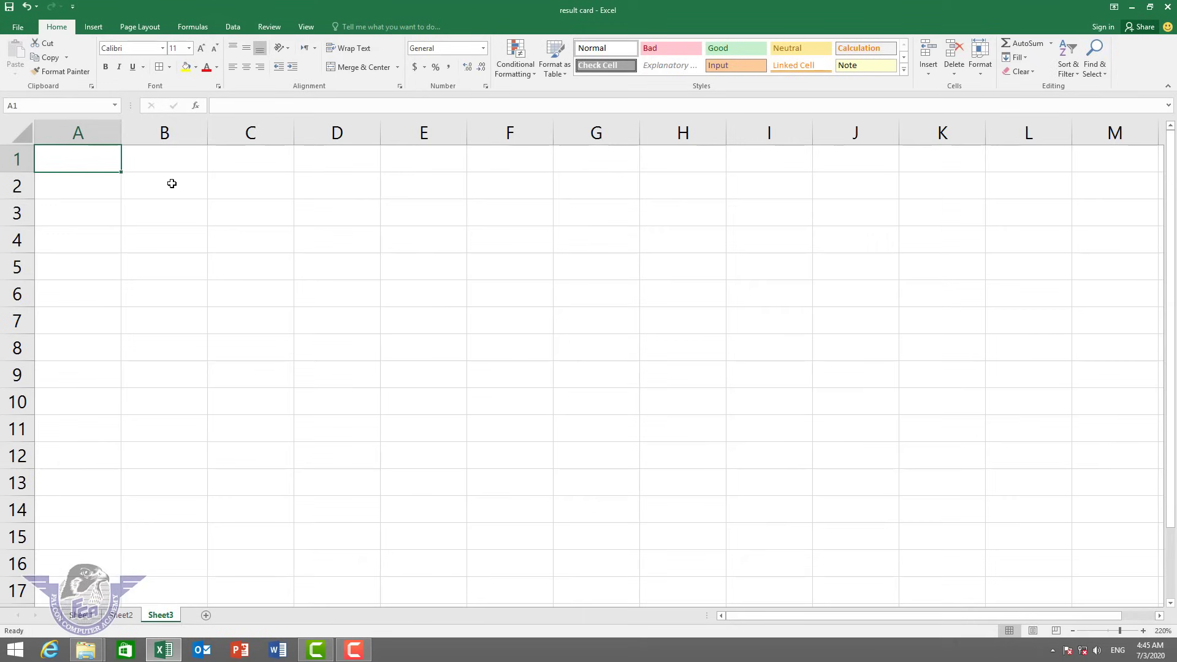
{"action": "type", "text": "falcon comp"}
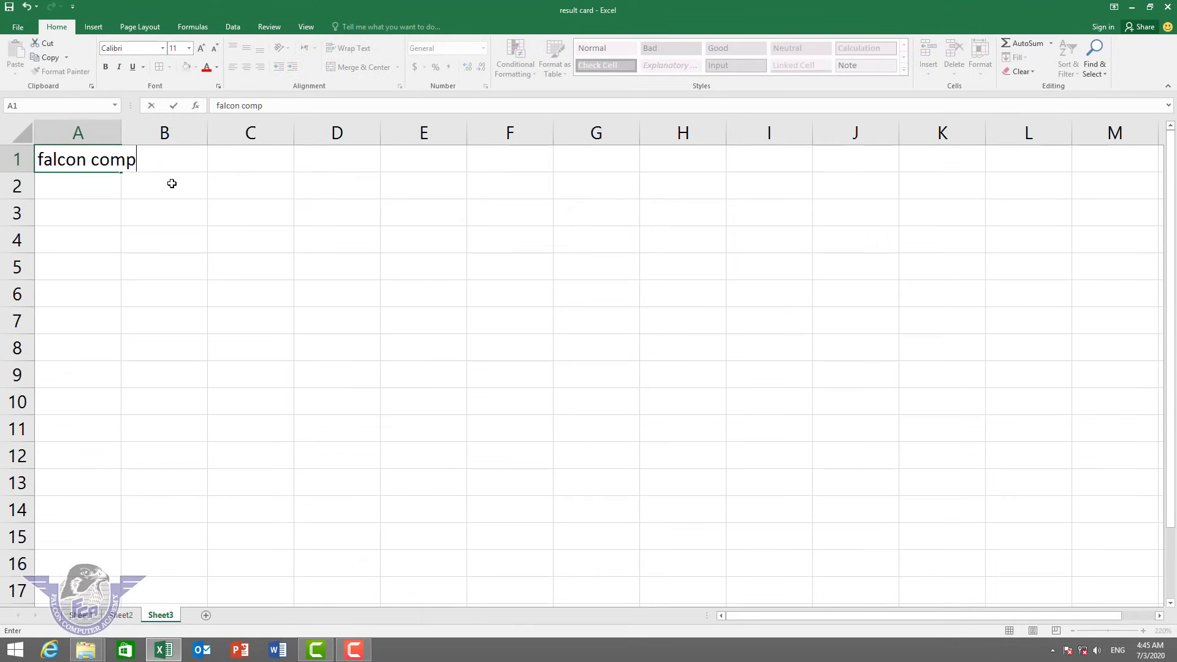
{"action": "type", "text": "uter academy"}
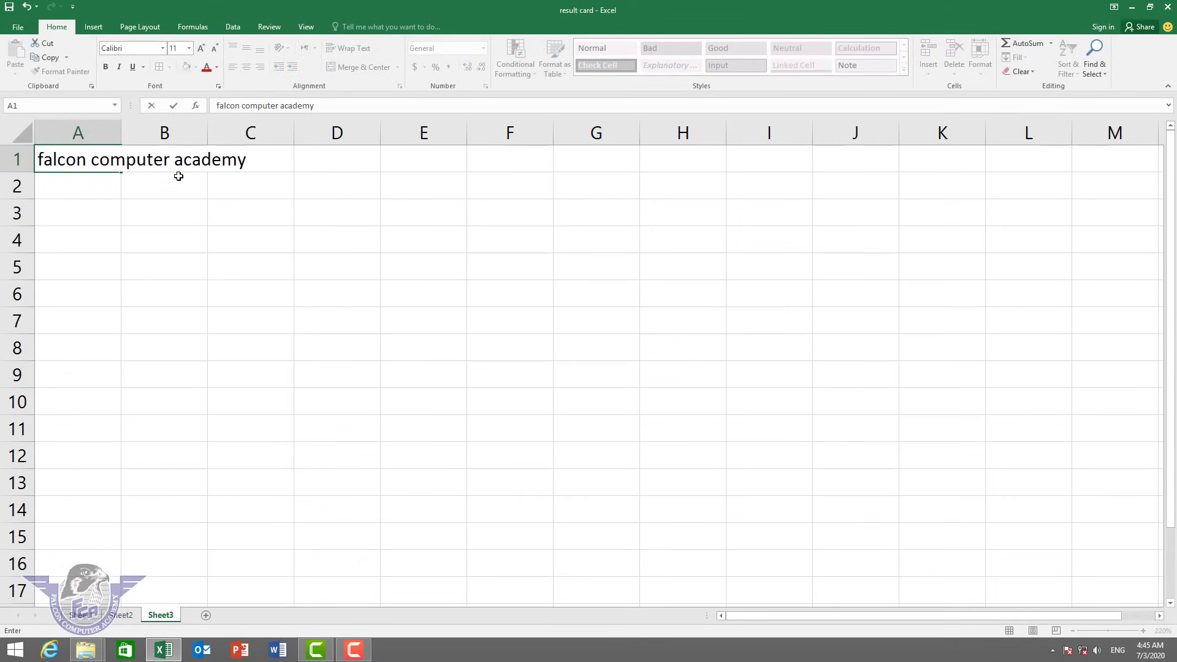
{"action": "left_click", "coordinate": [222, 209]}
Merge and centre A1:H1, then unmerge it, leaving the heading in A1.
{"action": "left_click_drag", "start_coordinate": [82, 161], "coordinate": [693, 147]}
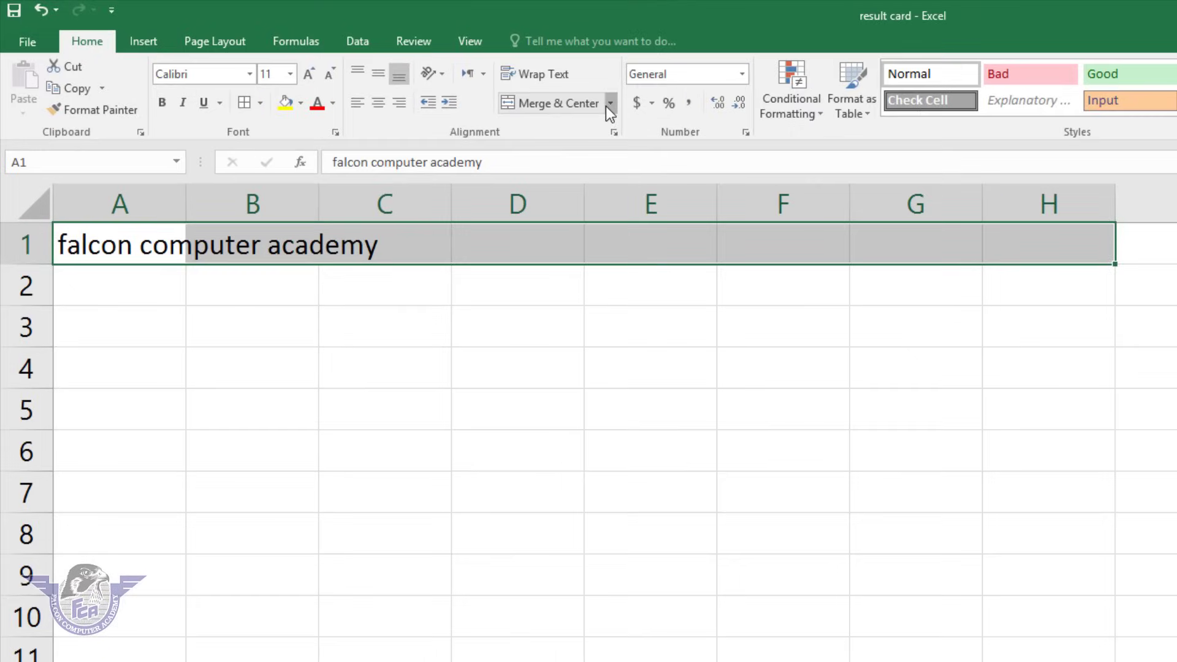
{"action": "left_click", "coordinate": [398, 68]}
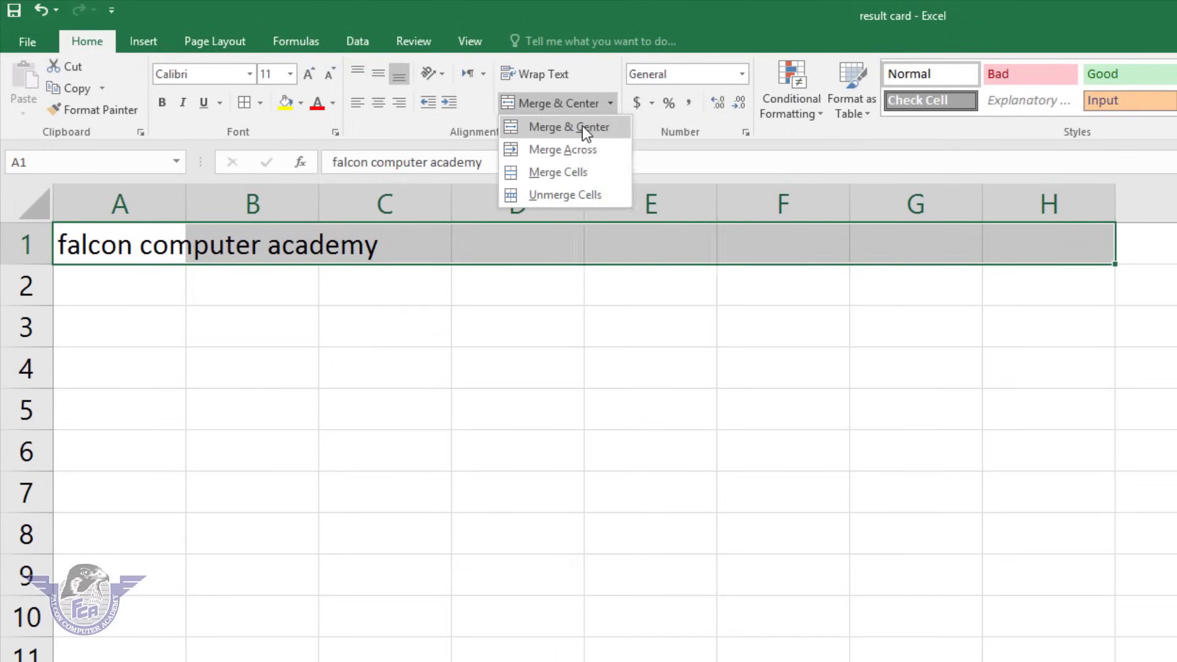
{"action": "left_click", "coordinate": [582, 127]}
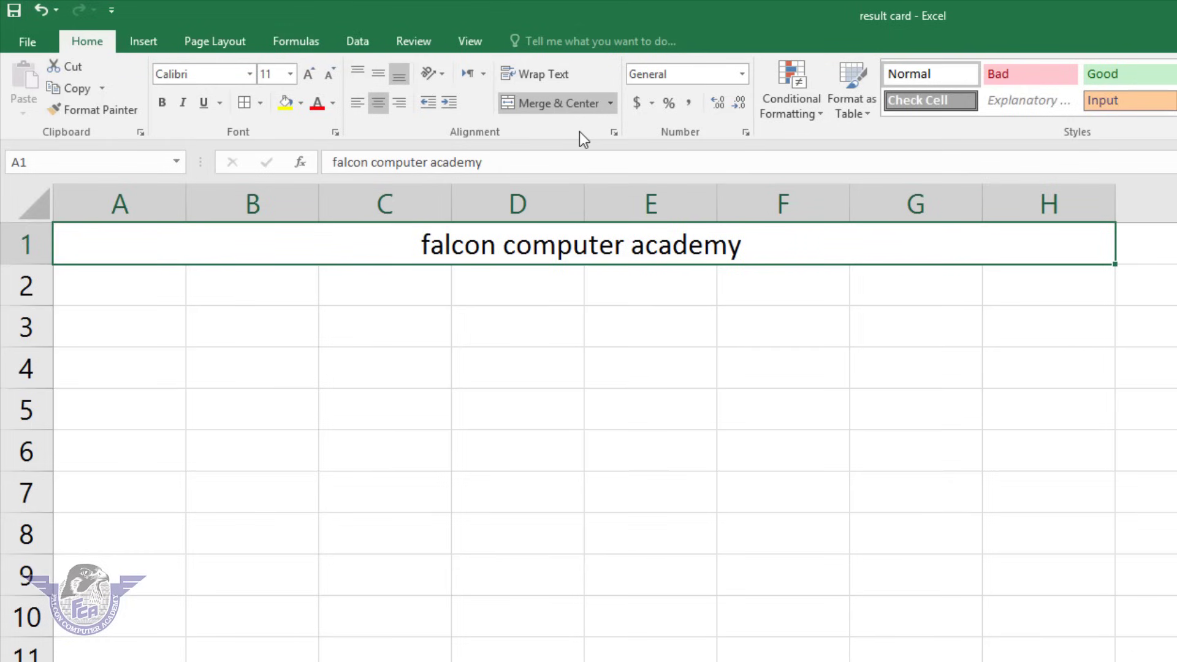
{"action": "left_click", "coordinate": [612, 103]}
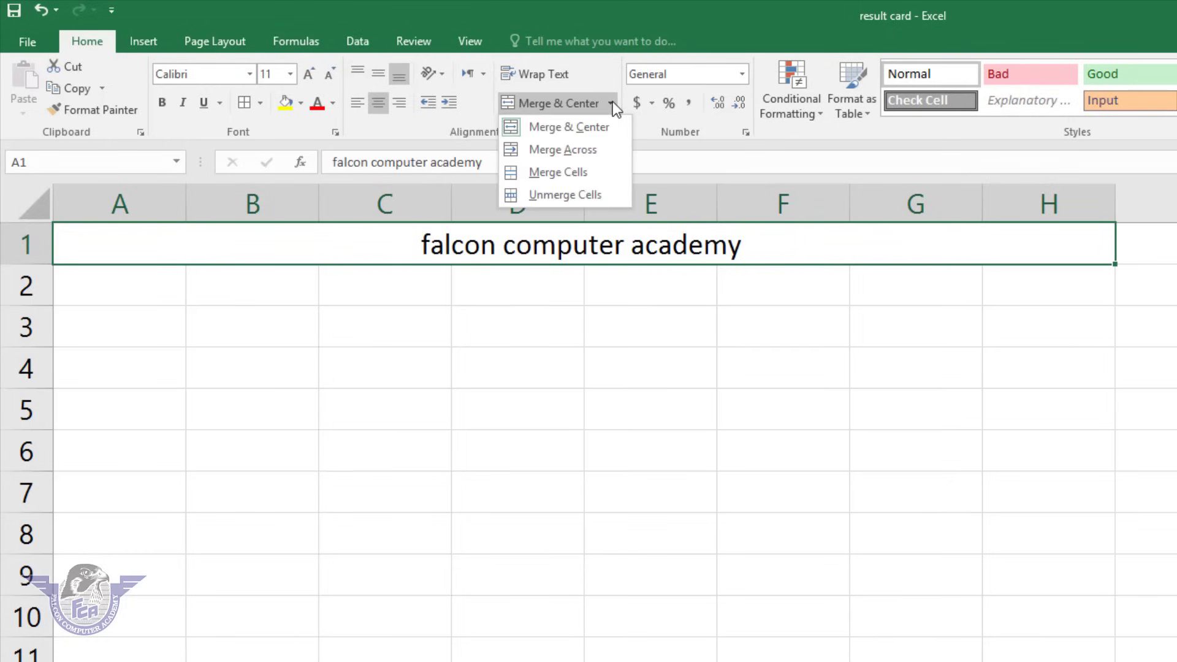
{"action": "left_click", "coordinate": [577, 193]}
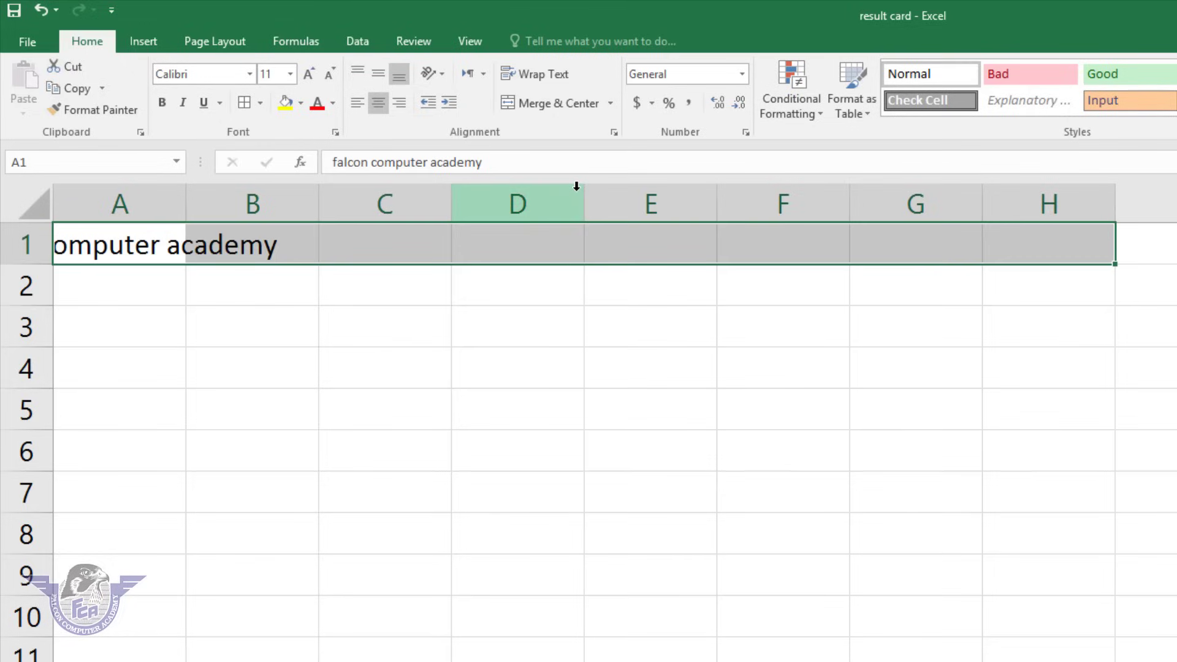
{"action": "left_click", "coordinate": [612, 103]}
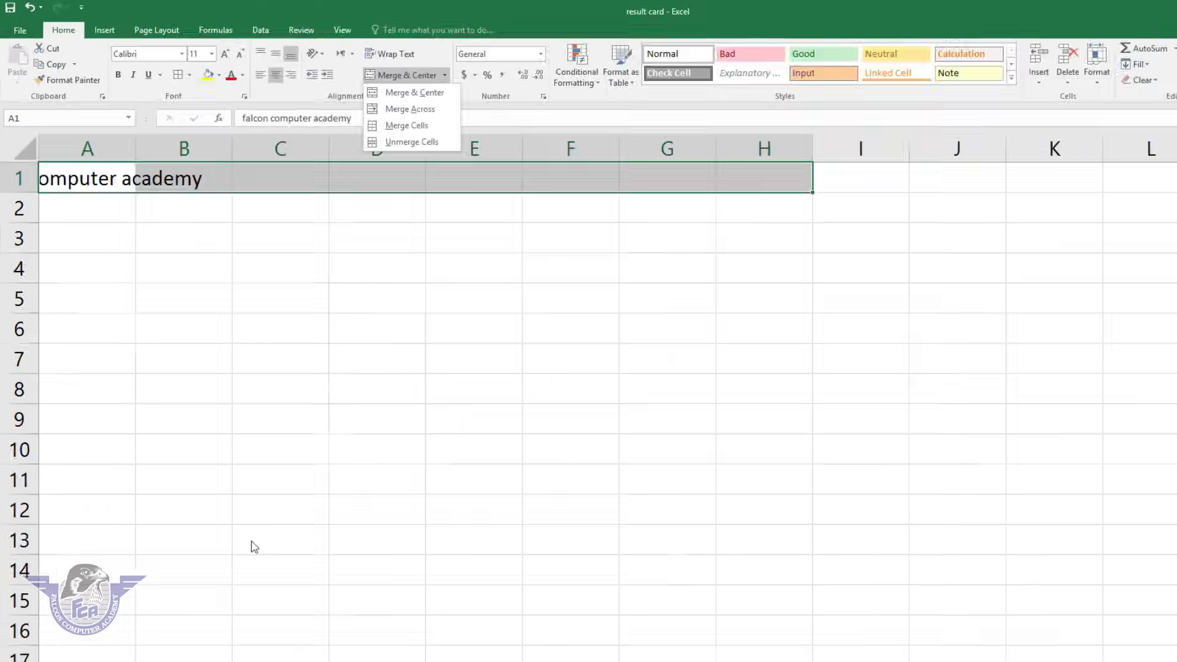
{"action": "left_click", "coordinate": [253, 547]}
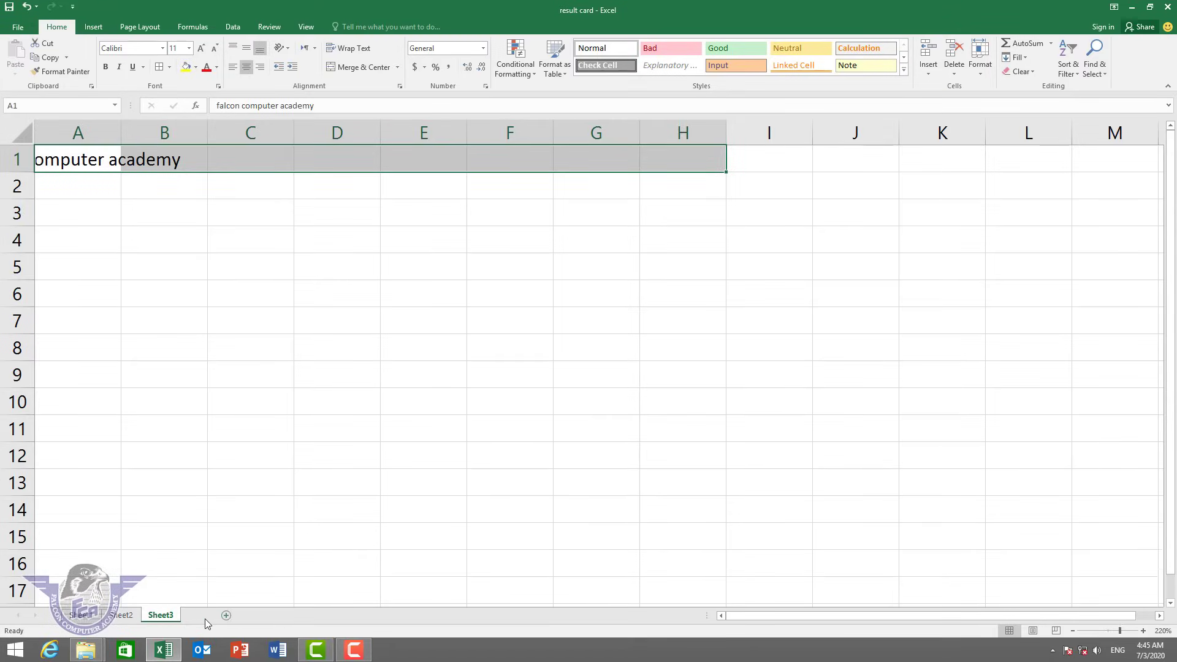
Add three blank sheets: Sheet4, Sheet5 and Sheet6.
{"action": "left_click", "coordinate": [206, 616]}
{"action": "left_click", "coordinate": [247, 616]}
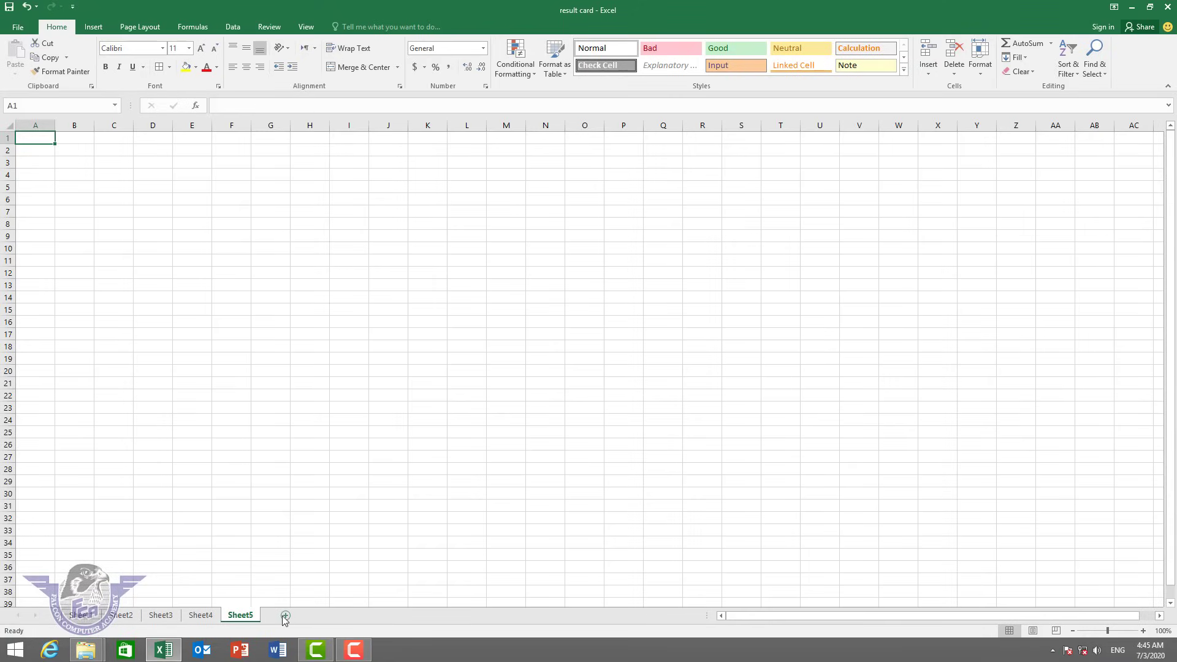
{"action": "left_click", "coordinate": [285, 615]}
Return to Sheet3 and select the A1:H1 heading row.
{"action": "left_click", "coordinate": [172, 618]}
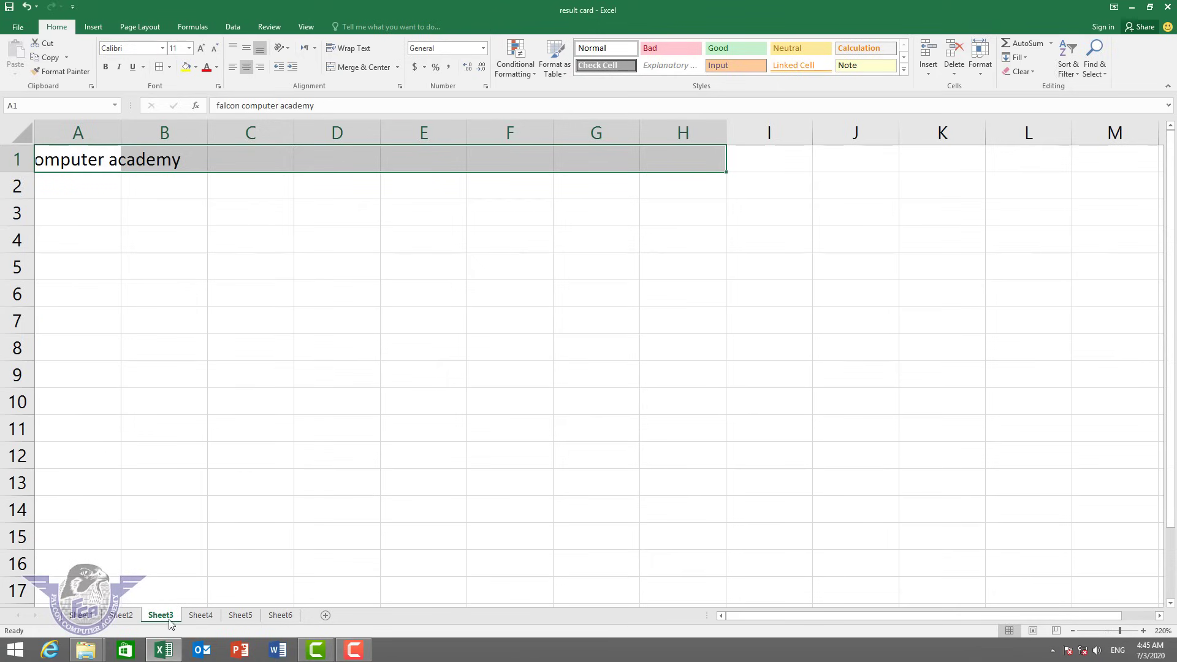
{"action": "left_click", "coordinate": [145, 221]}
{"action": "left_click_drag", "start_coordinate": [43, 157], "coordinate": [670, 150]}
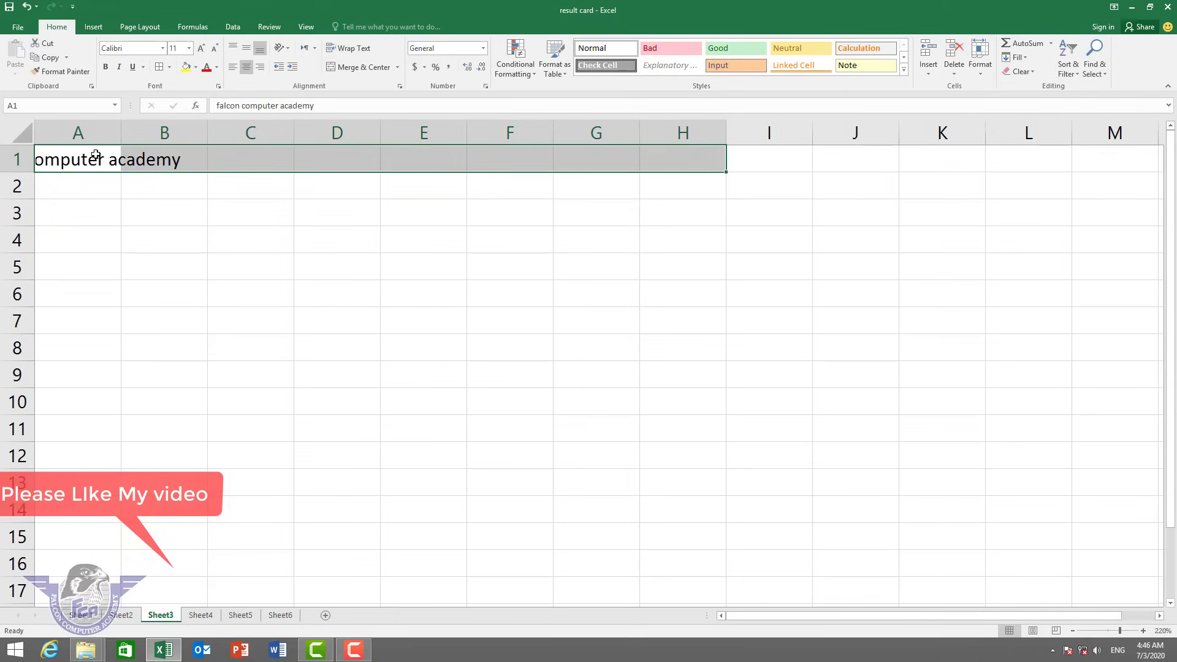
{"action": "left_click_drag", "start_coordinate": [53, 160], "coordinate": [679, 155]}
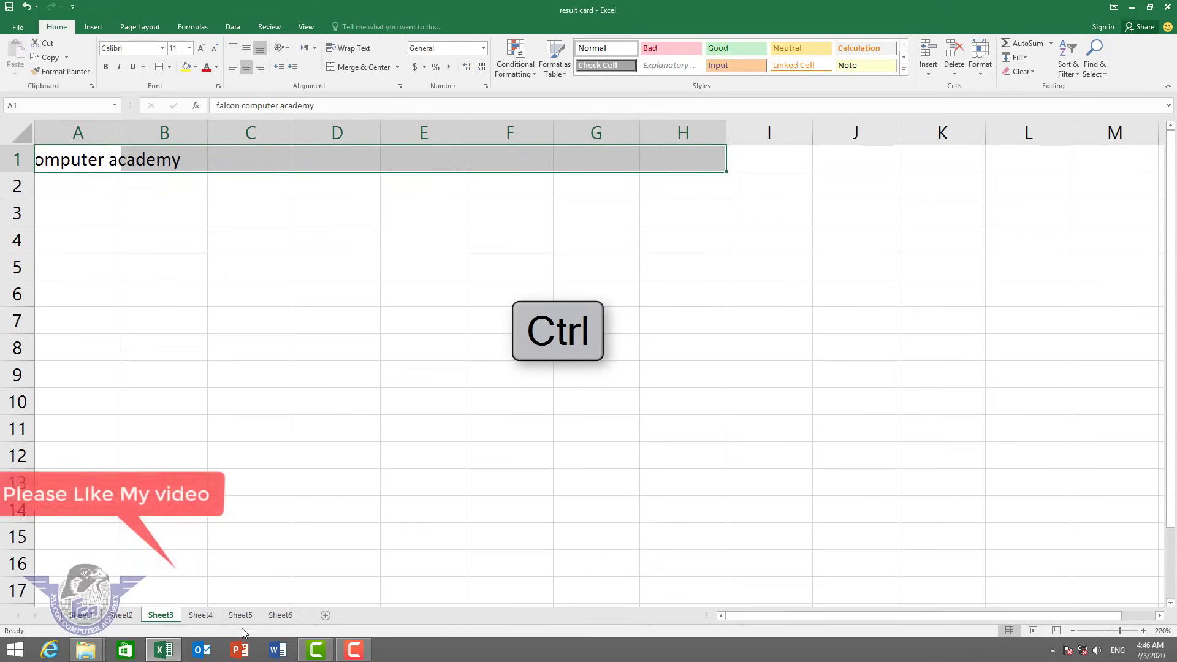
Group Sheet3 through Sheet6 and merge-and-center the row-1 heading across A1:H1.
{"action": "left_click", "coordinate": [208, 616], "text": "ctrl"}
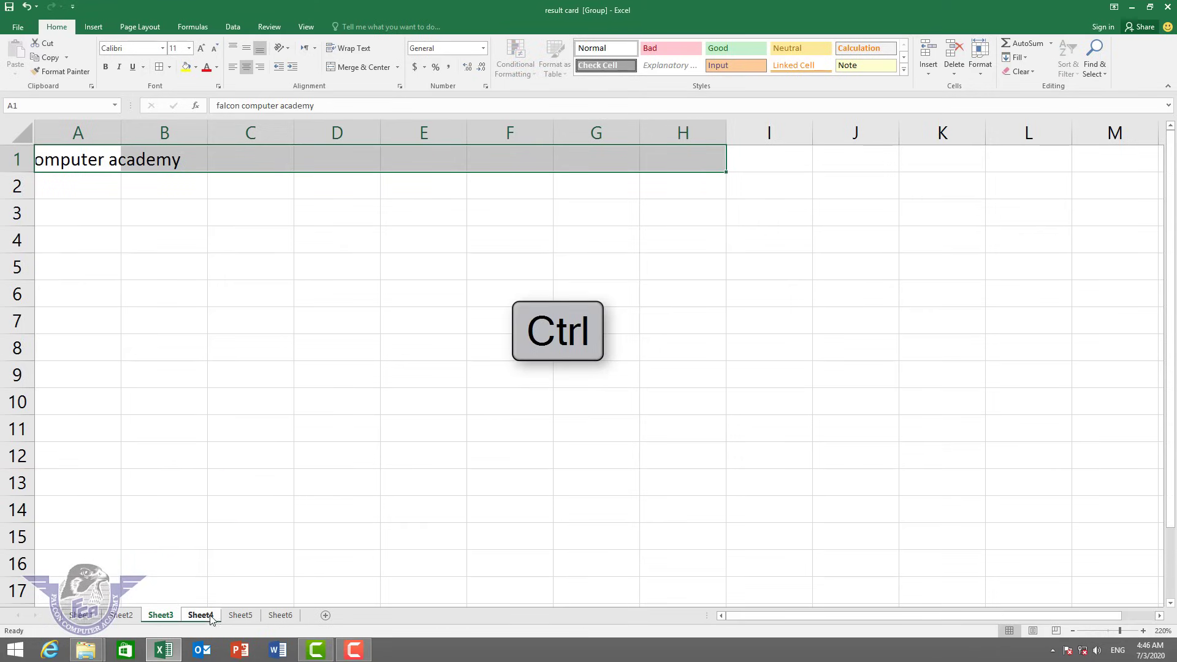
{"action": "left_click", "coordinate": [292, 617], "text": "ctrl"}
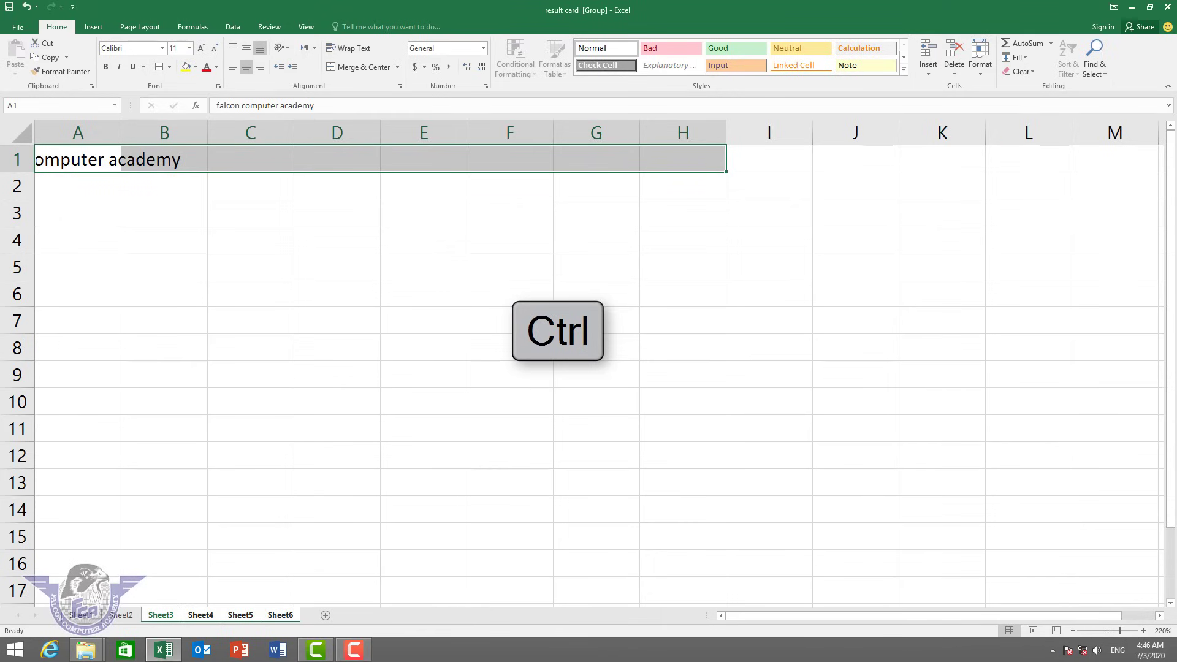
{"action": "left_click", "coordinate": [397, 66]}
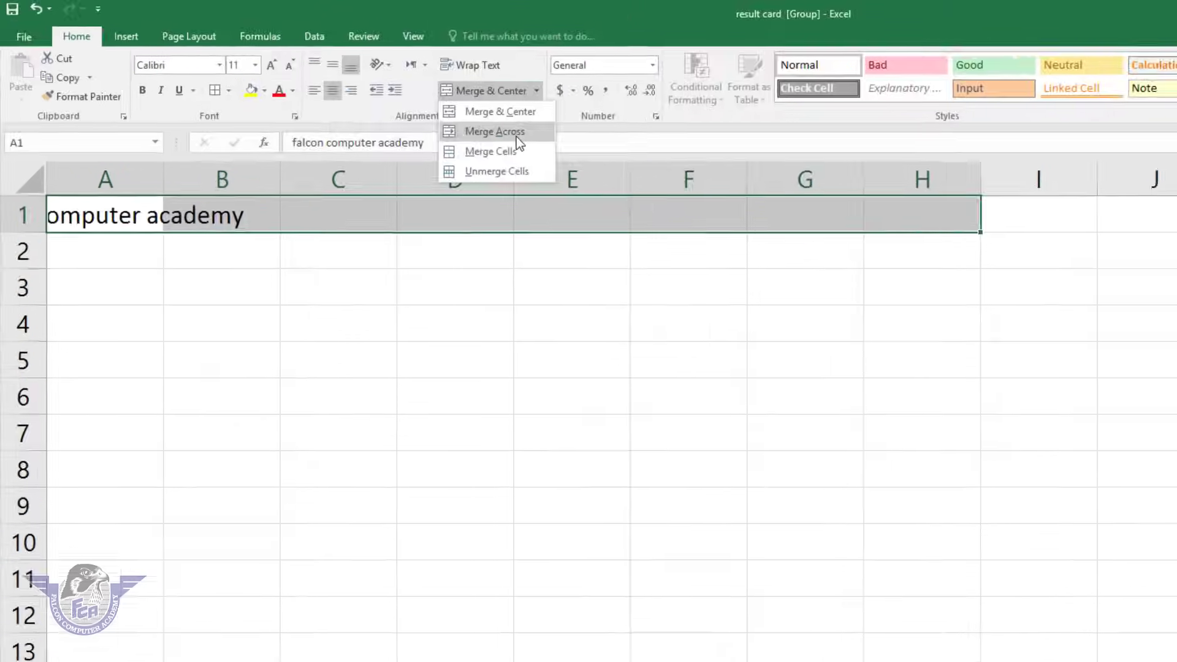
{"action": "left_click", "coordinate": [384, 99]}
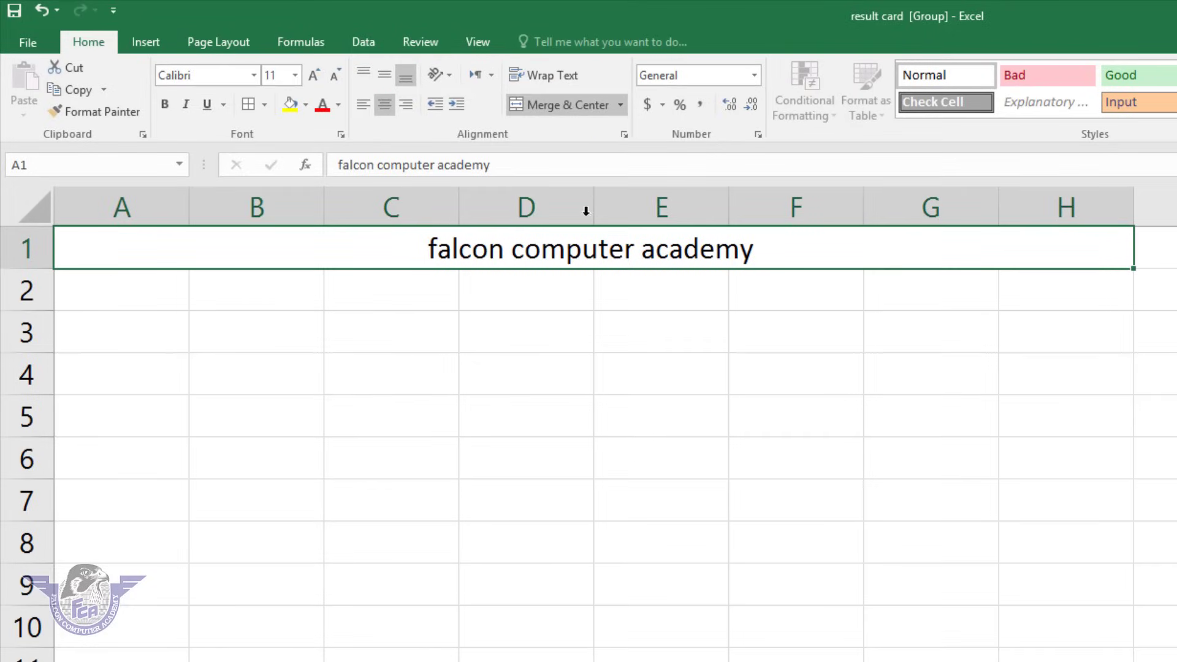
{"action": "left_click", "coordinate": [397, 229]}
{"action": "left_click", "coordinate": [621, 248]}
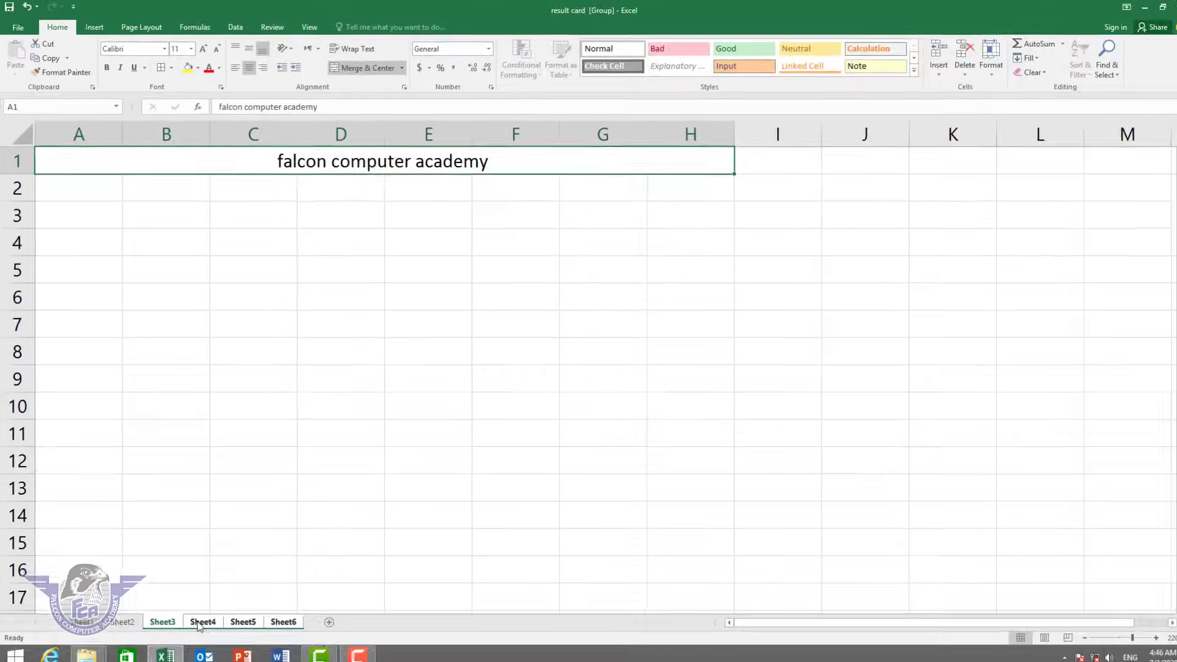
Zoom Sheet4 to about 330% and select its merged row-1 title cell.
{"action": "left_click", "coordinate": [198, 622]}
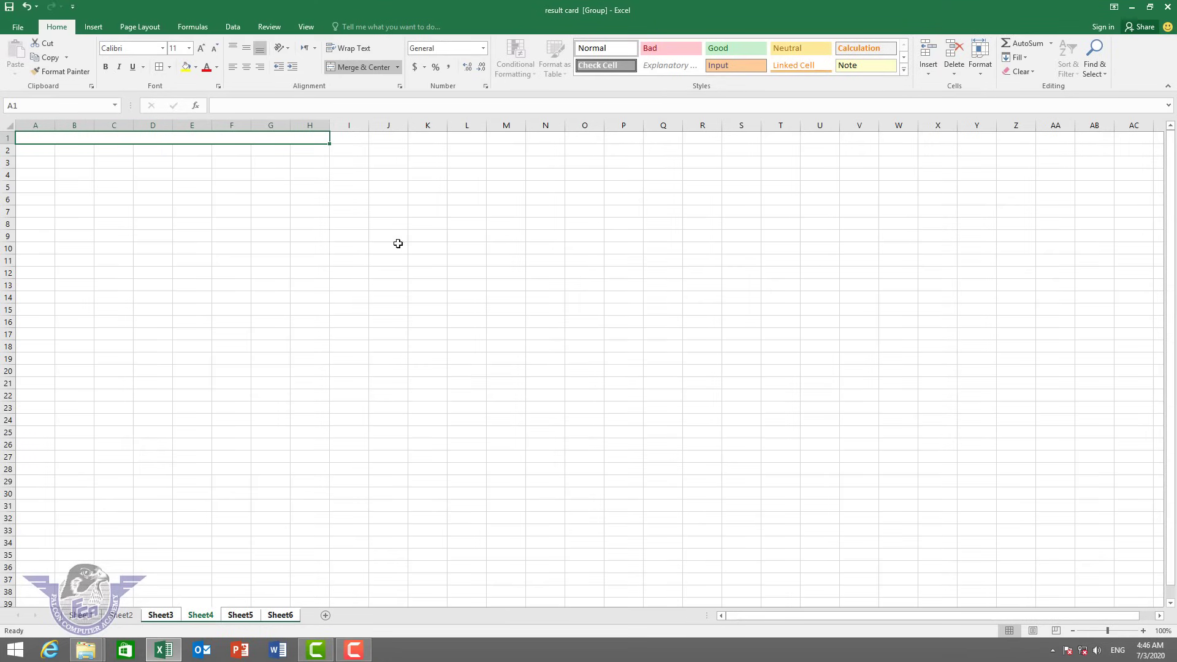
{"action": "left_click_drag", "start_coordinate": [1106, 630], "coordinate": [1132, 640]}
{"action": "left_click", "coordinate": [681, 233]}
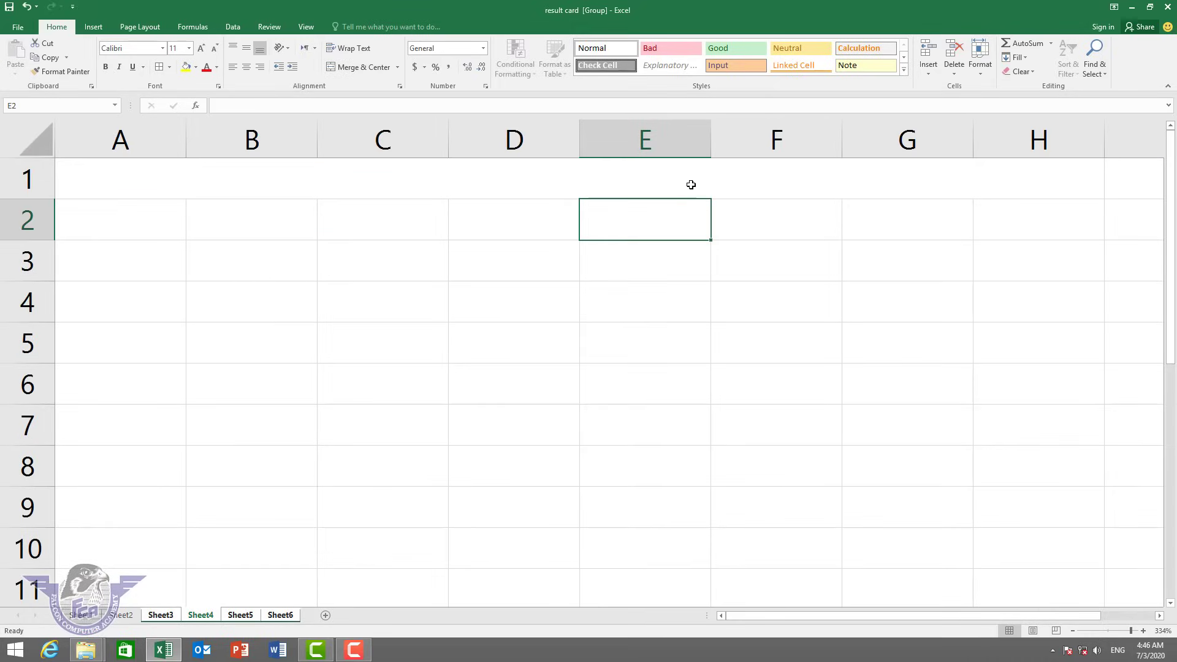
{"action": "left_click", "coordinate": [691, 184]}
With Sheet5 and Sheet6 included, unmerge the row-1 title cells.
{"action": "left_click", "coordinate": [241, 616]}
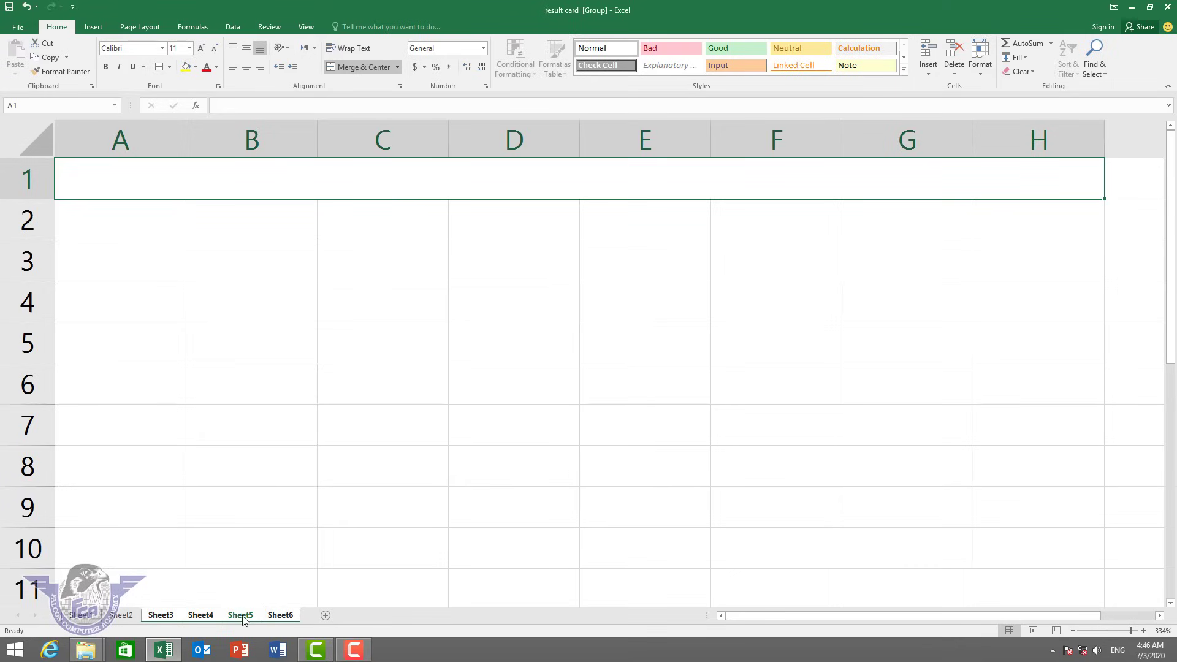
{"action": "left_click", "coordinate": [283, 618]}
{"action": "left_click", "coordinate": [397, 67]}
{"action": "left_click", "coordinate": [377, 124]}
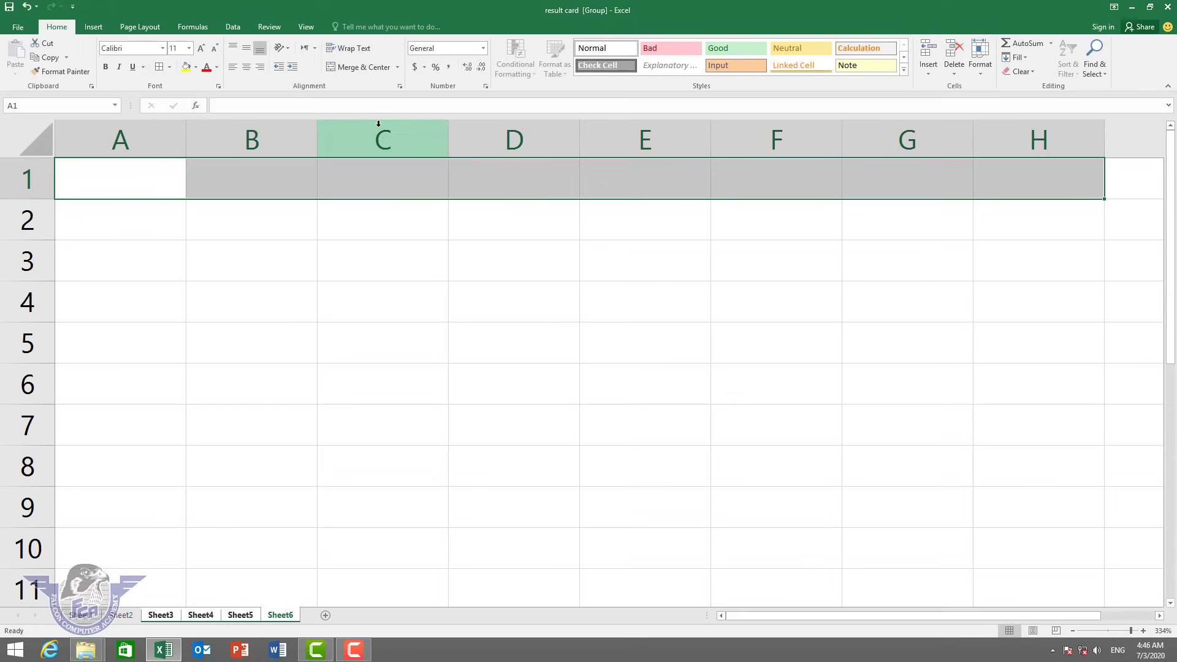
Return to Sheet3 and select cell A3 for the subtitle.
{"action": "left_click", "coordinate": [218, 617]}
{"action": "left_click", "coordinate": [162, 615]}
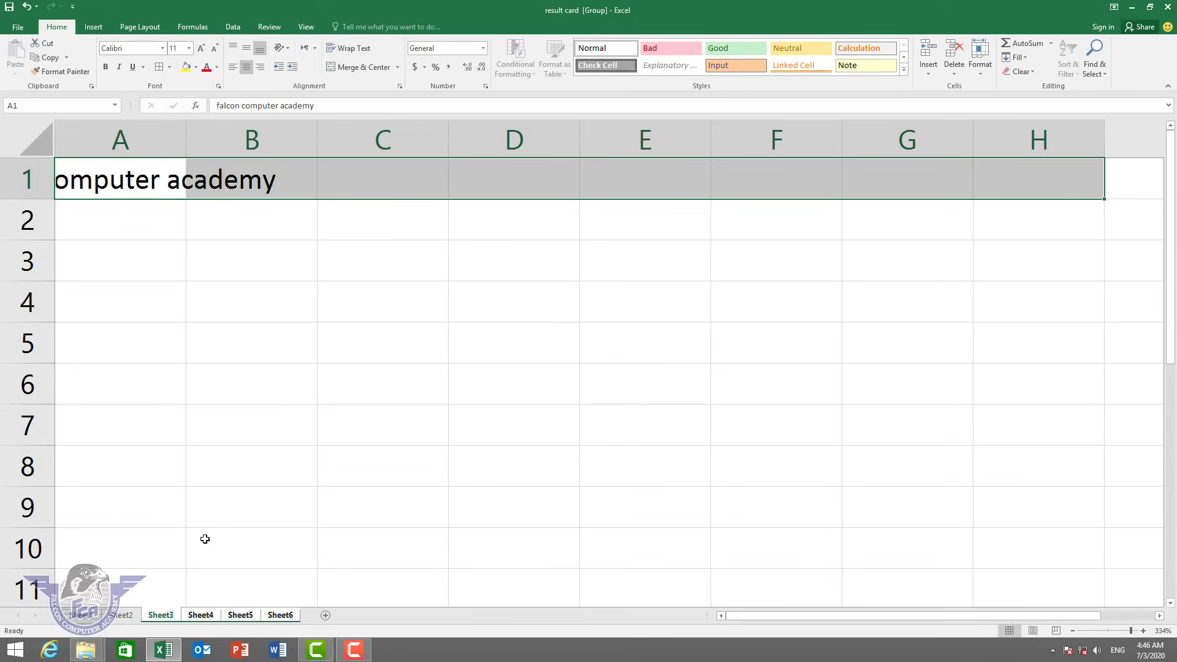
{"action": "left_click", "coordinate": [340, 328]}
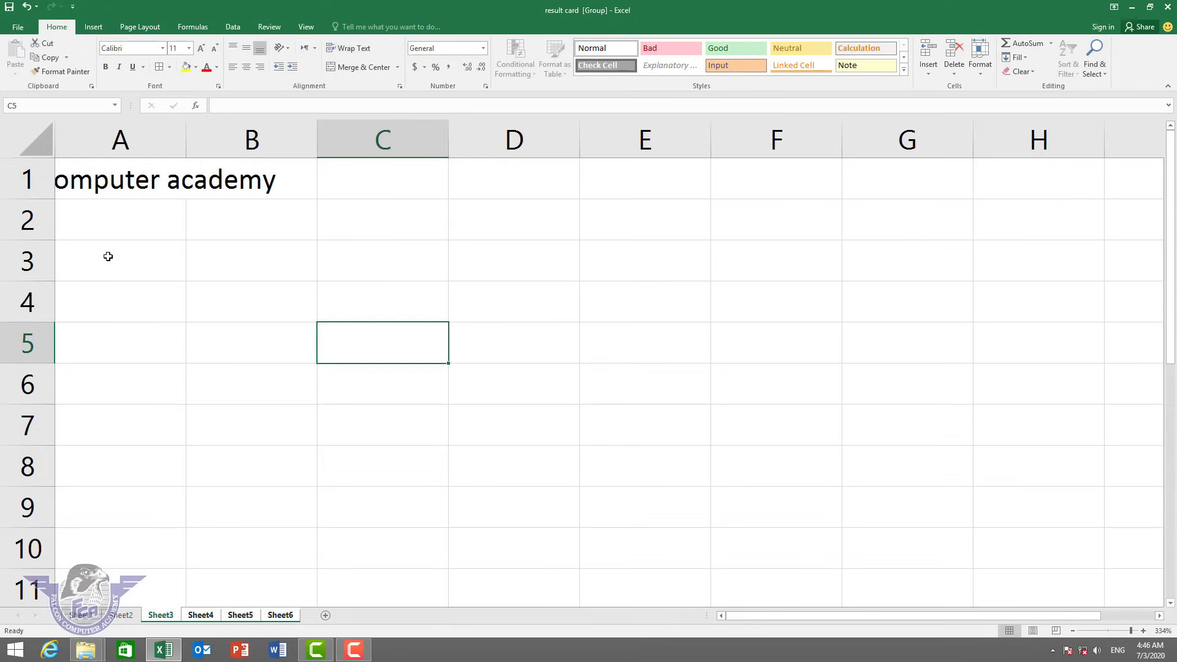
{"action": "left_click", "coordinate": [108, 256]}
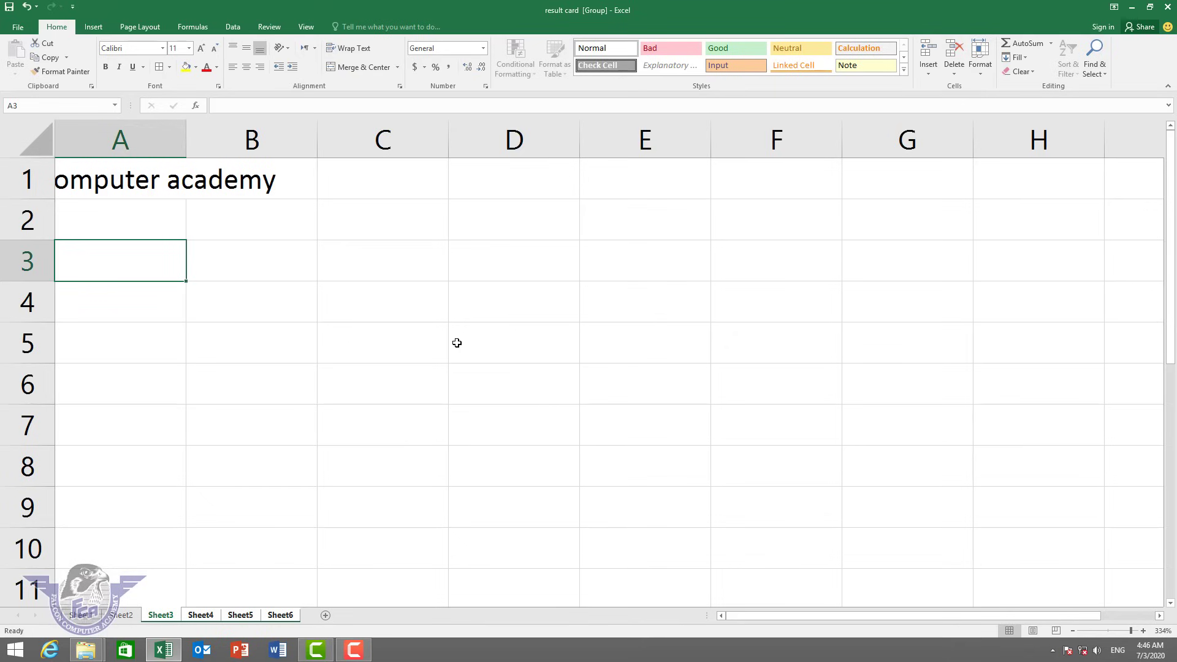
Enter 'MS excel' in A3 and merge A3:F3 into one uncentered cell.
{"action": "type", "text": "MS excel"}
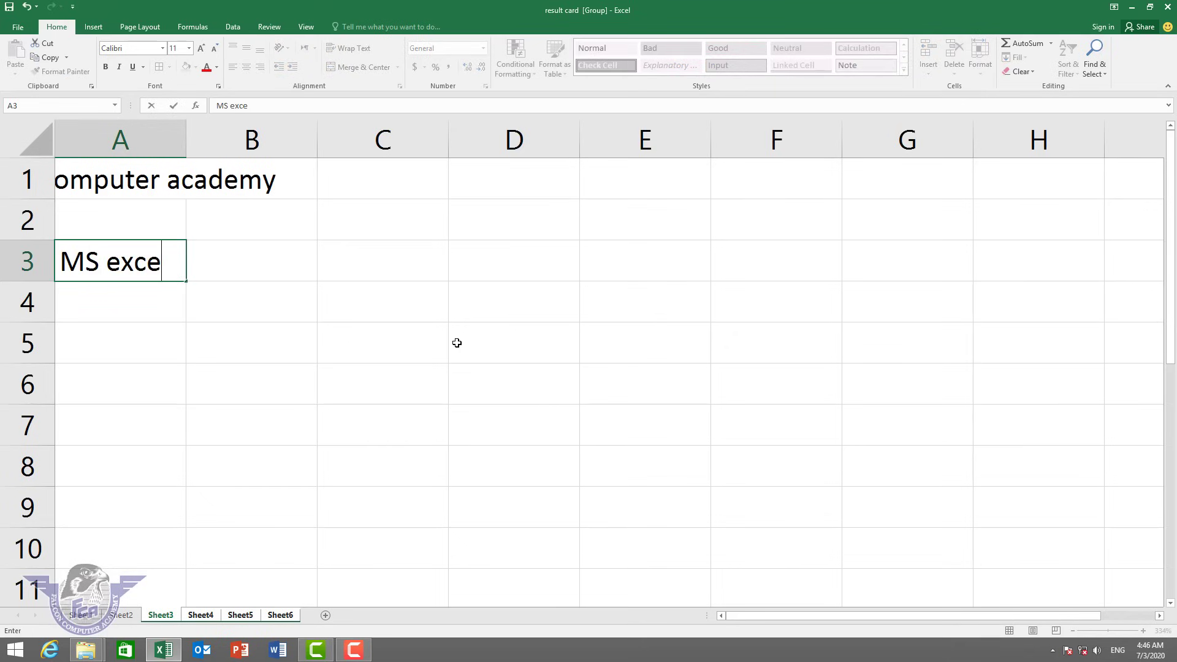
{"action": "key", "text": "Return"}
{"action": "left_click_drag", "start_coordinate": [147, 260], "coordinate": [818, 254]}
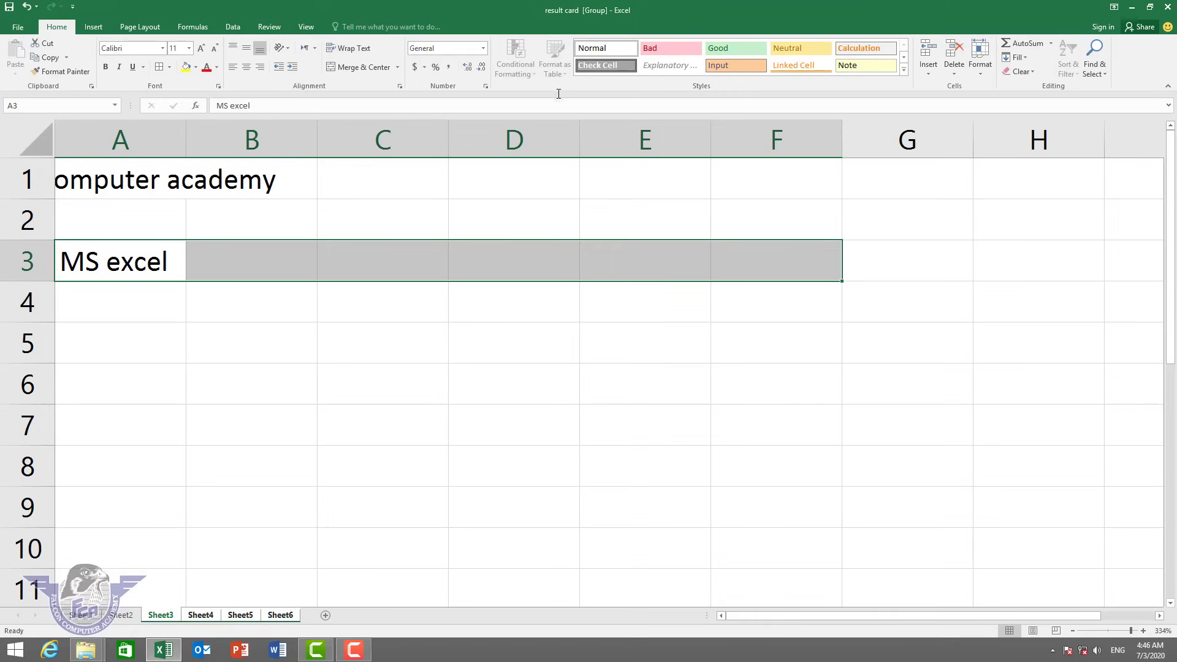
{"action": "left_click", "coordinate": [398, 66]}
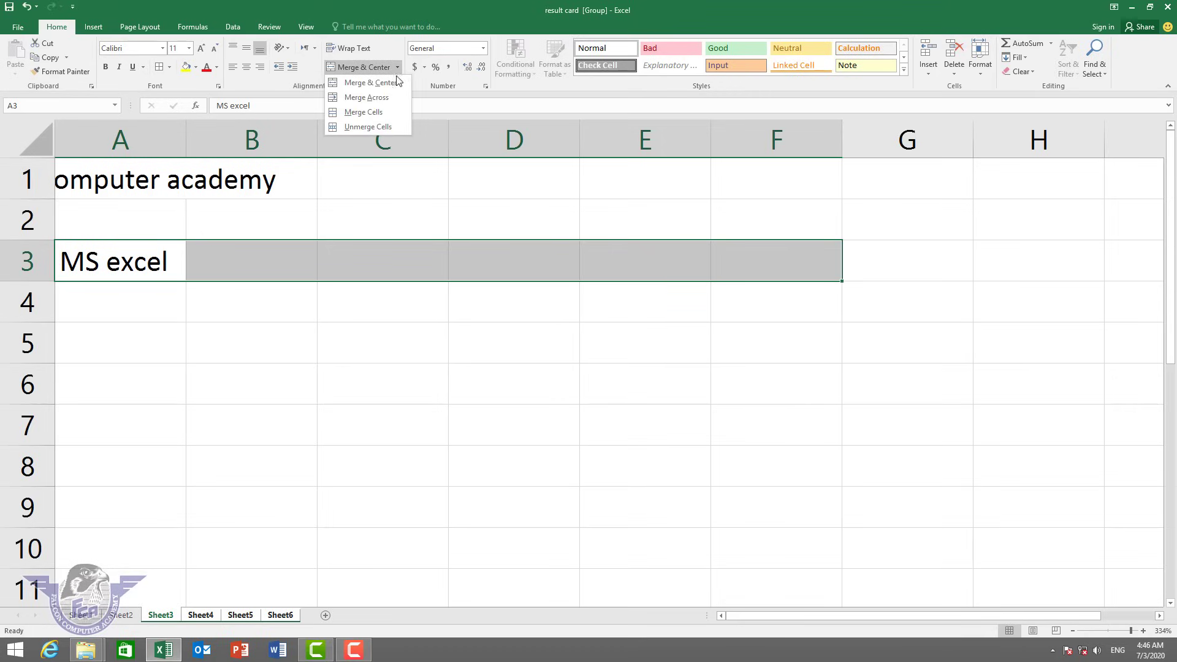
{"action": "left_click", "coordinate": [376, 113]}
{"action": "left_click", "coordinate": [298, 316]}
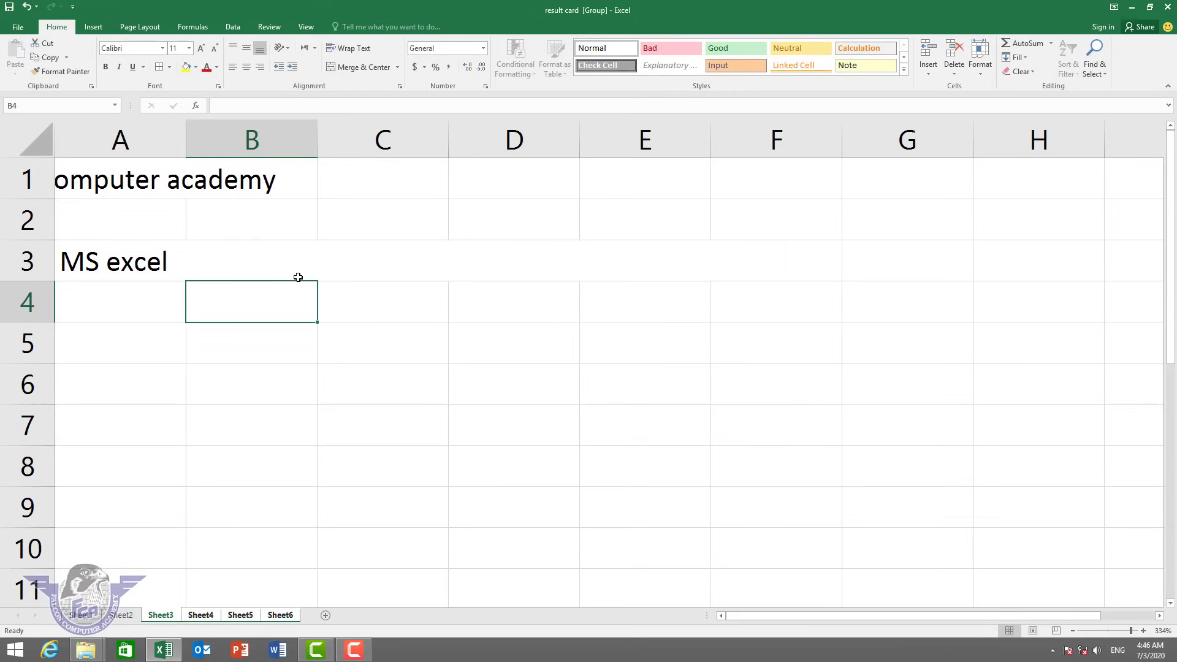
{"action": "left_click", "coordinate": [299, 267]}
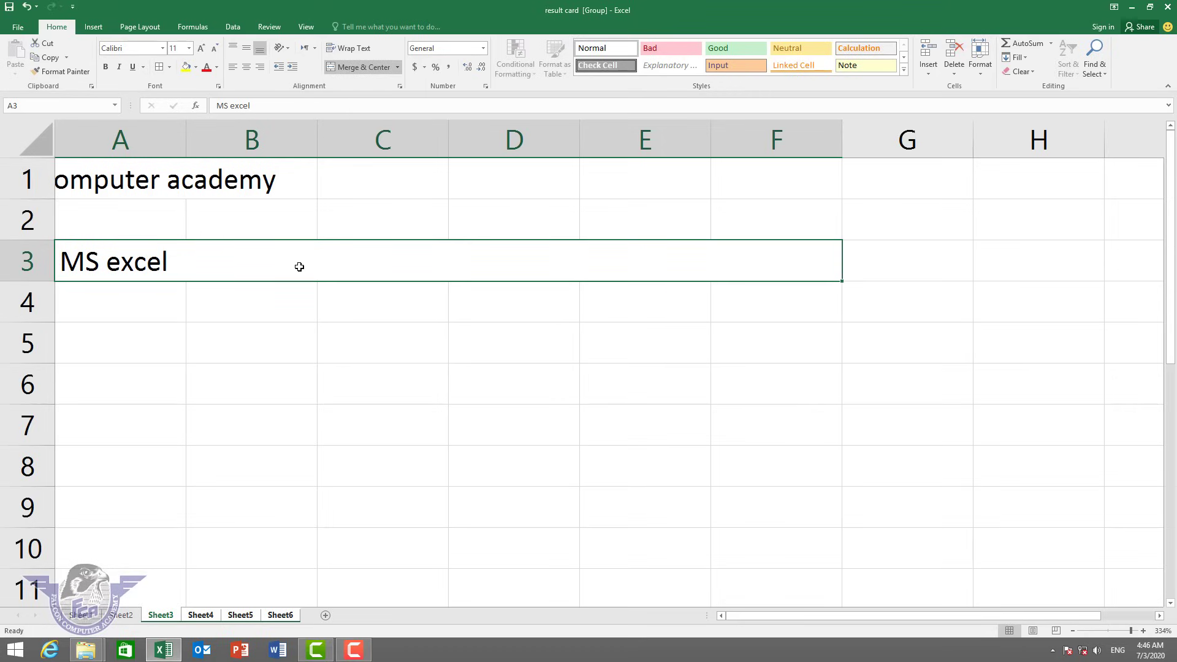
{"action": "left_click", "coordinate": [399, 66]}
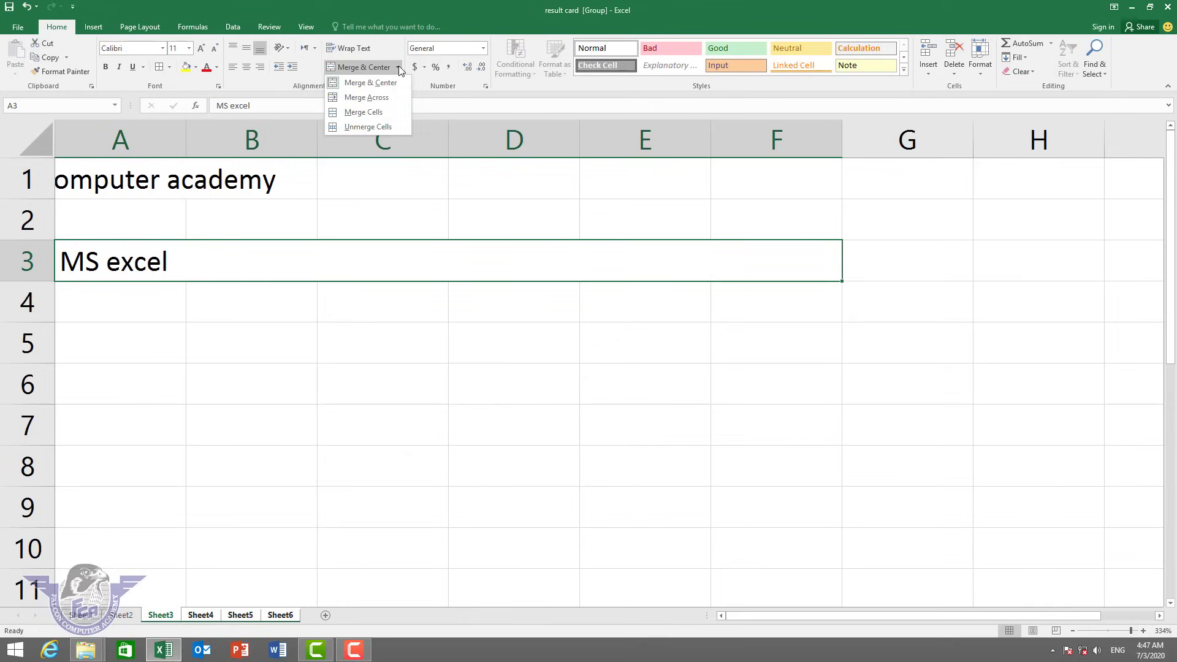
{"action": "left_click", "coordinate": [398, 65]}
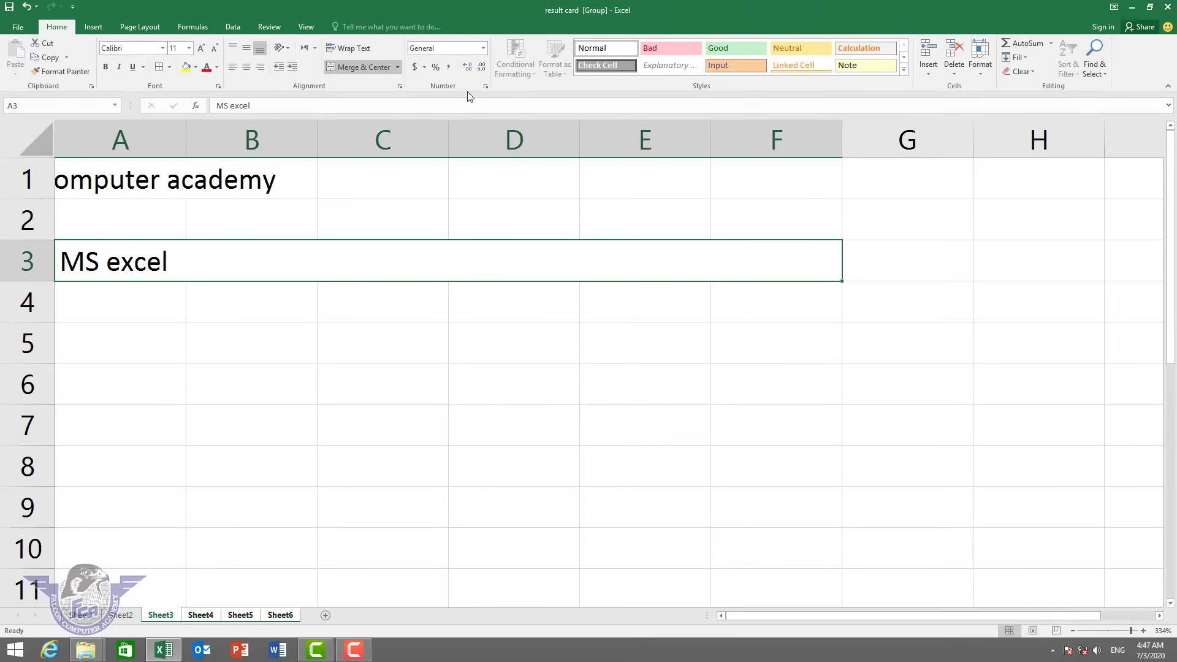
On Sheet6, enter 500, 200, 100, 500 and 400 in A5:A9.
{"action": "left_click", "coordinate": [279, 615]}
{"action": "left_click", "coordinate": [130, 352]}
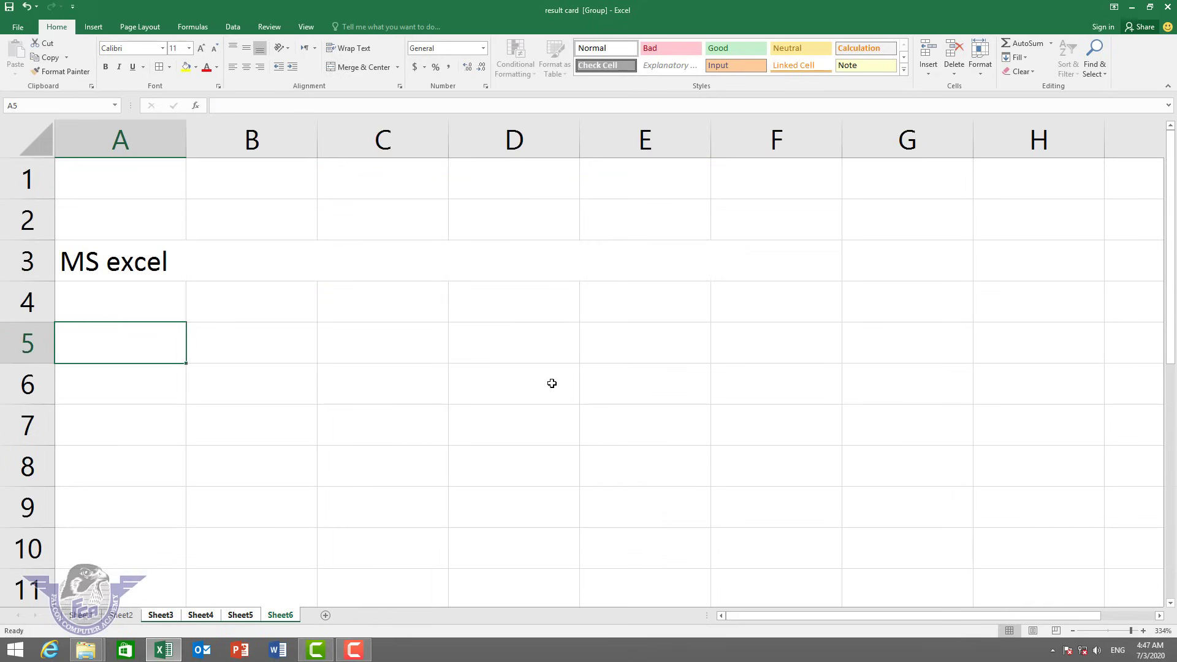
{"action": "type", "text": "500"}
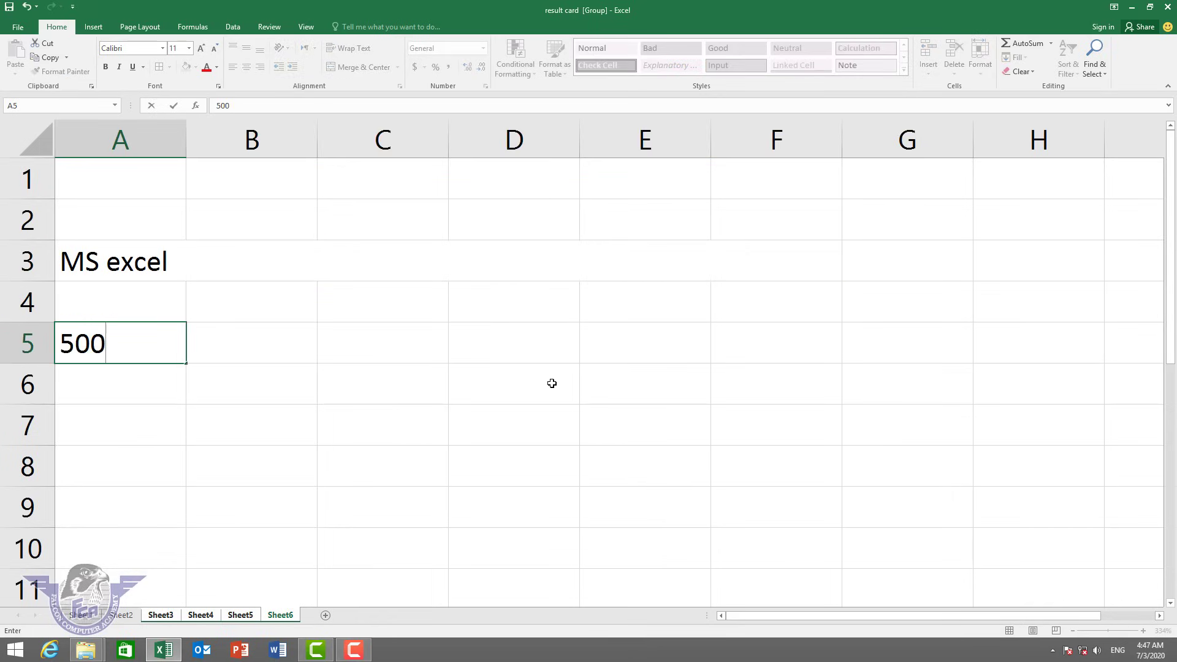
{"action": "key", "text": "Return"}
{"action": "type", "text": "200"}
{"action": "key", "text": "Return"}
{"action": "type", "text": "100"}
{"action": "key", "text": "Return"}
{"action": "type", "text": "500"}
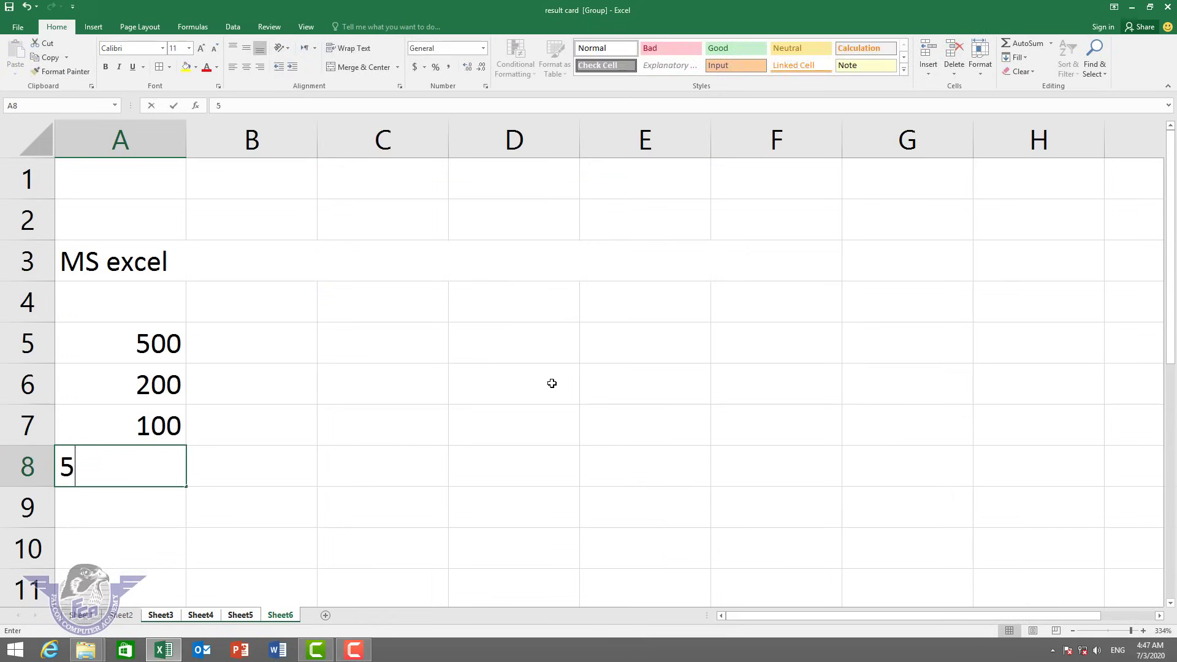
{"action": "key", "text": "Return"}
{"action": "type", "text": "400"}
{"action": "key", "text": "ctrl+Return"}
{"action": "key", "text": "Return"}
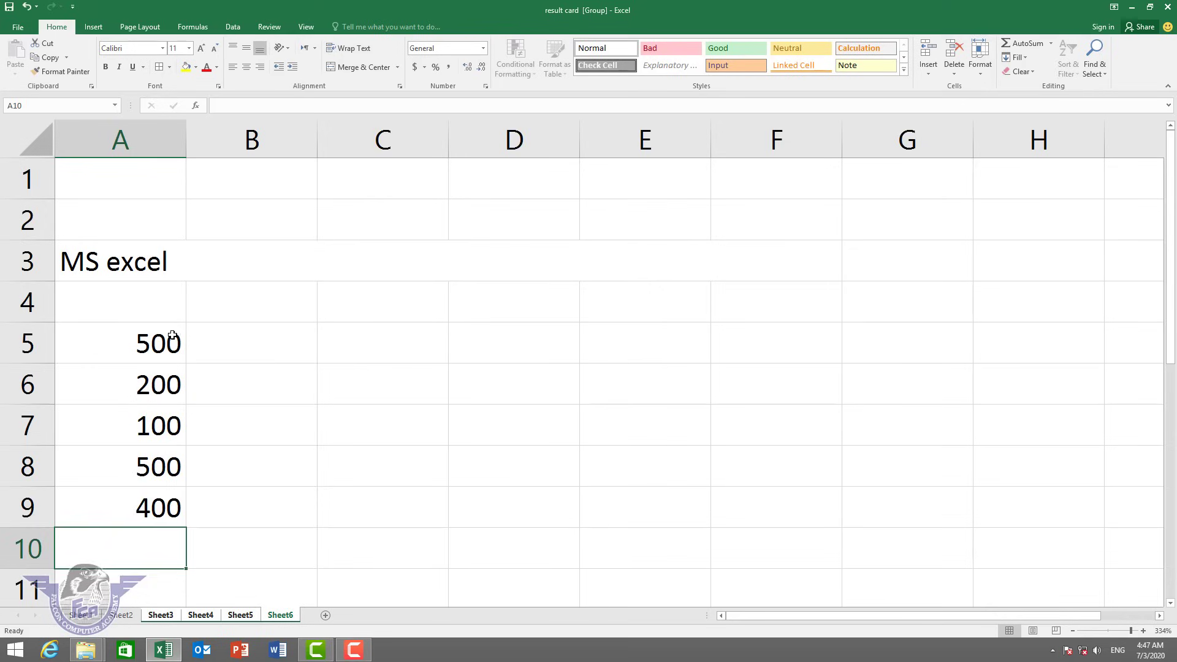
Try Percent, Comma and decimal styles on A5:A9, ending with dollar Accounting format.
{"action": "left_click_drag", "start_coordinate": [169, 334], "coordinate": [139, 504]}
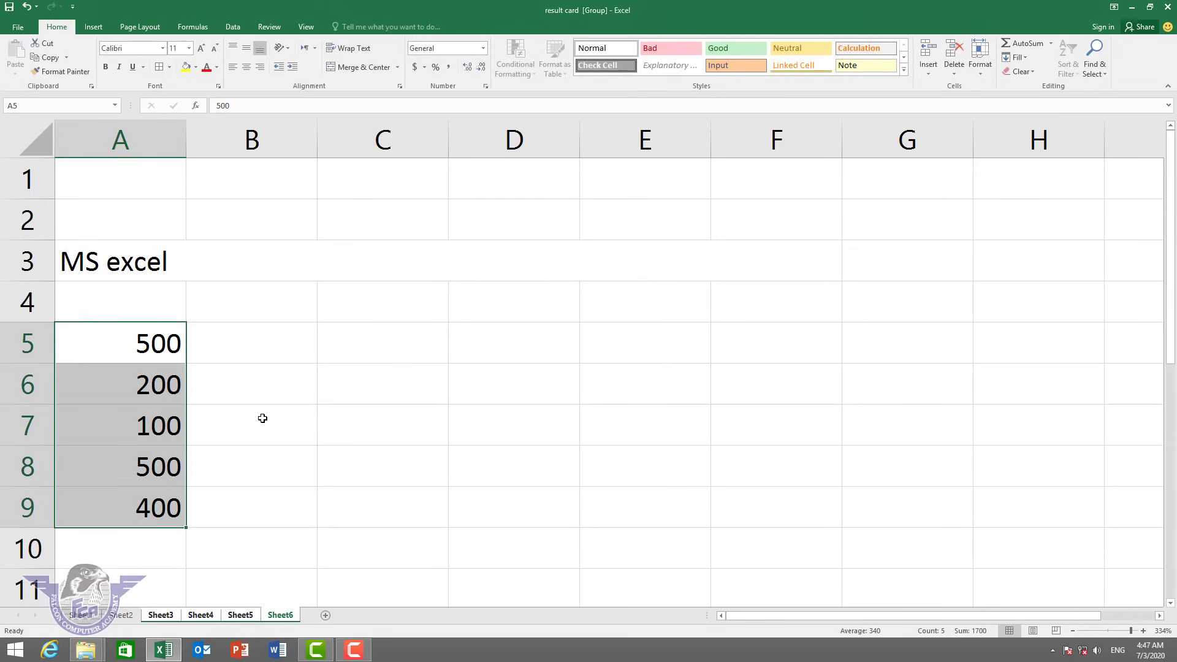
{"action": "left_click", "coordinate": [416, 66]}
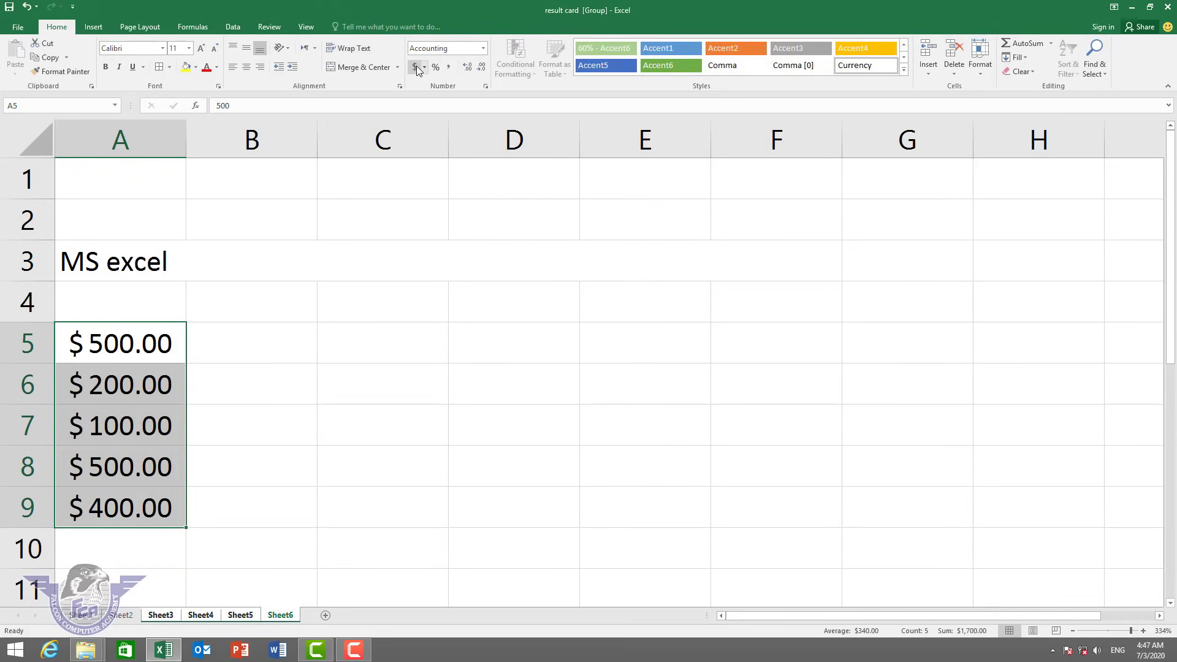
{"action": "left_click", "coordinate": [435, 68]}
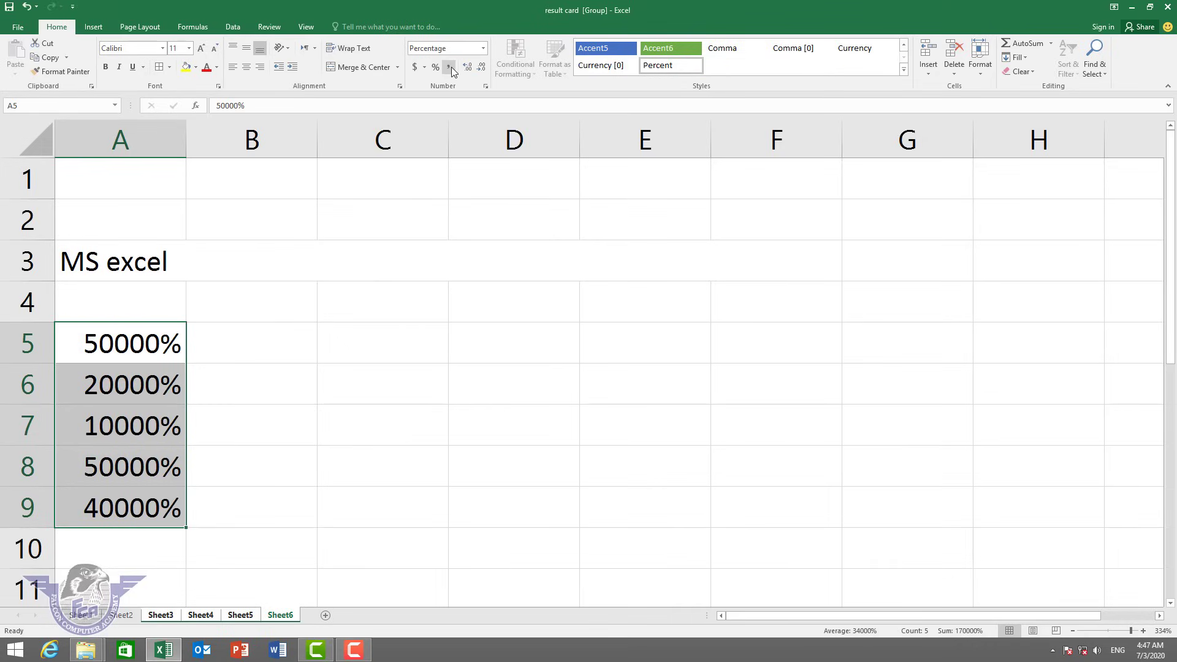
{"action": "left_click", "coordinate": [451, 67]}
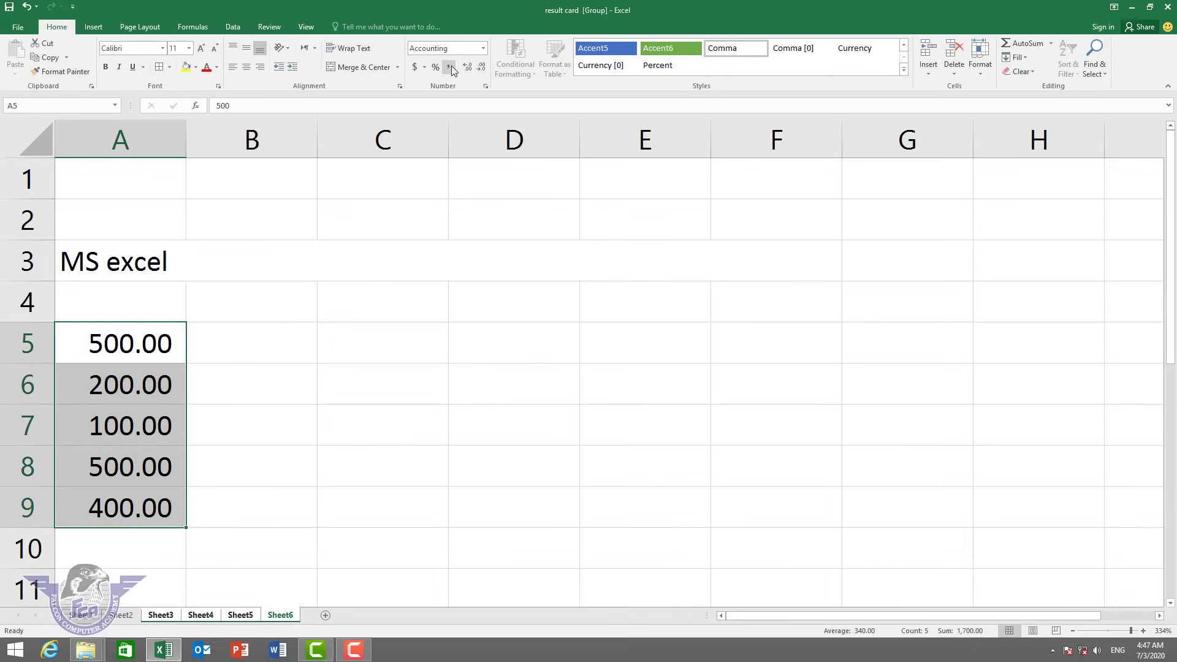
{"action": "left_click", "coordinate": [466, 68]}
{"action": "left_click", "coordinate": [466, 68]}
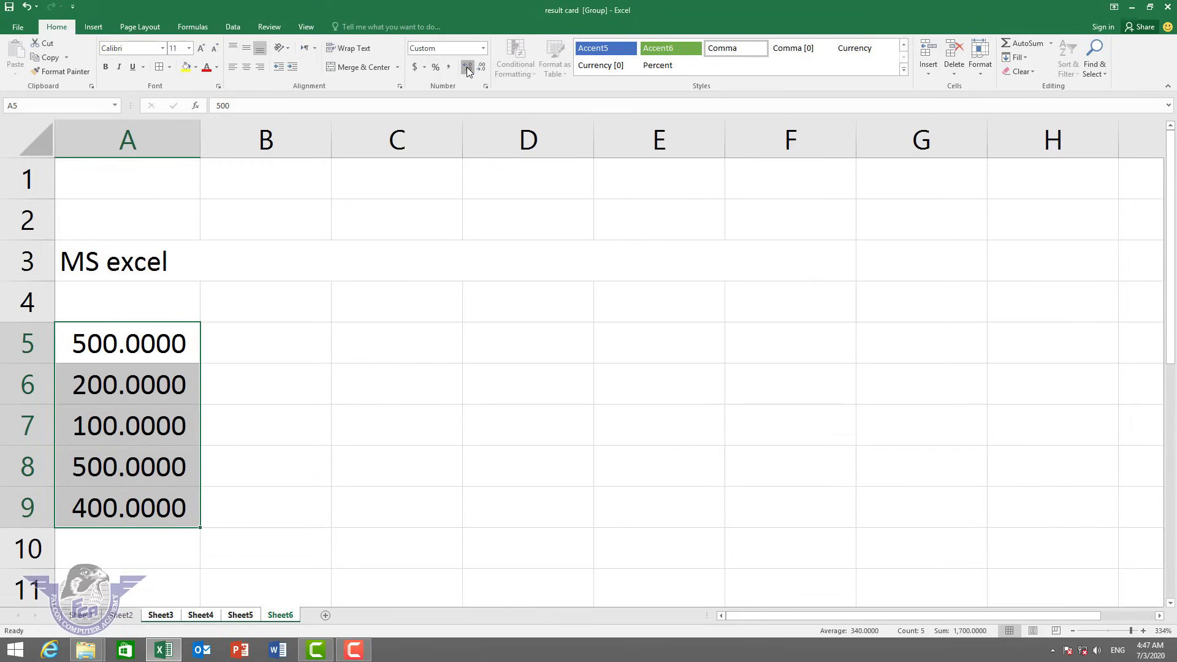
{"action": "left_click", "coordinate": [466, 68]}
{"action": "left_click", "coordinate": [466, 69]}
{"action": "left_click", "coordinate": [467, 68]}
{"action": "left_click", "coordinate": [467, 69]}
{"action": "left_click", "coordinate": [467, 69]}
{"action": "left_click", "coordinate": [466, 68]}
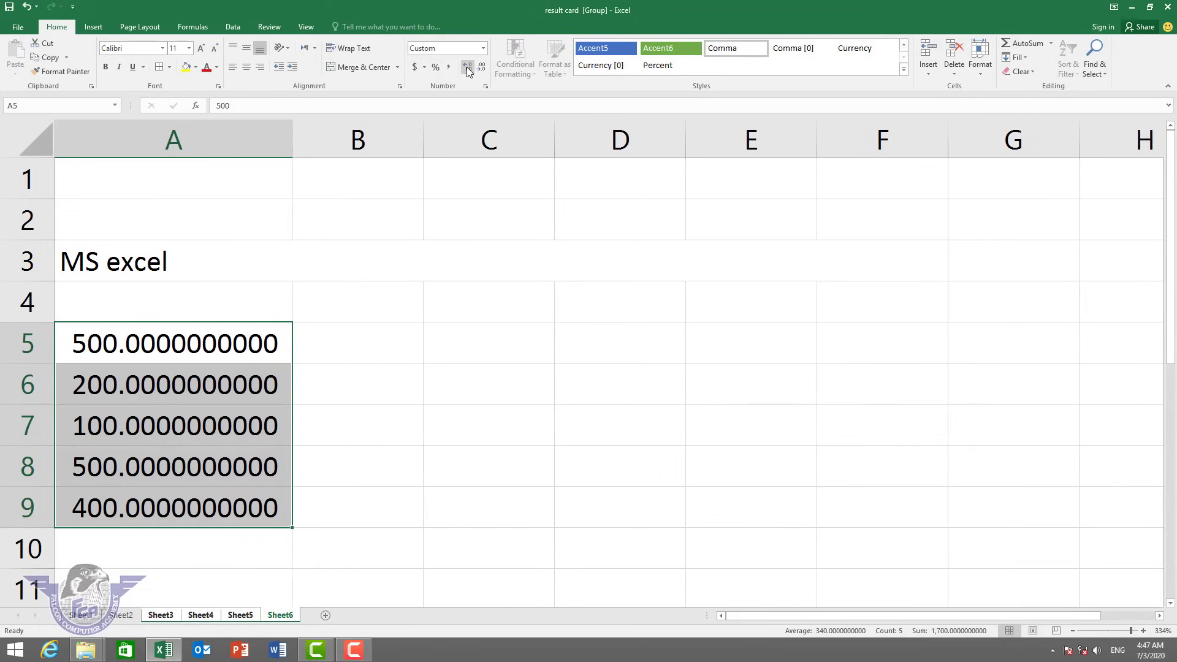
{"action": "left_click", "coordinate": [478, 68]}
{"action": "left_click", "coordinate": [478, 68]}
{"action": "left_click", "coordinate": [478, 68]}
{"action": "left_click", "coordinate": [478, 68]}
{"action": "left_click", "coordinate": [479, 68]}
{"action": "left_click", "coordinate": [480, 68]}
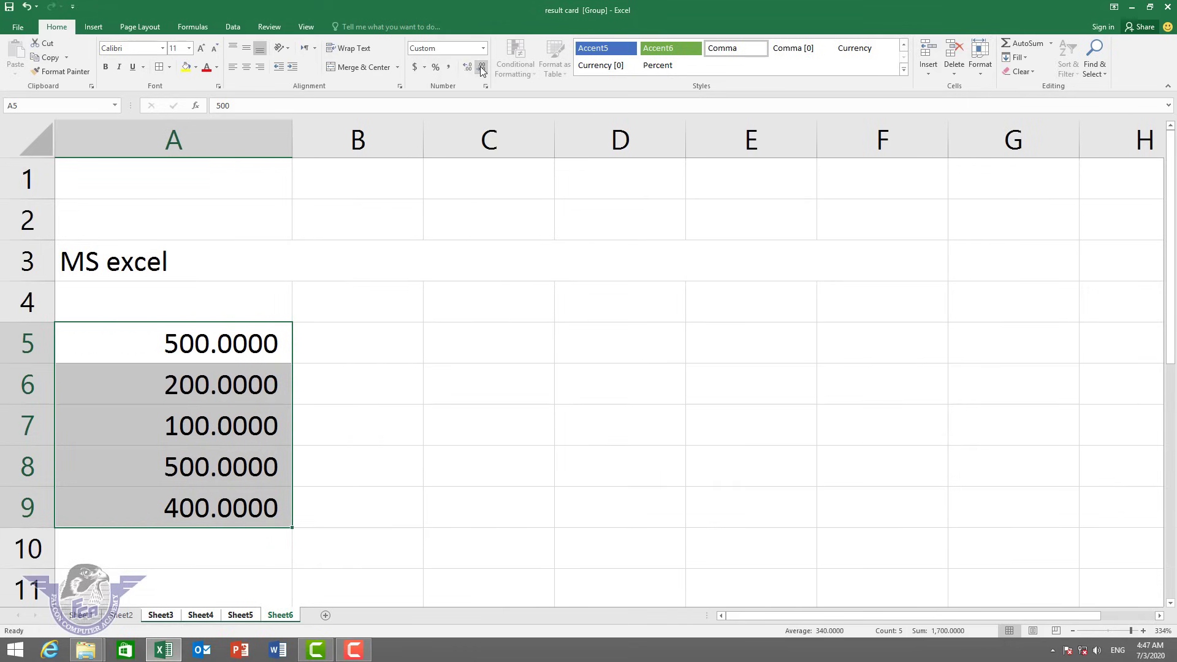
{"action": "left_click", "coordinate": [481, 69]}
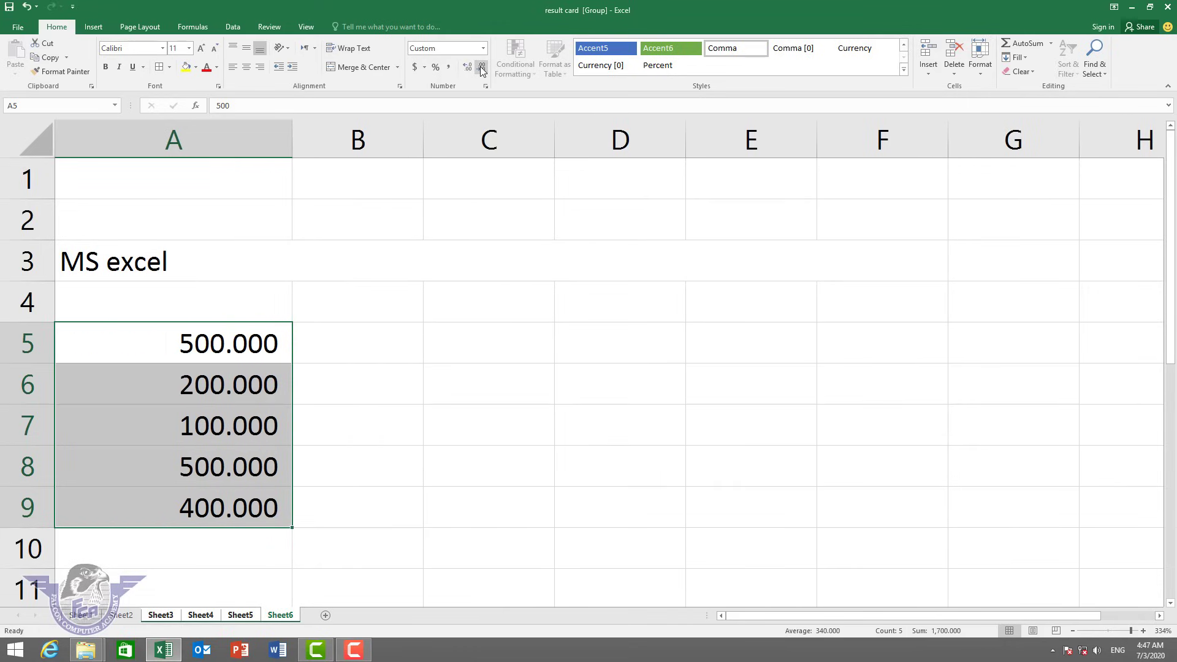
{"action": "left_click", "coordinate": [415, 67]}
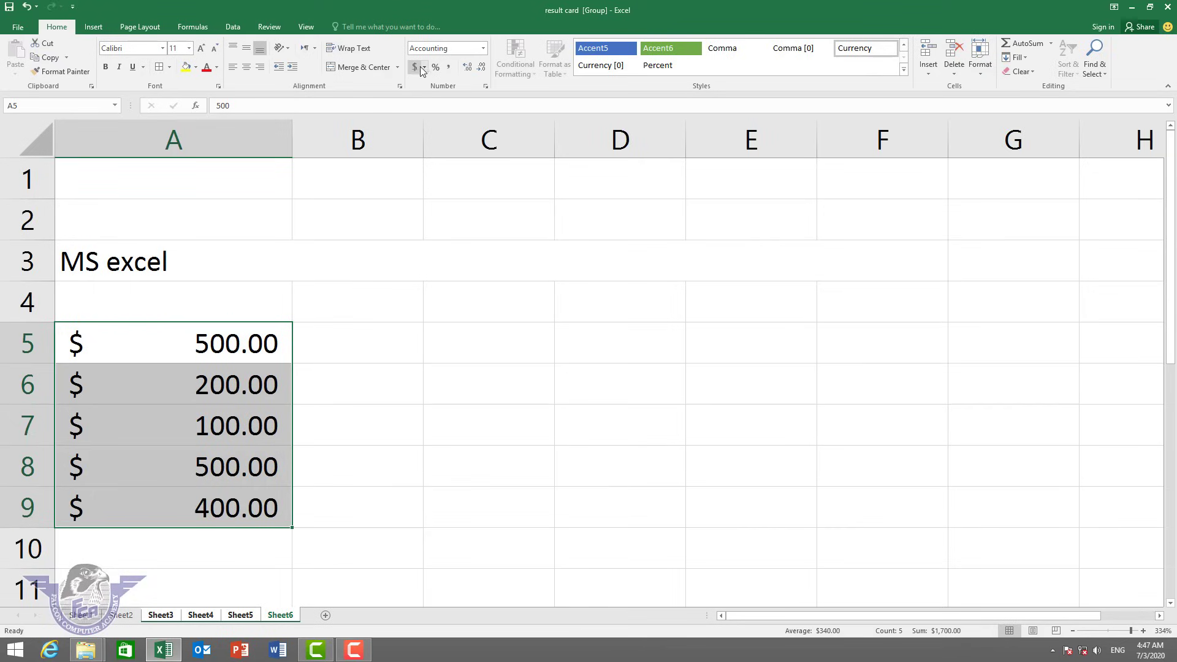
Format A5:A9 as Currency with the PKR symbol and 2 decimal places.
{"action": "left_click", "coordinate": [483, 48]}
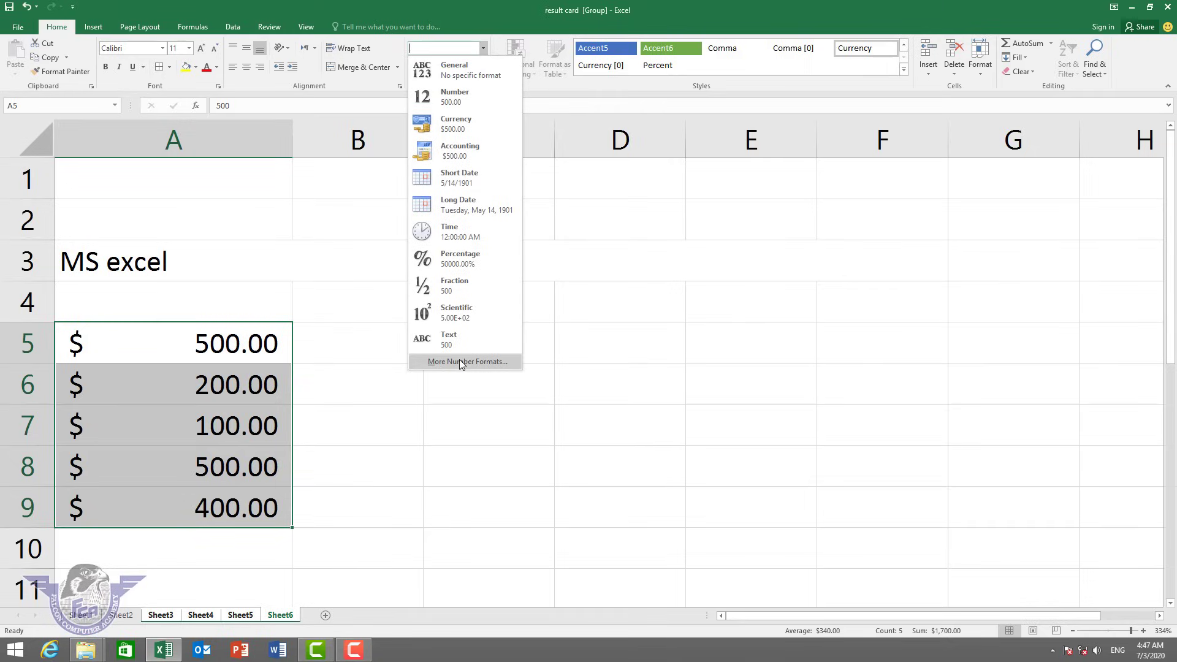
{"action": "left_click", "coordinate": [455, 131]}
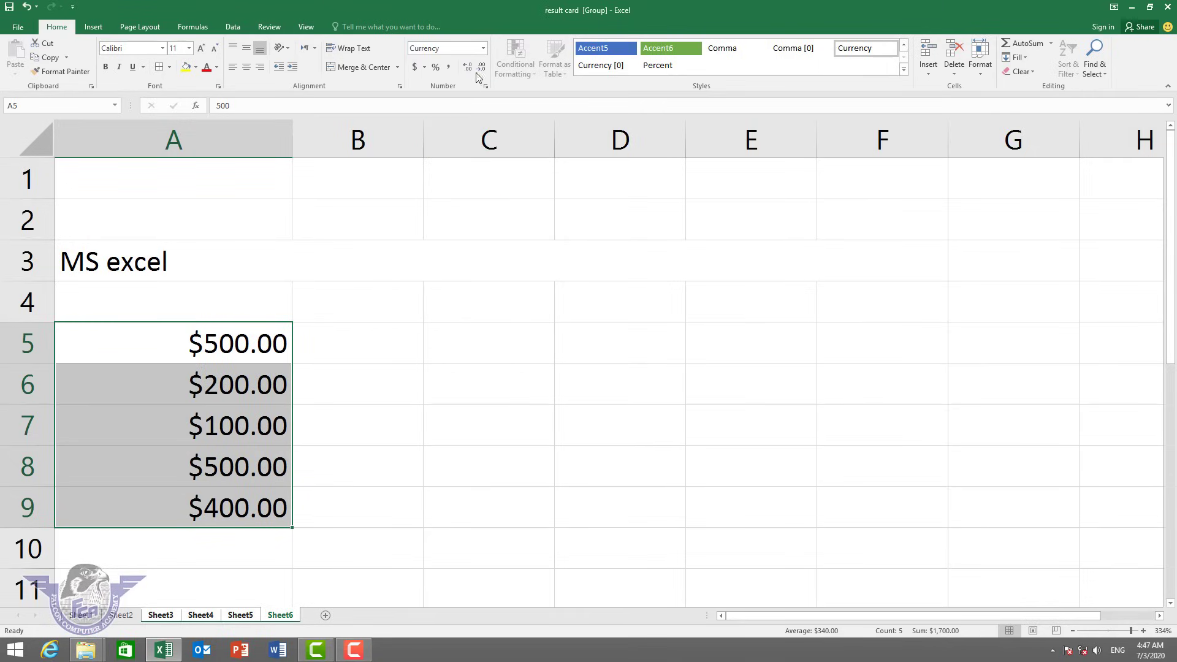
{"action": "left_click", "coordinate": [483, 48]}
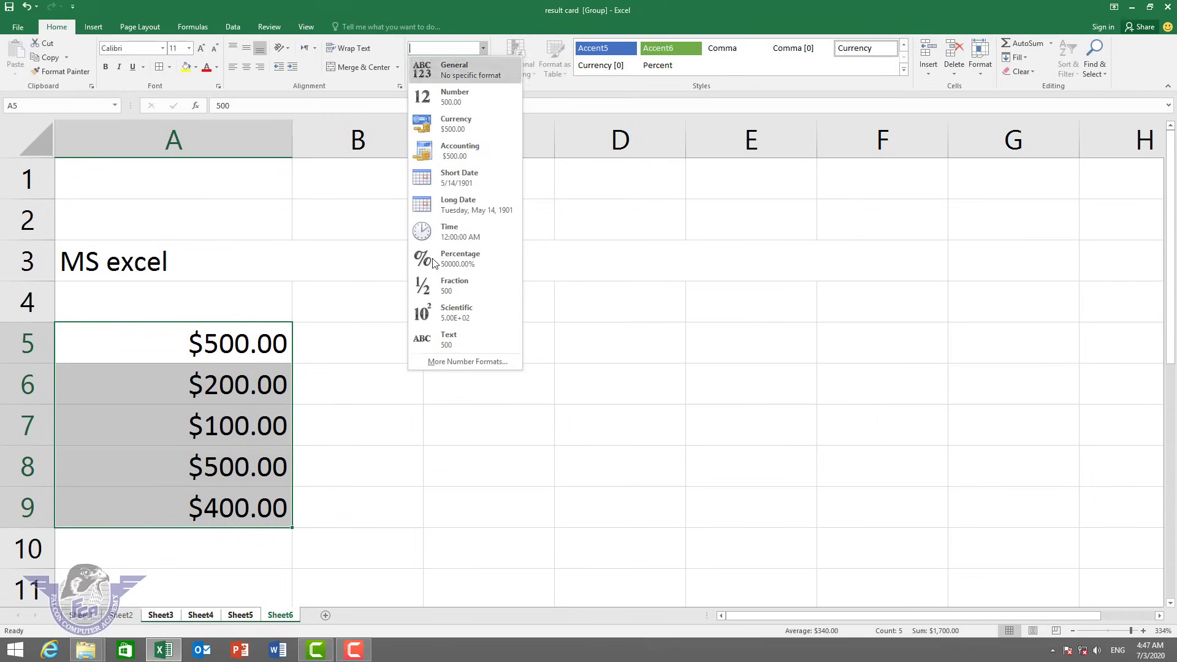
{"action": "left_click", "coordinate": [445, 362]}
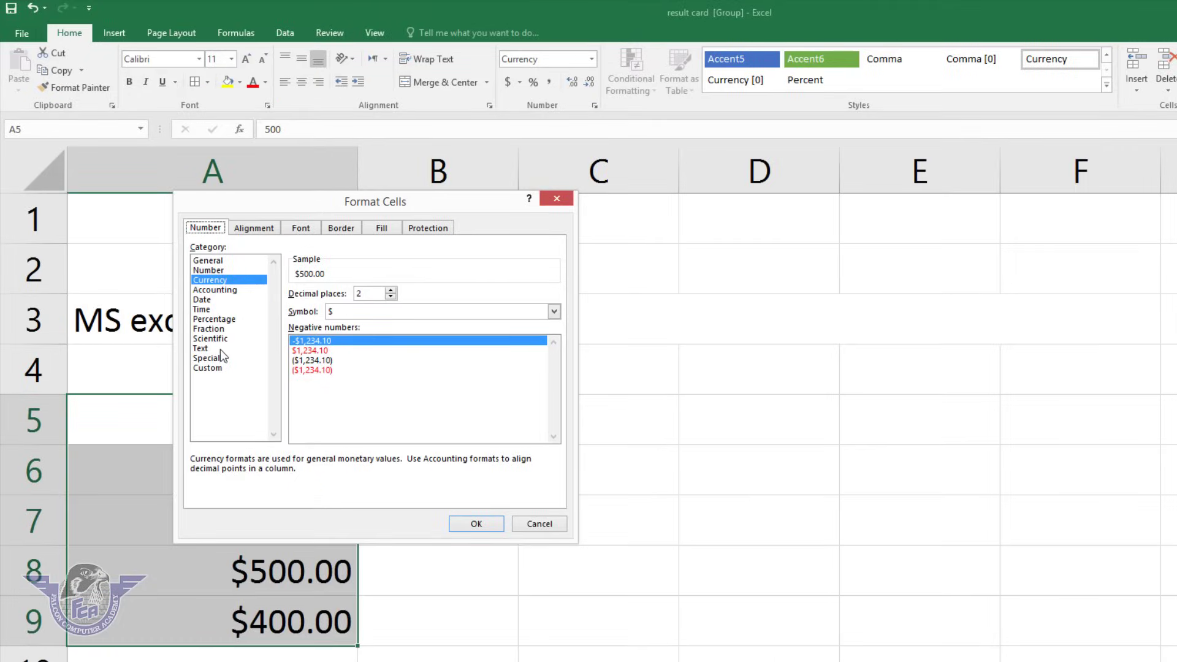
{"action": "left_click", "coordinate": [237, 282]}
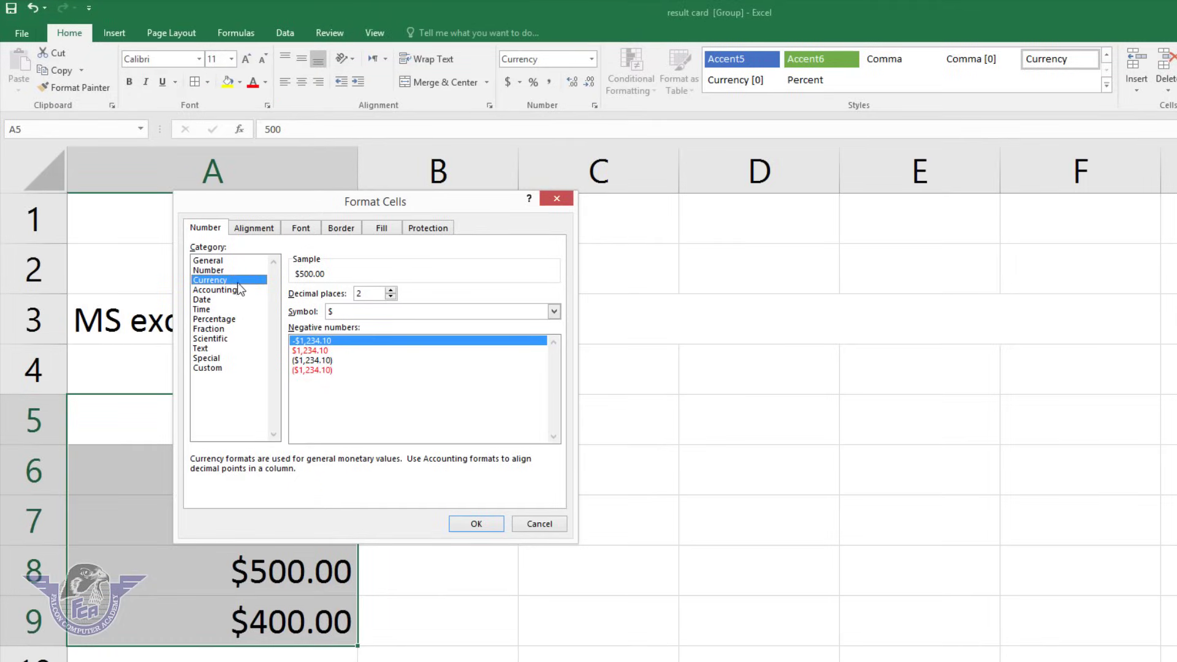
{"action": "left_click", "coordinate": [350, 312]}
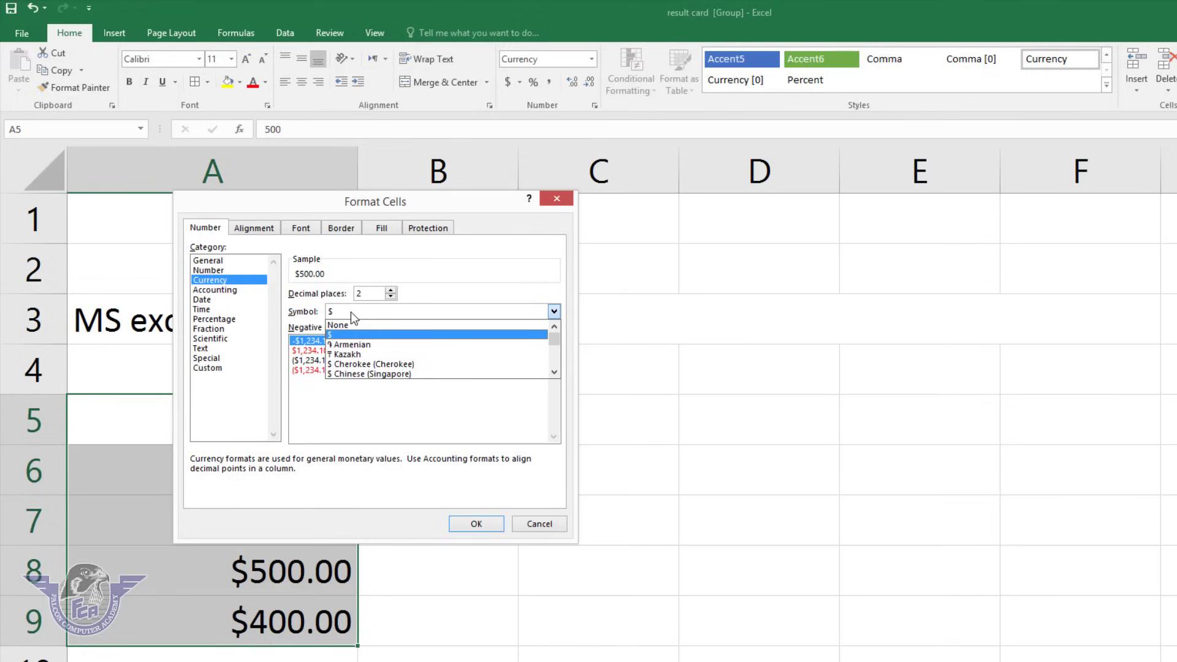
{"action": "type", "text": "PKR"}
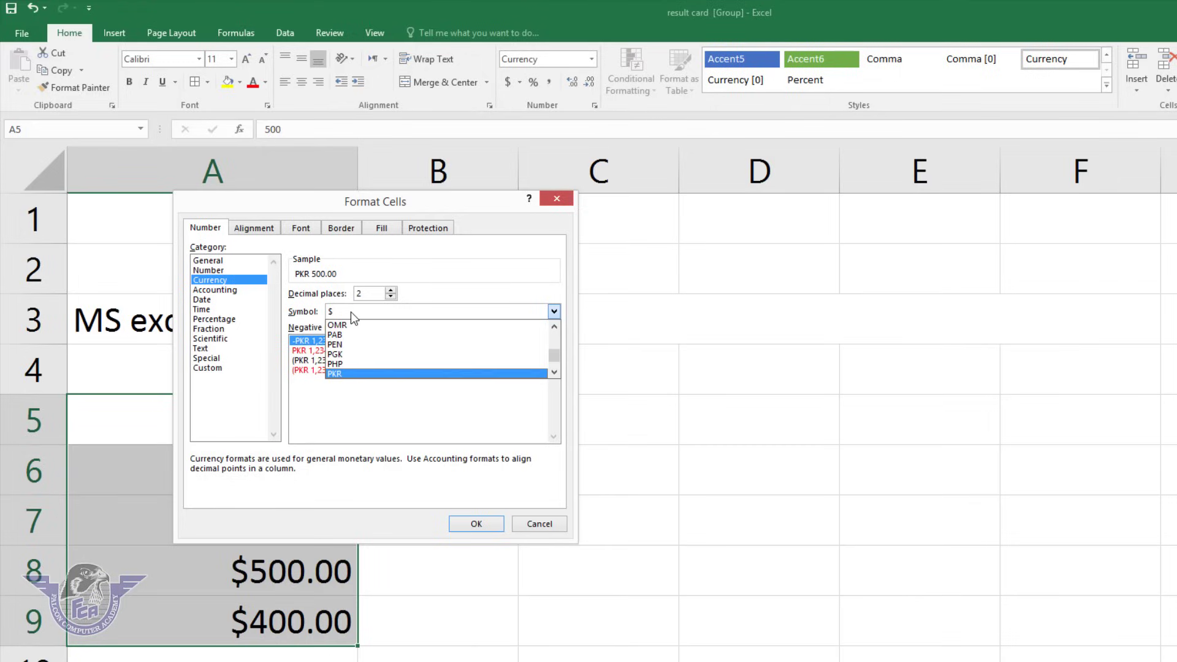
{"action": "left_click", "coordinate": [337, 374]}
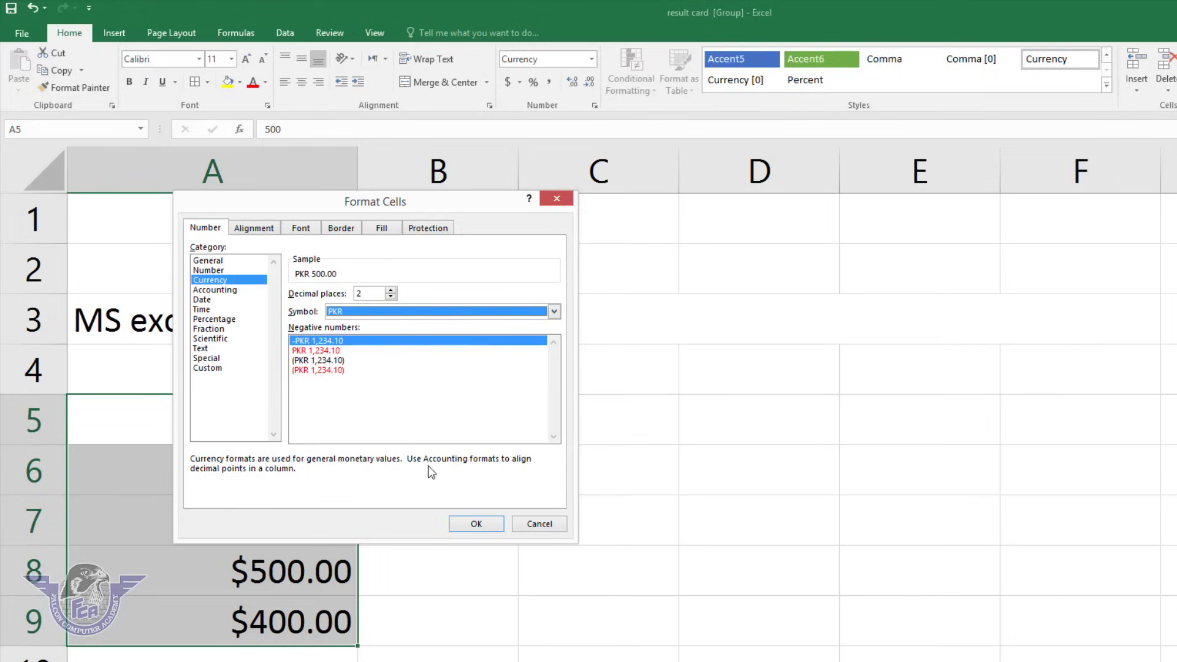
{"action": "left_click", "coordinate": [484, 524]}
{"action": "left_click", "coordinate": [315, 499]}
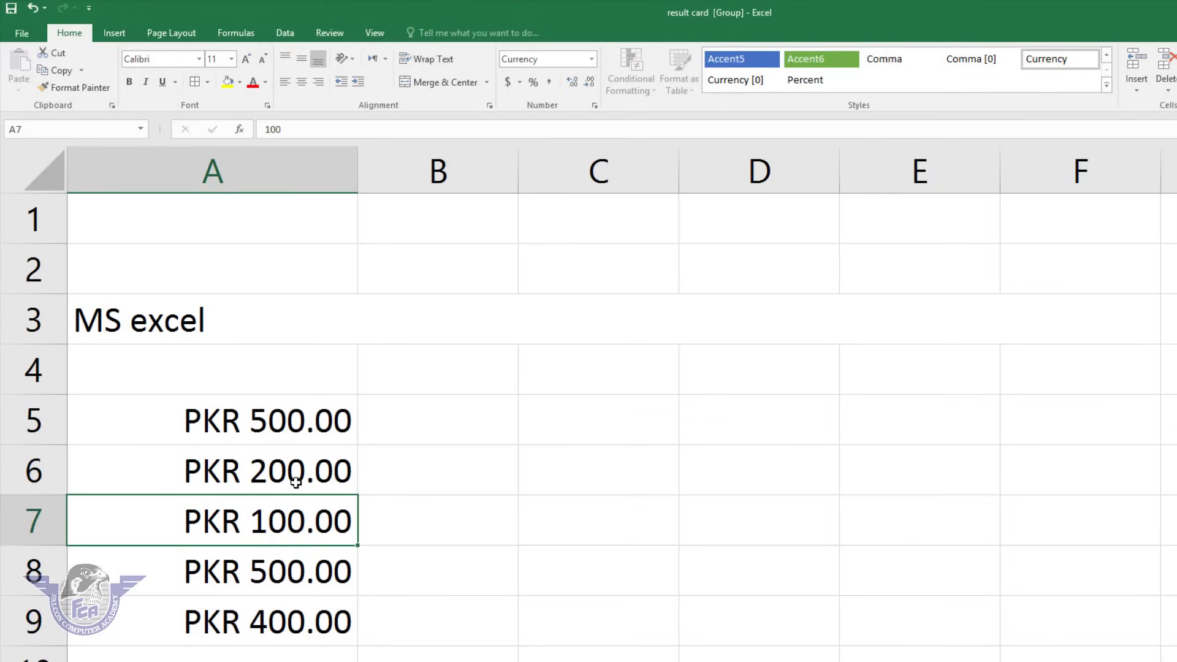
{"action": "left_click", "coordinate": [307, 462]}
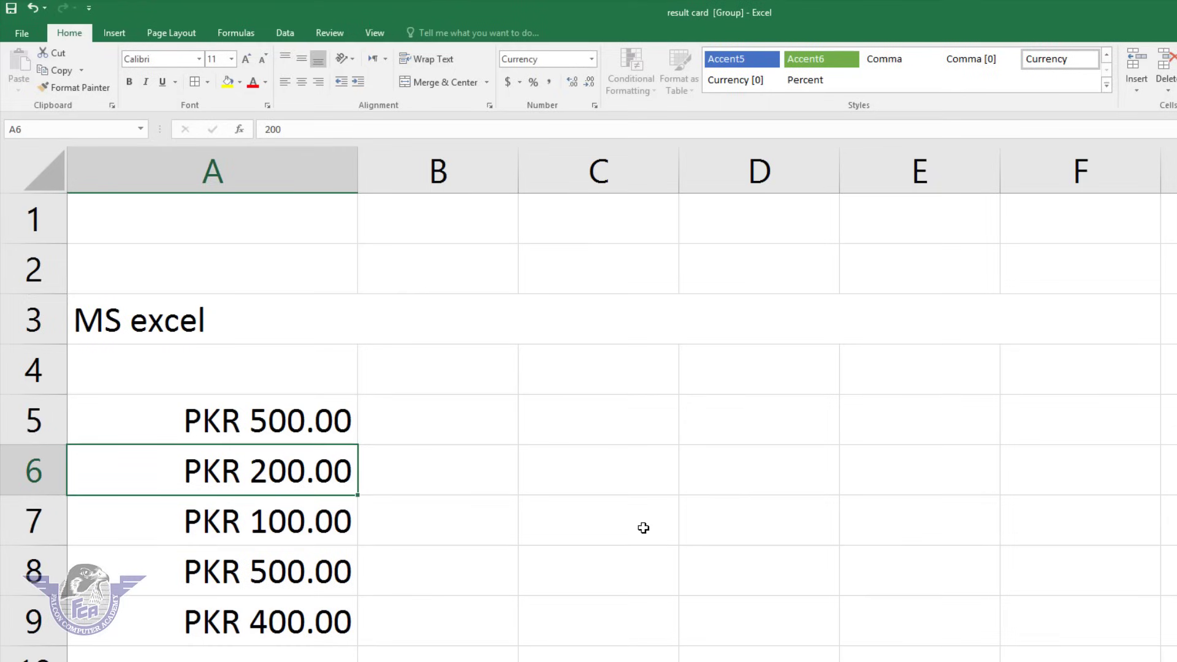
Replace the amounts in A6:A9 with 545, 554, 545 and 545.
{"action": "type", "text": "545"}
{"action": "key", "text": "Return"}
{"action": "type", "text": "554"}
{"action": "key", "text": "Return"}
{"action": "type", "text": "54"}
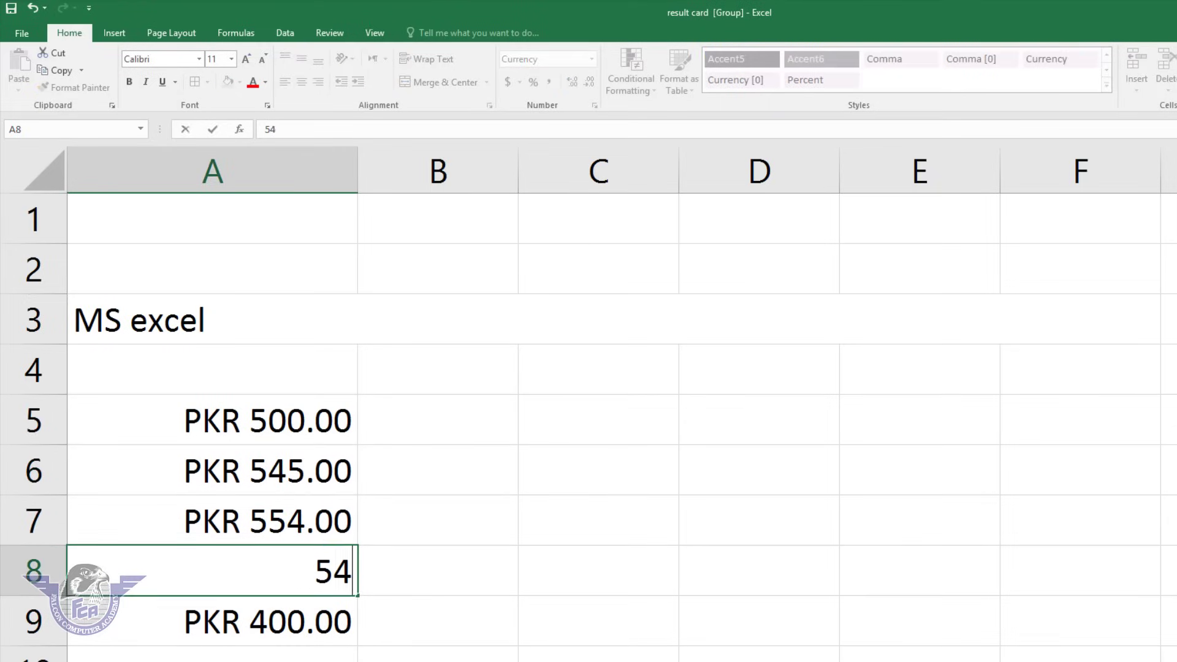
{"action": "type", "text": "5"}
{"action": "key", "text": "Return"}
{"action": "type", "text": "545"}
{"action": "key", "text": "Return"}
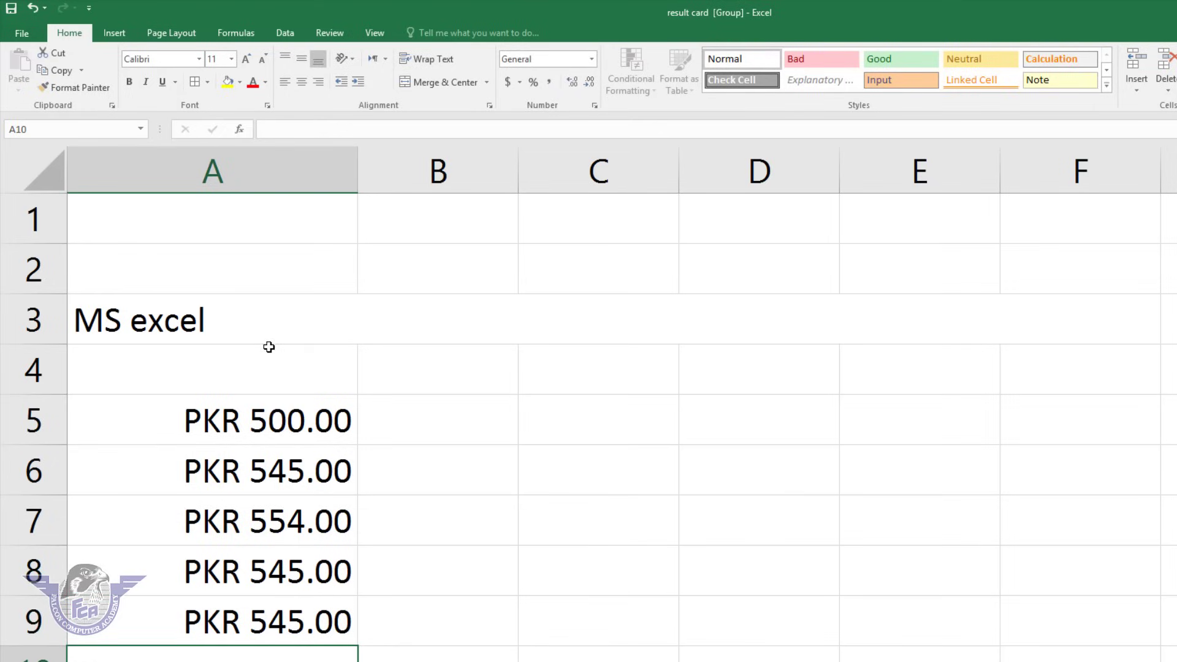
Set the amounts in column A back to General number format.
{"action": "left_click_drag", "start_coordinate": [261, 417], "coordinate": [231, 609]}
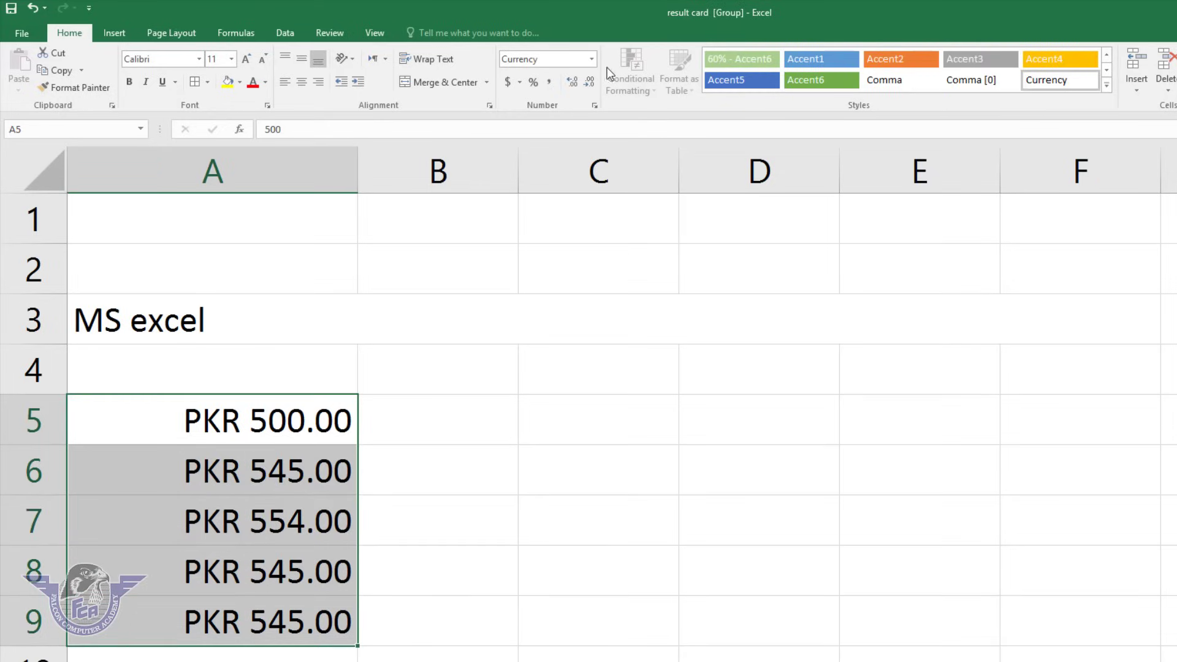
{"action": "left_click", "coordinate": [591, 57]}
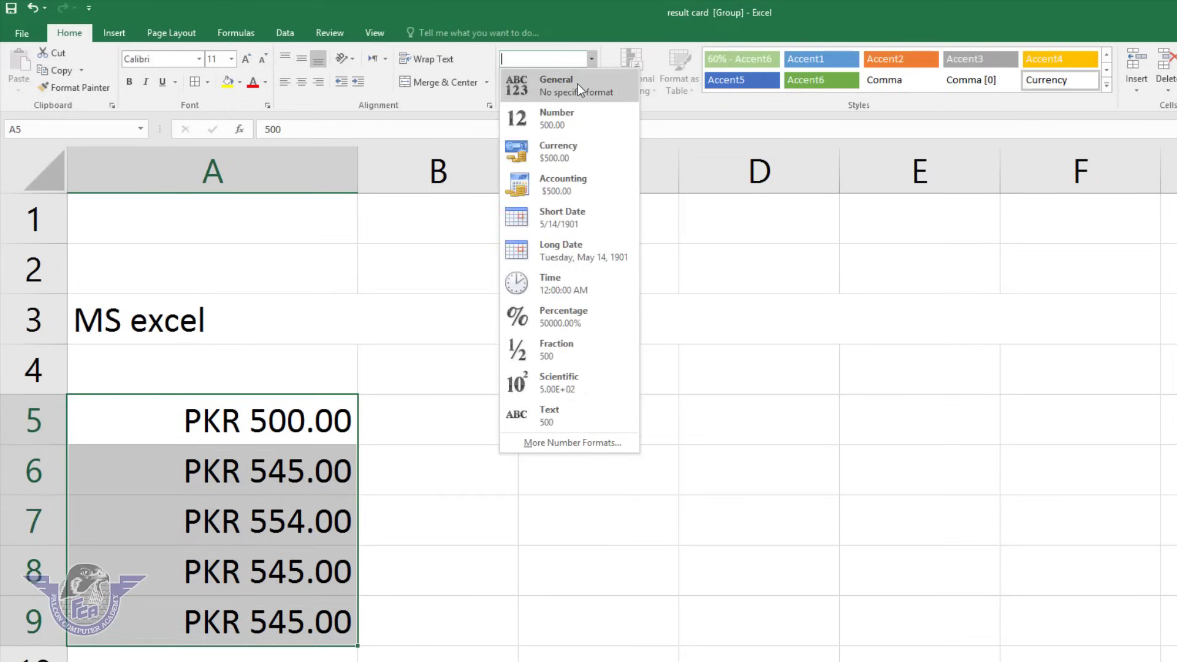
{"action": "left_click", "coordinate": [577, 84]}
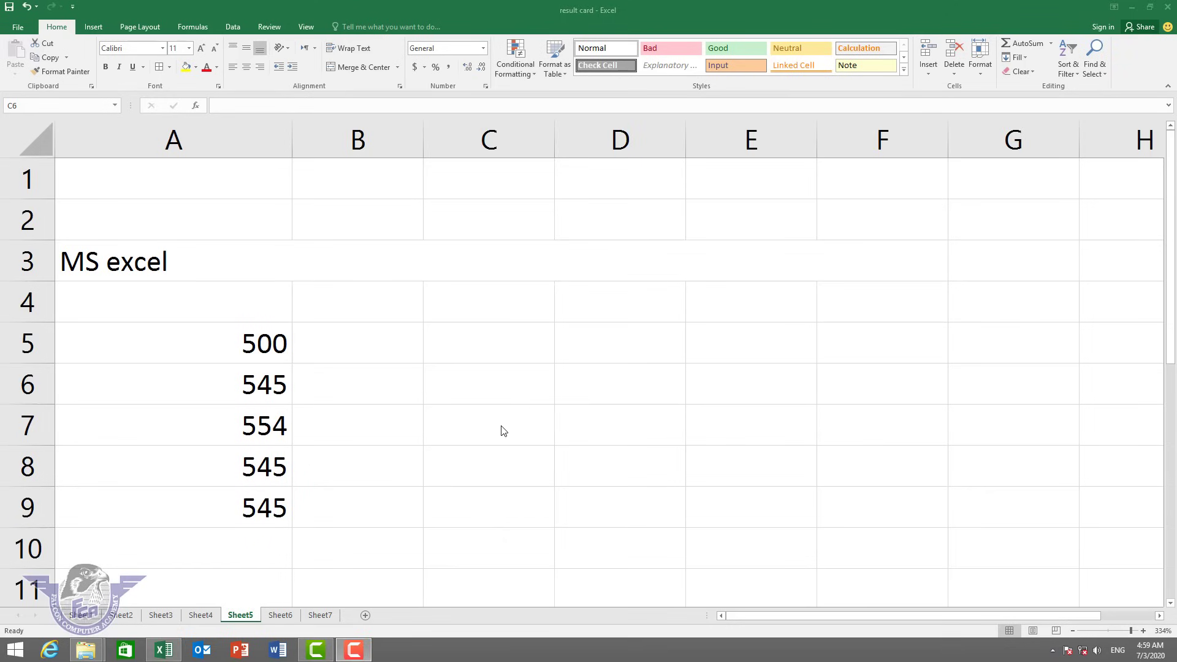
{"action": "left_click", "coordinate": [496, 399]}
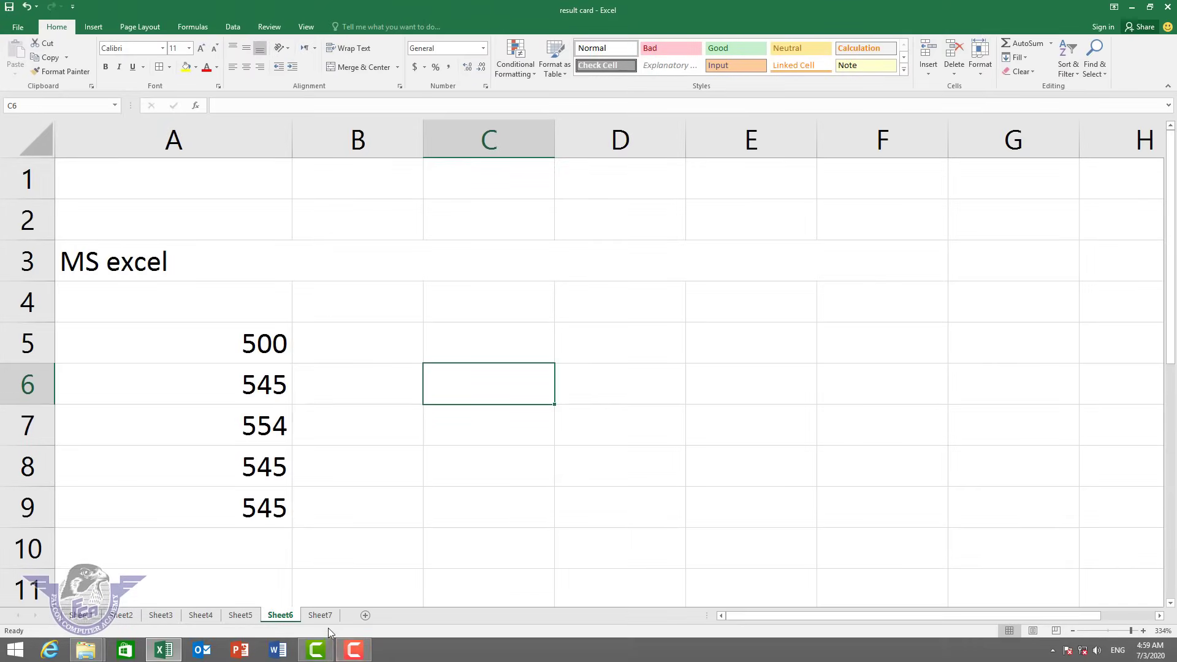
On Sheet7 at 220% zoom, enter headers 'name' in A1 and 'marks' in B1.
{"action": "left_click", "coordinate": [324, 616]}
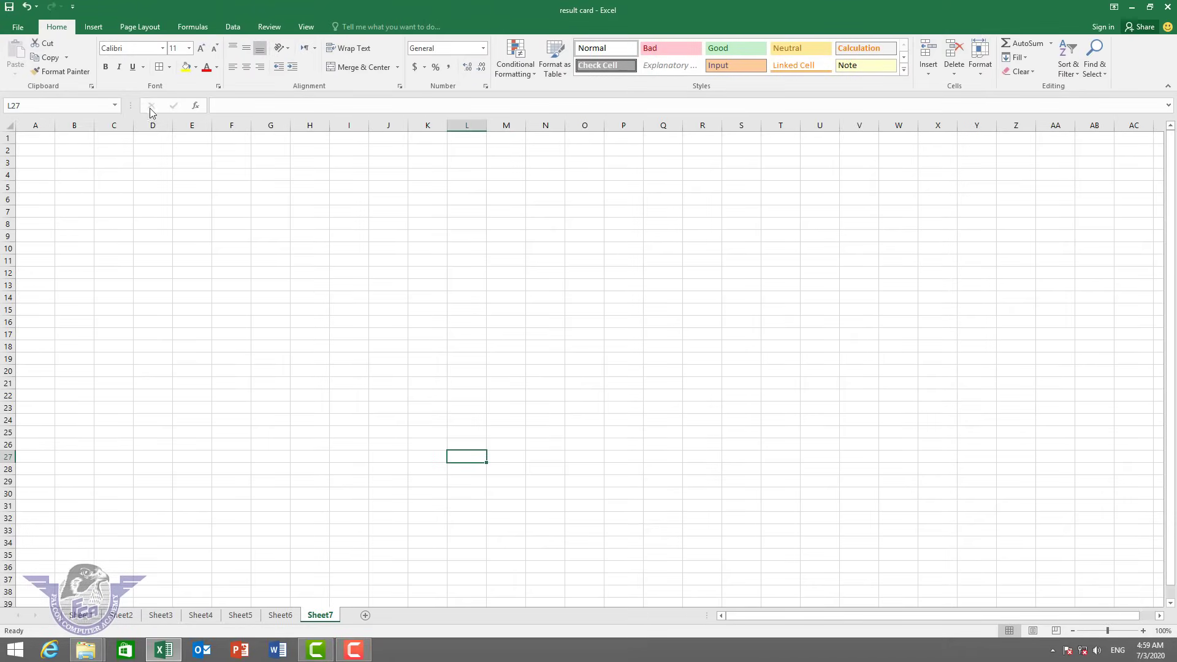
{"action": "left_click", "coordinate": [46, 140]}
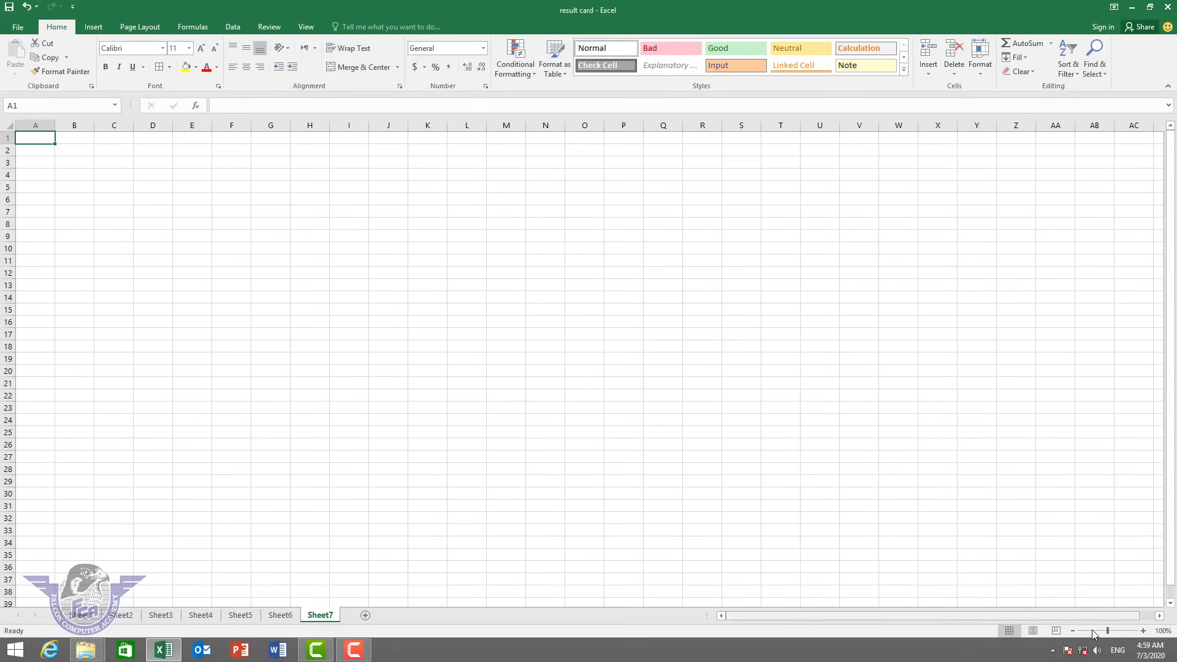
{"action": "left_click_drag", "start_coordinate": [1108, 632], "coordinate": [1119, 632]}
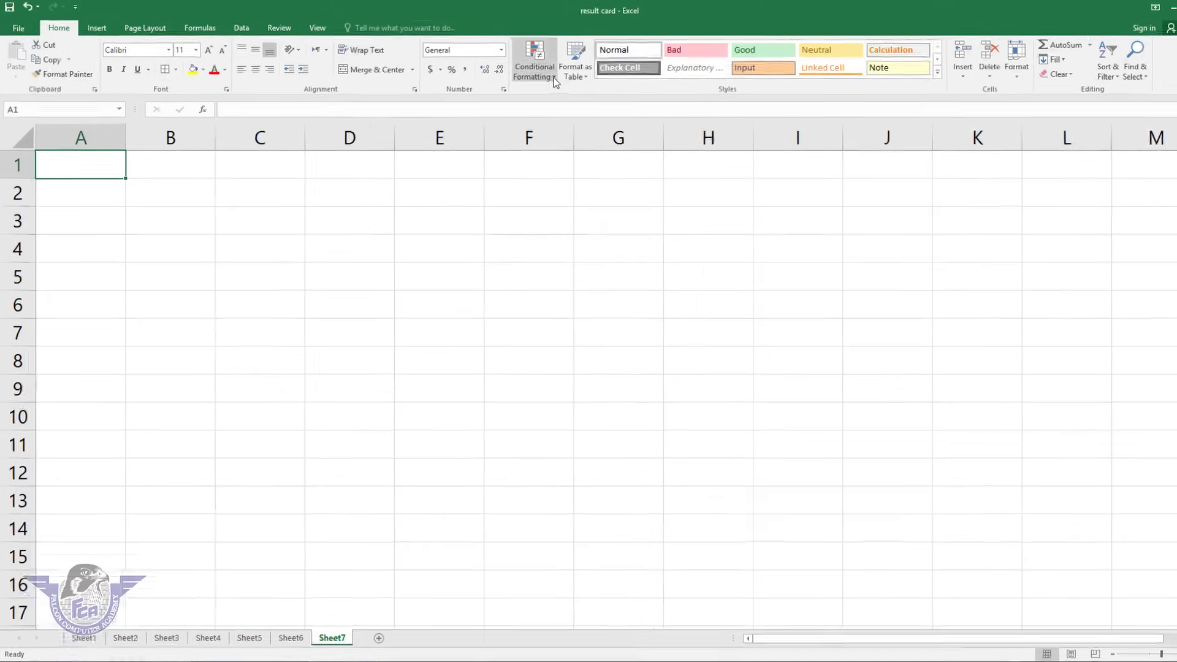
{"action": "left_click", "coordinate": [531, 73]}
{"action": "mouse_move", "coordinate": [789, 140]}
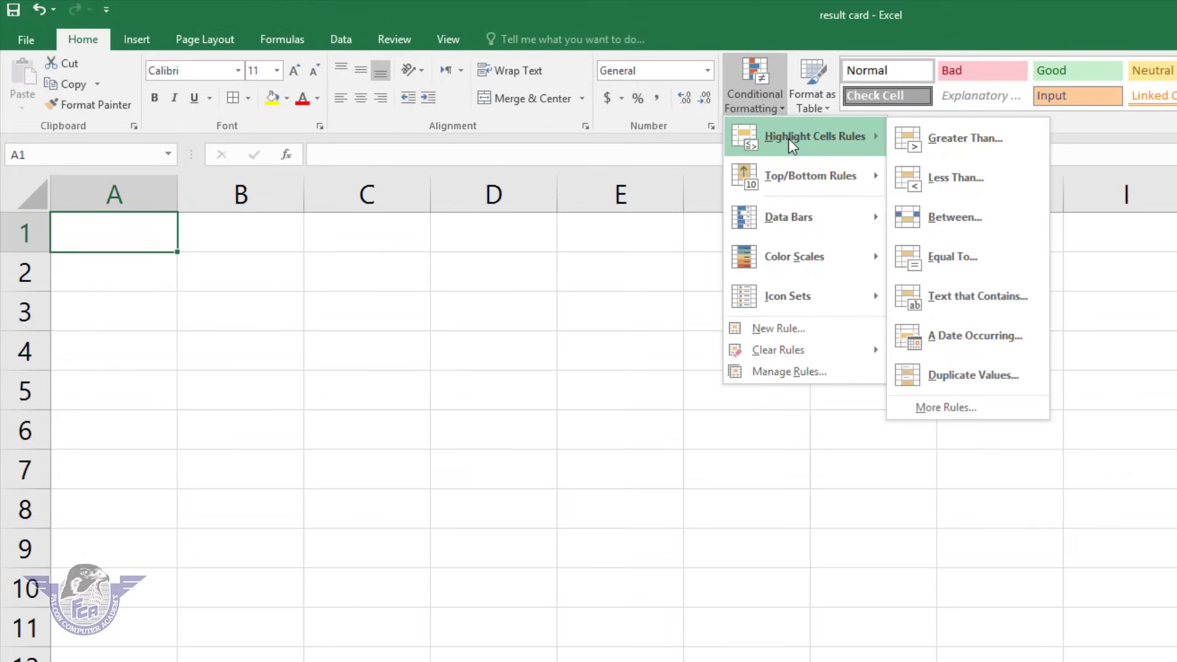
{"action": "left_click", "coordinate": [151, 222]}
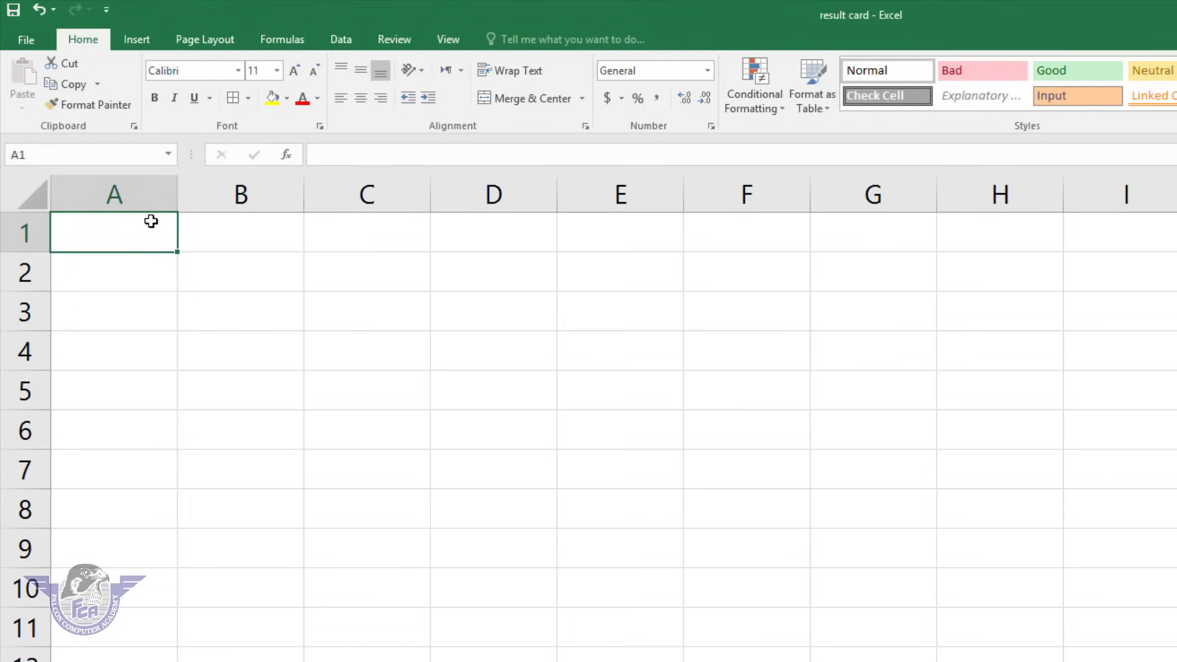
{"action": "type", "text": "name"}
{"action": "key", "text": "Tab"}
{"action": "type", "text": "m"}
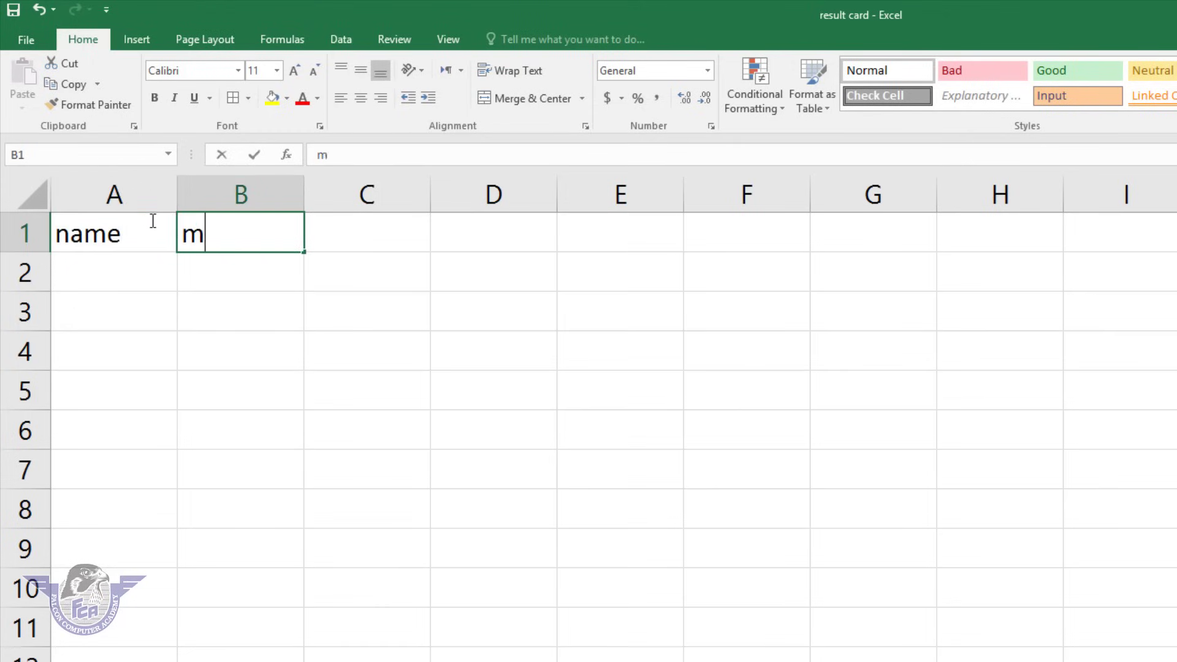
{"action": "type", "text": "arks"}
{"action": "key", "text": "Down"}
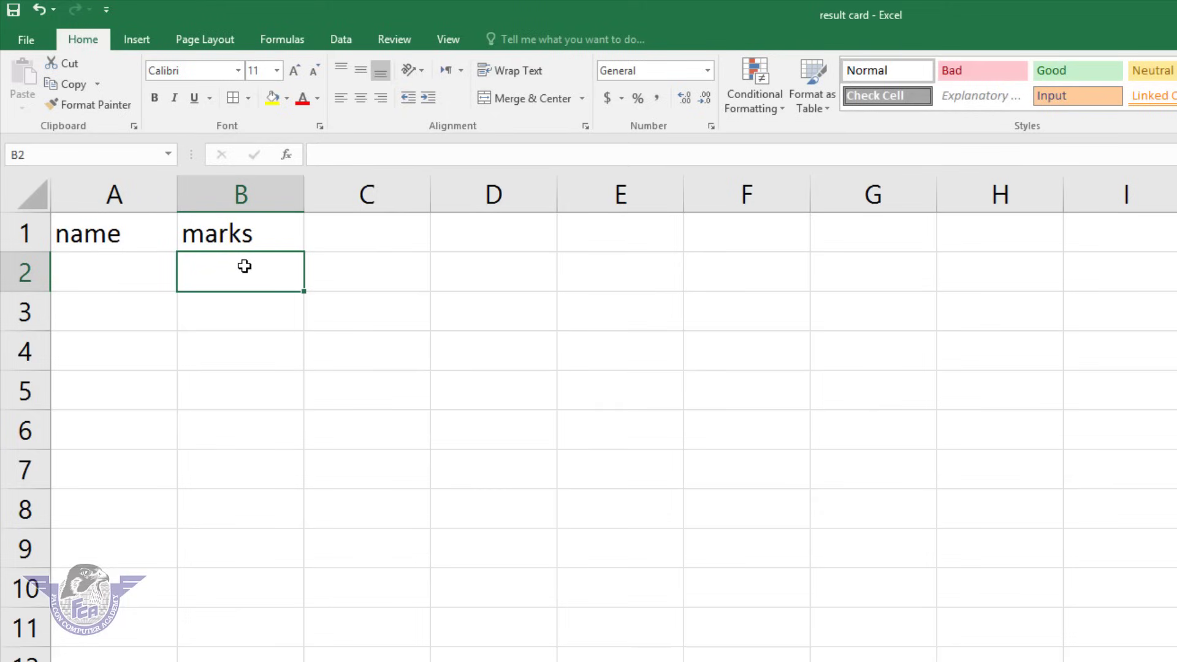
Enter marks 25, 65, 35, 85, 63, 25, 15, 45, 35, 65, 35 in B2:B12 and select them.
{"action": "type", "text": "25"}
{"action": "key", "text": "Return"}
{"action": "type", "text": "65"}
{"action": "key", "text": "Return"}
{"action": "type", "text": "35"}
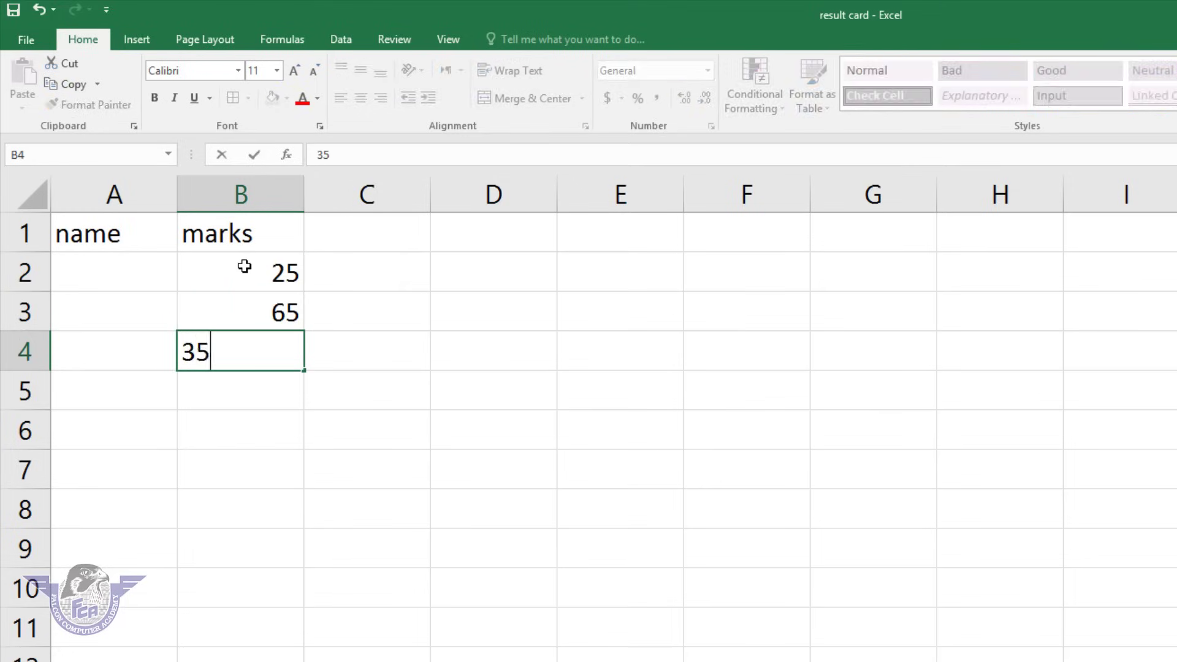
{"action": "key", "text": "Return"}
{"action": "type", "text": "85"}
{"action": "key", "text": "Return"}
{"action": "type", "text": "63"}
{"action": "key", "text": "Return"}
{"action": "type", "text": "25"}
{"action": "key", "text": "Return"}
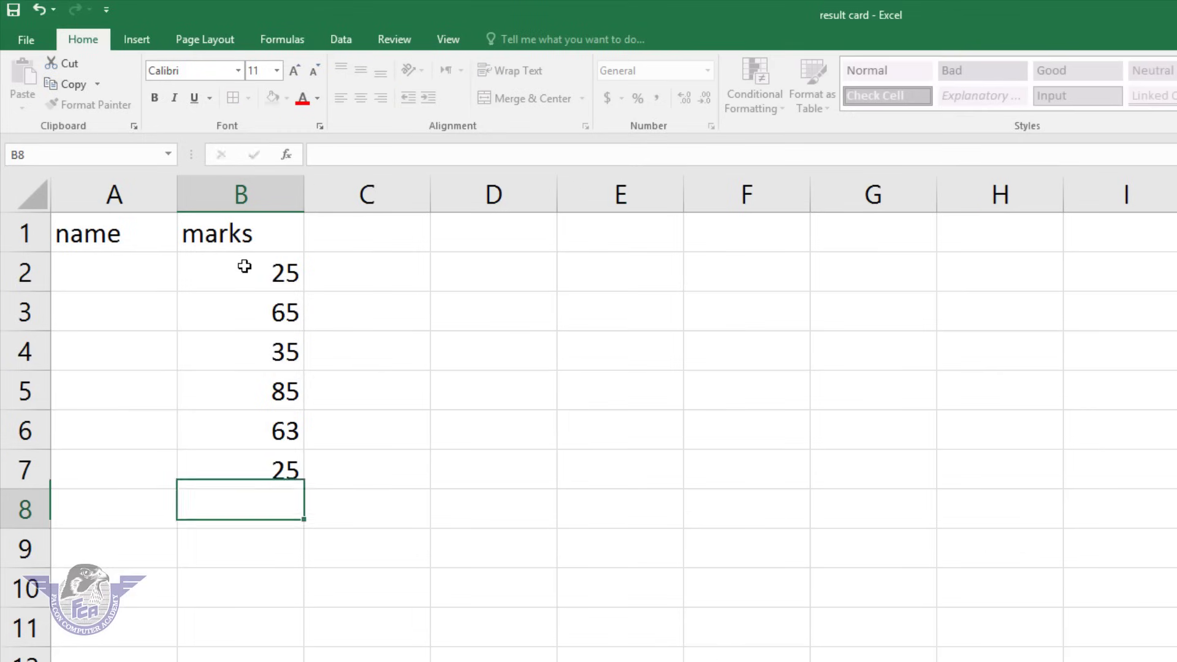
{"action": "type", "text": "15"}
{"action": "key", "text": "Return"}
{"action": "type", "text": "45"}
{"action": "key", "text": "Return"}
{"action": "type", "text": "35"}
{"action": "key", "text": "Return"}
{"action": "type", "text": "65"}
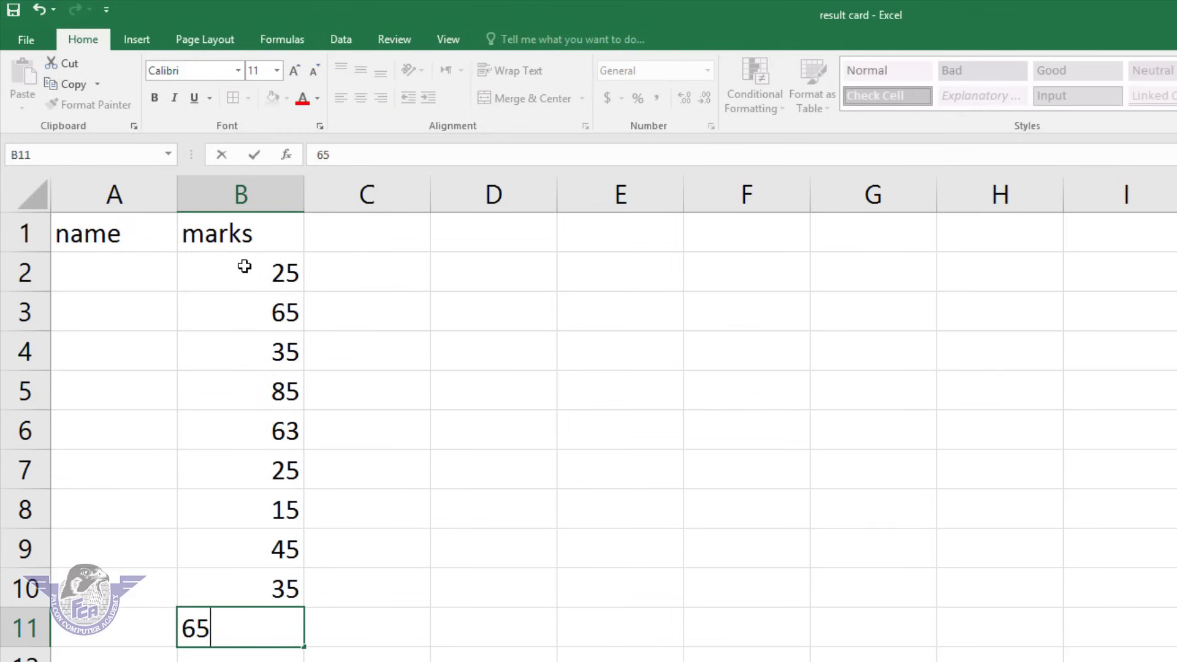
{"action": "key", "text": "Return"}
{"action": "type", "text": "35"}
{"action": "key", "text": "Return"}
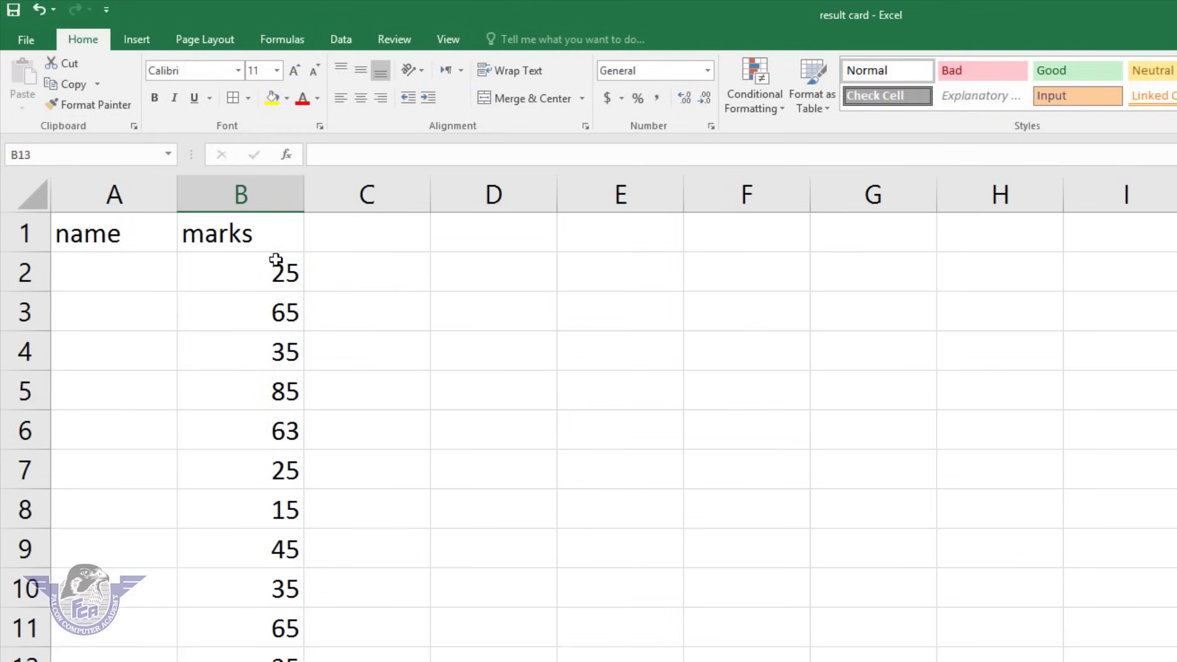
{"action": "left_click_drag", "start_coordinate": [276, 260], "coordinate": [295, 661]}
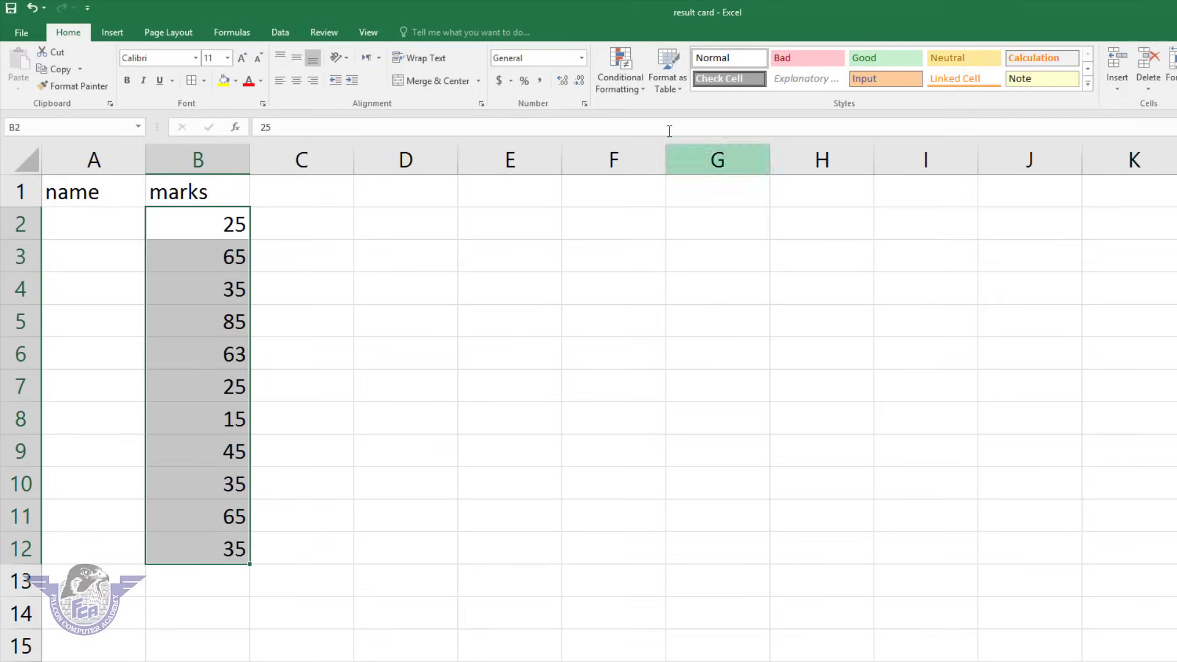
Add a conditional formatting rule showing marks less than 33 in bold red.
{"action": "left_click", "coordinate": [638, 92]}
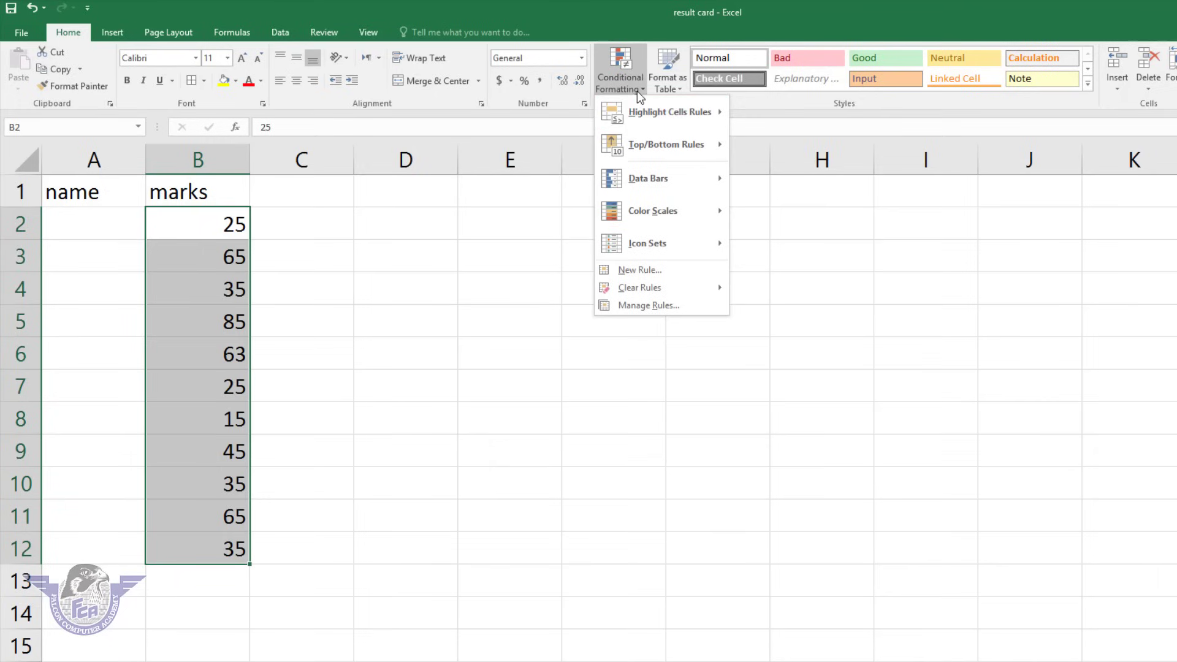
{"action": "mouse_move", "coordinate": [640, 109]}
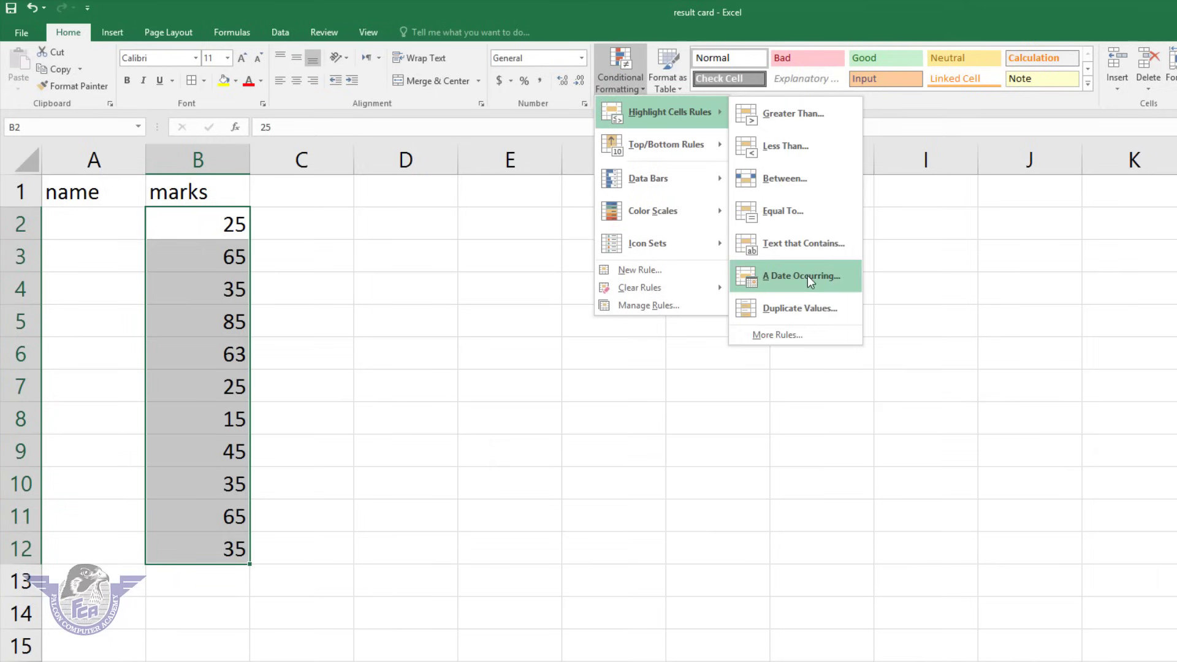
{"action": "left_click", "coordinate": [778, 333]}
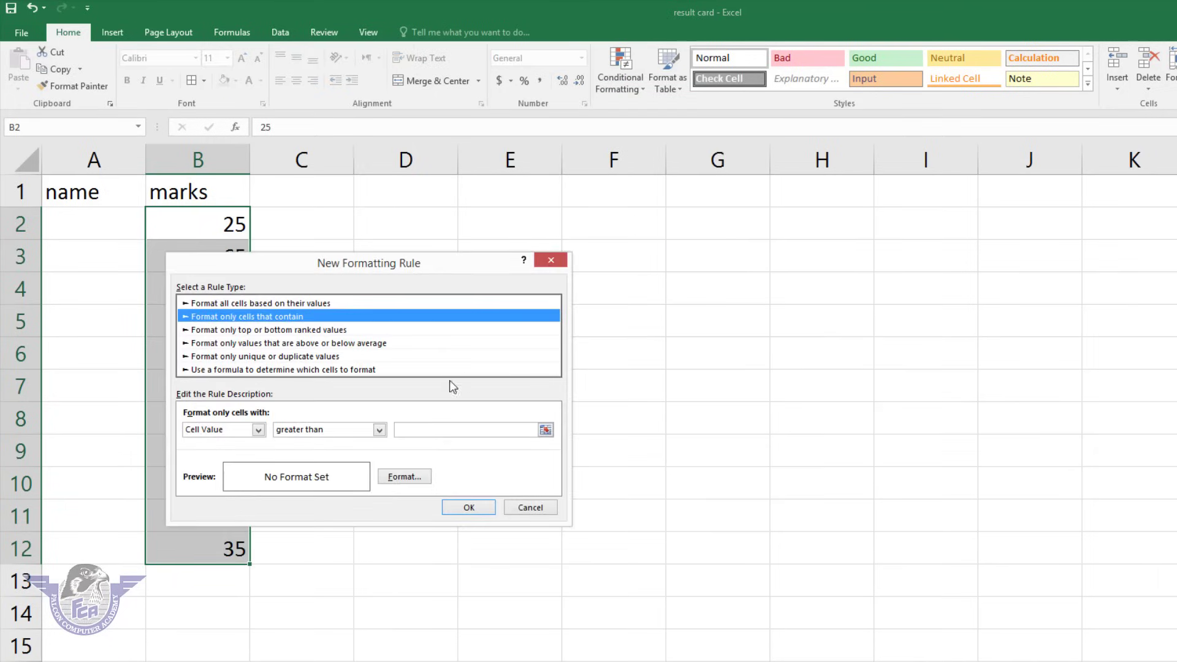
{"action": "left_click_drag", "start_coordinate": [341, 262], "coordinate": [636, 219]}
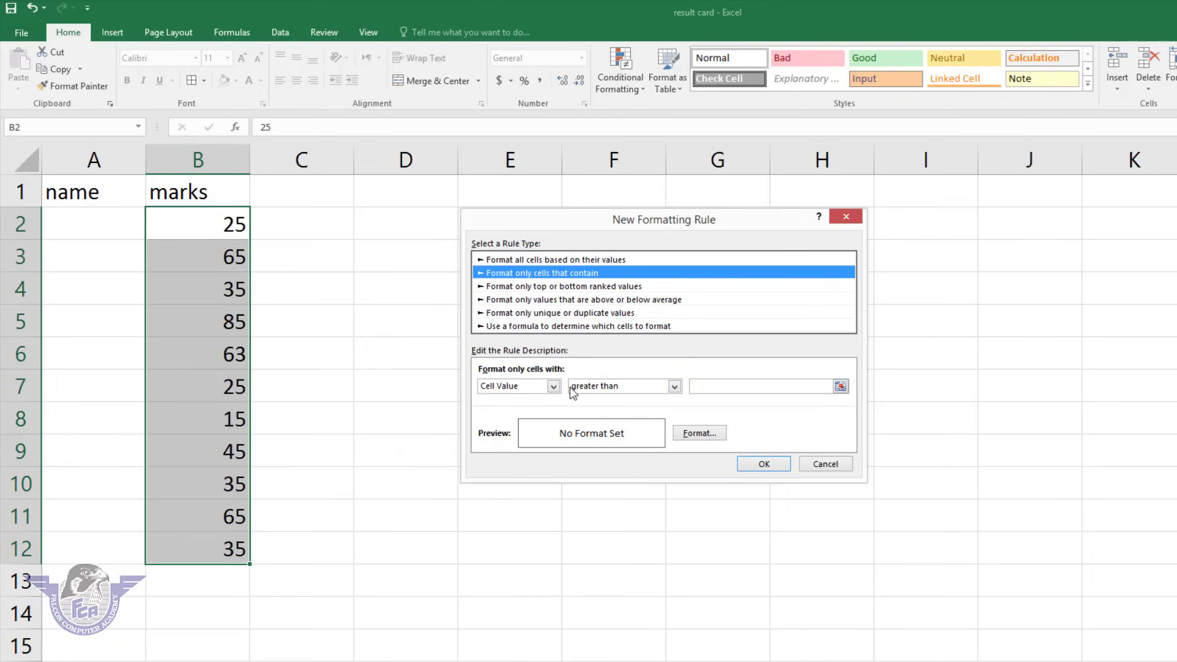
{"action": "left_click", "coordinate": [619, 388]}
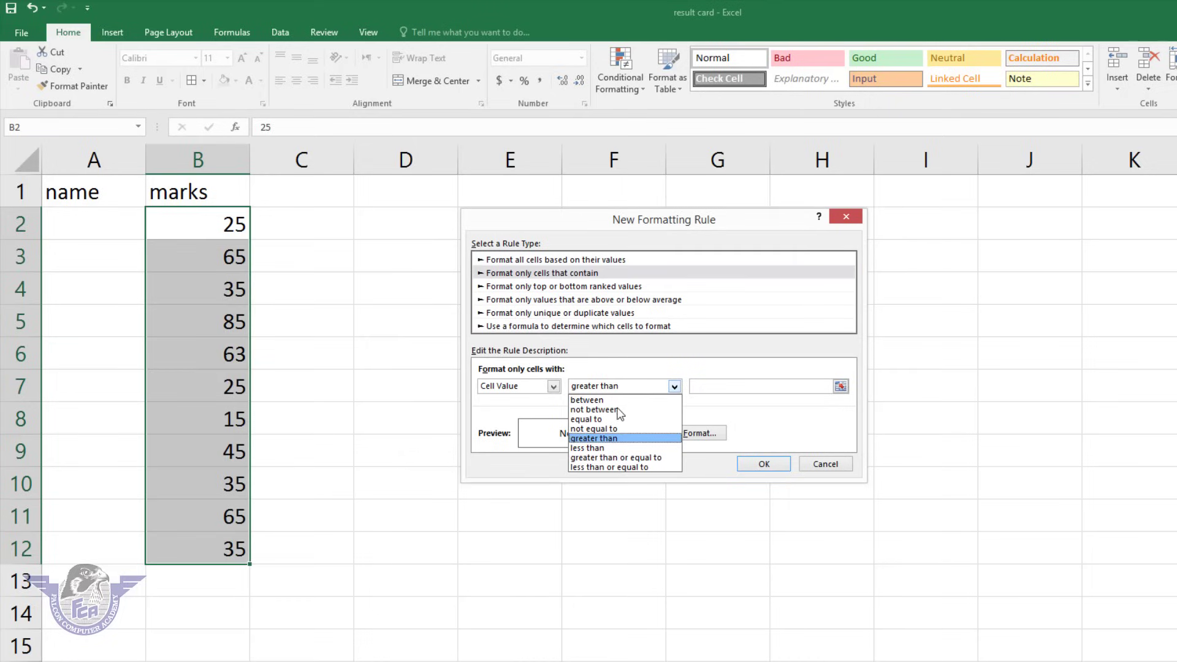
{"action": "left_click", "coordinate": [613, 449]}
{"action": "left_click", "coordinate": [712, 387]}
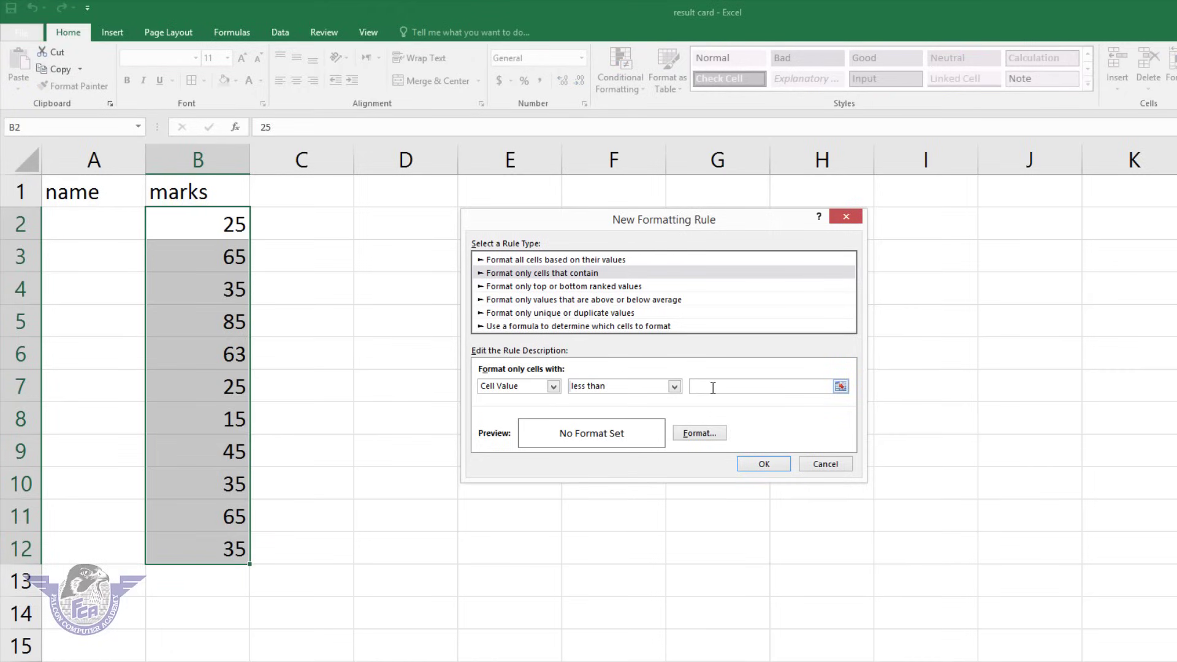
{"action": "type", "text": "33"}
{"action": "left_click", "coordinate": [715, 434]}
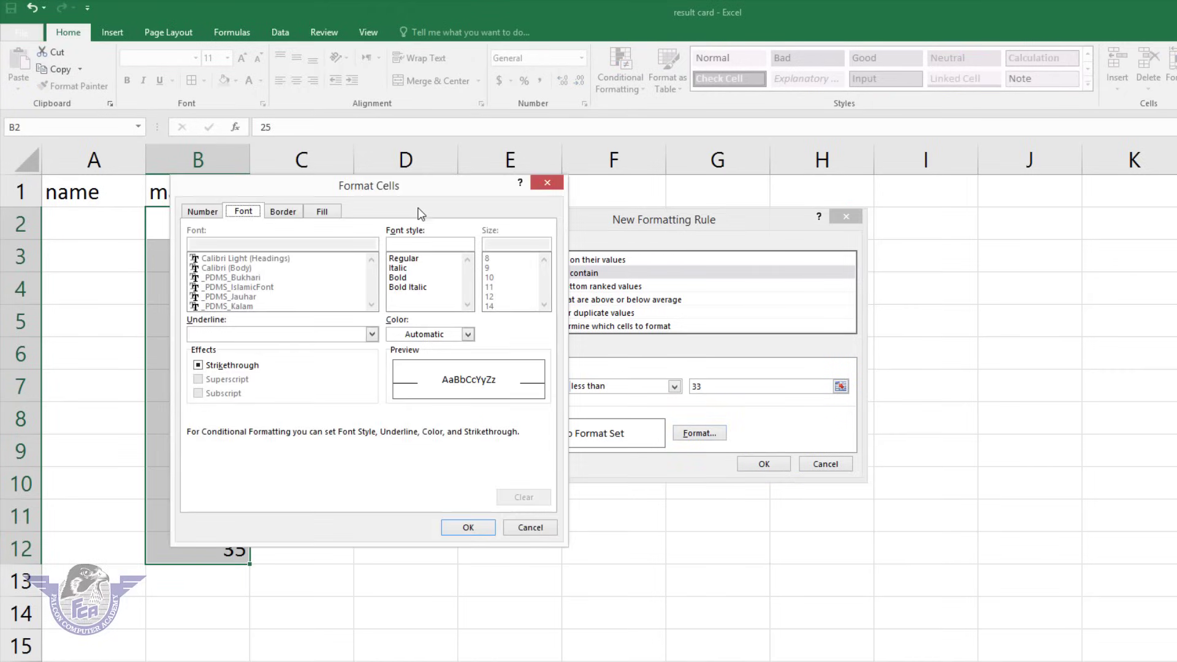
{"action": "left_click_drag", "start_coordinate": [417, 192], "coordinate": [678, 144]}
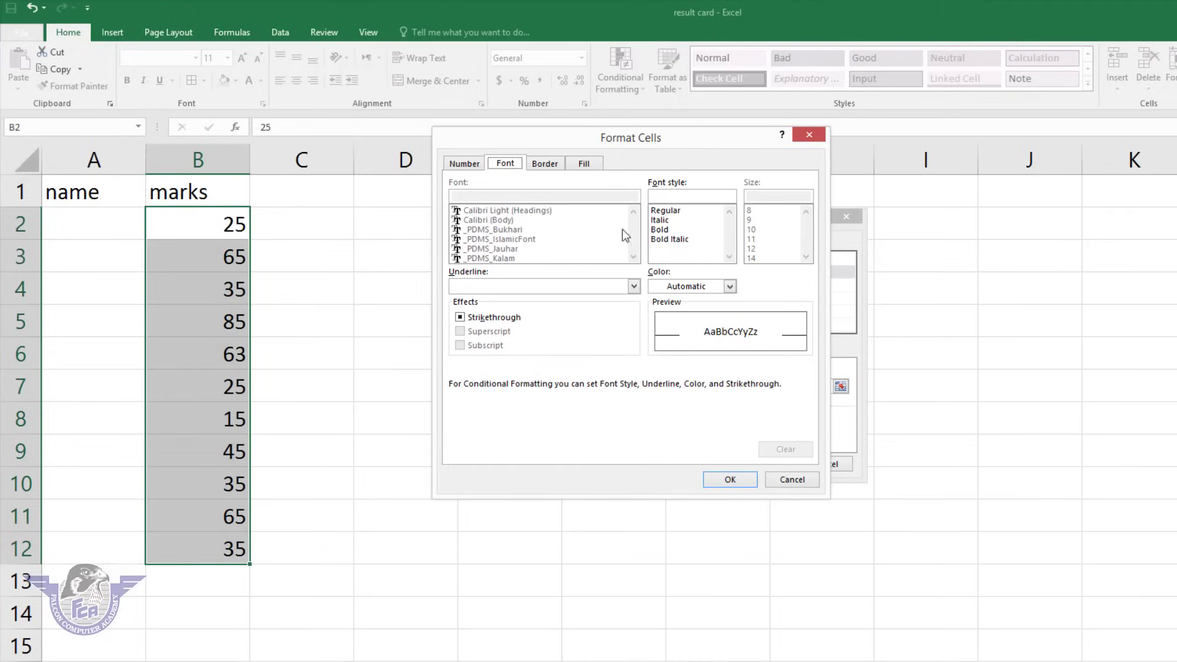
{"action": "left_click", "coordinate": [716, 287]}
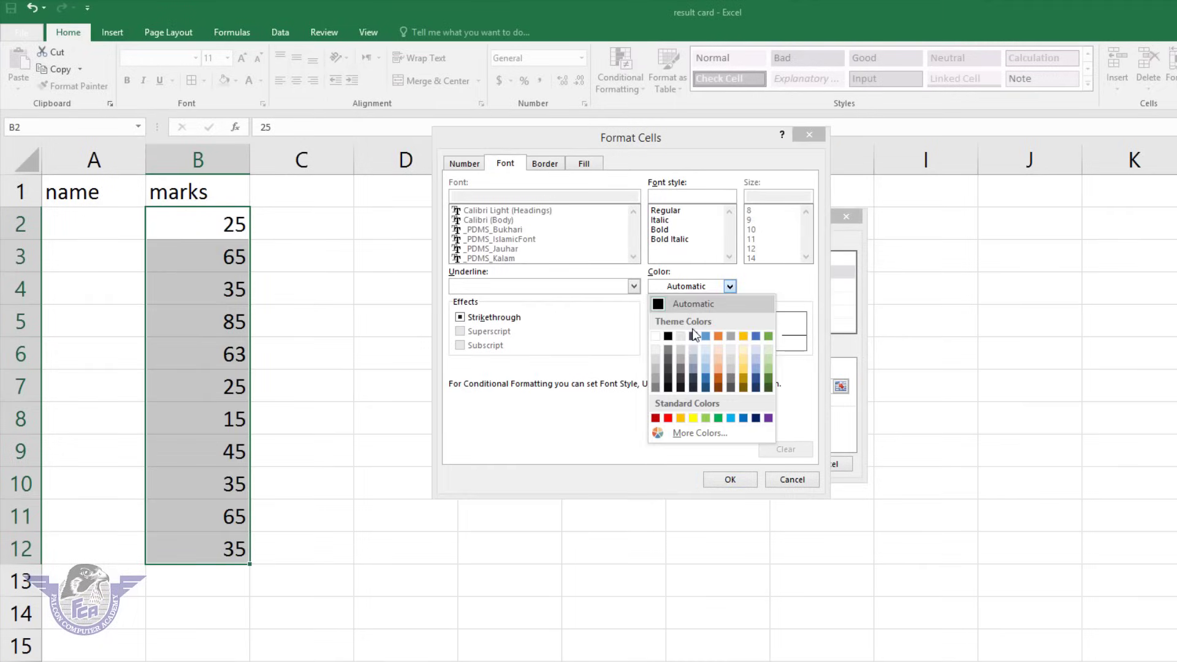
{"action": "left_click", "coordinate": [668, 420]}
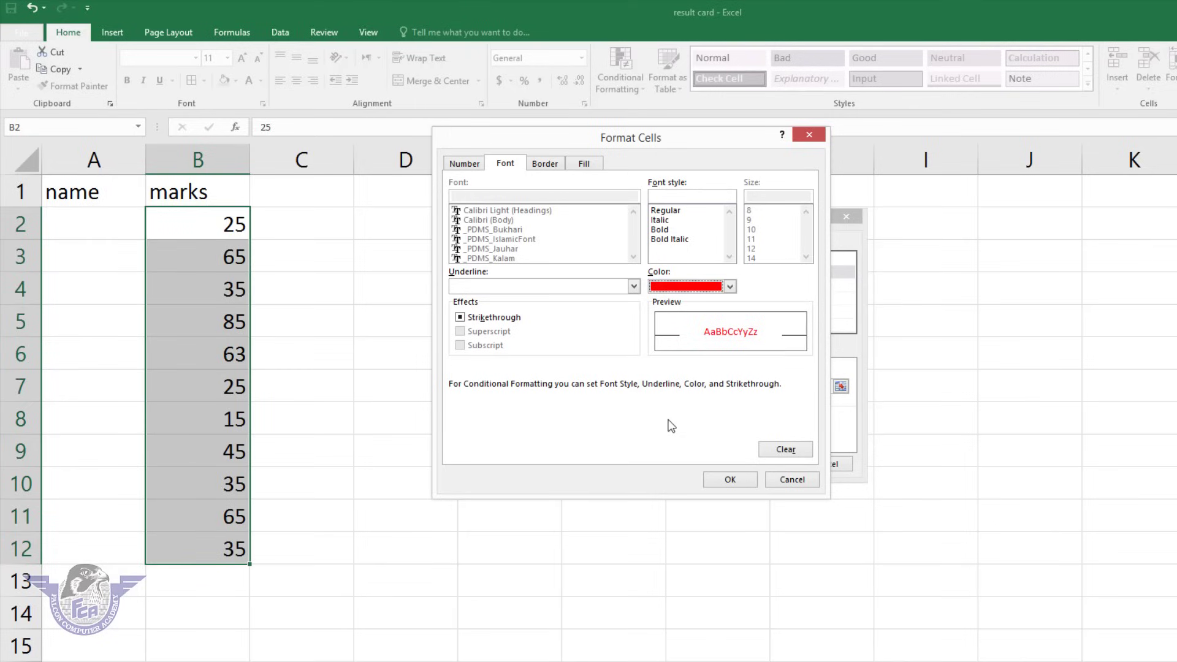
{"action": "left_click", "coordinate": [659, 231]}
{"action": "left_click", "coordinate": [751, 480]}
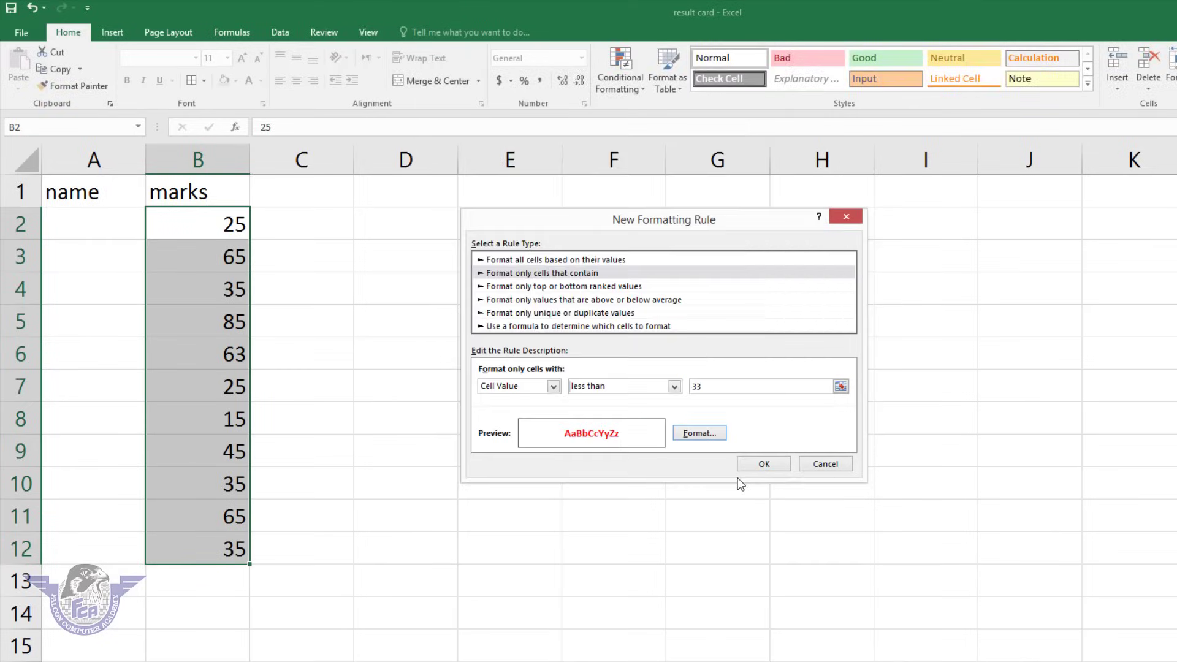
{"action": "left_click", "coordinate": [766, 472]}
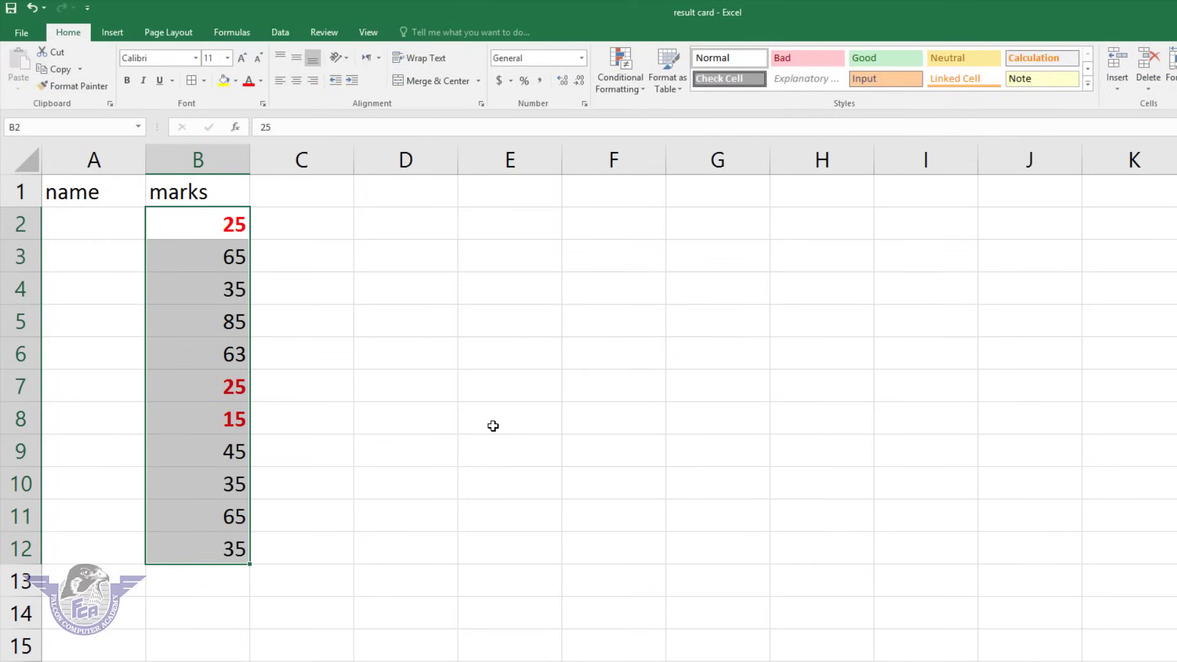
Change the mark in B10 from 35 to 32.
{"action": "left_click", "coordinate": [492, 425]}
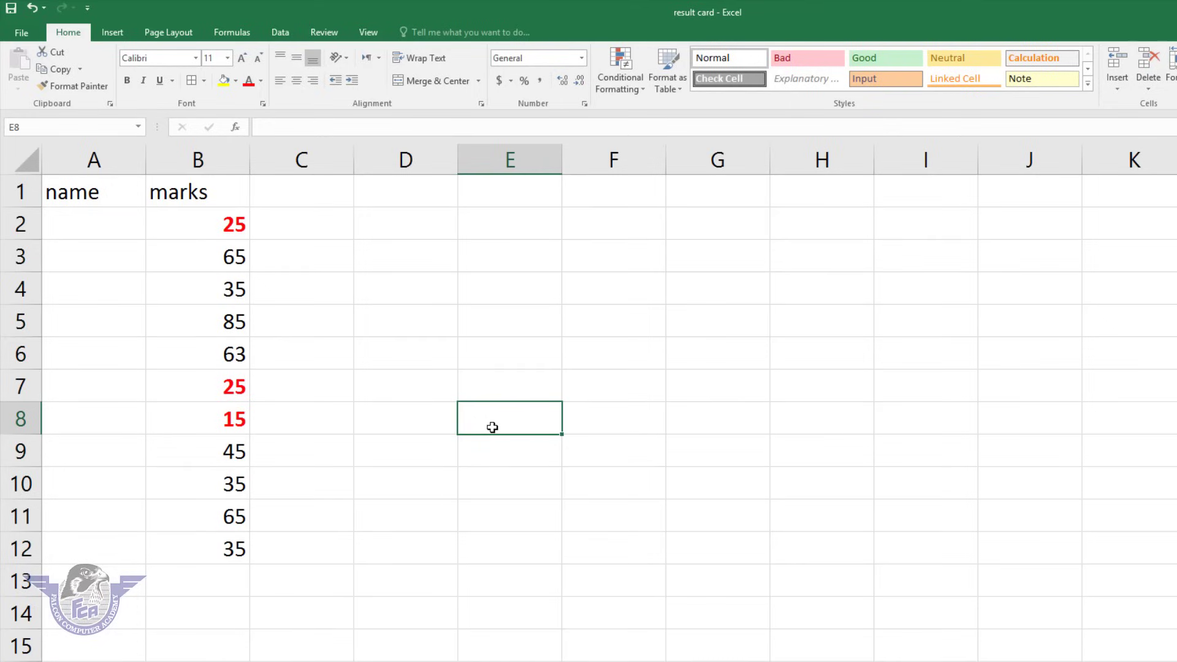
{"action": "left_click", "coordinate": [212, 484]}
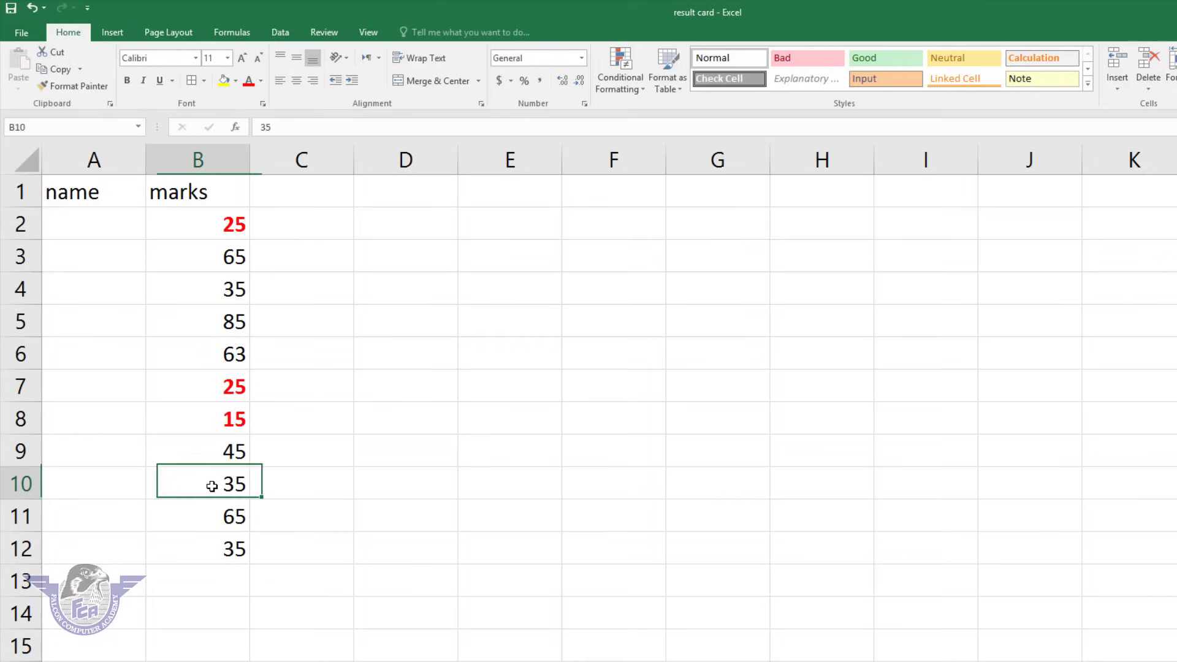
{"action": "type", "text": "32"}
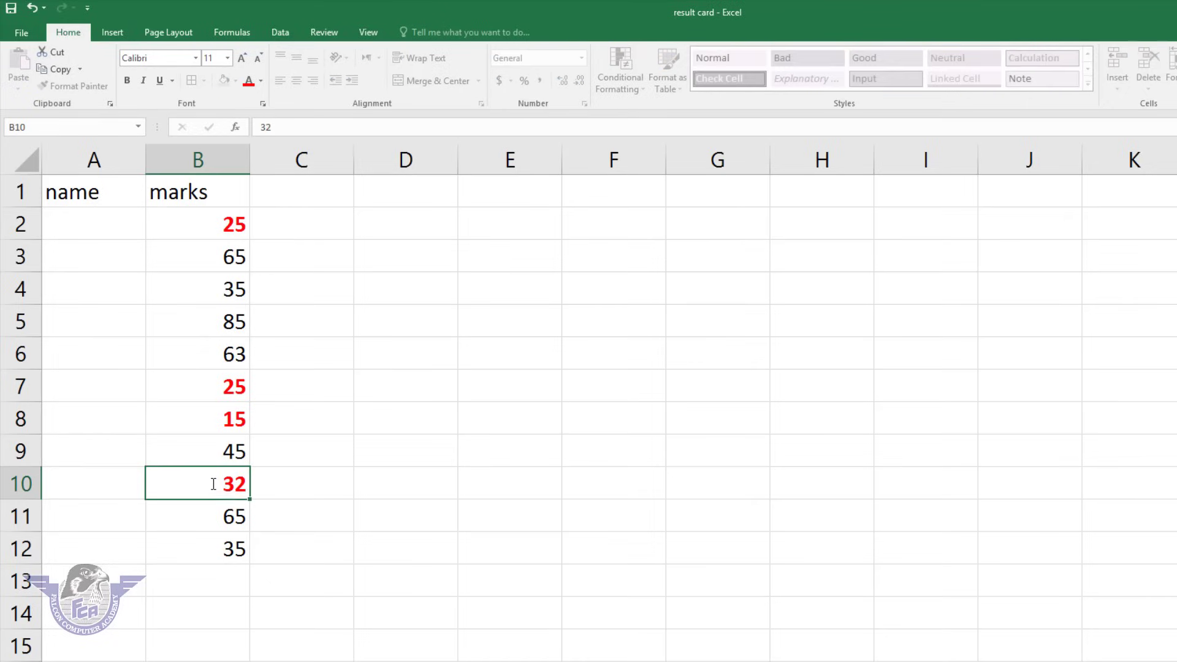
{"action": "key", "text": "Return"}
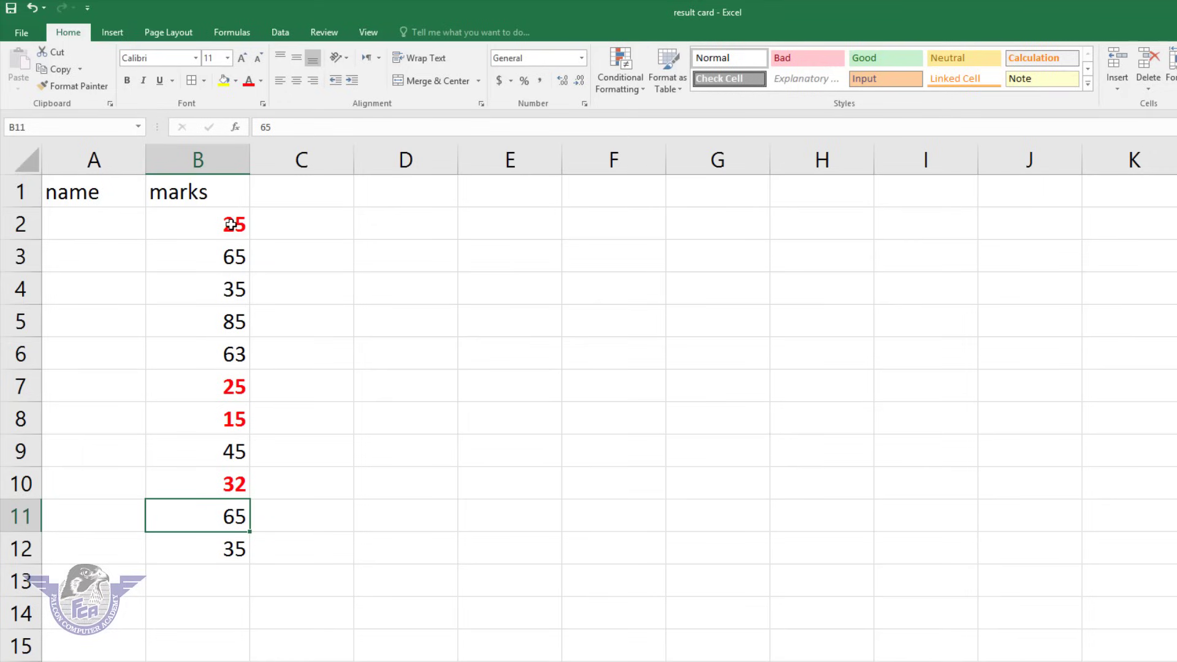
Try a Greater Than highlight on B2:B12 with 70, then 55, and cancel it.
{"action": "left_click_drag", "start_coordinate": [231, 224], "coordinate": [245, 546]}
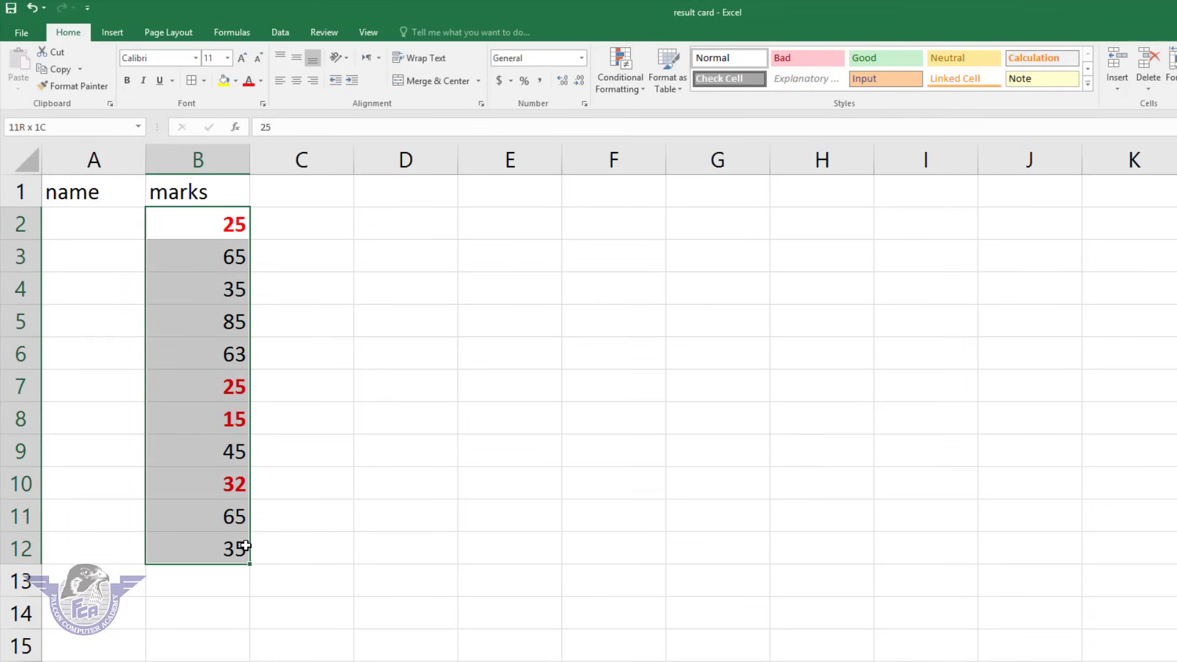
{"action": "left_click", "coordinate": [631, 72]}
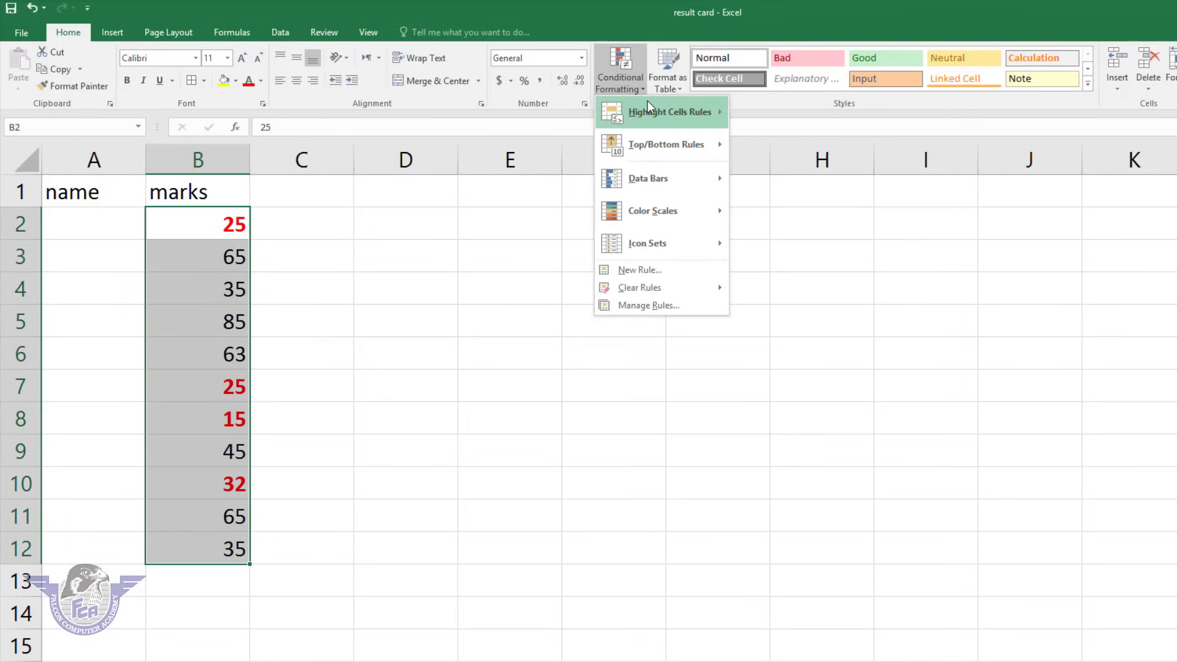
{"action": "mouse_move", "coordinate": [647, 102]}
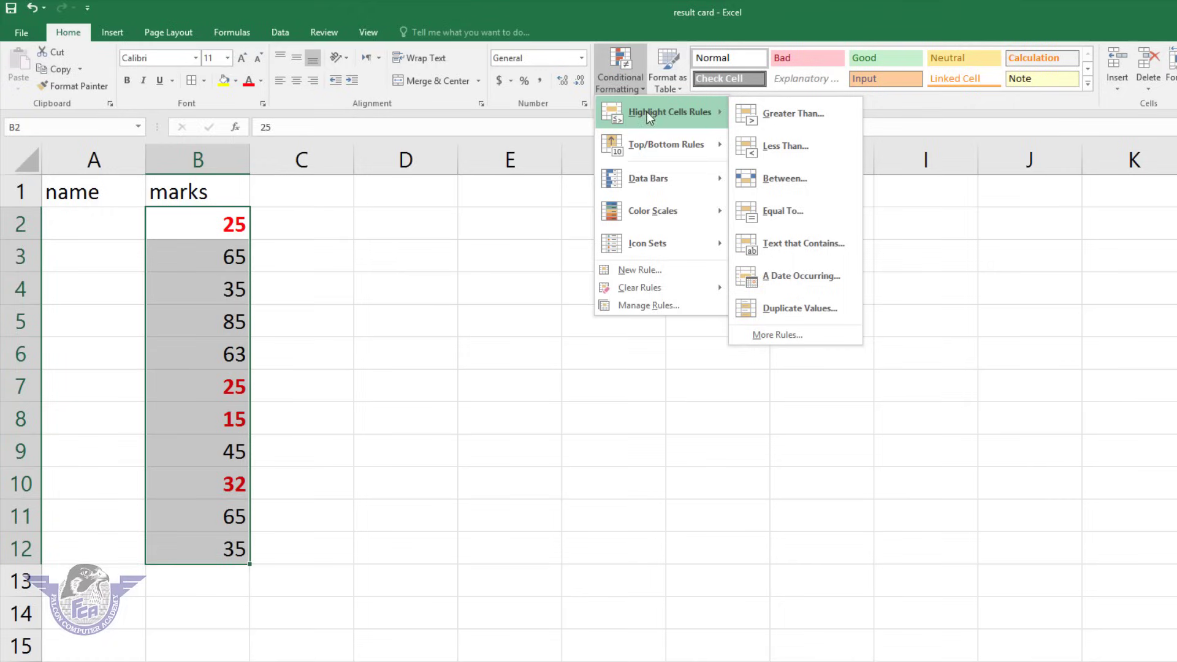
{"action": "left_click", "coordinate": [789, 113]}
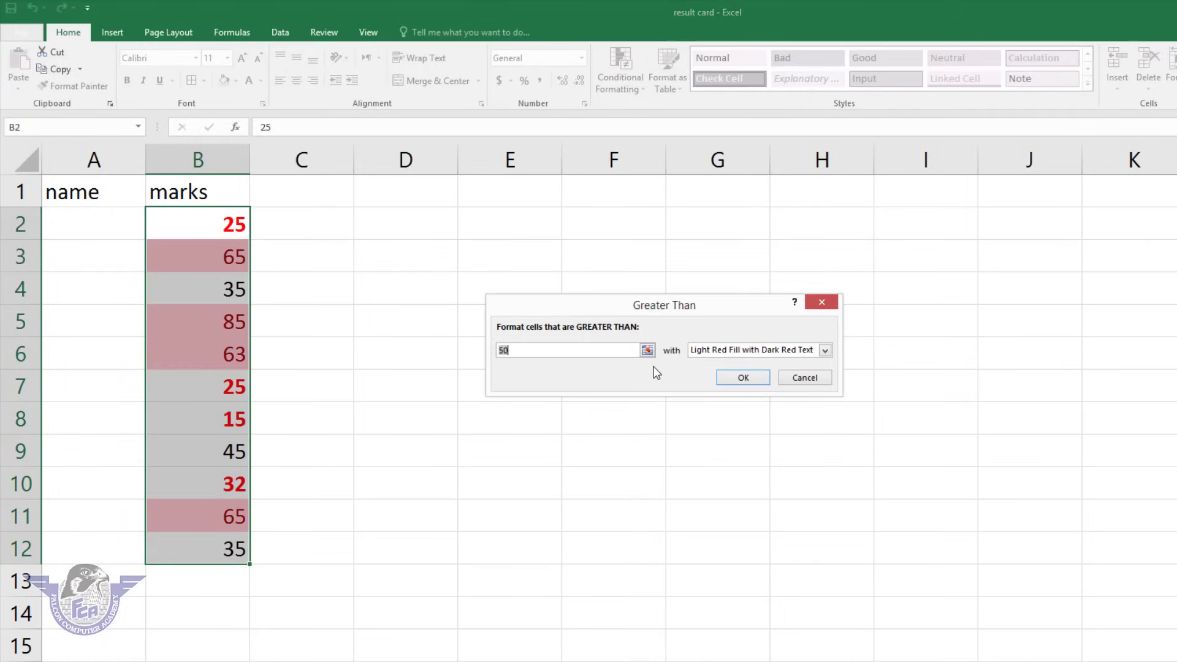
{"action": "type", "text": "70"}
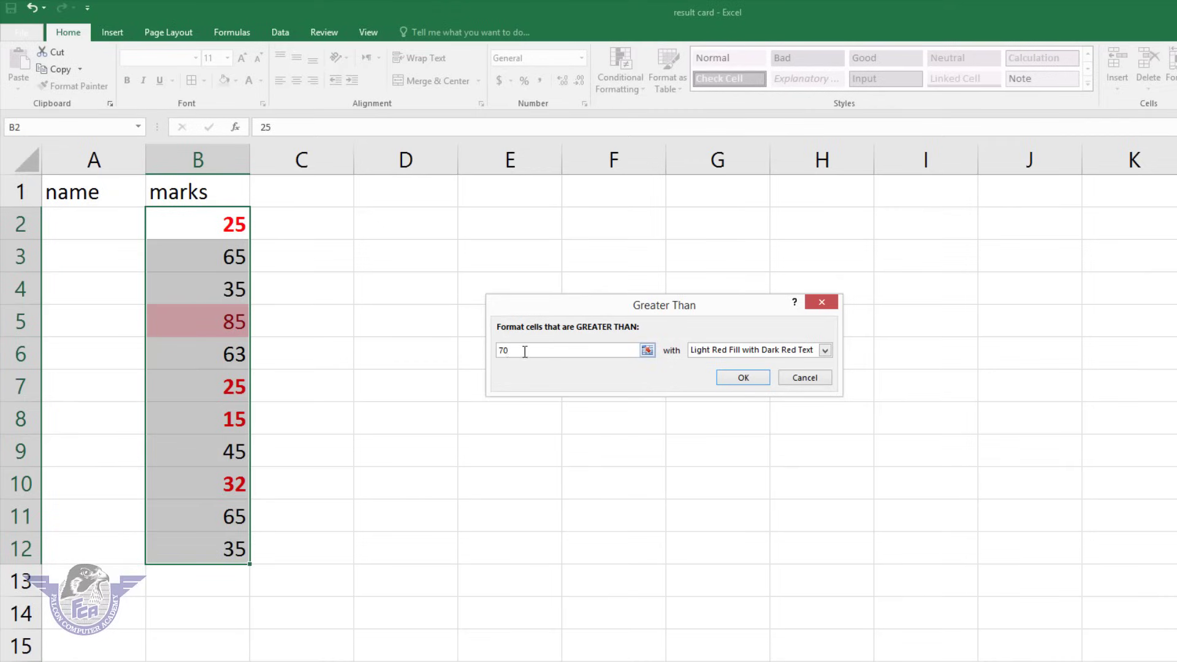
{"action": "left_click_drag", "start_coordinate": [524, 350], "coordinate": [483, 355]}
{"action": "type", "text": "55"}
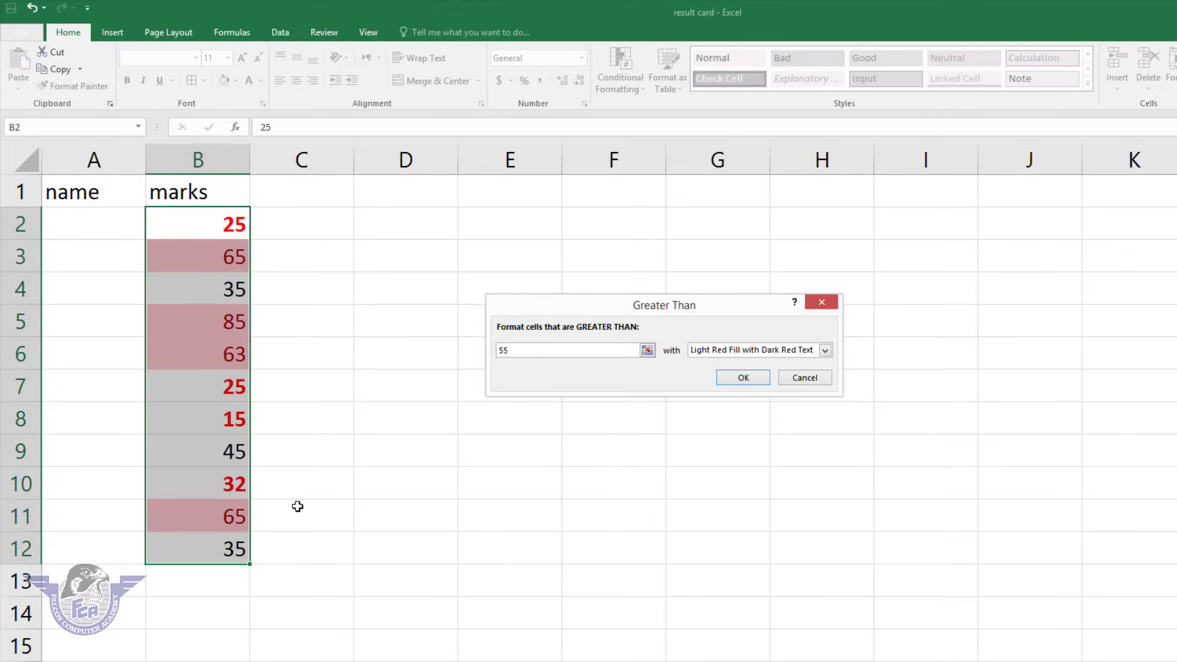
{"action": "left_click", "coordinate": [809, 376]}
Preview Top 10 Items highlighting for the top 3, then top 5 marks, and cancel without adding a rule.
{"action": "left_click", "coordinate": [629, 82]}
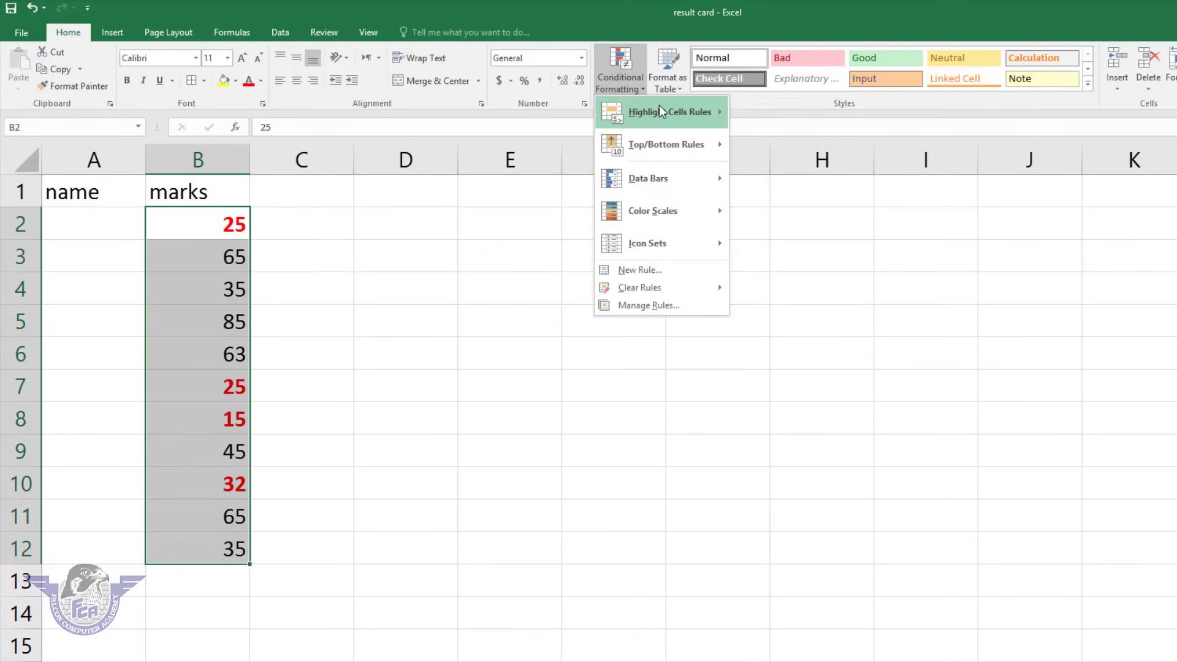
{"action": "mouse_move", "coordinate": [659, 110]}
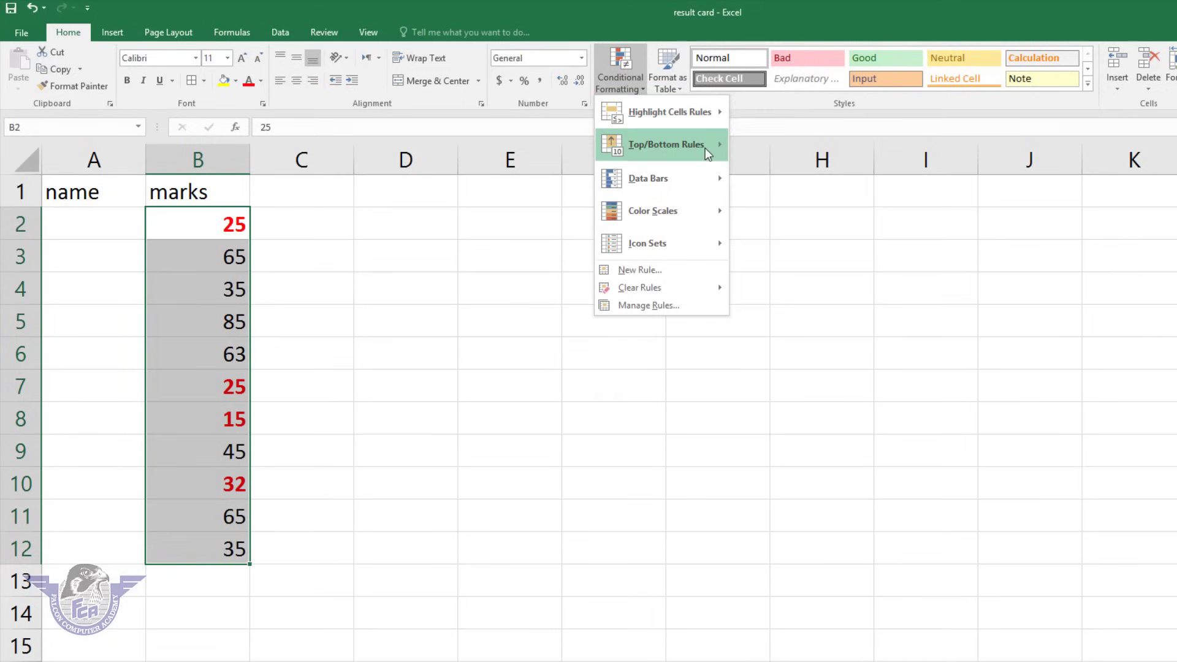
{"action": "mouse_move", "coordinate": [705, 147]}
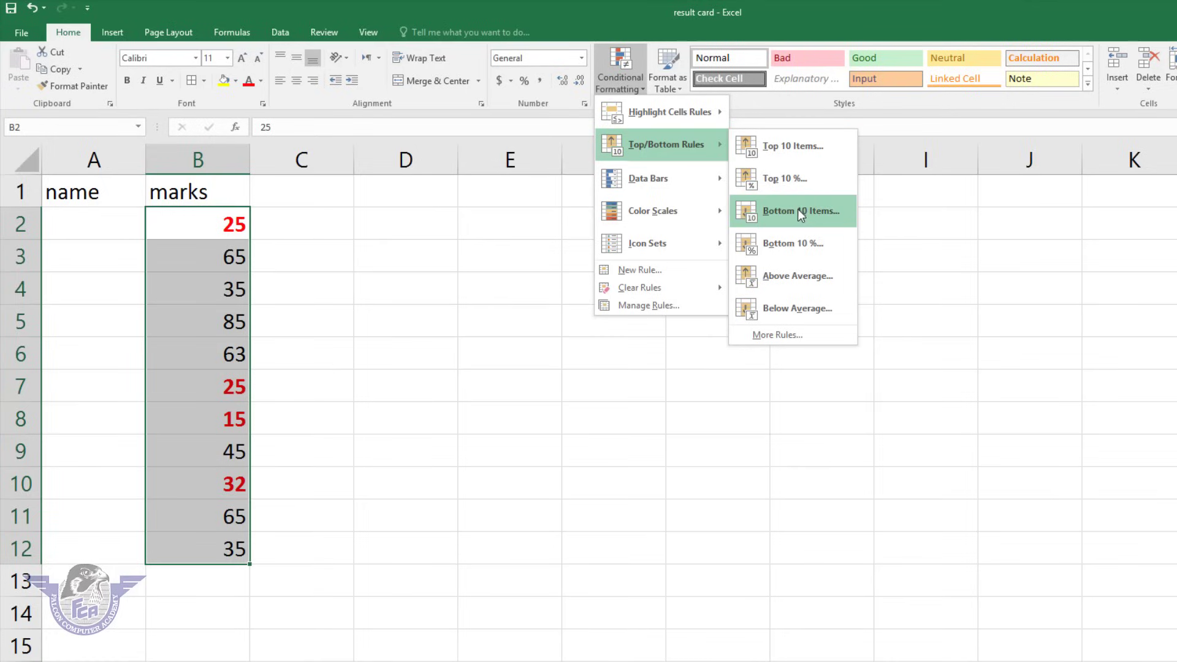
{"action": "left_click", "coordinate": [792, 144]}
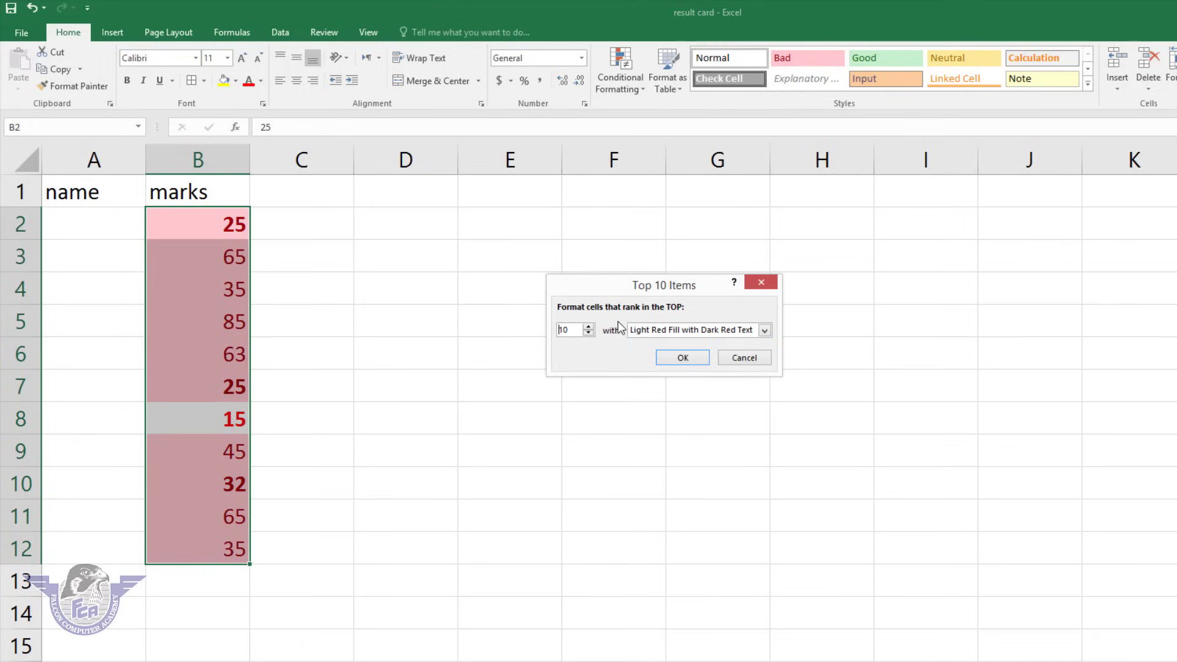
{"action": "left_click", "coordinate": [589, 332]}
{"action": "left_click", "coordinate": [588, 333]}
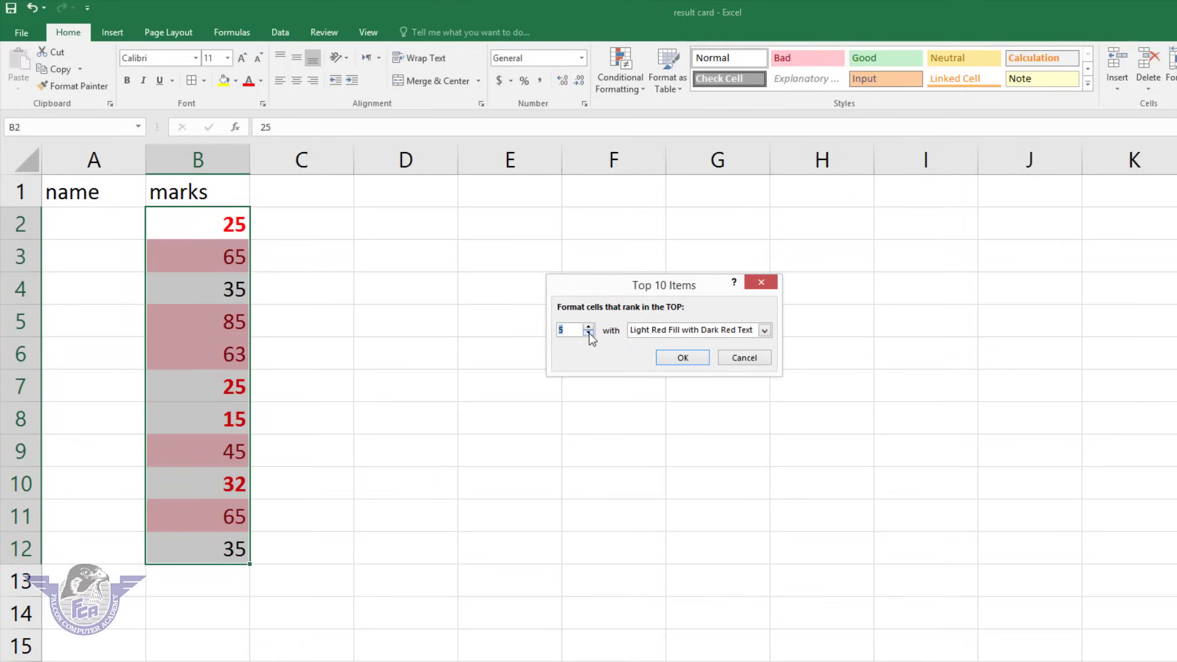
{"action": "left_click", "coordinate": [588, 332]}
{"action": "left_click", "coordinate": [588, 333]}
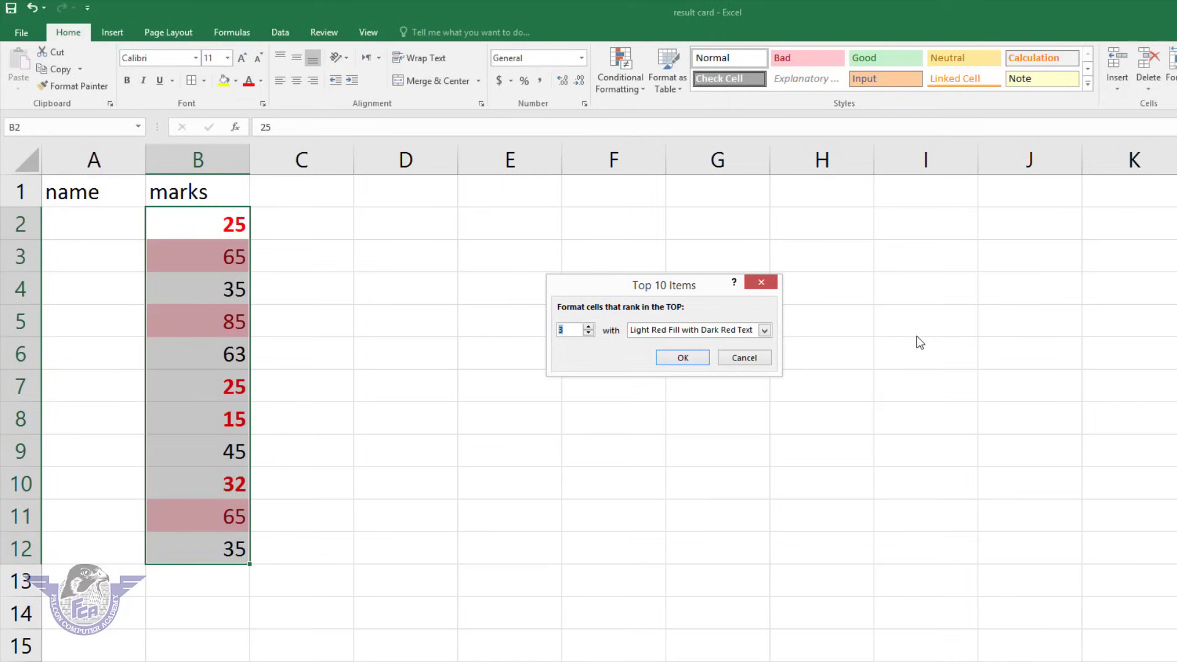
{"action": "left_click", "coordinate": [589, 326]}
{"action": "left_click", "coordinate": [589, 327]}
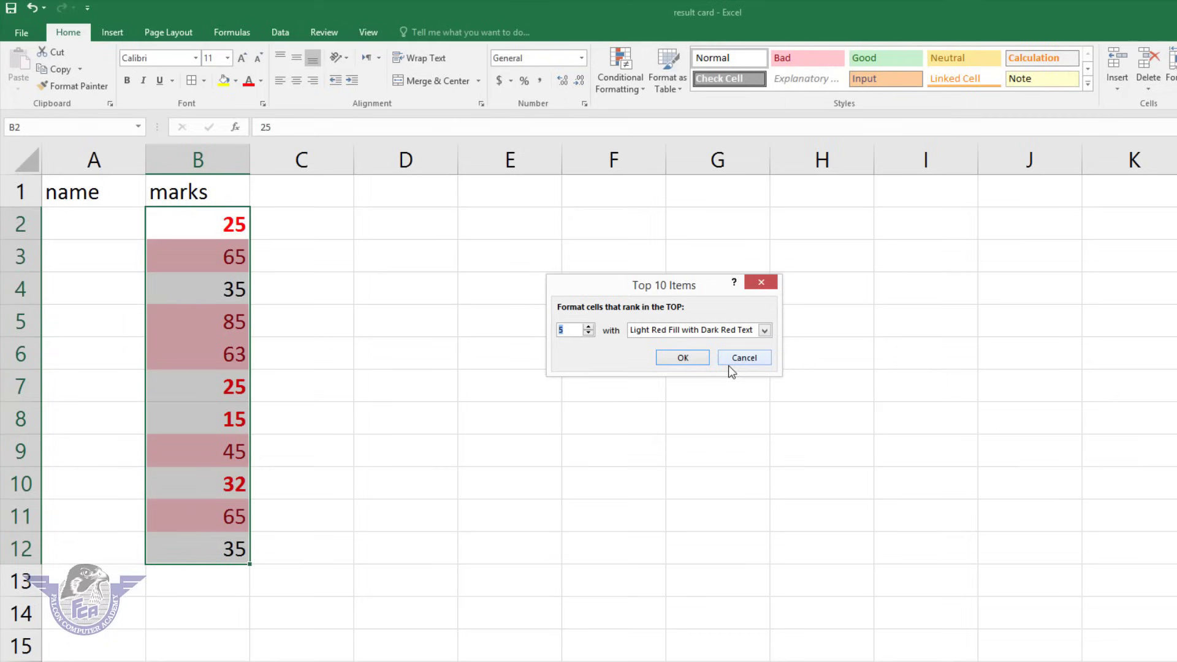
{"action": "left_click", "coordinate": [744, 359]}
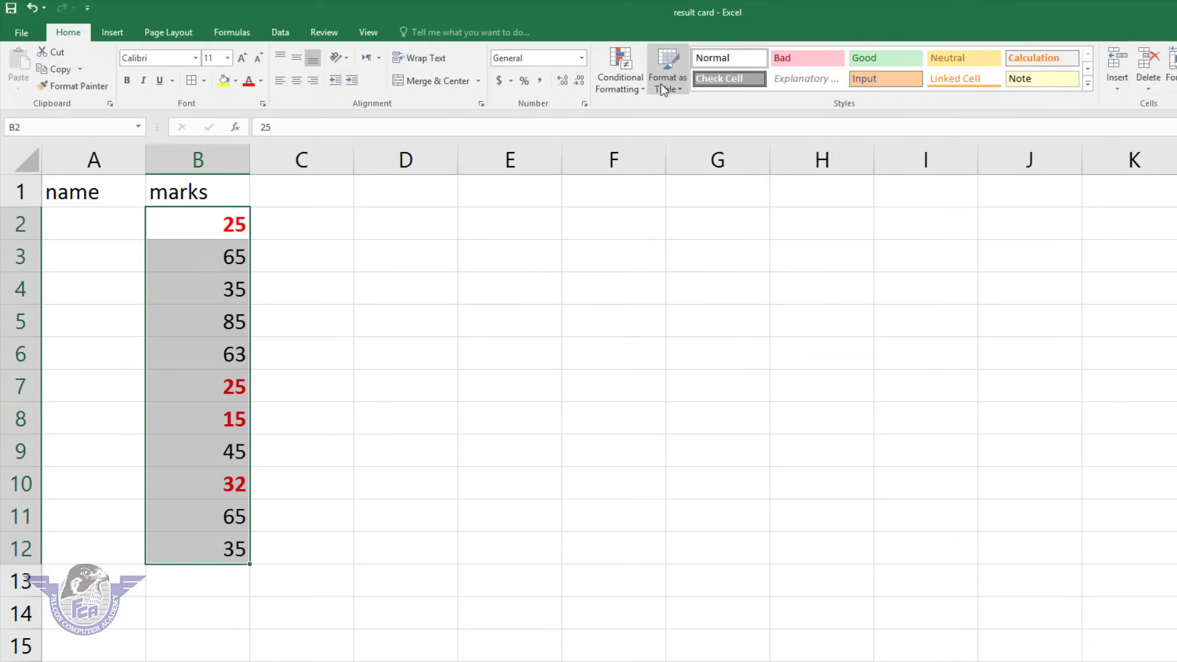
After previewing Data Bars and Color Scales, apply the 4 Ratings icon set to the marks in B2:B12.
{"action": "left_click", "coordinate": [640, 88]}
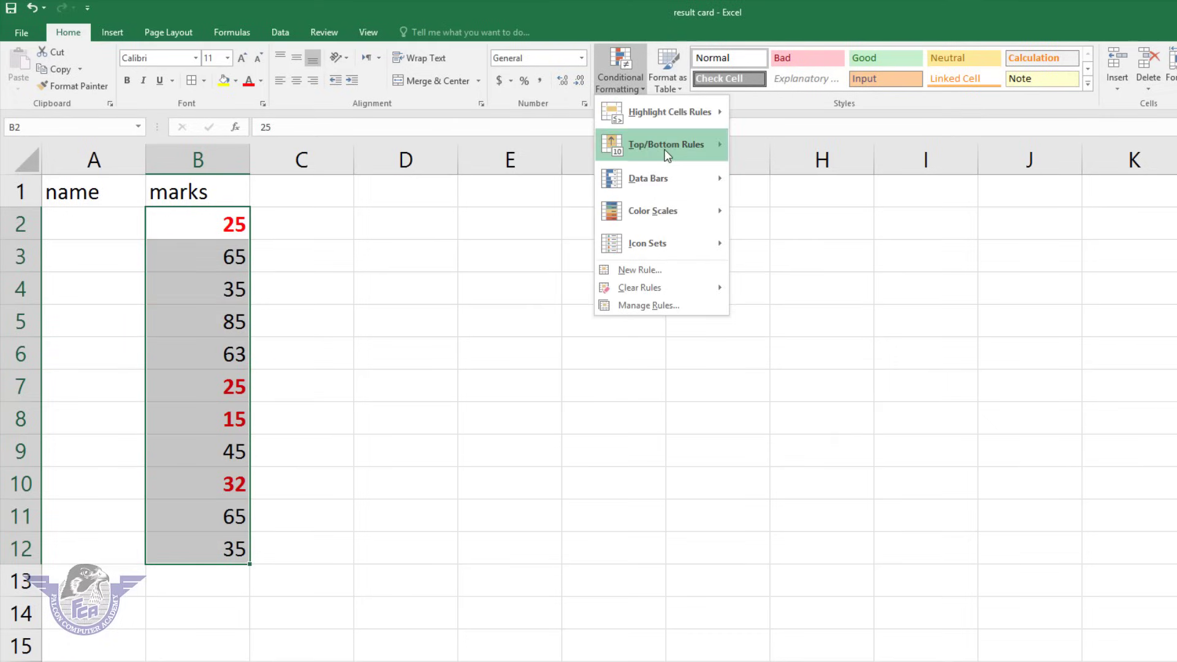
{"action": "mouse_move", "coordinate": [674, 178]}
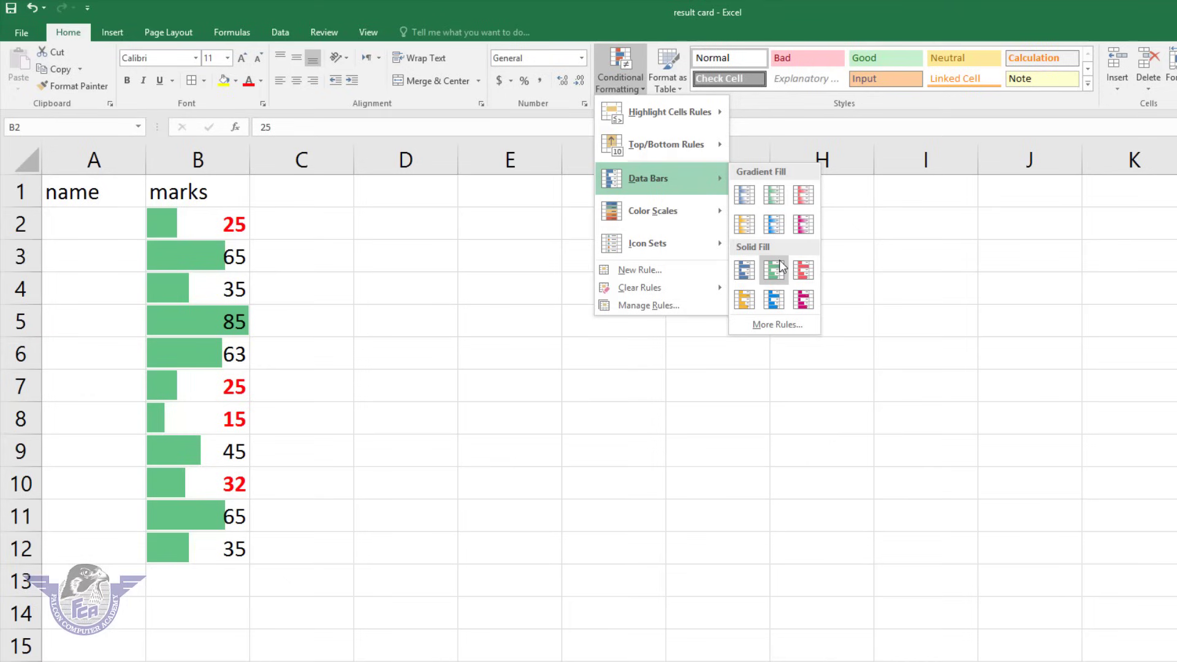
{"action": "mouse_move", "coordinate": [708, 211]}
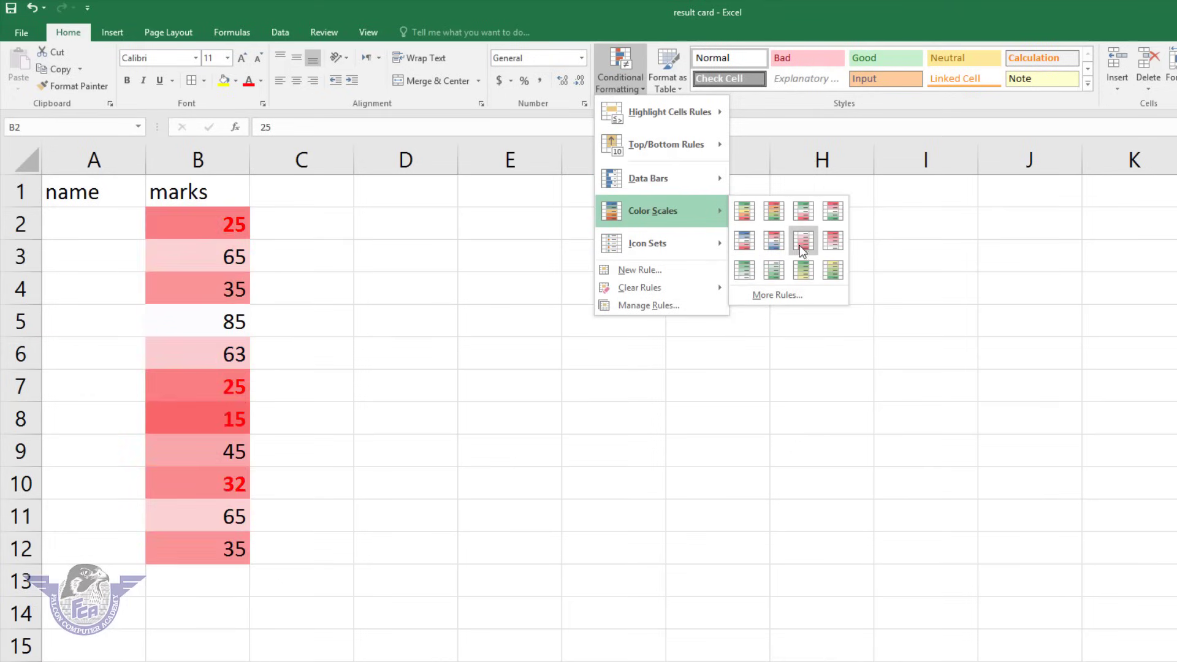
{"action": "mouse_move", "coordinate": [699, 246]}
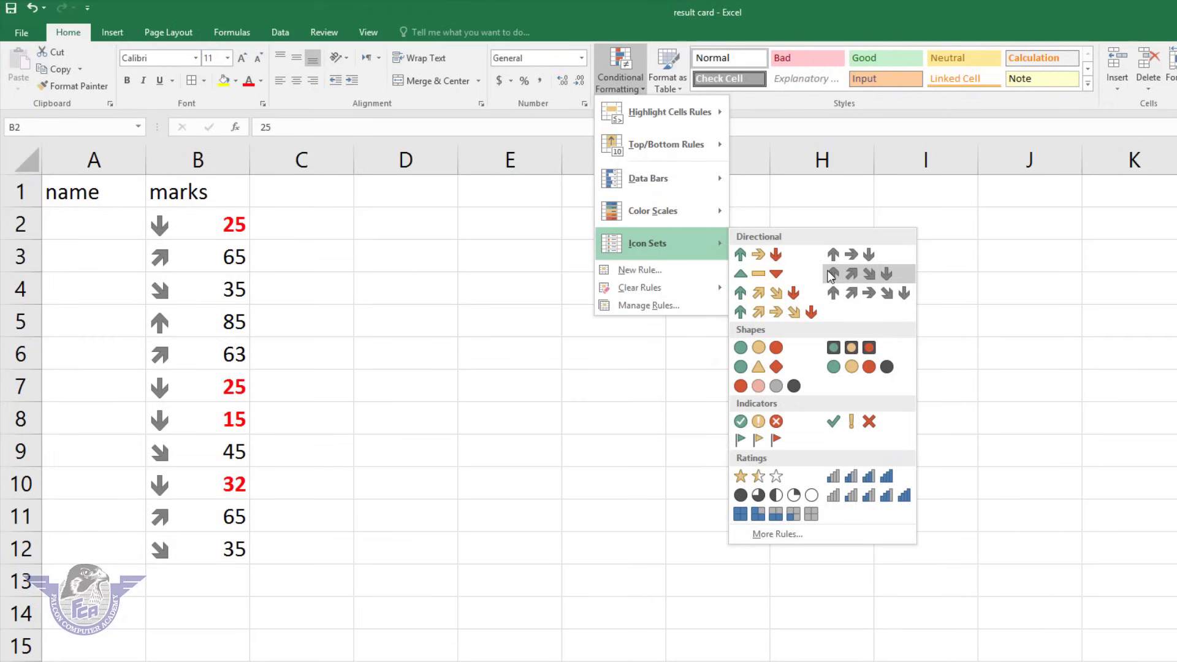
{"action": "left_click", "coordinate": [862, 482]}
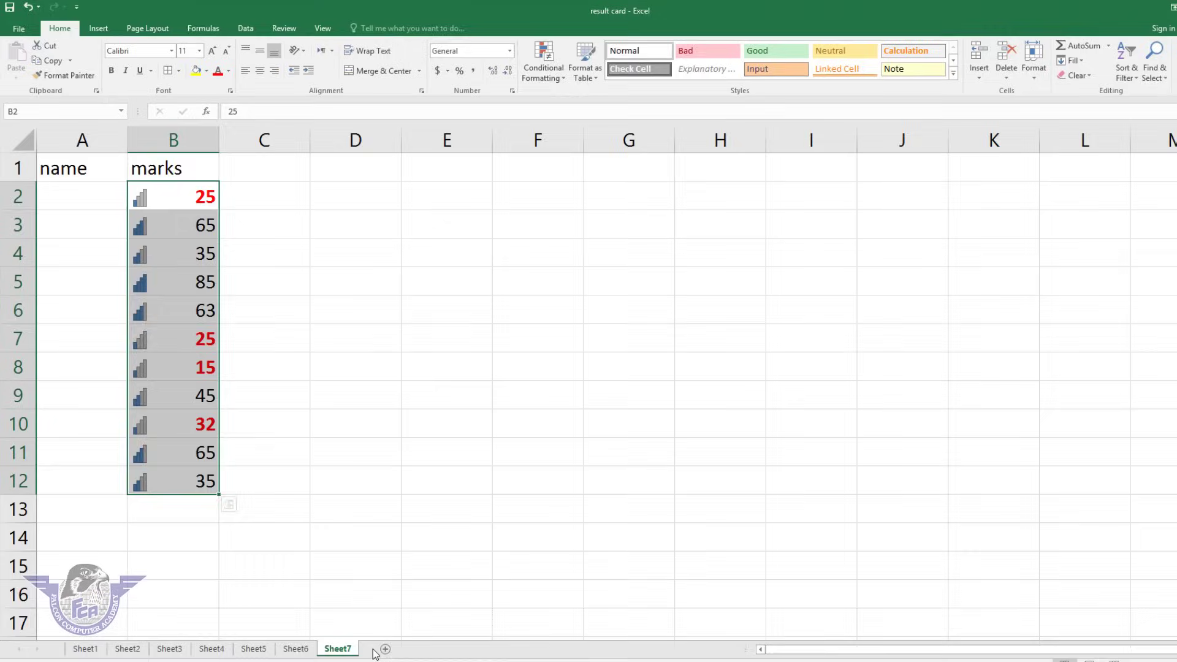
Add Sheet8 with headers name, father's name, contact, city and amount in A1:E1, correcting 'amout'.
{"action": "left_click", "coordinate": [365, 615]}
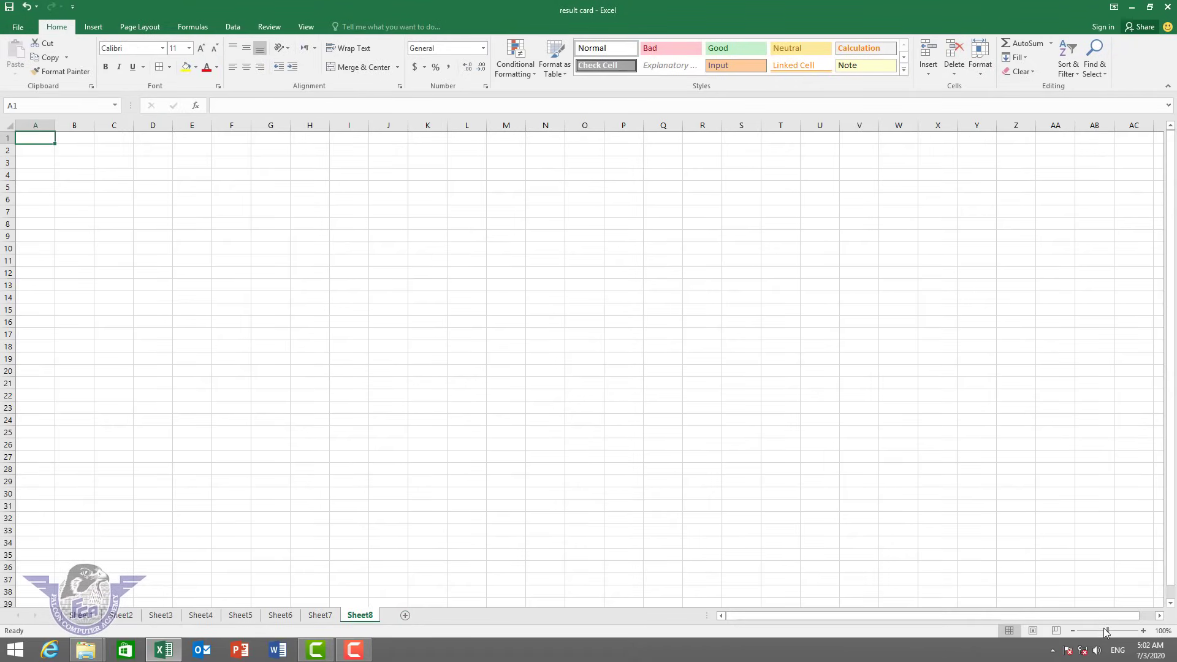
{"action": "left_click_drag", "start_coordinate": [1109, 631], "coordinate": [1123, 630]}
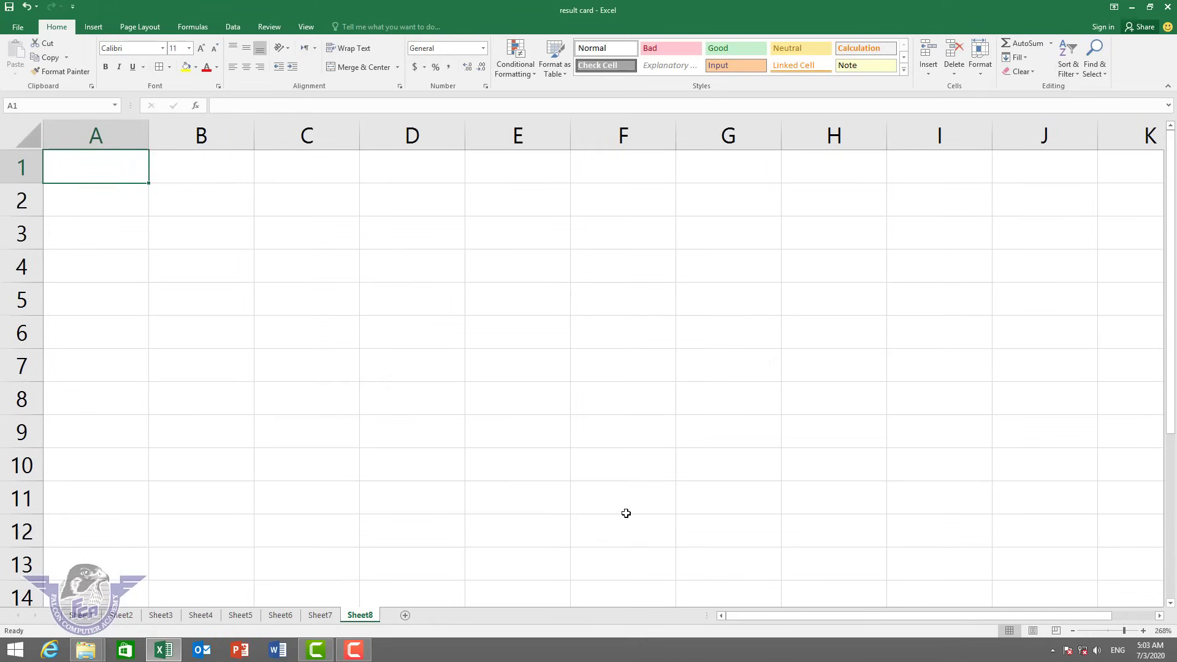
{"action": "type", "text": "name"}
{"action": "key", "text": "Tab"}
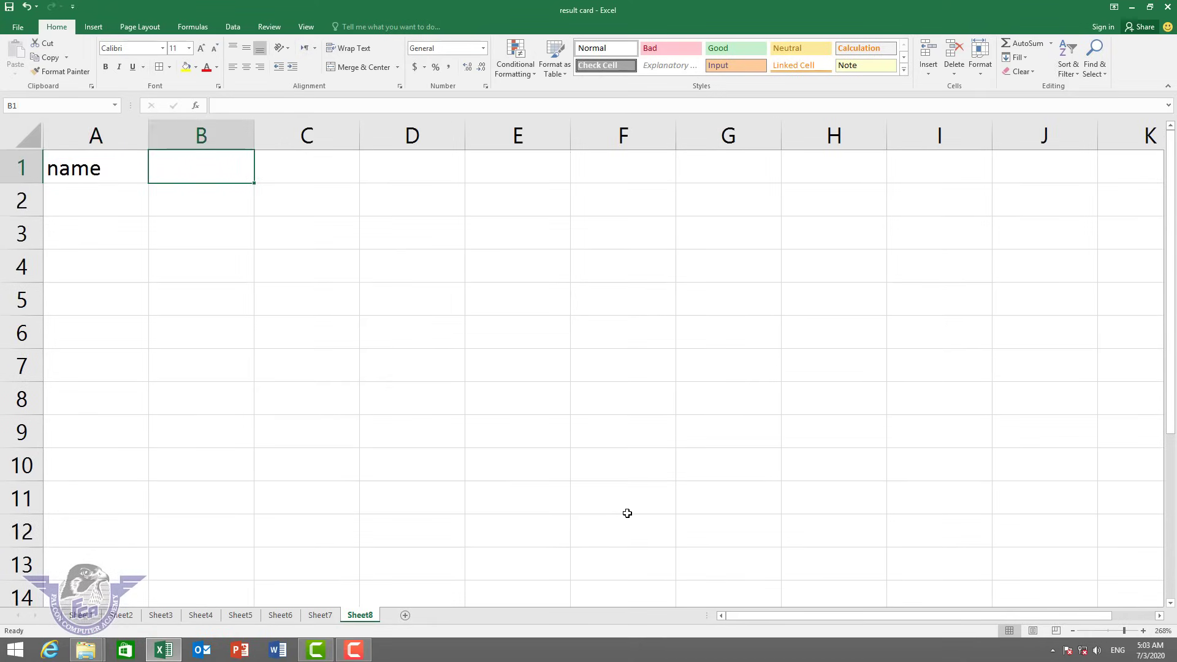
{"action": "type", "text": "father"}
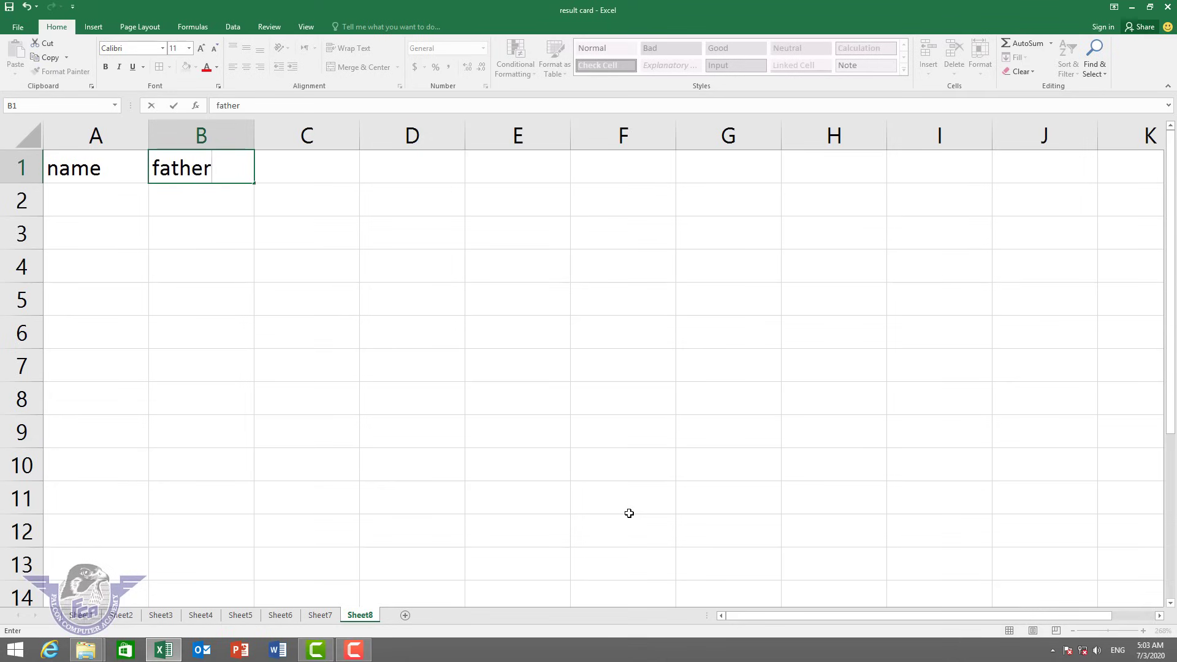
{"action": "type", "text": "'s name"}
{"action": "key", "text": "Tab"}
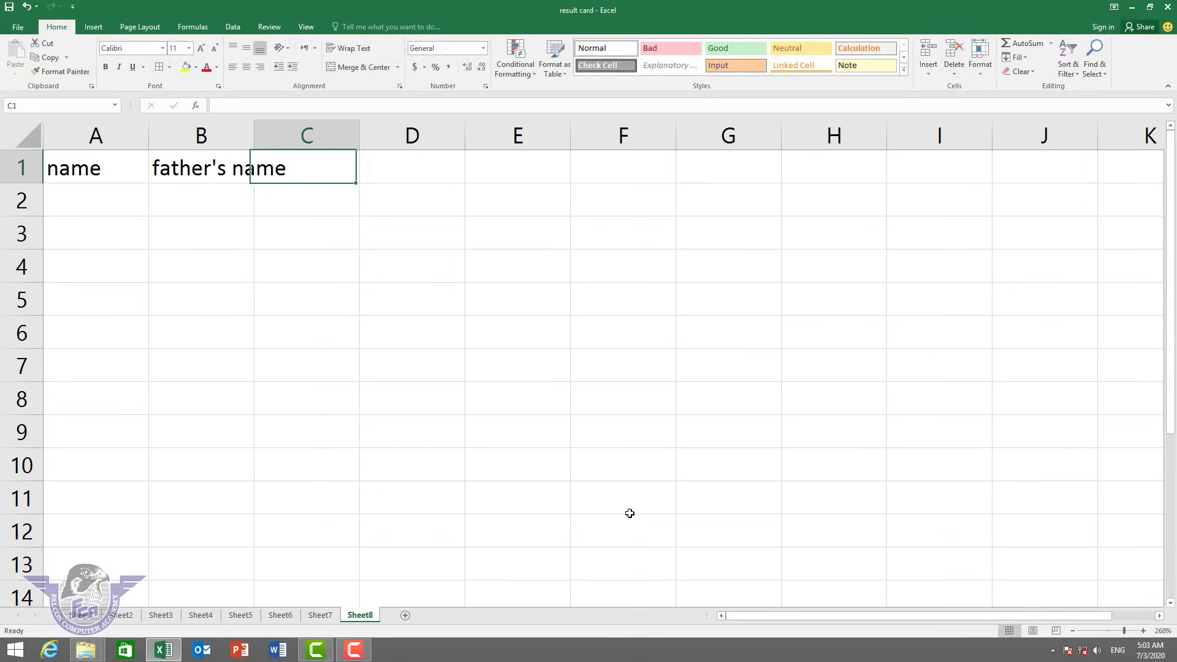
{"action": "type", "text": "contact"}
{"action": "key", "text": "Tab"}
{"action": "type", "text": "c"}
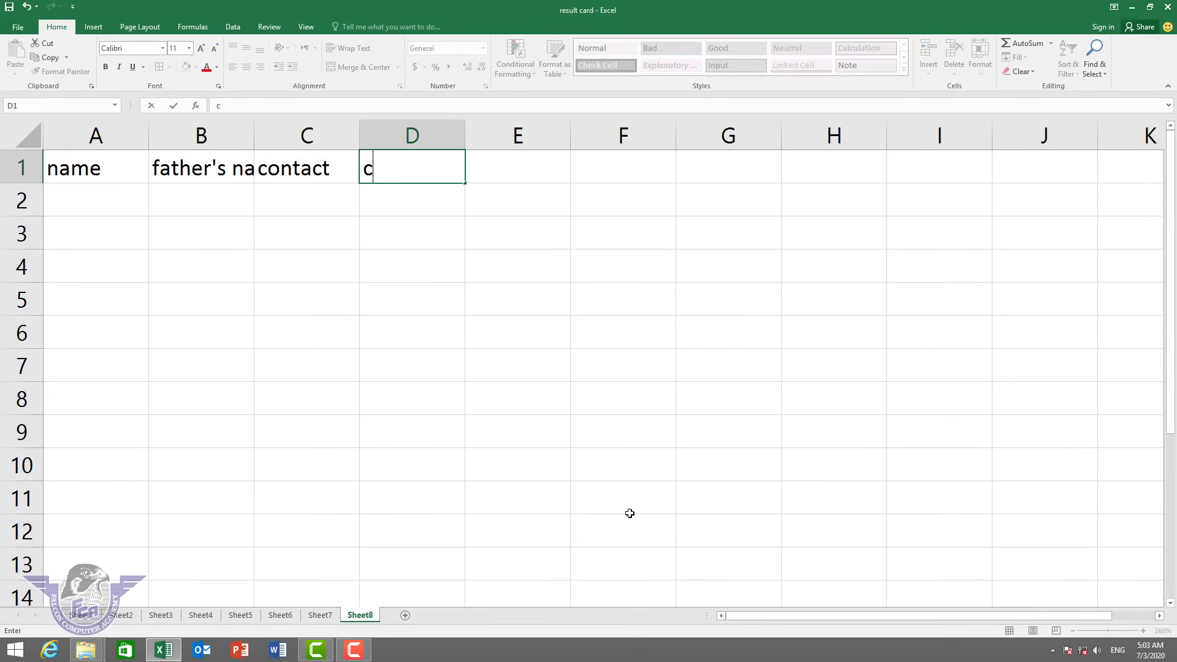
{"action": "type", "text": "ity"}
{"action": "key", "text": "ctrl+Return"}
{"action": "key", "text": "Tab"}
{"action": "type", "text": "amout"}
{"action": "key", "text": "Return"}
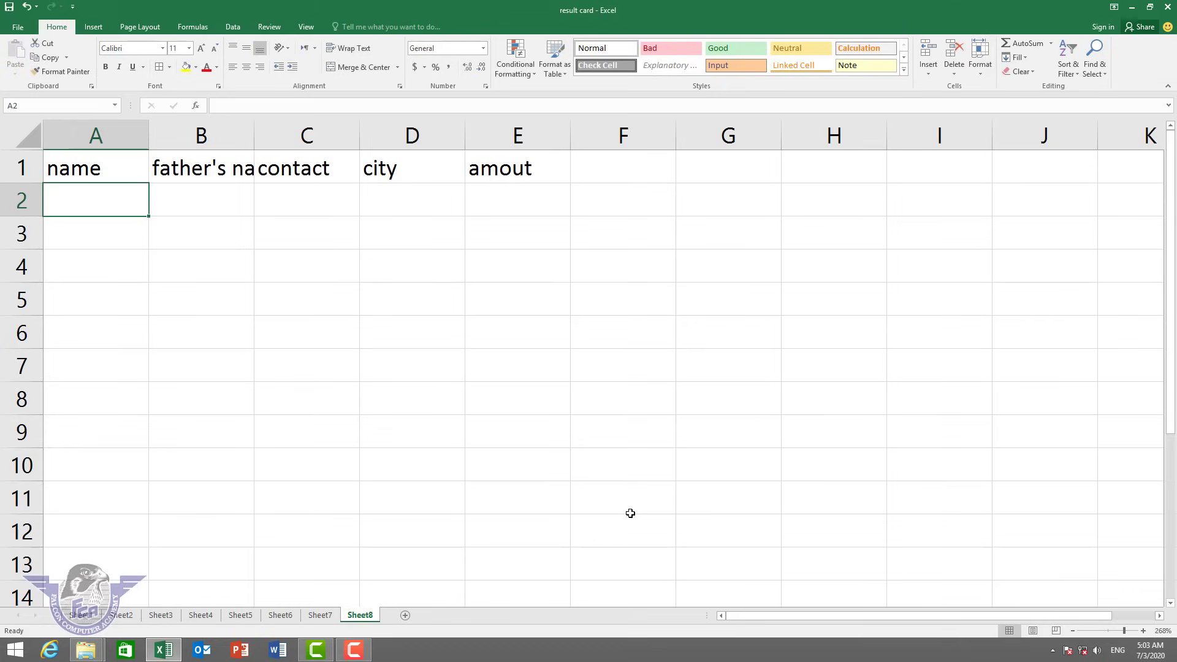
{"action": "key", "text": "Up"}
{"action": "key", "text": "Right"}
{"action": "key", "text": "Right"}
{"action": "key", "text": "Right"}
{"action": "key", "text": "Right"}
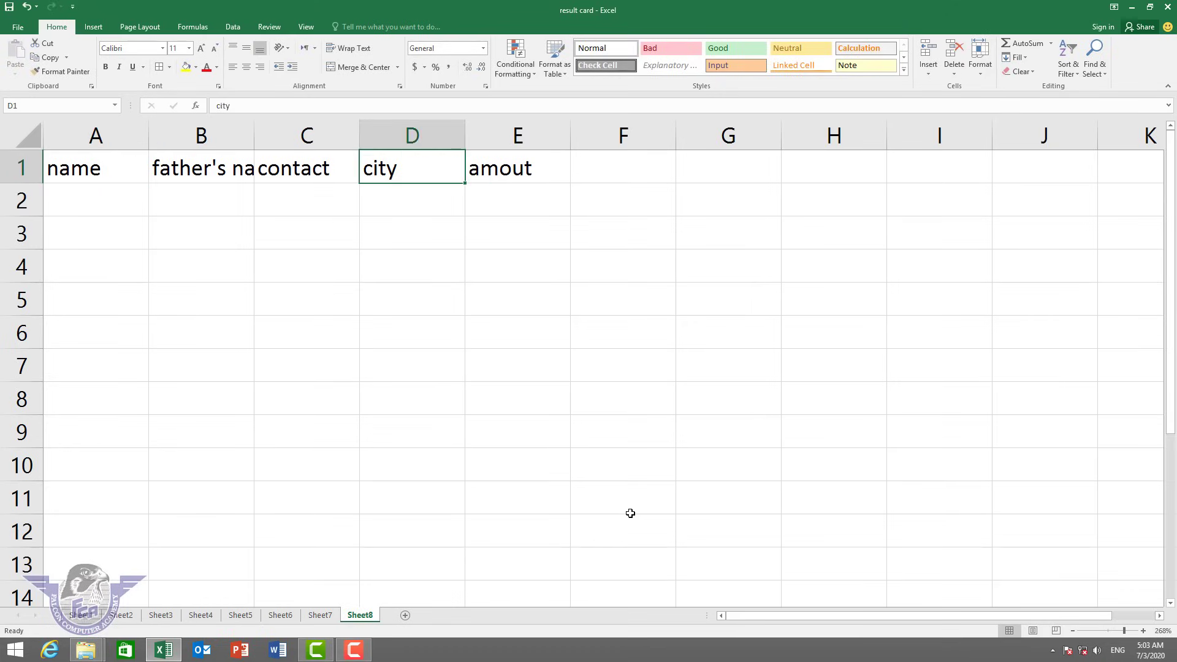
{"action": "type", "text": "amo"}
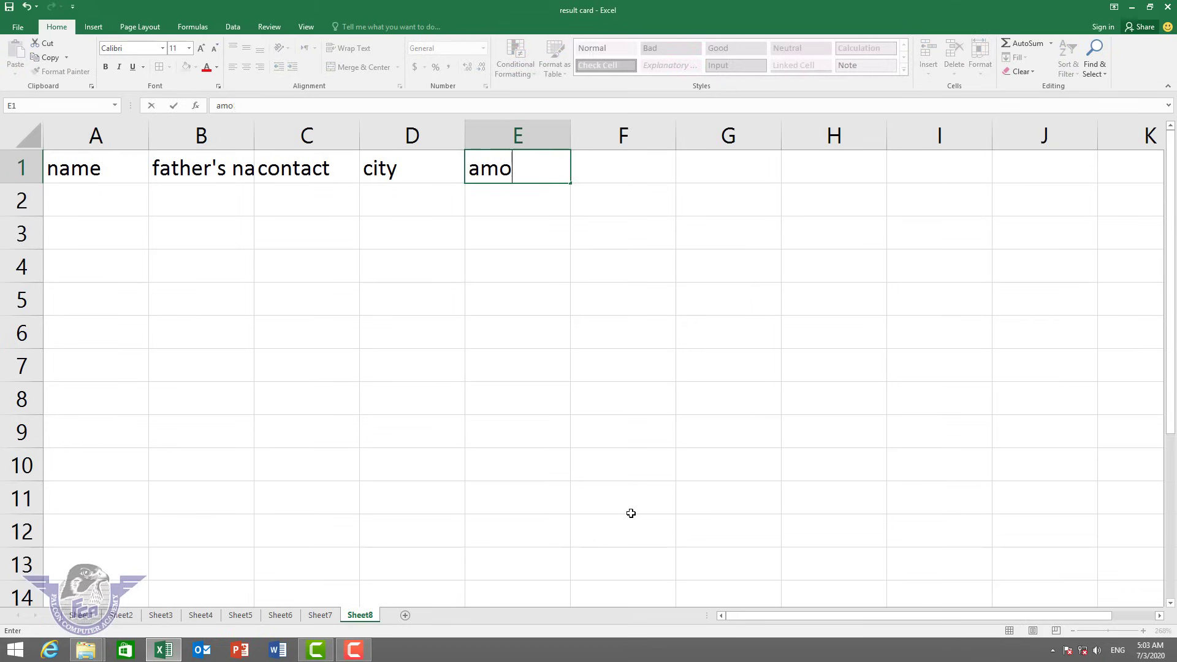
{"action": "type", "text": "unt"}
{"action": "left_click", "coordinate": [515, 363]}
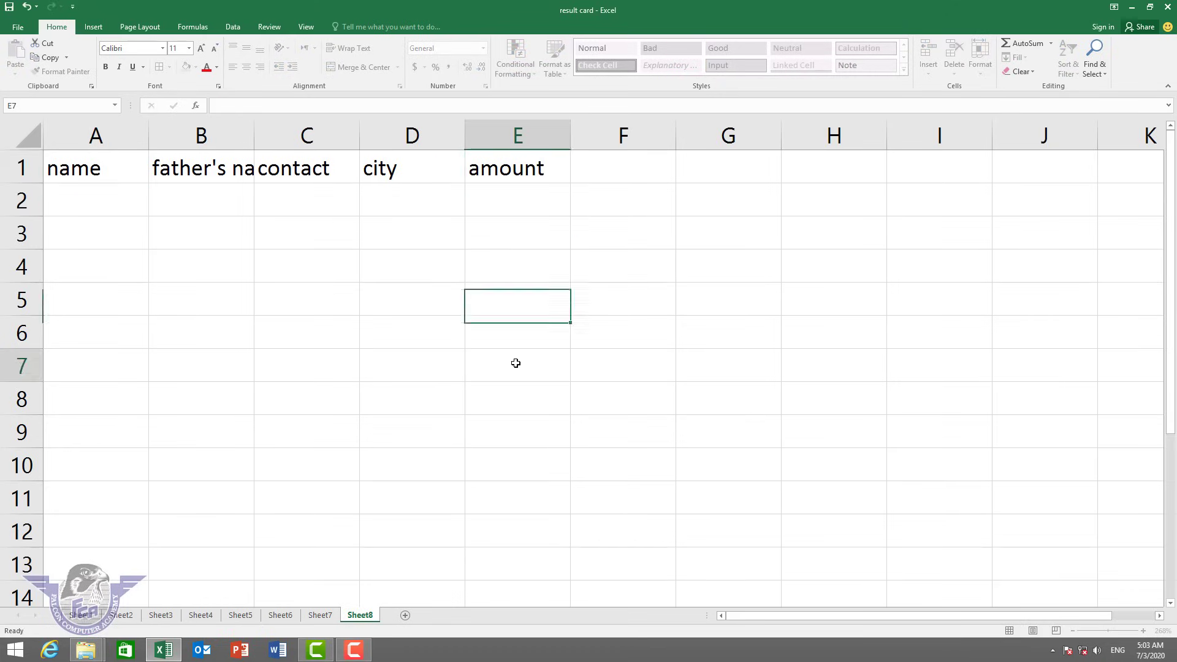
Widen column B and format A1:E12 as a medium grey table with headers.
{"action": "double_click", "coordinate": [254, 132]}
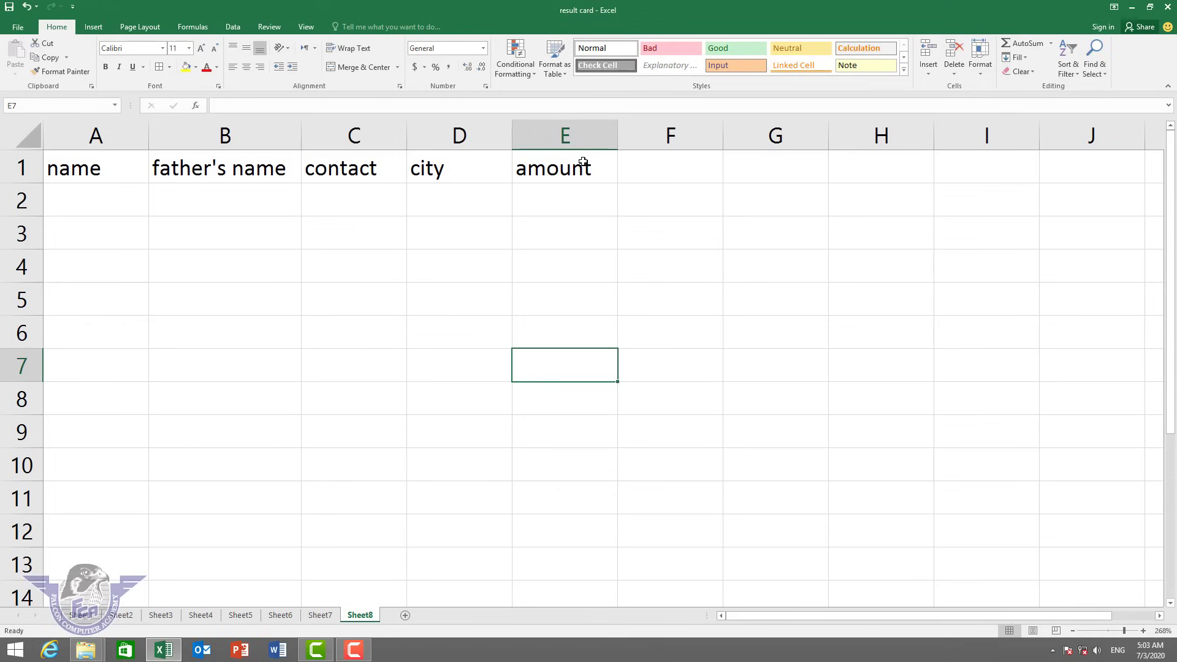
{"action": "left_click_drag", "start_coordinate": [583, 163], "coordinate": [37, 545]}
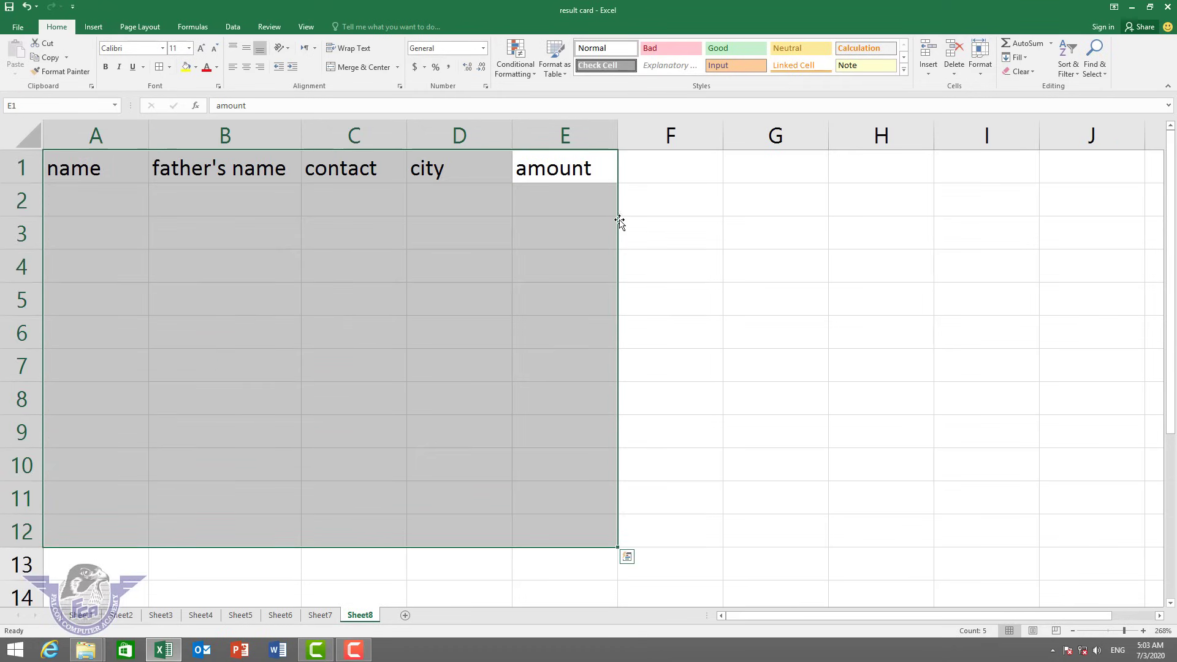
{"action": "left_click", "coordinate": [565, 72]}
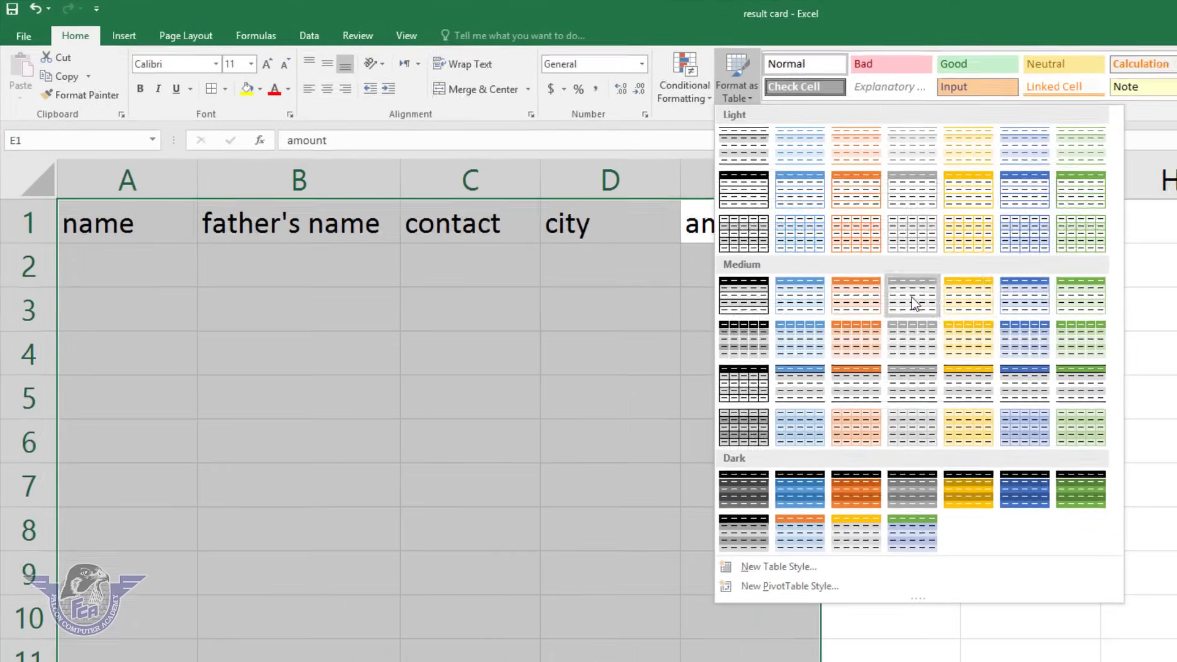
{"action": "left_click", "coordinate": [981, 307]}
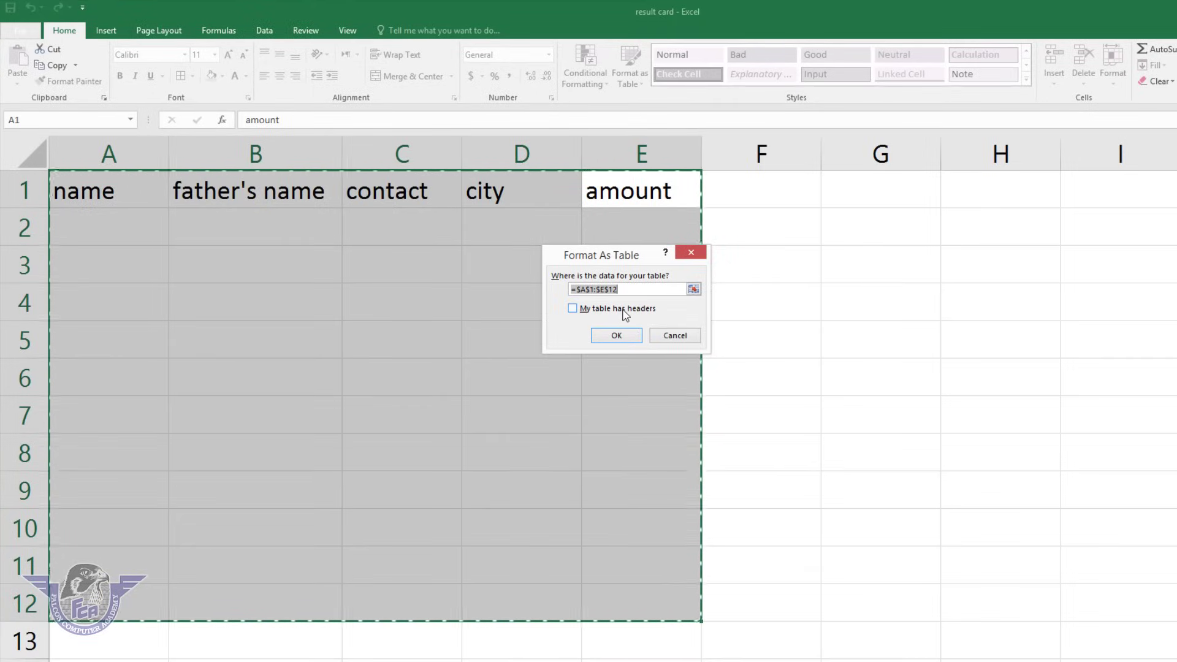
{"action": "left_click", "coordinate": [625, 310]}
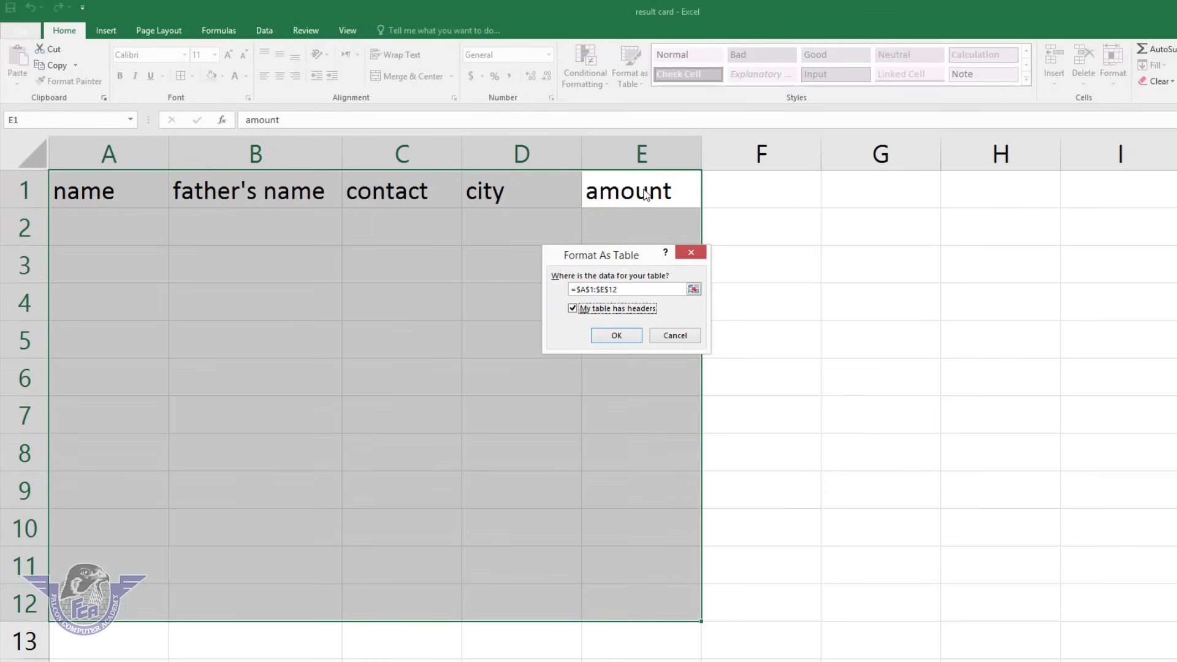
{"action": "left_click", "coordinate": [619, 337]}
{"action": "left_click", "coordinate": [446, 280]}
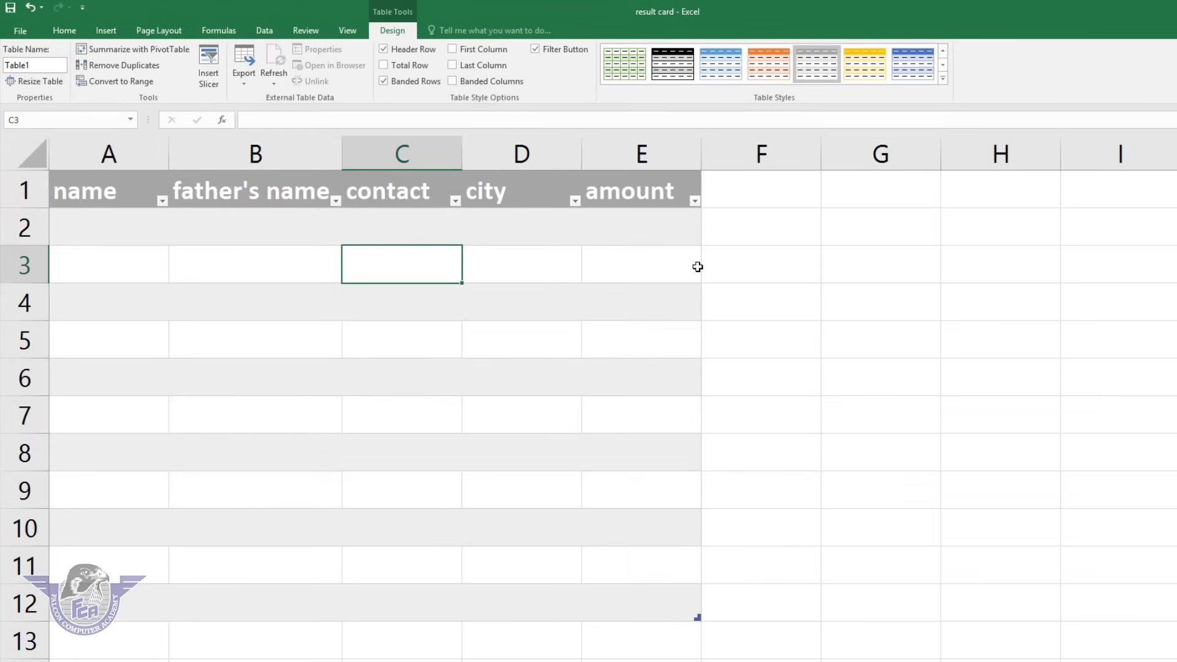
{"action": "left_click_drag", "start_coordinate": [343, 154], "coordinate": [360, 151]}
{"action": "left_click", "coordinate": [631, 256]}
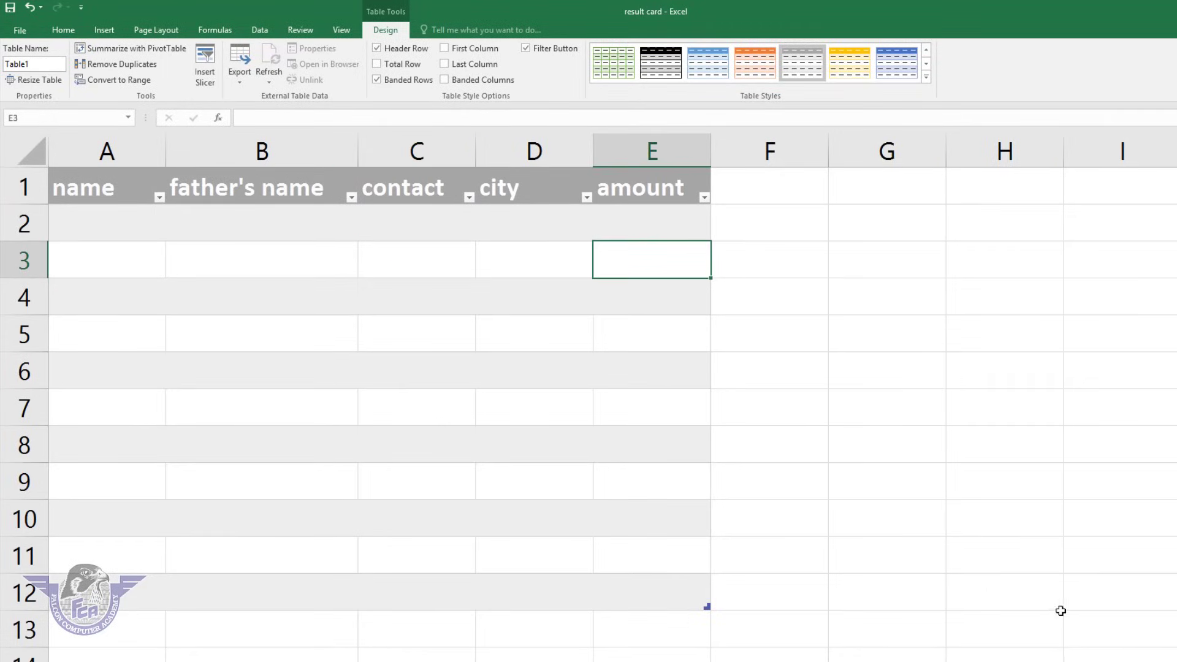
{"action": "scroll", "coordinate": [734, 428], "scroll_direction": "down", "scroll_amount": 1}
{"action": "scroll", "coordinate": [735, 428], "scroll_direction": "down", "scroll_amount": 1}
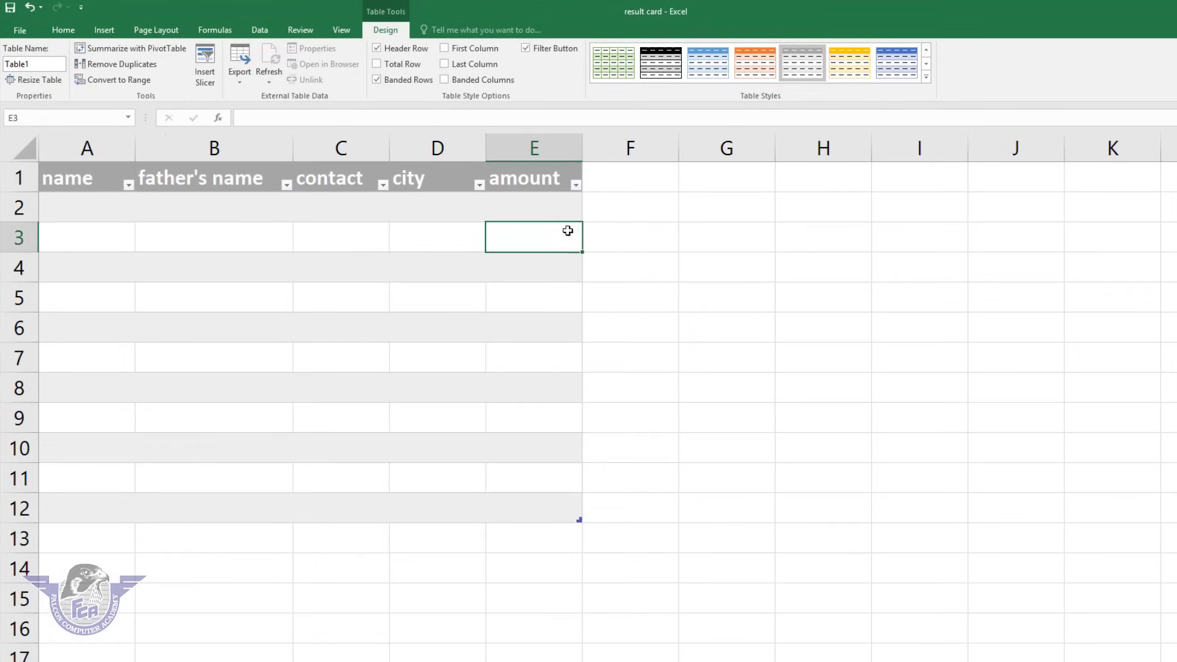
Enter amounts 500, 2000, 5000, 400, 500, 400, 500, 400, 500, 400, 4000 into E2:E12.
{"action": "left_click", "coordinate": [552, 214]}
{"action": "type", "text": "500"}
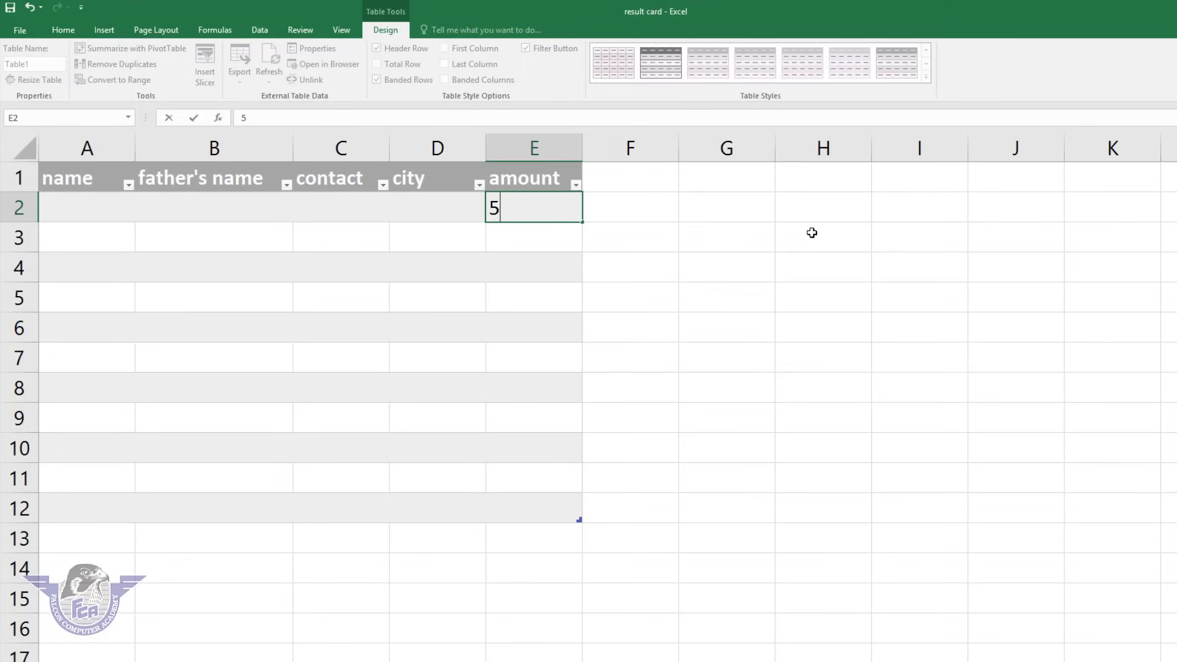
{"action": "key", "text": "Return"}
{"action": "type", "text": "2000"}
{"action": "key", "text": "Return"}
{"action": "type", "text": "5000"}
{"action": "key", "text": "Return"}
{"action": "type", "text": "400"}
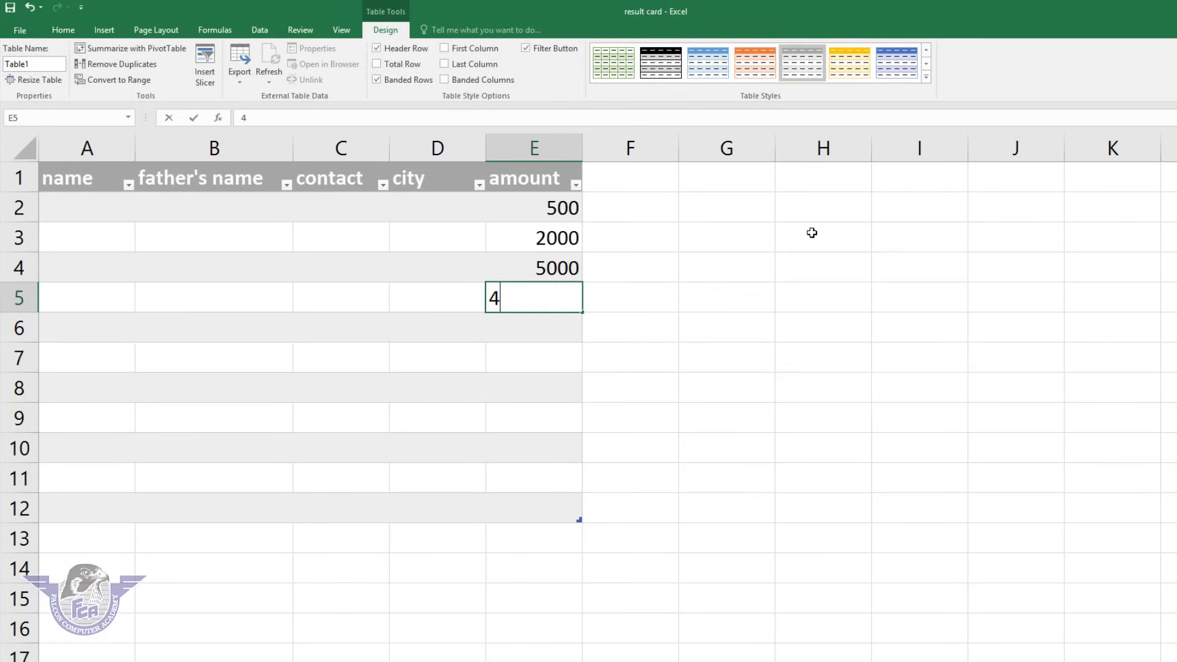
{"action": "key", "text": "Return"}
{"action": "type", "text": "500"}
{"action": "key", "text": "Return"}
{"action": "type", "text": "400"}
{"action": "key", "text": "Return"}
{"action": "type", "text": "500"}
{"action": "key", "text": "Return"}
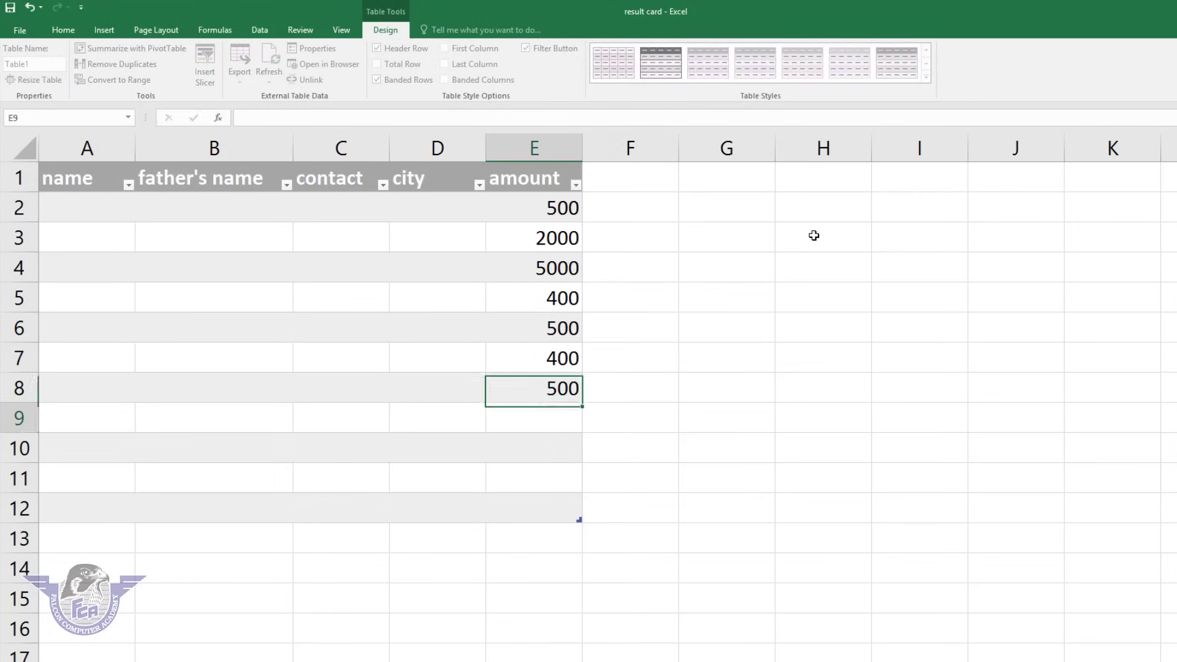
{"action": "type", "text": "400"}
{"action": "key", "text": "Return"}
{"action": "type", "text": "500"}
{"action": "key", "text": "Return"}
{"action": "type", "text": "400"}
{"action": "key", "text": "Return"}
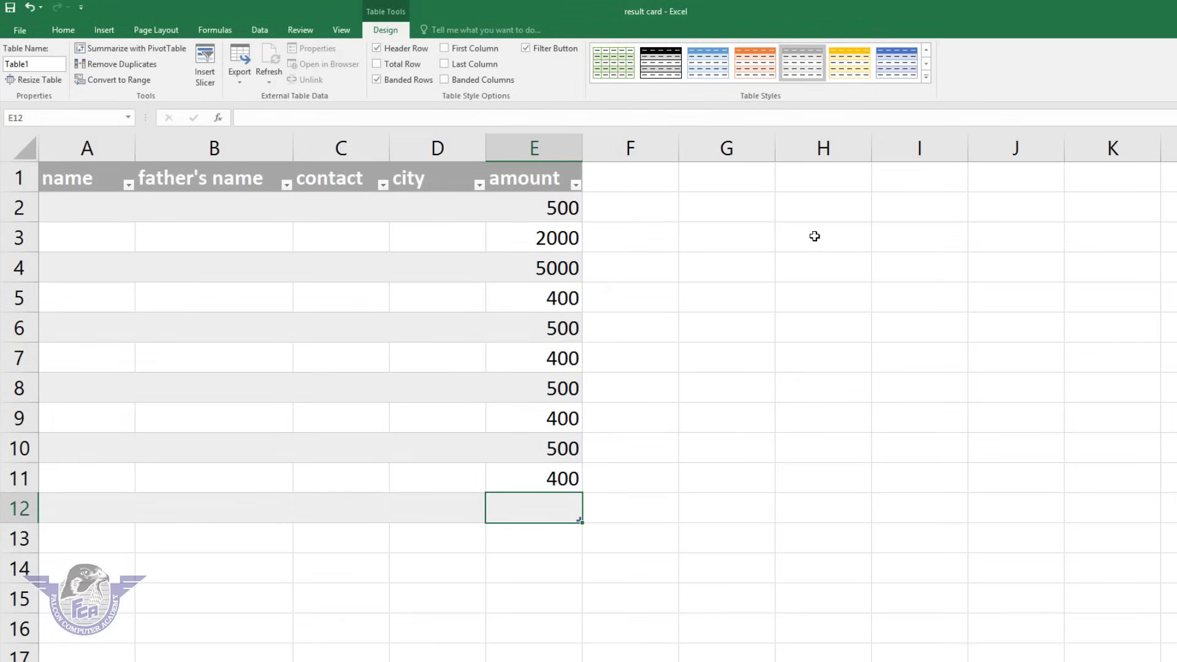
{"action": "type", "text": "4000"}
{"action": "key", "text": "Return"}
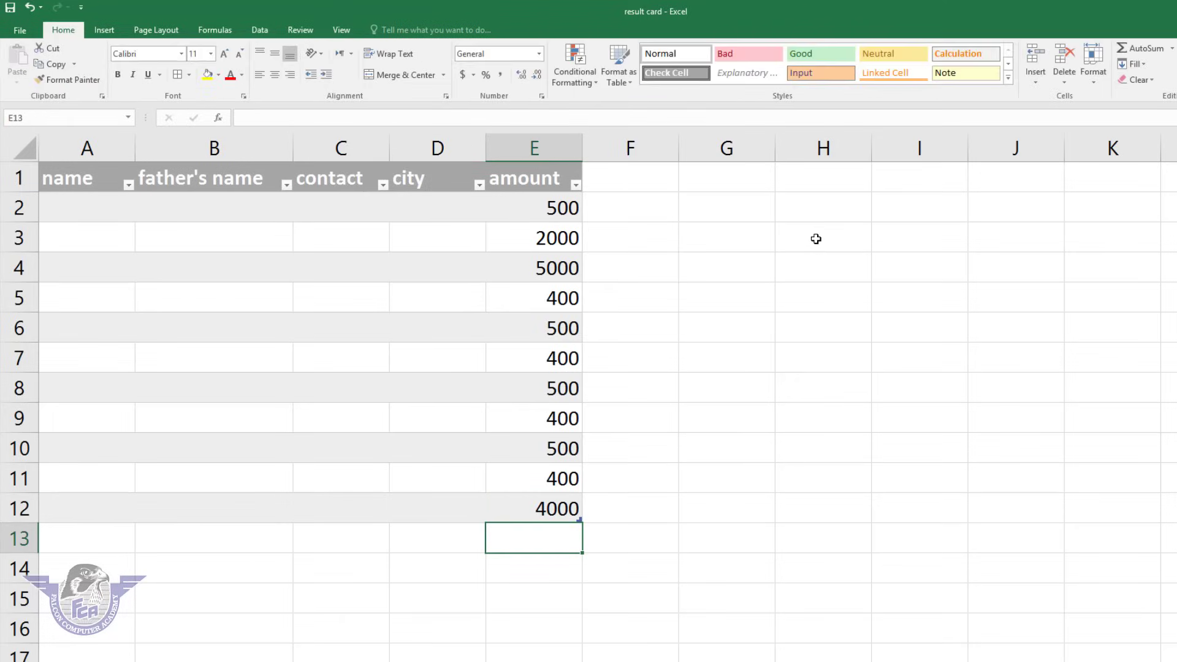
{"action": "left_click", "coordinate": [558, 503]}
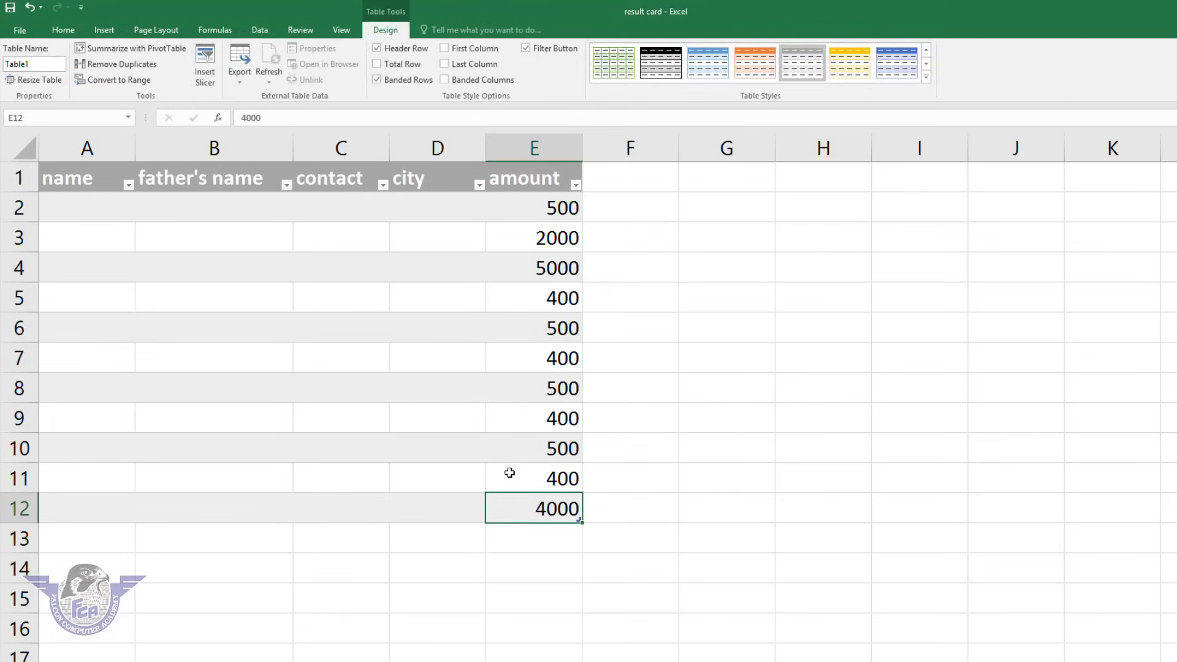
Toggle the table's header row off and back on, then add a Total row.
{"action": "left_click", "coordinate": [502, 443]}
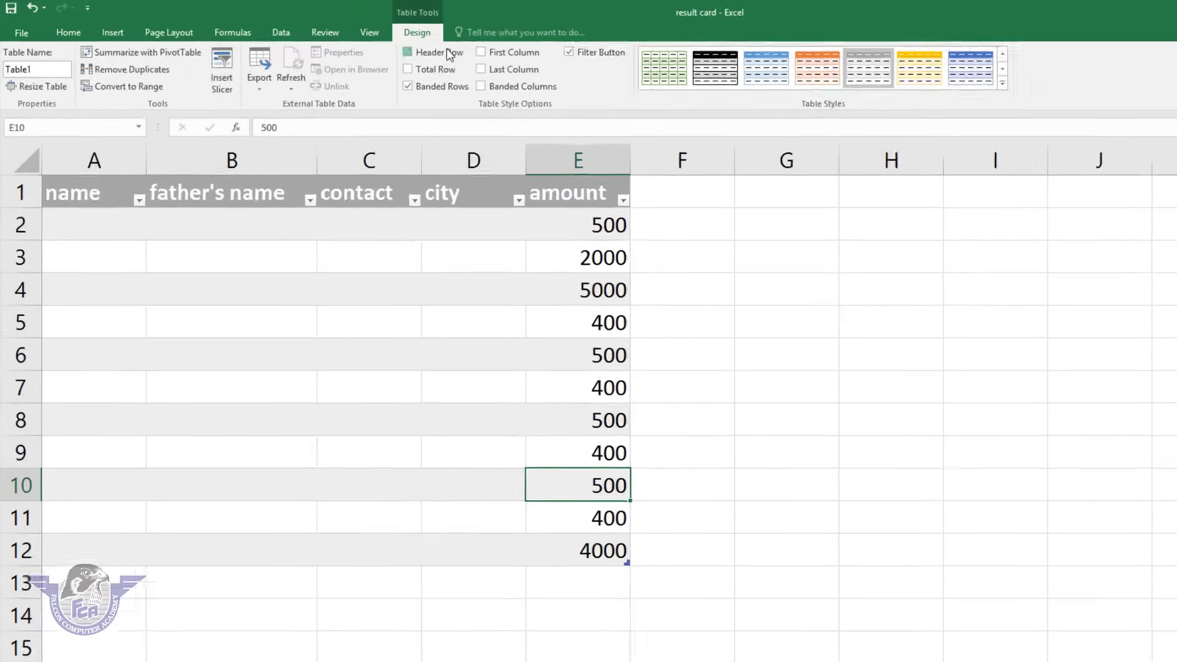
{"action": "left_click", "coordinate": [449, 52]}
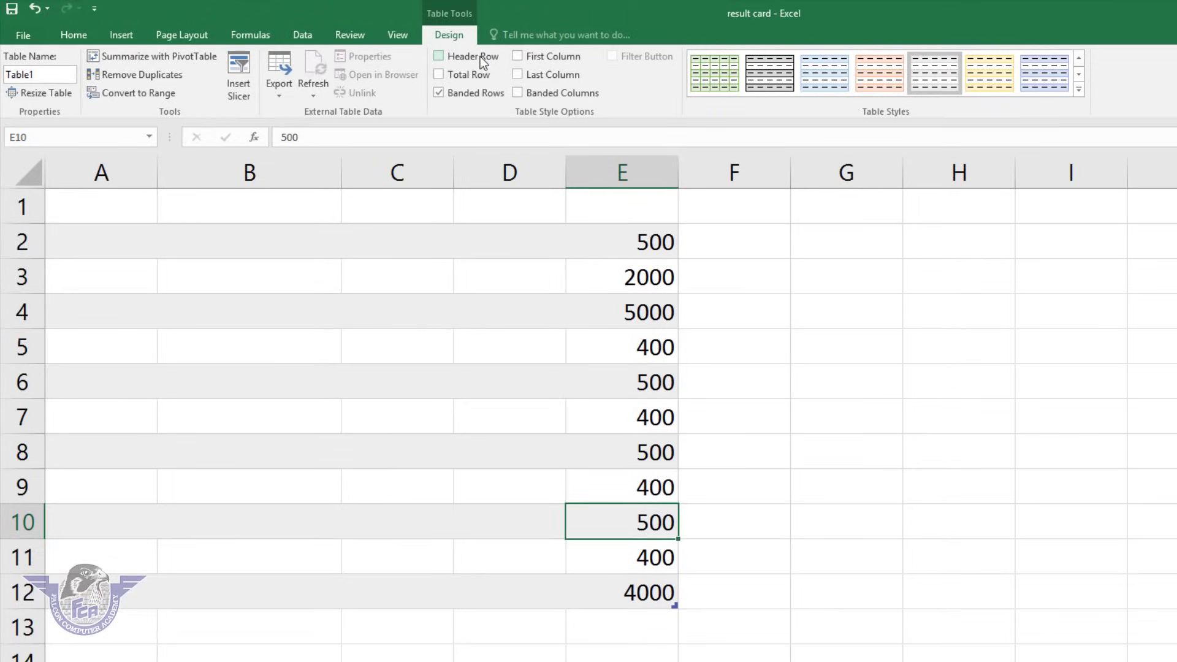
{"action": "left_click", "coordinate": [480, 57]}
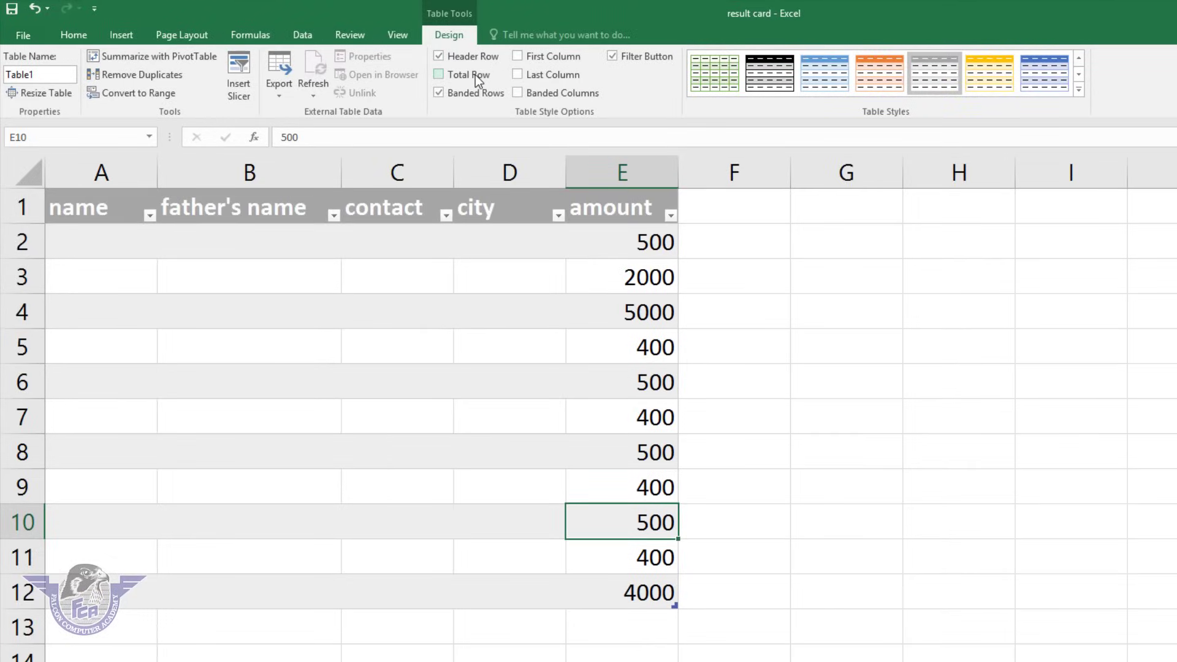
{"action": "left_click", "coordinate": [476, 74]}
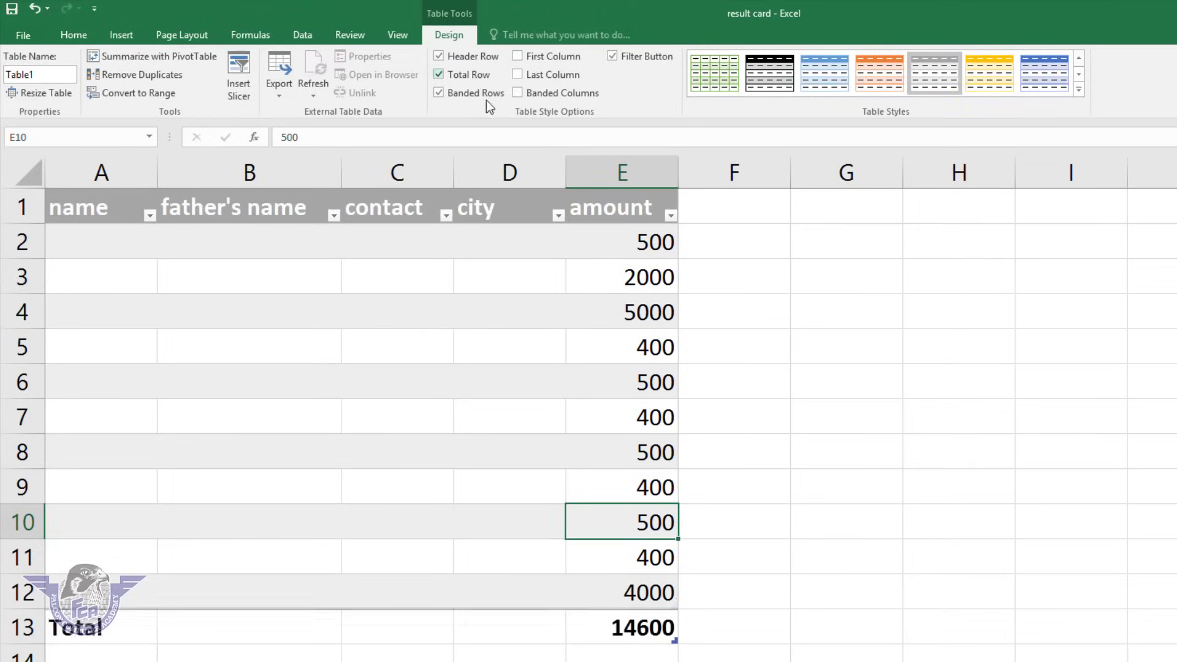
{"action": "left_click", "coordinate": [649, 631]}
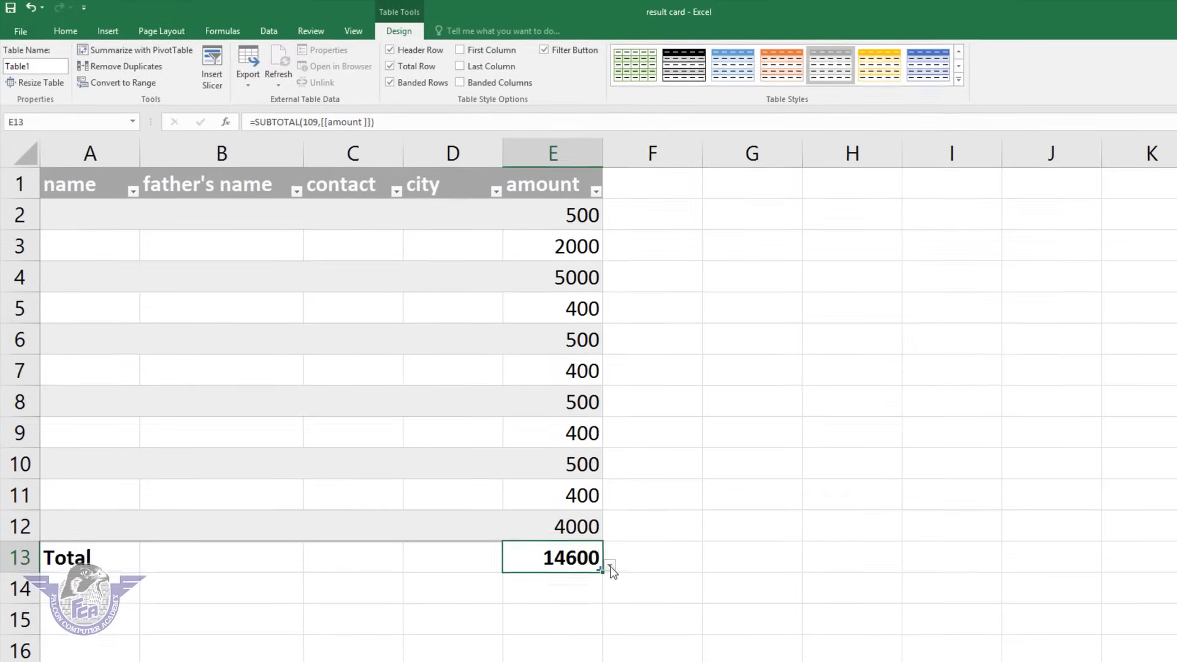
Try Average and then Count Numbers as the amount total in E13.
{"action": "left_click", "coordinate": [611, 565]}
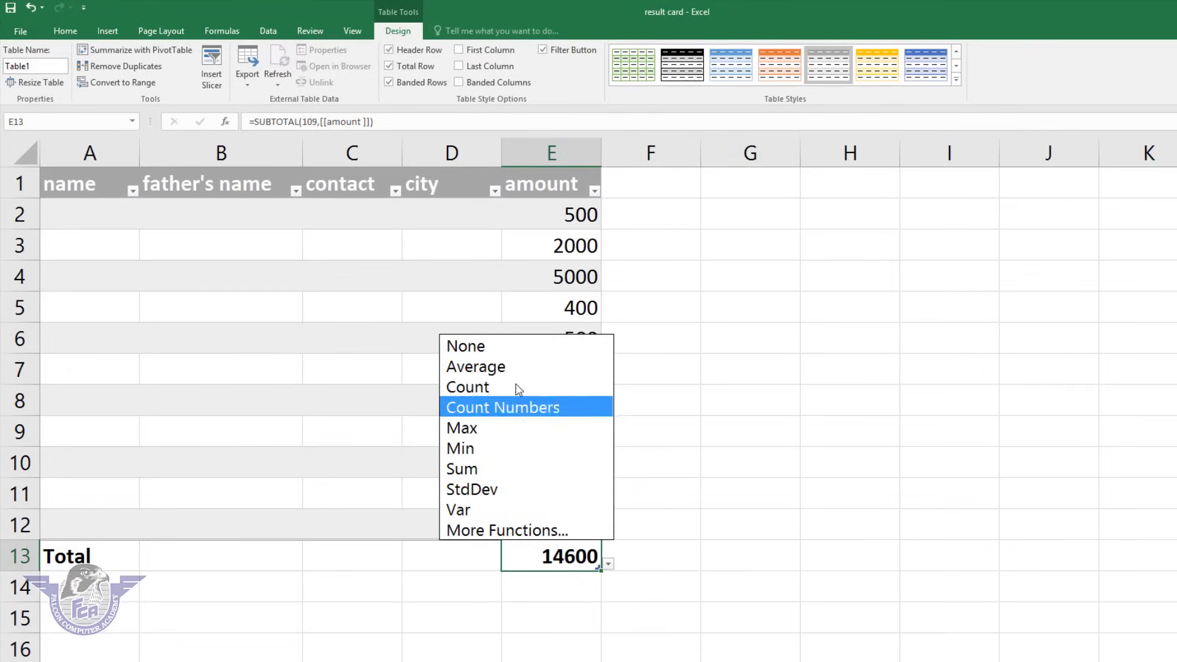
{"action": "left_click", "coordinate": [522, 368]}
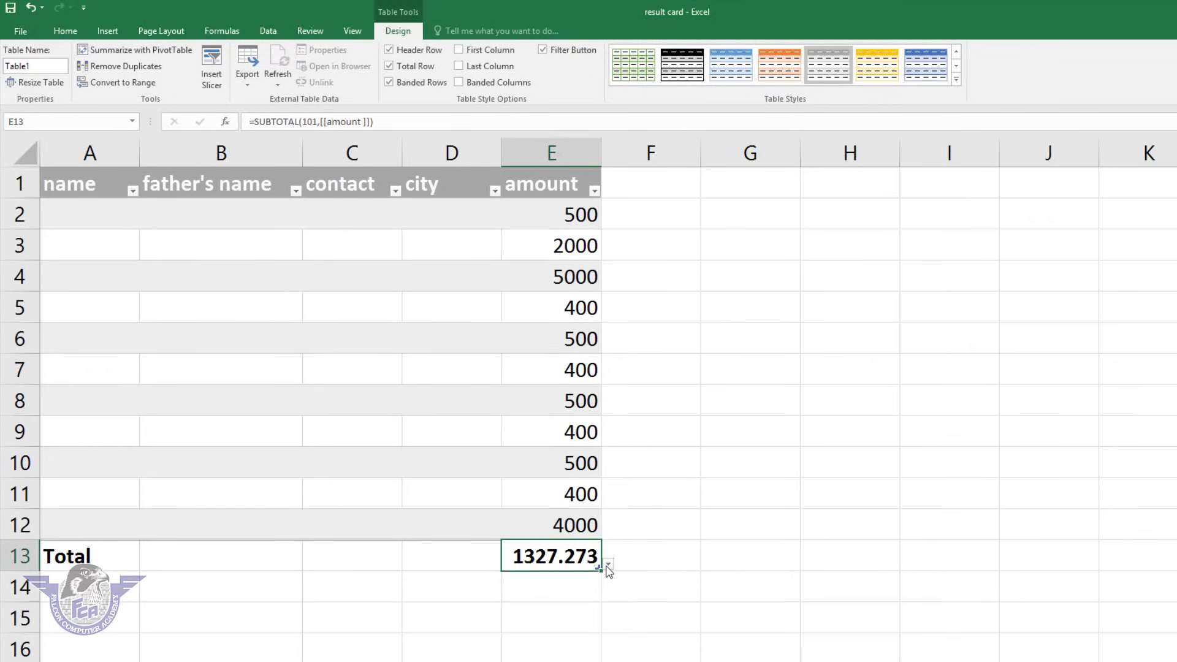
{"action": "left_click", "coordinate": [608, 565]}
{"action": "key", "text": "Escape"}
{"action": "left_click", "coordinate": [610, 564]}
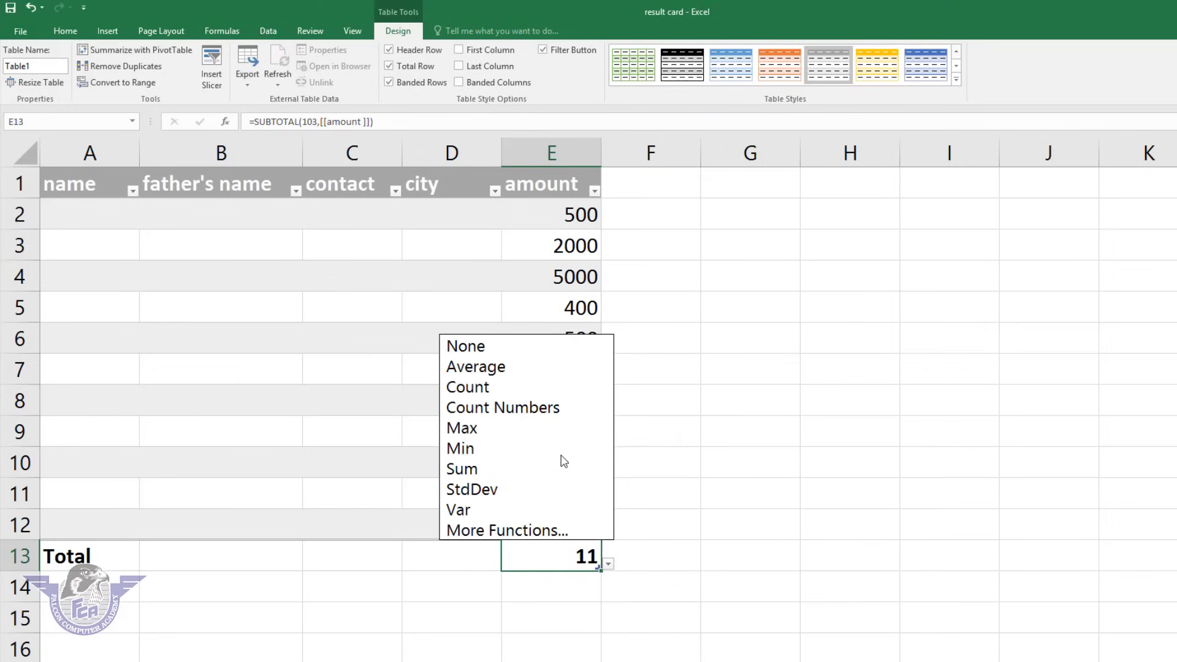
{"action": "left_click", "coordinate": [552, 408]}
Try Max and Min, then set the E13 total to Sum, showing 14600.
{"action": "left_click", "coordinate": [608, 564]}
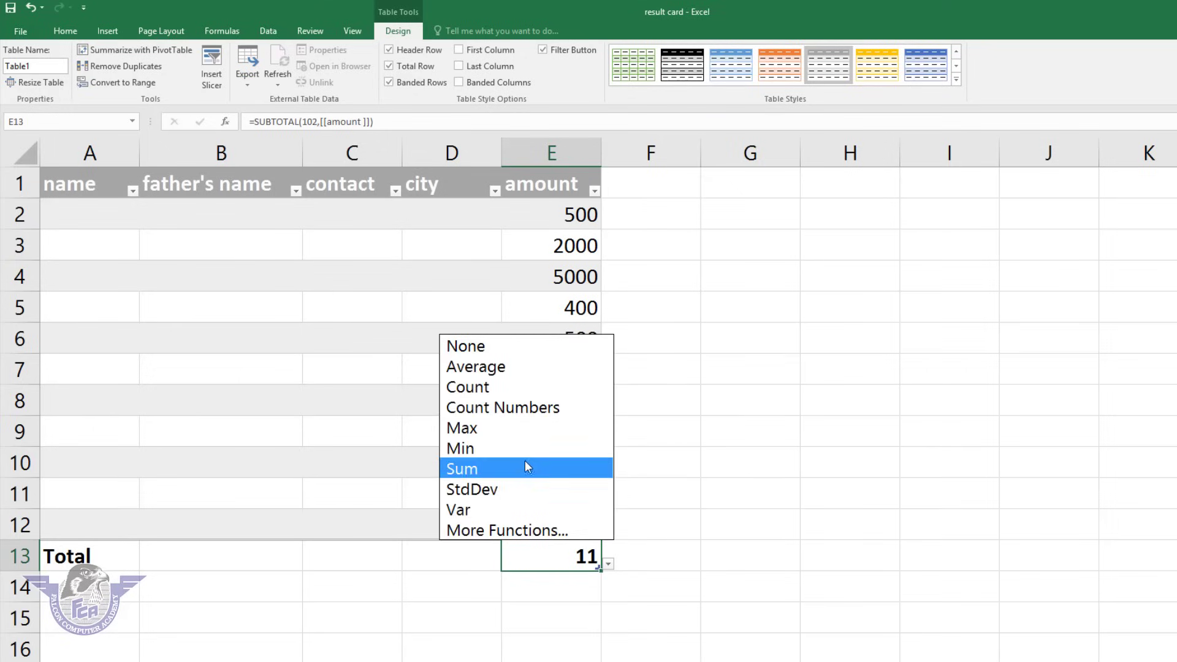
{"action": "left_click", "coordinate": [513, 429]}
{"action": "left_click", "coordinate": [609, 564]}
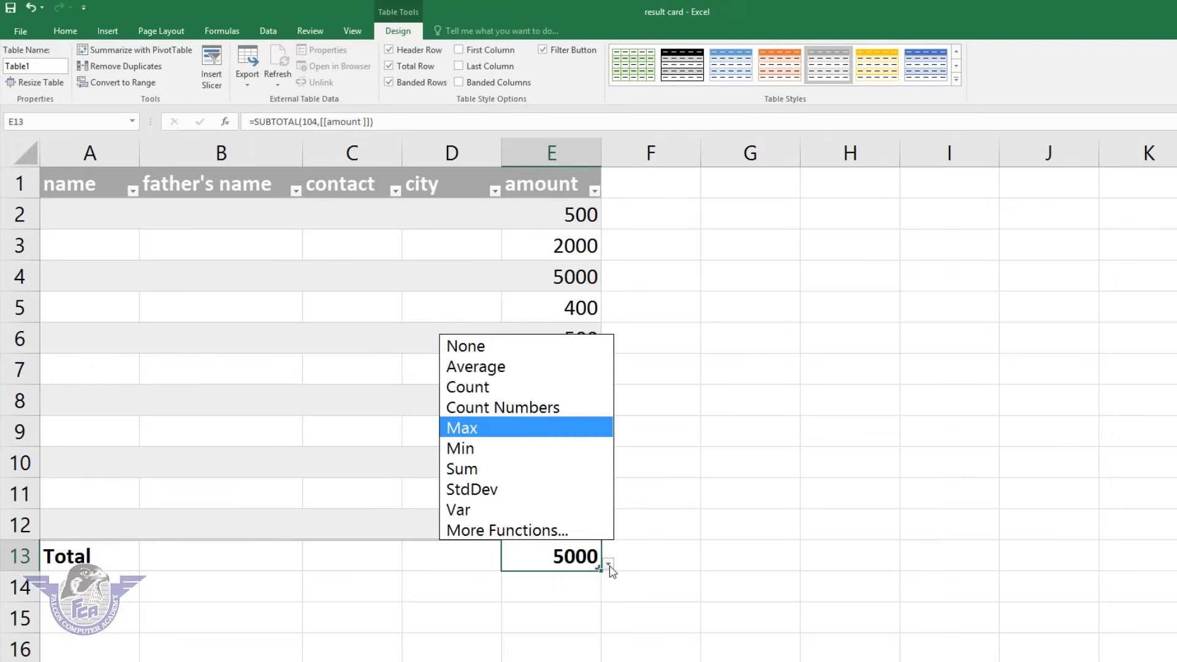
{"action": "left_click", "coordinate": [515, 449]}
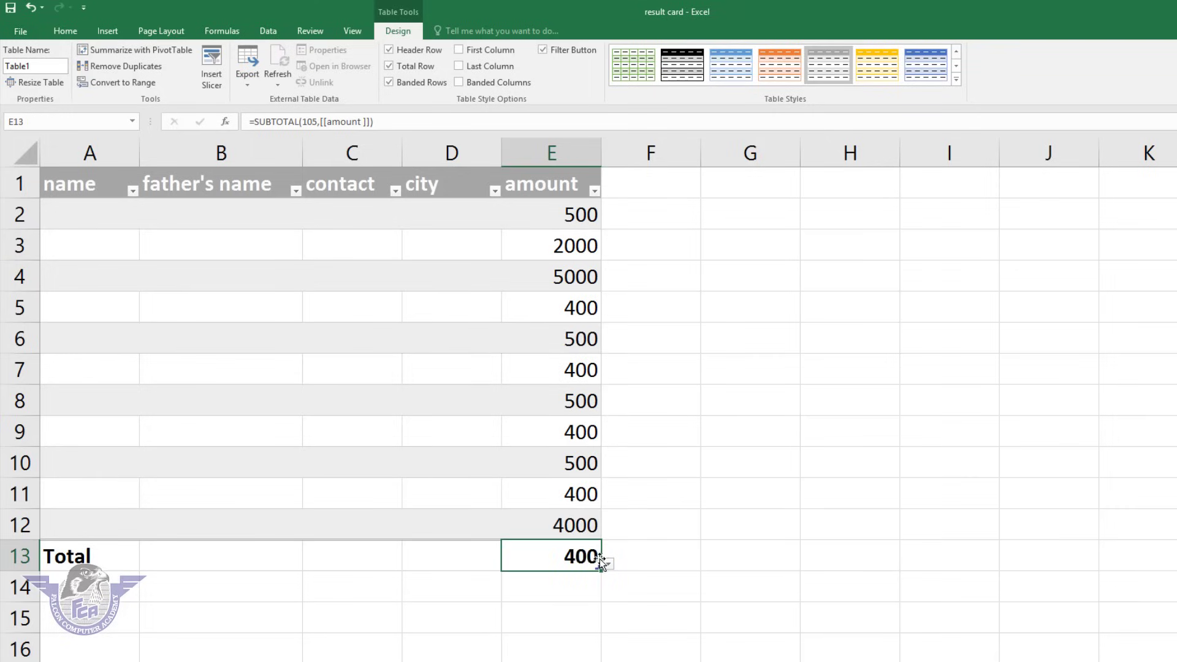
{"action": "left_click", "coordinate": [609, 564]}
{"action": "left_click", "coordinate": [514, 470]}
{"action": "left_click", "coordinate": [609, 564]}
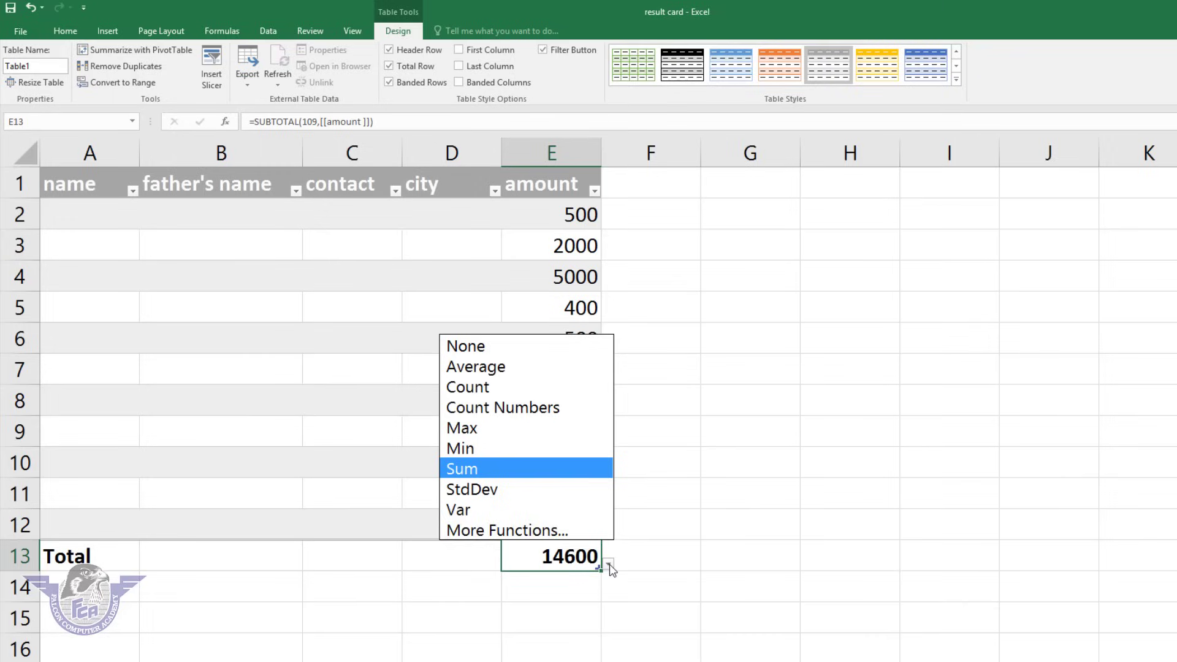
{"action": "left_click", "coordinate": [733, 509]}
Emphasise the first column and apply the orange medium table style.
{"action": "left_click", "coordinate": [494, 279]}
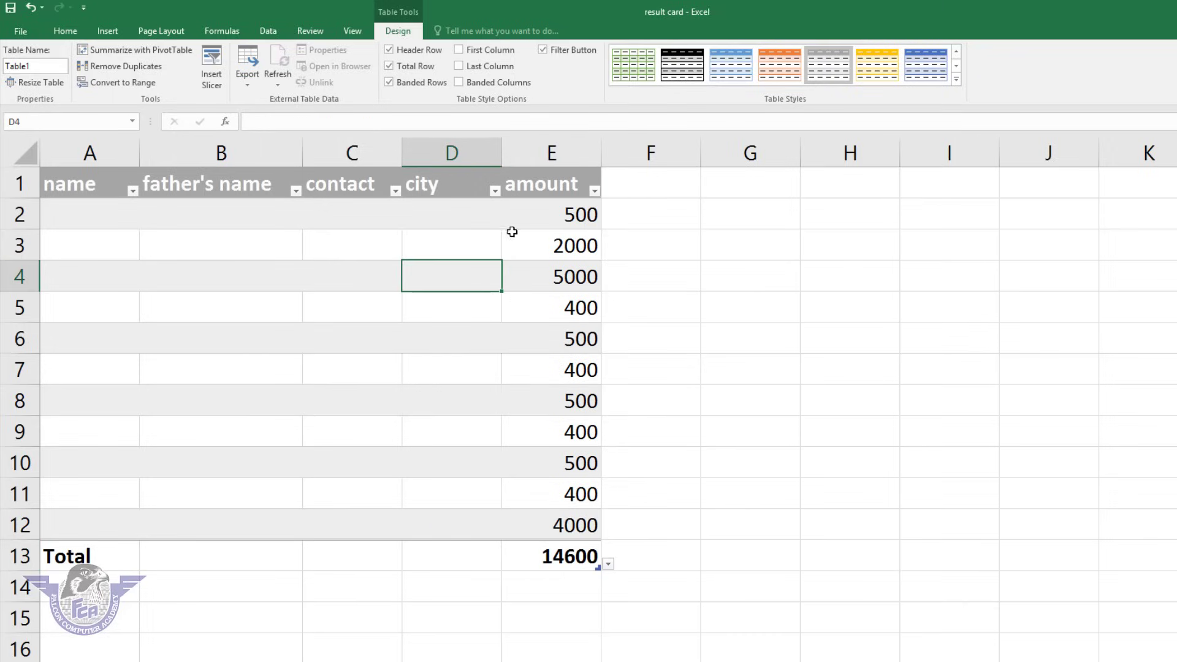
{"action": "left_click", "coordinate": [462, 340]}
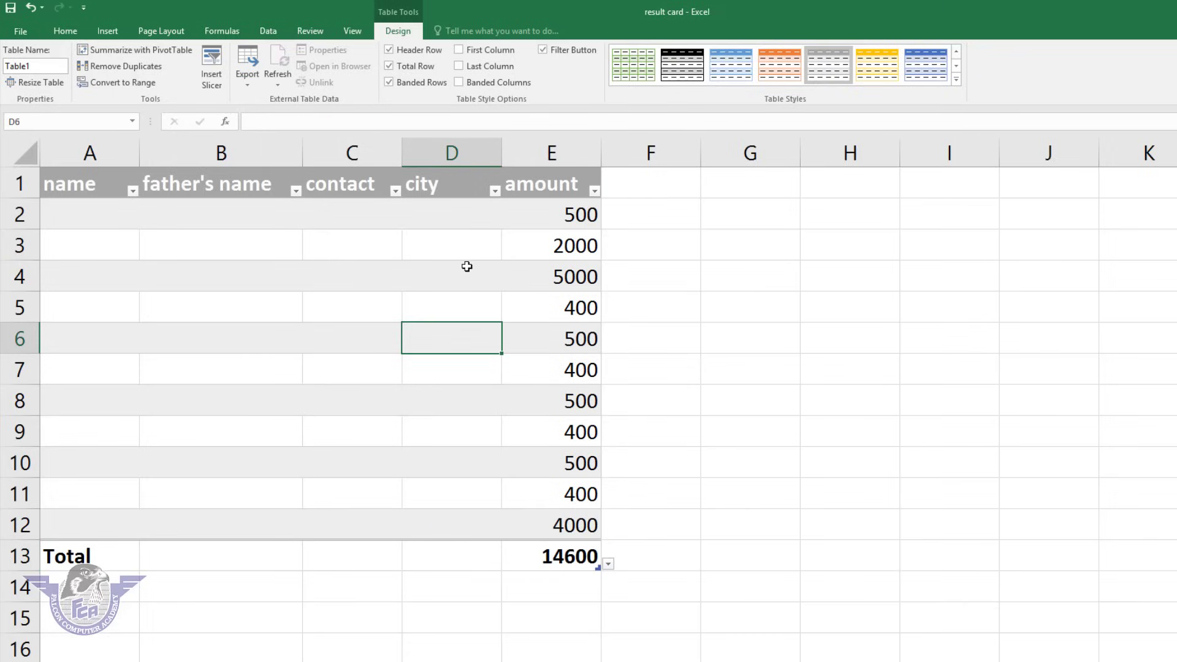
{"action": "left_click", "coordinate": [496, 52]}
{"action": "left_click", "coordinate": [955, 82]}
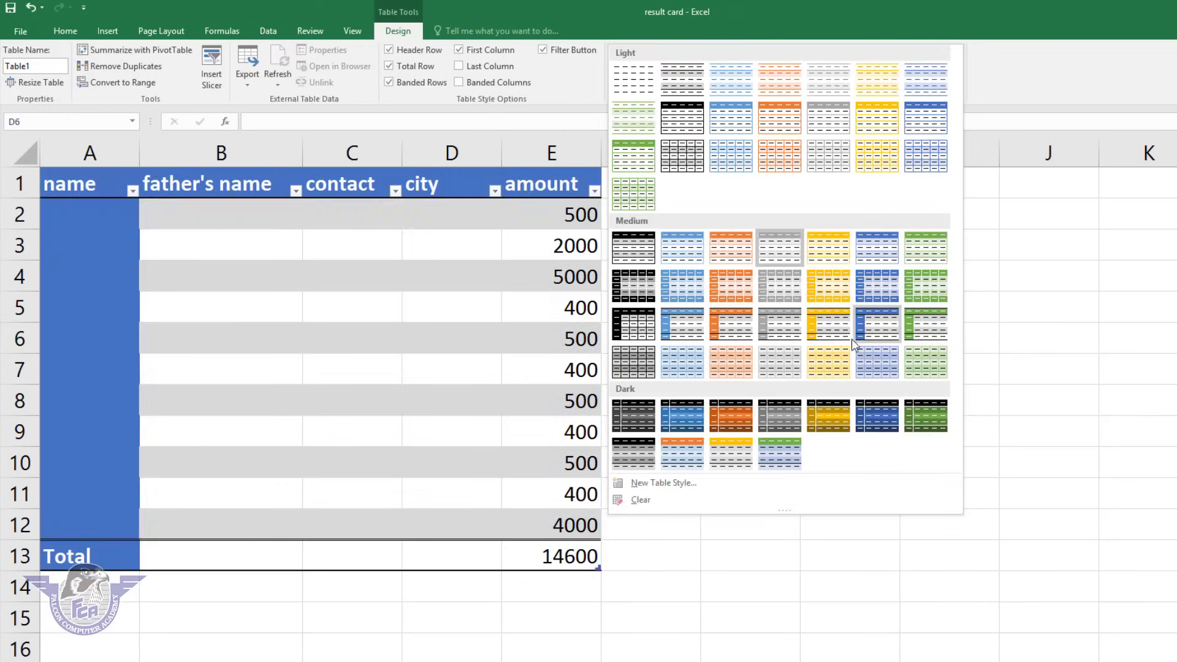
{"action": "left_click", "coordinate": [723, 334]}
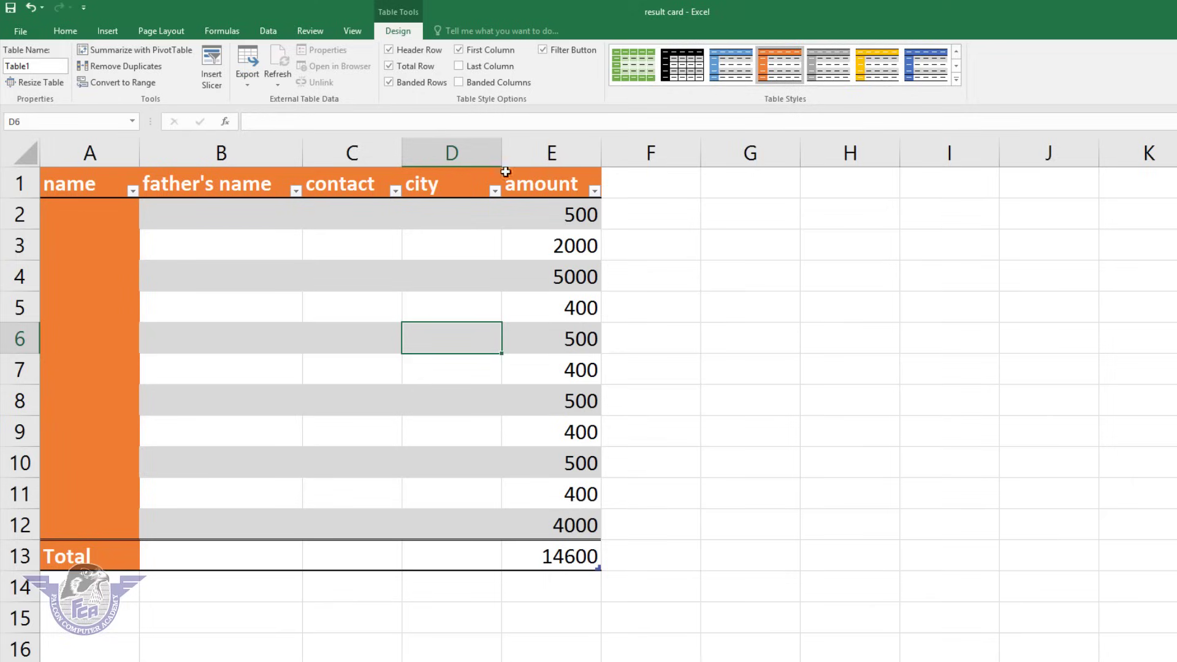
Experiment with first/last column, banded columns and filter buttons, ending with none emphasised and filters shown.
{"action": "left_click", "coordinate": [459, 50]}
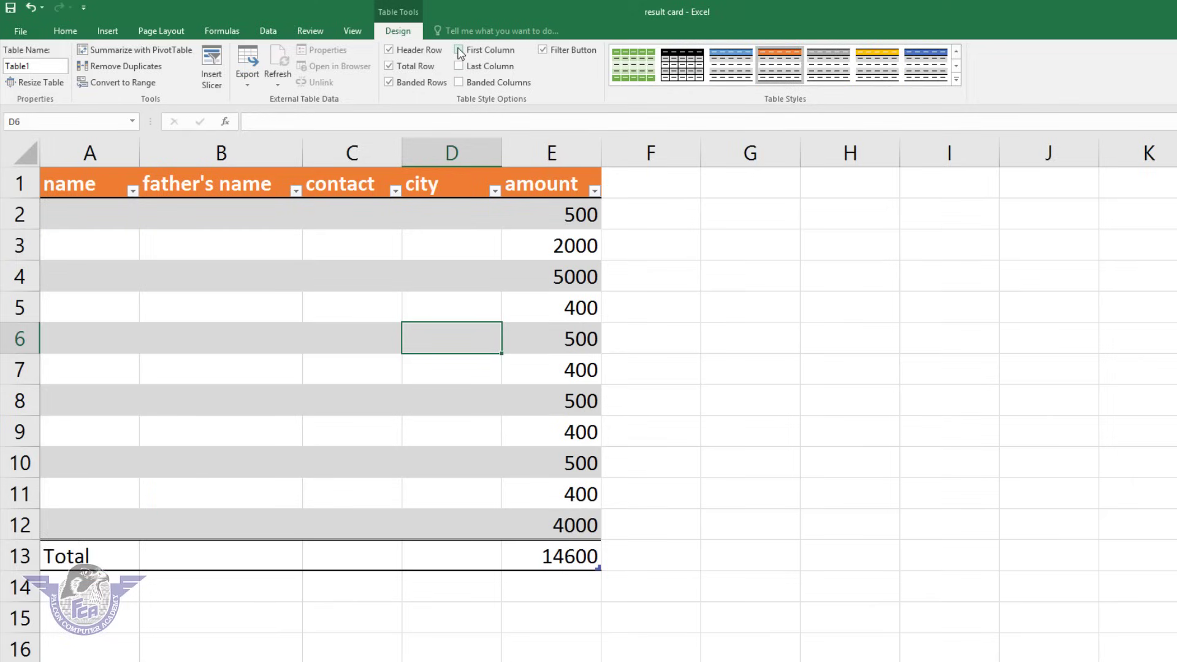
{"action": "left_click", "coordinate": [459, 51]}
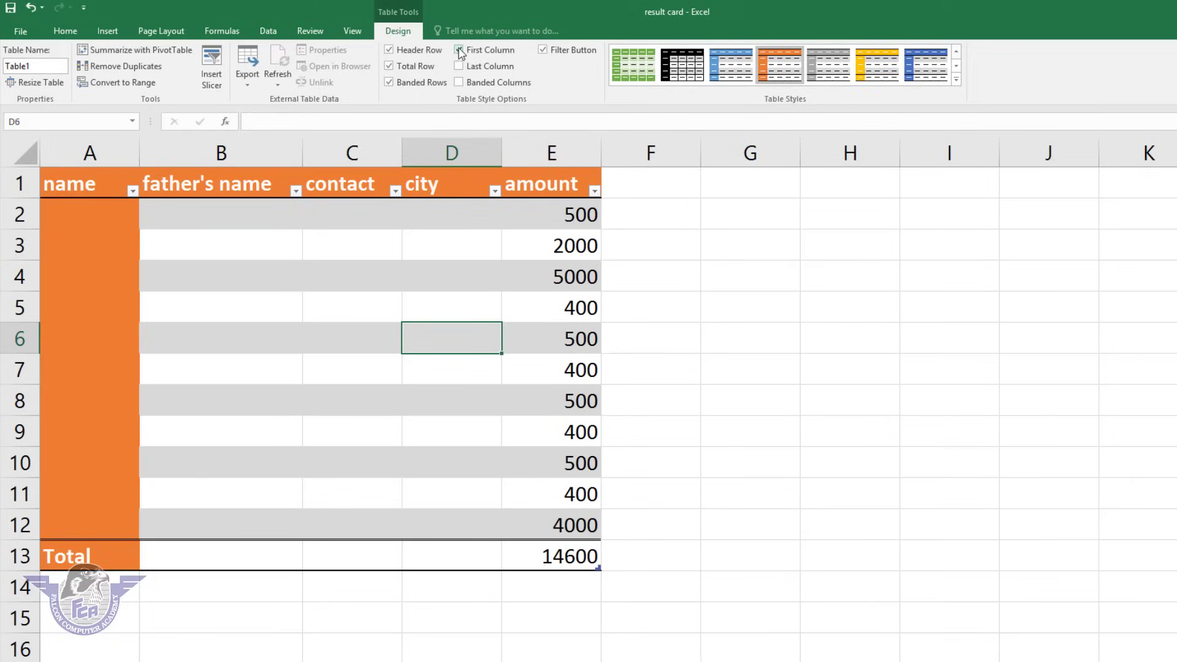
{"action": "left_click", "coordinate": [459, 50]}
{"action": "left_click", "coordinate": [459, 66]}
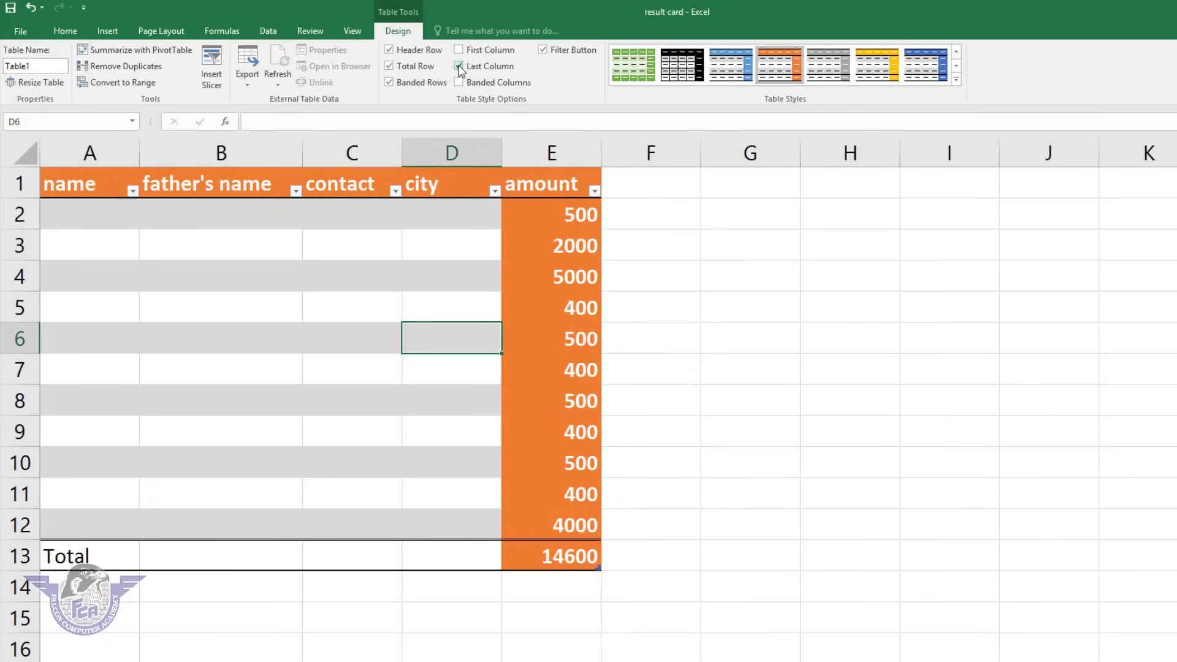
{"action": "left_click", "coordinate": [459, 66]}
{"action": "left_click", "coordinate": [460, 82]}
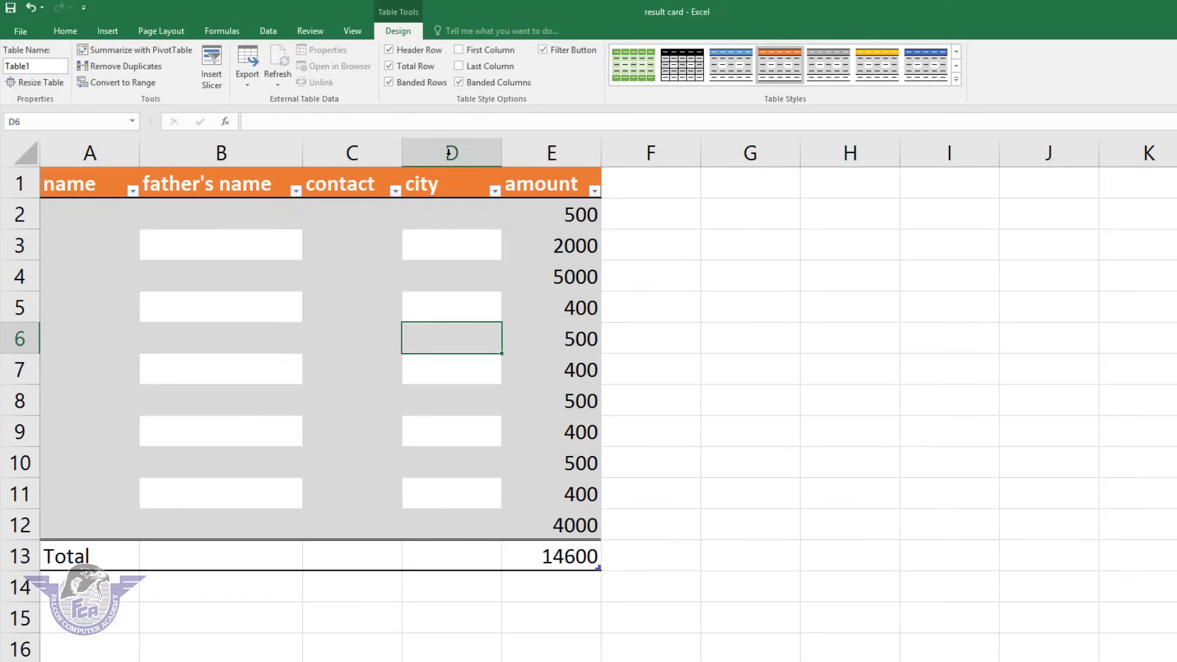
{"action": "left_click", "coordinate": [481, 86]}
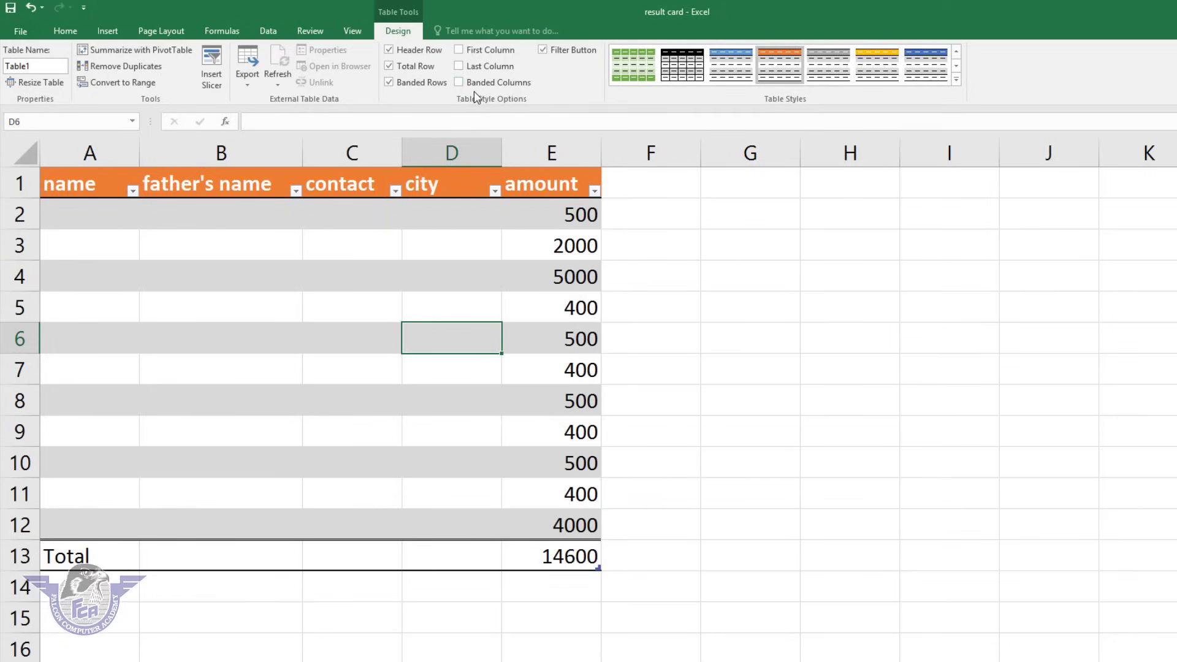
{"action": "left_click", "coordinate": [559, 52]}
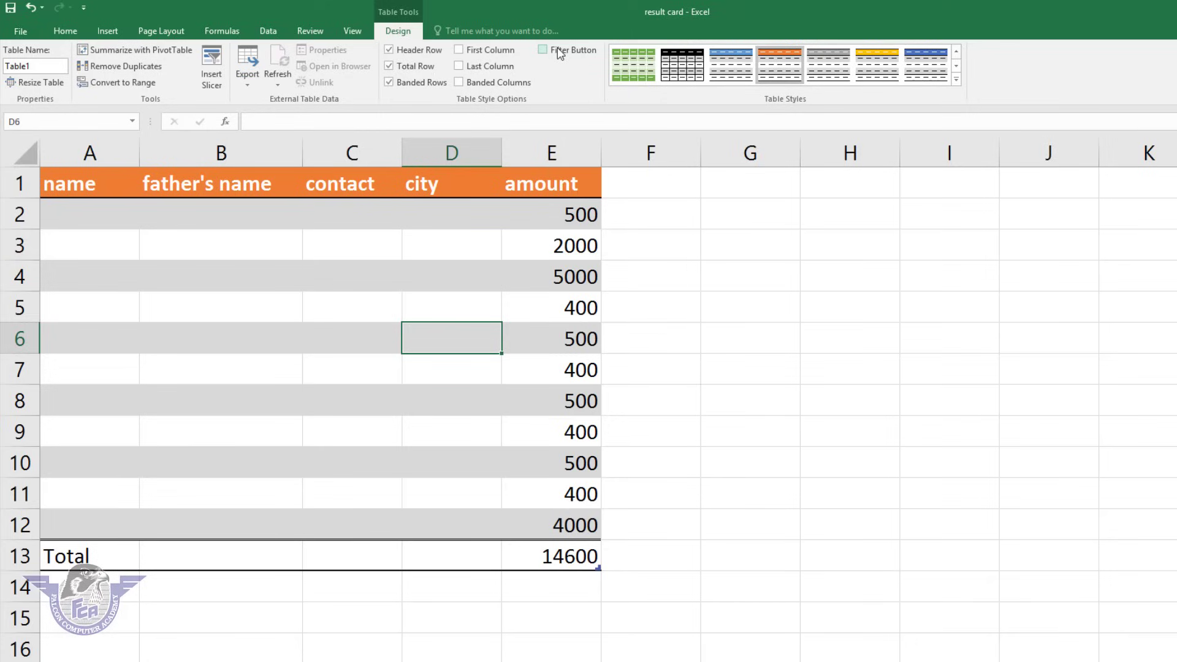
{"action": "left_click", "coordinate": [557, 52]}
{"action": "left_click", "coordinate": [558, 52]}
{"action": "left_click", "coordinate": [558, 51]}
Try the yellow and blue styles, then settle on the dark-blue table style.
{"action": "left_click", "coordinate": [881, 68]}
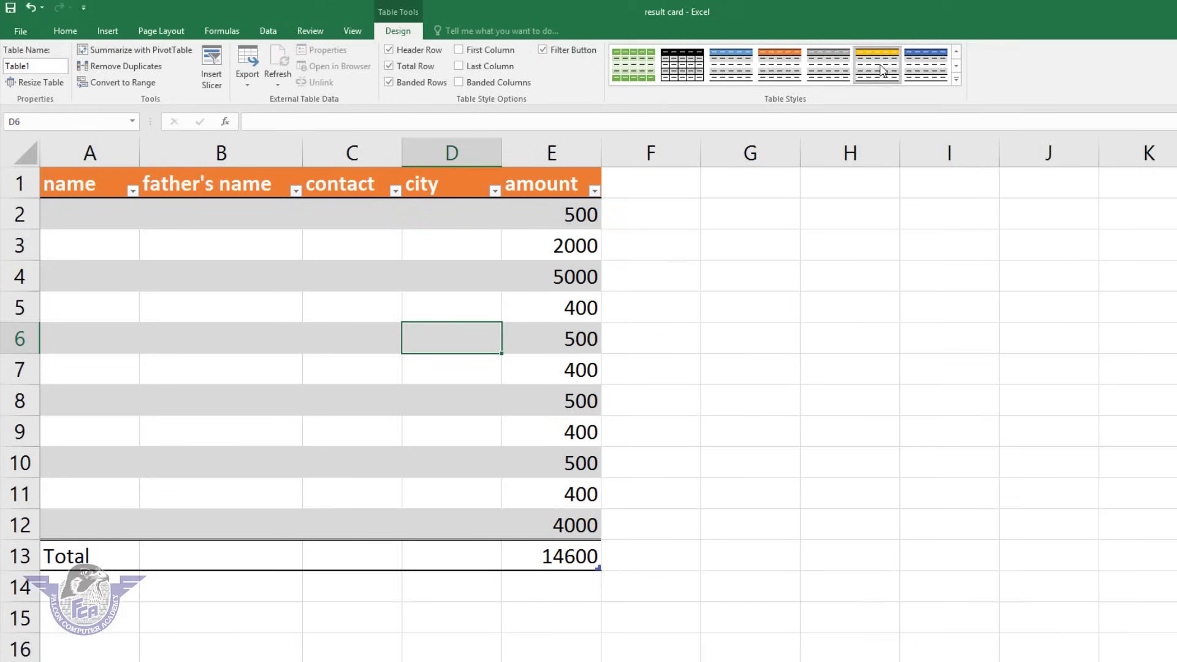
{"action": "left_click", "coordinate": [733, 69]}
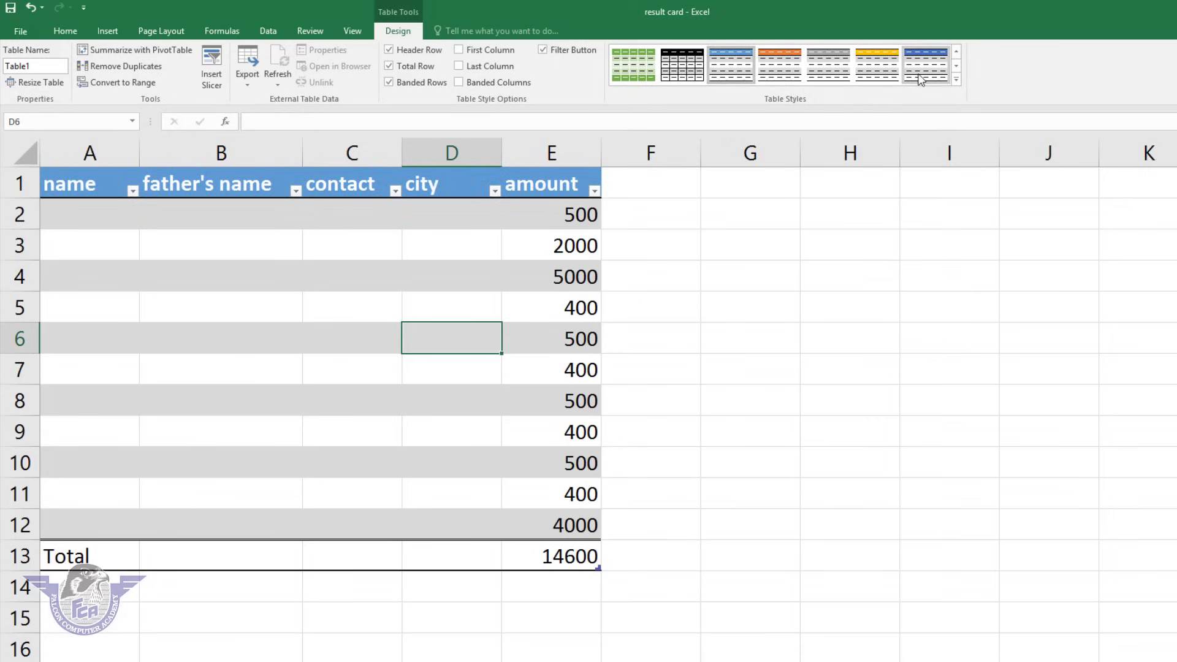
{"action": "left_click", "coordinate": [921, 79]}
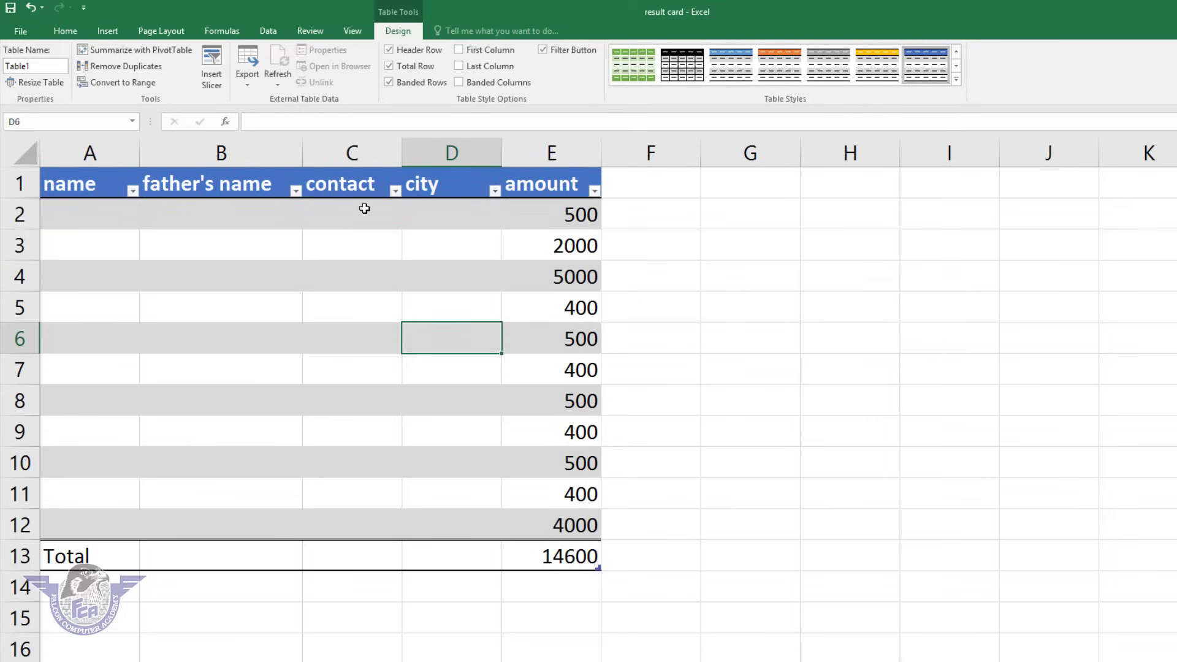
{"action": "left_click", "coordinate": [337, 258]}
Delete everything in A1:F14, leaving the sheet blank with A1 selected.
{"action": "left_click", "coordinate": [660, 488]}
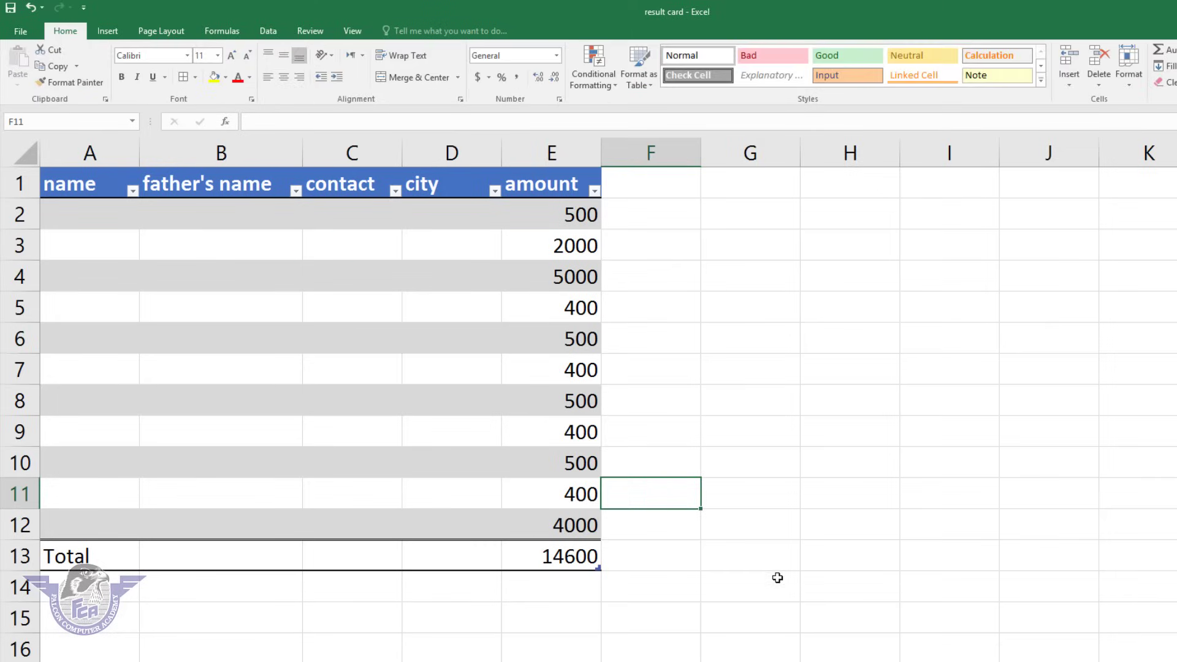
{"action": "left_click_drag", "start_coordinate": [636, 593], "coordinate": [3, 61]}
{"action": "key", "text": "Delete"}
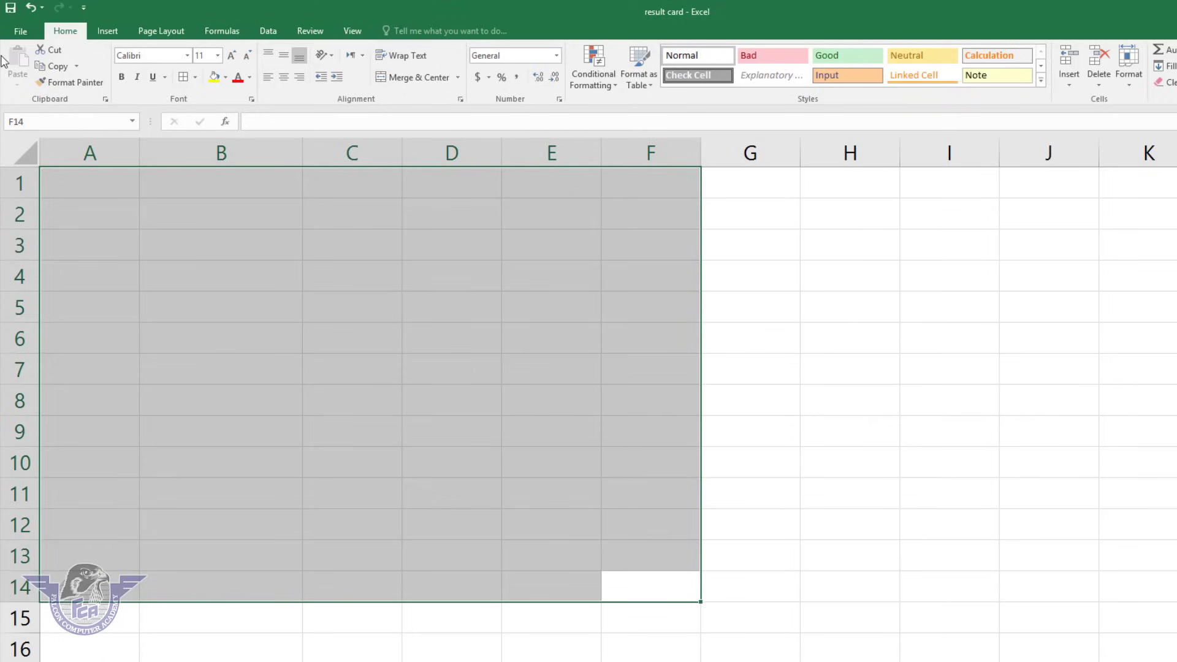
{"action": "left_click", "coordinate": [176, 245]}
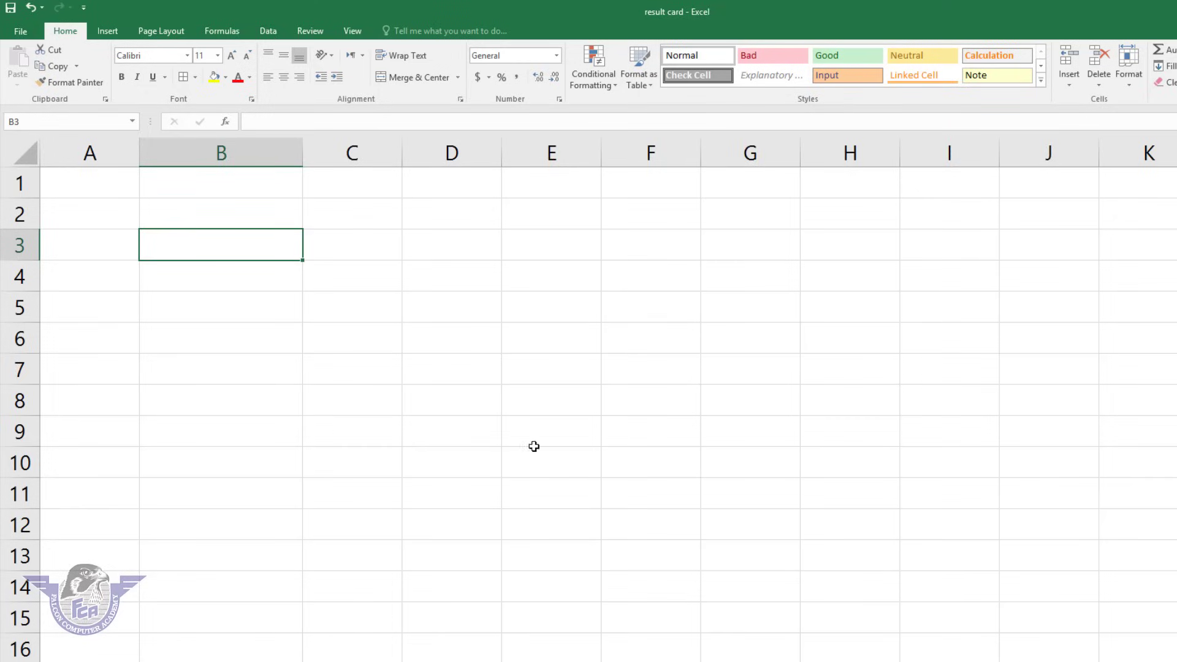
{"action": "left_click", "coordinate": [131, 182]}
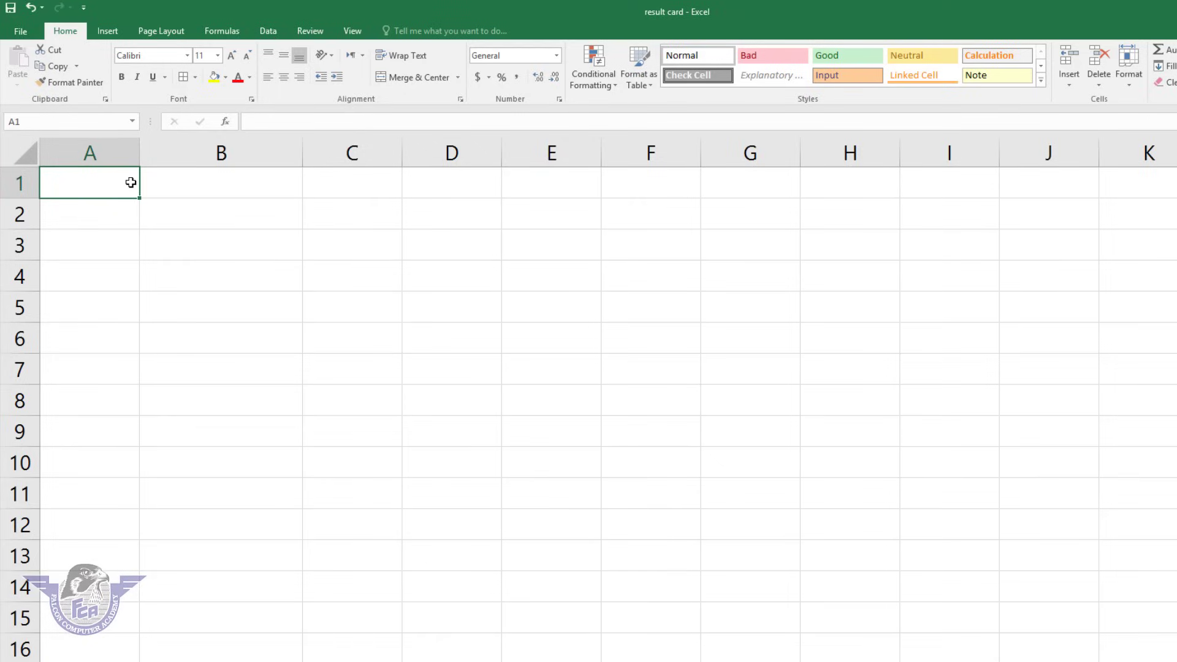
Enter the title 'falconc omputer academy' in A1 and headers name, class, roll no in A2:C2.
{"action": "type", "text": "falcon"}
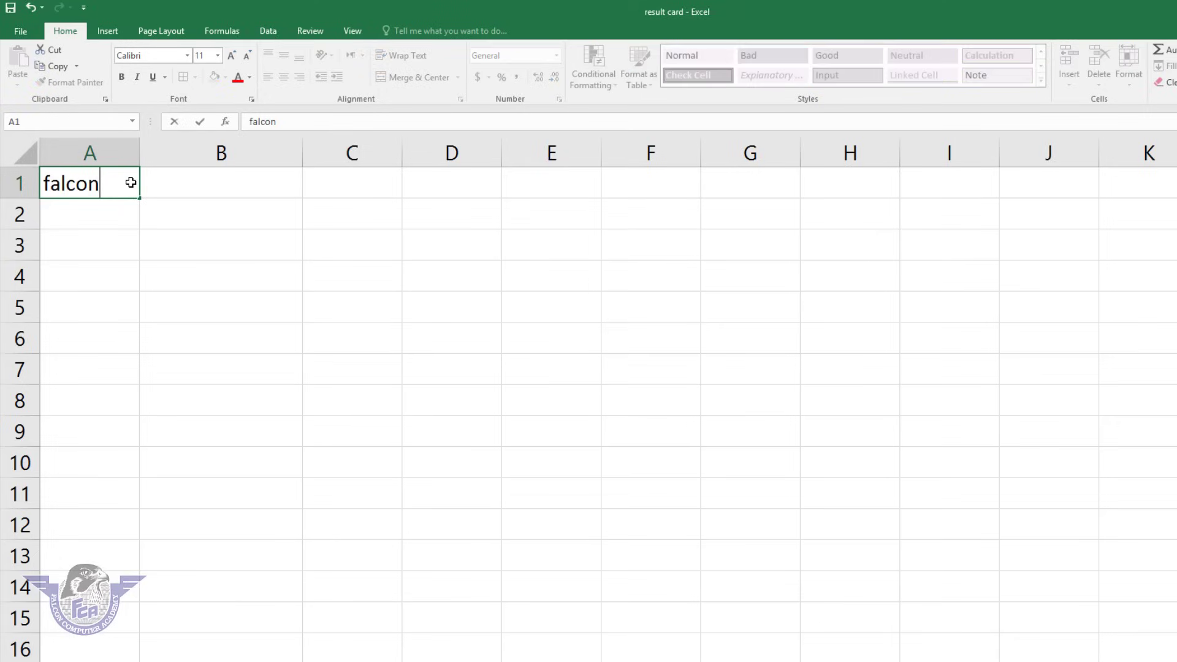
{"action": "type", "text": "c omputer academy"}
{"action": "key", "text": "Return"}
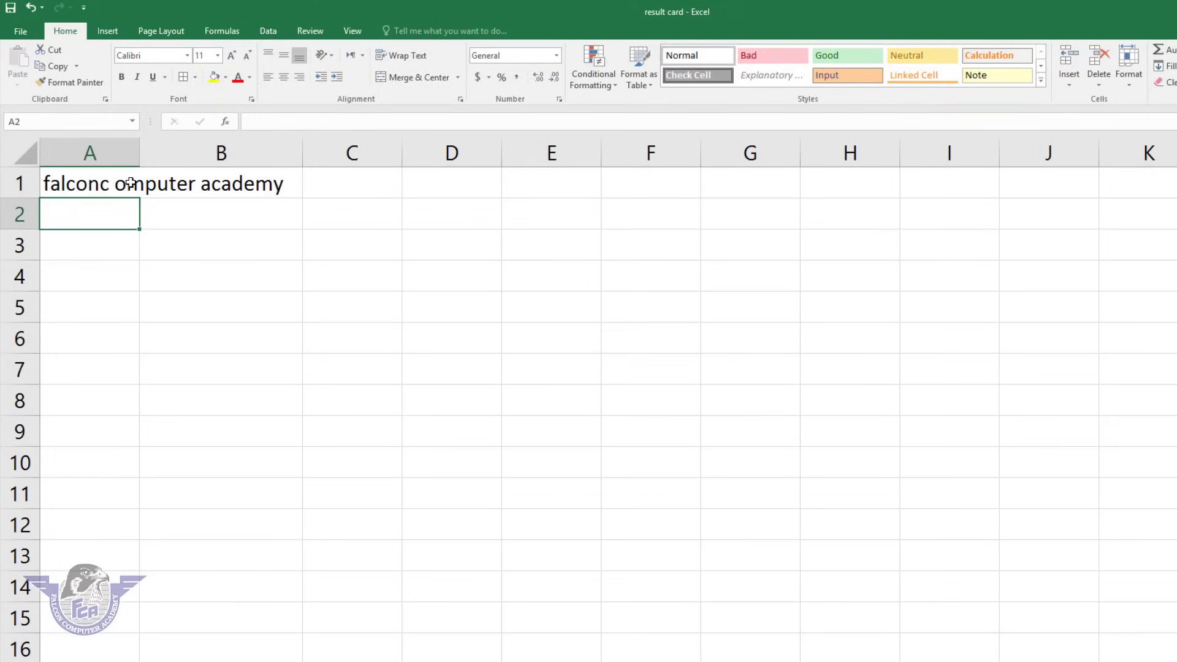
{"action": "type", "text": "name"}
{"action": "key", "text": "Tab"}
{"action": "type", "text": "class"}
{"action": "key", "text": "Tab"}
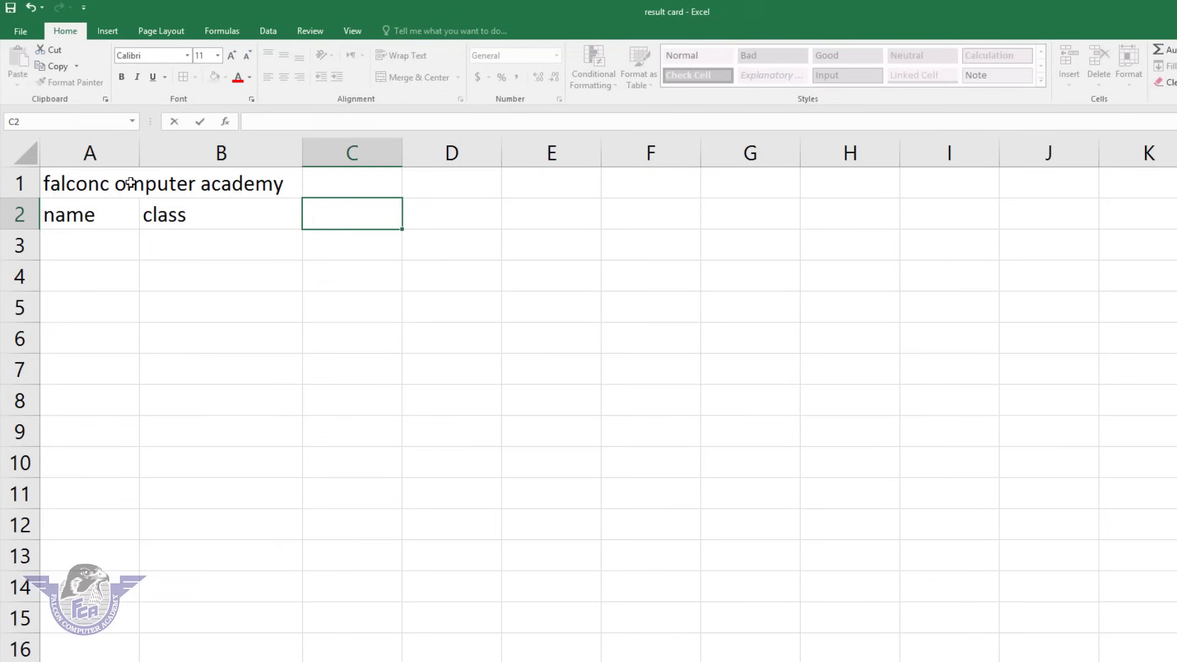
{"action": "type", "text": "roll no"}
{"action": "key", "text": "Tab"}
Add headers subject, course and timing in D2:F2, then select A3:F3.
{"action": "type", "text": "subjec"}
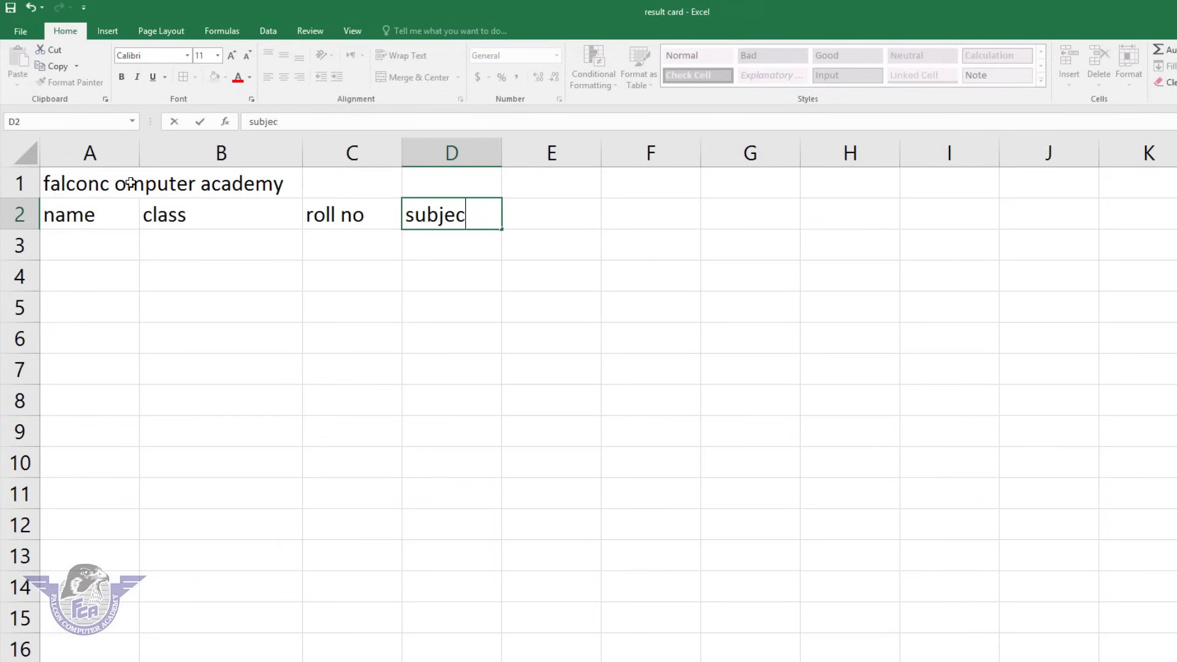
{"action": "type", "text": "t"}
{"action": "key", "text": "Tab"}
{"action": "type", "text": "course"}
{"action": "key", "text": "Tab"}
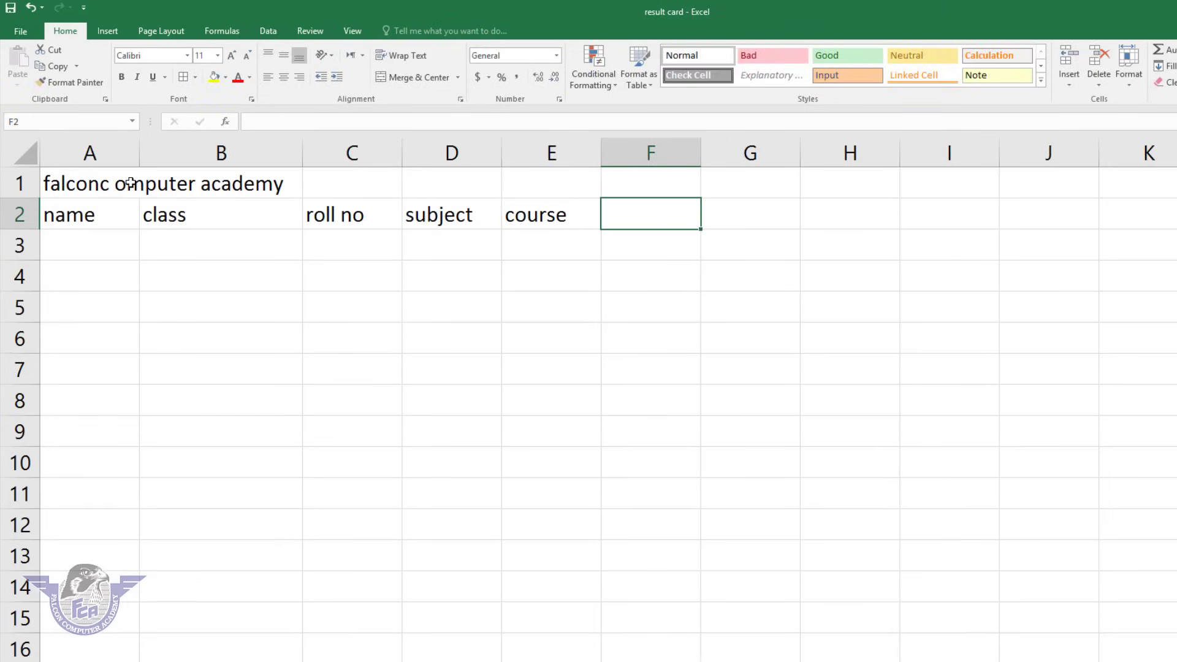
{"action": "type", "text": "tim"}
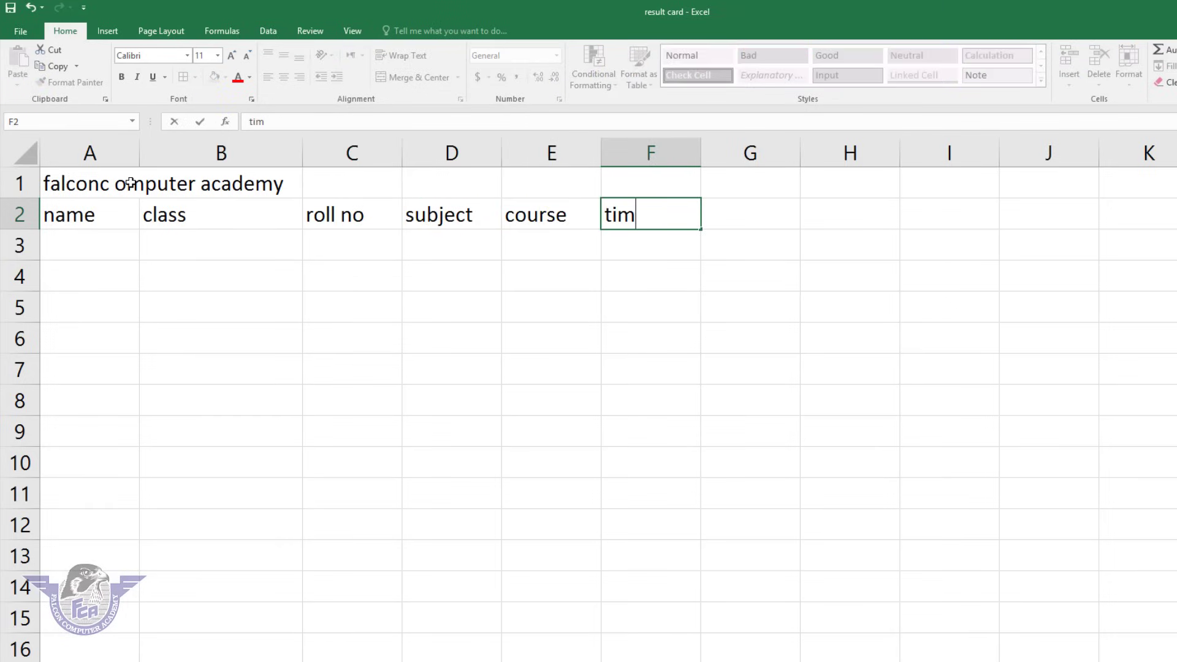
{"action": "type", "text": "ing"}
{"action": "left_click", "coordinate": [377, 347]}
{"action": "left_click", "coordinate": [81, 182]}
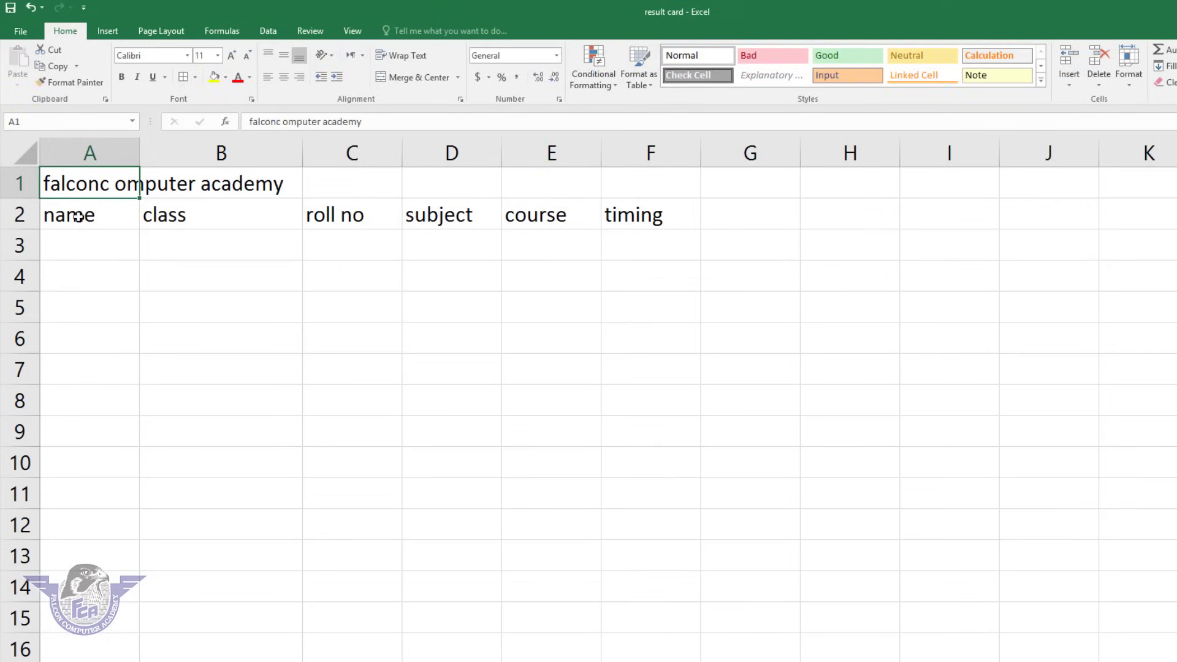
{"action": "left_click_drag", "start_coordinate": [100, 239], "coordinate": [654, 244]}
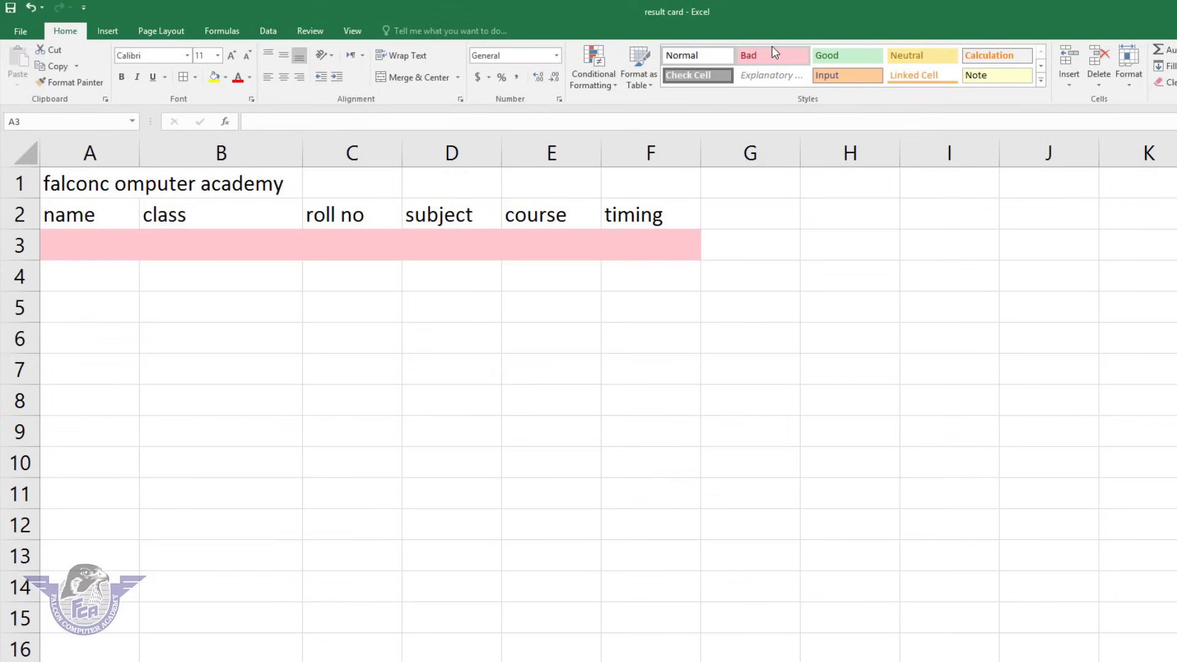
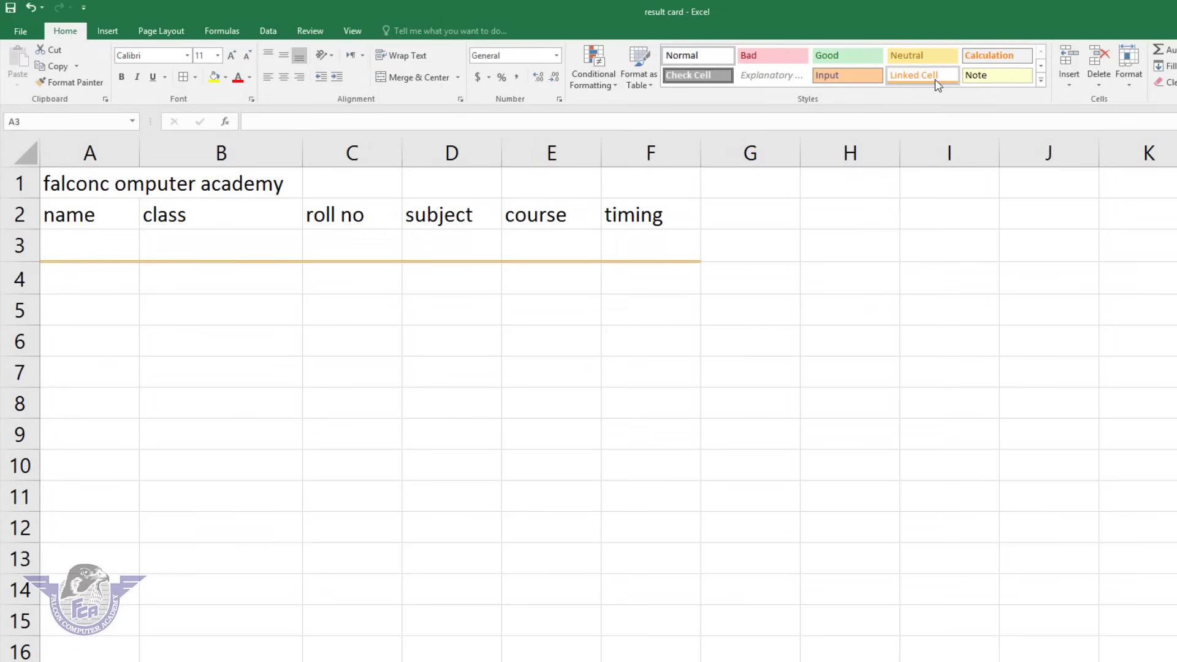
Style the empty cells A3:F3 with Good, then change them to 40% - Accent2.
{"action": "left_click", "coordinate": [861, 58]}
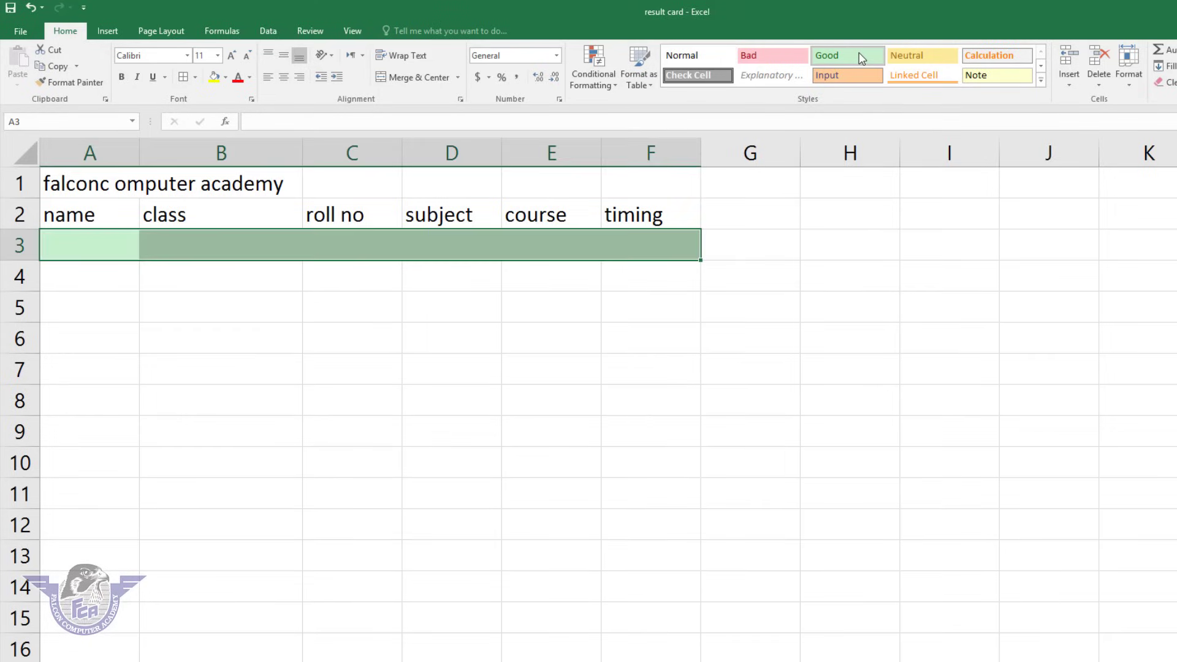
{"action": "left_click", "coordinate": [1040, 81]}
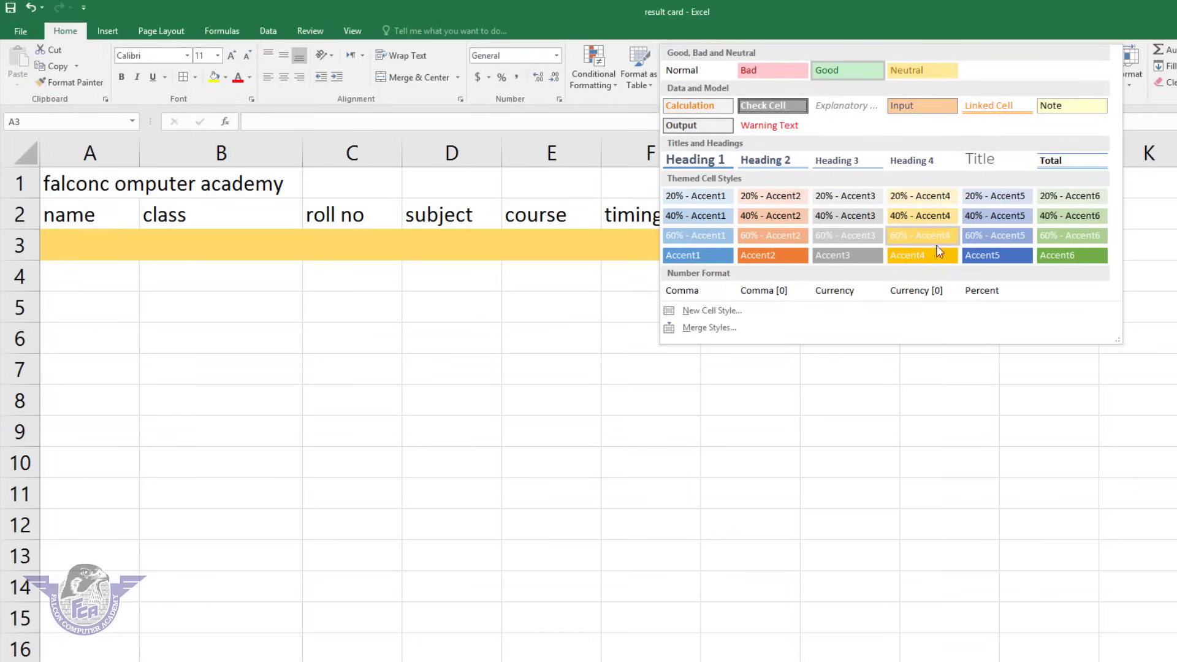
{"action": "left_click", "coordinate": [781, 219]}
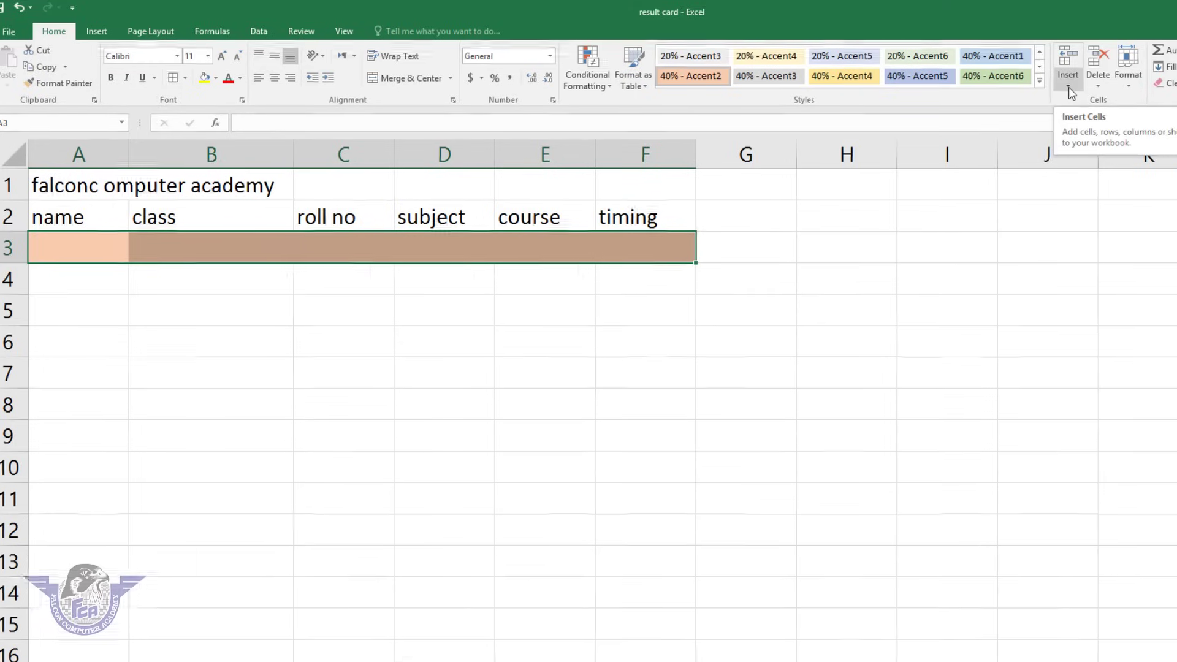
{"action": "left_click", "coordinate": [1068, 85]}
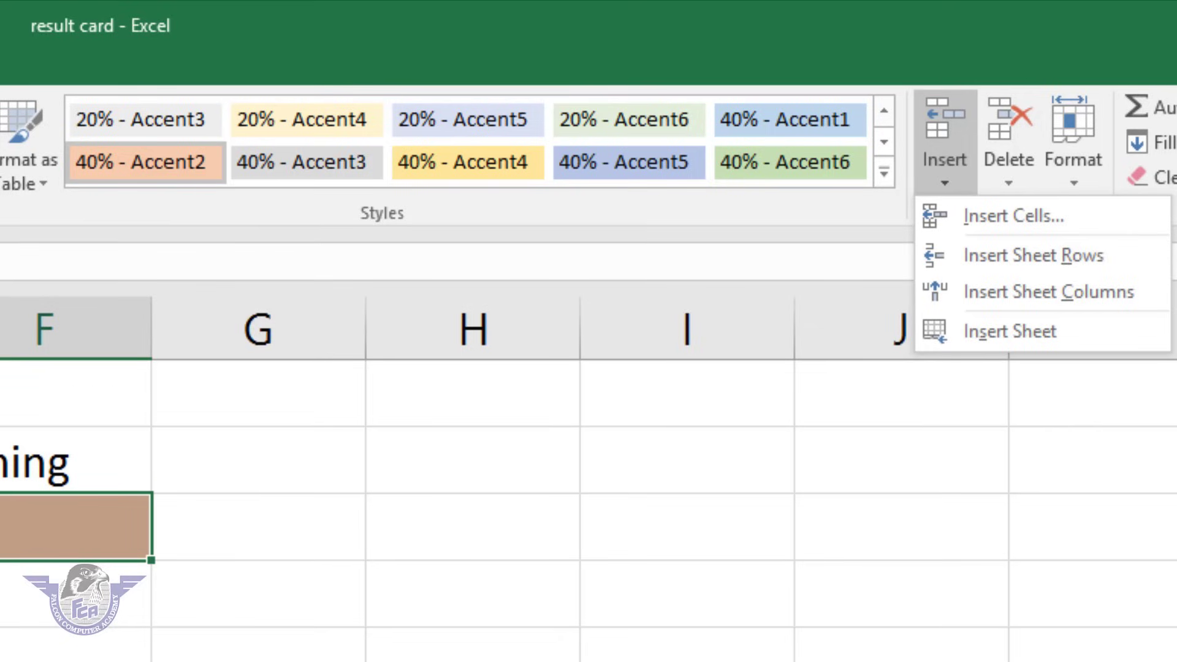
{"action": "key", "text": "Escape"}
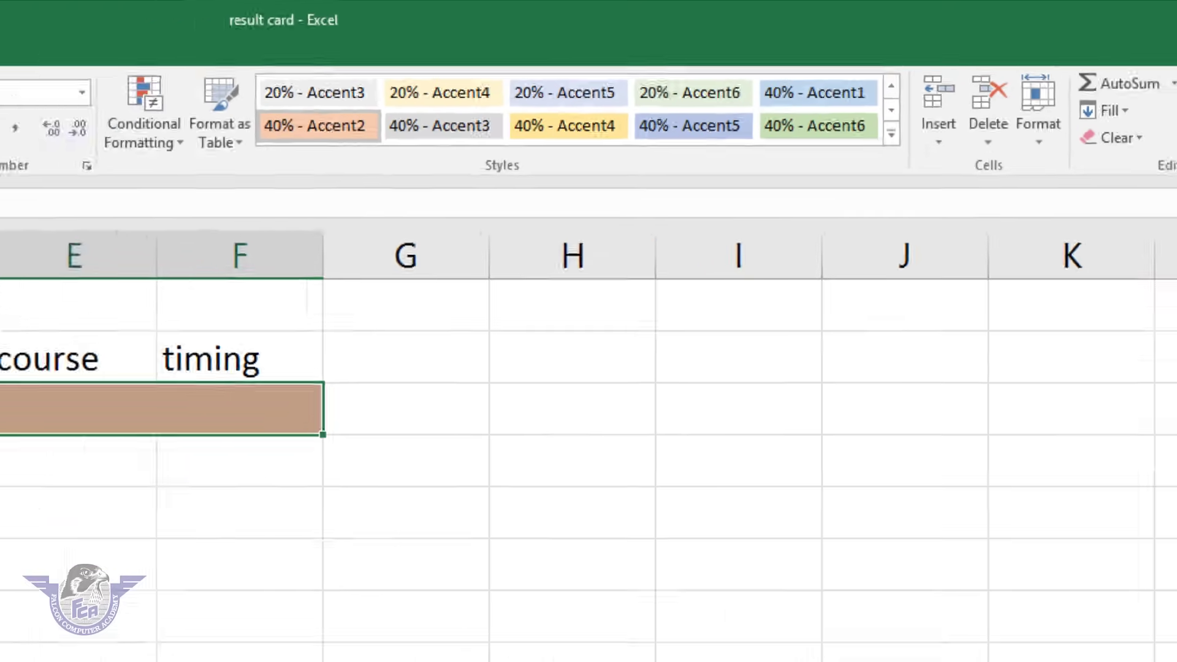
On Sheet9, enter the headings name in A1 and class in B1.
{"action": "left_click", "coordinate": [401, 617]}
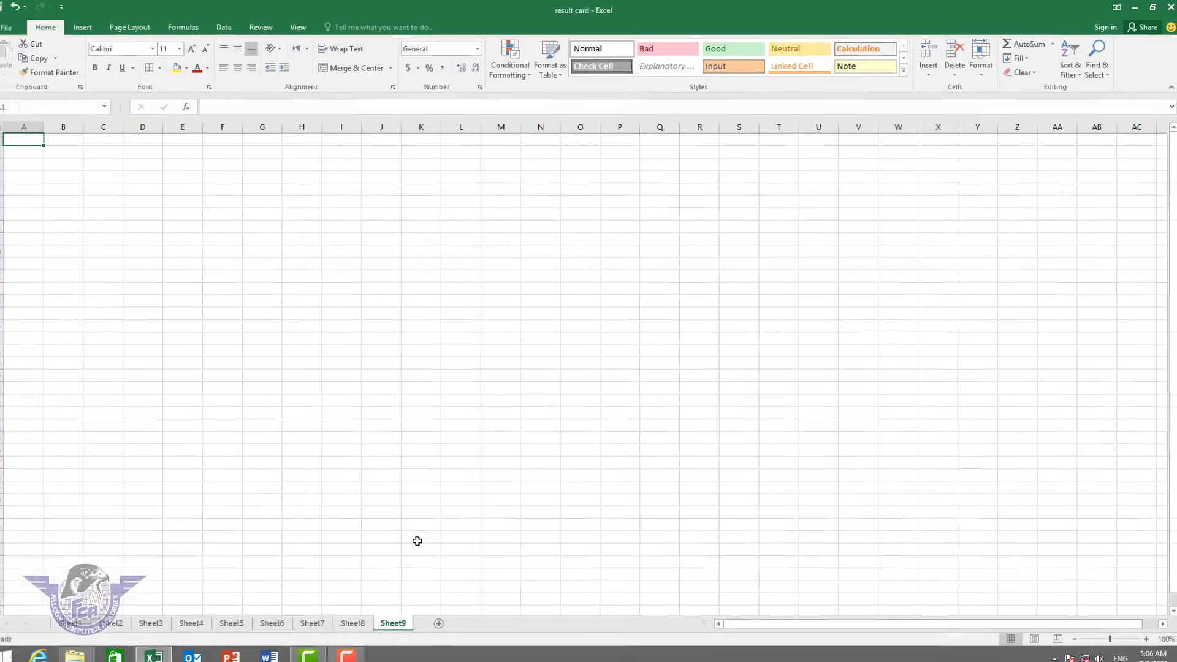
{"action": "left_click", "coordinate": [144, 250]}
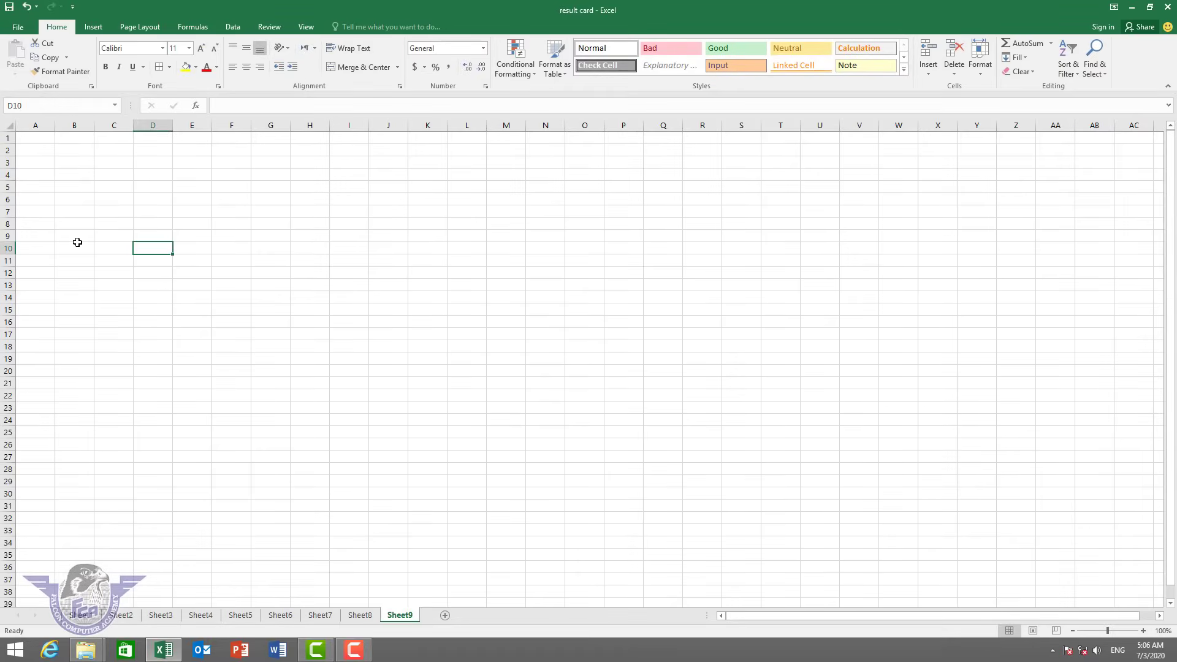
{"action": "scroll", "coordinate": [76, 238], "scroll_direction": "up", "scroll_amount": 9}
{"action": "scroll", "coordinate": [77, 238], "scroll_direction": "up", "scroll_amount": 3}
{"action": "left_click", "coordinate": [102, 172]}
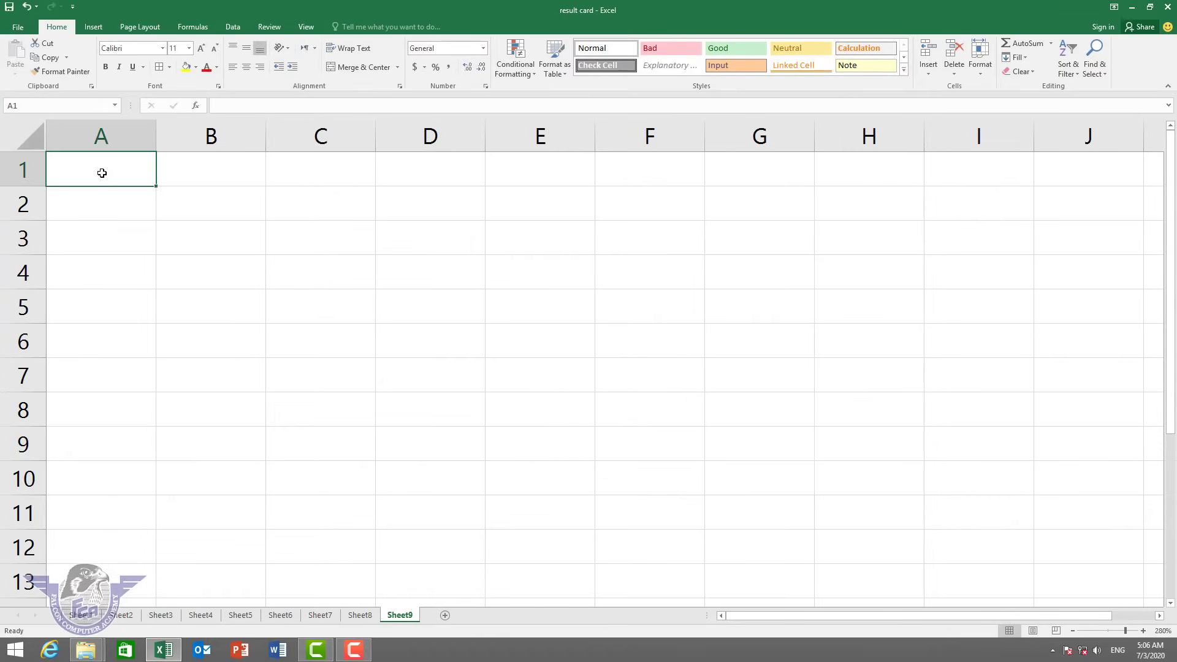
{"action": "type", "text": "name"}
{"action": "key", "text": "Tab"}
{"action": "type", "text": "class"}
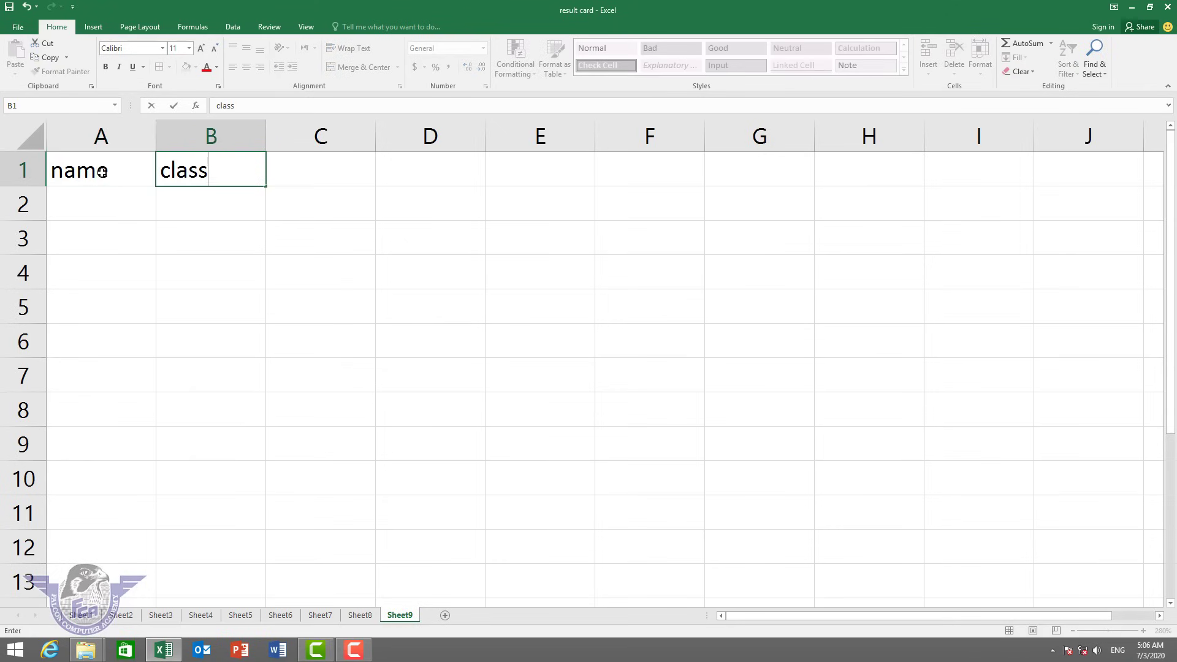
{"action": "key", "text": "Tab"}
Insert a cell at A1 with shift down so name drops to A2.
{"action": "left_click", "coordinate": [98, 167]}
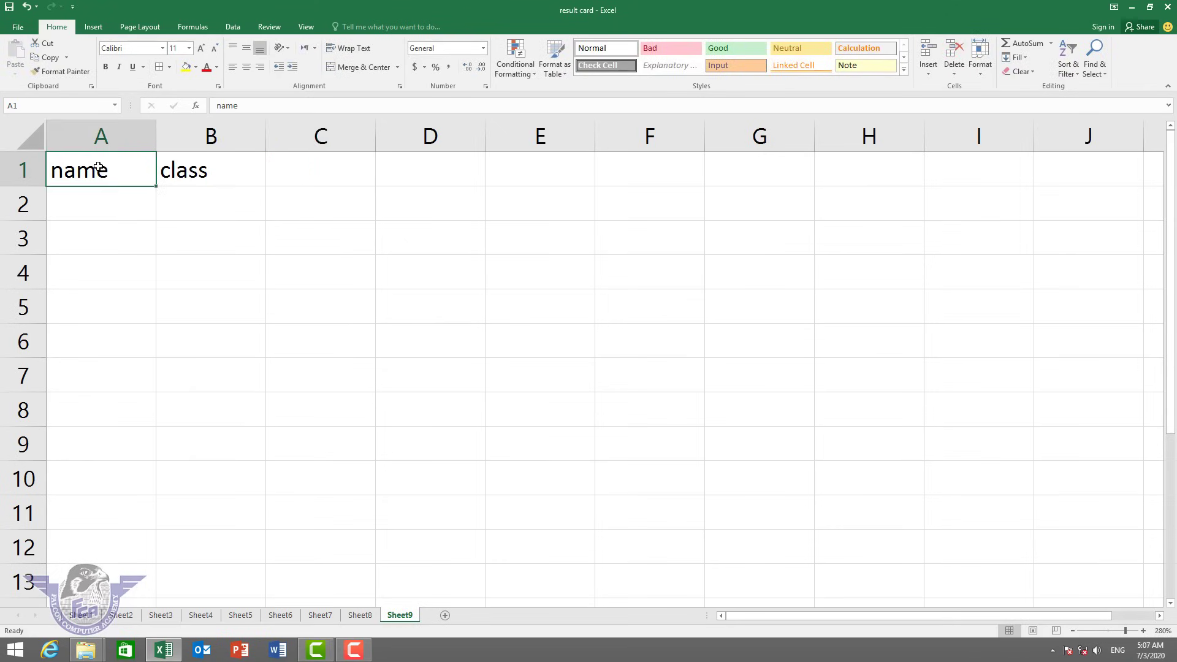
{"action": "left_click", "coordinate": [927, 72]}
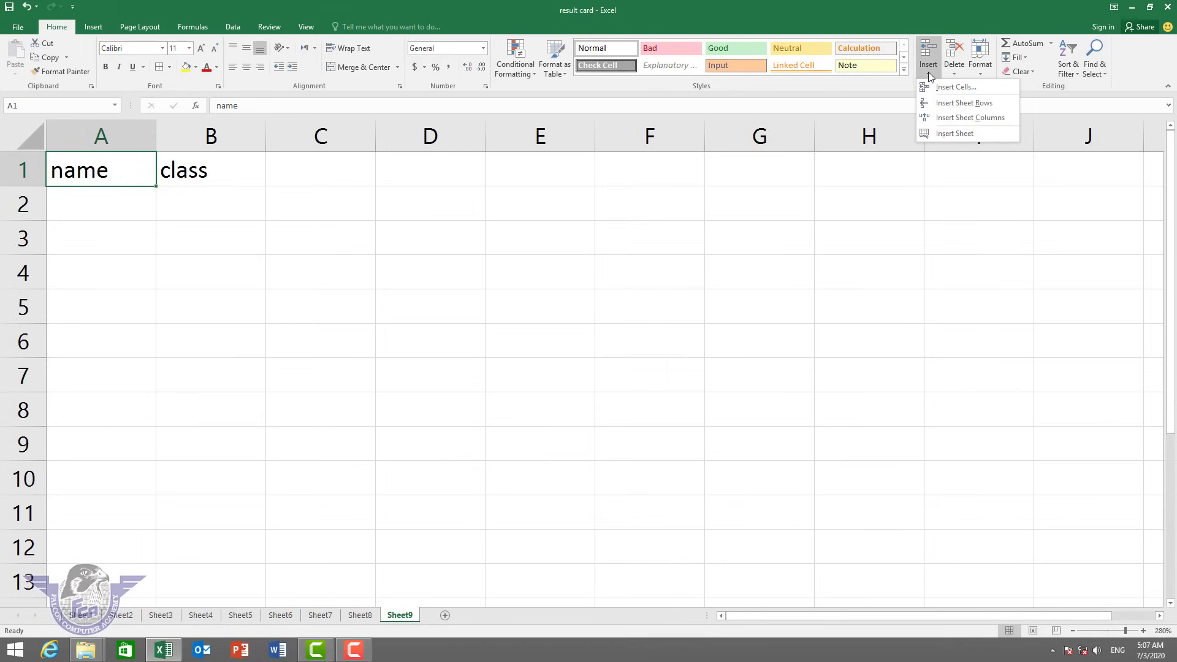
{"action": "left_click", "coordinate": [936, 88]}
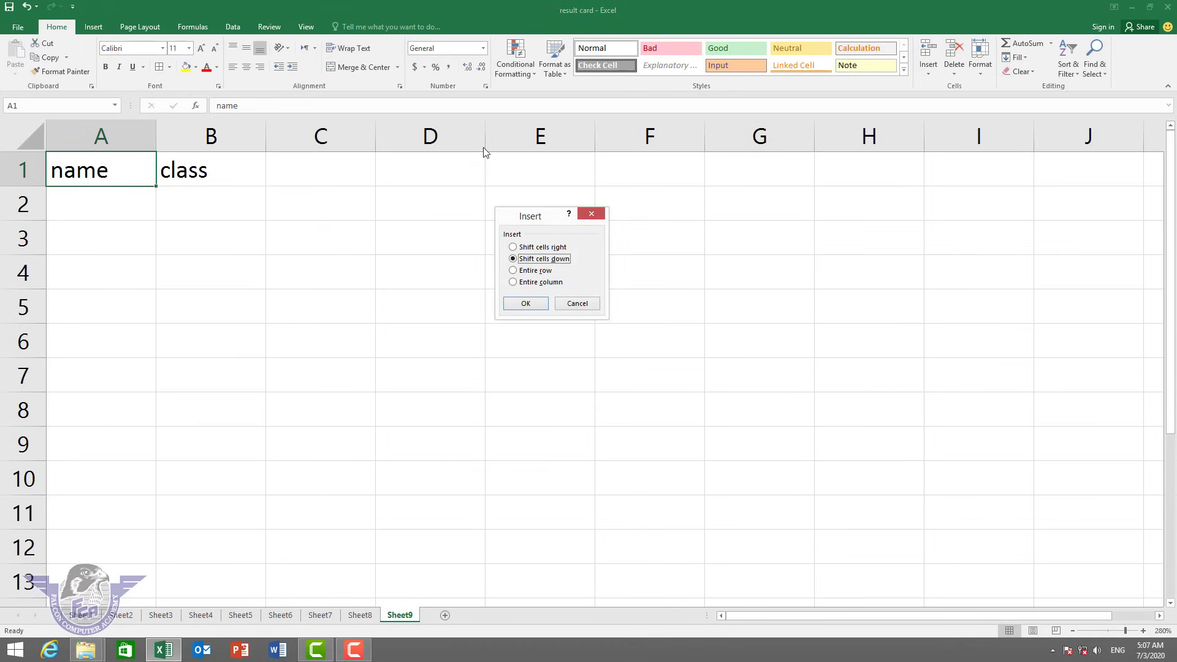
{"action": "left_click", "coordinate": [525, 303]}
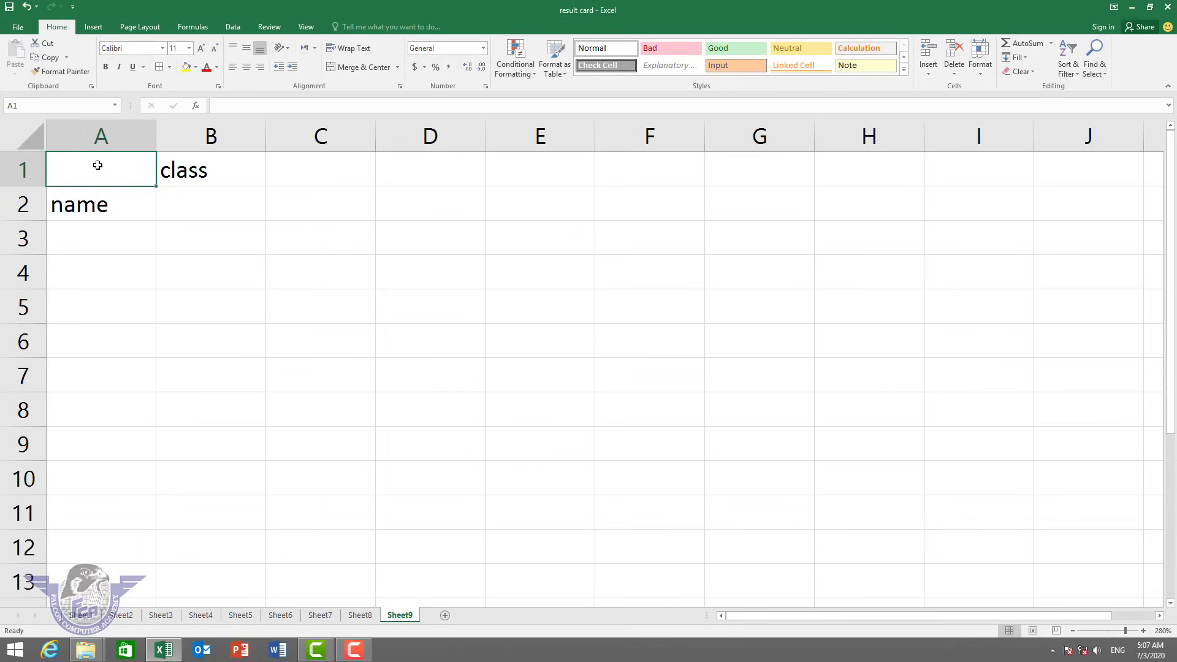
Insert a sheet row and a sheet column, then add a new Sheet10.
{"action": "left_click", "coordinate": [930, 74]}
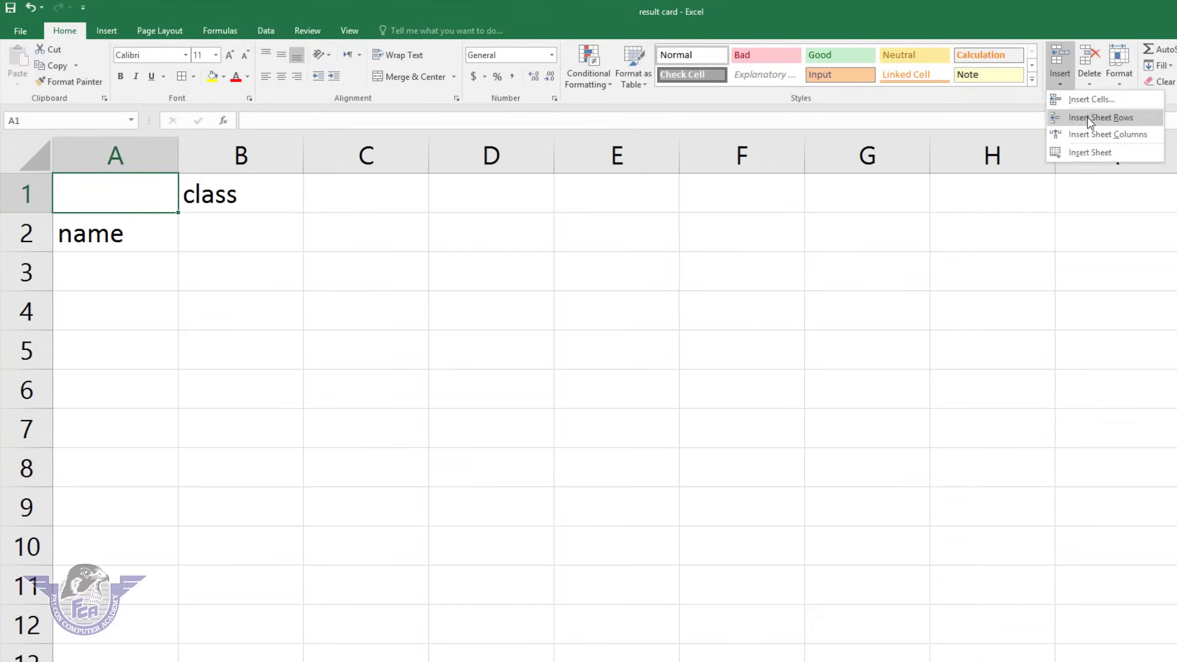
{"action": "left_click", "coordinate": [1088, 118]}
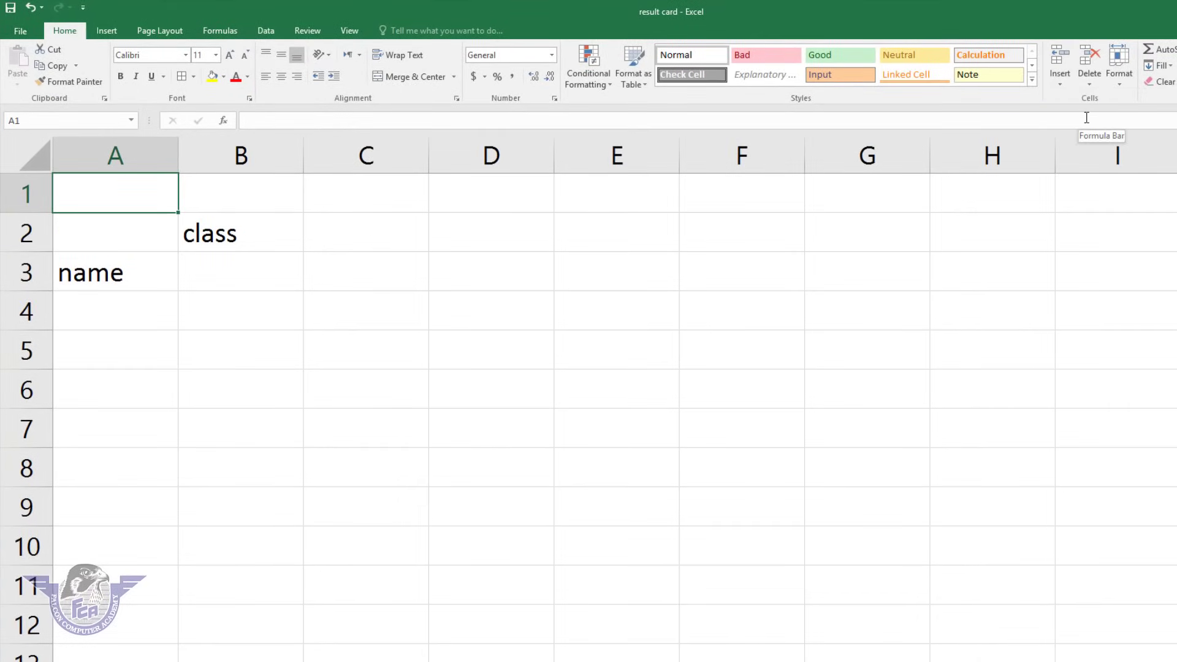
{"action": "left_click", "coordinate": [1065, 86]}
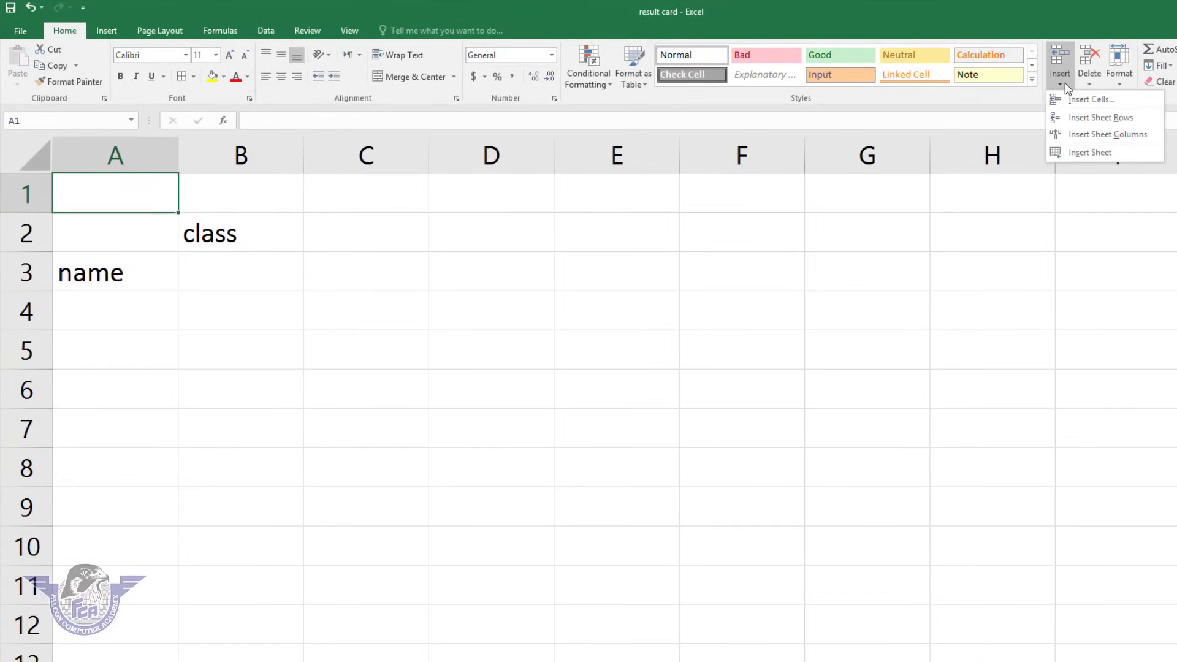
{"action": "left_click", "coordinate": [1087, 138]}
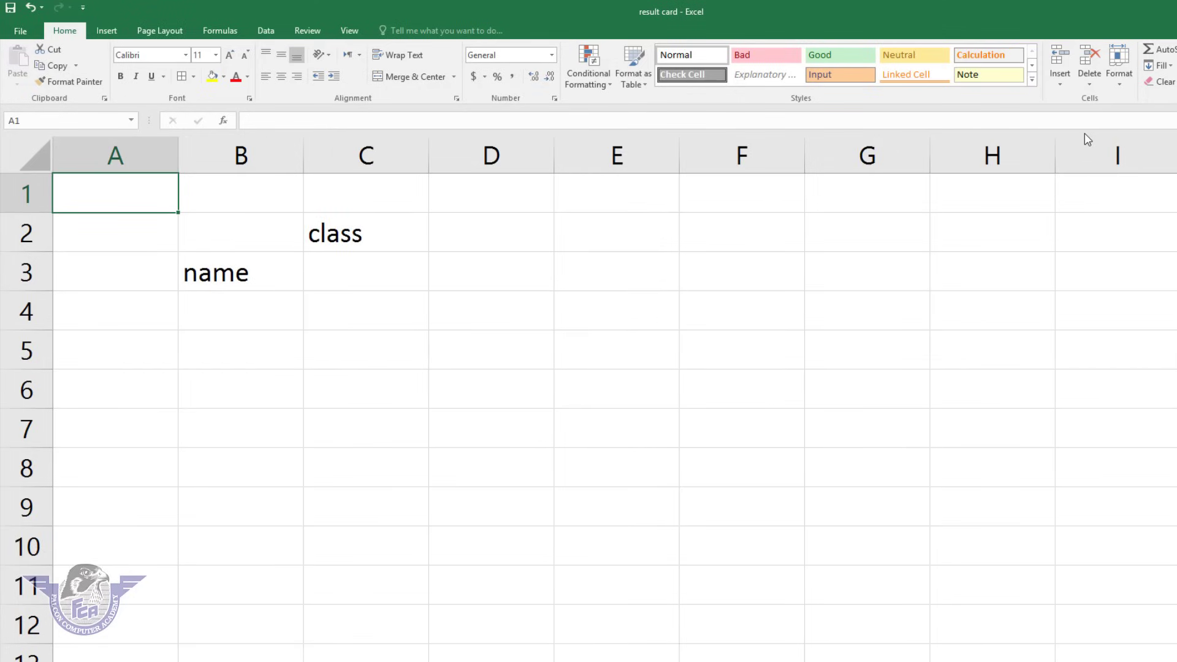
{"action": "left_click", "coordinate": [1071, 93]}
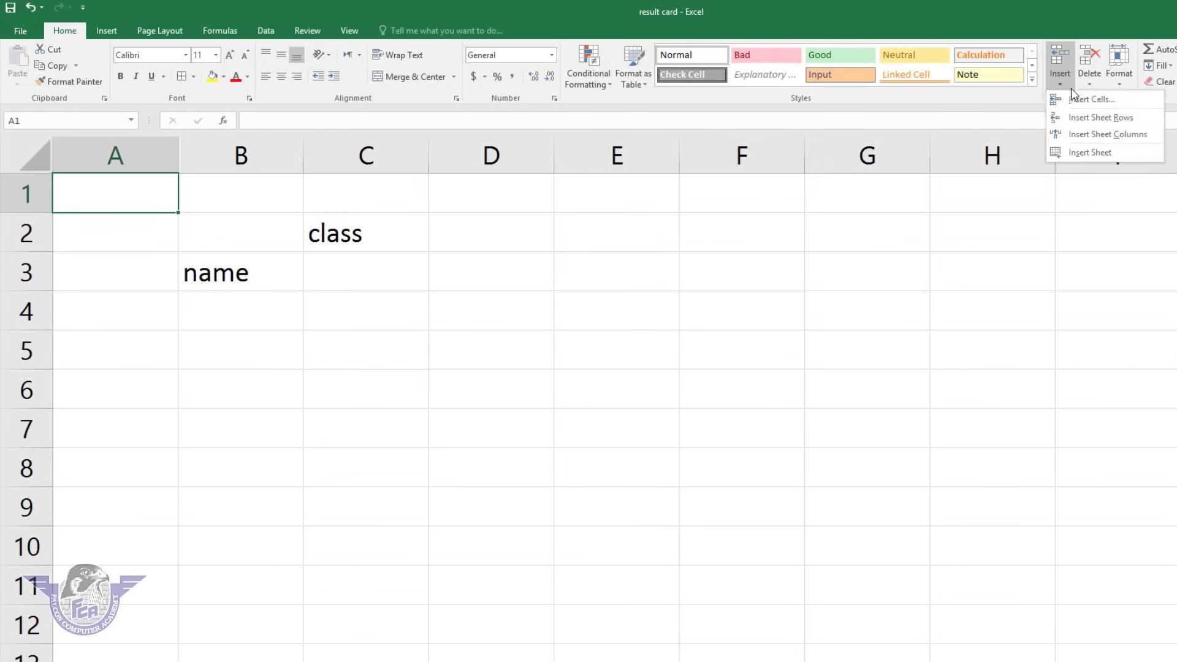
{"action": "left_click", "coordinate": [1103, 156]}
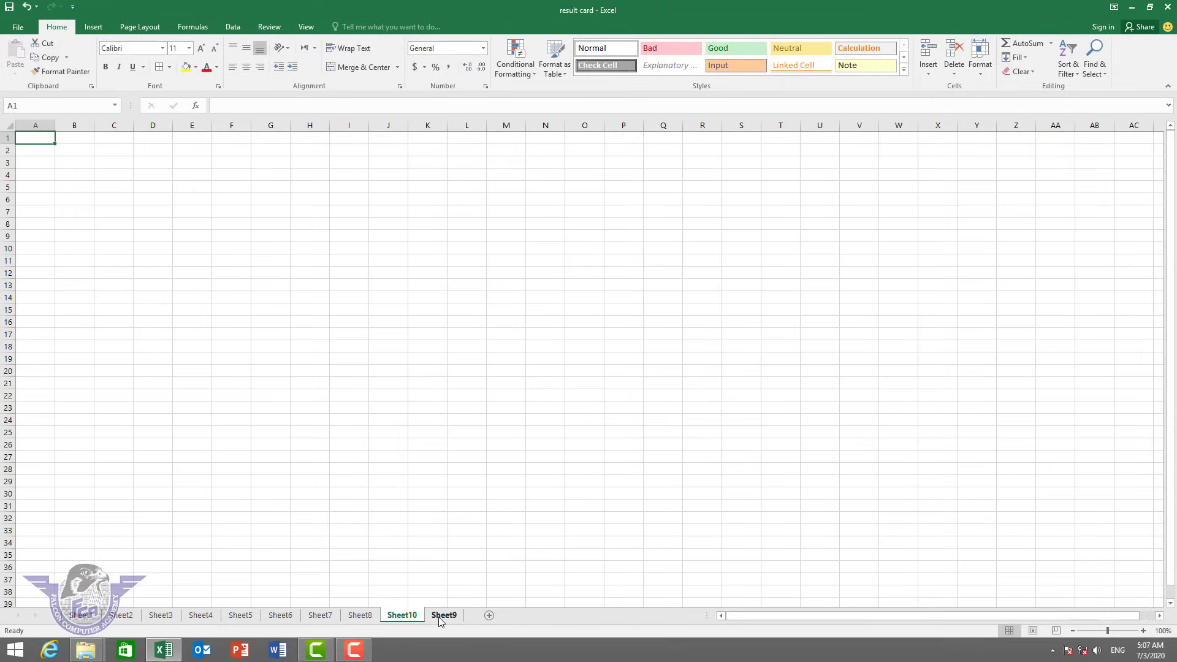
Back on Sheet9, add headings subject, marks and total in D2:F2.
{"action": "left_click", "coordinate": [440, 615]}
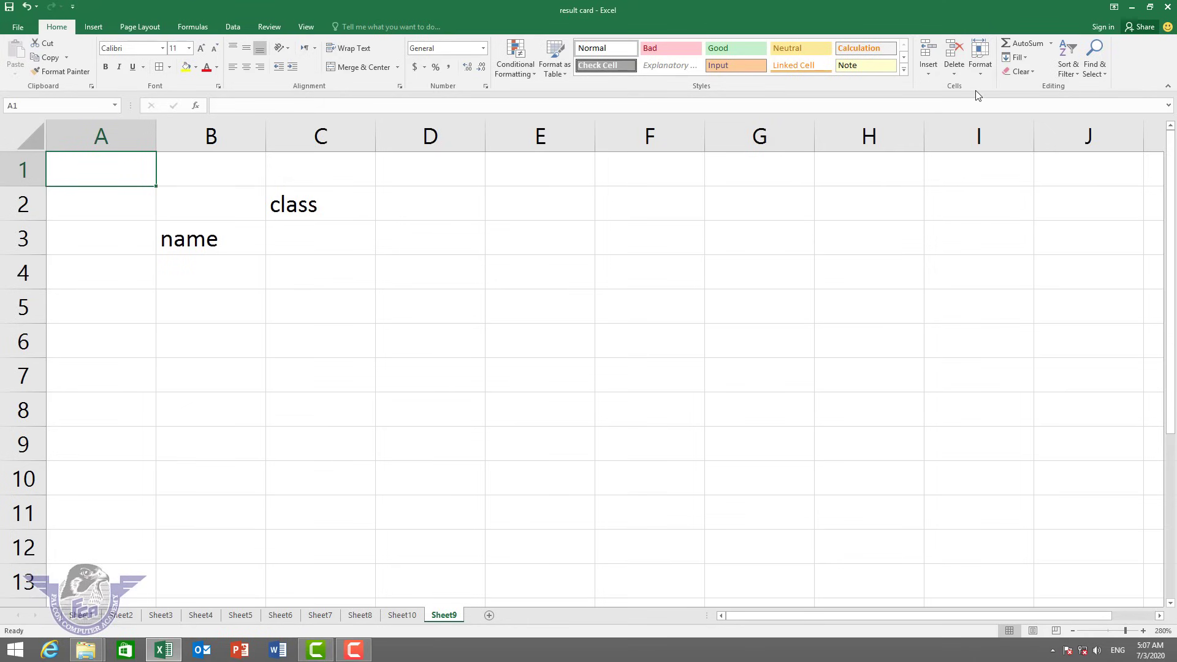
{"action": "left_click", "coordinate": [290, 205]}
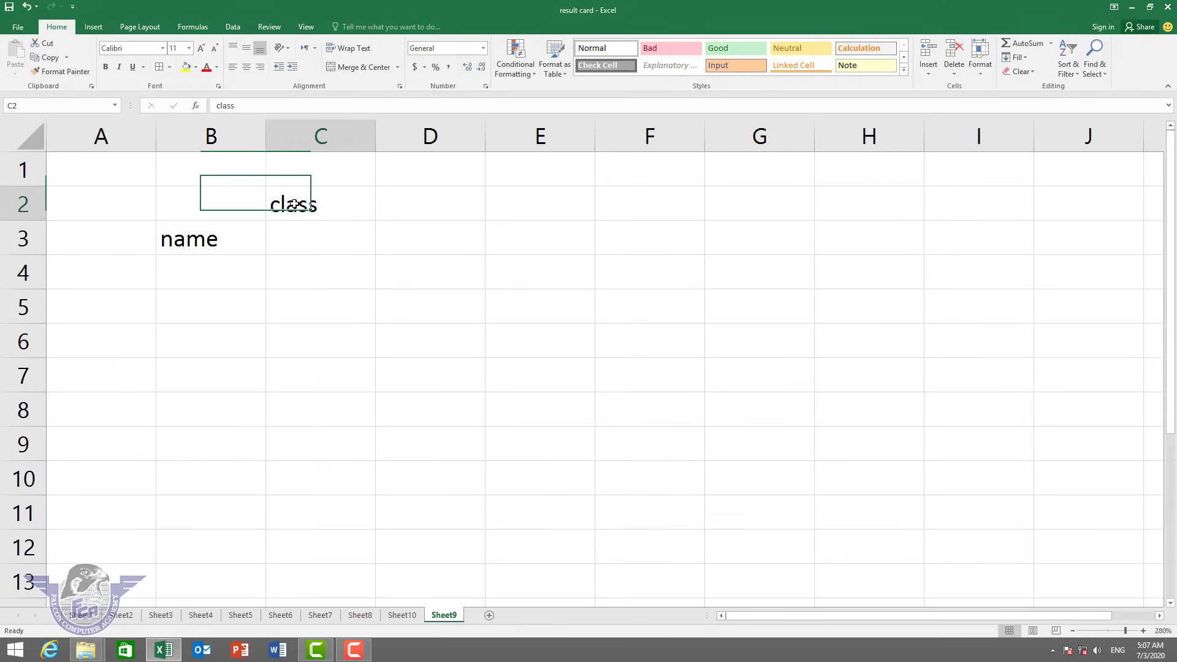
{"action": "left_click", "coordinate": [231, 197]}
{"action": "left_click", "coordinate": [429, 211]}
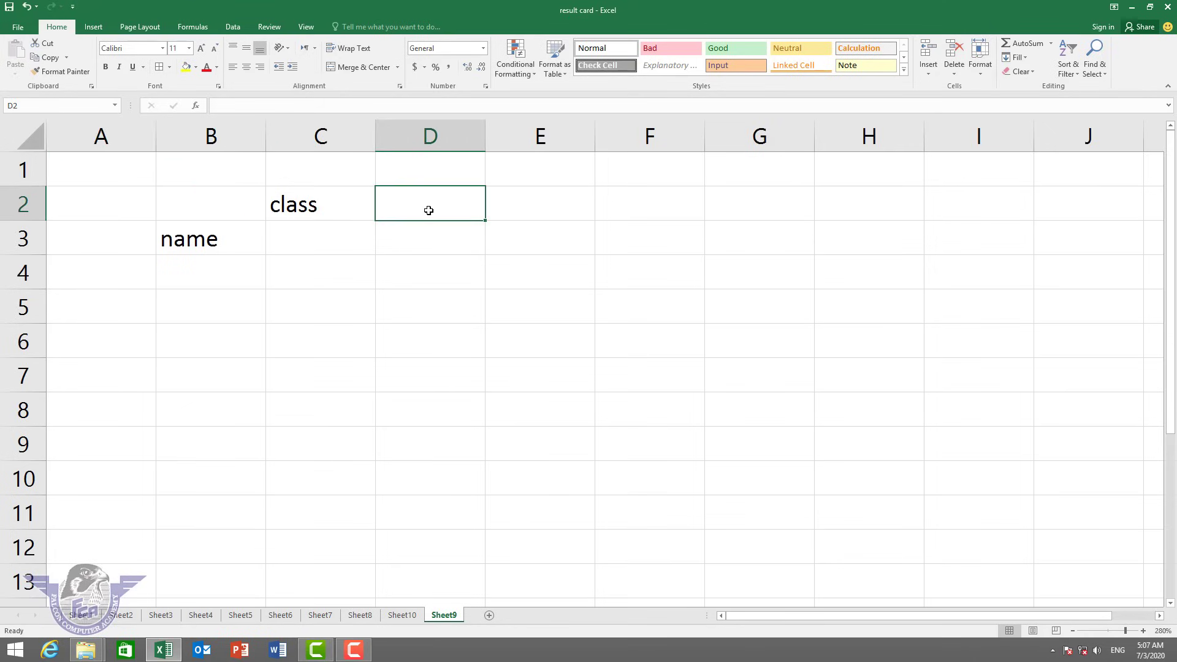
{"action": "type", "text": "sub"}
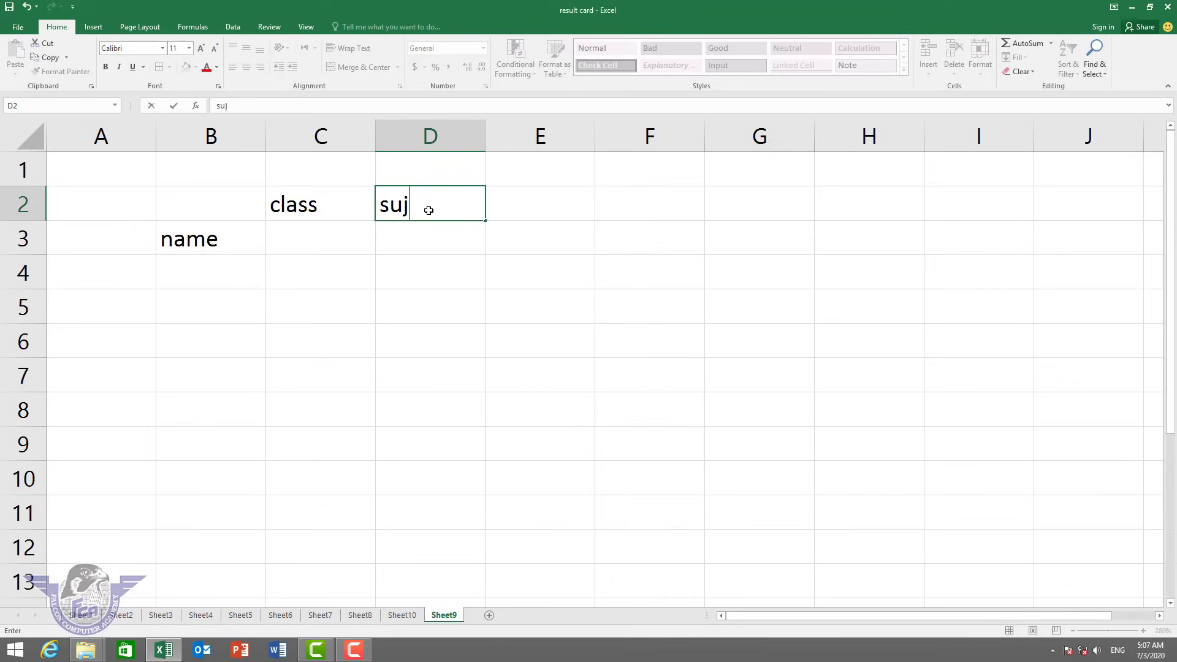
{"action": "type", "text": " ject"}
{"action": "key", "text": "Tab"}
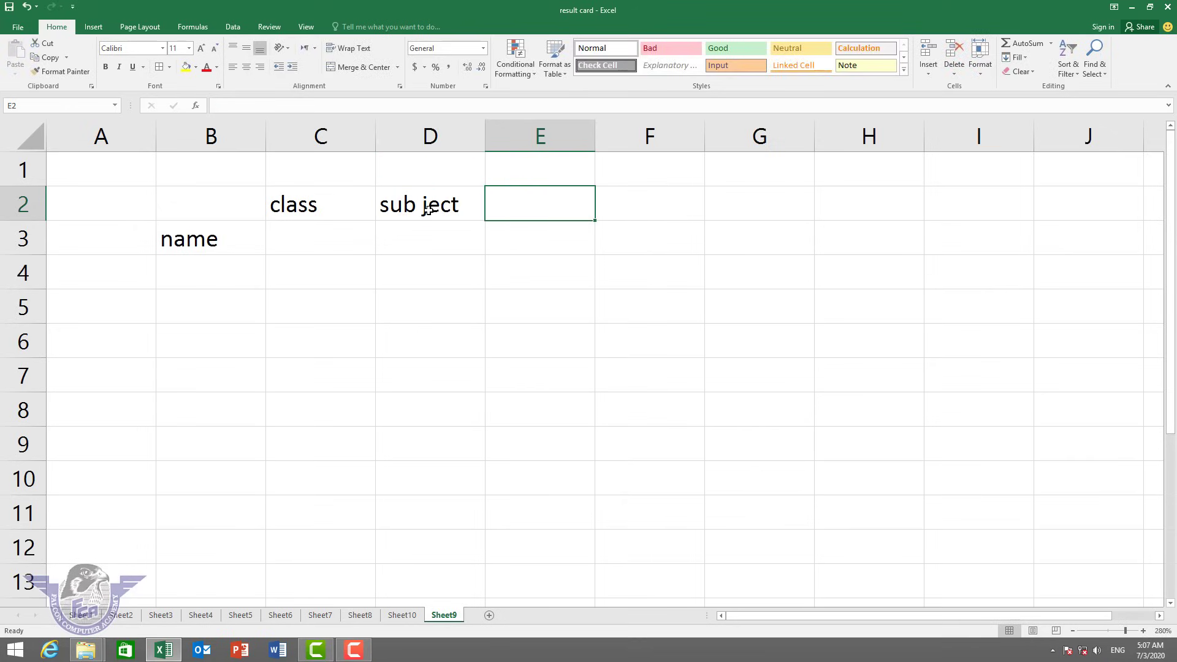
{"action": "left_click", "coordinate": [428, 210]}
{"action": "type", "text": "subject"}
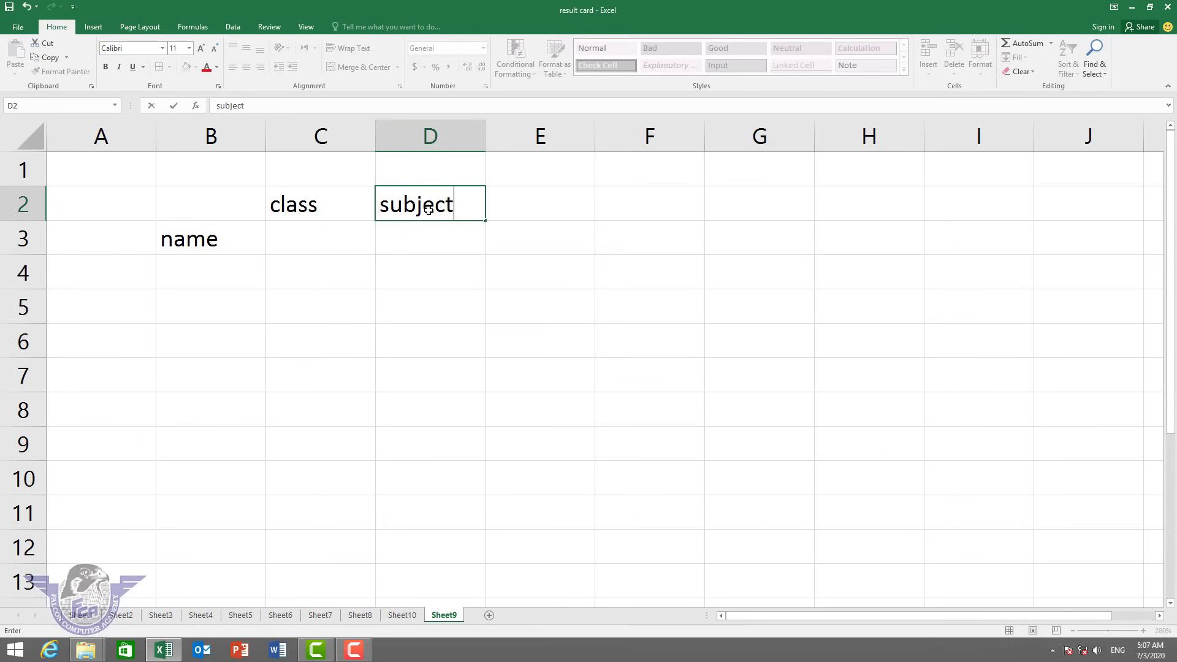
{"action": "key", "text": "Tab"}
{"action": "type", "text": "marks"}
{"action": "key", "text": "Tab"}
{"action": "type", "text": "total"}
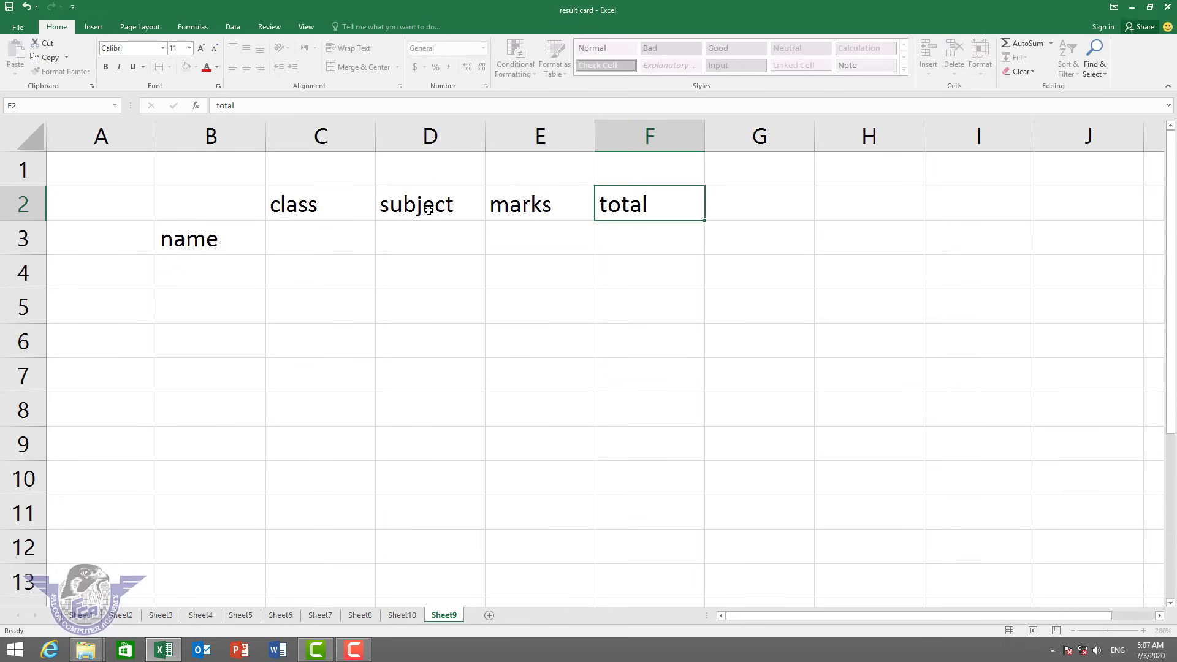
{"action": "key", "text": "Tab"}
Delete the class cell C2, shifting cells left.
{"action": "left_click", "coordinate": [317, 204]}
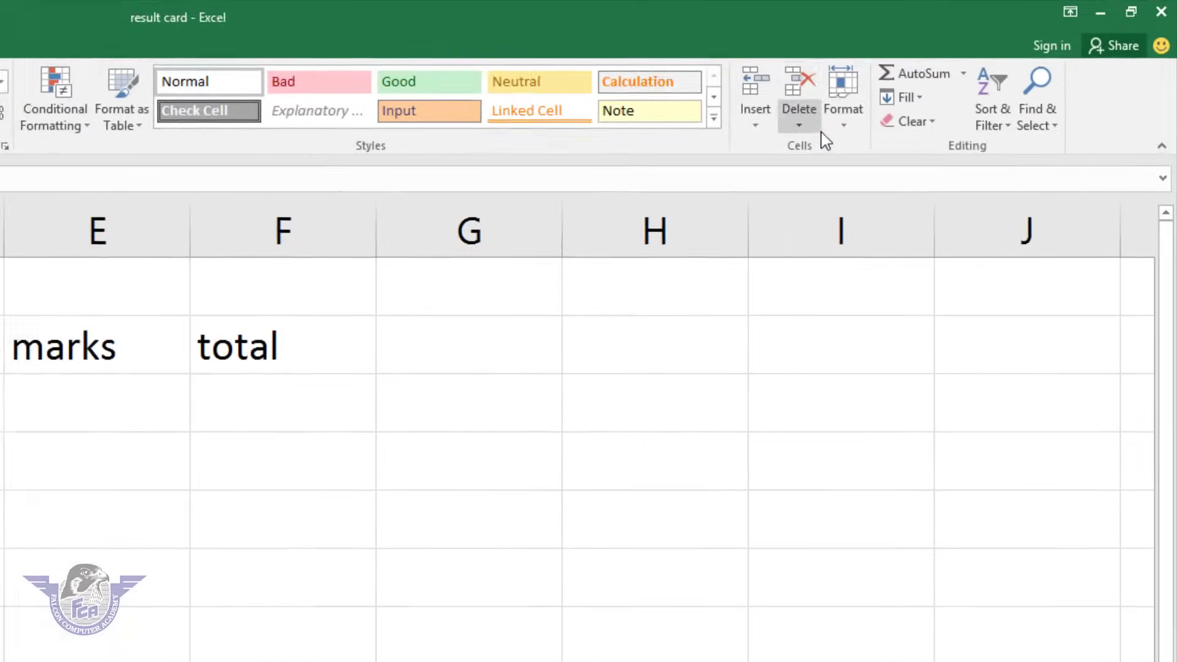
{"action": "left_click", "coordinate": [953, 72]}
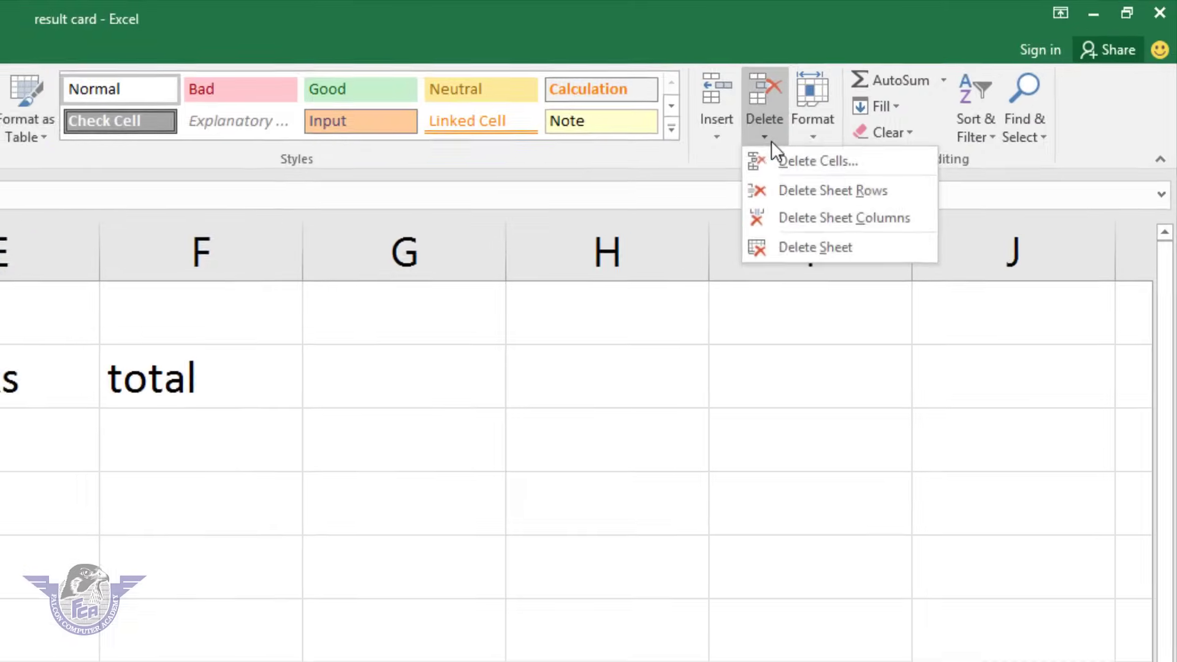
{"action": "left_click", "coordinate": [901, 111]}
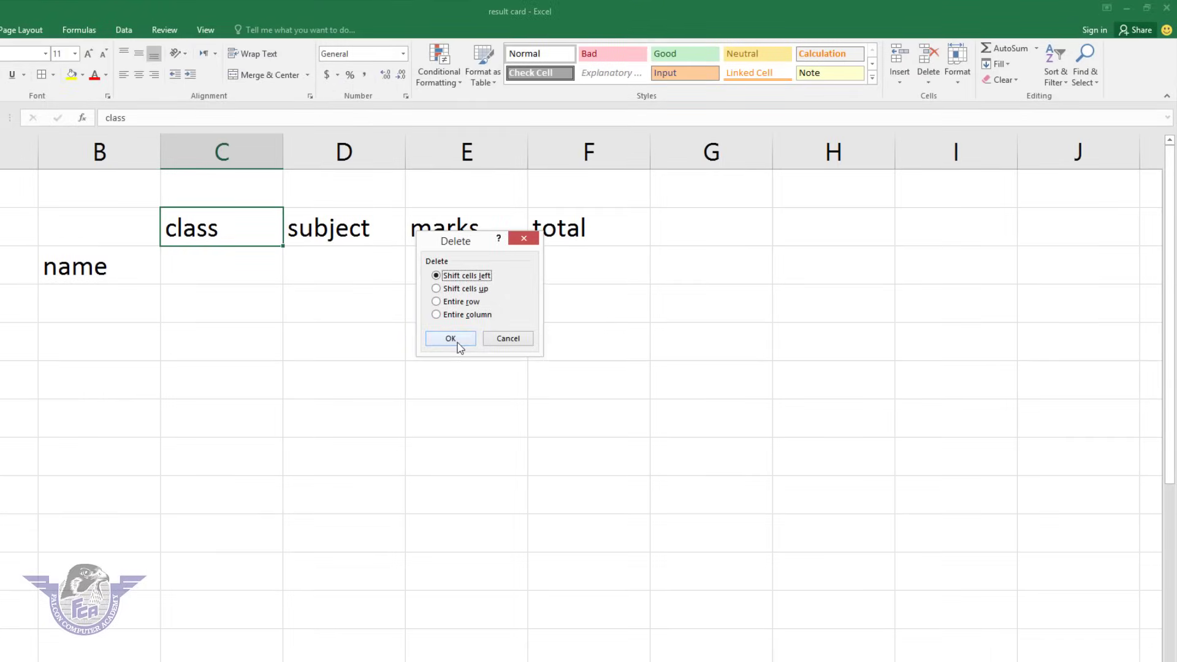
{"action": "left_click", "coordinate": [457, 338]}
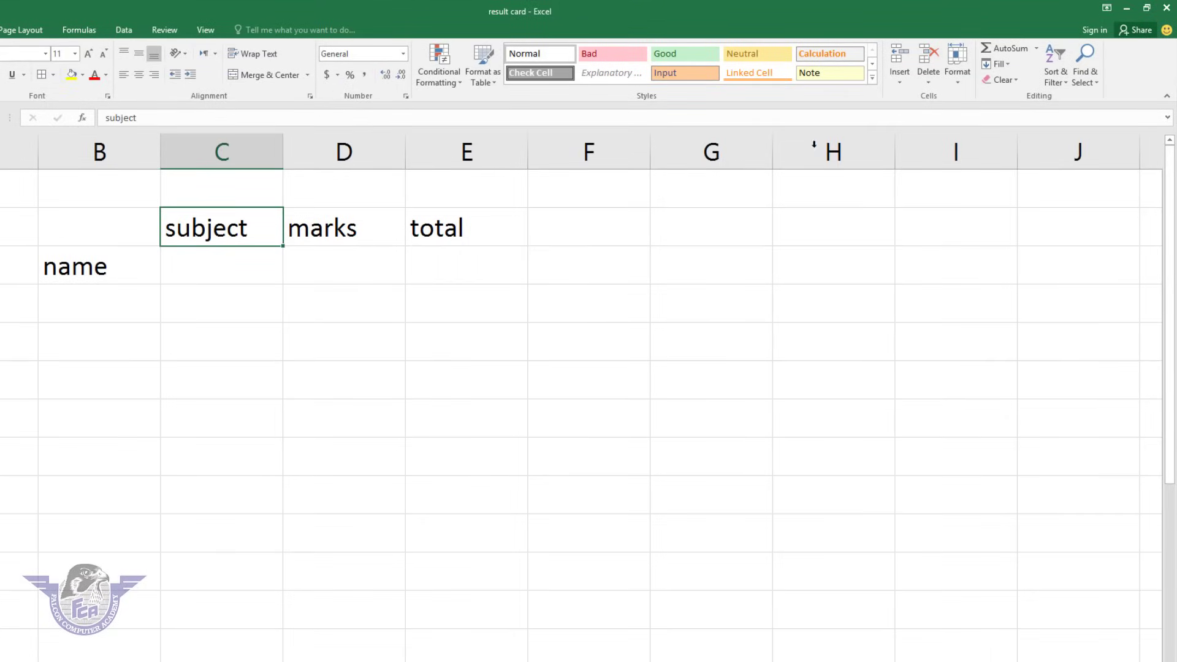
Delete the entire row with subject, marks and total, then select the cell above name.
{"action": "left_click", "coordinate": [928, 76]}
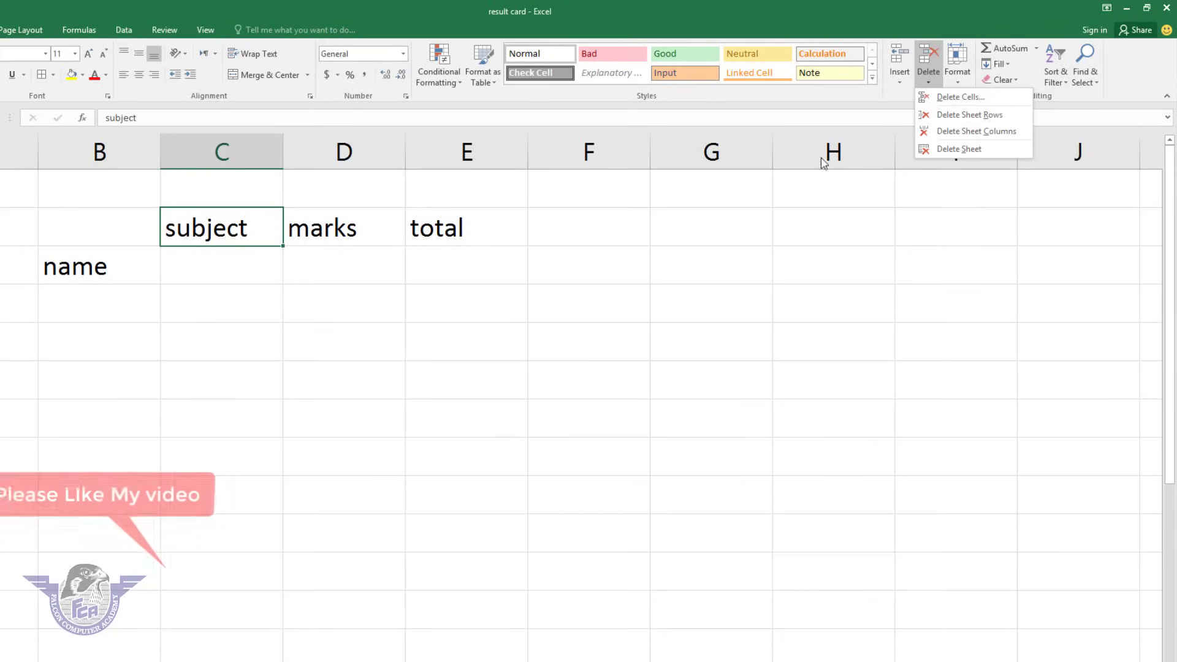
{"action": "left_click", "coordinate": [965, 119]}
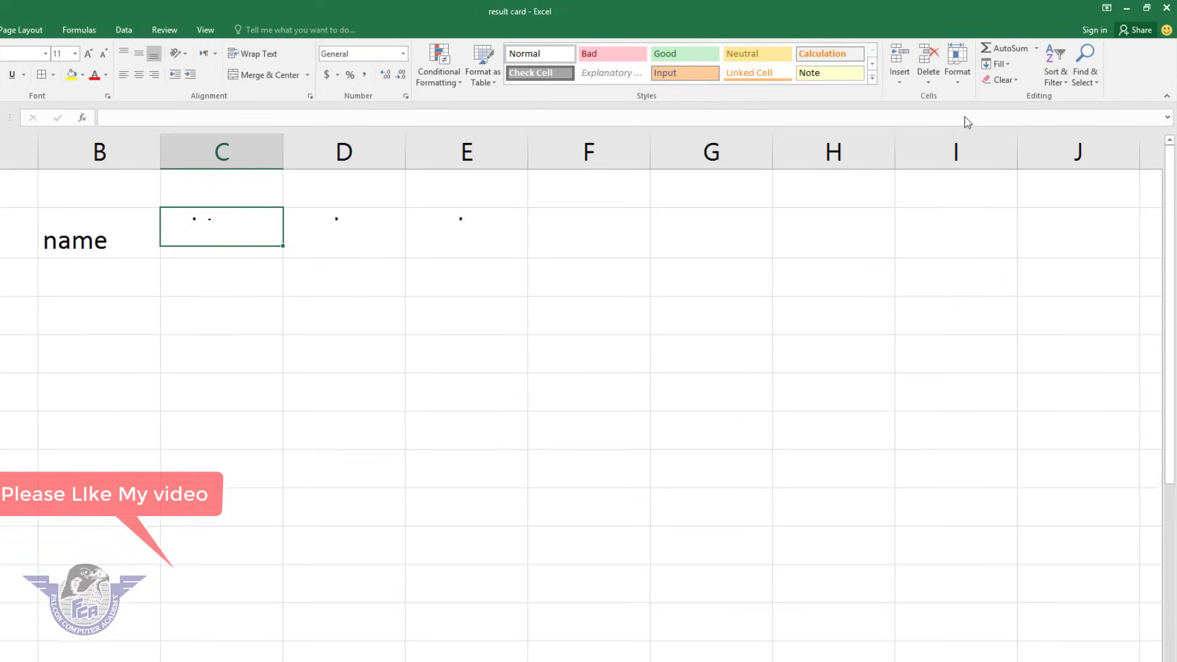
{"action": "left_click", "coordinate": [928, 80]}
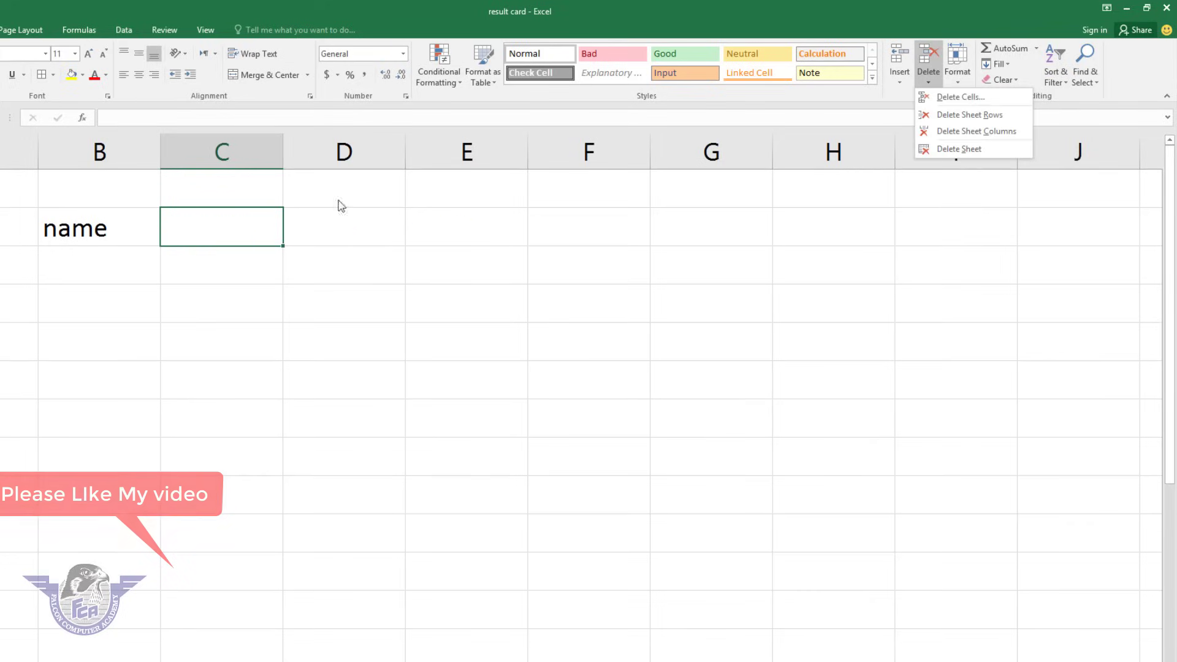
{"action": "left_click", "coordinate": [119, 186]}
{"action": "left_click", "coordinate": [121, 187]}
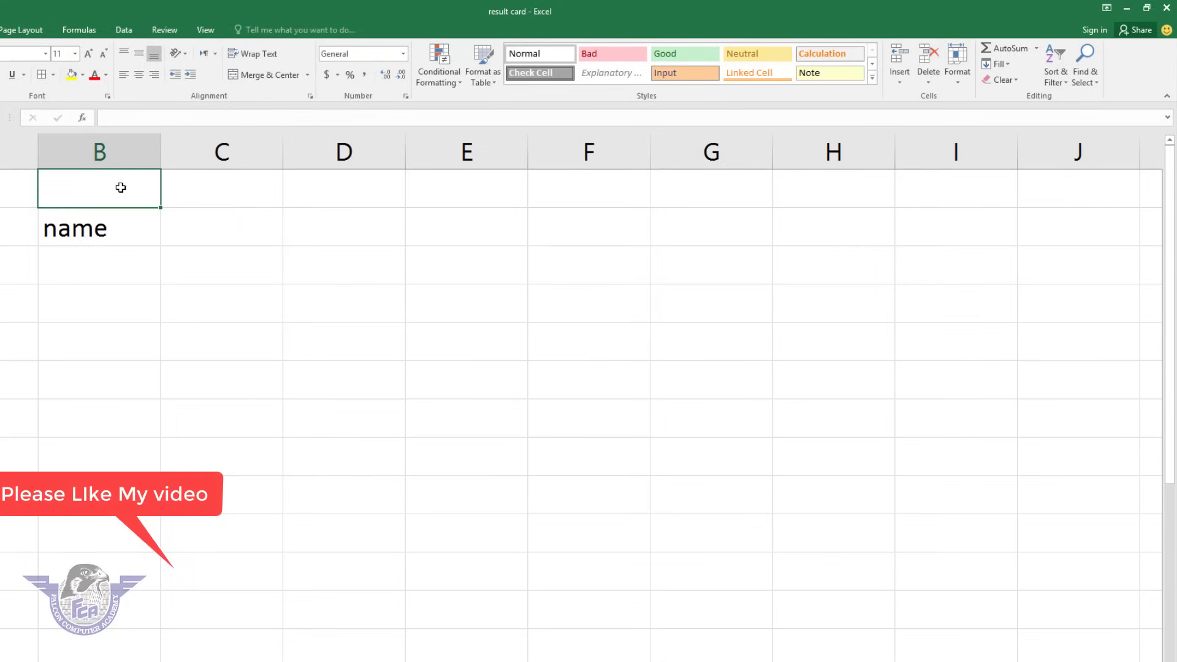
Enter falcon above name and Zahid, Munir, Gopal below it in column B.
{"action": "type", "text": "falco"}
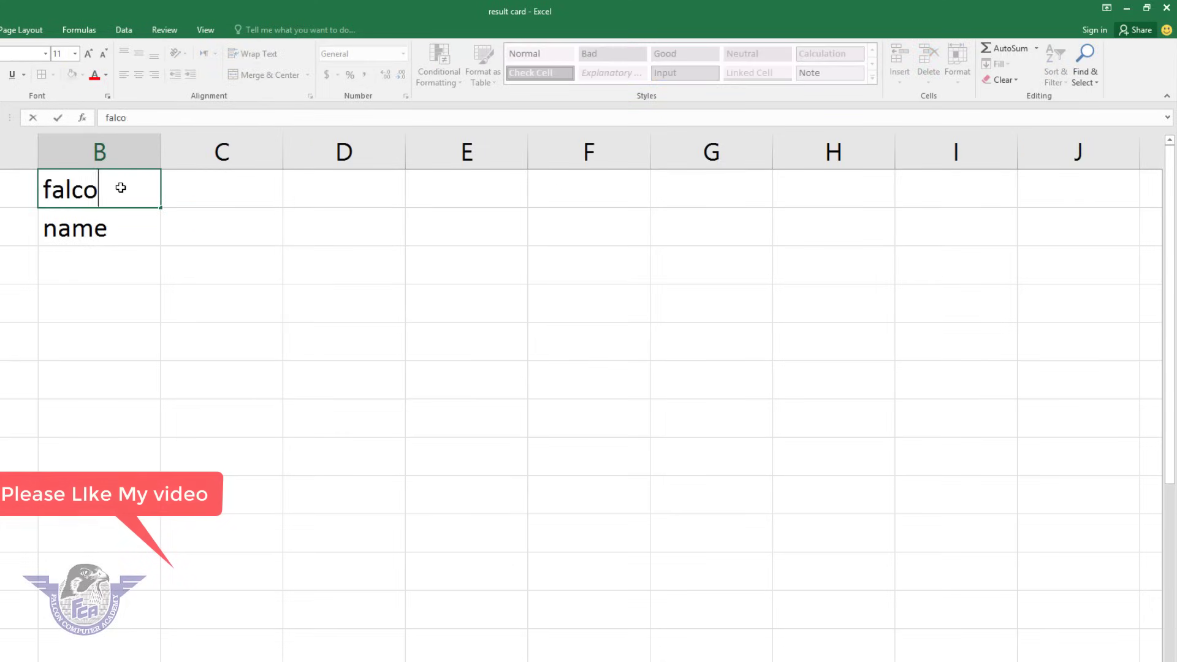
{"action": "type", "text": "n"}
{"action": "key", "text": "Return"}
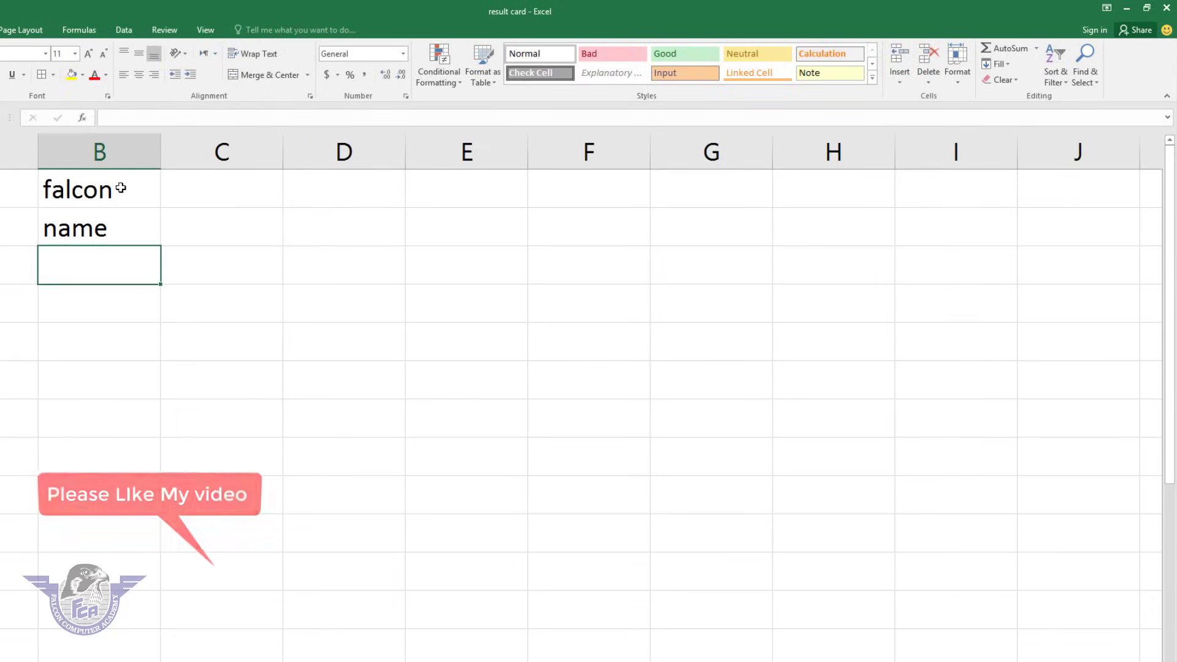
{"action": "type", "text": "Zahid"}
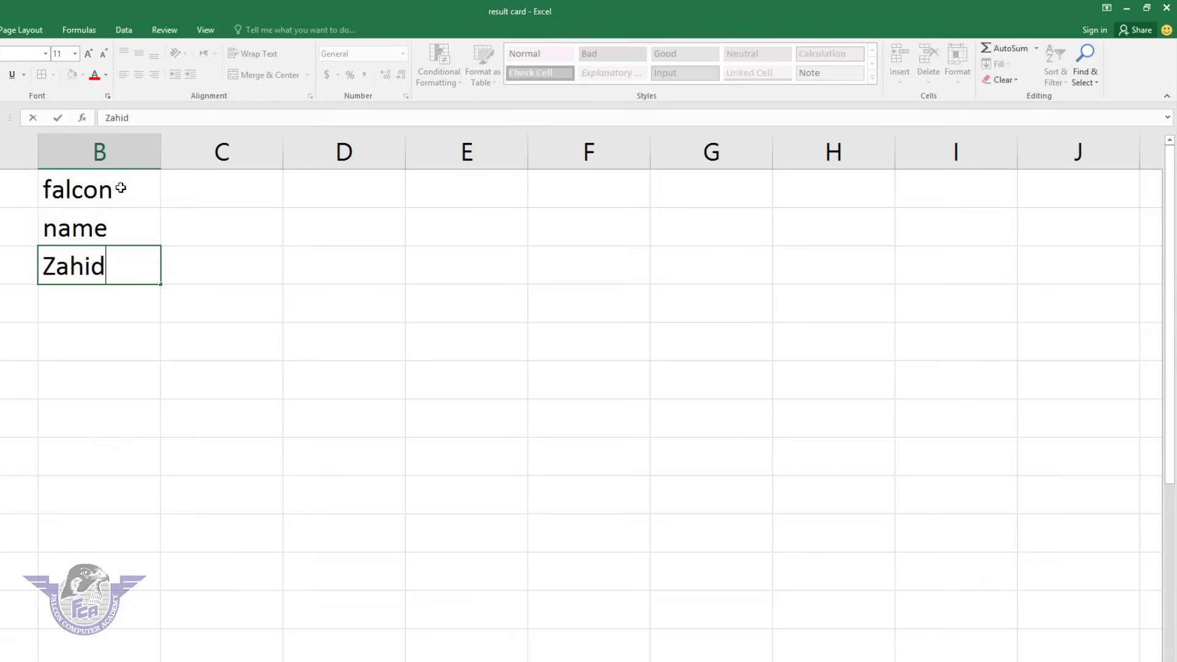
{"action": "key", "text": "Return"}
{"action": "type", "text": "Mu"}
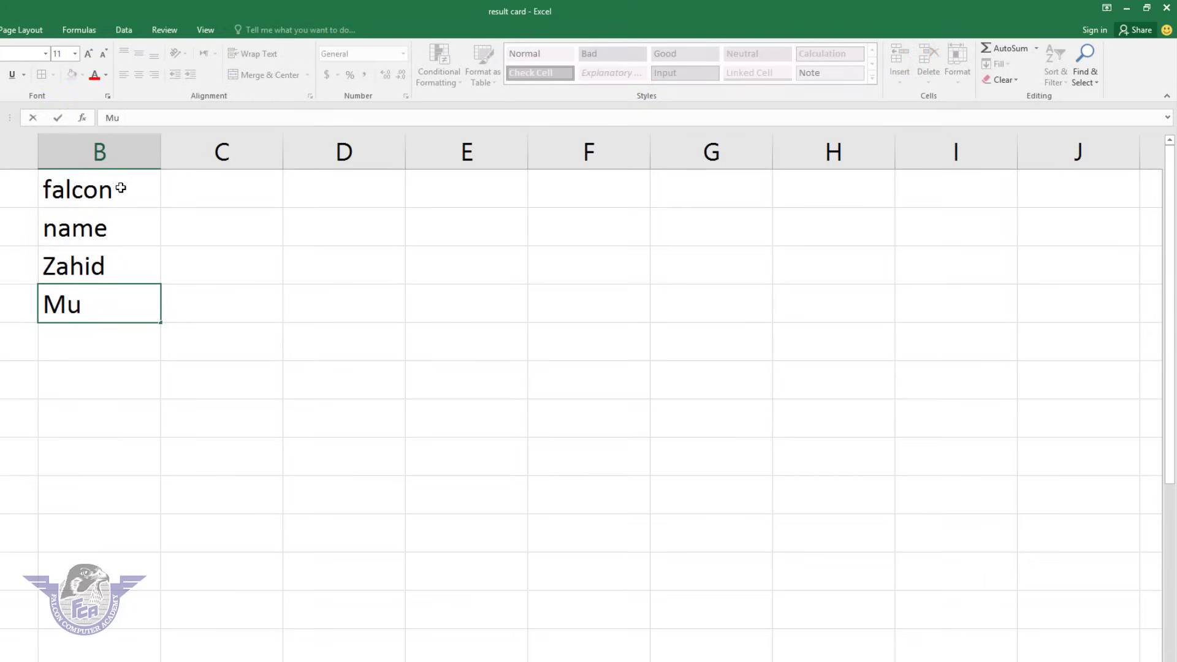
{"action": "key", "text": "BackSpace"}
{"action": "type", "text": "unir"}
{"action": "key", "text": "Return"}
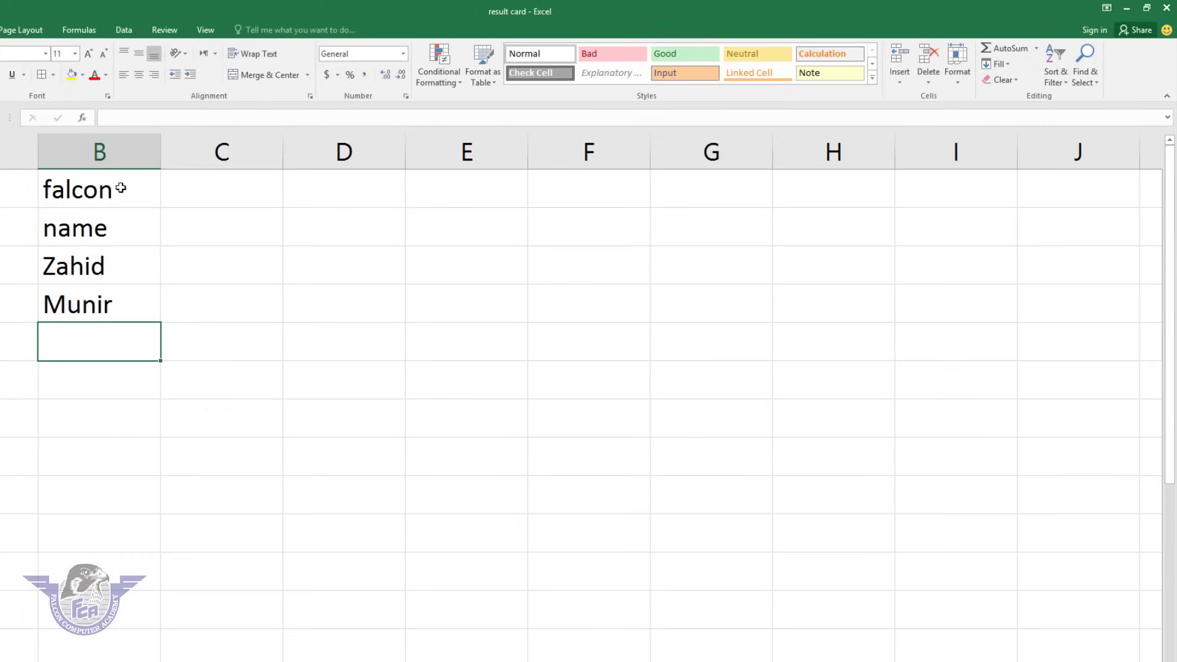
{"action": "type", "text": "Gopal"}
{"action": "key", "text": "Return"}
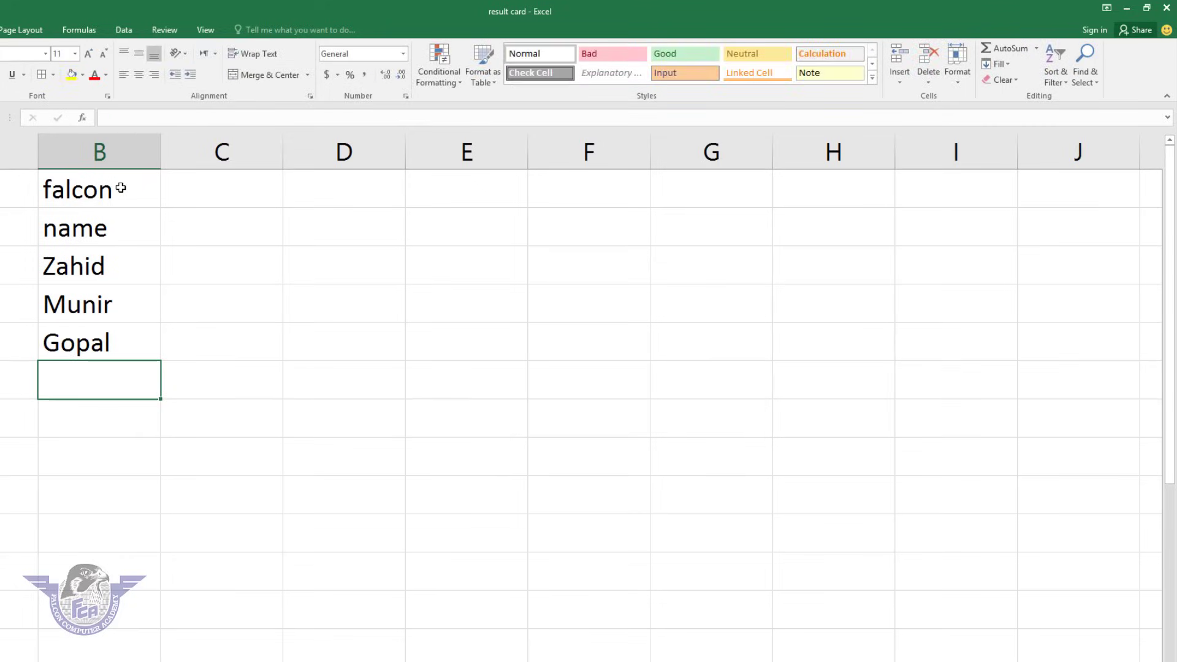
{"action": "type", "text": "r"}
Delete the whole column B holding the names.
{"action": "left_click", "coordinate": [146, 219]}
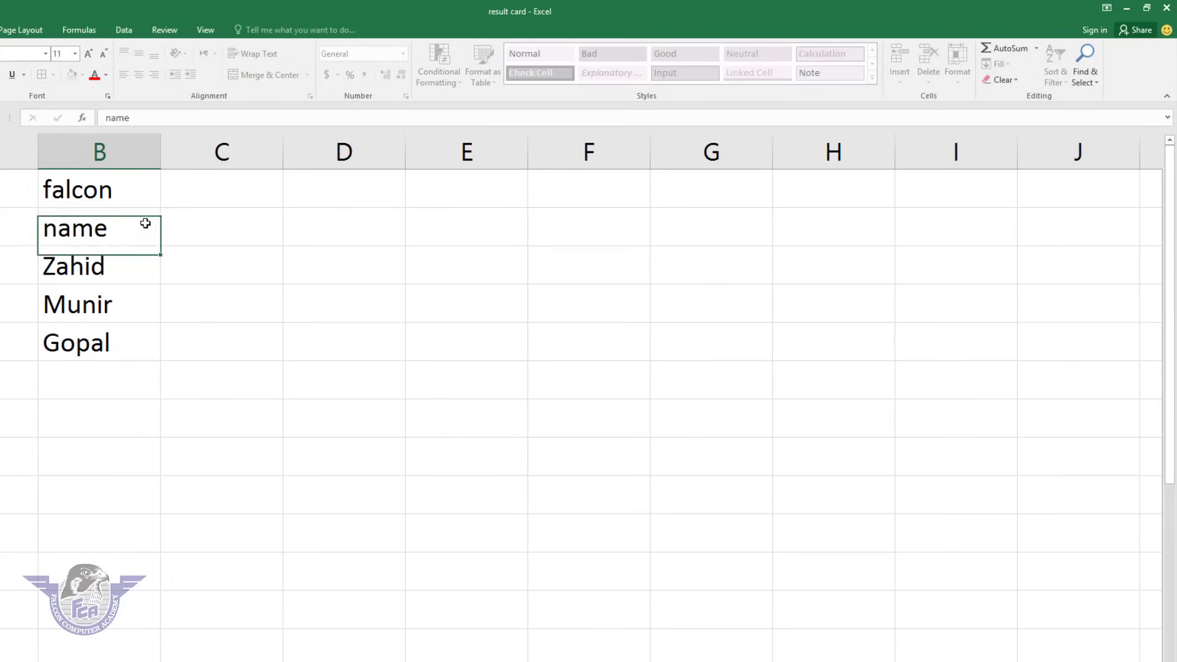
{"action": "left_click", "coordinate": [927, 76]}
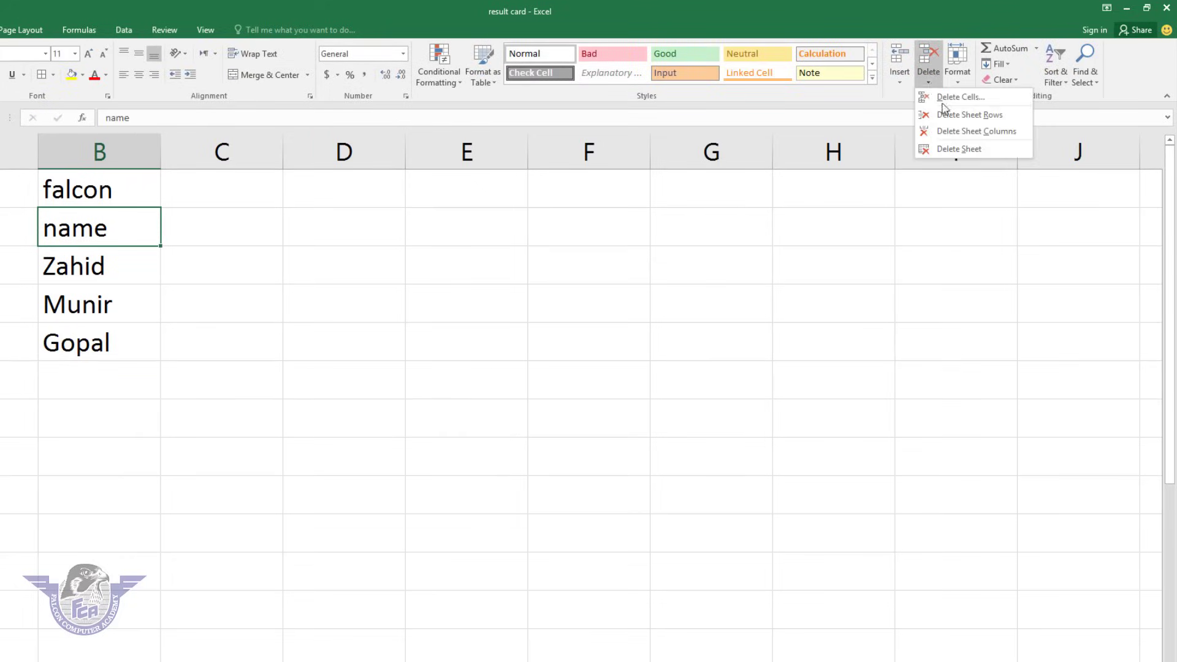
{"action": "left_click", "coordinate": [971, 132]}
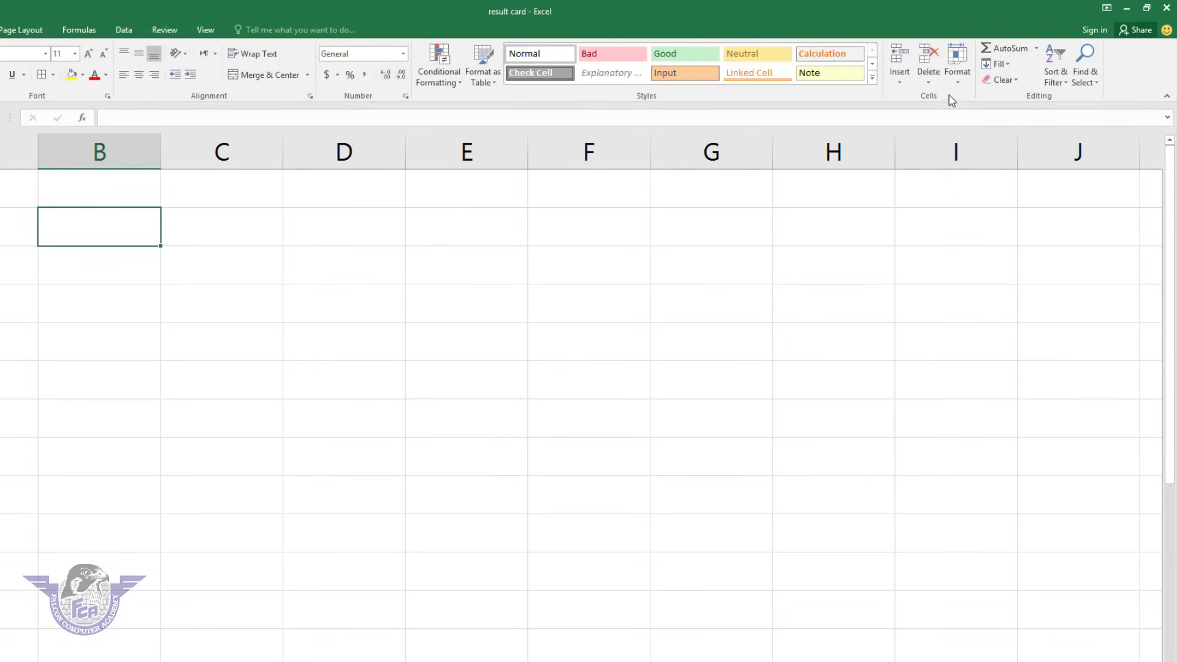
Delete Sheet9 from the workbook, confirming the permanent deletion.
{"action": "left_click", "coordinate": [929, 82]}
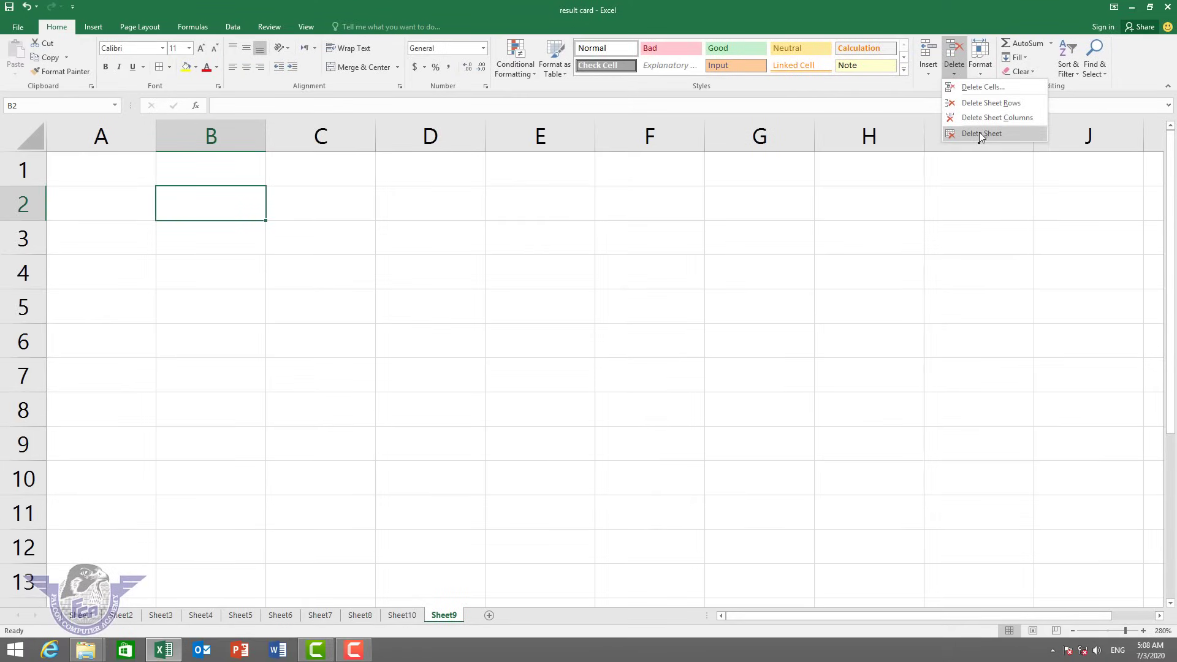
{"action": "left_click", "coordinate": [979, 134]}
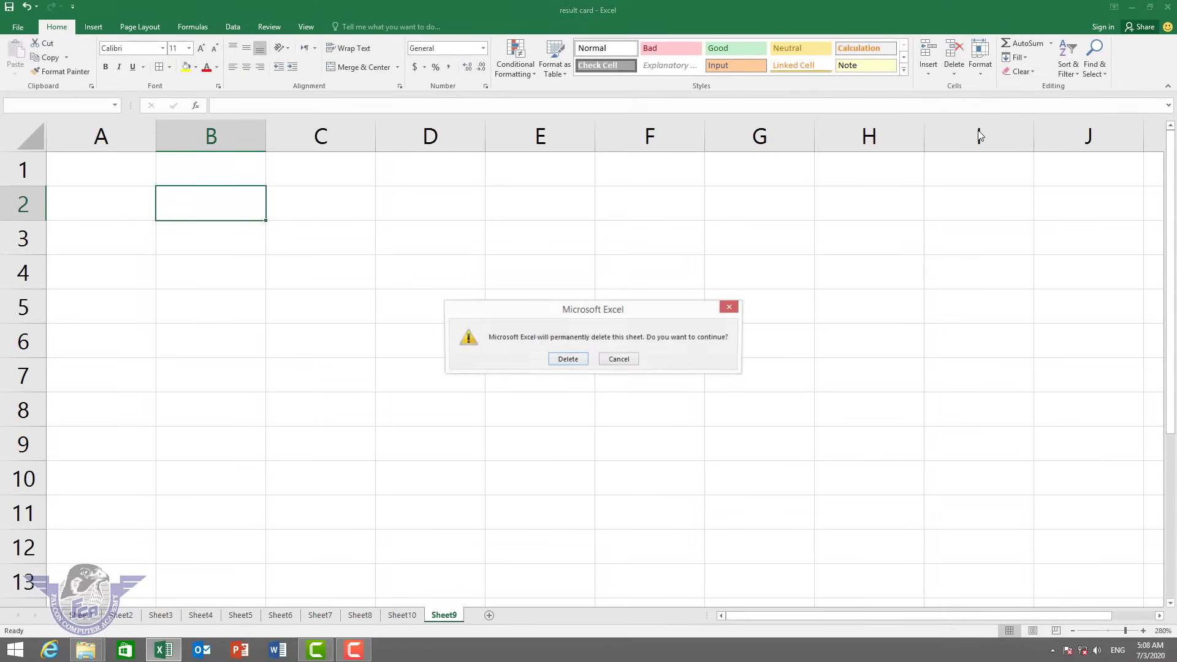
{"action": "left_click", "coordinate": [568, 360]}
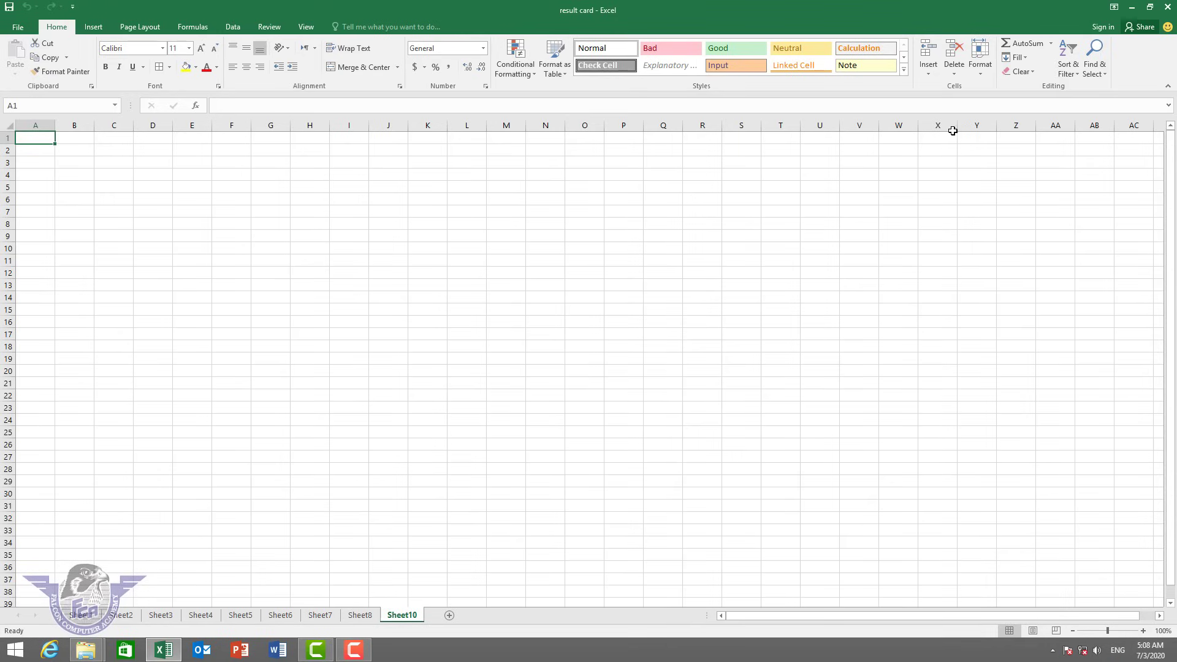
Zoom the empty Sheet10 to 280% and select cells A1 through A4.
{"action": "left_click", "coordinate": [954, 72]}
{"action": "left_click", "coordinate": [980, 74]}
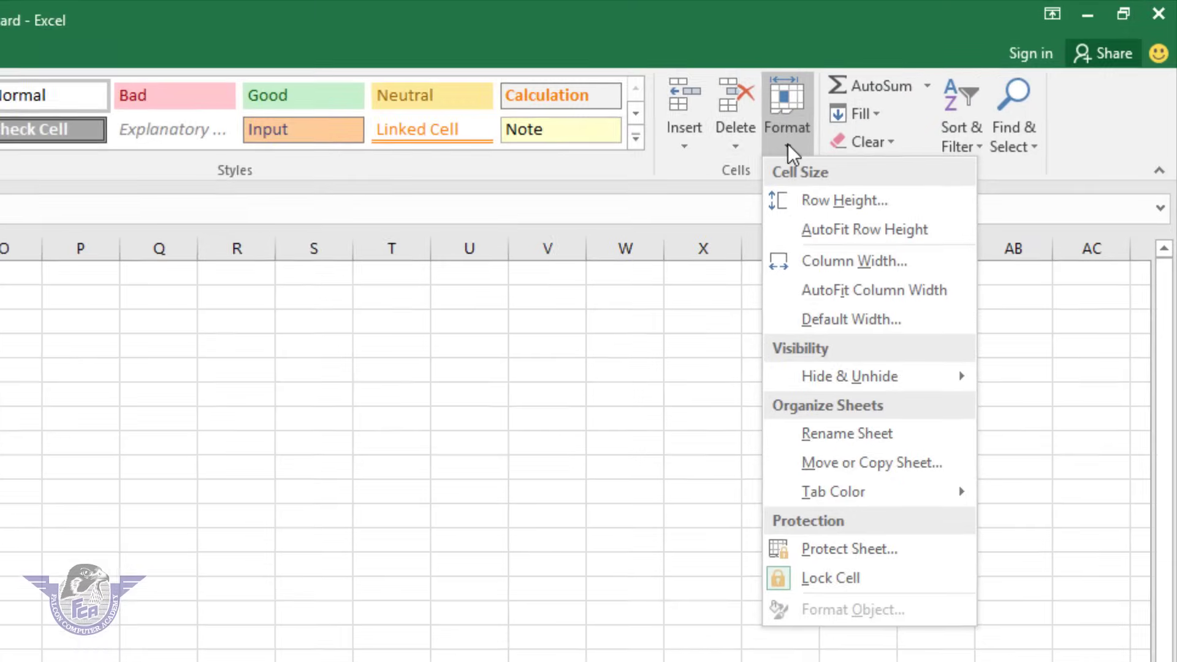
{"action": "left_click", "coordinate": [250, 269]}
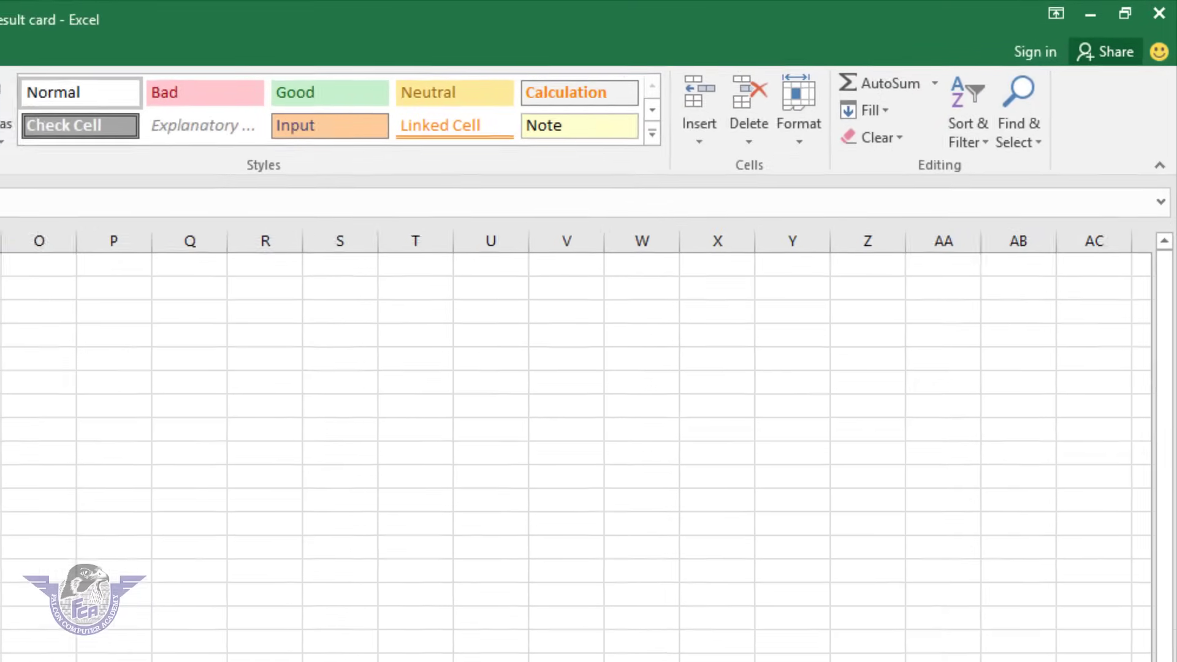
{"action": "scroll", "coordinate": [250, 269], "scroll_direction": "up", "scroll_amount": 9}
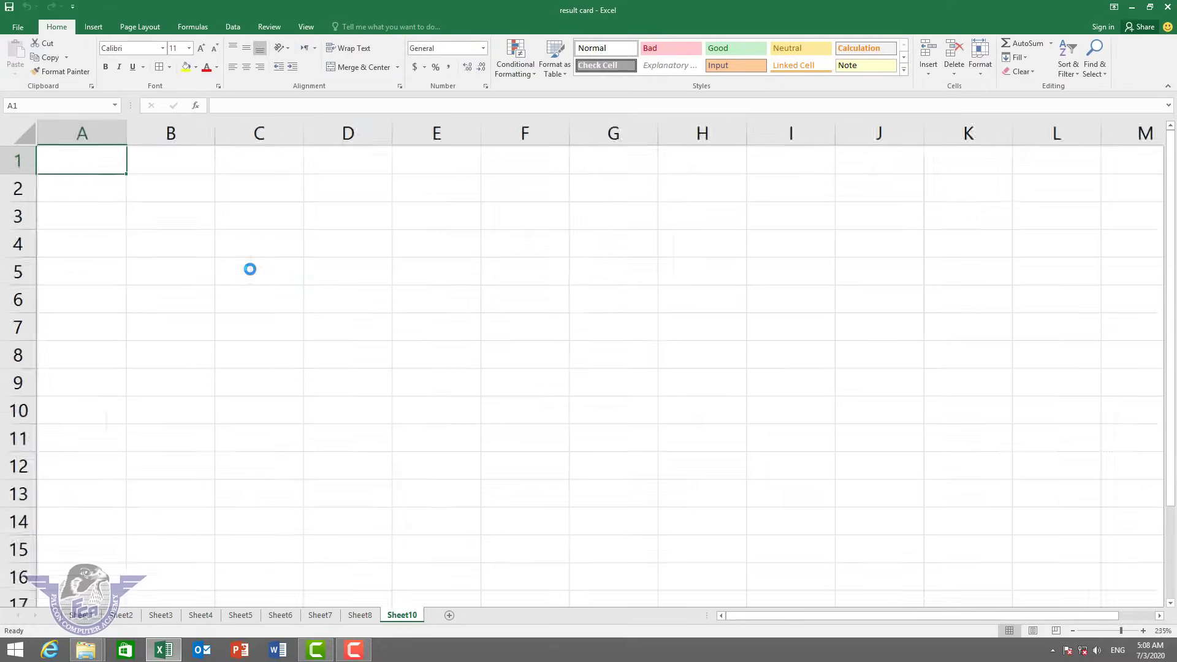
{"action": "scroll", "coordinate": [451, 170], "scroll_direction": "up", "scroll_amount": 3}
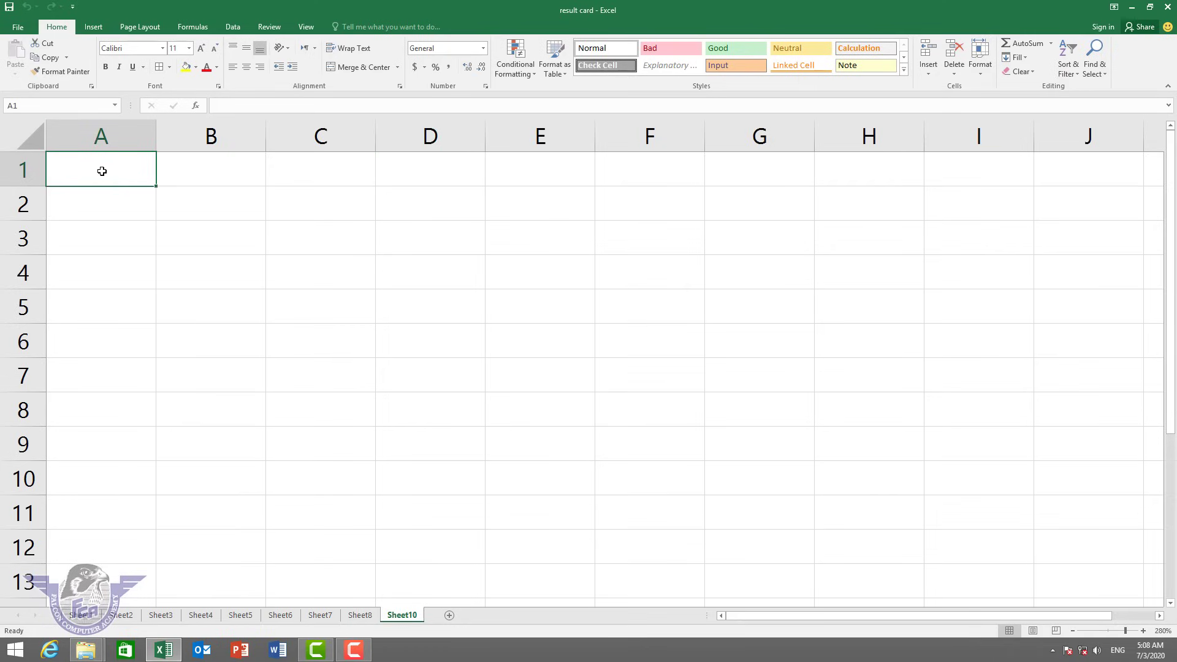
{"action": "left_click_drag", "start_coordinate": [98, 168], "coordinate": [674, 147]}
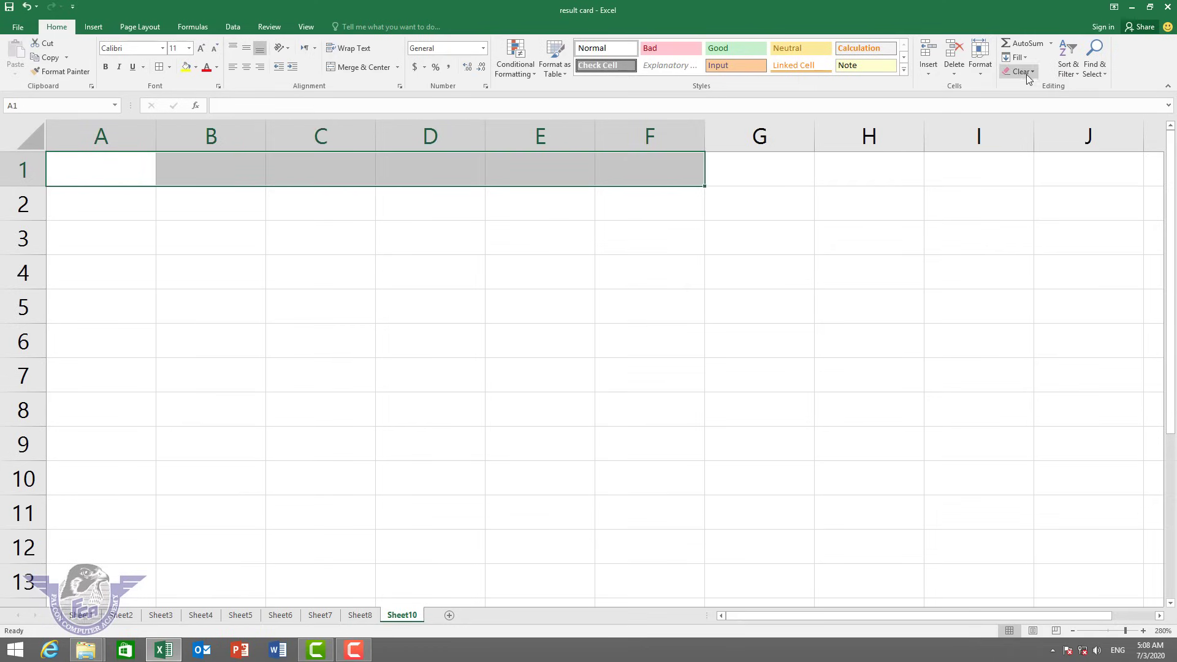
{"action": "left_click", "coordinate": [980, 73]}
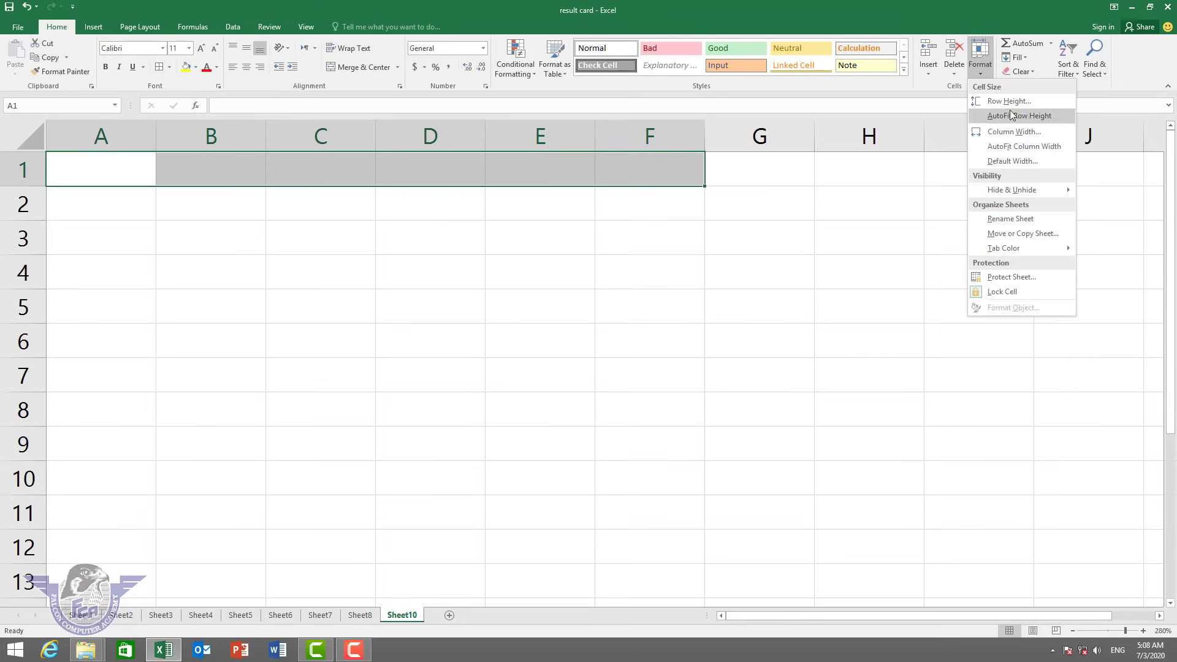
{"action": "left_click", "coordinate": [214, 243]}
{"action": "left_click", "coordinate": [119, 171]}
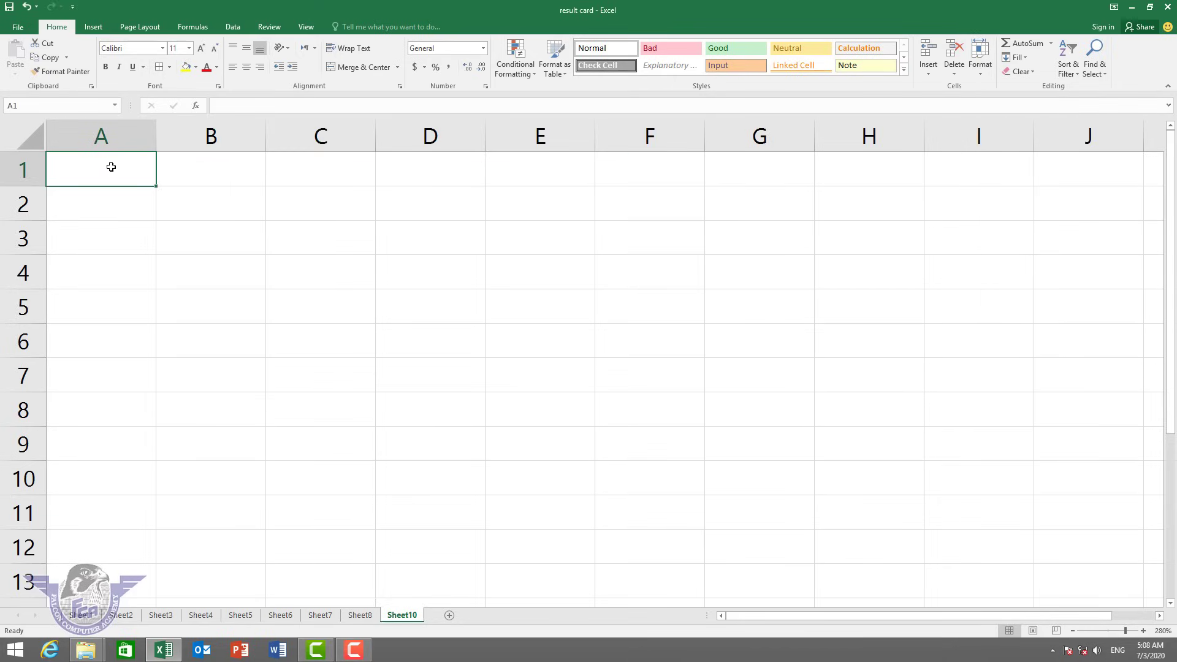
{"action": "left_click_drag", "start_coordinate": [110, 163], "coordinate": [171, 303]}
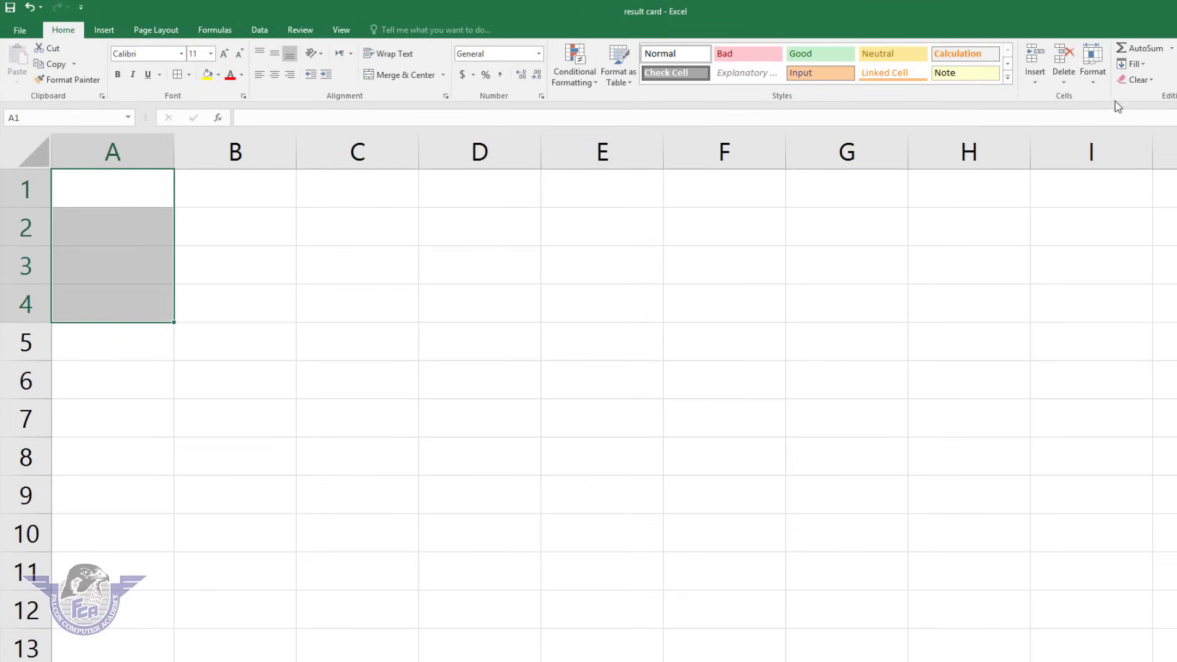
{"action": "left_click", "coordinate": [1092, 83]}
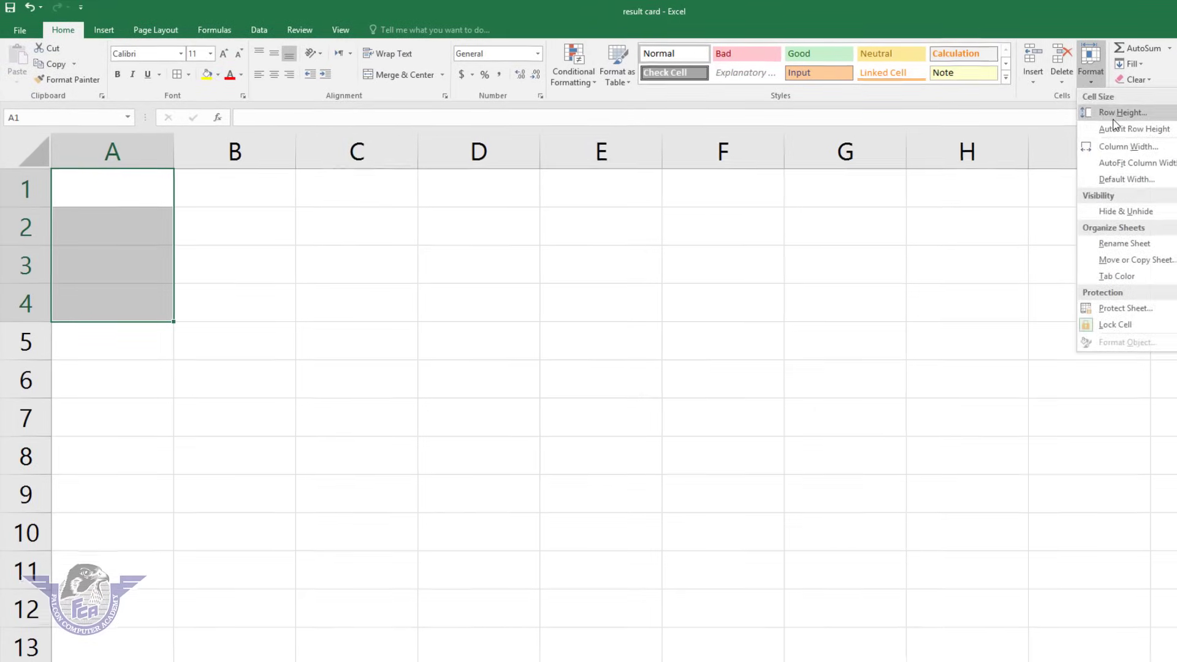
{"action": "left_click", "coordinate": [1073, 114]}
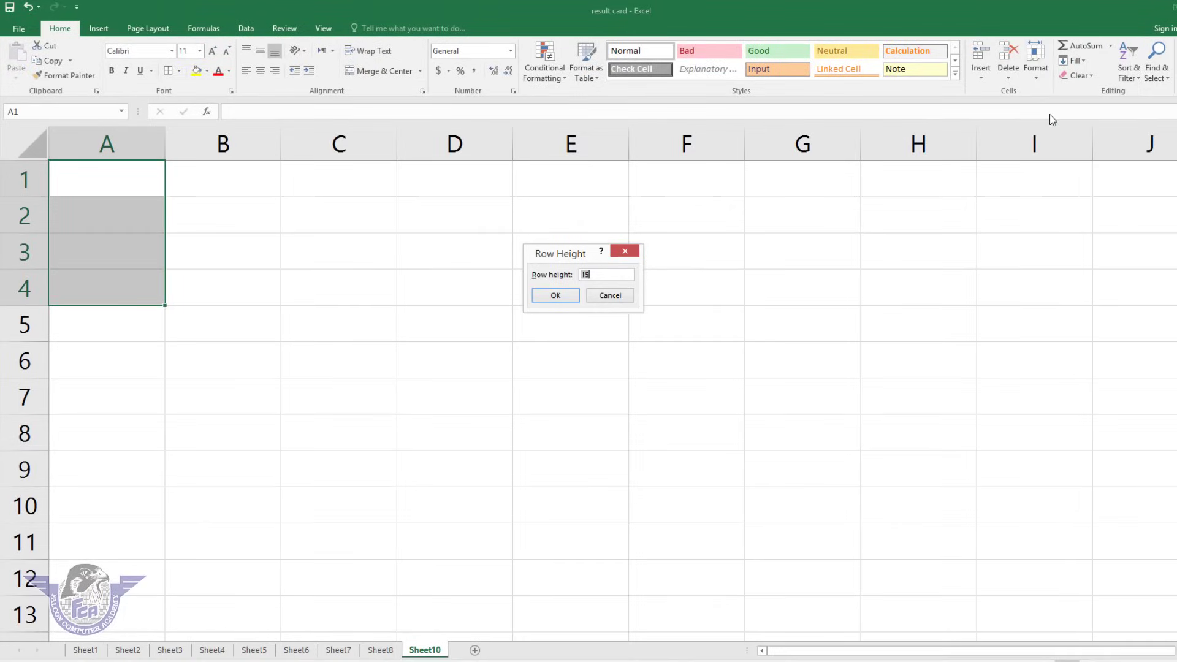
{"action": "key", "text": "Return"}
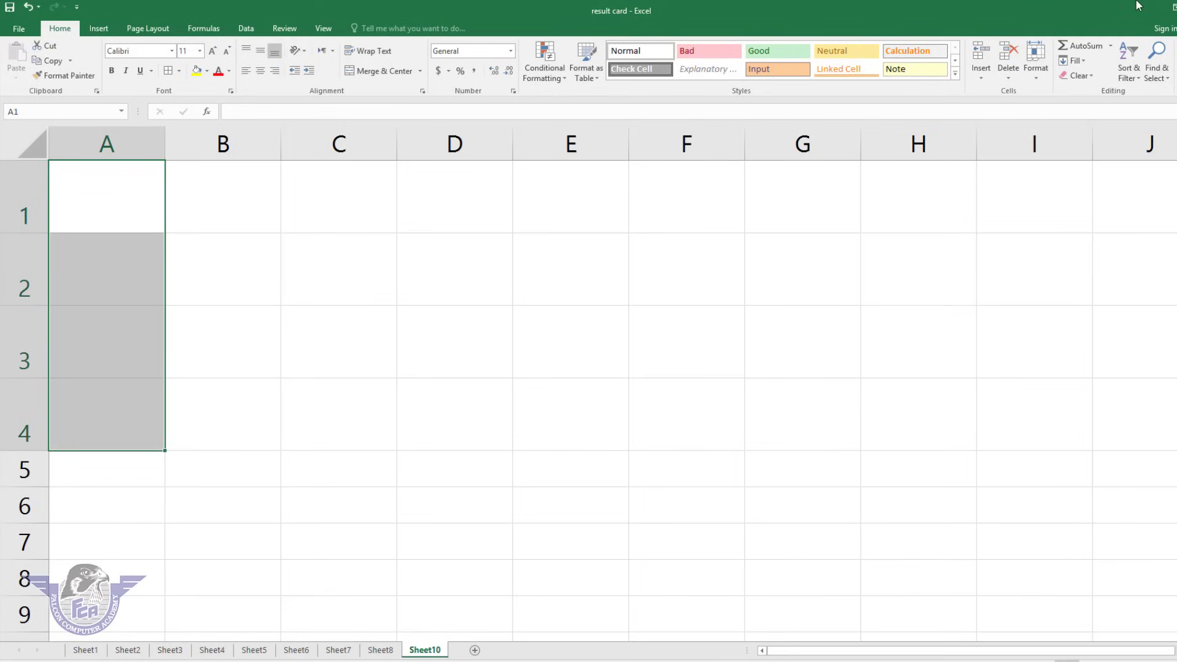
{"action": "left_click", "coordinate": [1036, 76]}
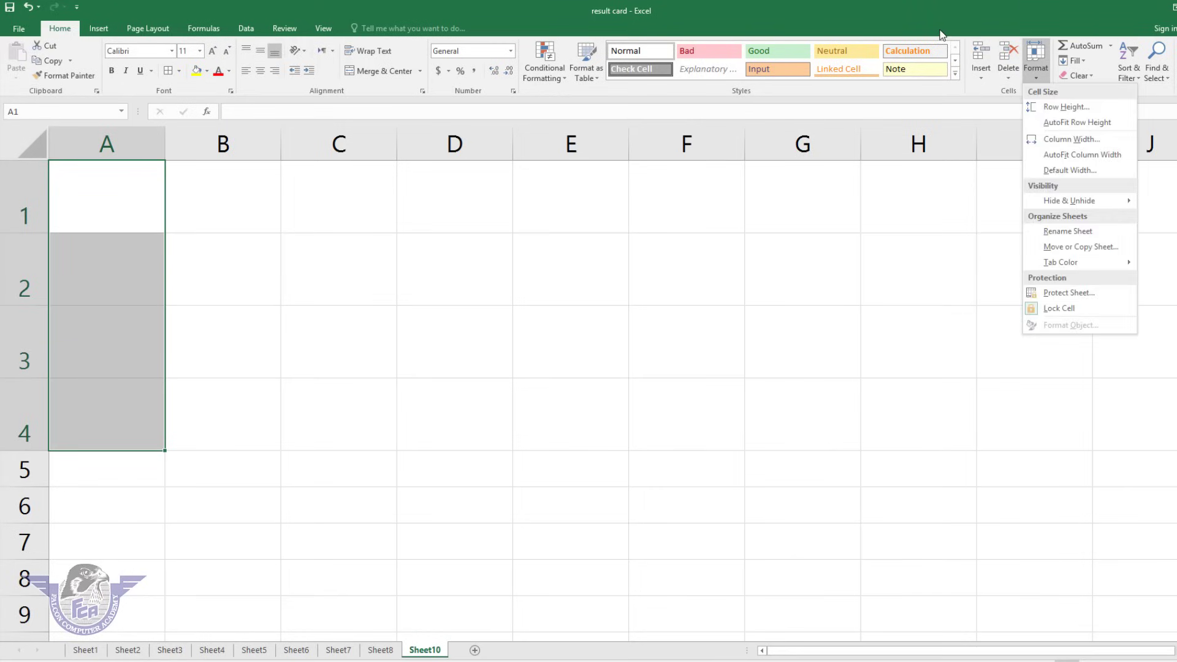
{"action": "left_click", "coordinate": [1090, 122]}
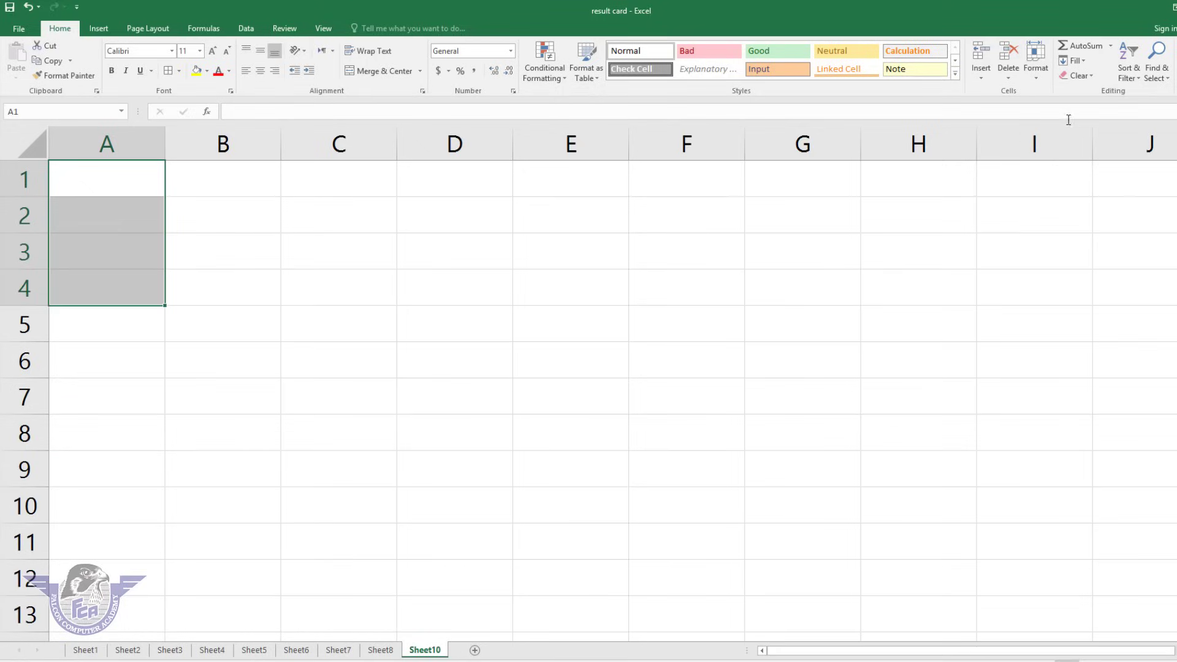
{"action": "left_click", "coordinate": [1036, 73]}
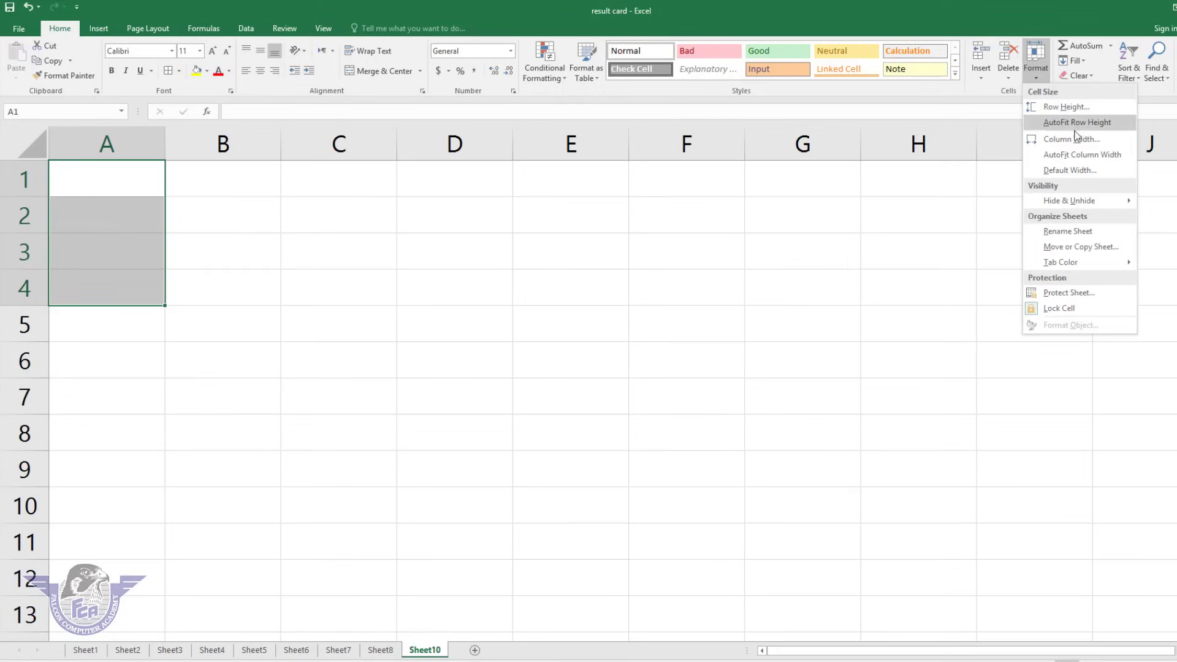
{"action": "left_click", "coordinate": [215, 259]}
{"action": "left_click", "coordinate": [117, 176]}
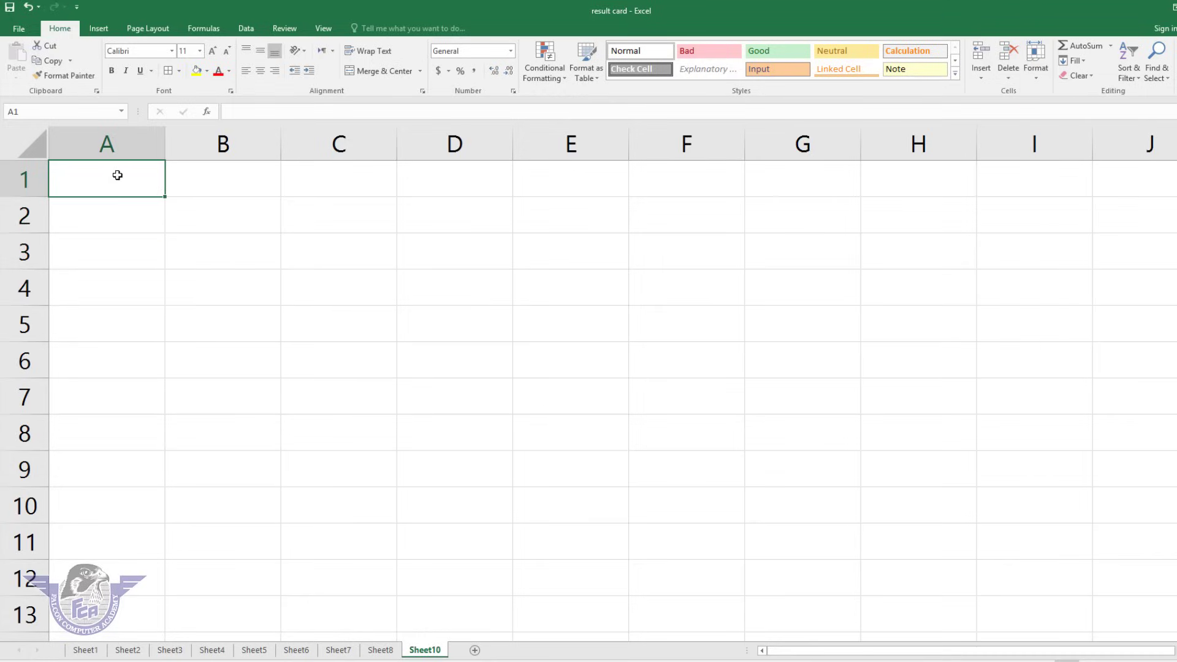
{"action": "left_click_drag", "start_coordinate": [117, 175], "coordinate": [622, 178]}
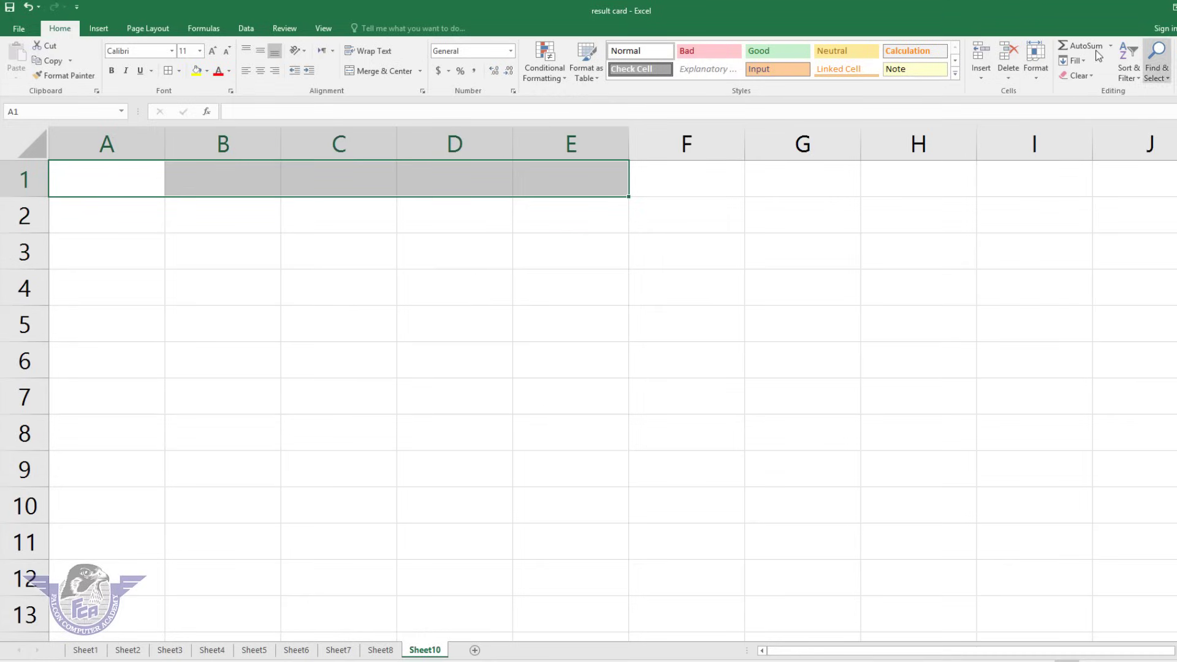
{"action": "left_click", "coordinate": [1035, 64]}
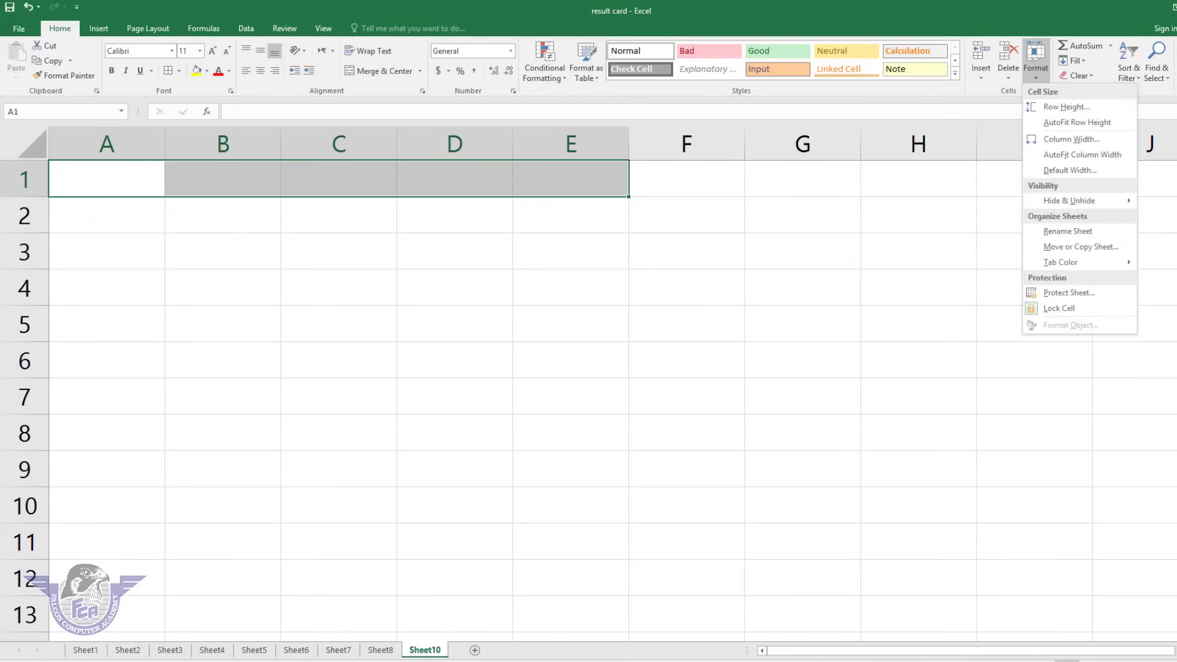
{"action": "left_click", "coordinate": [1085, 140]}
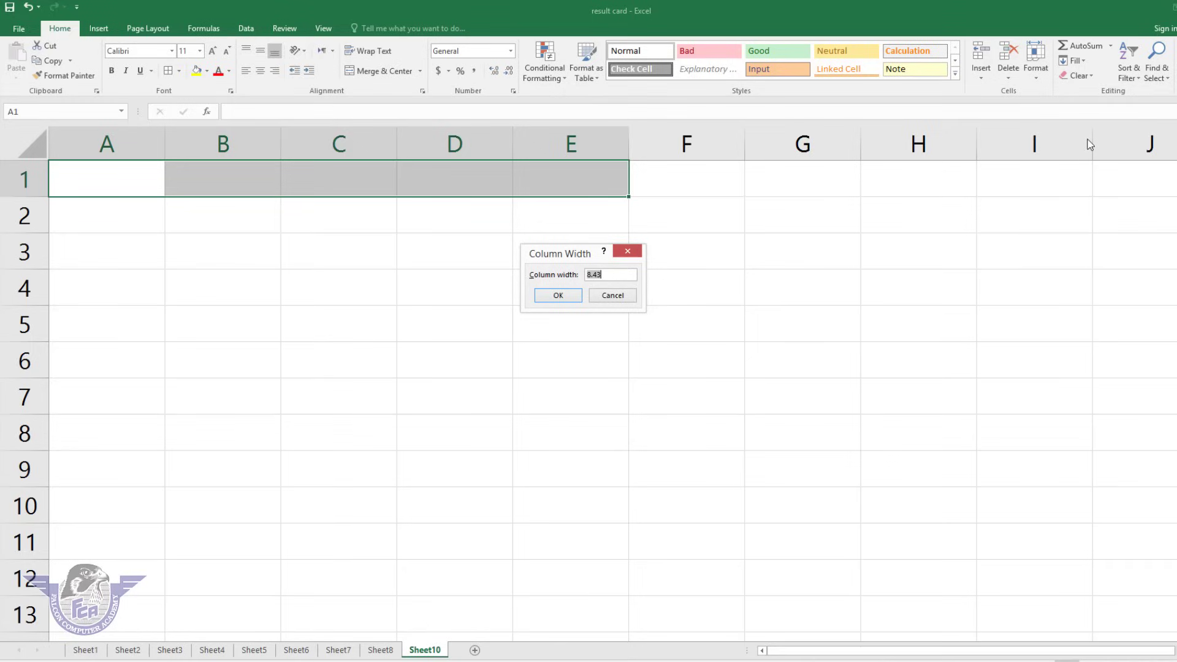
{"action": "type", "text": "15"}
{"action": "key", "text": "Return"}
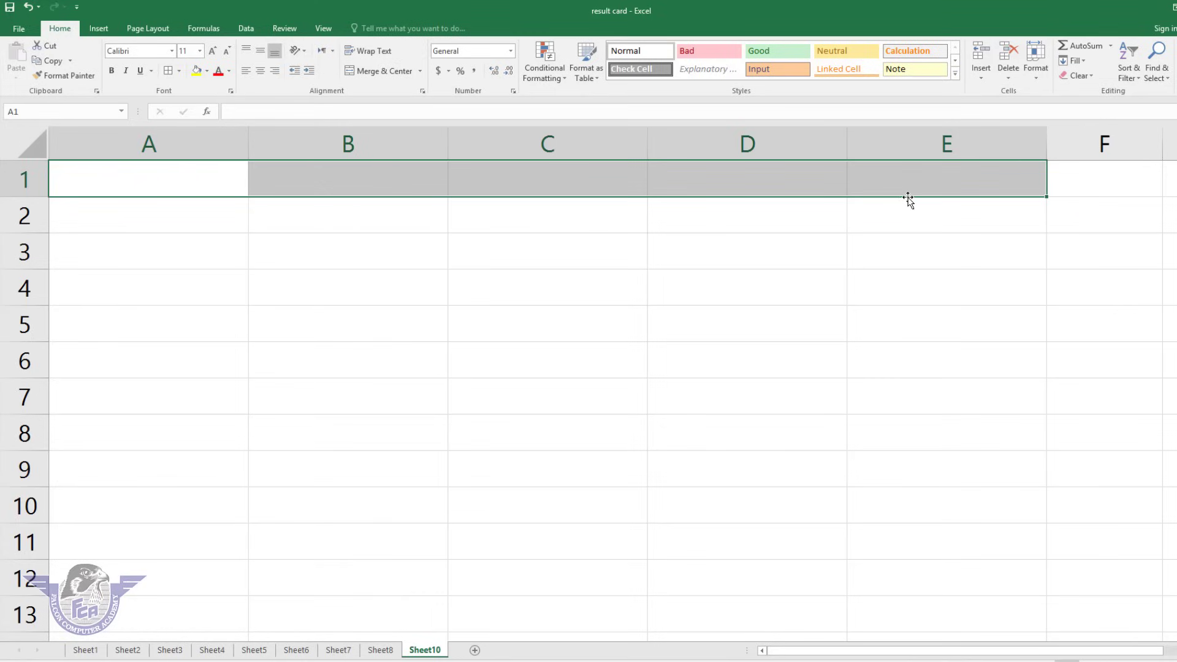
{"action": "left_click", "coordinate": [1036, 69]}
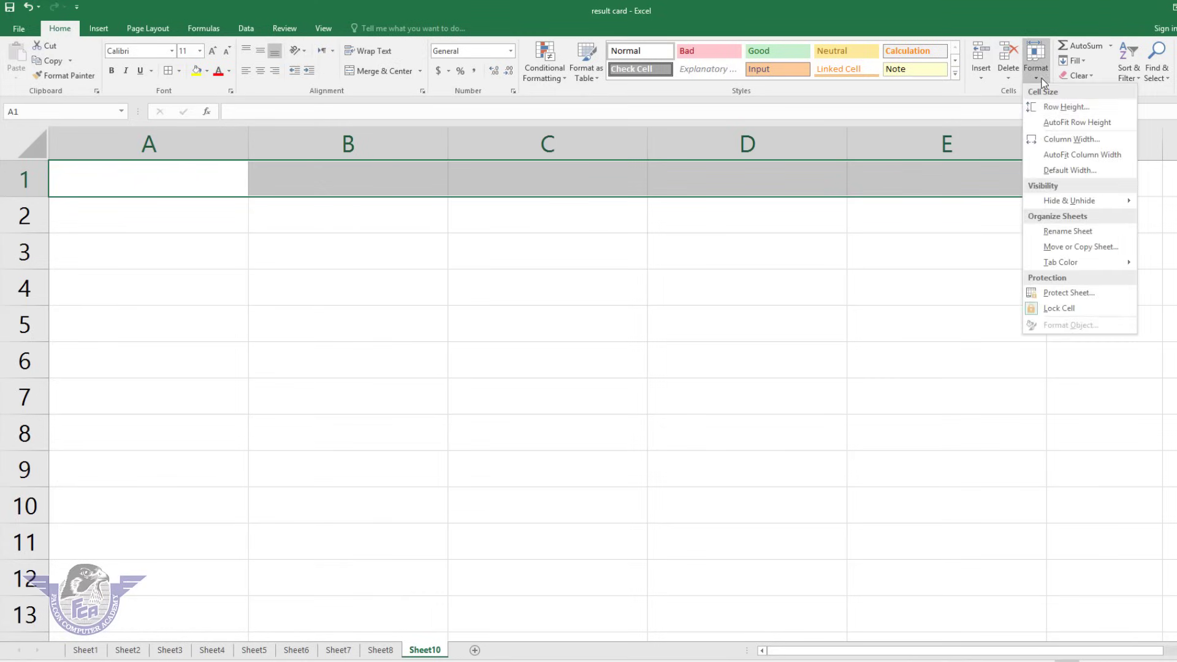
{"action": "left_click", "coordinate": [1089, 169]}
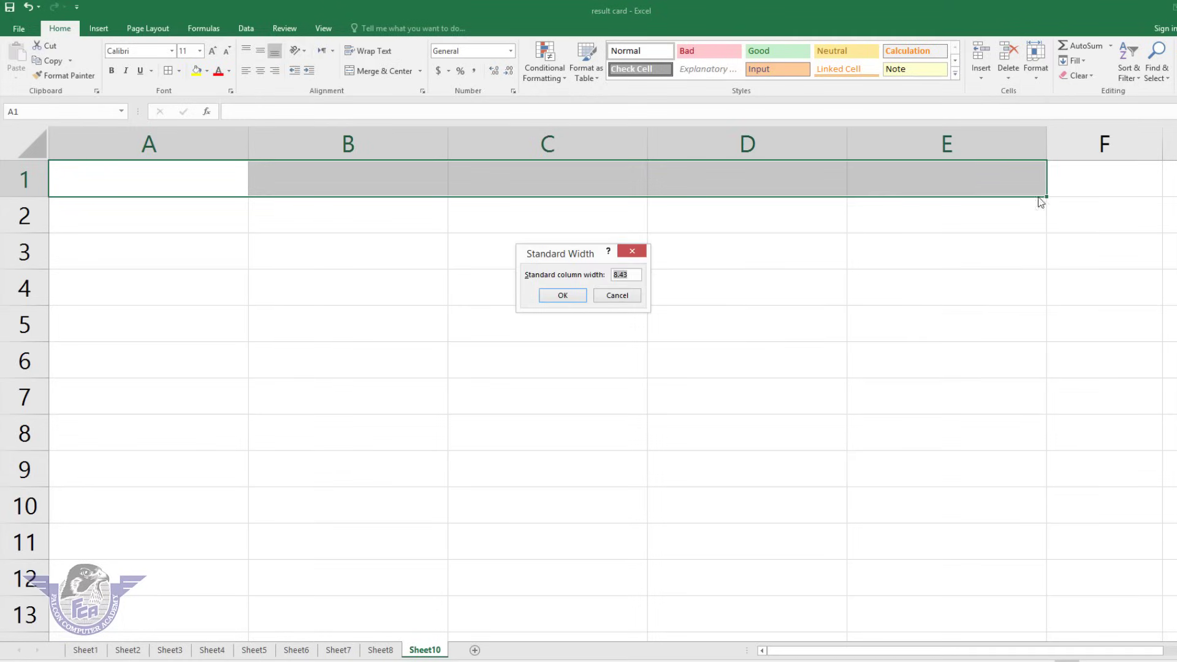
{"action": "left_click", "coordinate": [617, 295]}
{"action": "left_click", "coordinate": [1033, 78]}
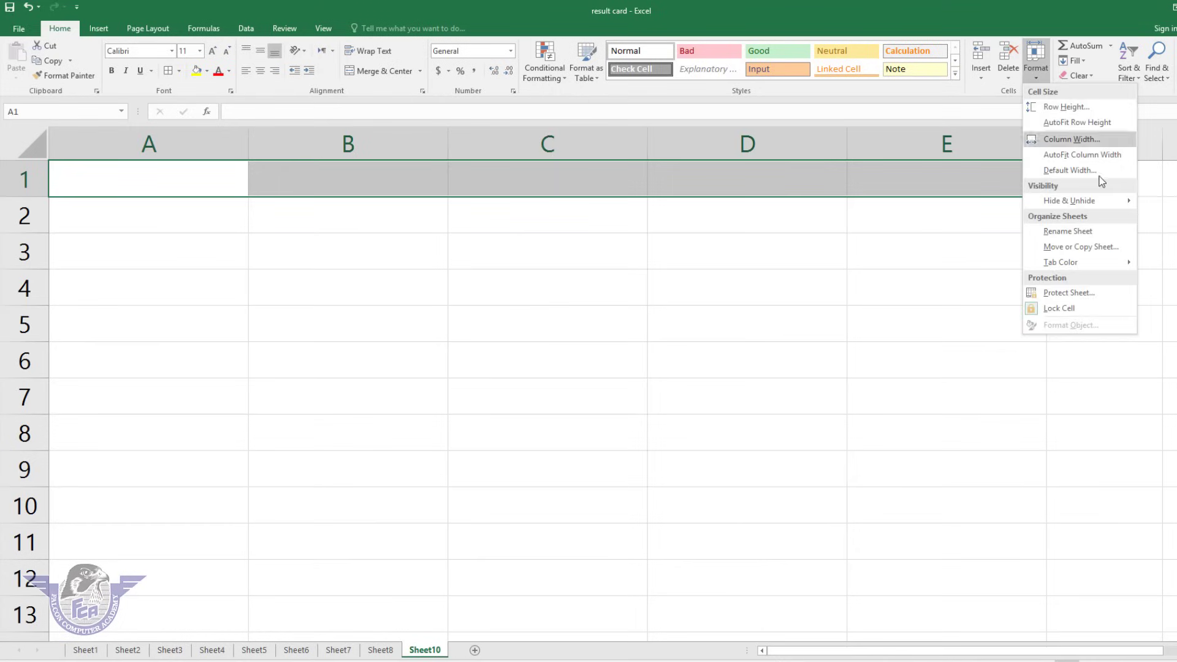
{"action": "left_click", "coordinate": [1093, 137]}
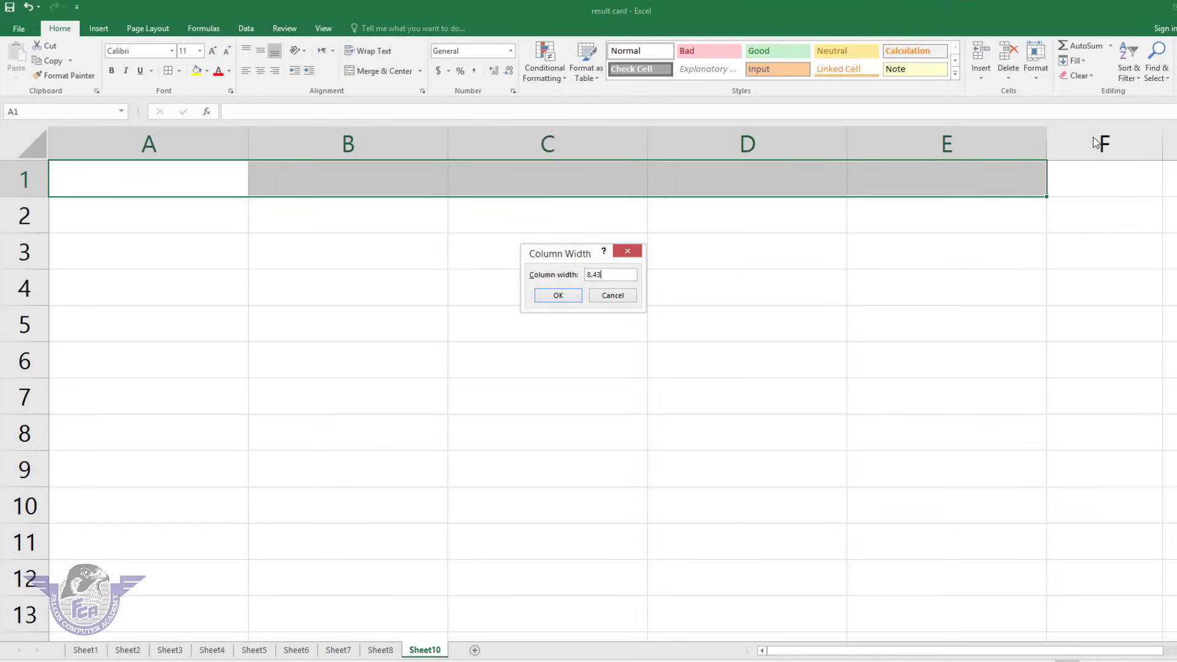
{"action": "type", "text": "8.43"}
{"action": "key", "text": "Return"}
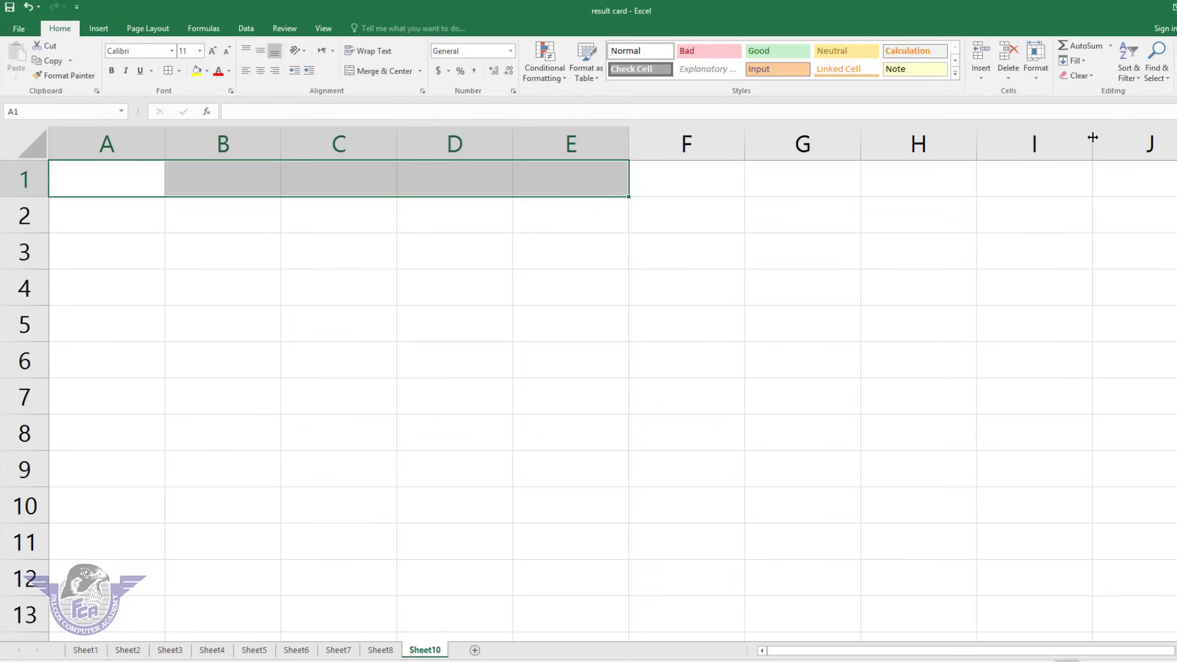
Type name, father's name, contact number and city into A1:D1, then select those headings.
{"action": "left_click", "coordinate": [145, 178]}
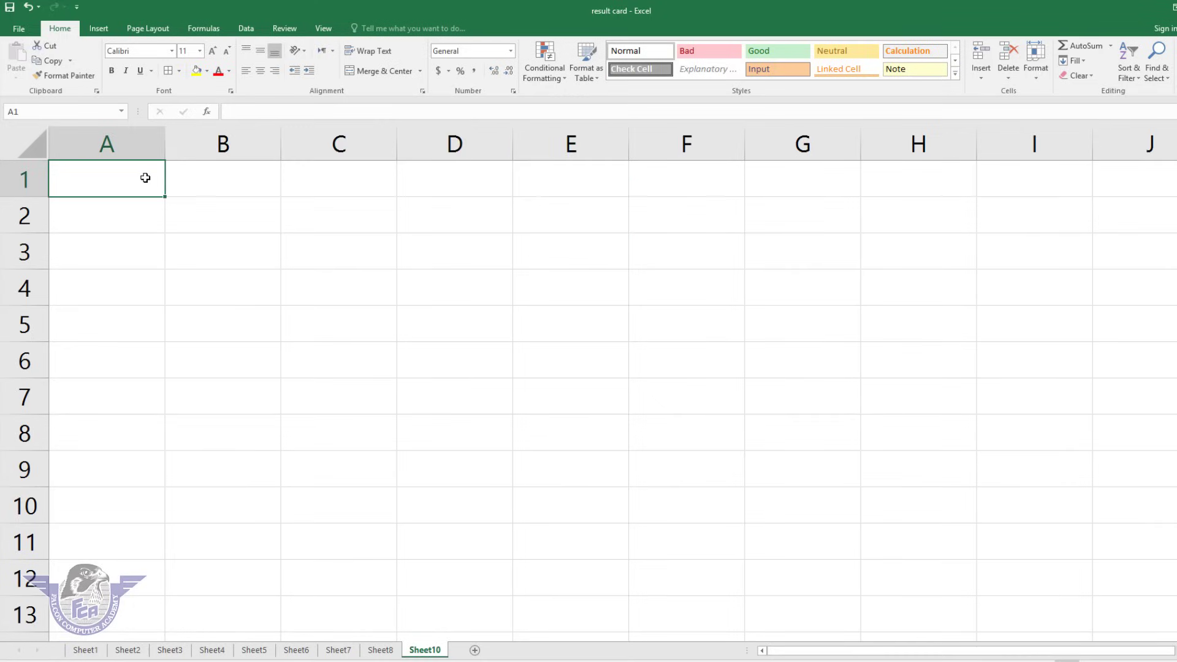
{"action": "type", "text": "name"}
{"action": "key", "text": "Tab"}
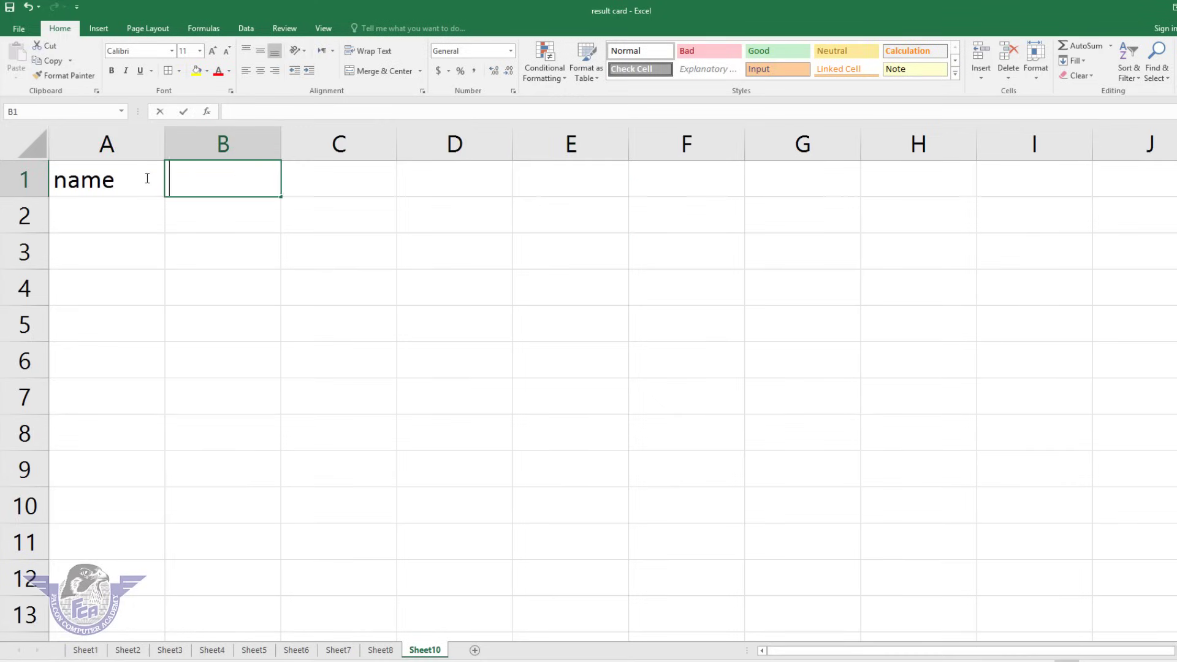
{"action": "type", "text": "father's name"}
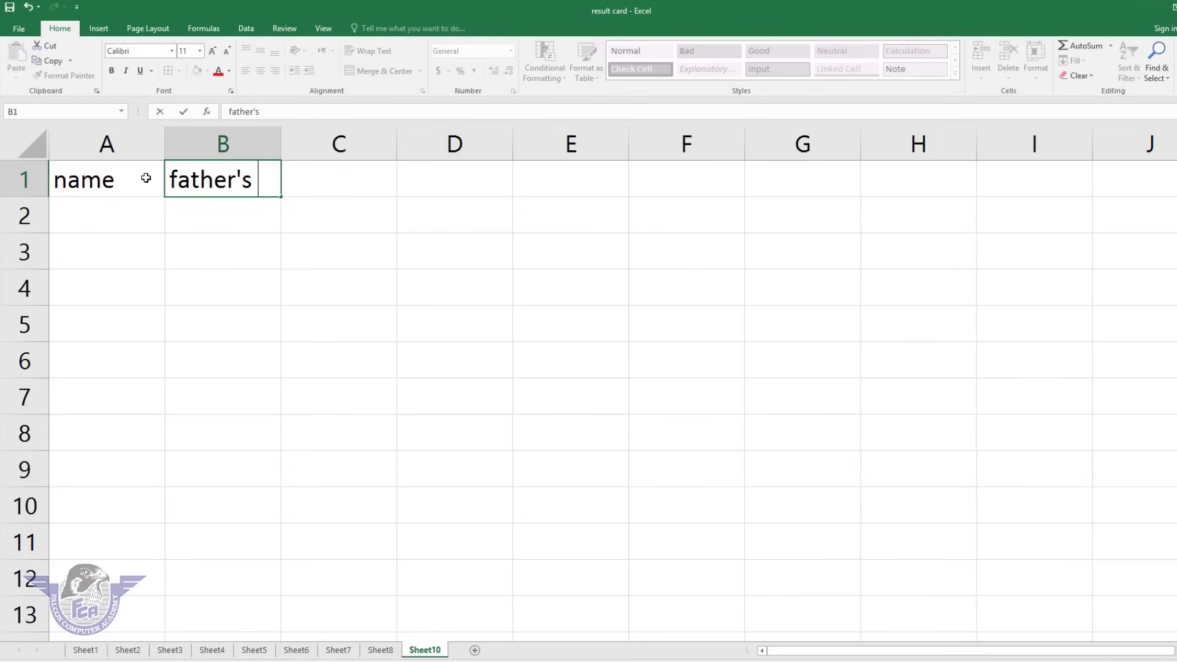
{"action": "key", "text": "Tab"}
{"action": "type", "text": "contact number"}
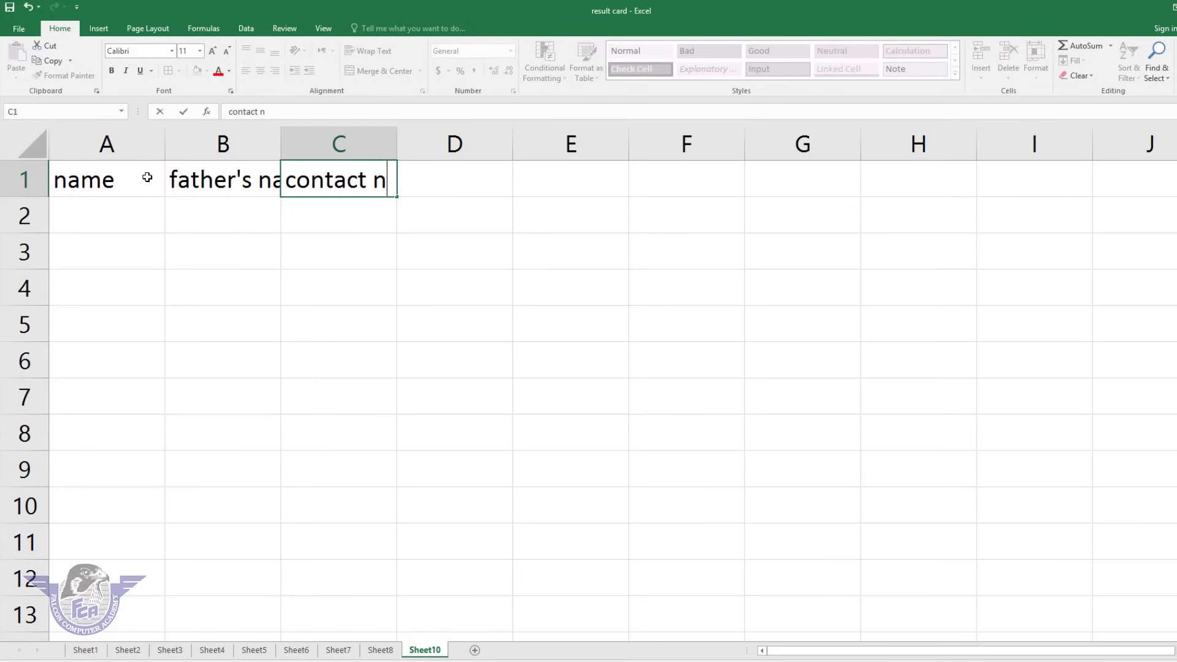
{"action": "key", "text": "Tab"}
{"action": "type", "text": "city"}
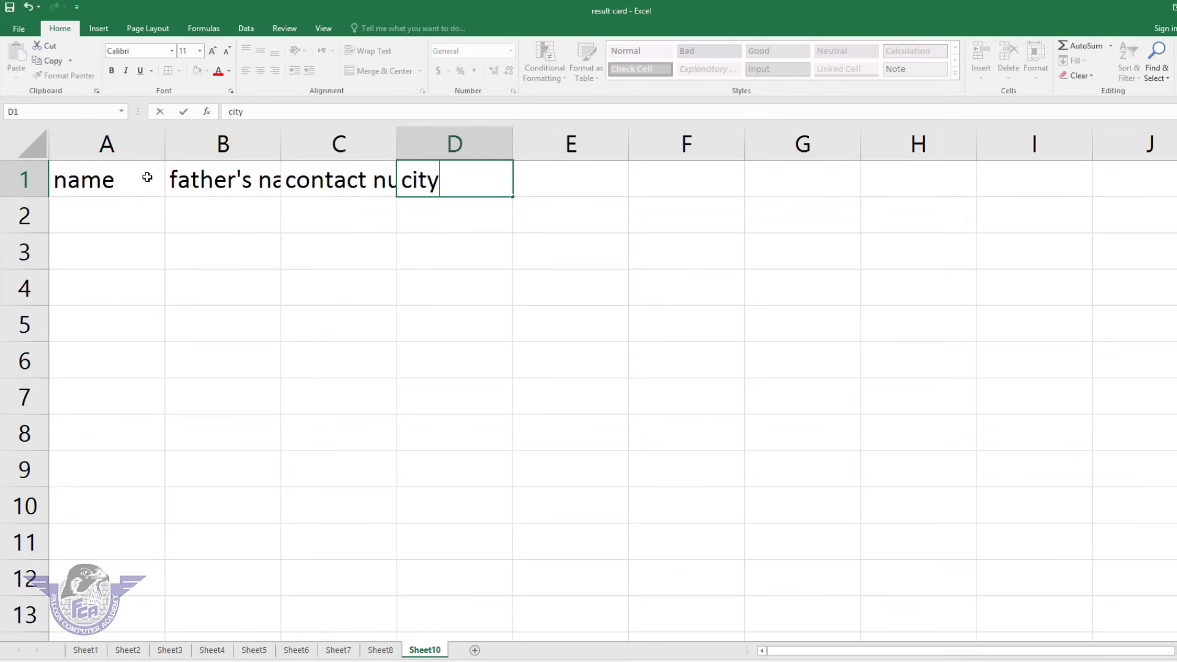
{"action": "key", "text": "Tab"}
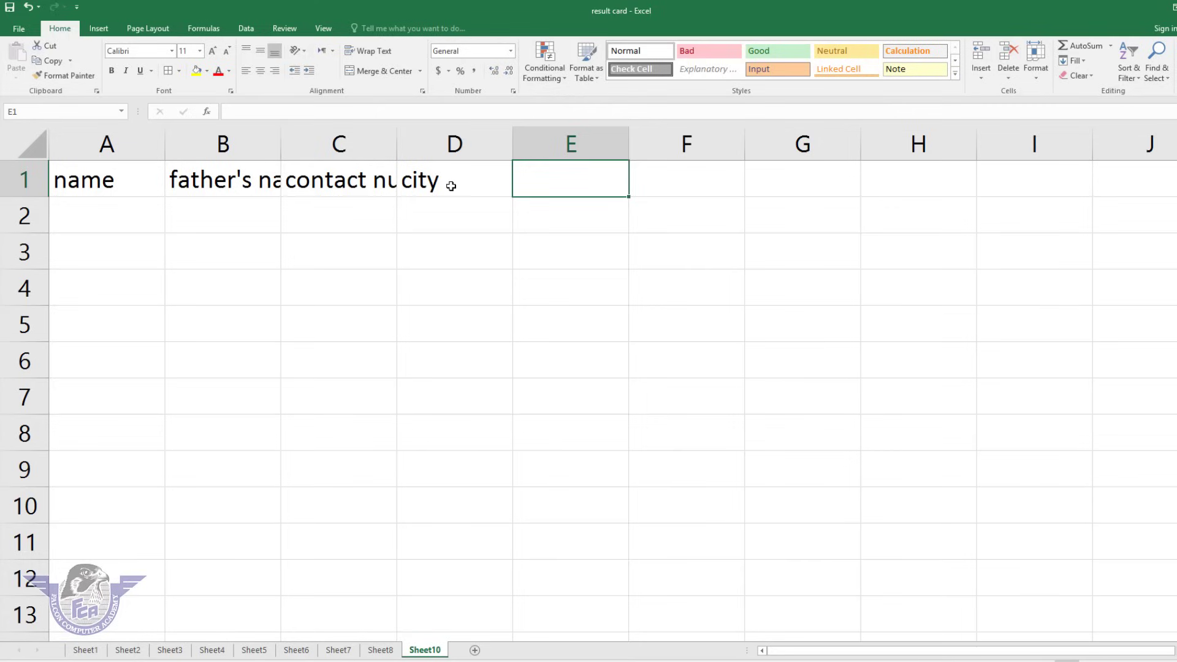
{"action": "left_click_drag", "start_coordinate": [452, 182], "coordinate": [79, 180]}
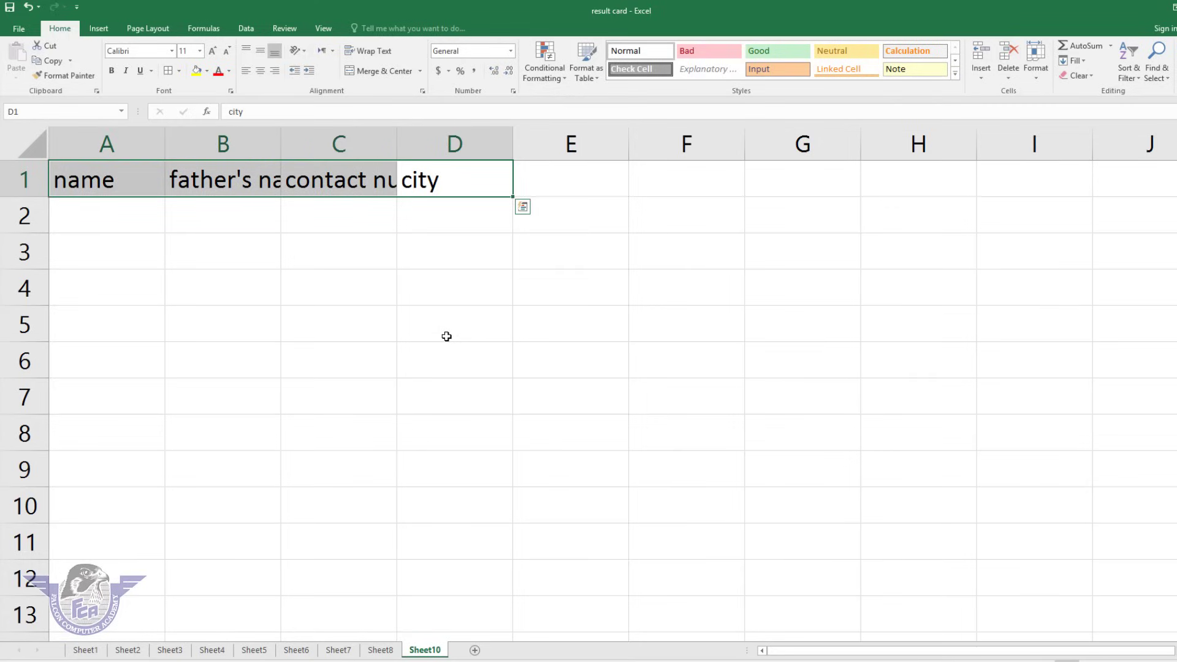
AutoFit columns A–D to the headings in A1:D1, then select A1:A4.
{"action": "left_click", "coordinate": [1036, 78]}
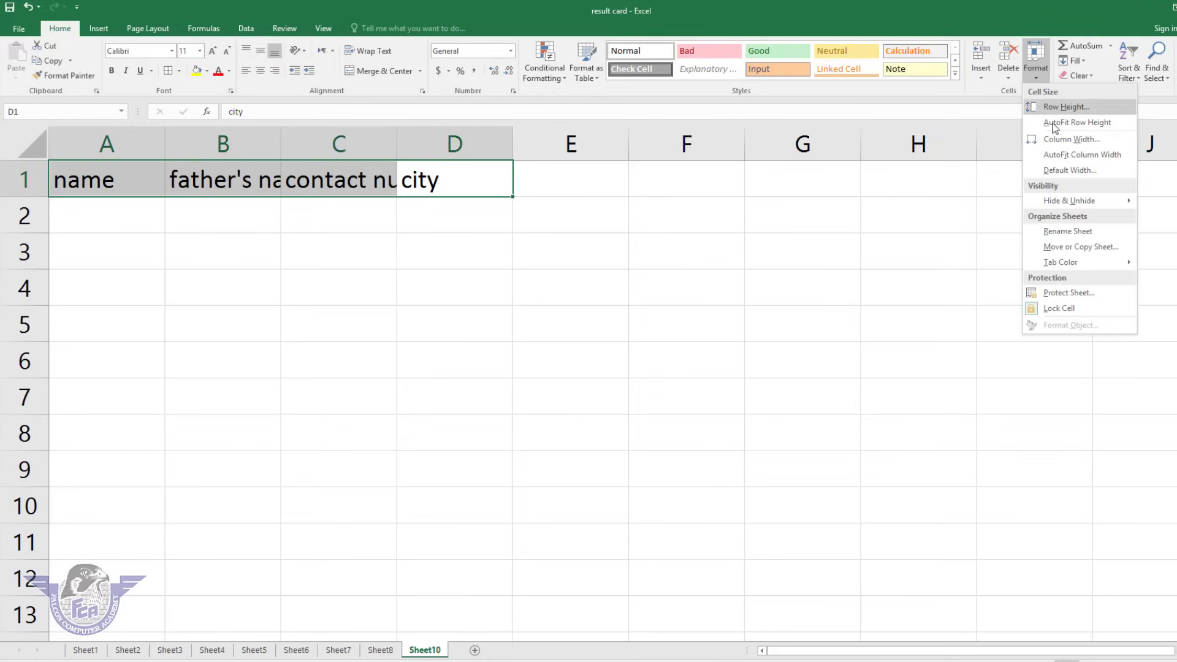
{"action": "left_click", "coordinate": [1088, 161]}
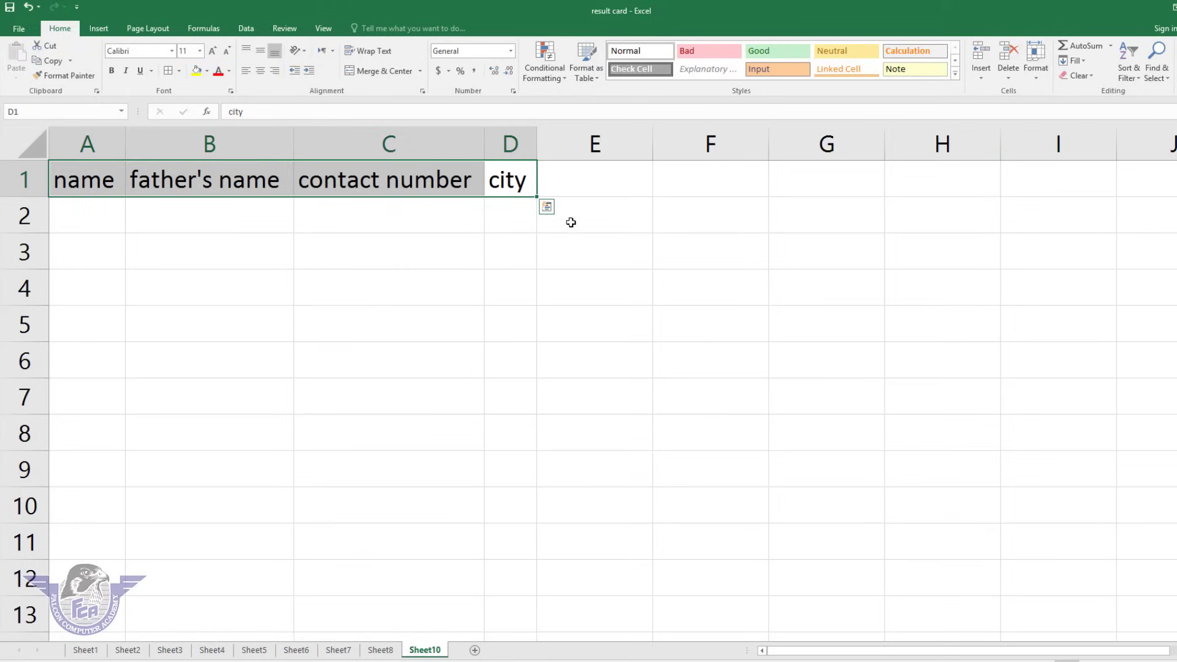
{"action": "left_click", "coordinate": [526, 214]}
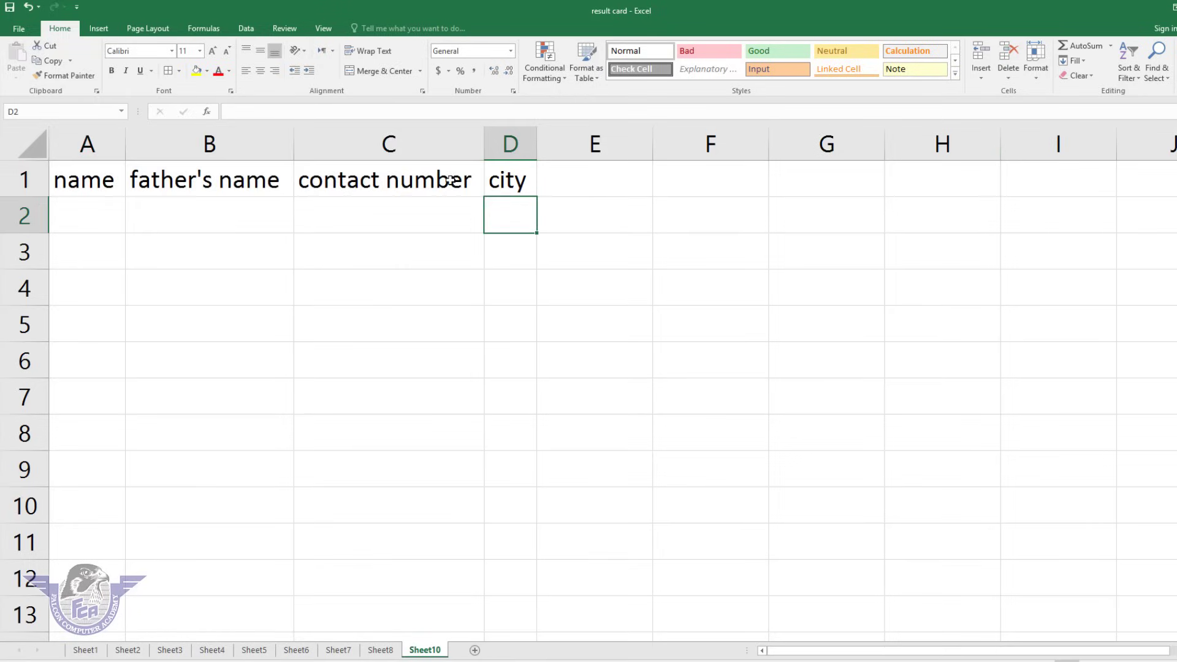
{"action": "left_click", "coordinate": [239, 145]}
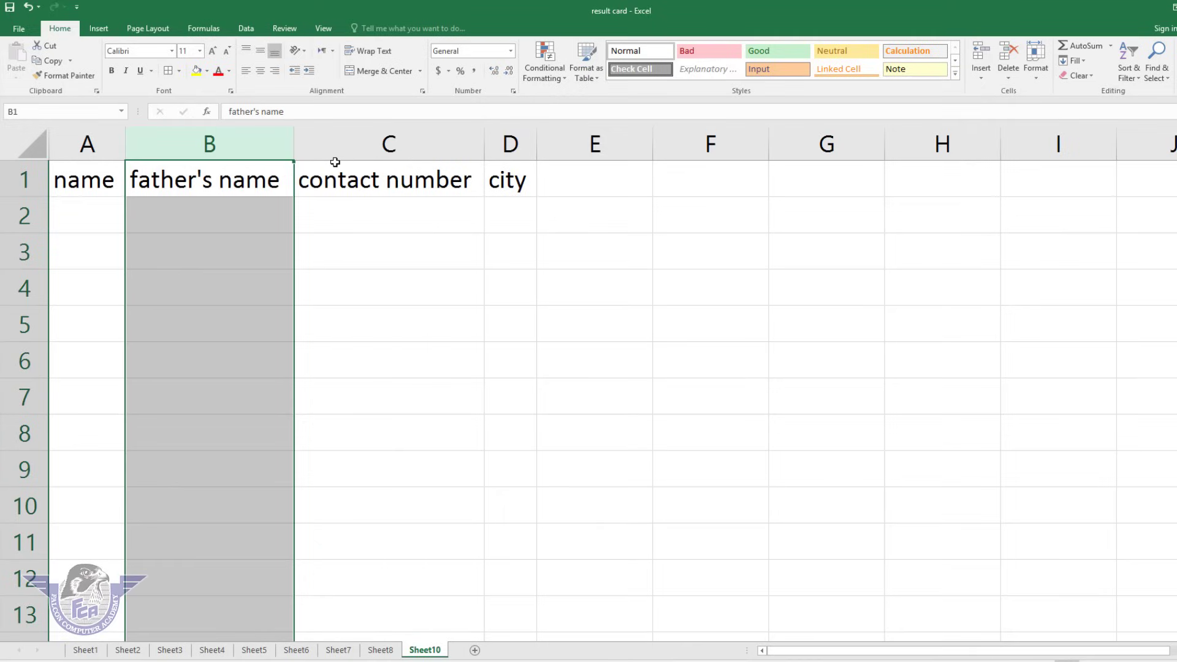
{"action": "left_click", "coordinate": [516, 146]}
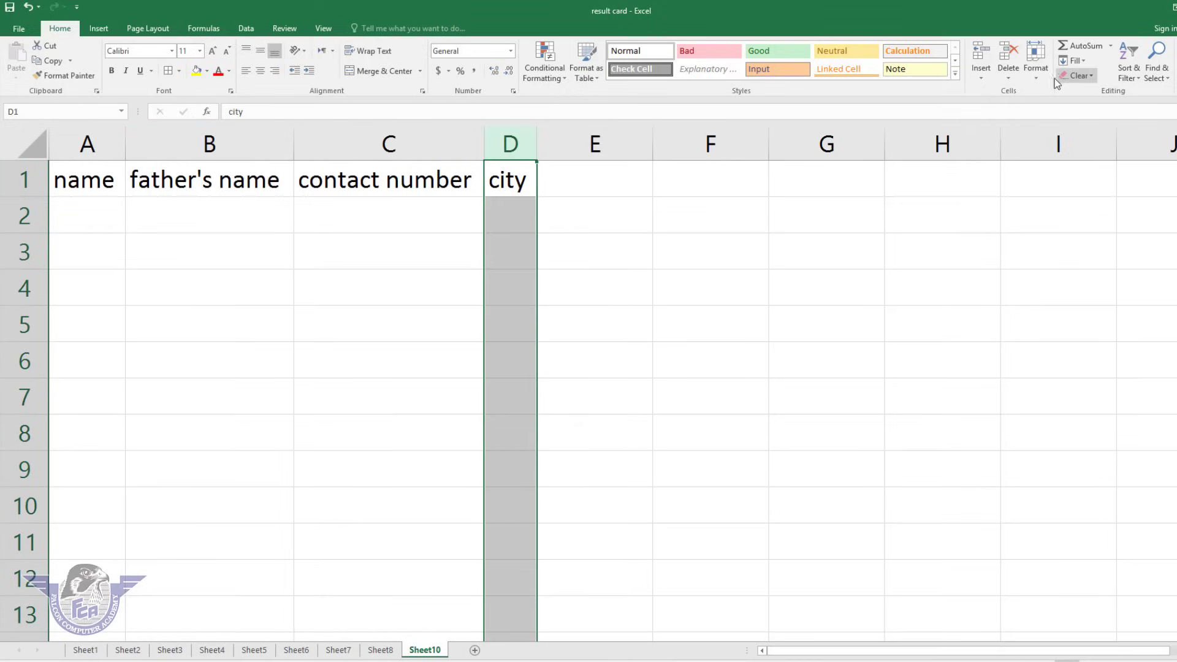
{"action": "left_click", "coordinate": [1038, 78]}
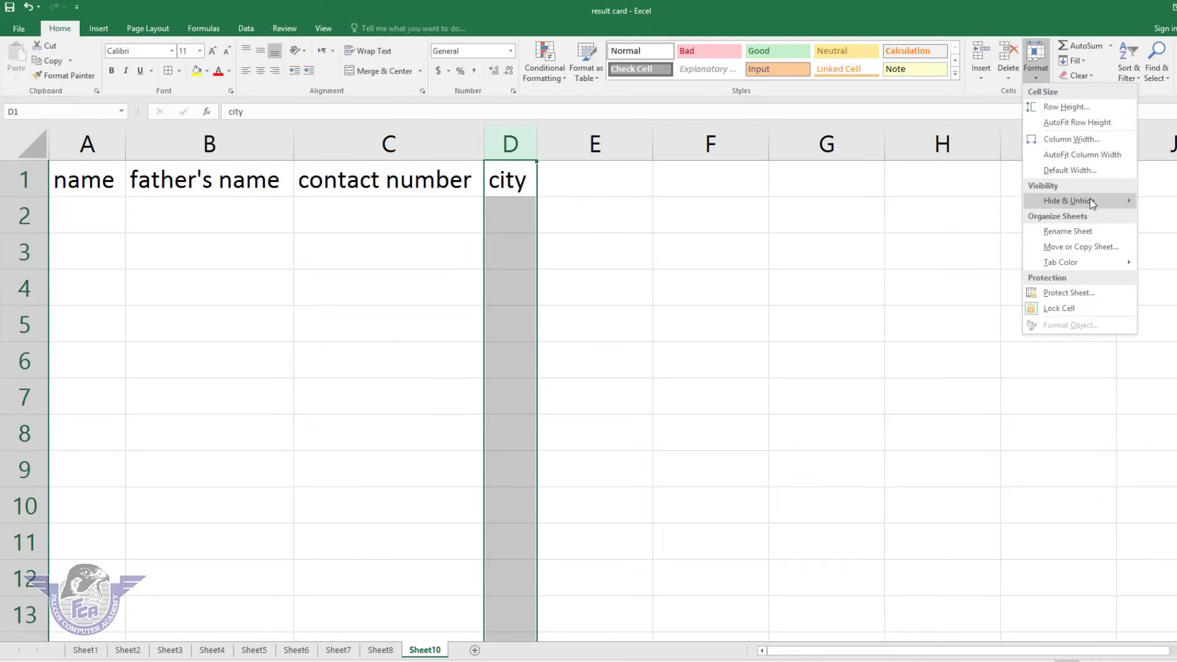
{"action": "mouse_move", "coordinate": [1090, 203]}
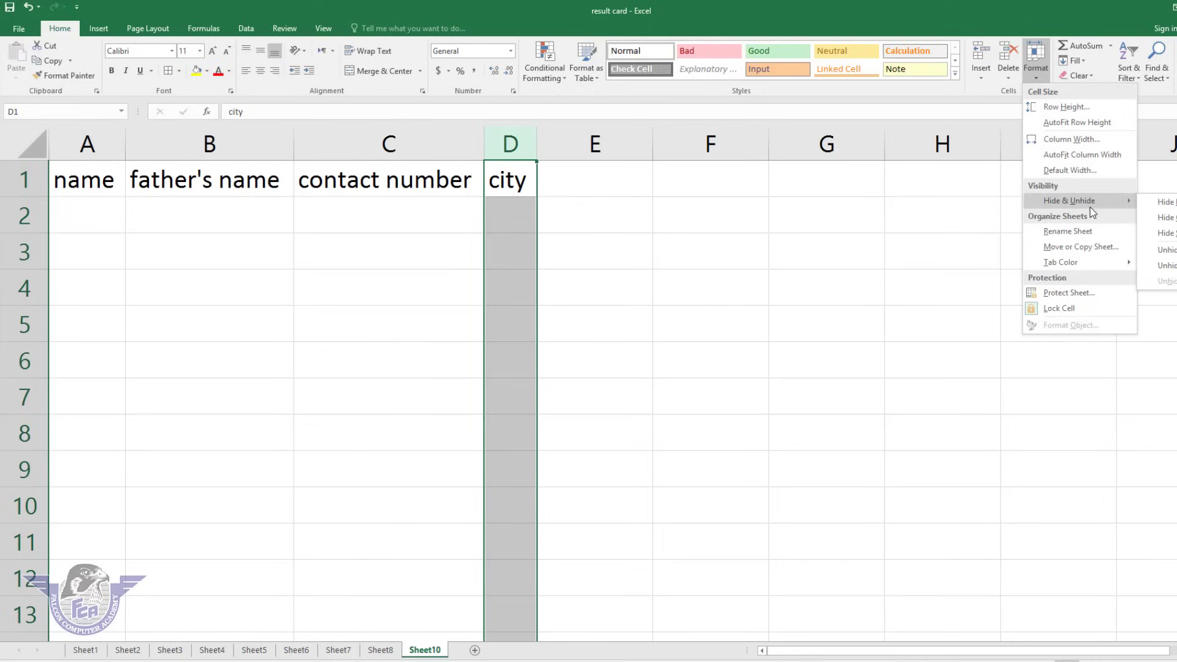
{"action": "left_click", "coordinate": [244, 270]}
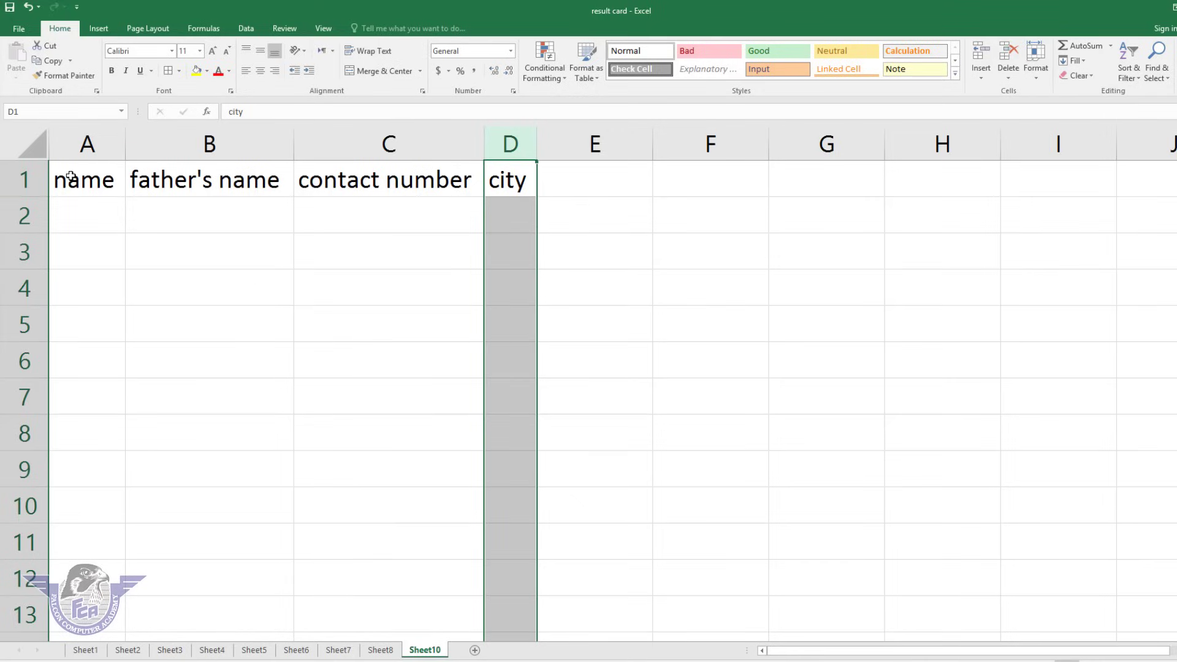
{"action": "left_click_drag", "start_coordinate": [71, 176], "coordinate": [79, 289]}
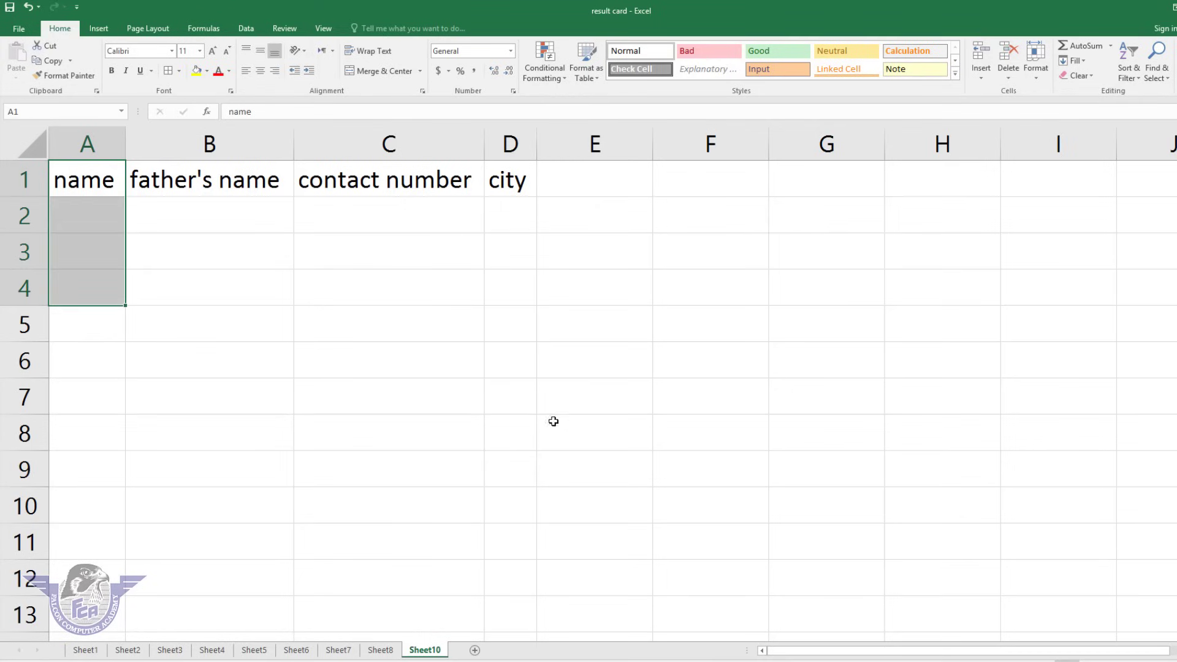
{"action": "left_click", "coordinate": [1036, 80]}
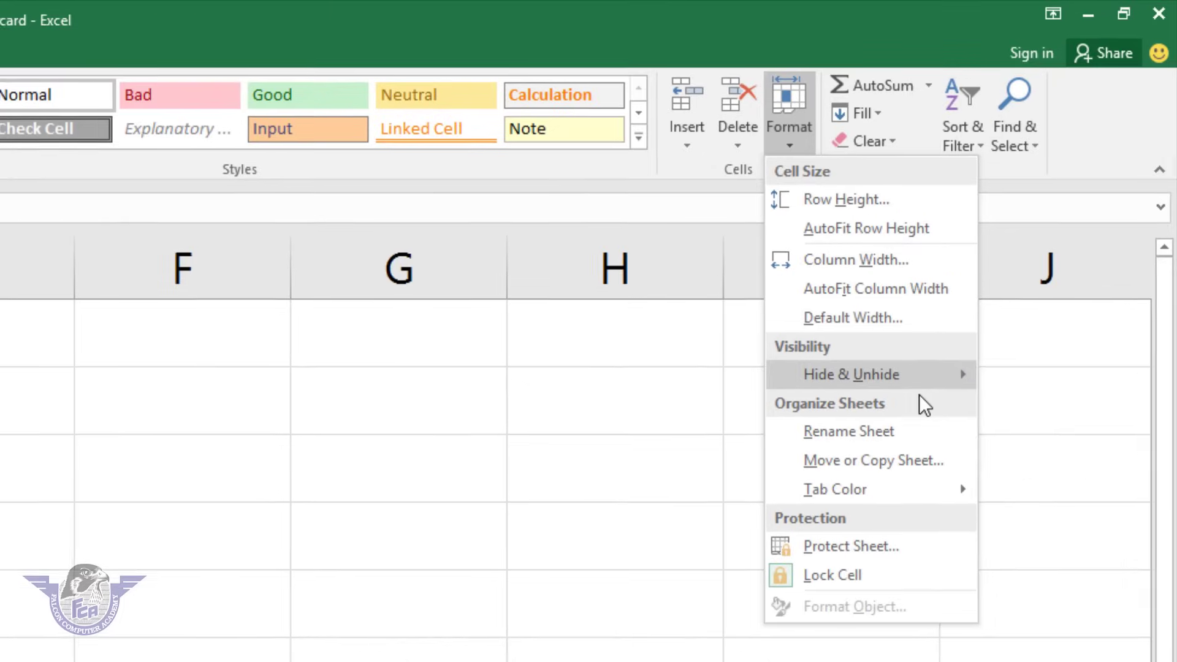
{"action": "mouse_move", "coordinate": [1090, 195]}
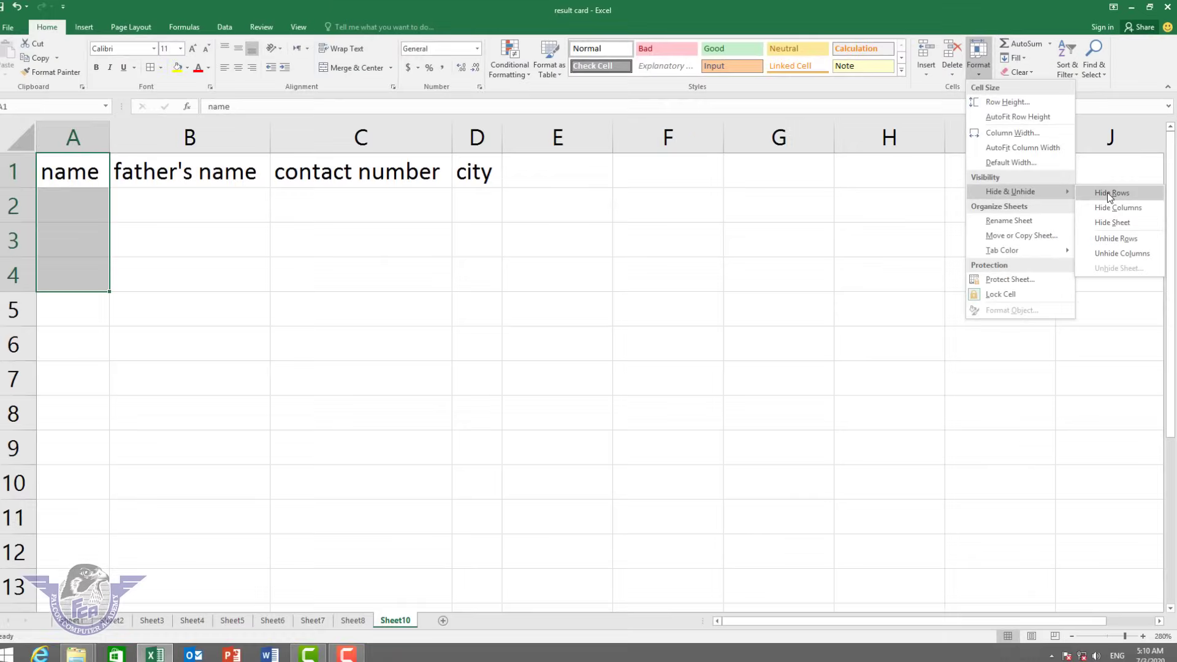
{"action": "left_click", "coordinate": [1072, 310]}
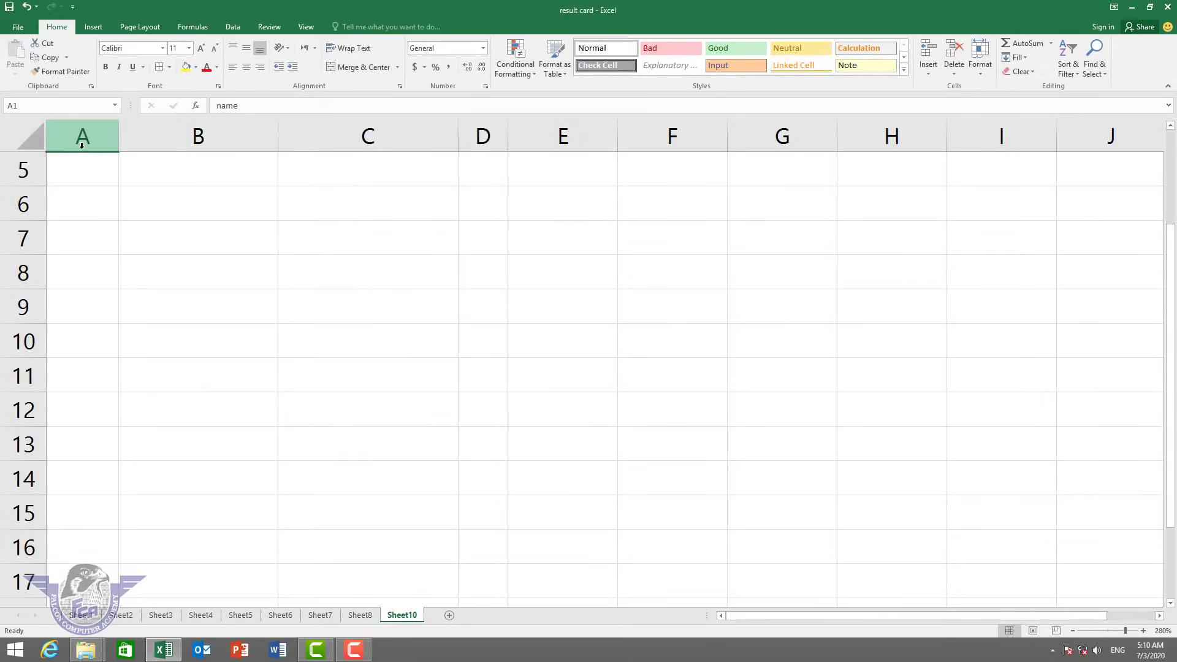
{"action": "left_click", "coordinate": [978, 79]}
{"action": "mouse_move", "coordinate": [1020, 189]}
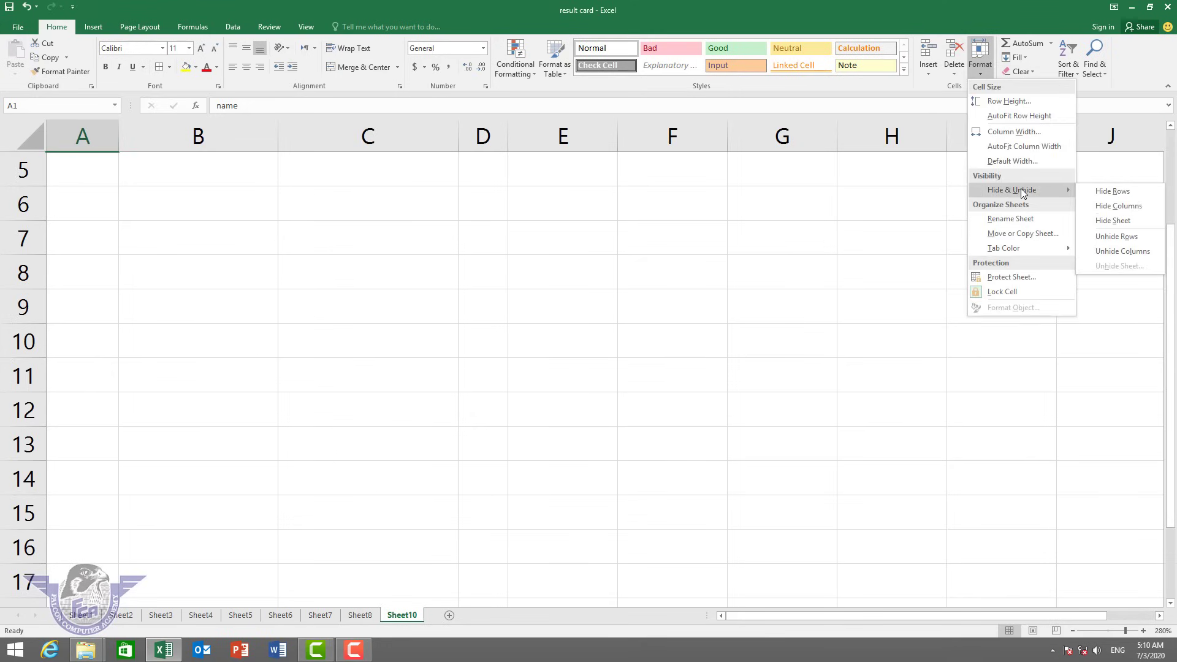
{"action": "left_click", "coordinate": [1125, 239]}
{"action": "left_click", "coordinate": [295, 262]}
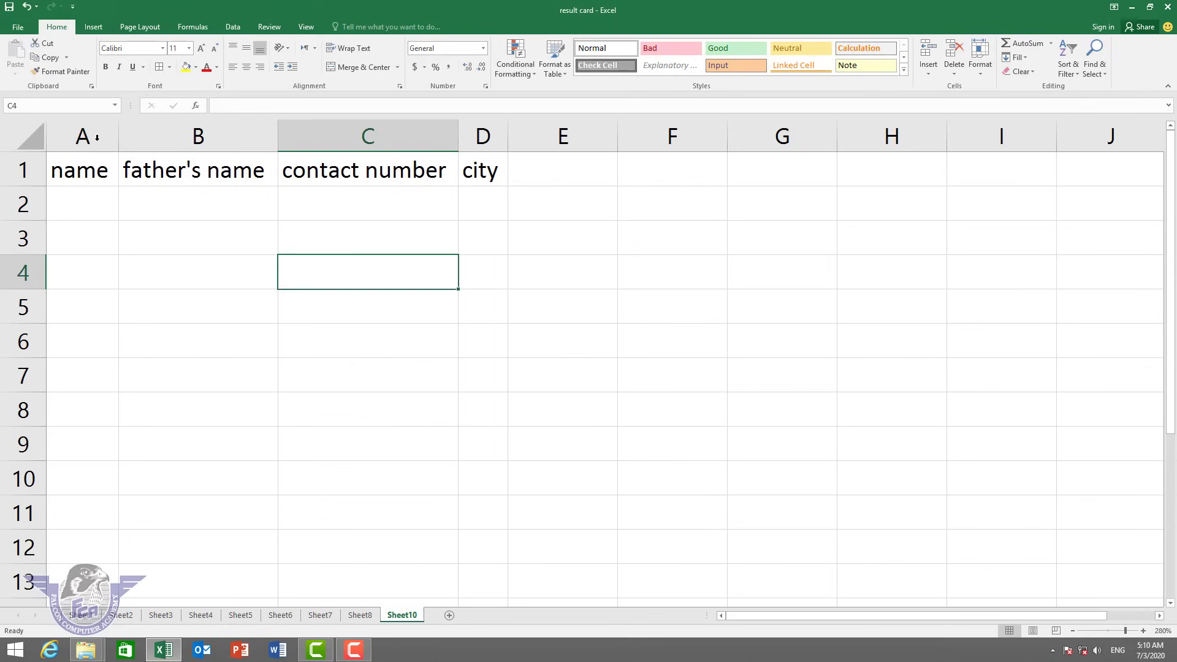
{"action": "left_click_drag", "start_coordinate": [88, 162], "coordinate": [324, 179]}
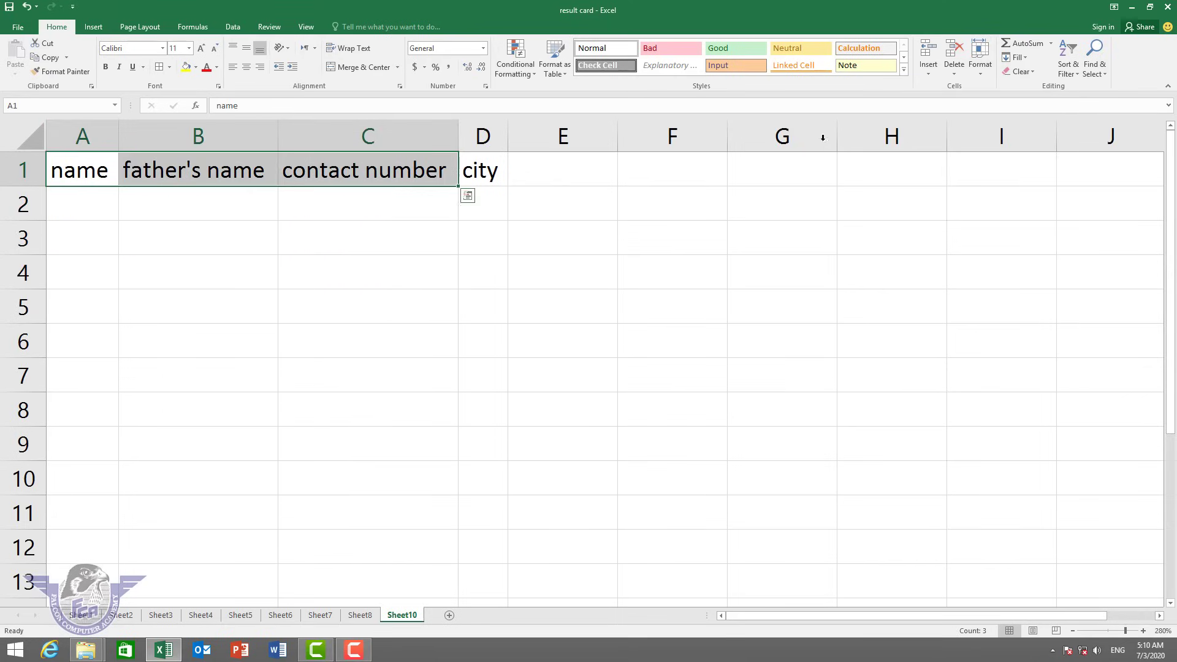
{"action": "left_click", "coordinate": [980, 68]}
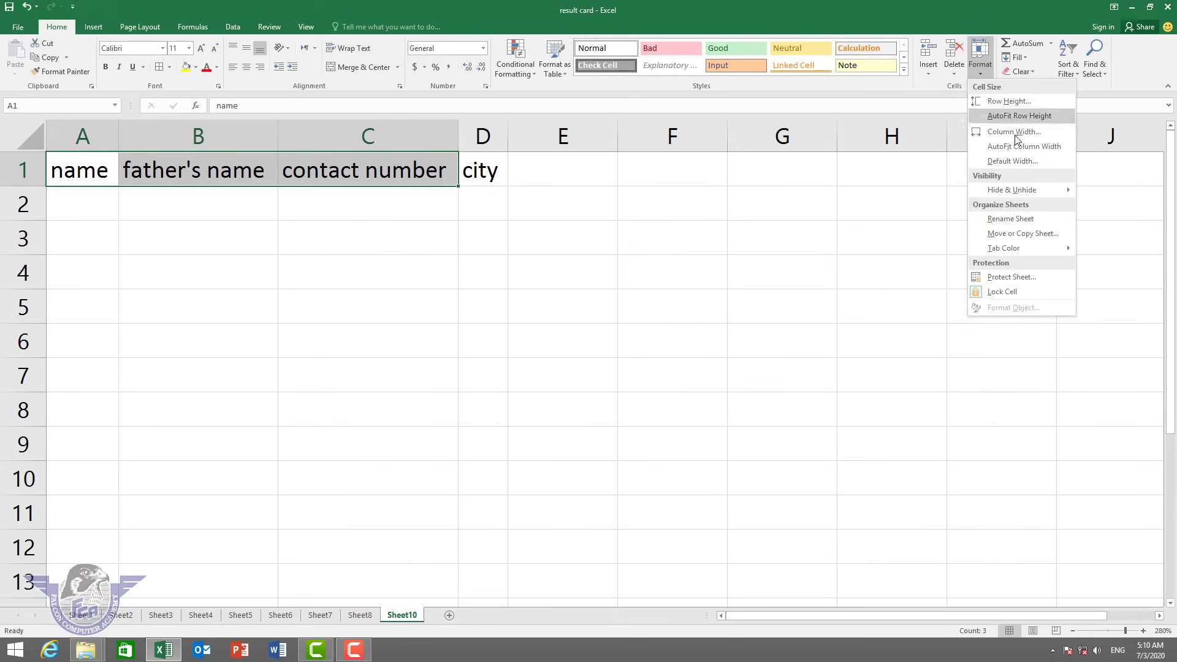
{"action": "mouse_move", "coordinate": [1027, 197]}
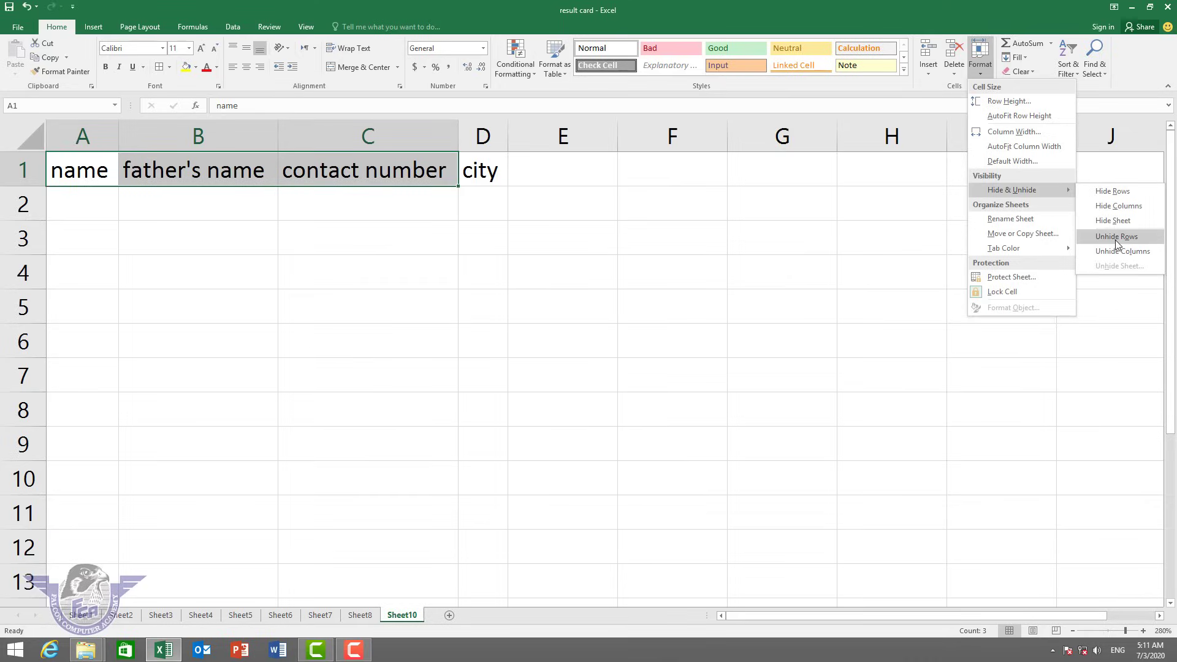
{"action": "left_click", "coordinate": [1119, 206]}
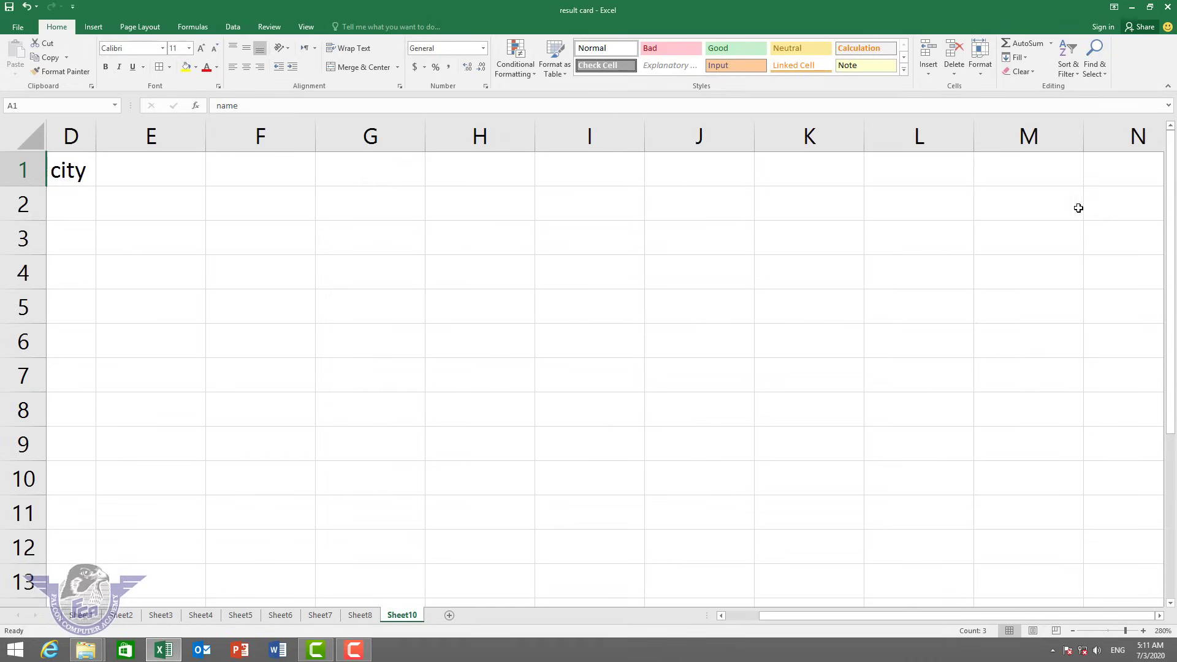
{"action": "left_click", "coordinate": [986, 73]}
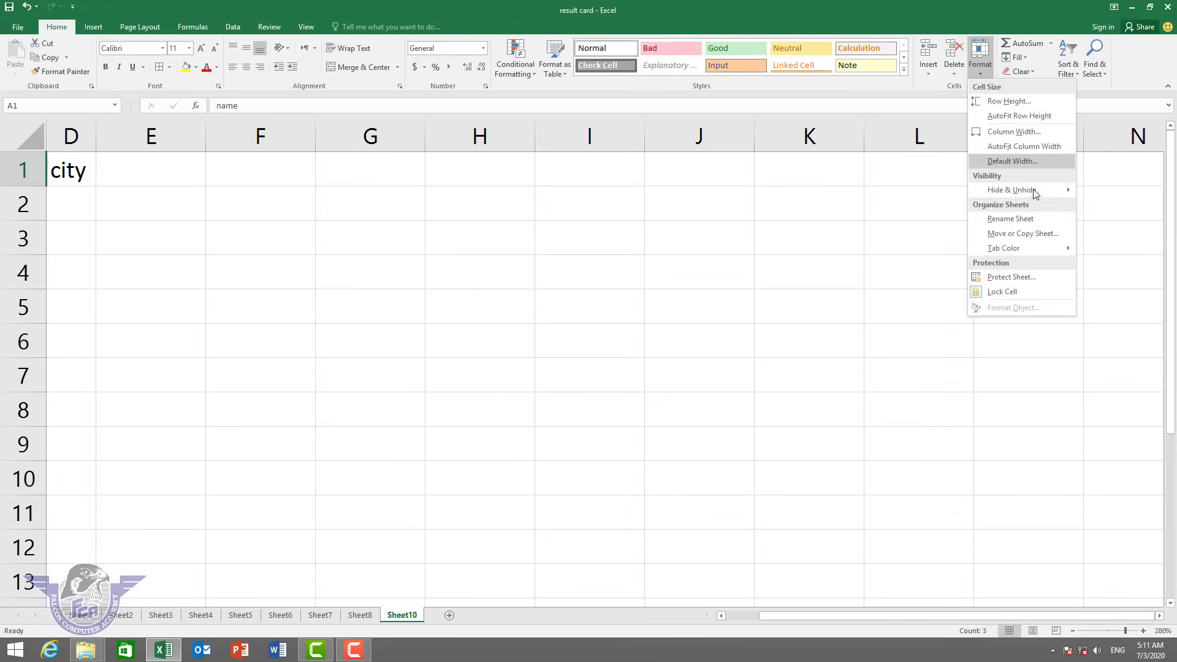
{"action": "mouse_move", "coordinate": [1032, 190]}
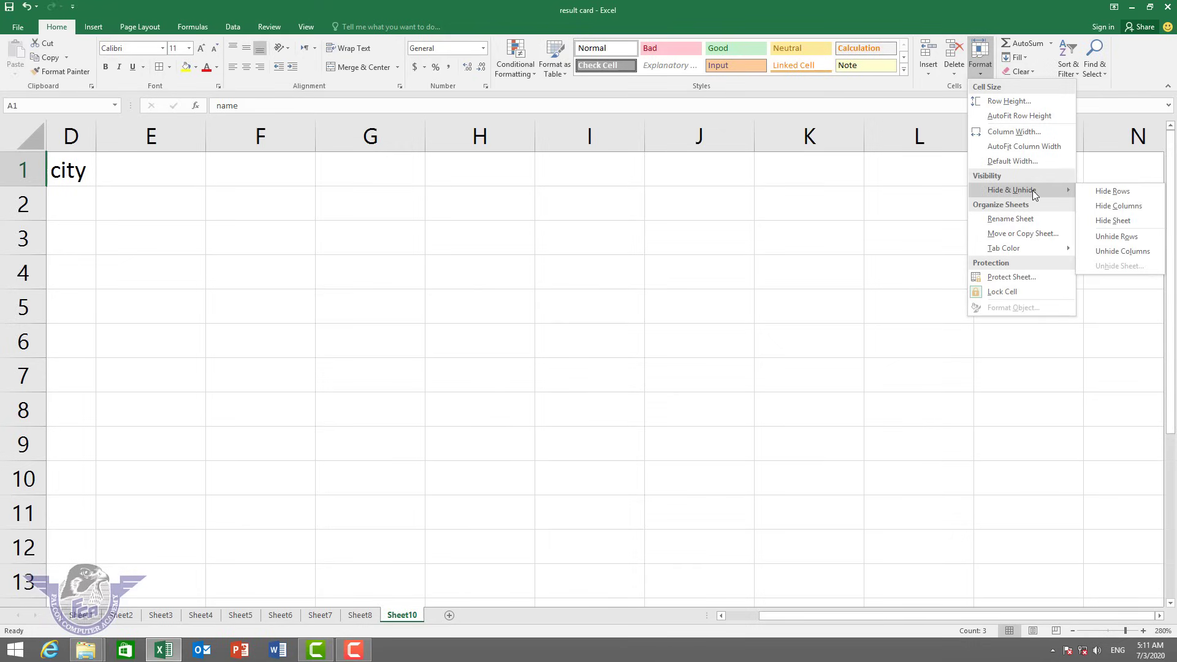
{"action": "left_click", "coordinate": [1122, 251]}
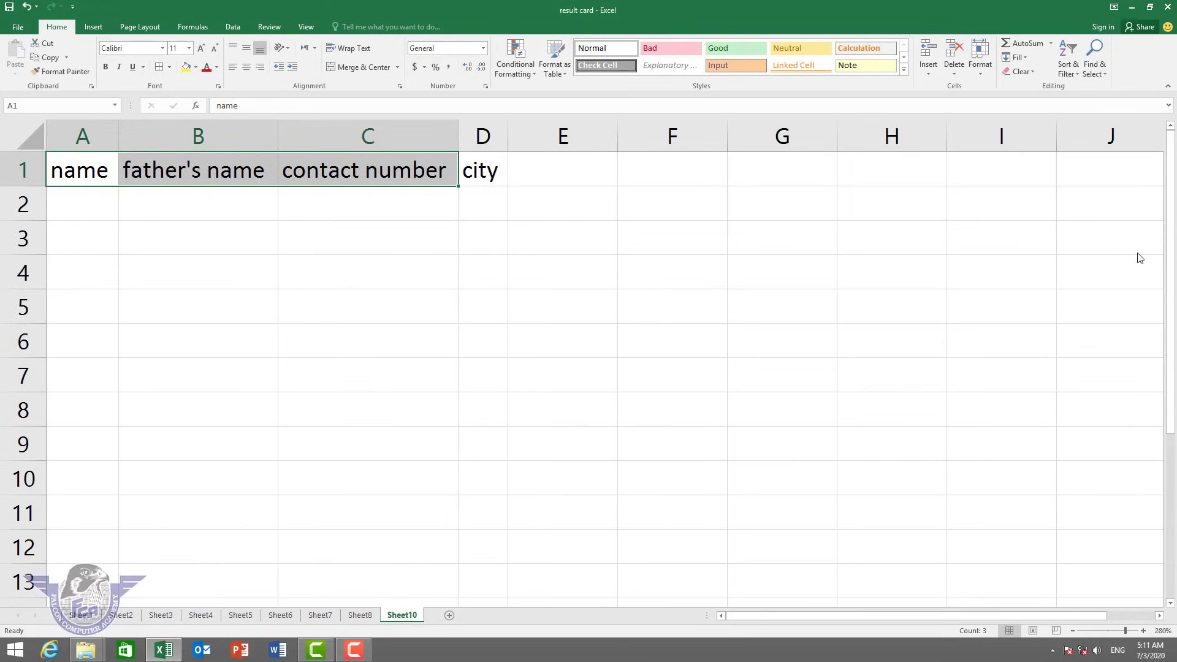
Hide Sheet10 and then Sheet8 via Hide & Unhide.
{"action": "left_click", "coordinate": [988, 71]}
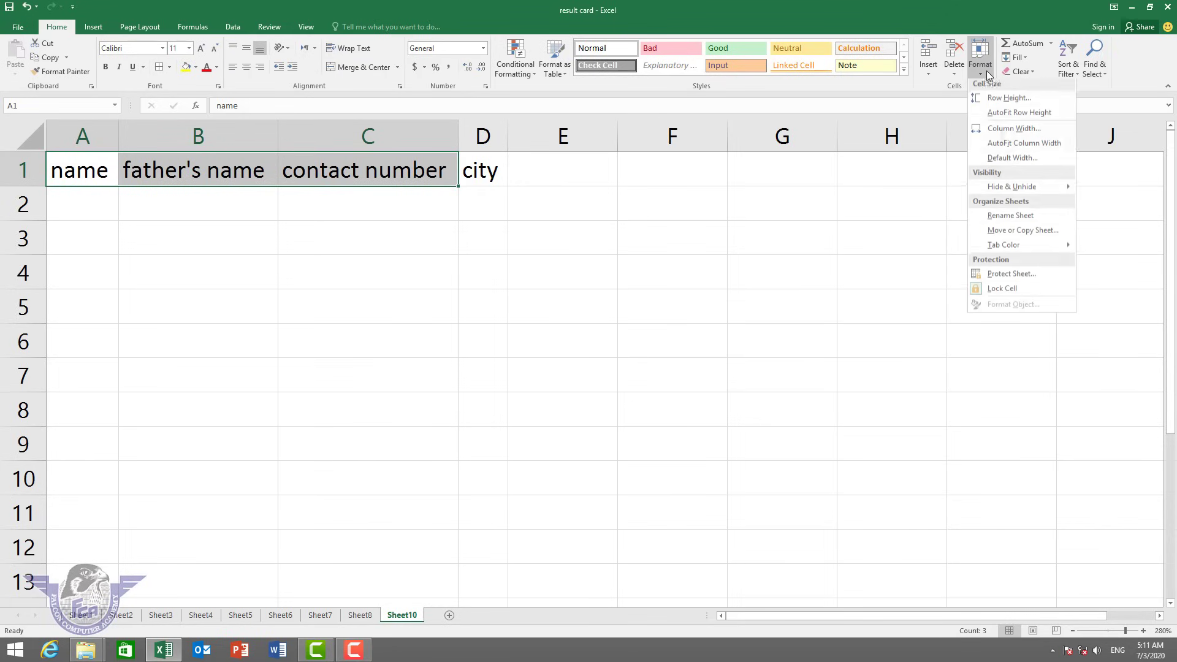
{"action": "mouse_move", "coordinate": [1035, 193]}
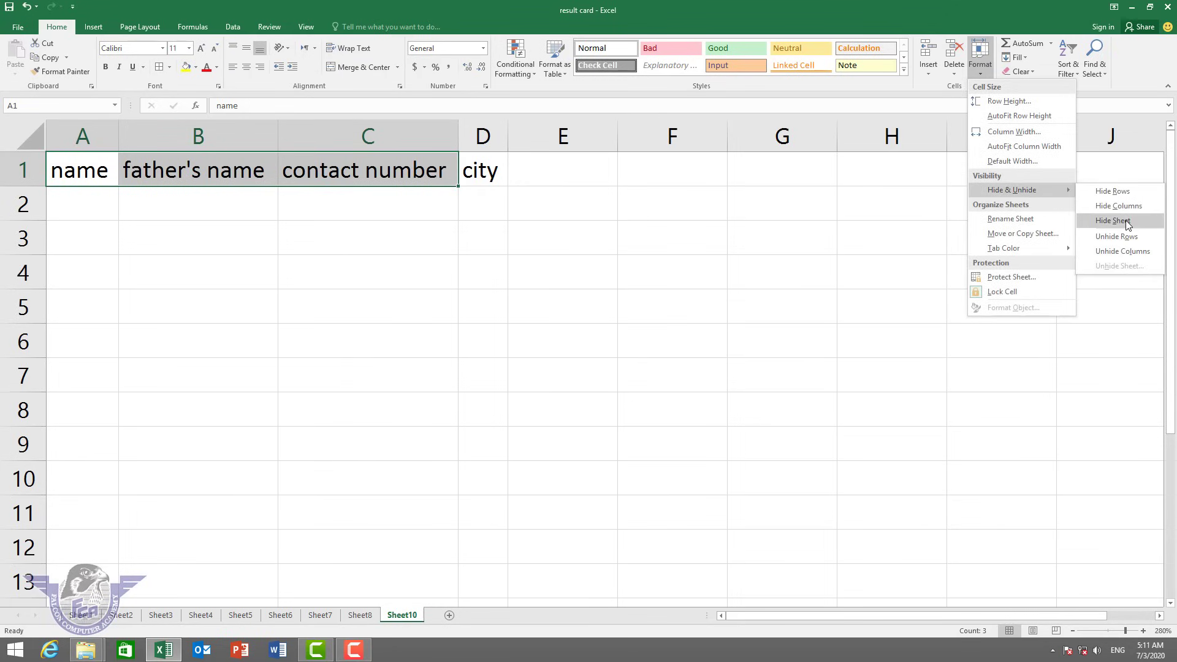
{"action": "left_click", "coordinate": [1113, 220]}
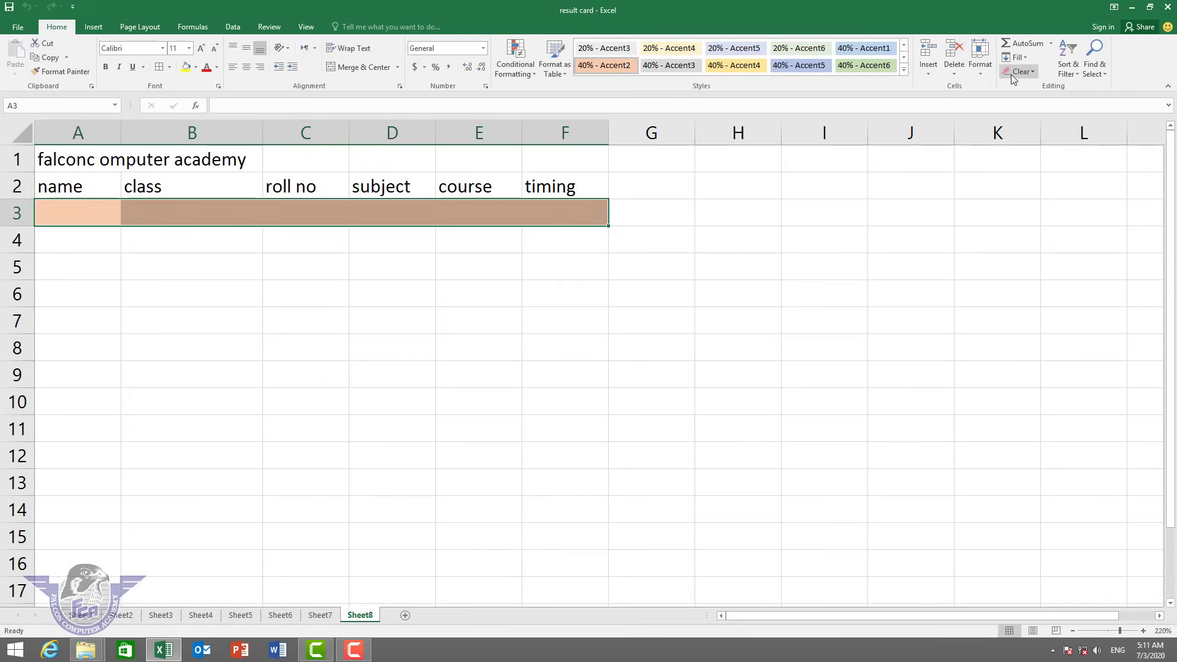
{"action": "left_click", "coordinate": [980, 62]}
{"action": "mouse_move", "coordinate": [1036, 190]}
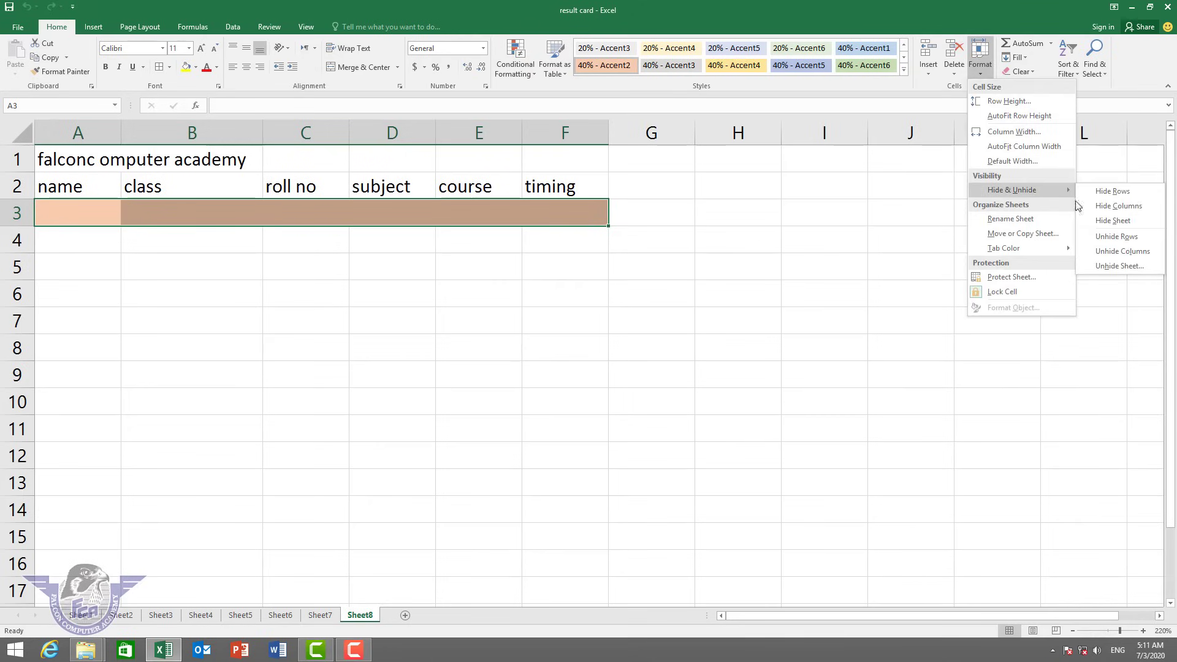
{"action": "left_click", "coordinate": [1112, 220]}
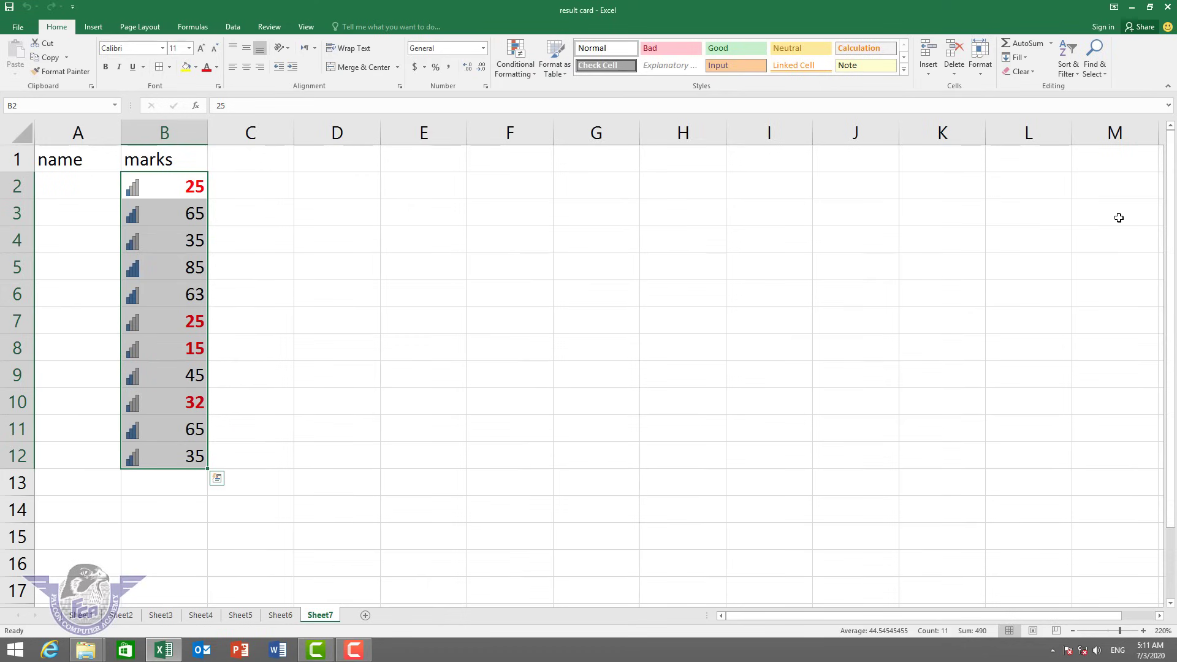
{"action": "left_click", "coordinate": [638, 249]}
Unhide Sheet10 so it shows again, leaving Sheet8 hidden.
{"action": "left_click", "coordinate": [980, 61]}
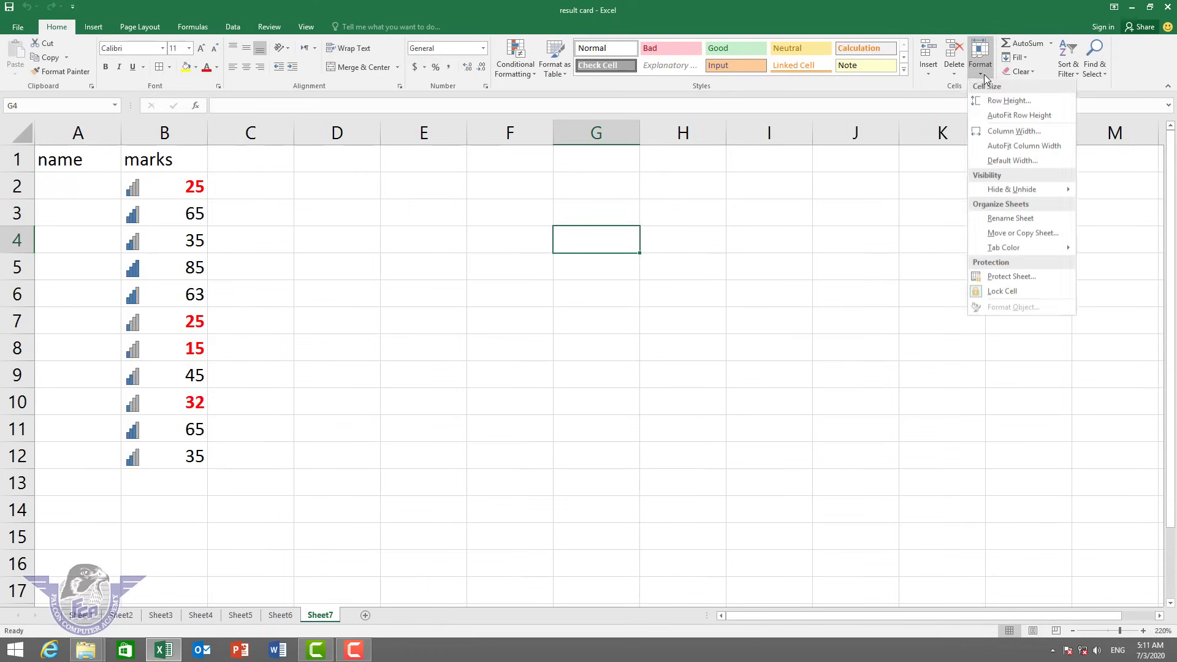
{"action": "mouse_move", "coordinate": [1029, 191]}
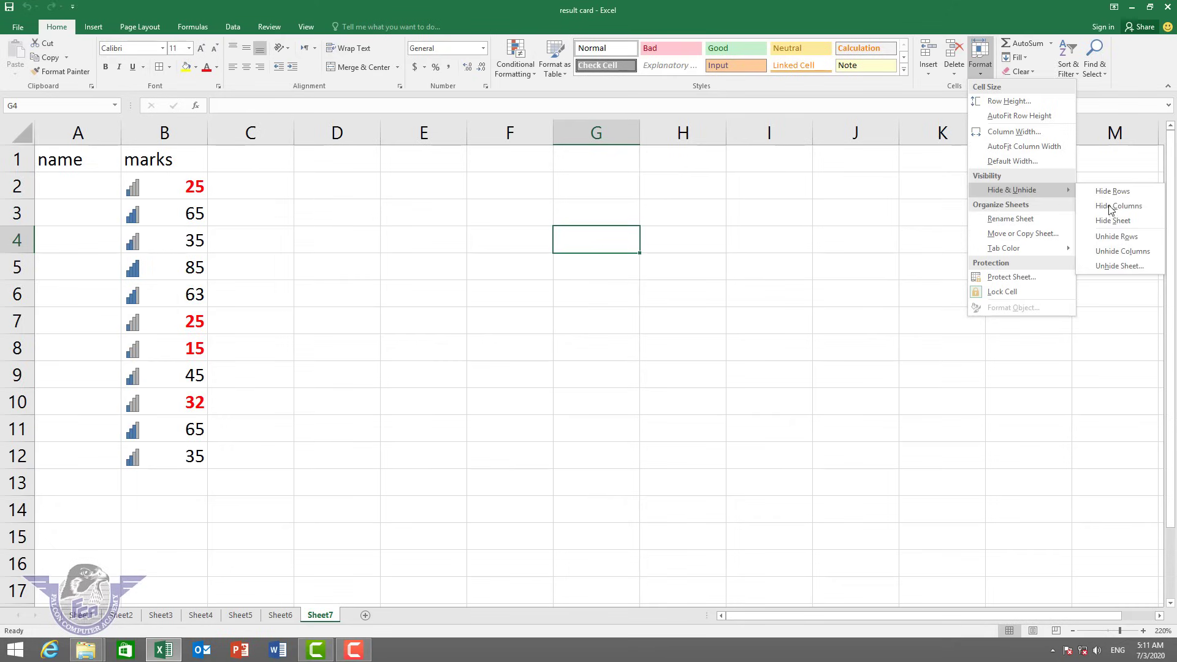
{"action": "left_click", "coordinate": [1125, 270]}
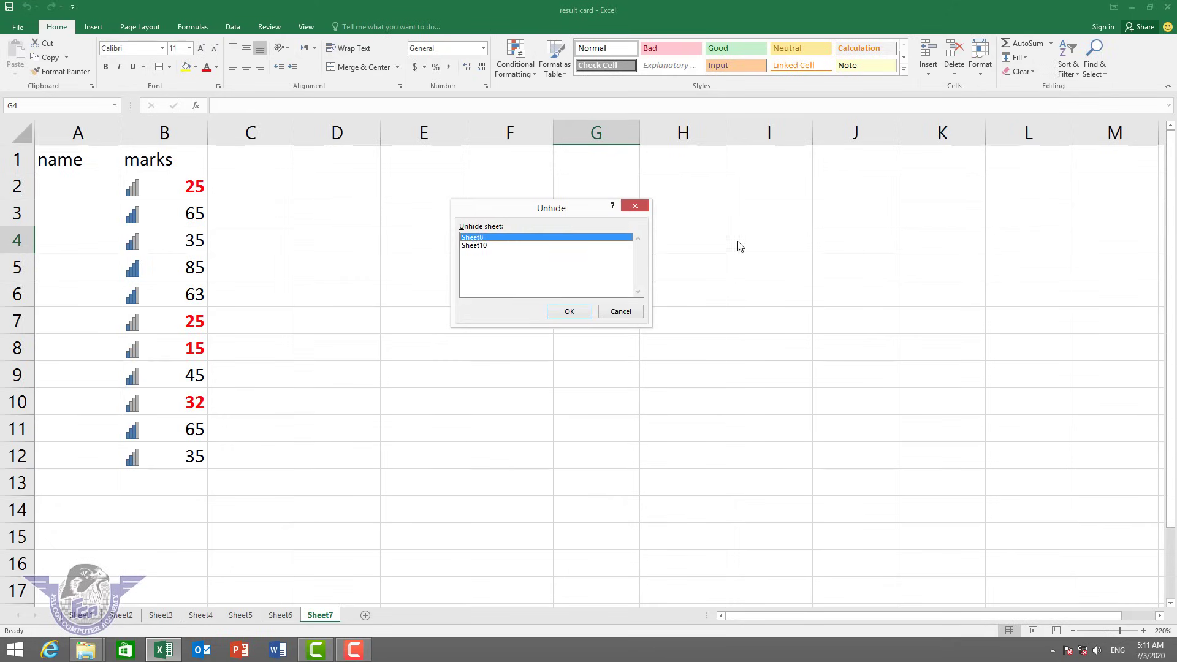
{"action": "left_click", "coordinate": [484, 246]}
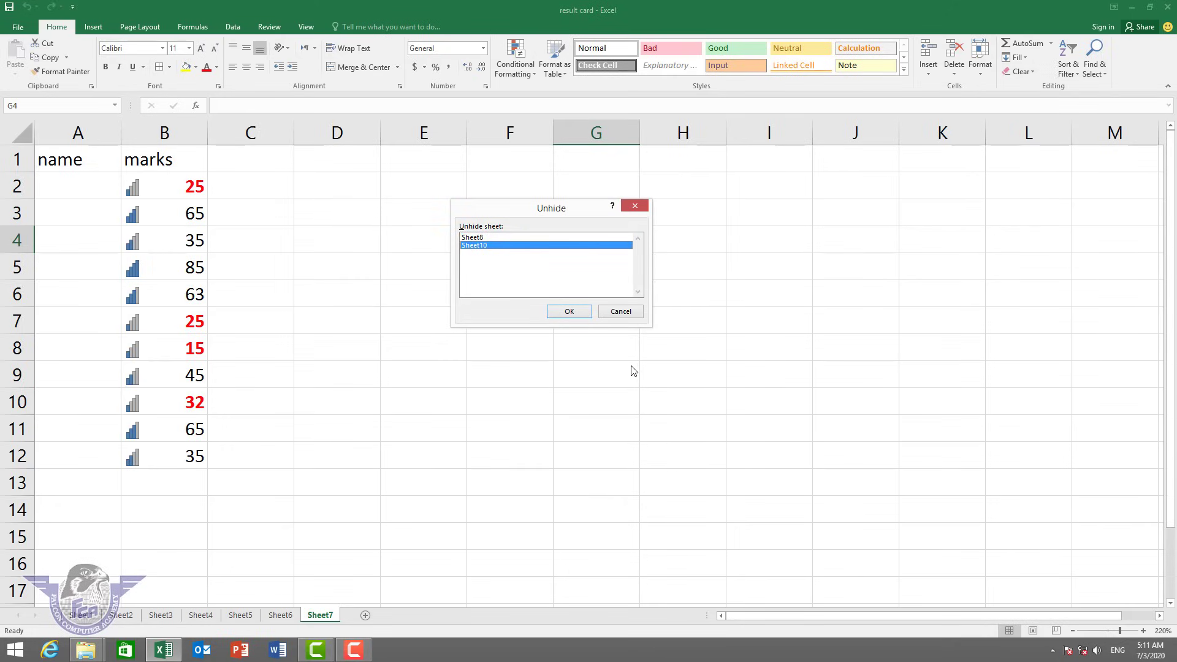
{"action": "left_click", "coordinate": [568, 312]}
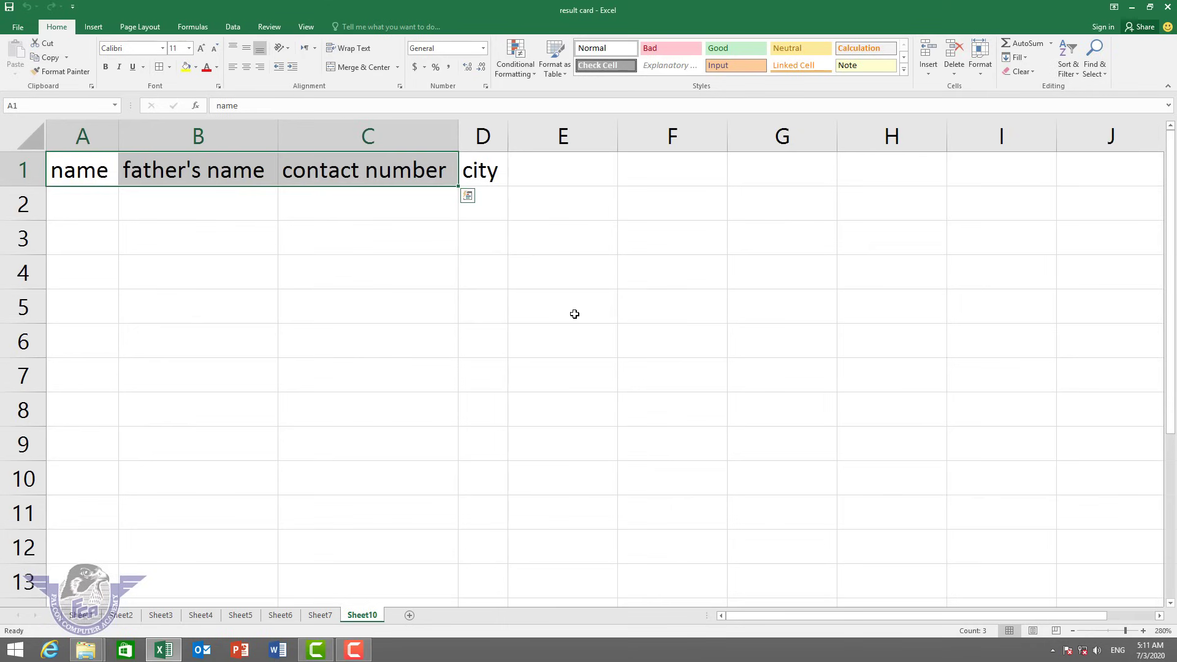
Rename Sheet10 to 'contact sheet'.
{"action": "left_click", "coordinate": [979, 69]}
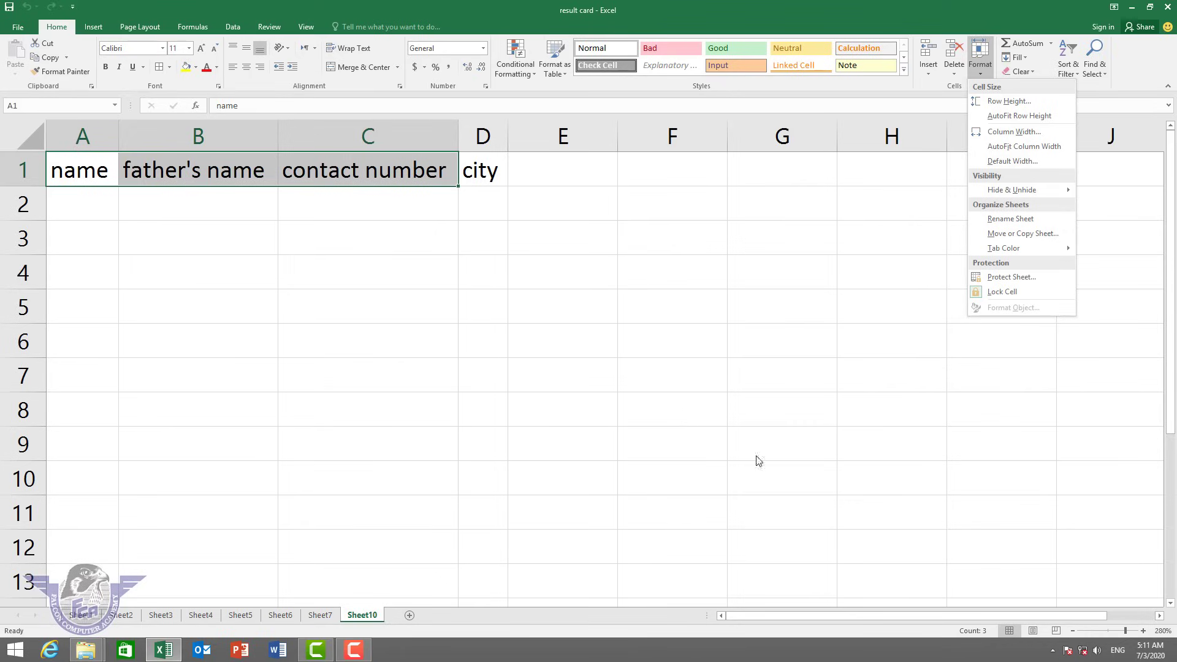
{"action": "left_click", "coordinate": [1035, 219]}
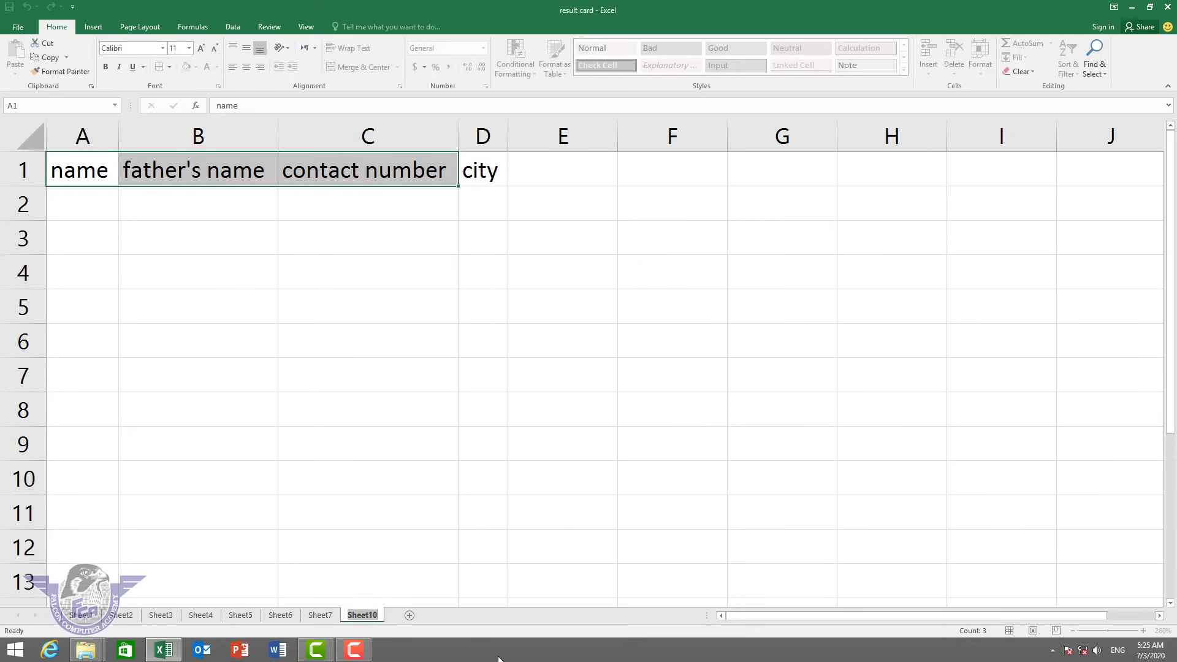
{"action": "type", "text": "contact sheet"}
{"action": "key", "text": "Return"}
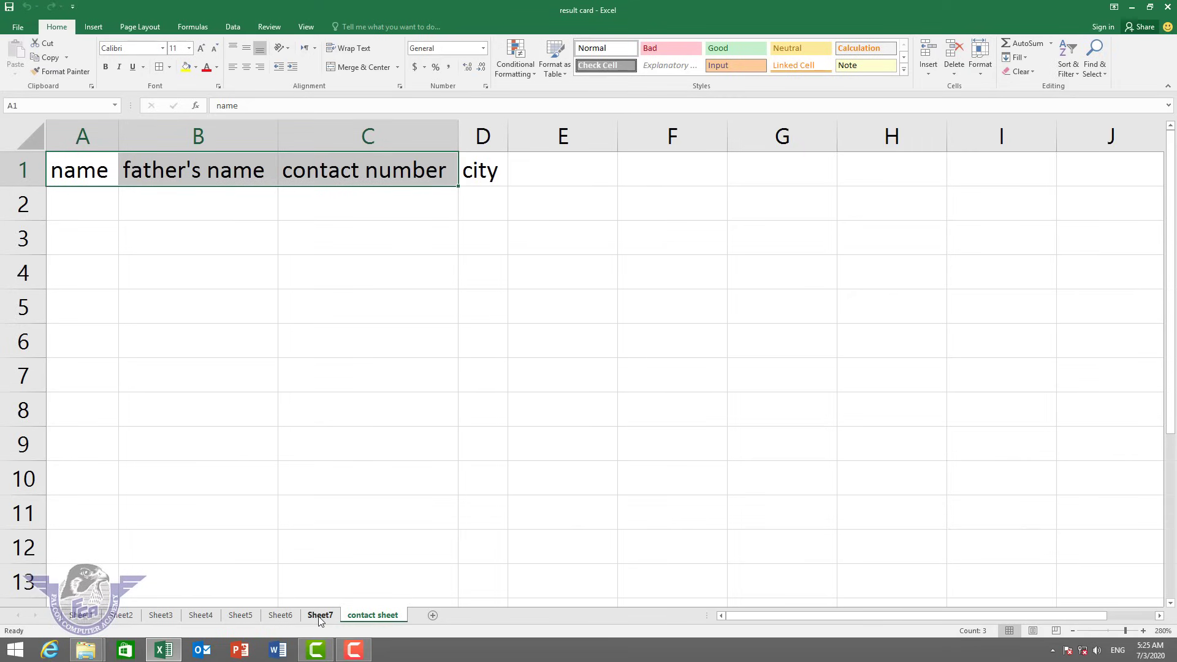
Rename Sheet6 to 'result card', then return to the contact sheet.
{"action": "left_click", "coordinate": [288, 617]}
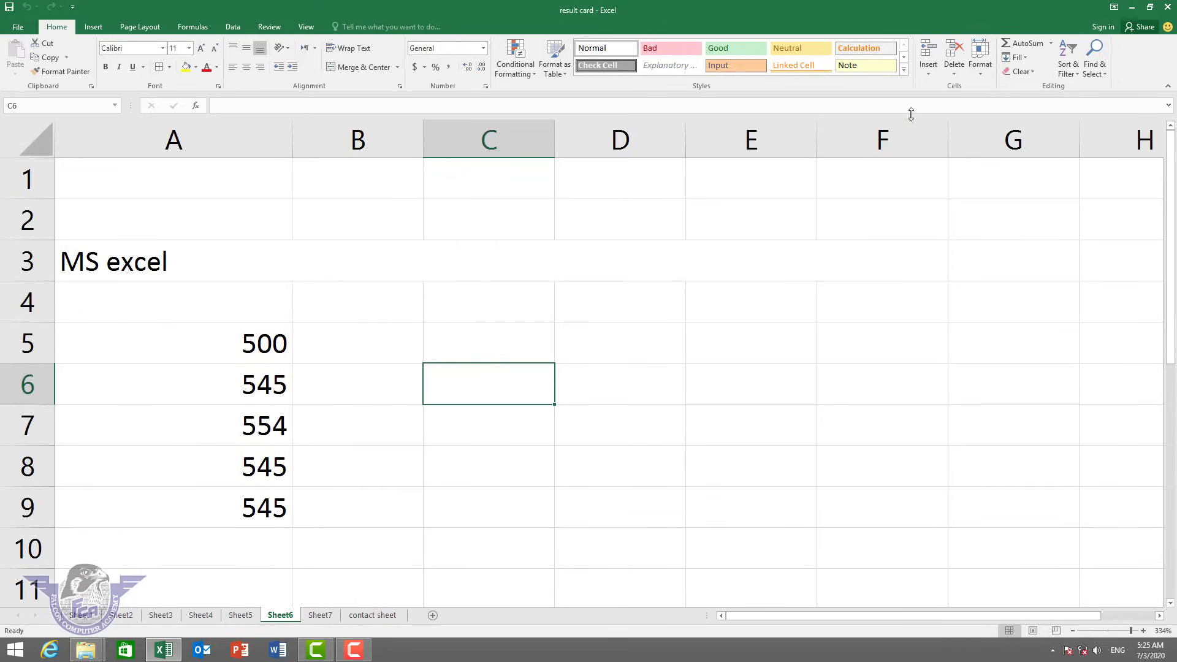
{"action": "left_click", "coordinate": [978, 73]}
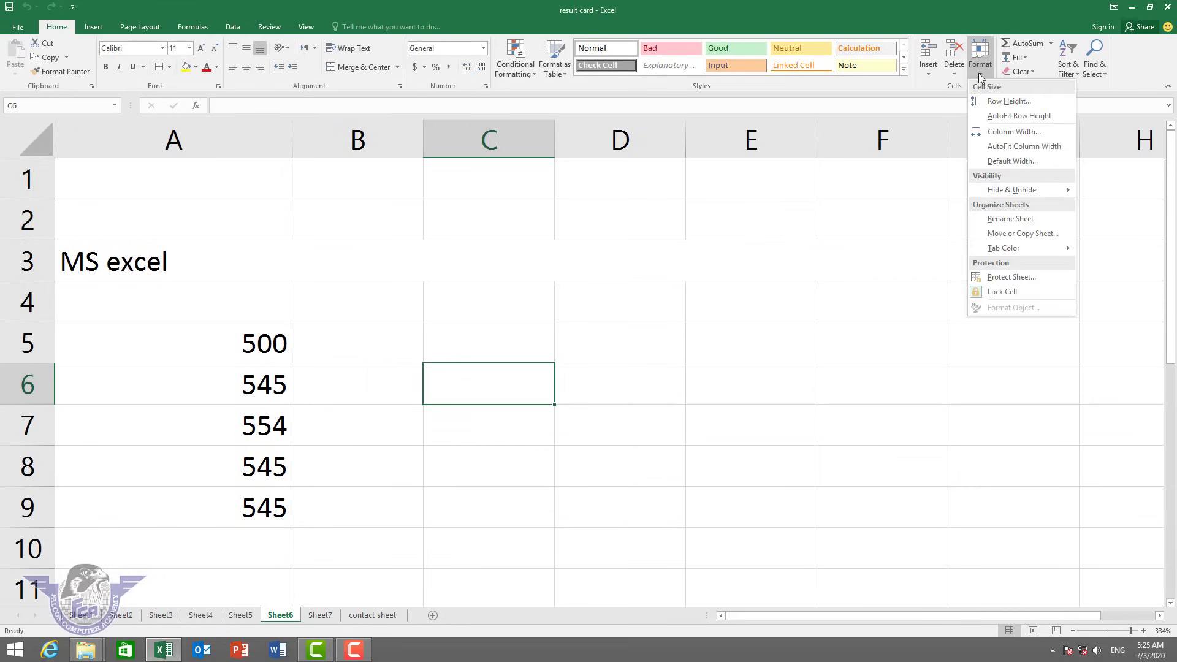
{"action": "left_click", "coordinate": [1032, 218]}
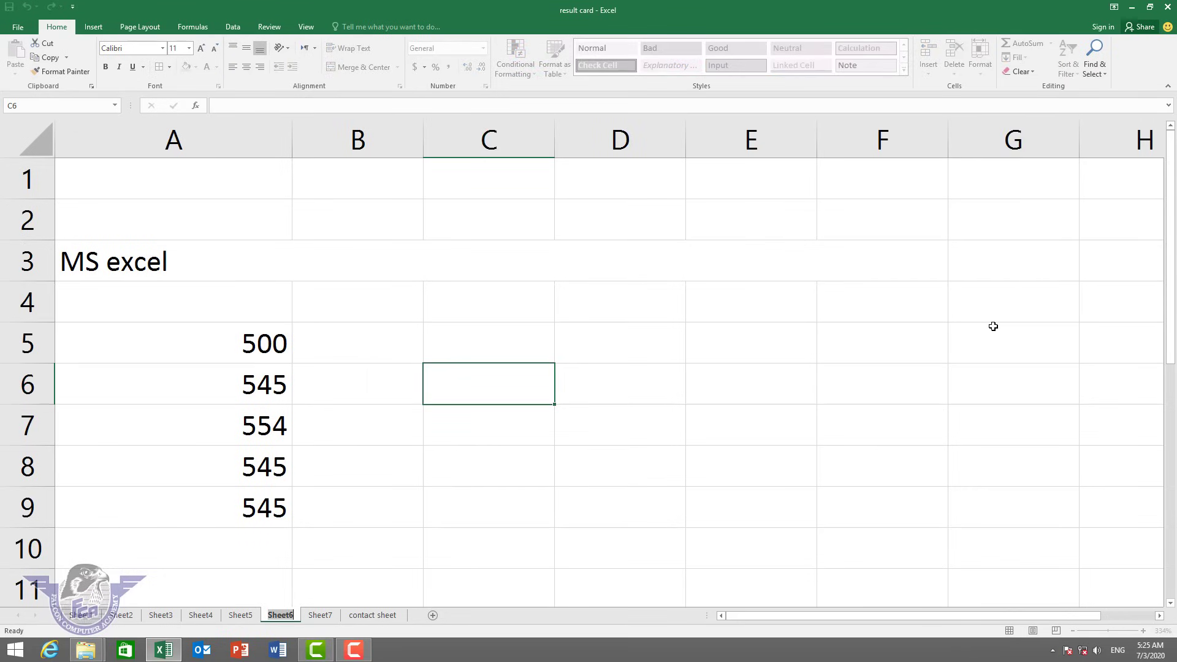
{"action": "type", "text": "result card"}
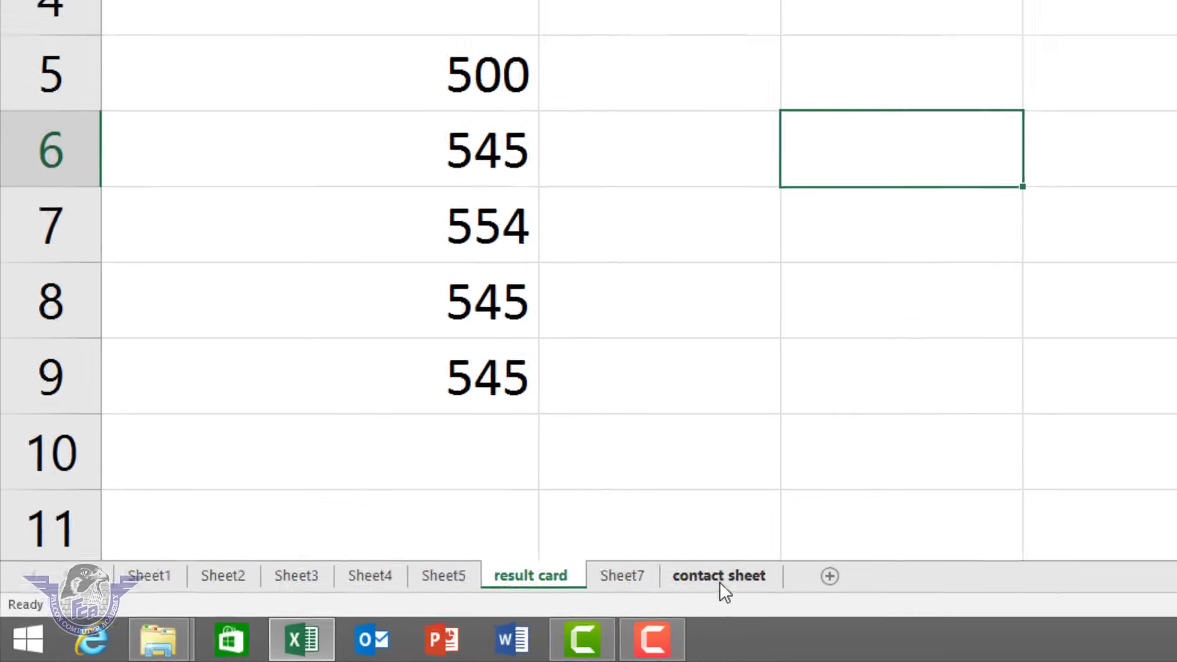
{"action": "left_click", "coordinate": [8, 2]}
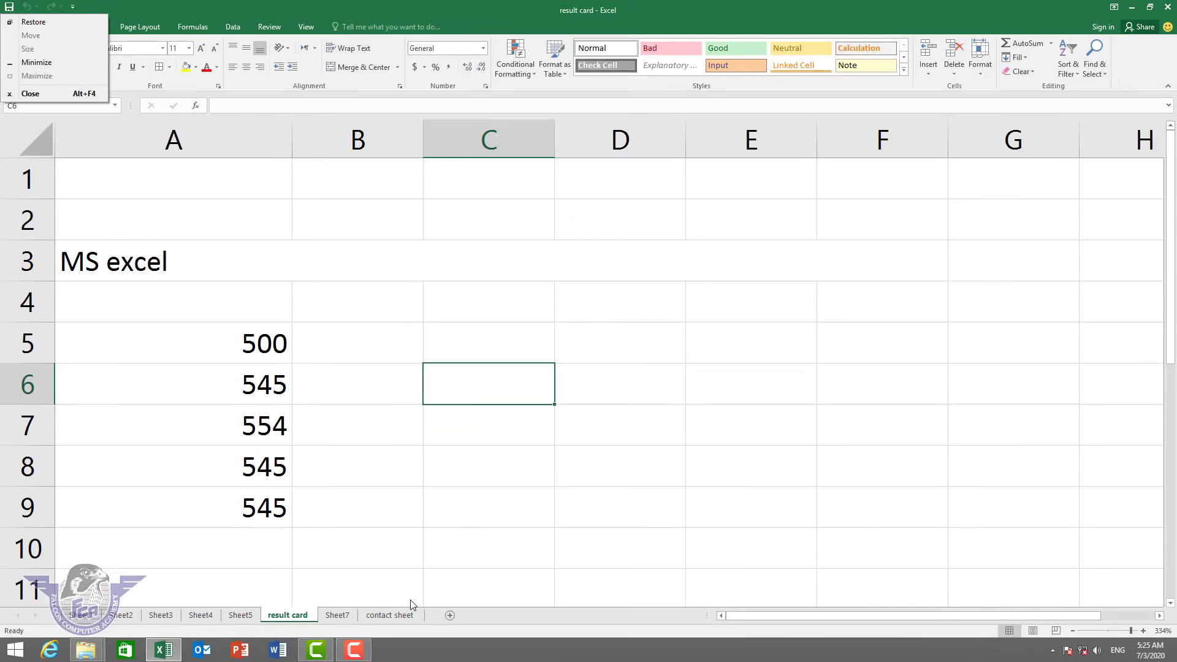
{"action": "left_click", "coordinate": [395, 616]}
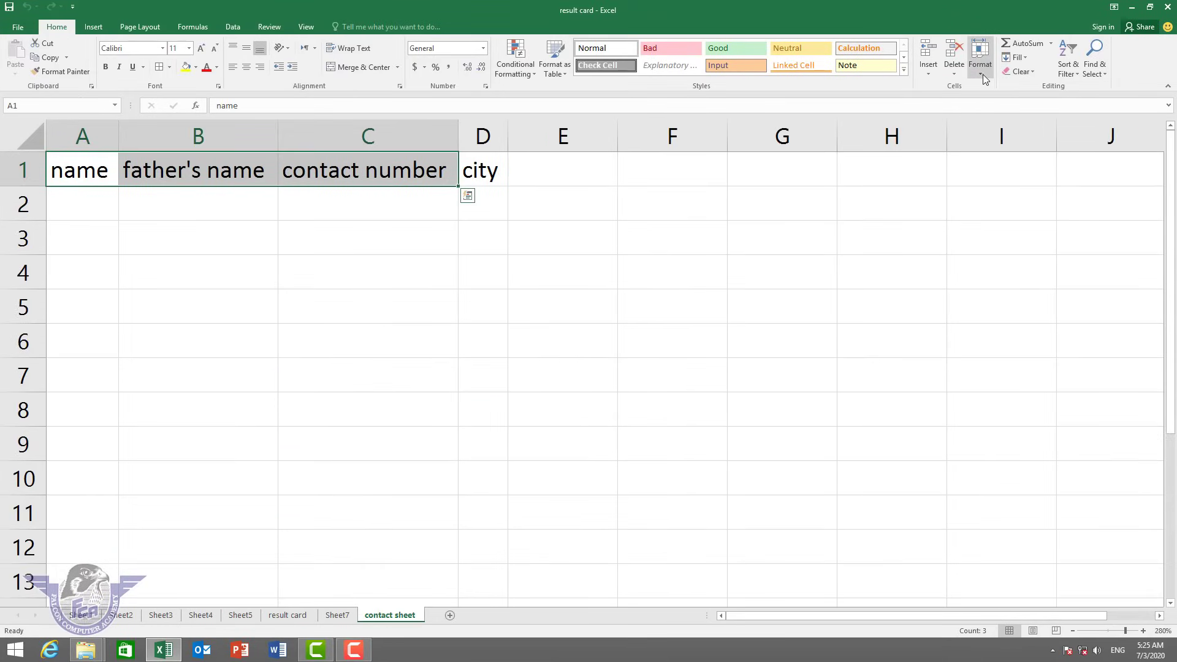
Duplicate the contact sheet as 'contact sheet (2)', placed at the end of the tabs.
{"action": "left_click", "coordinate": [980, 73]}
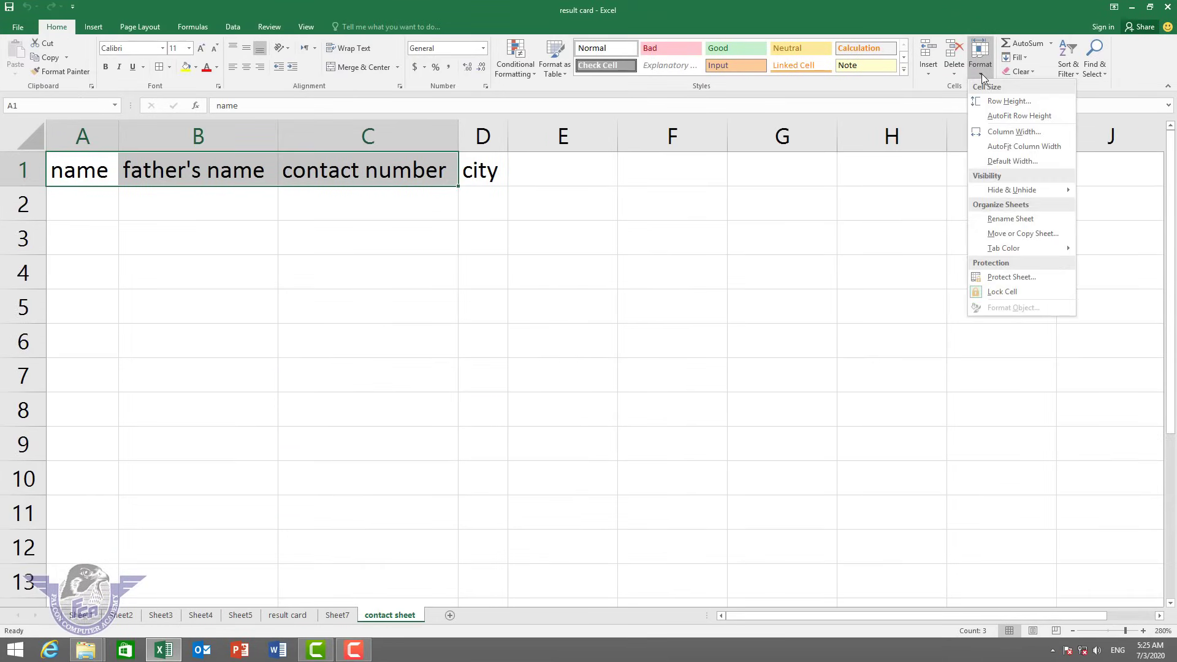
{"action": "left_click", "coordinate": [1041, 237]}
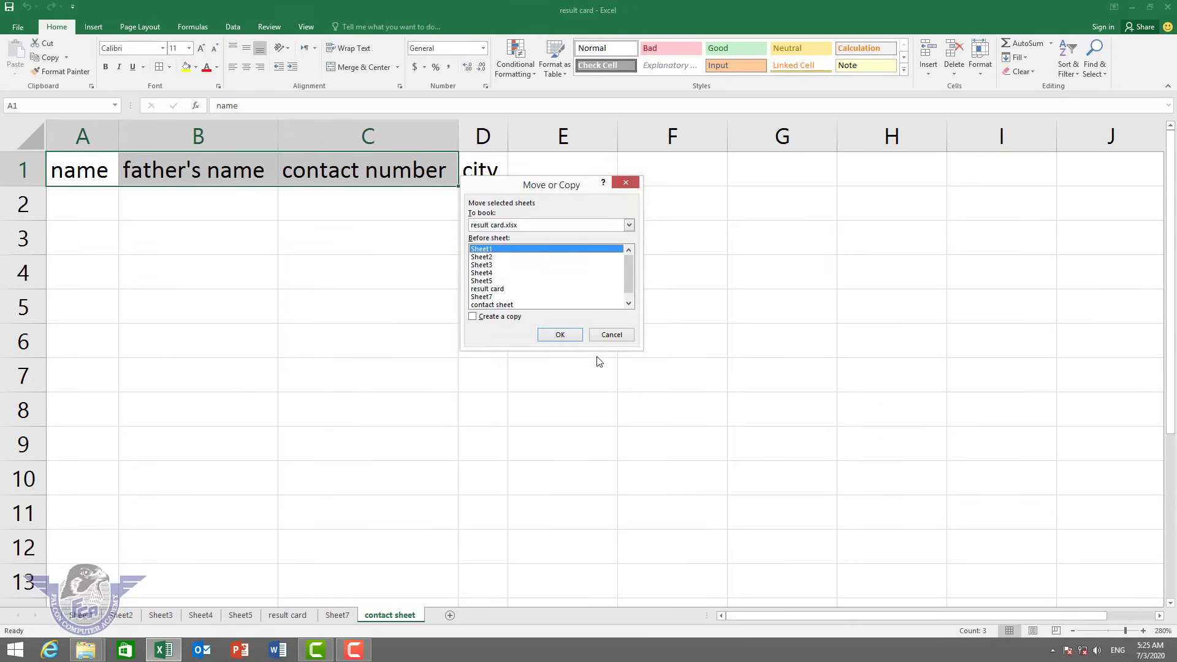
{"action": "left_click", "coordinate": [506, 307]}
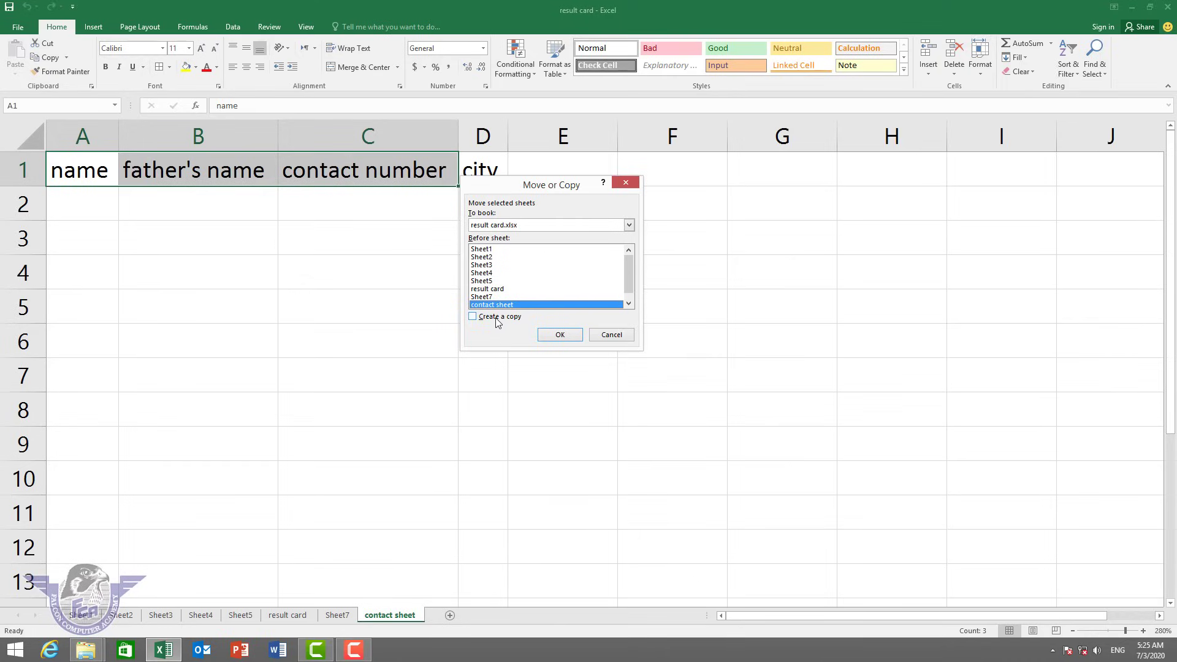
{"action": "left_click", "coordinate": [495, 317]}
{"action": "left_click", "coordinate": [560, 335]}
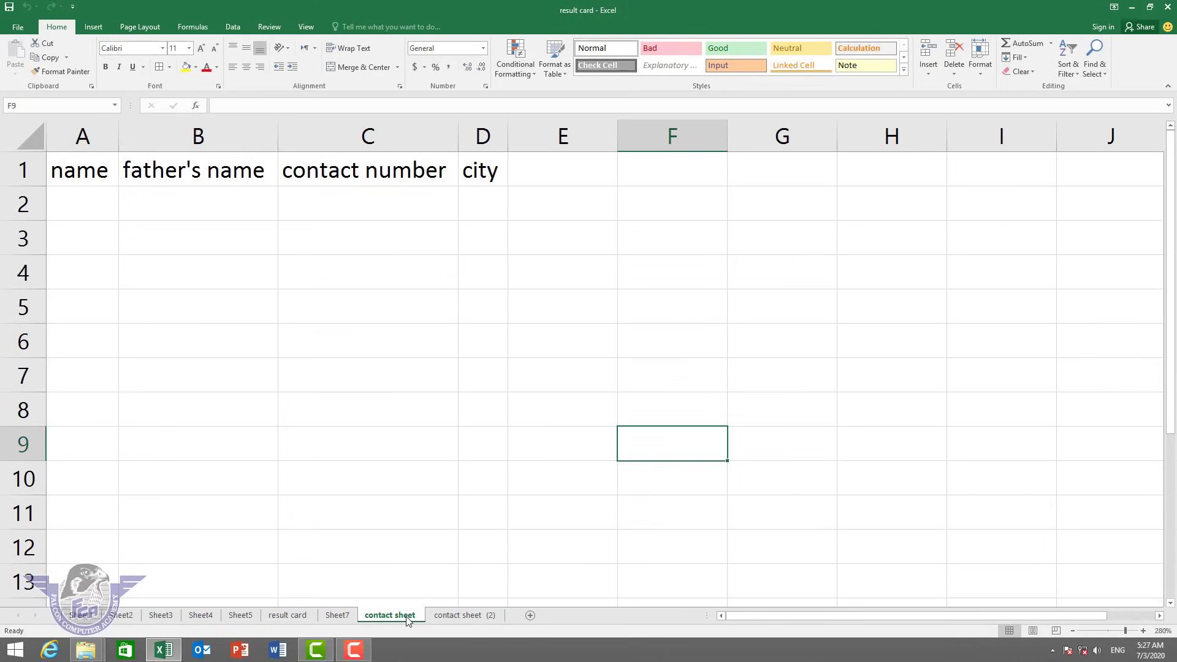
Compare the copy with the original, finishing on the contact sheet tab.
{"action": "left_click", "coordinate": [454, 618]}
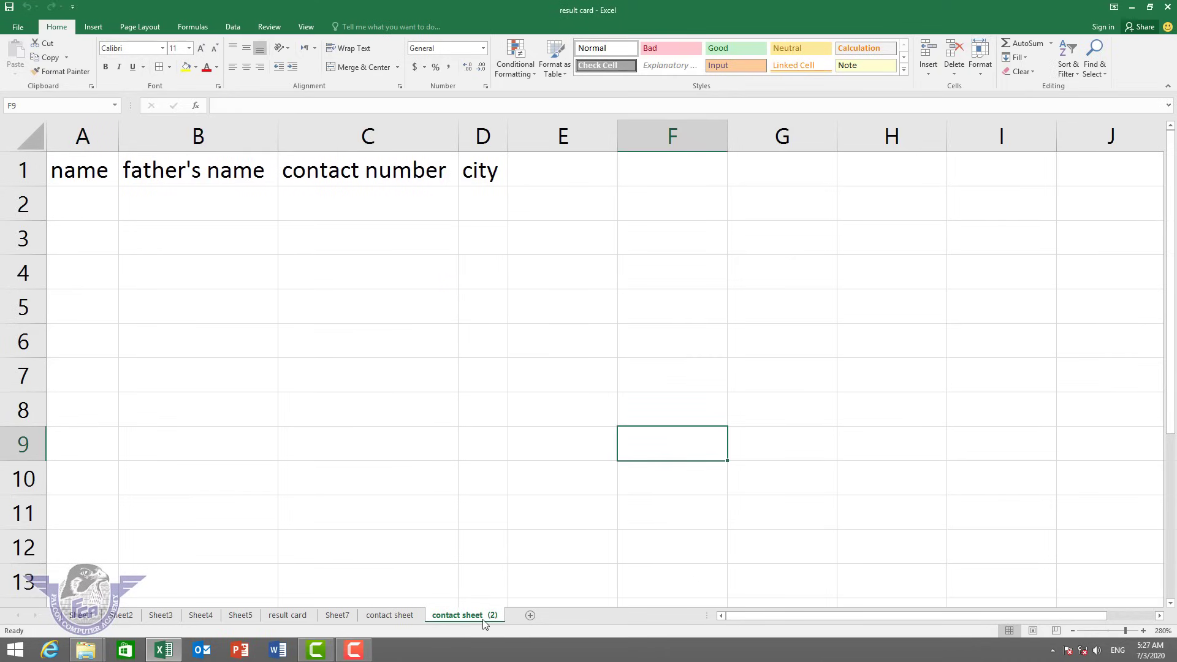
{"action": "left_click", "coordinate": [415, 617]}
{"action": "left_click", "coordinate": [469, 619]}
{"action": "left_click", "coordinate": [392, 617]}
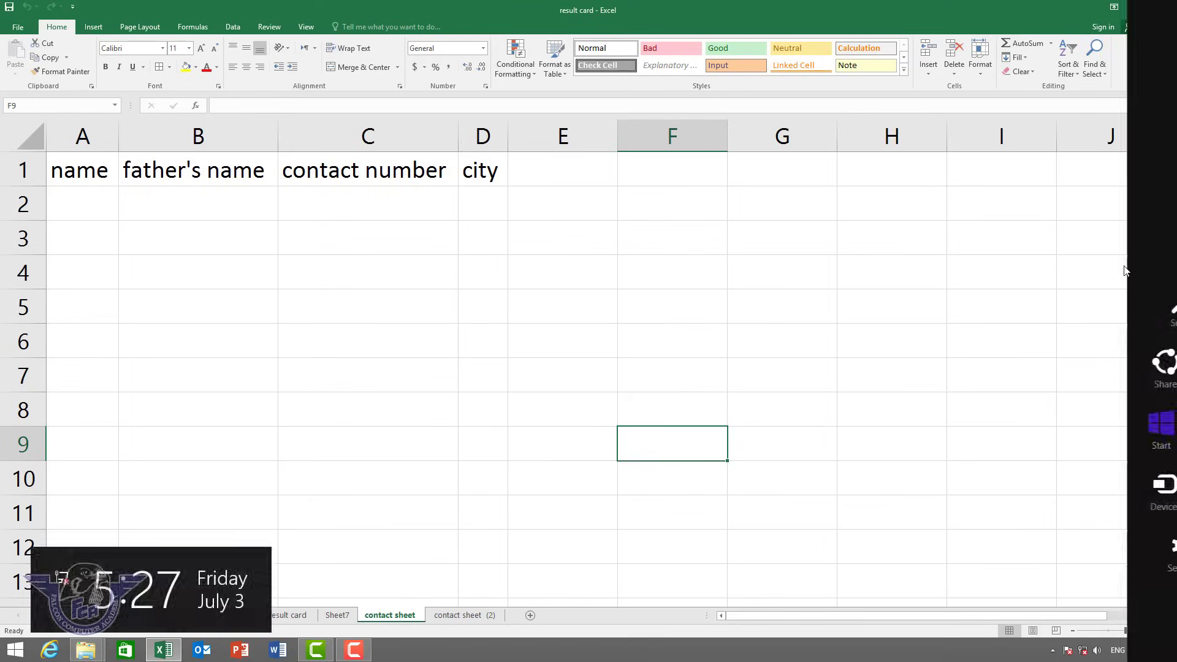
Colour the contact sheet tab orange.
{"action": "left_click", "coordinate": [982, 75]}
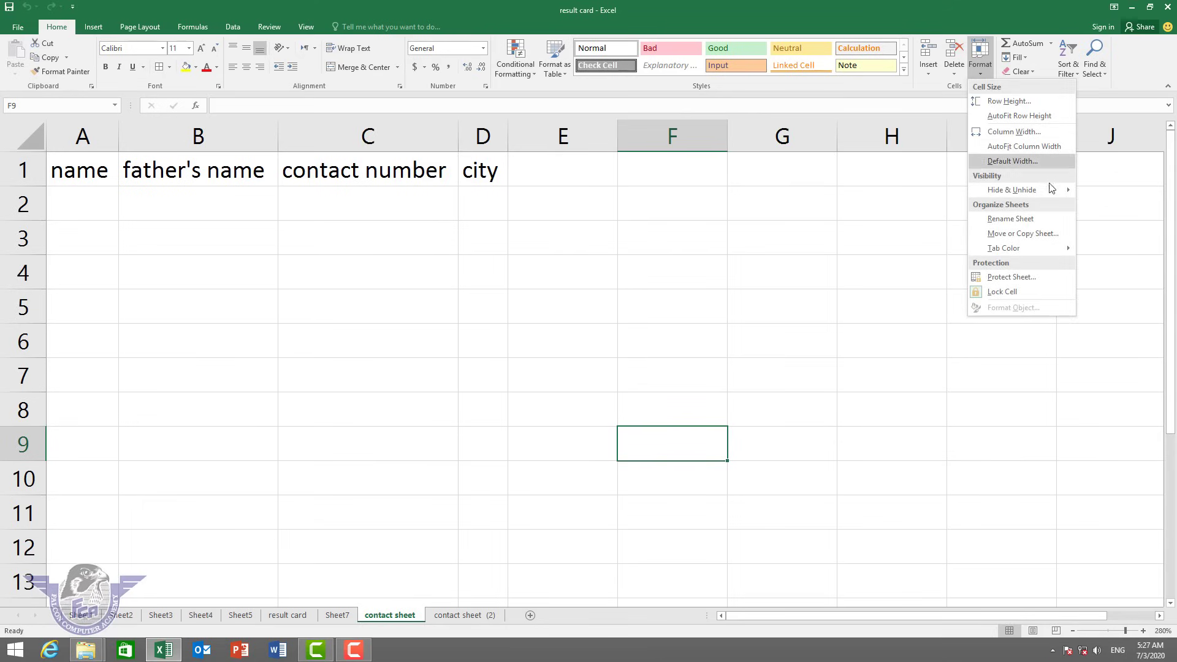
{"action": "mouse_move", "coordinate": [1018, 253]}
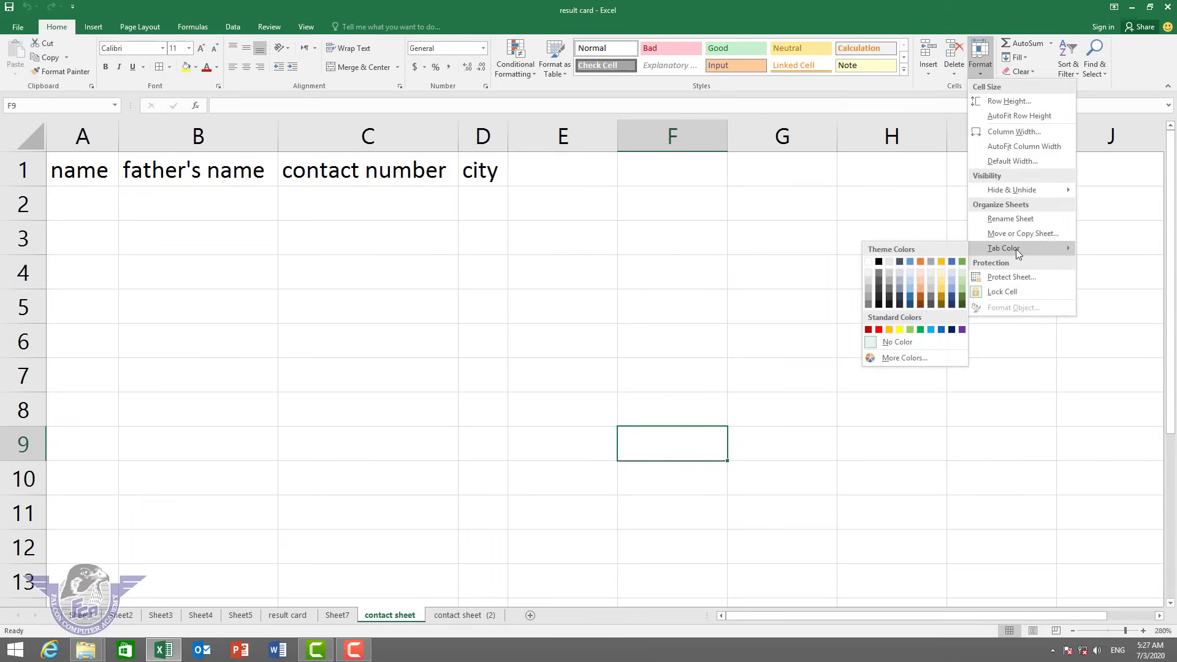
{"action": "left_click", "coordinate": [921, 262]}
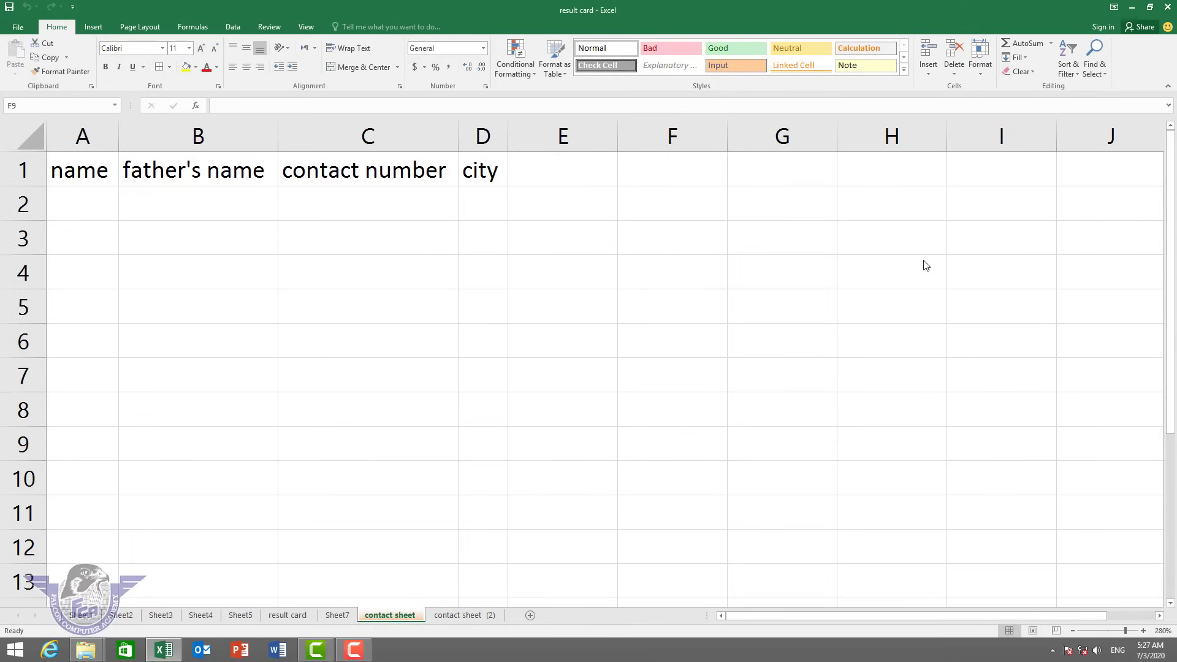
Colour the contact sheet (2) tab green and check both tab colours from Sheet7.
{"action": "left_click", "coordinate": [464, 615]}
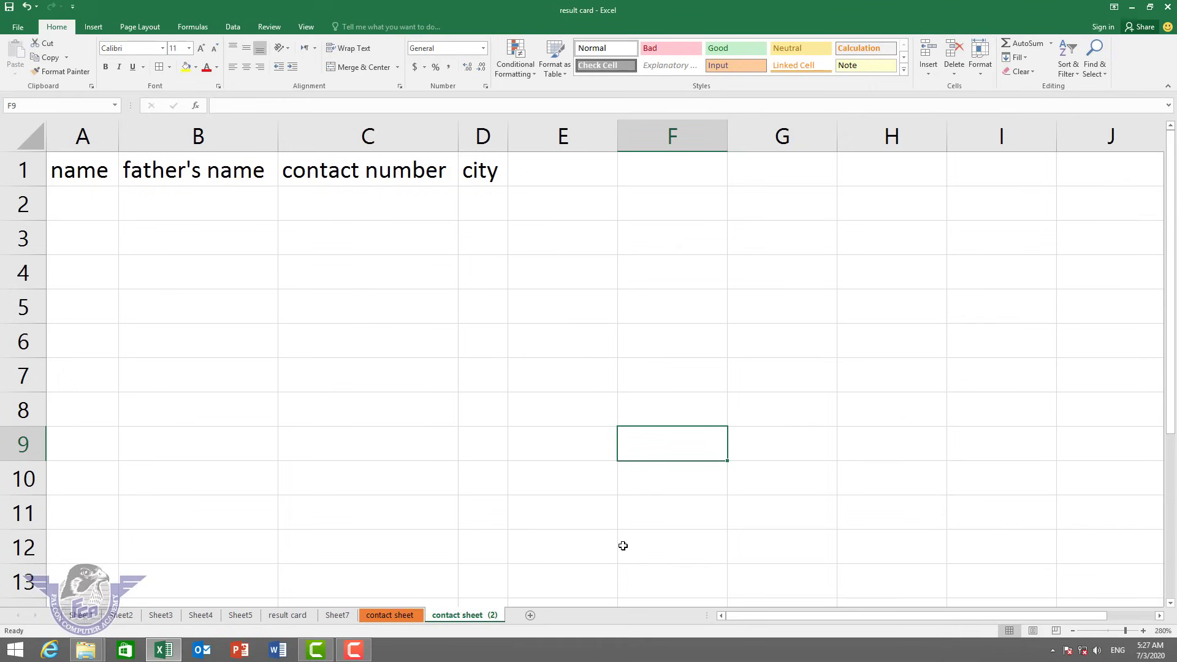
{"action": "left_click", "coordinate": [972, 75]}
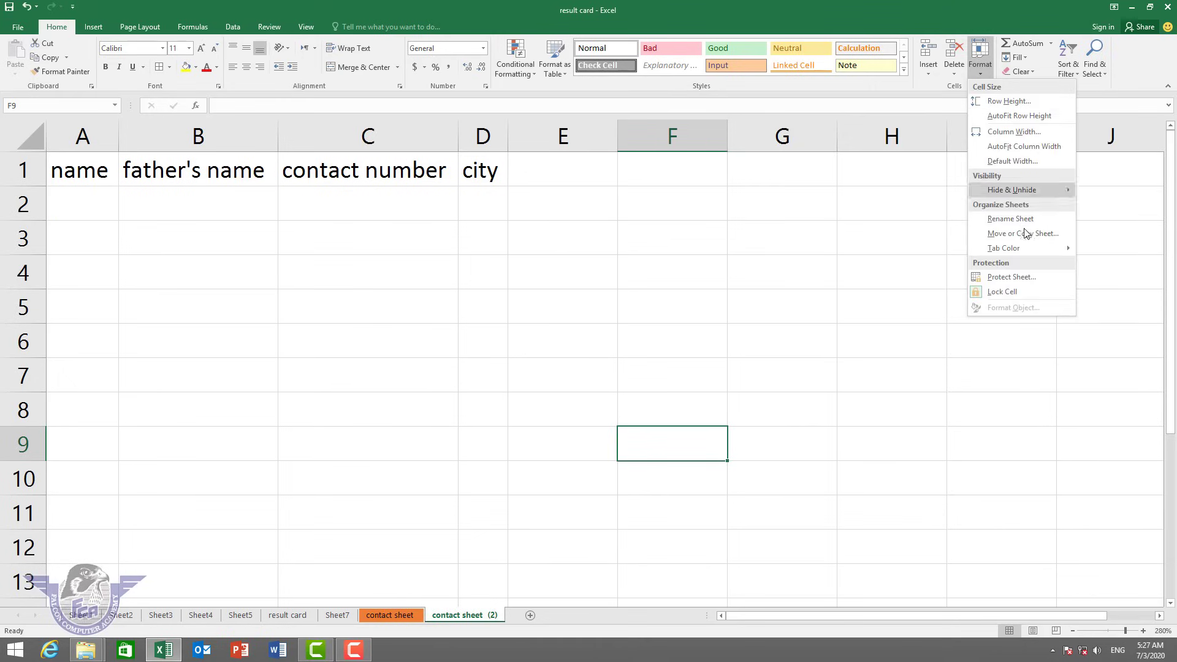
{"action": "mouse_move", "coordinate": [1027, 247]}
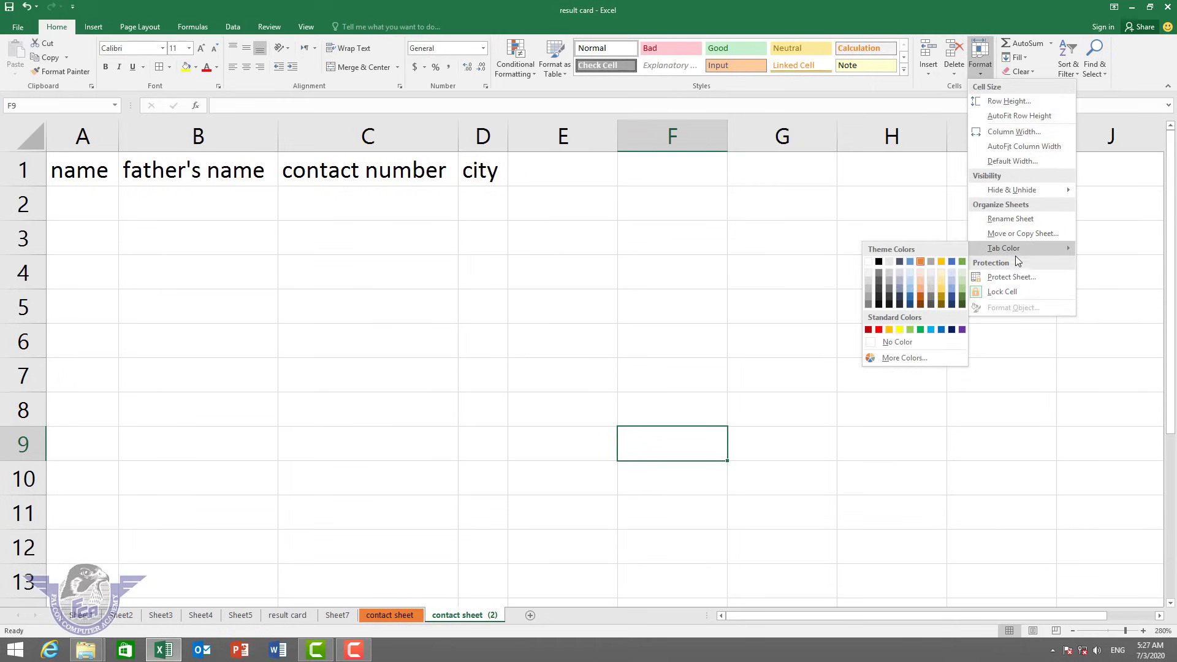
{"action": "left_click", "coordinate": [921, 330]}
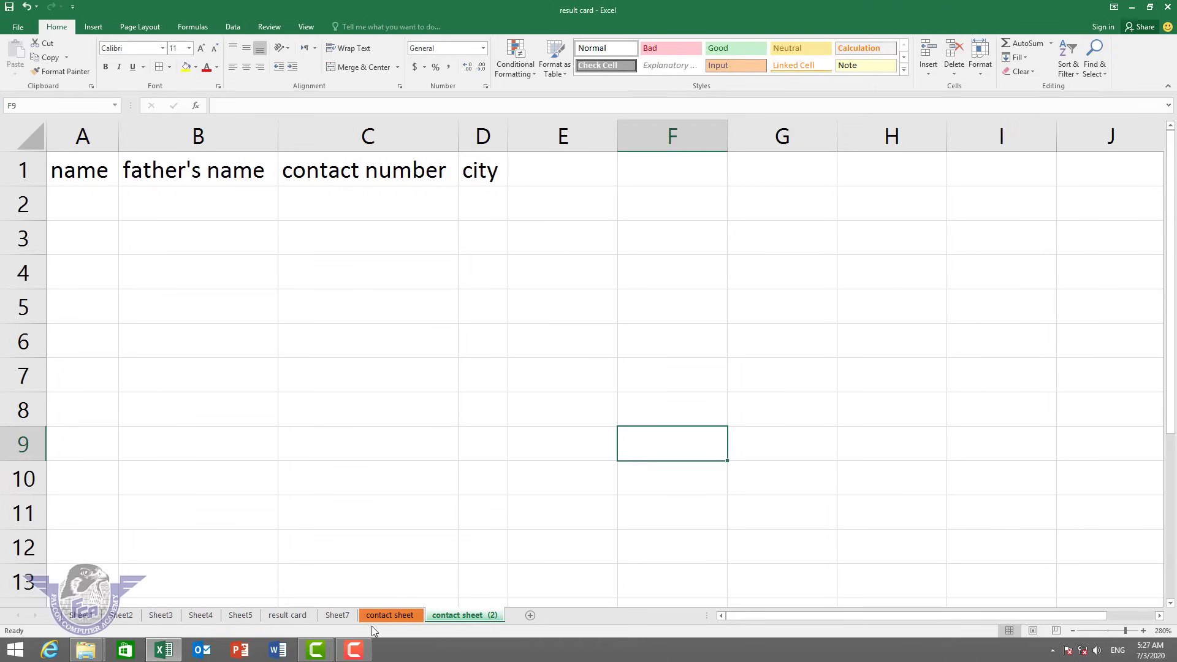
{"action": "left_click", "coordinate": [338, 615]}
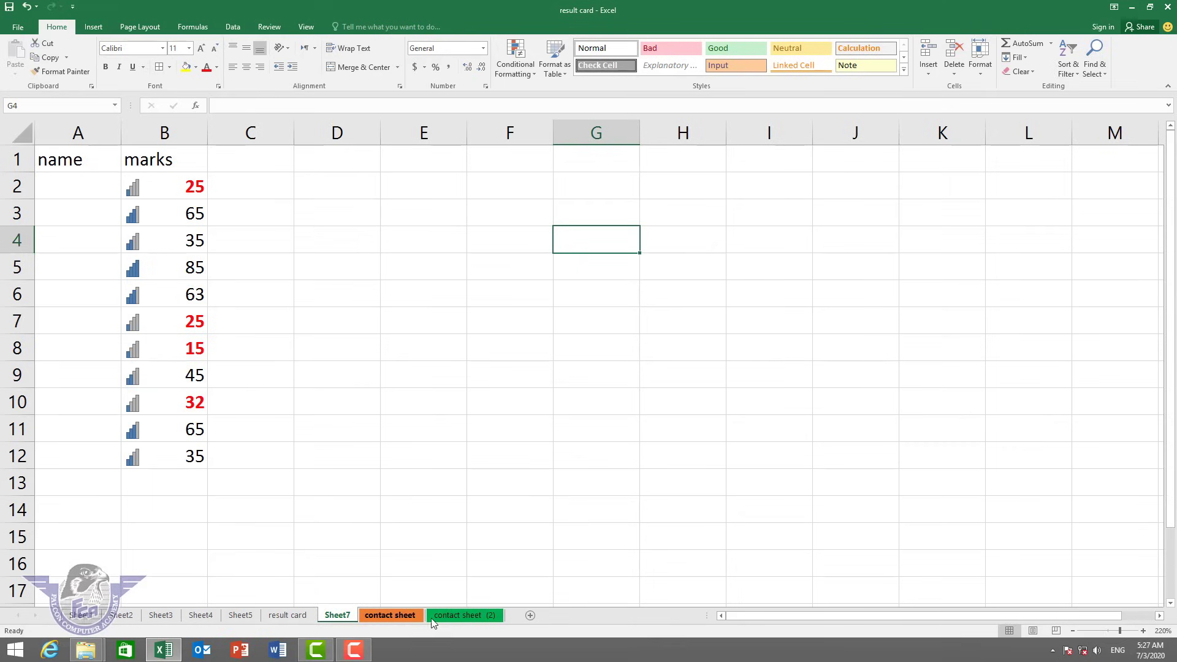
{"action": "left_click", "coordinate": [457, 615]}
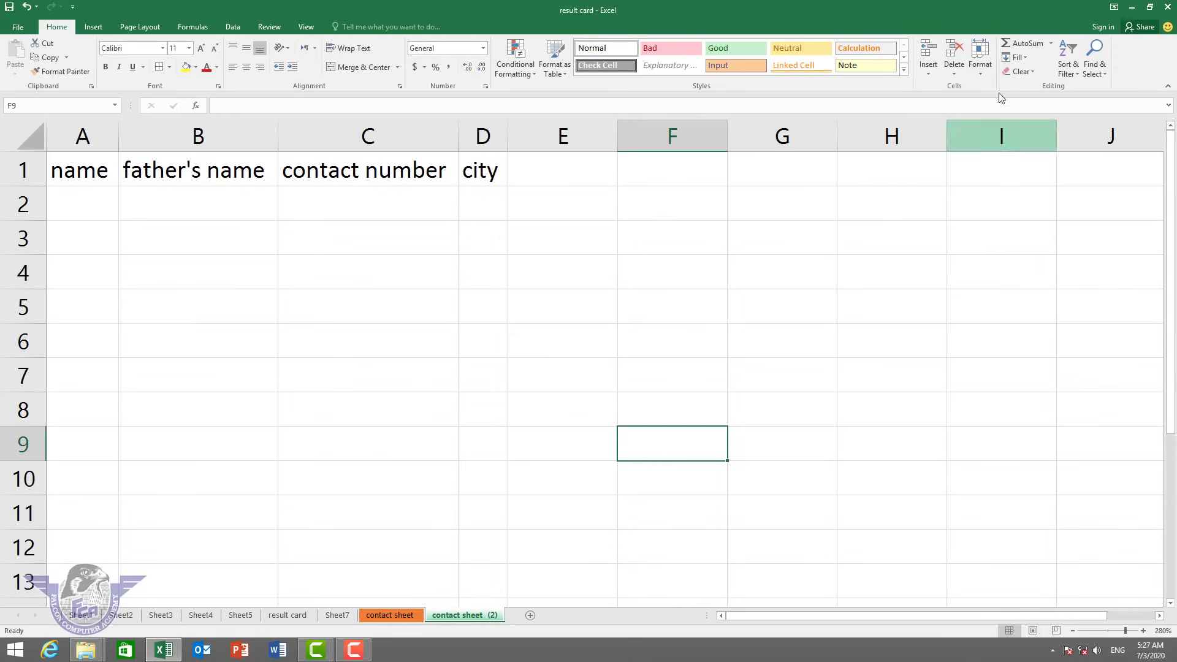
Protect the contact sheet (2) worksheet with a password.
{"action": "left_click", "coordinate": [979, 72]}
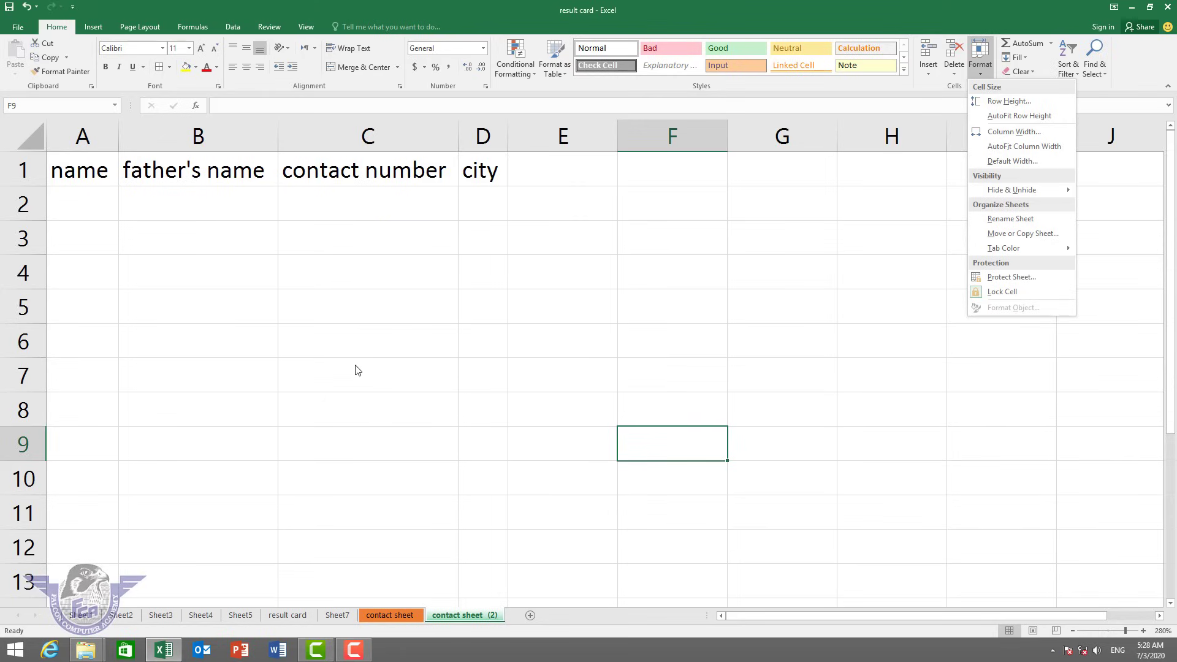
{"action": "left_click", "coordinate": [1002, 278]}
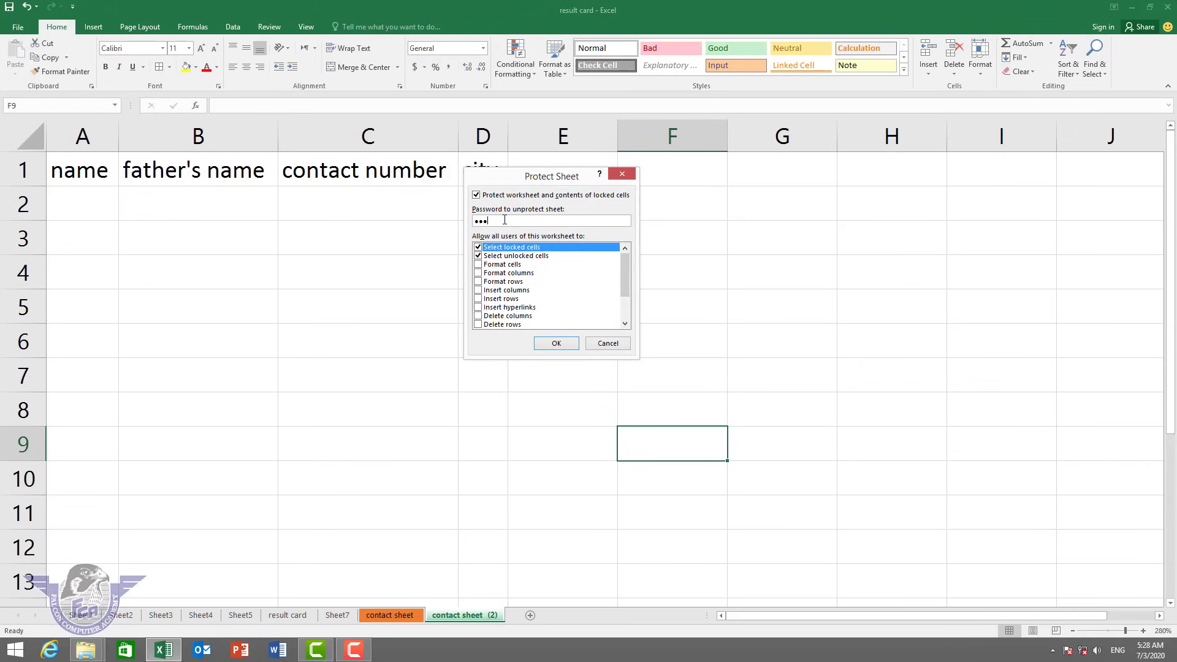
{"action": "key", "text": "Return"}
{"action": "key", "text": "Return"}
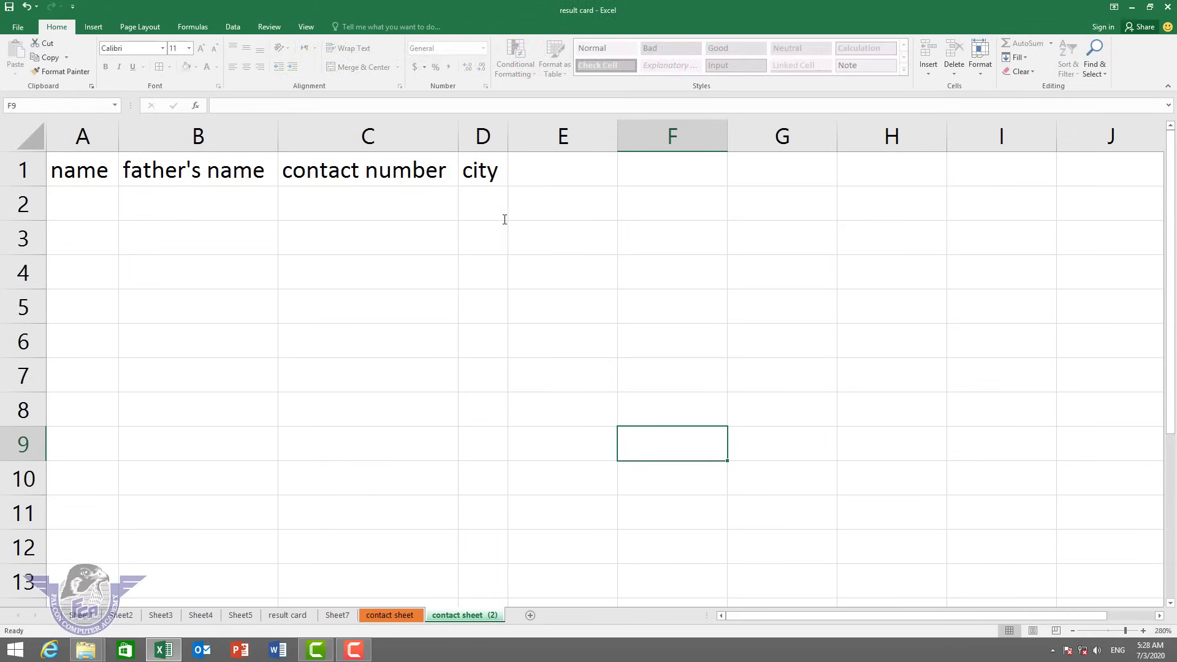
{"action": "left_click", "coordinate": [346, 328]}
Test the protection by trying to edit a cell and delete A1:E8, dismissing the warnings.
{"action": "double_click", "coordinate": [346, 328]}
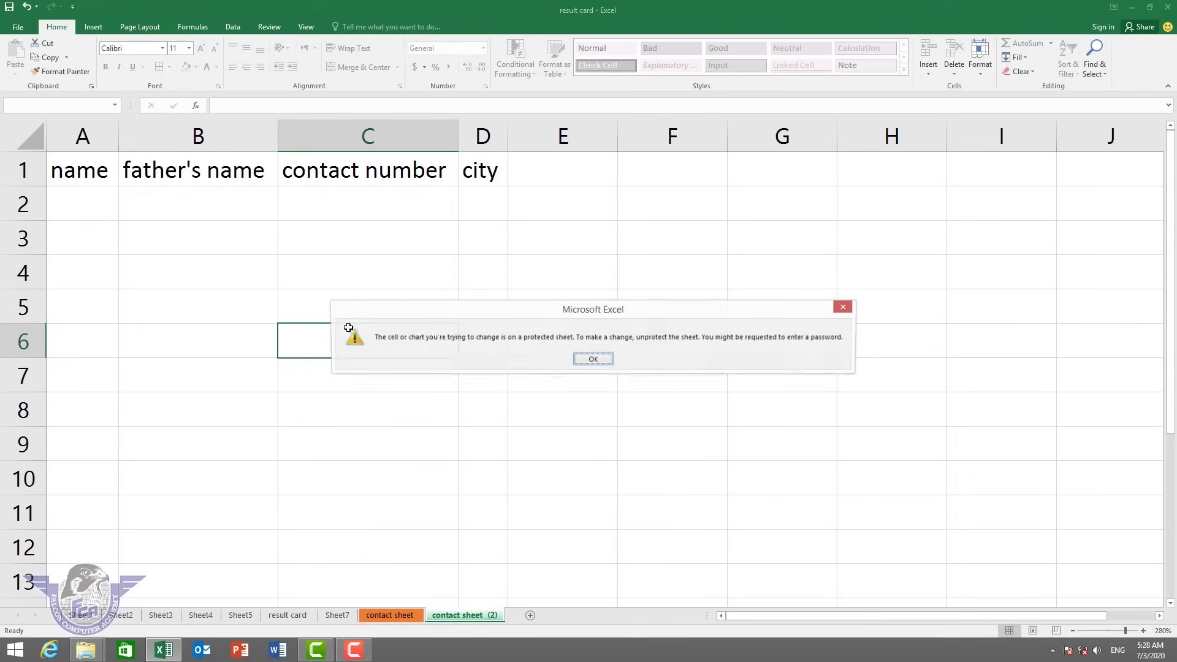
{"action": "key", "text": "Return"}
{"action": "left_click_drag", "start_coordinate": [517, 396], "coordinate": [63, 132]}
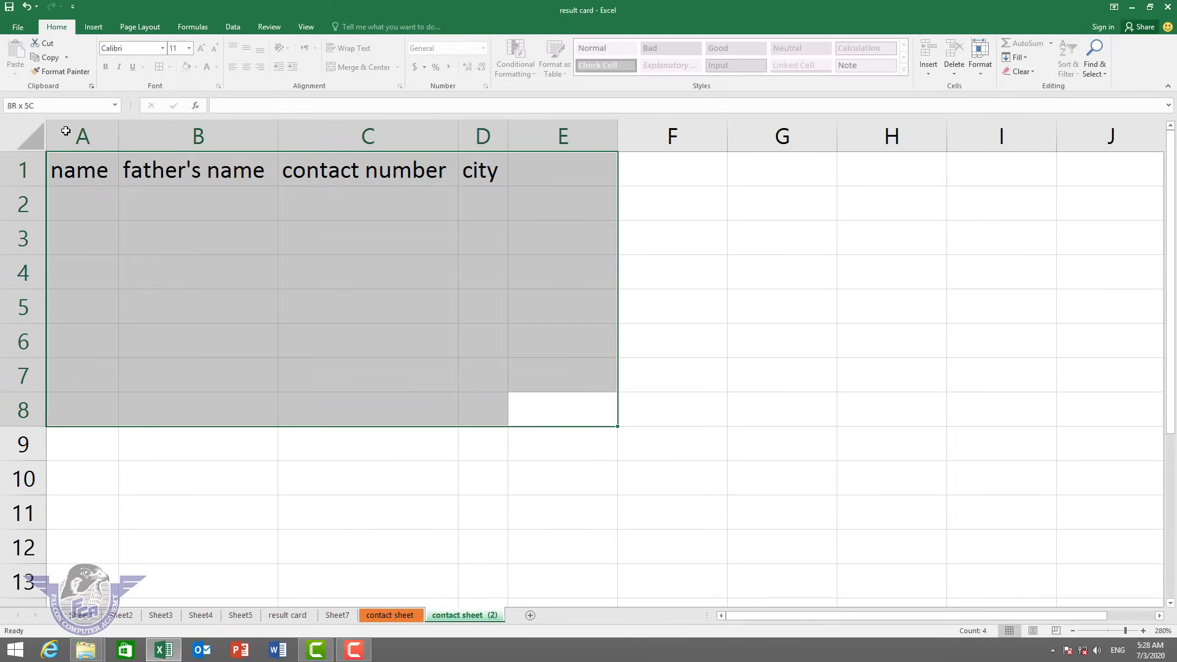
{"action": "key", "text": "Delete"}
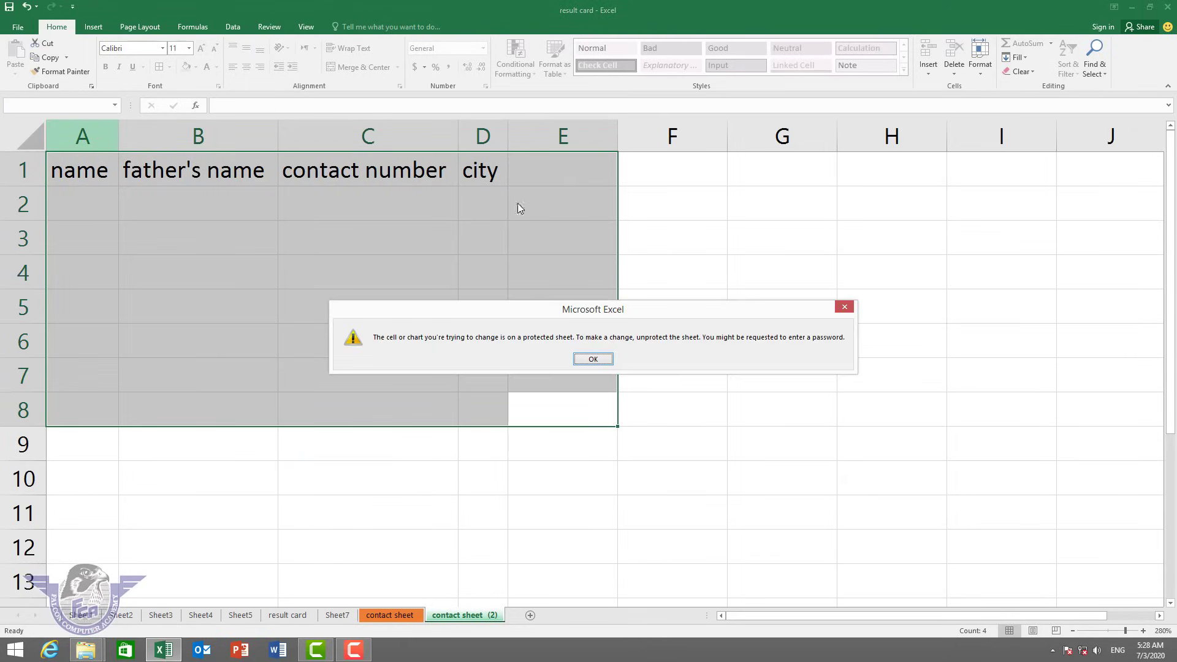
{"action": "left_click", "coordinate": [599, 361]}
{"action": "left_click", "coordinate": [323, 297]}
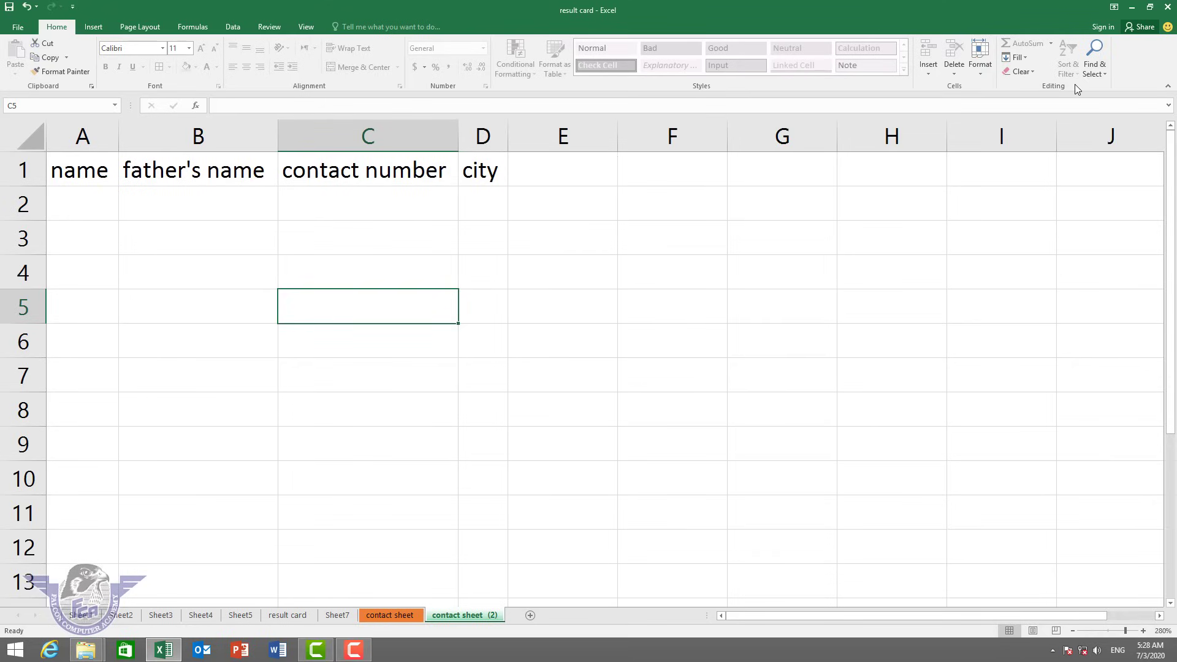
Remove the password protection from contact sheet (2).
{"action": "left_click", "coordinate": [979, 69]}
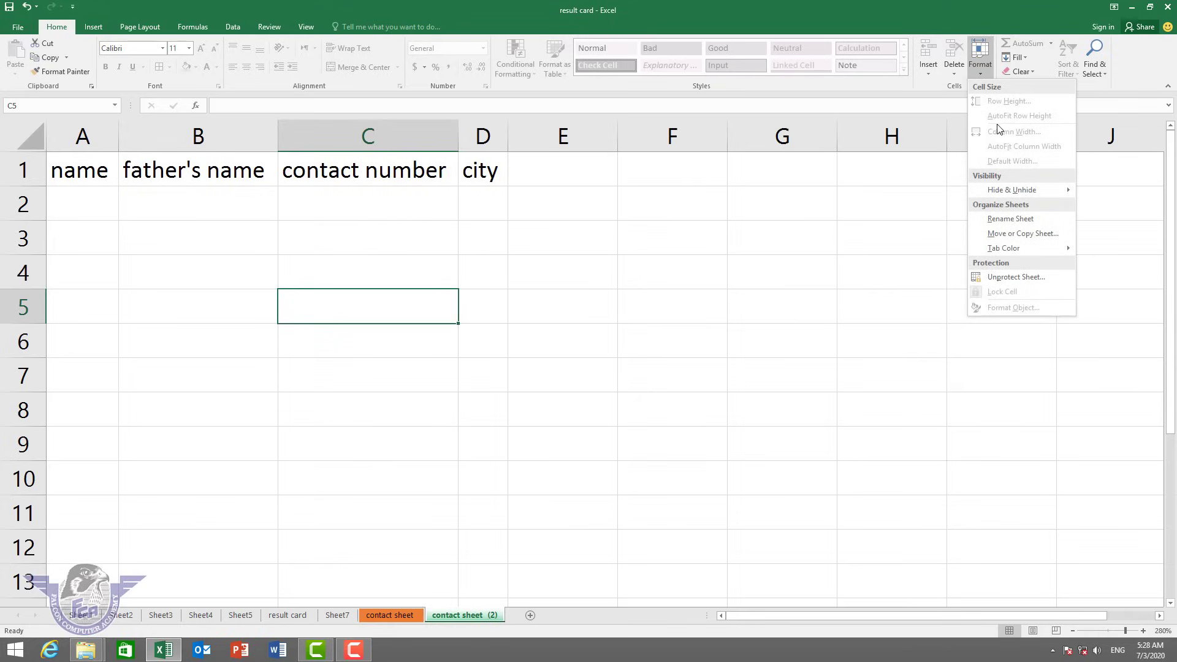
{"action": "left_click", "coordinate": [1031, 279]}
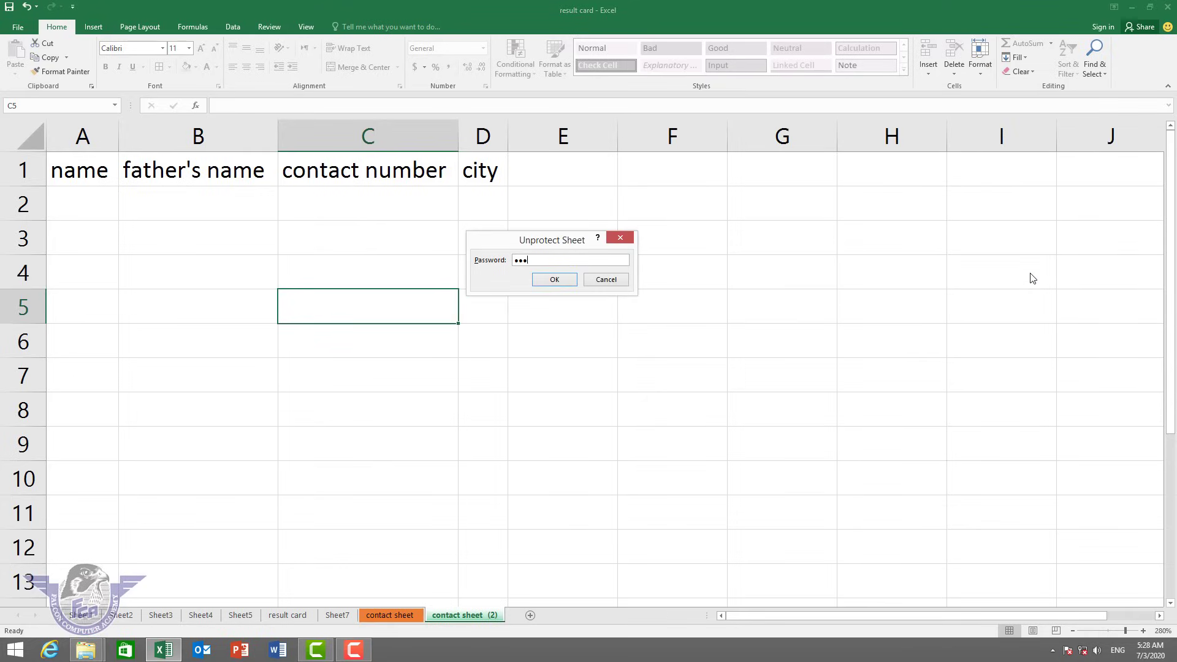
{"action": "key", "text": "Return"}
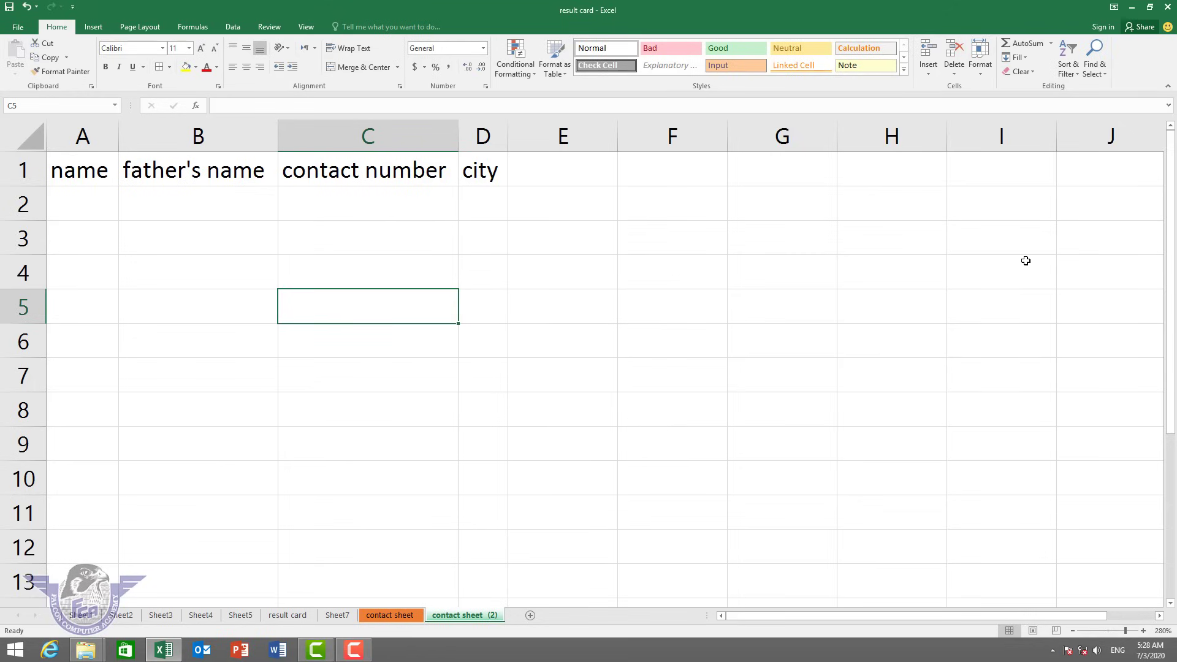
{"action": "key", "text": "Down"}
{"action": "key", "text": "Down"}
{"action": "key", "text": "Down"}
{"action": "key", "text": "Down"}
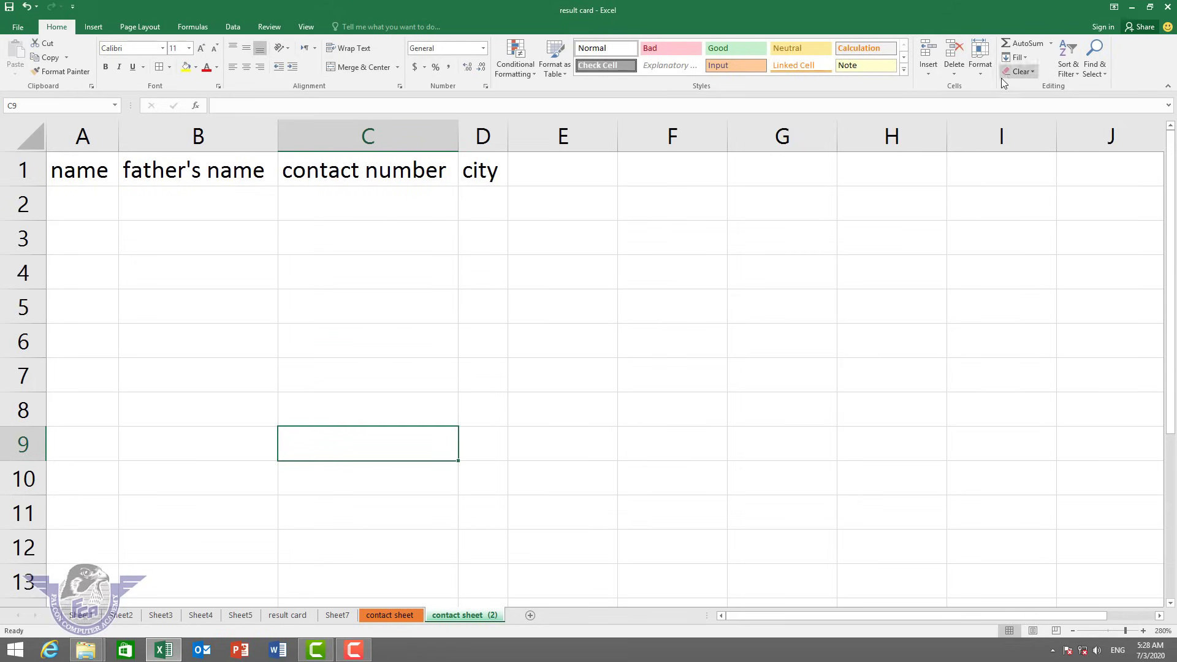
Add a new blank worksheet, Sheet13.
{"action": "left_click", "coordinate": [980, 73]}
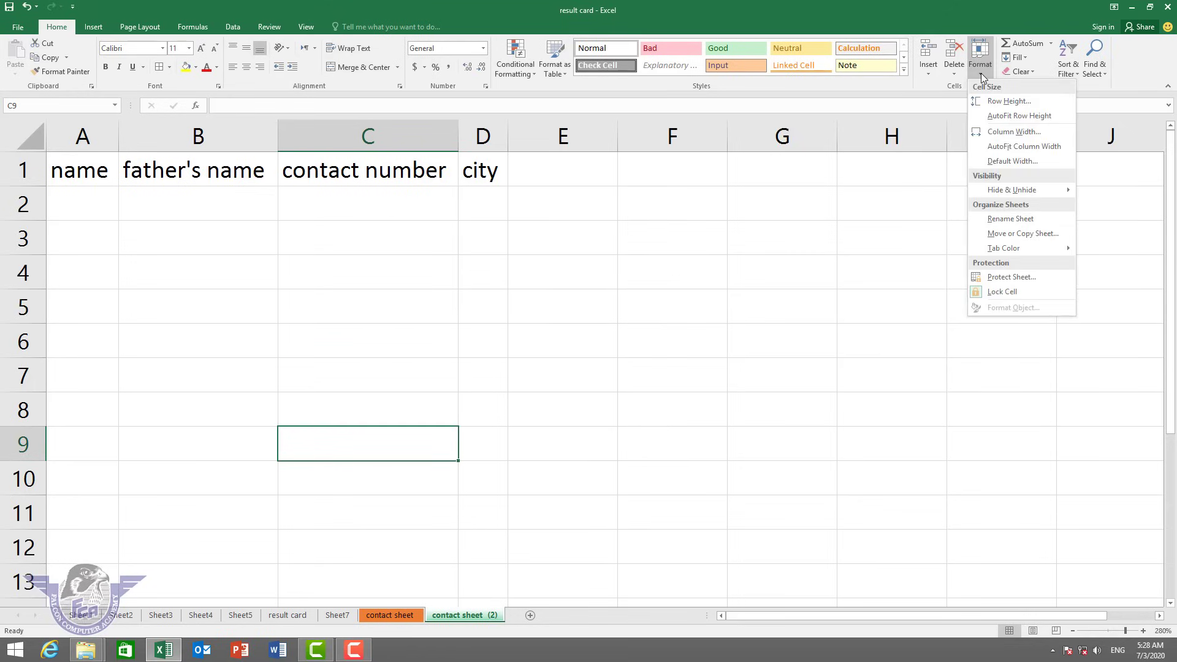
{"action": "left_click", "coordinate": [980, 72]}
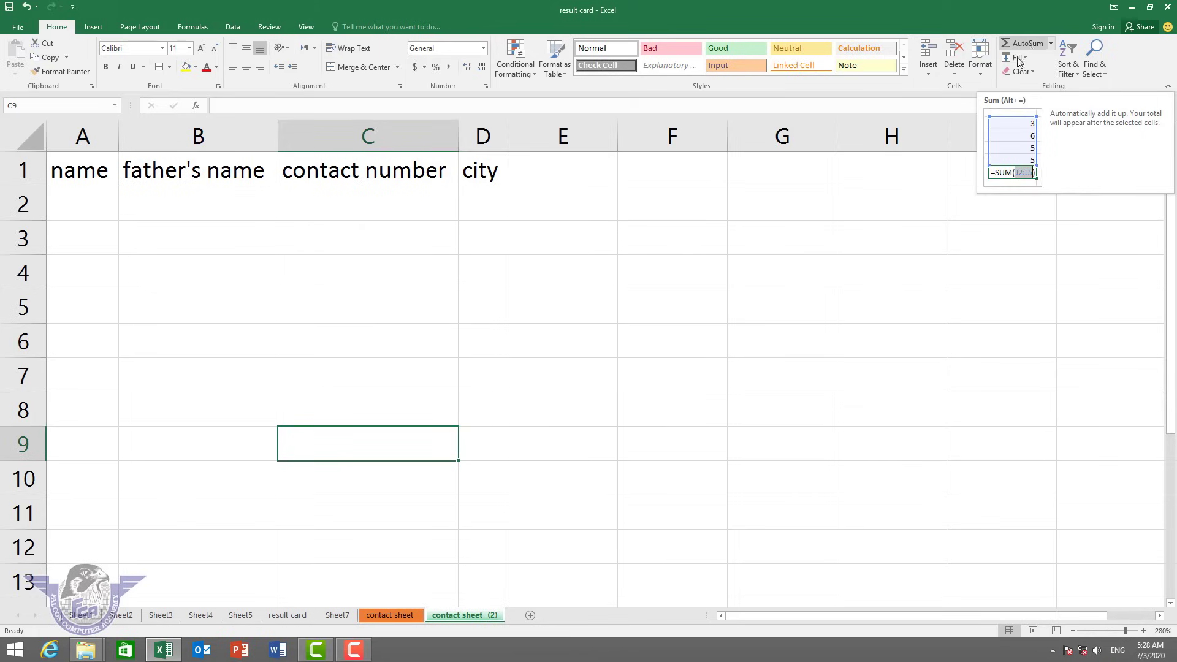
{"action": "left_click", "coordinate": [530, 614]}
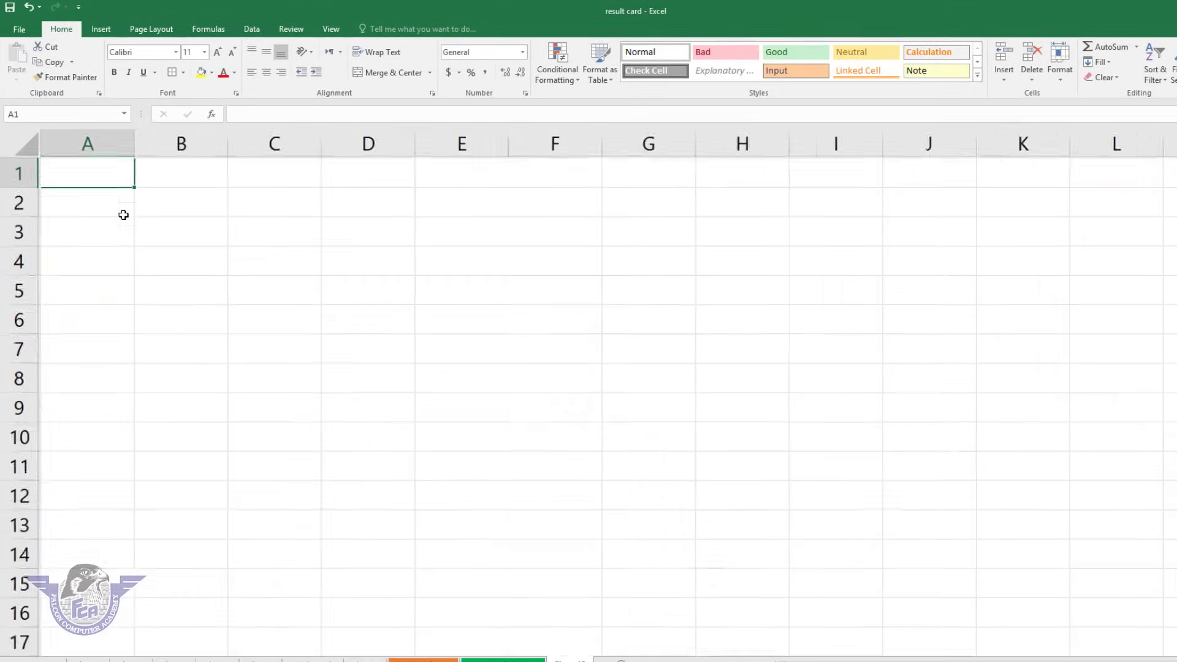
Enter 500, 200, 500, 400 and 500 in A1:A5.
{"action": "type", "text": "500"}
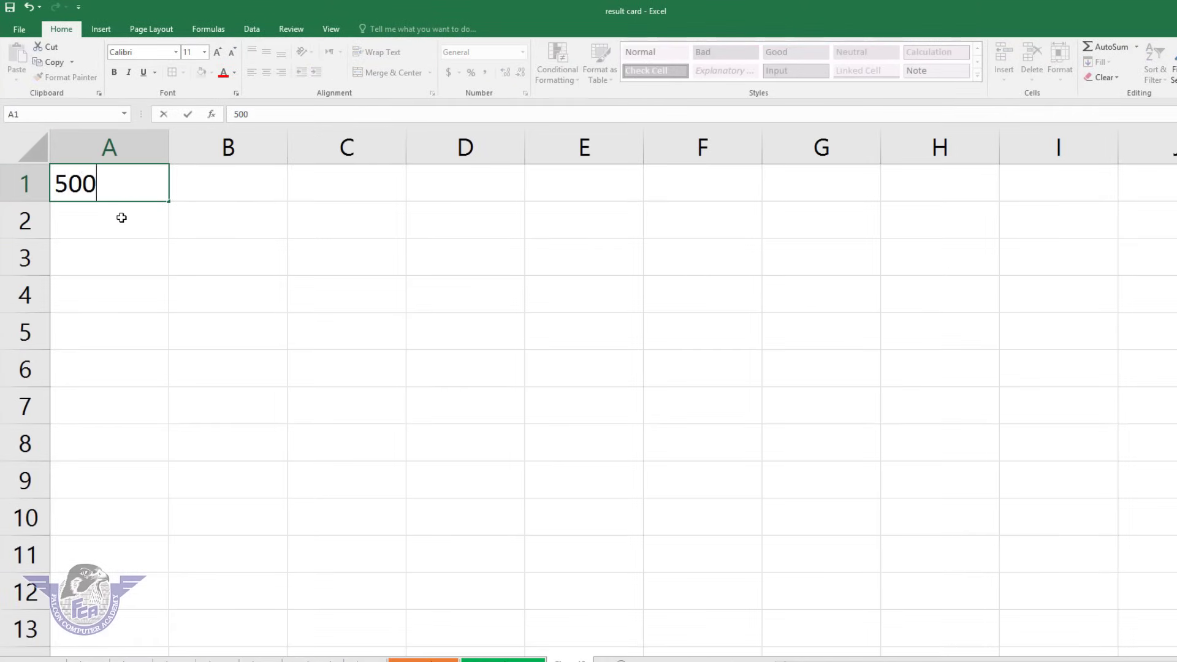
{"action": "key", "text": "Return"}
{"action": "type", "text": "200"}
{"action": "key", "text": "Return"}
{"action": "type", "text": "500"}
{"action": "key", "text": "Return"}
{"action": "type", "text": "400"}
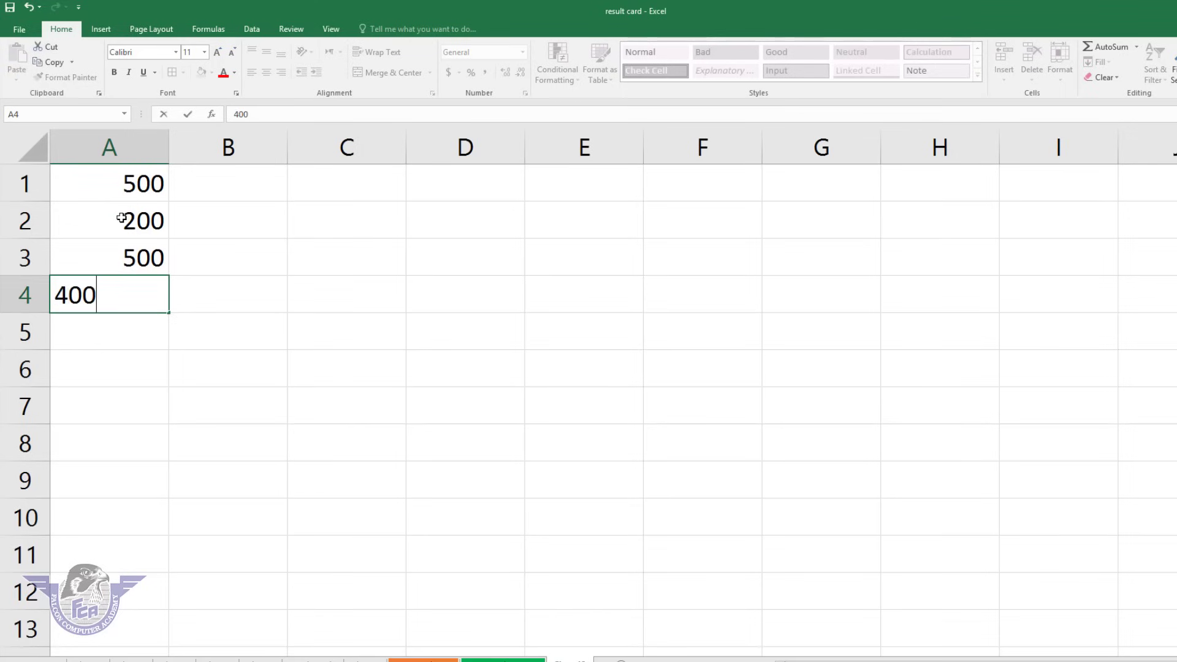
{"action": "key", "text": "Return"}
{"action": "type", "text": "500"}
{"action": "key", "text": "Return"}
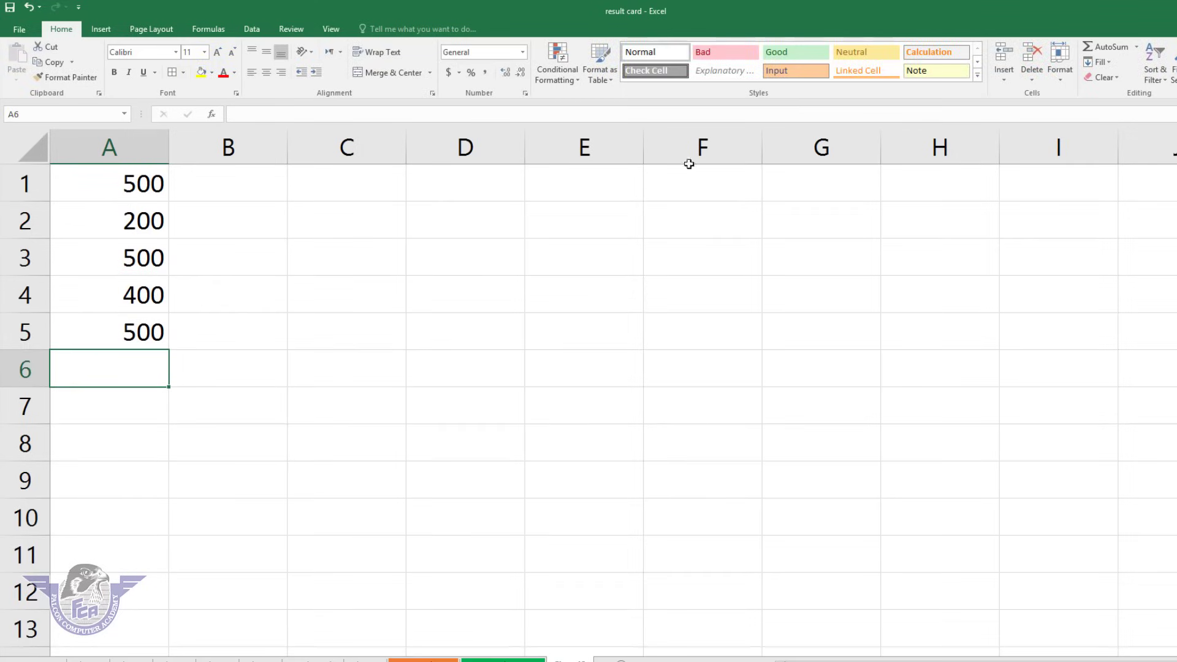
AutoSum A1:A5 into A6 to get 2100, then delete the total.
{"action": "left_click", "coordinate": [1135, 48]}
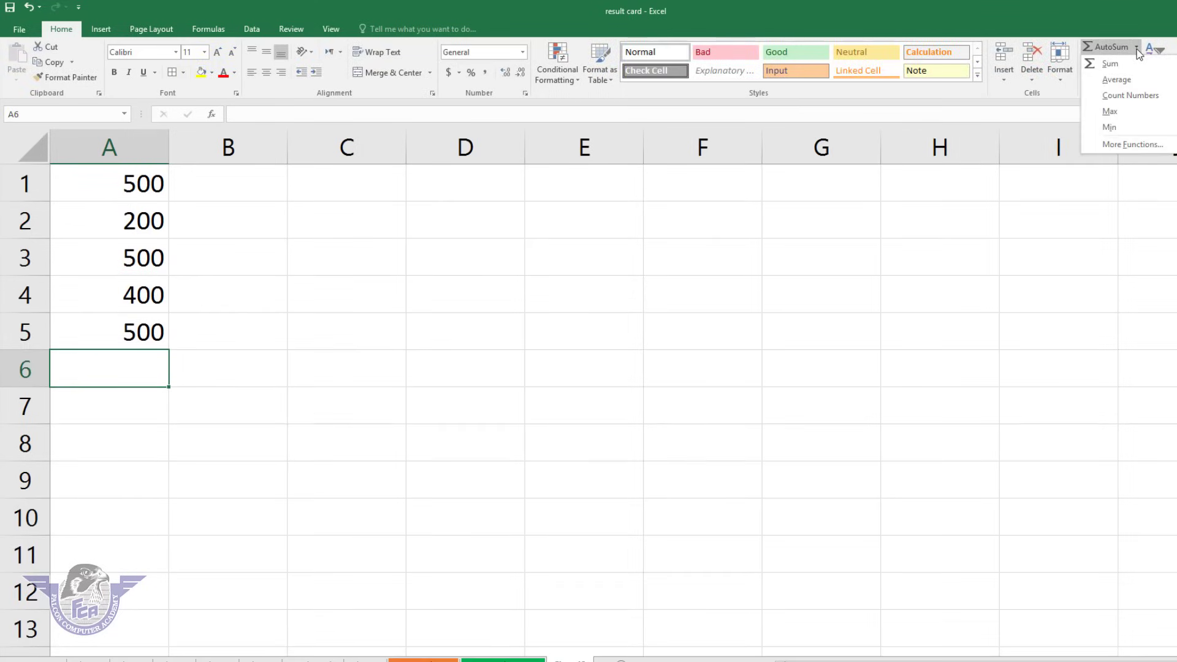
{"action": "left_click", "coordinate": [1125, 64]}
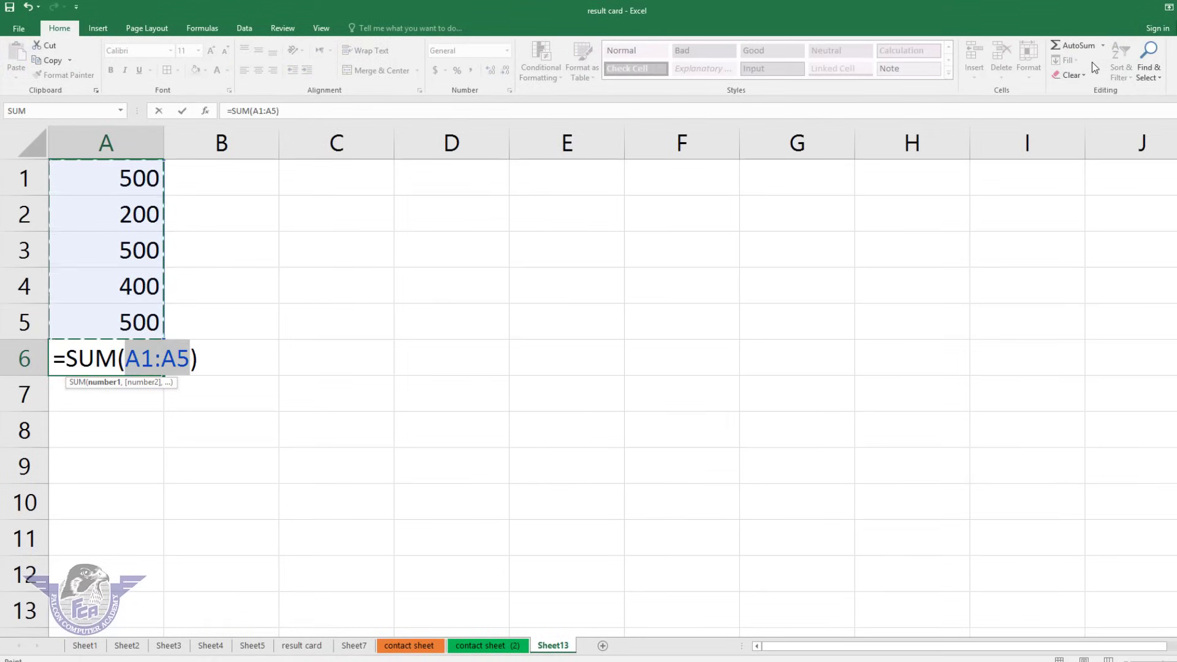
{"action": "key", "text": "Return"}
{"action": "key", "text": "Up"}
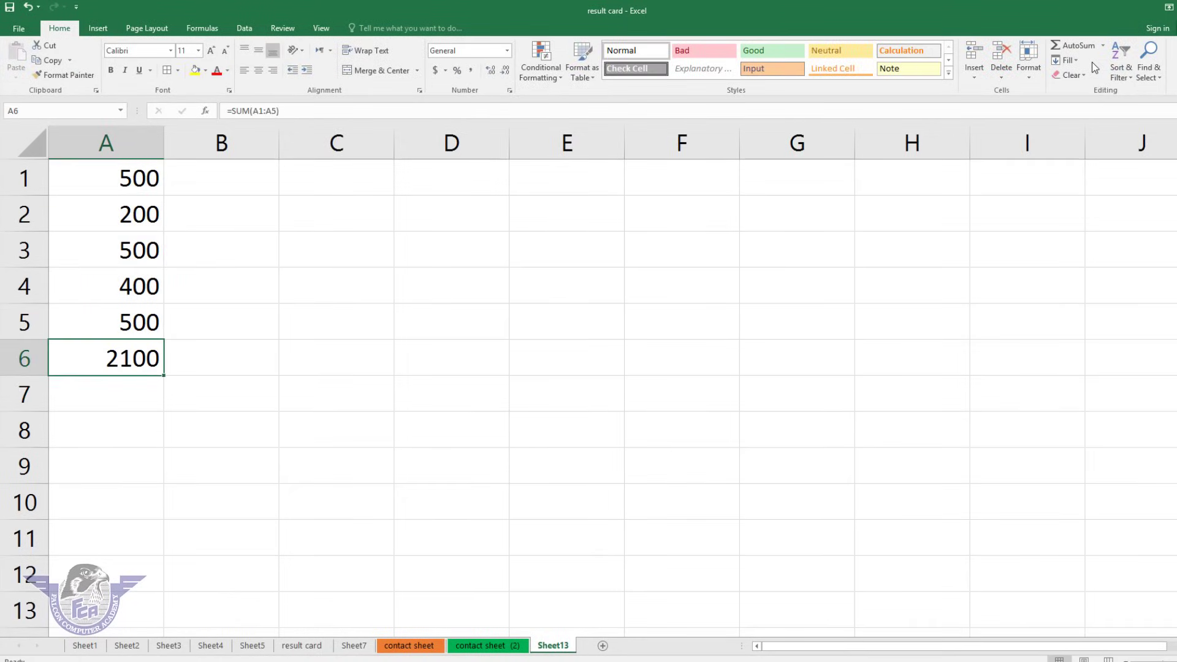
{"action": "key", "text": "Delete"}
Put the AutoSum average 420 in A6, then delete it.
{"action": "left_click", "coordinate": [1102, 45]}
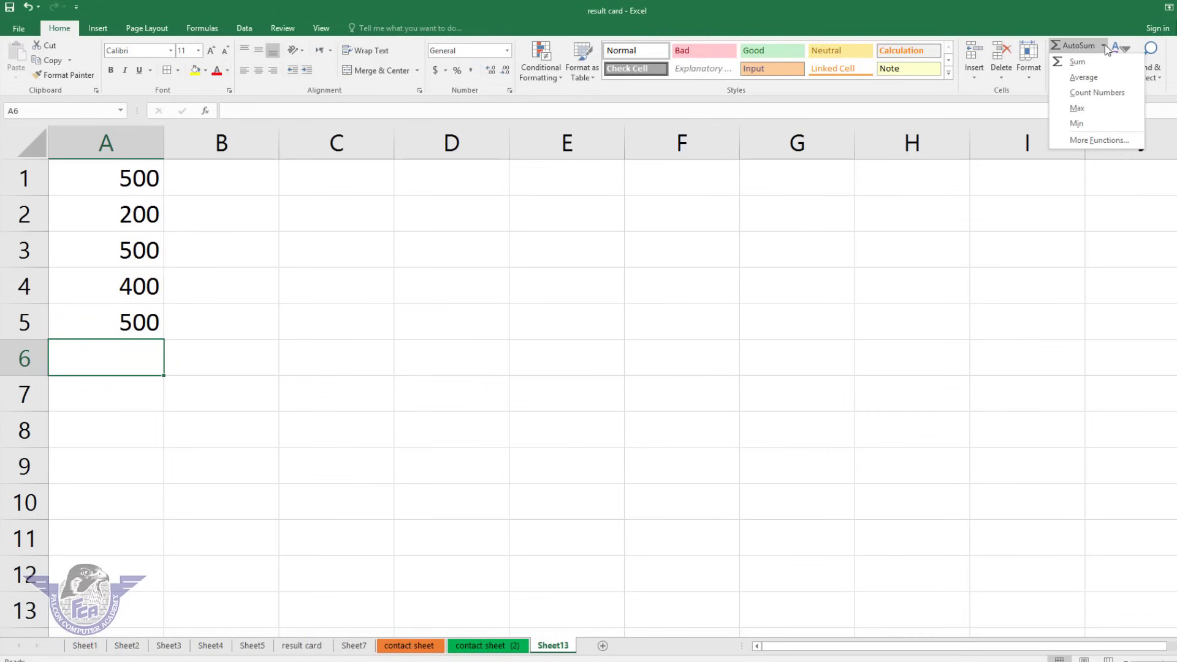
{"action": "left_click", "coordinate": [1088, 78]}
{"action": "key", "text": "Return"}
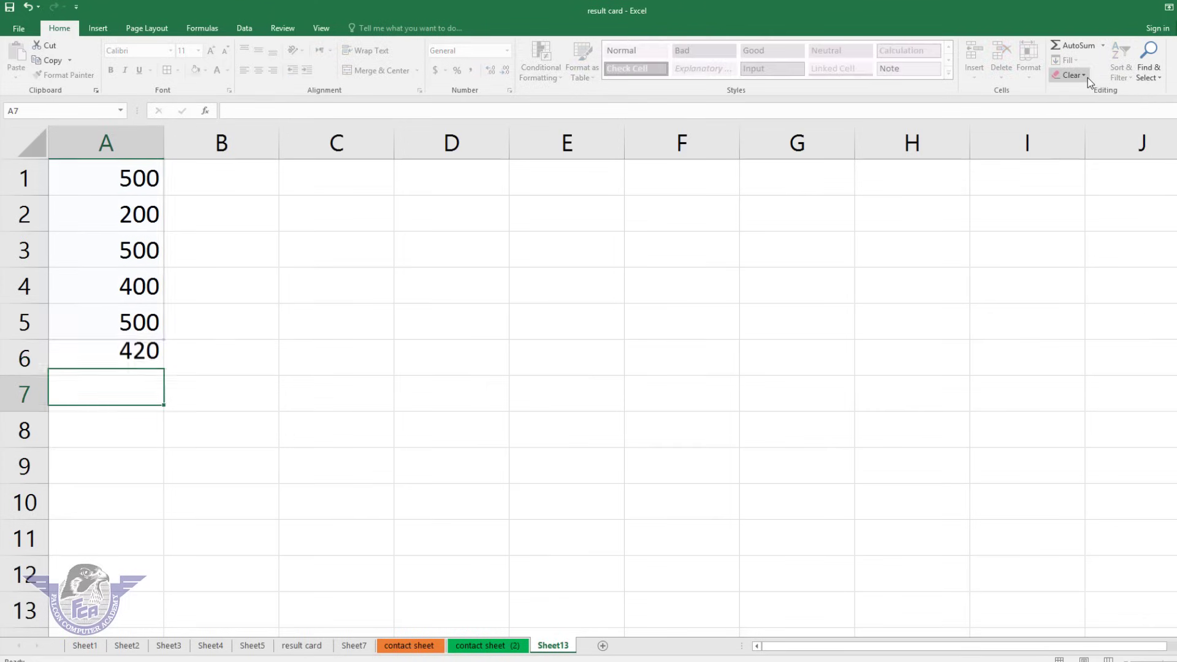
{"action": "key", "text": "Up"}
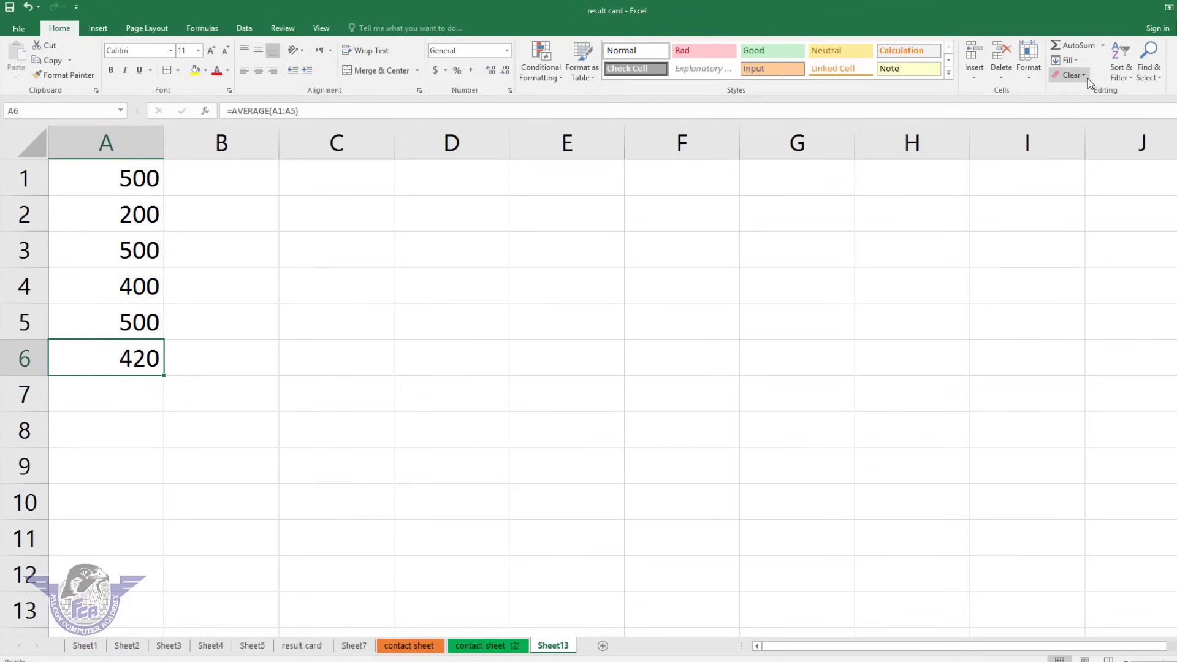
{"action": "key", "text": "Delete"}
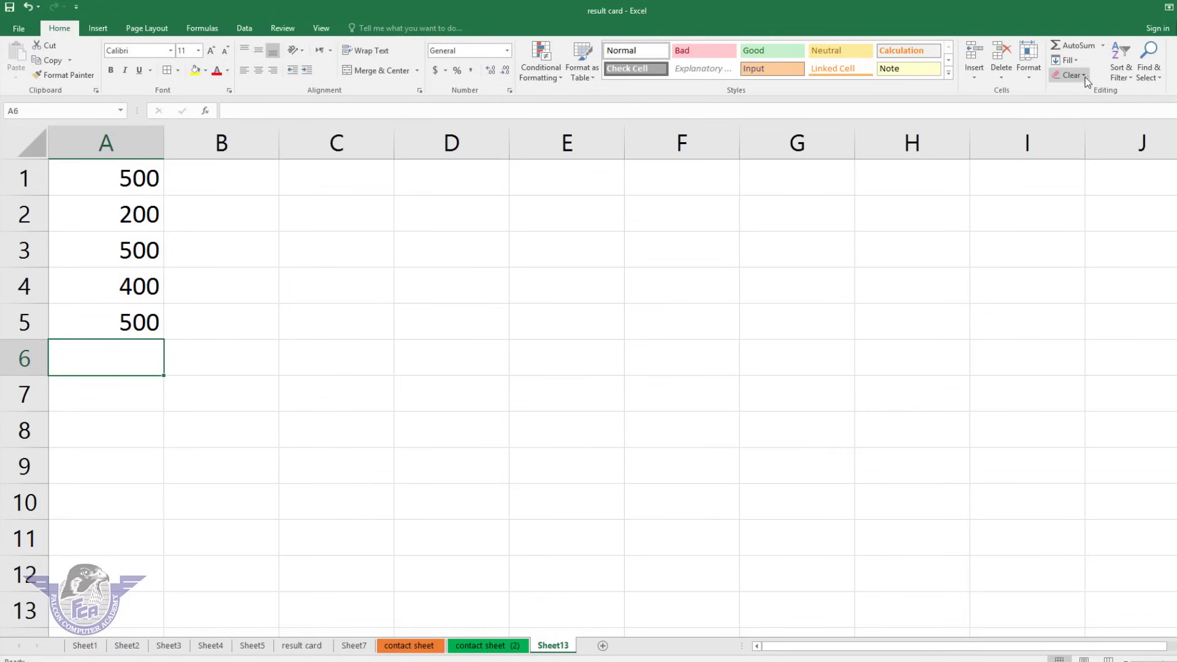
{"action": "left_click", "coordinate": [1102, 45]}
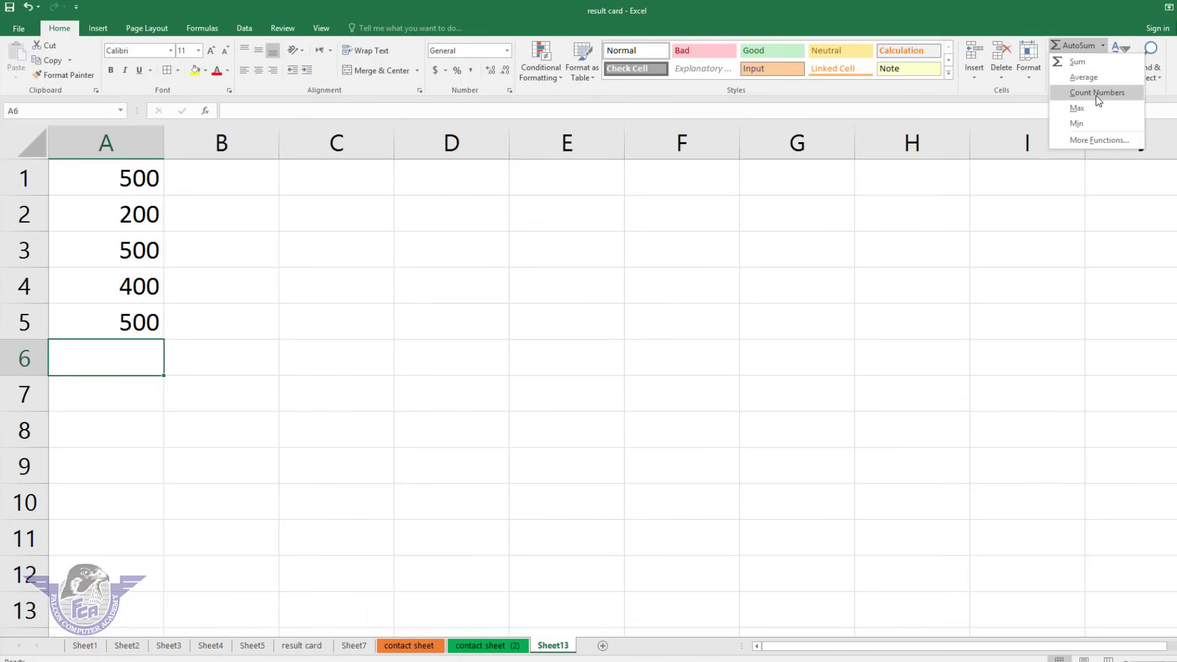
{"action": "left_click", "coordinate": [1096, 94]}
{"action": "key", "text": "Return"}
{"action": "key", "text": "Up"}
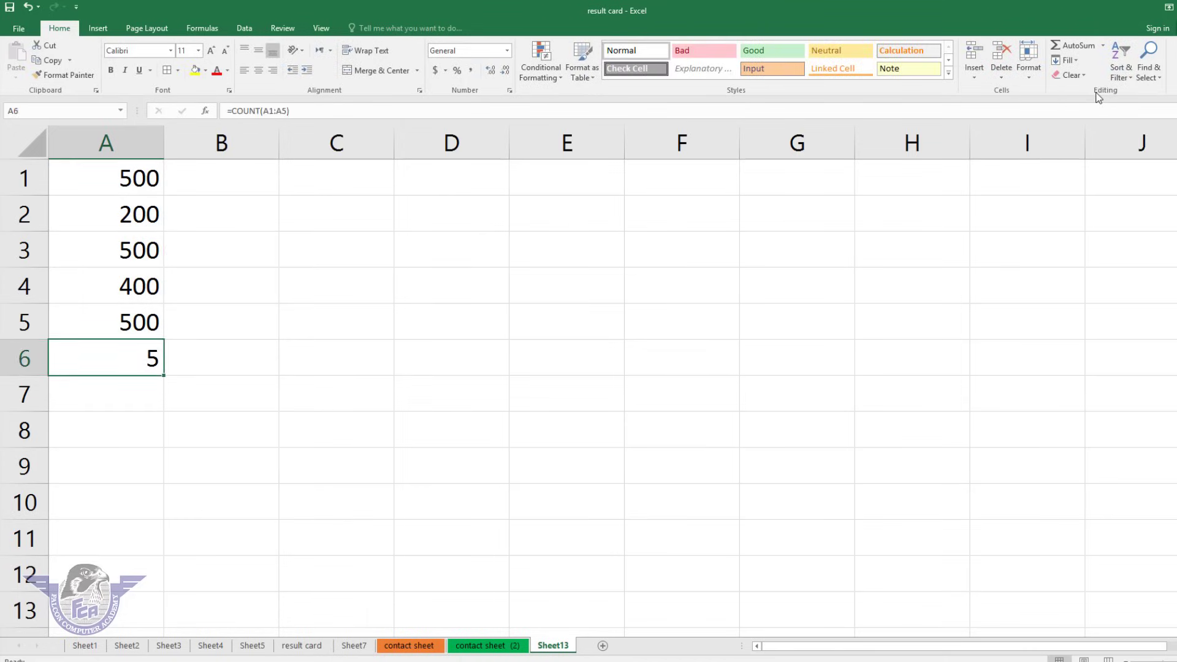
{"action": "key", "text": "Up"}
{"action": "key", "text": "Up"}
{"action": "key", "text": "Up"}
{"action": "key", "text": "Delete"}
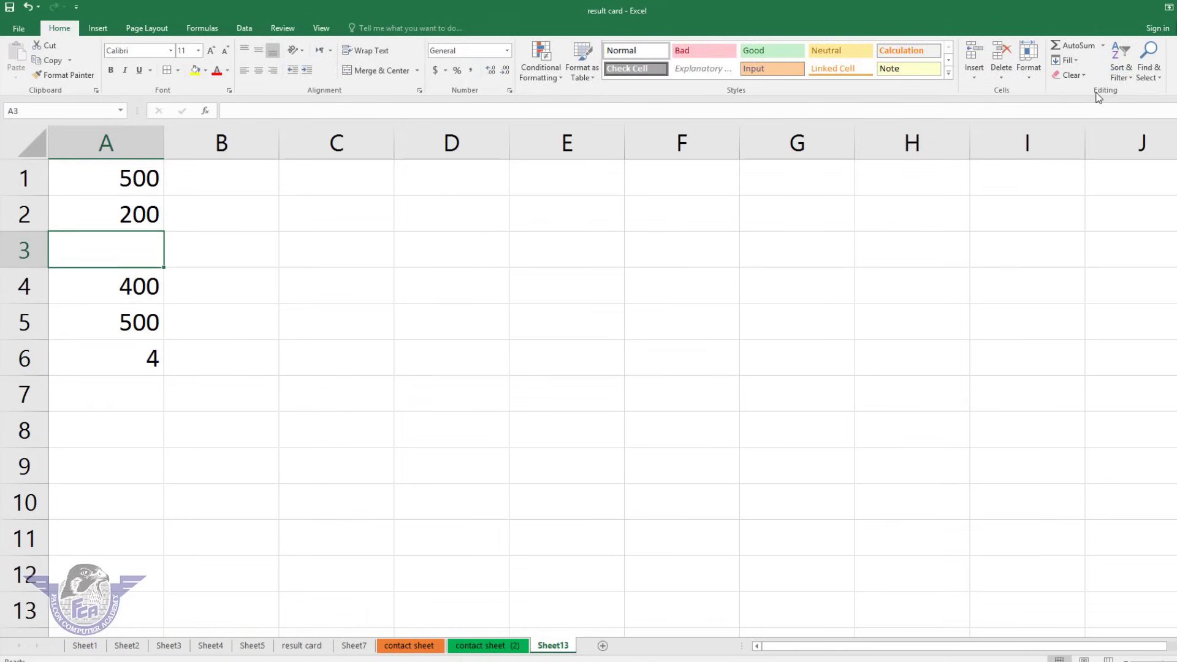
{"action": "key", "text": "Down"}
{"action": "key", "text": "Down"}
{"action": "key", "text": "Down"}
{"action": "key", "text": "Down"}
{"action": "key", "text": "Up"}
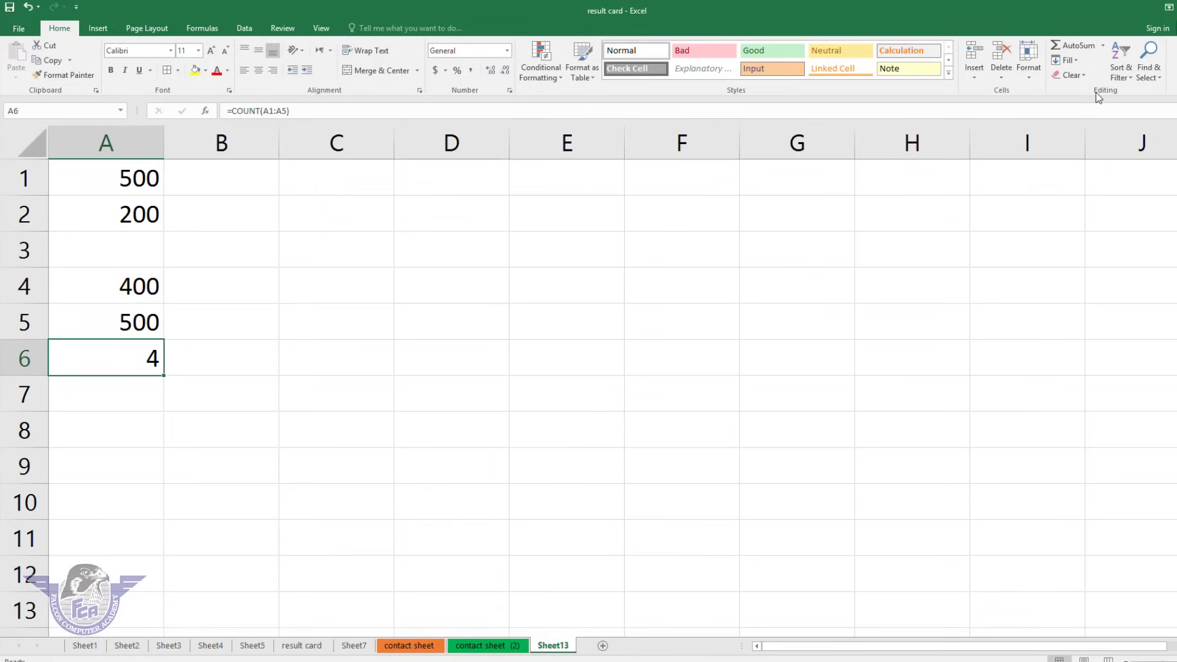
{"action": "key", "text": "ctrl+z"}
{"action": "key", "text": "Down"}
{"action": "key", "text": "Down"}
{"action": "key", "text": "Down"}
{"action": "key", "text": "Delete"}
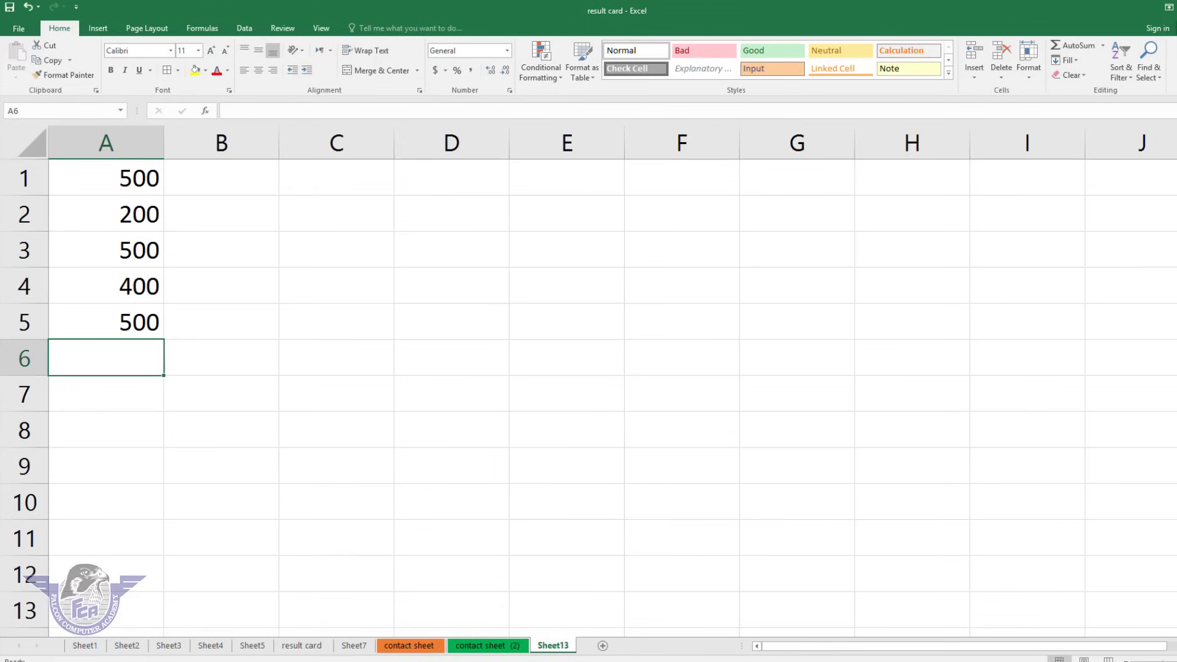
{"action": "left_click", "coordinate": [1102, 46]}
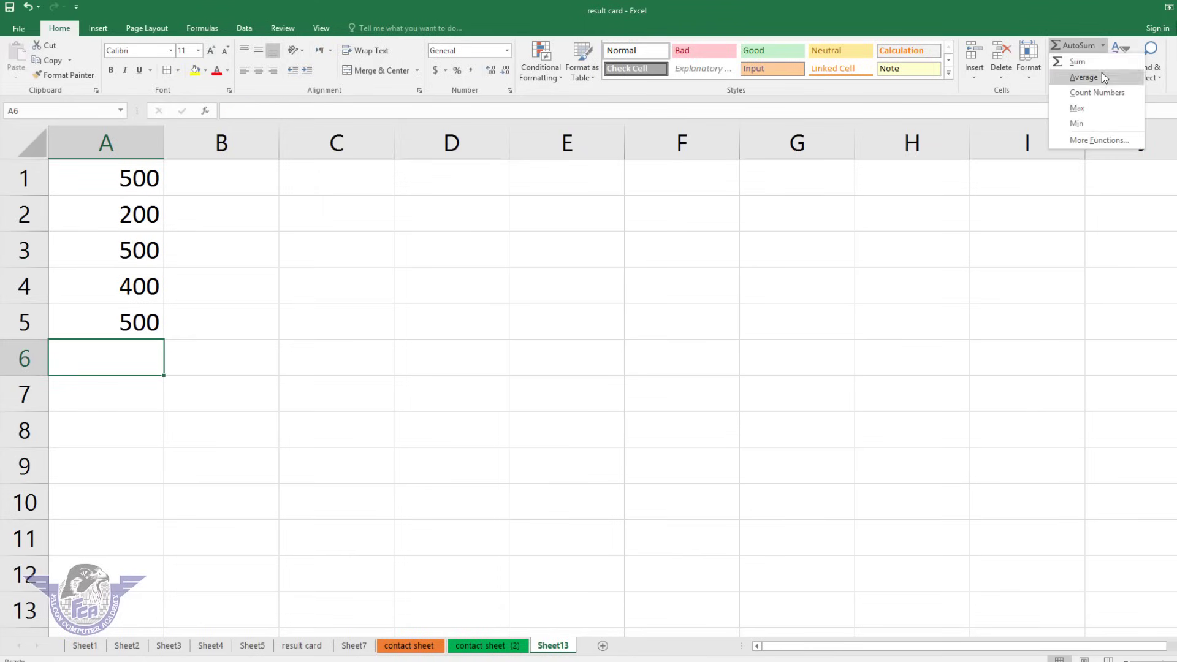
{"action": "left_click", "coordinate": [1089, 108]}
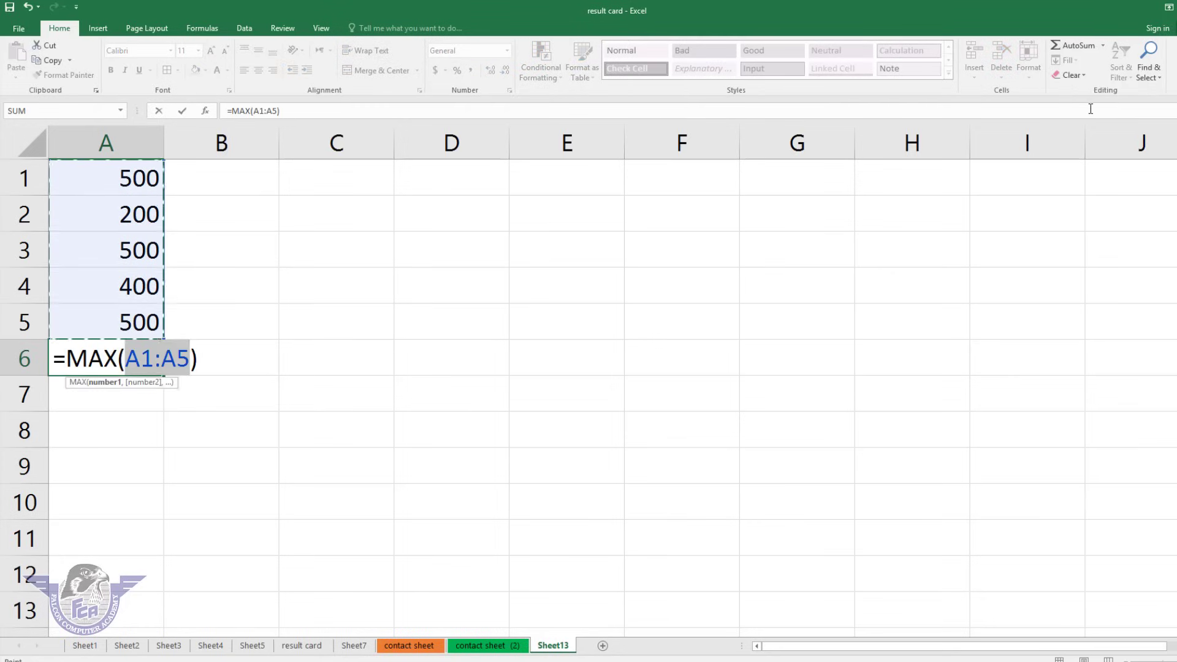
{"action": "key", "text": "Return"}
{"action": "key", "text": "Up"}
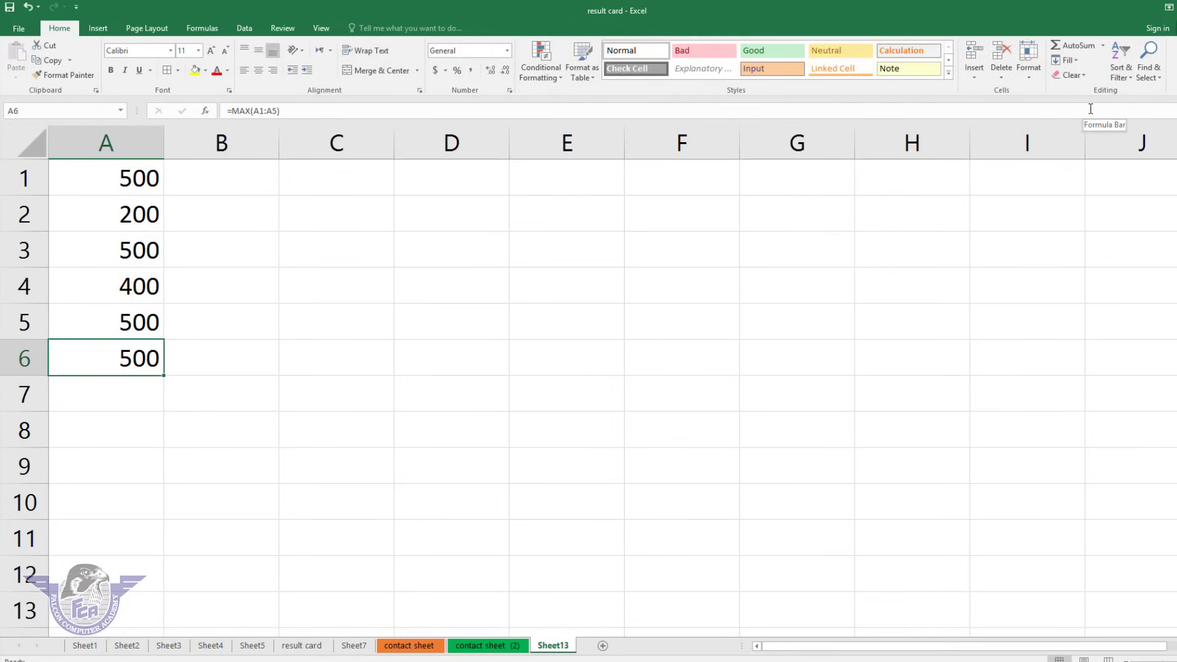
{"action": "key", "text": "Delete"}
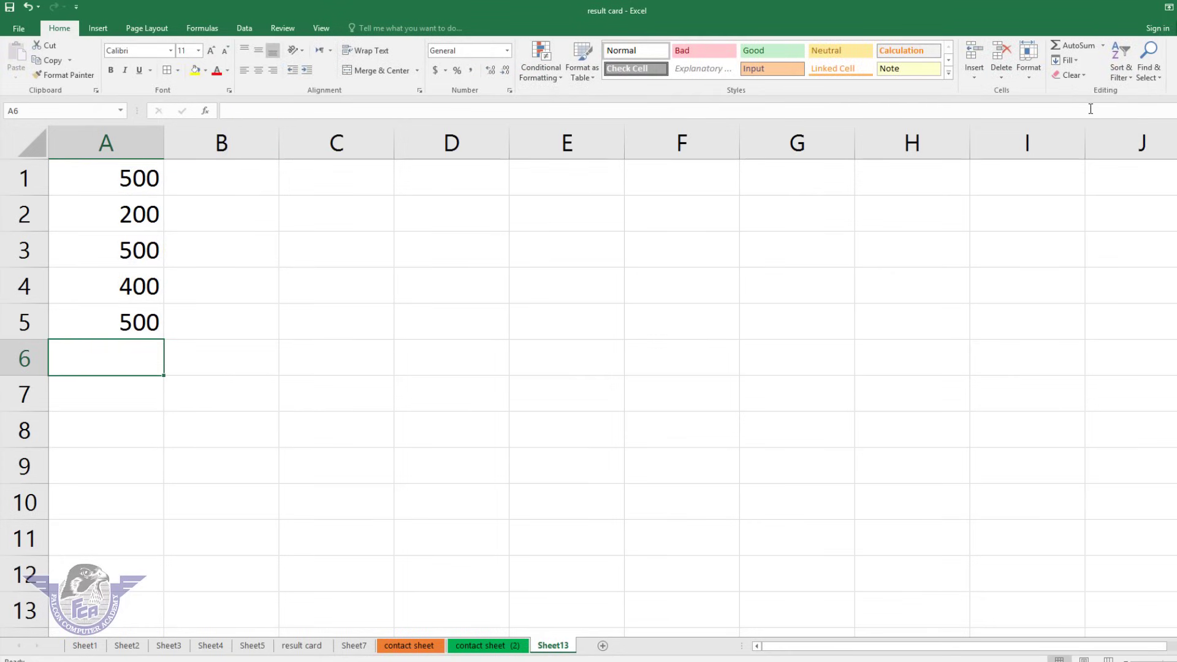
{"action": "left_click", "coordinate": [1102, 46]}
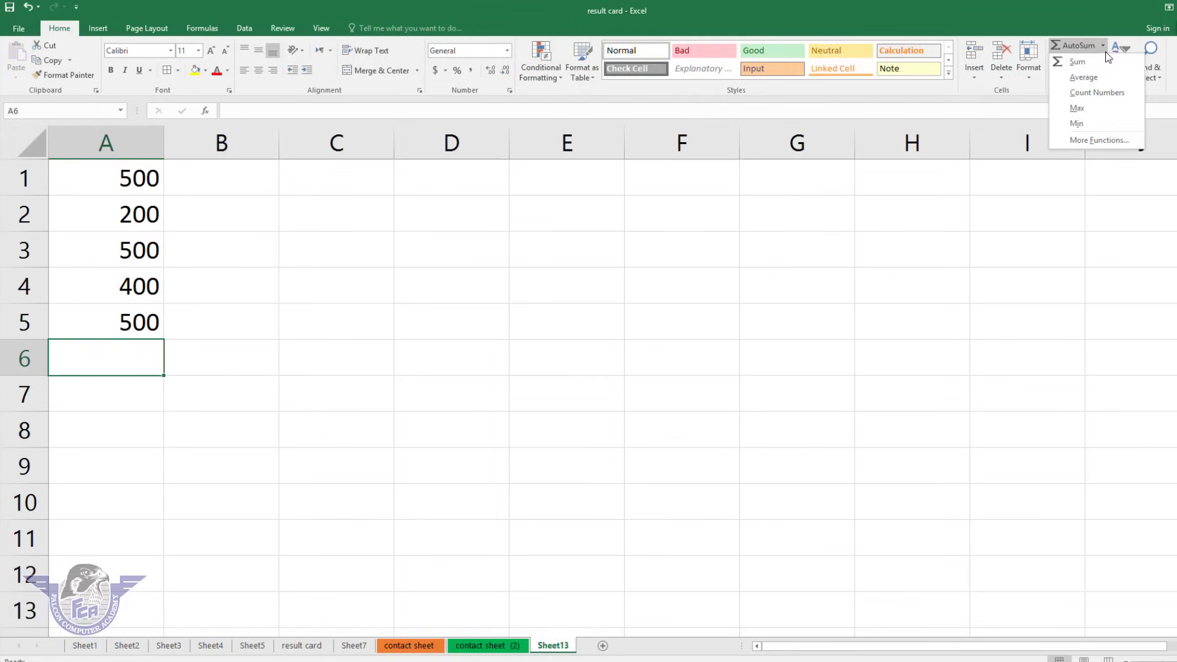
{"action": "left_click", "coordinate": [1076, 122]}
{"action": "key", "text": "Return"}
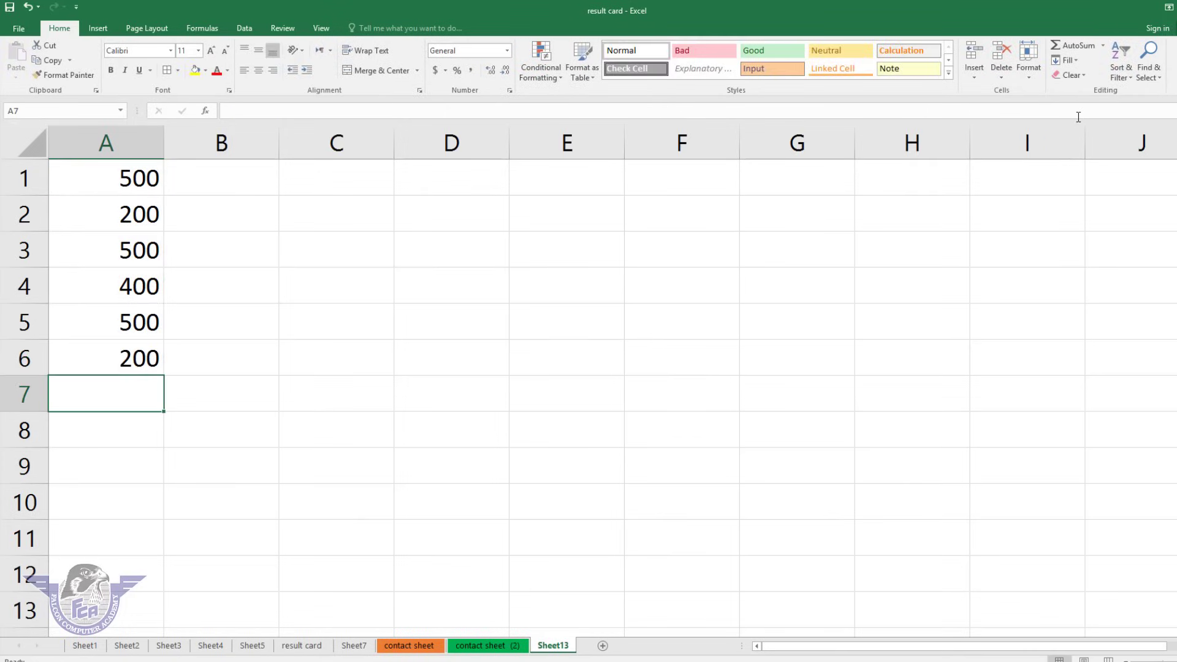
{"action": "key", "text": "Up"}
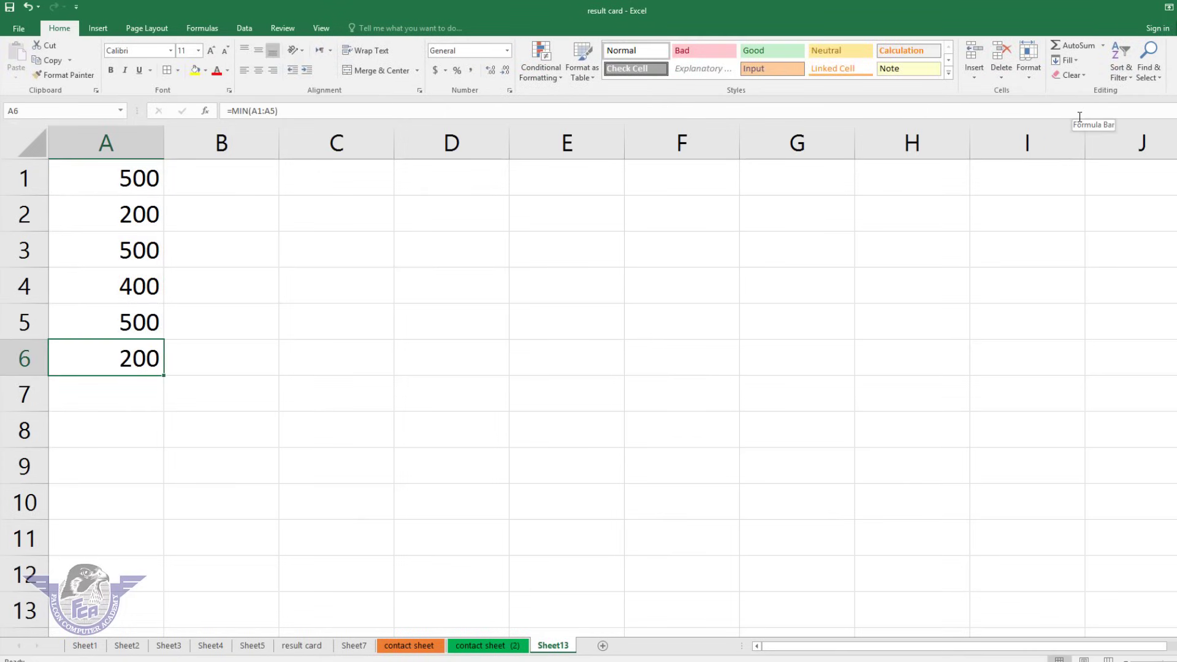
{"action": "key", "text": "Delete"}
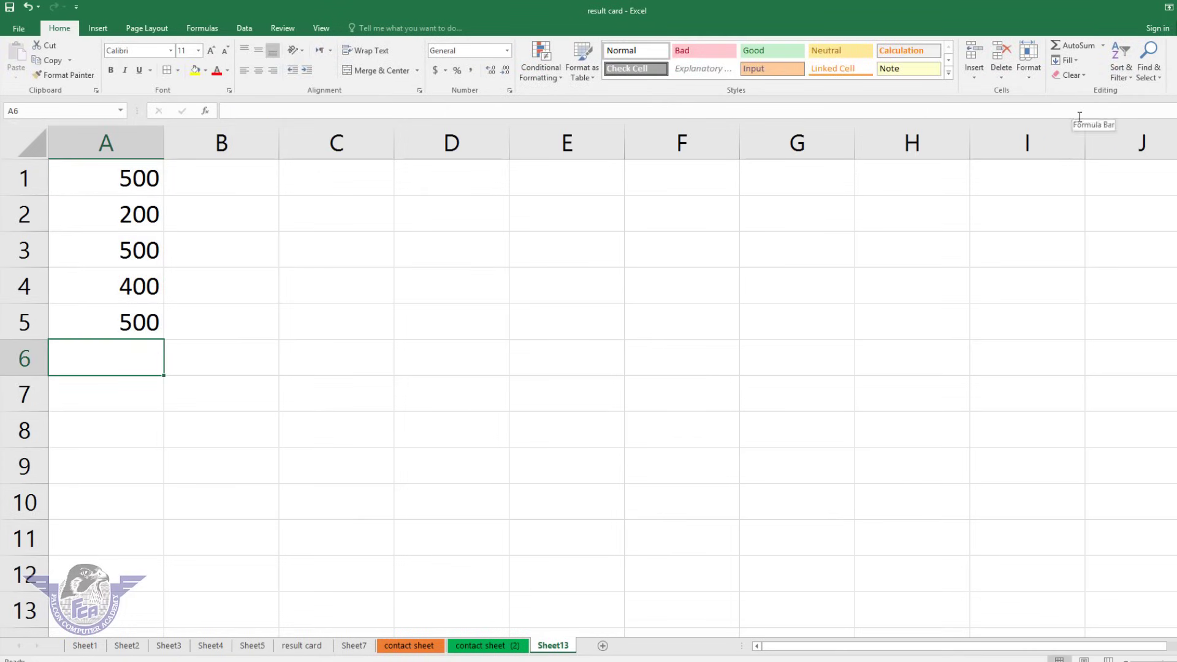
{"action": "left_click", "coordinate": [1079, 64]}
{"action": "left_click", "coordinate": [365, 168]}
{"action": "left_click", "coordinate": [360, 166]}
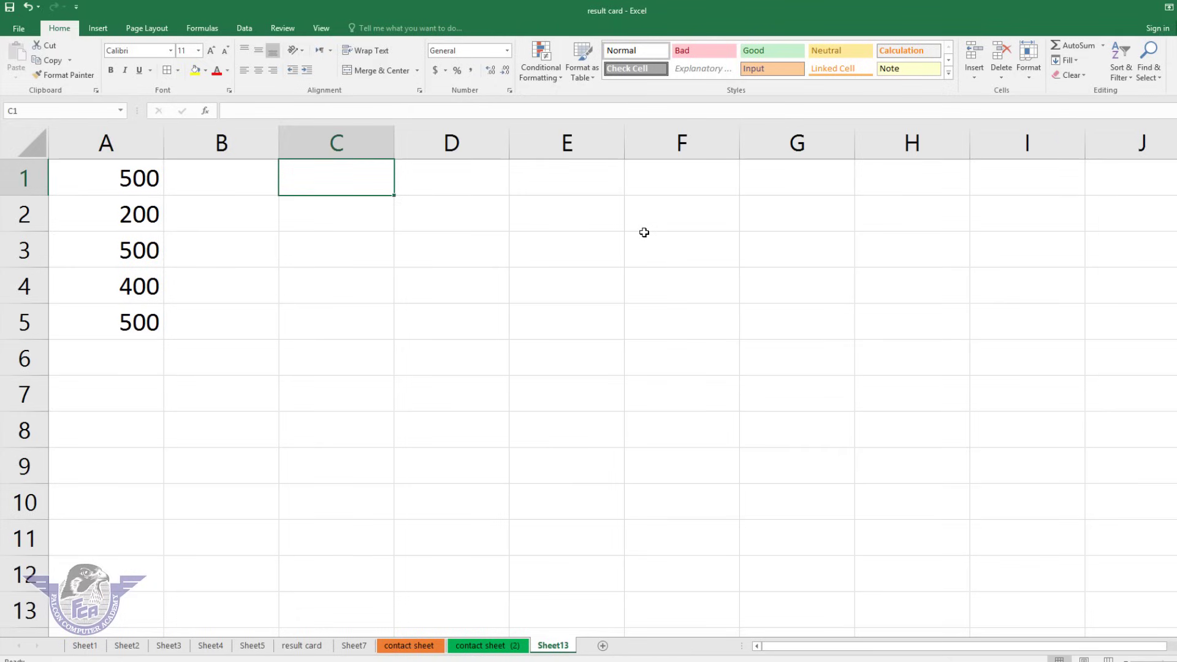
{"action": "type", "text": "falcon"}
{"action": "left_click", "coordinate": [433, 234]}
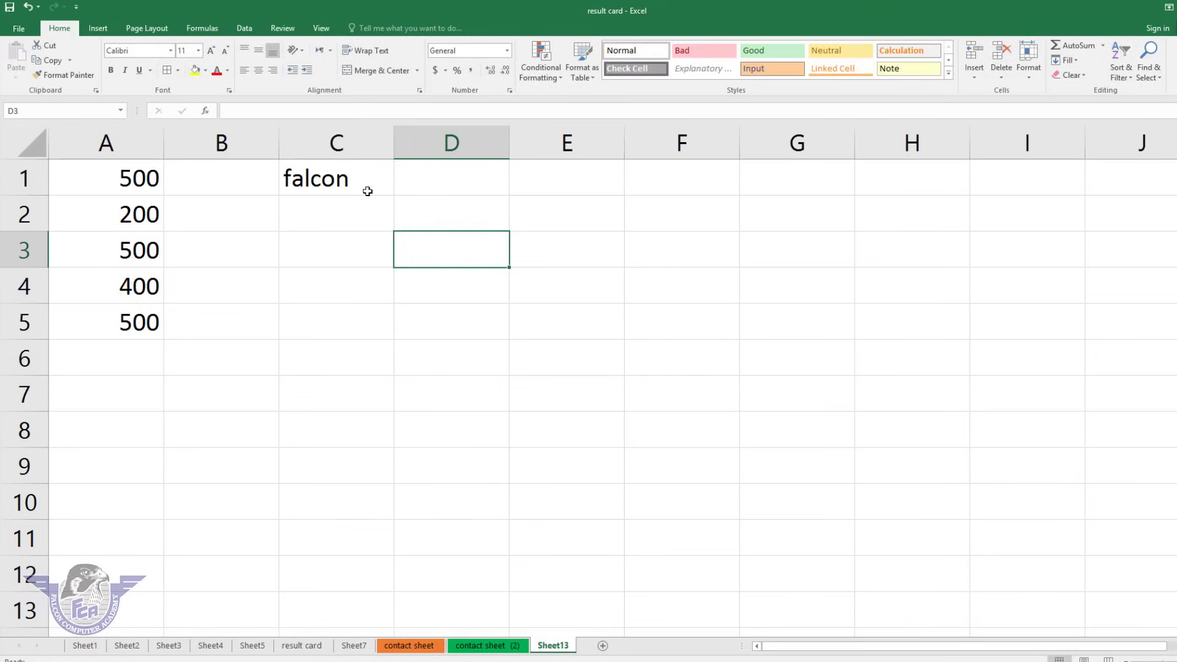
{"action": "left_click_drag", "start_coordinate": [352, 179], "coordinate": [881, 193]}
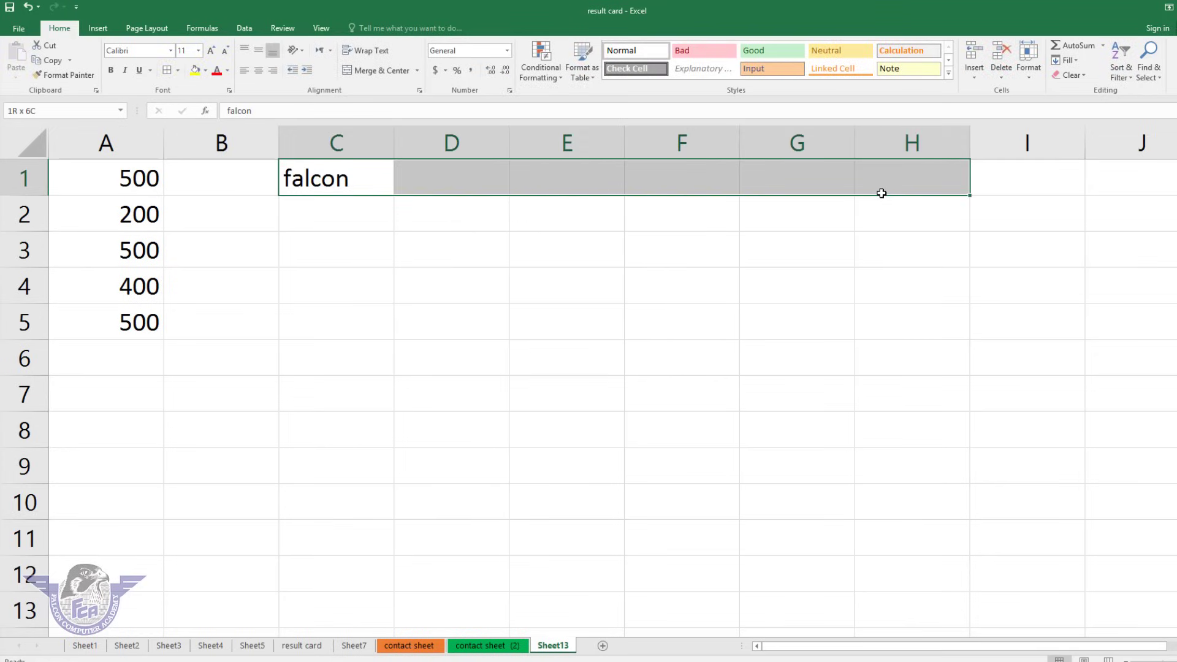
{"action": "left_click", "coordinate": [436, 202]}
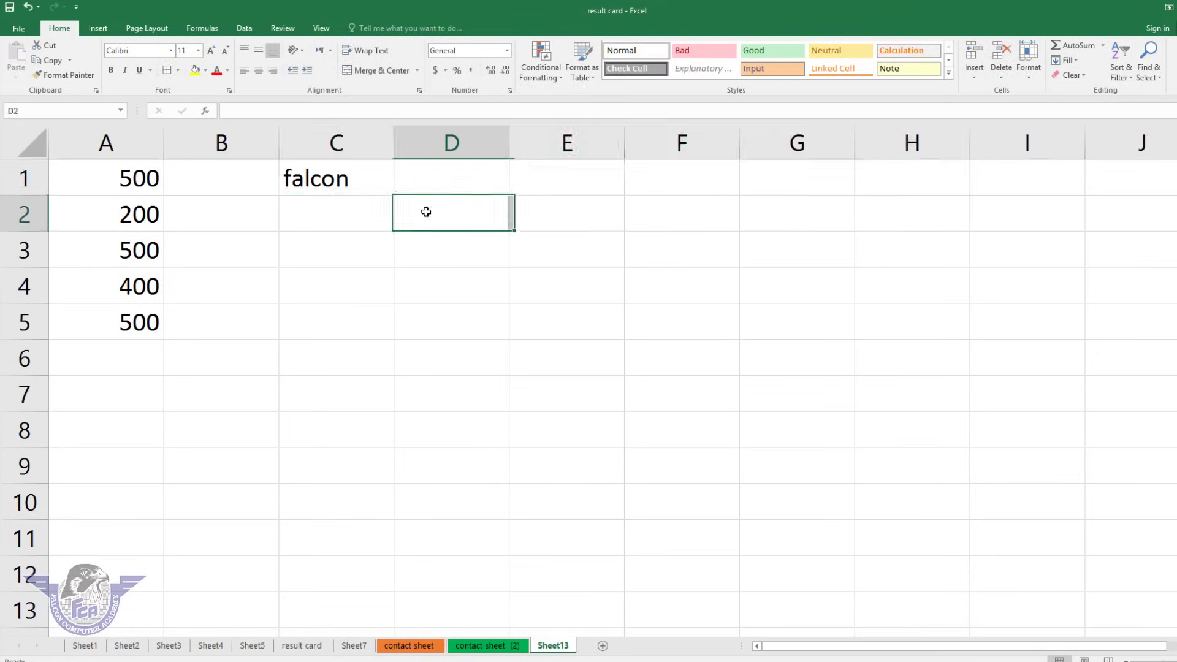
{"action": "left_click_drag", "start_coordinate": [354, 179], "coordinate": [980, 163]}
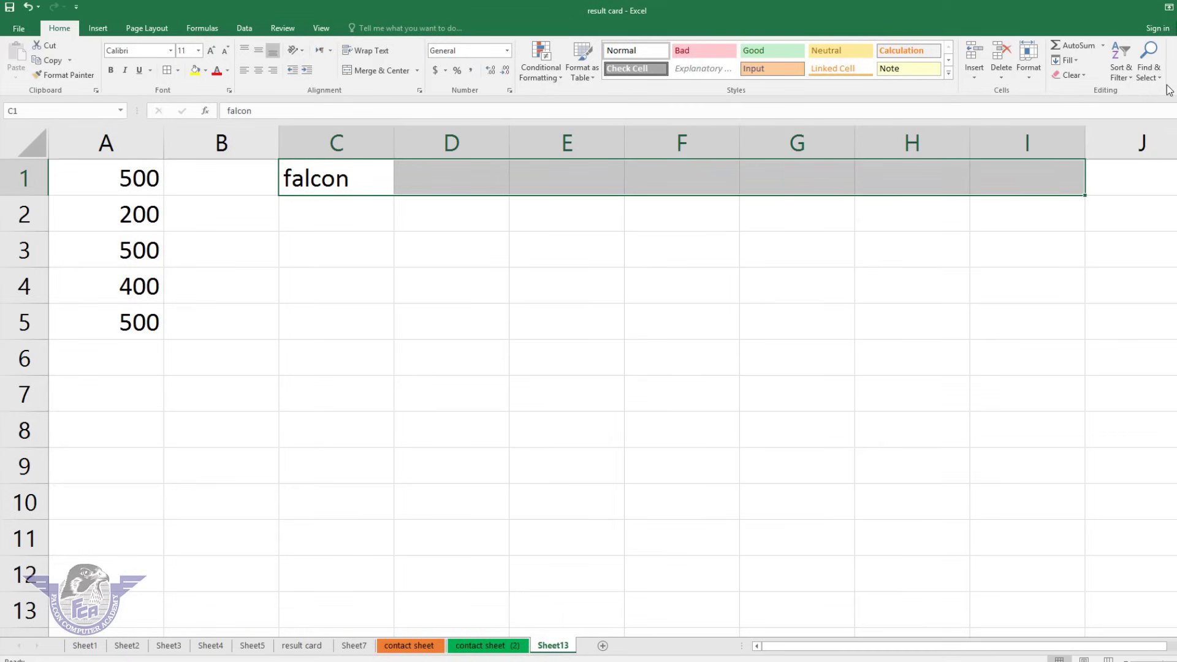
{"action": "left_click", "coordinate": [1068, 60]}
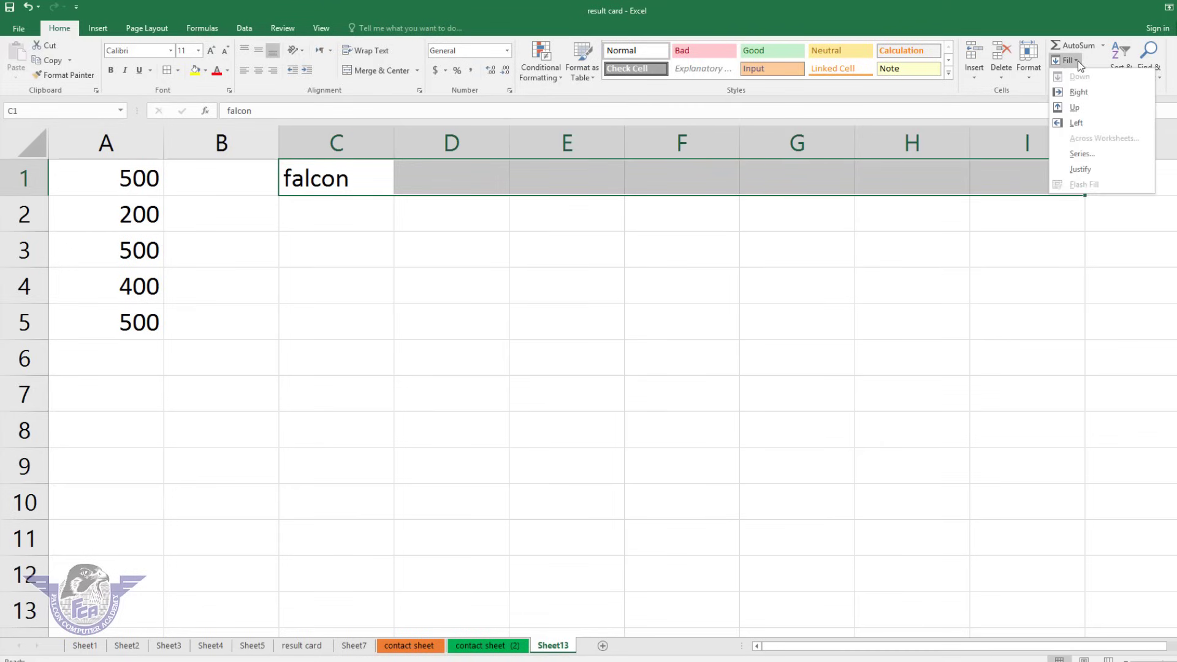
{"action": "left_click", "coordinate": [1079, 92]}
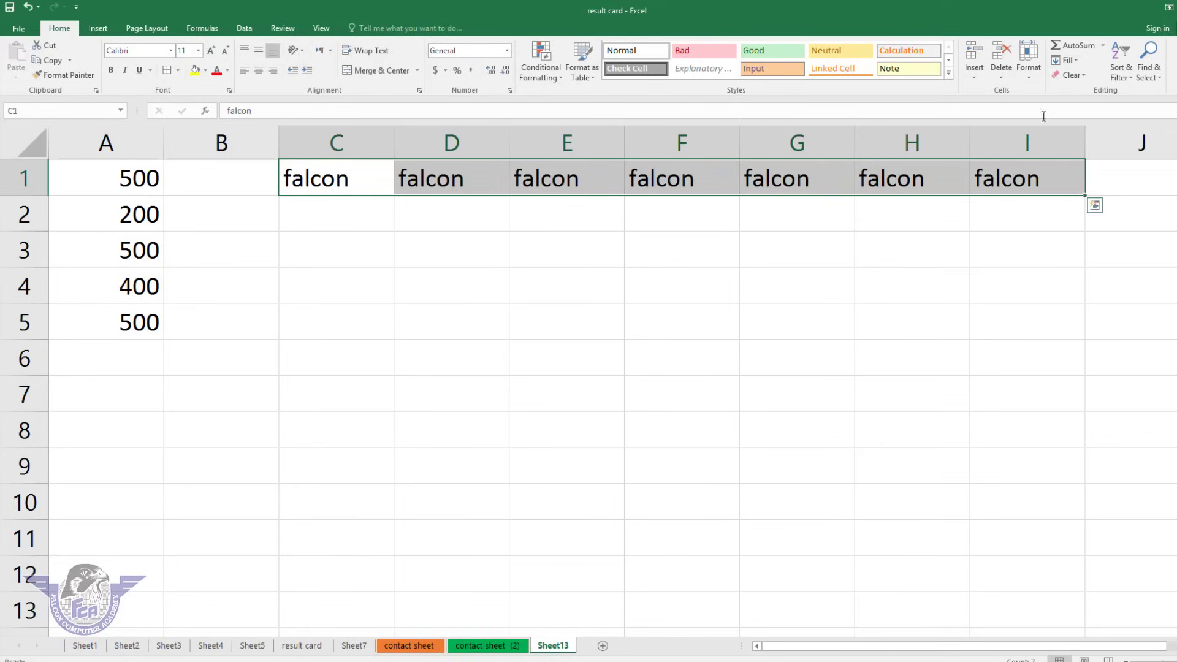
{"action": "left_click", "coordinate": [536, 267]}
{"action": "left_click_drag", "start_coordinate": [357, 182], "coordinate": [1037, 462]}
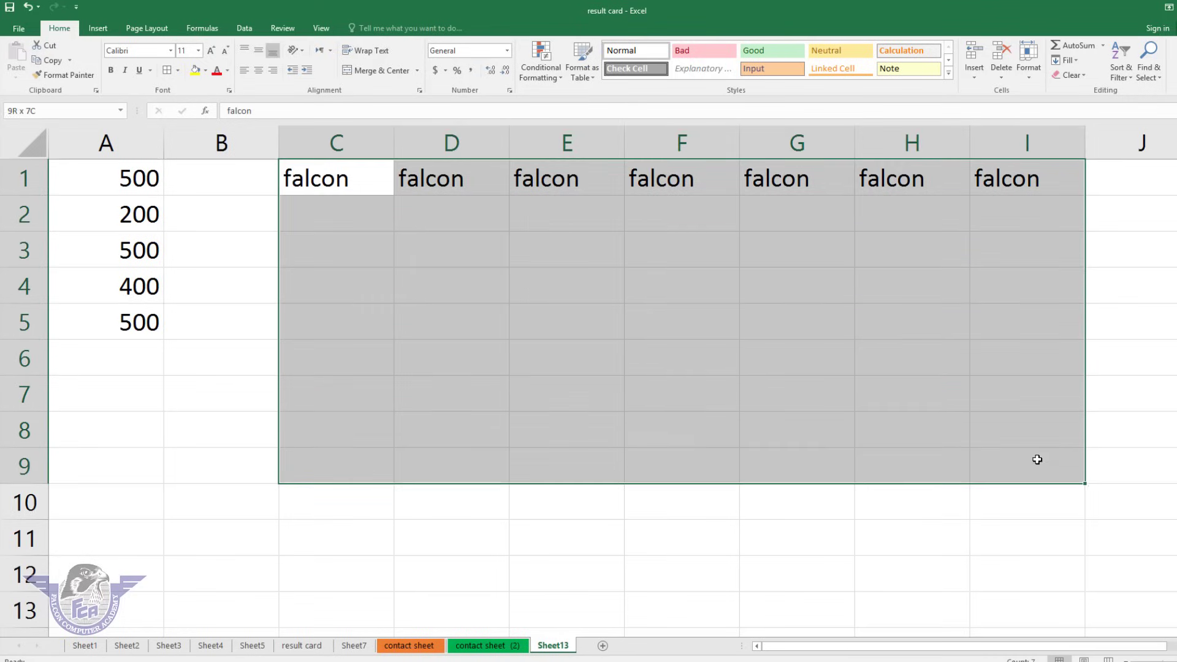
{"action": "left_click", "coordinate": [1073, 59]}
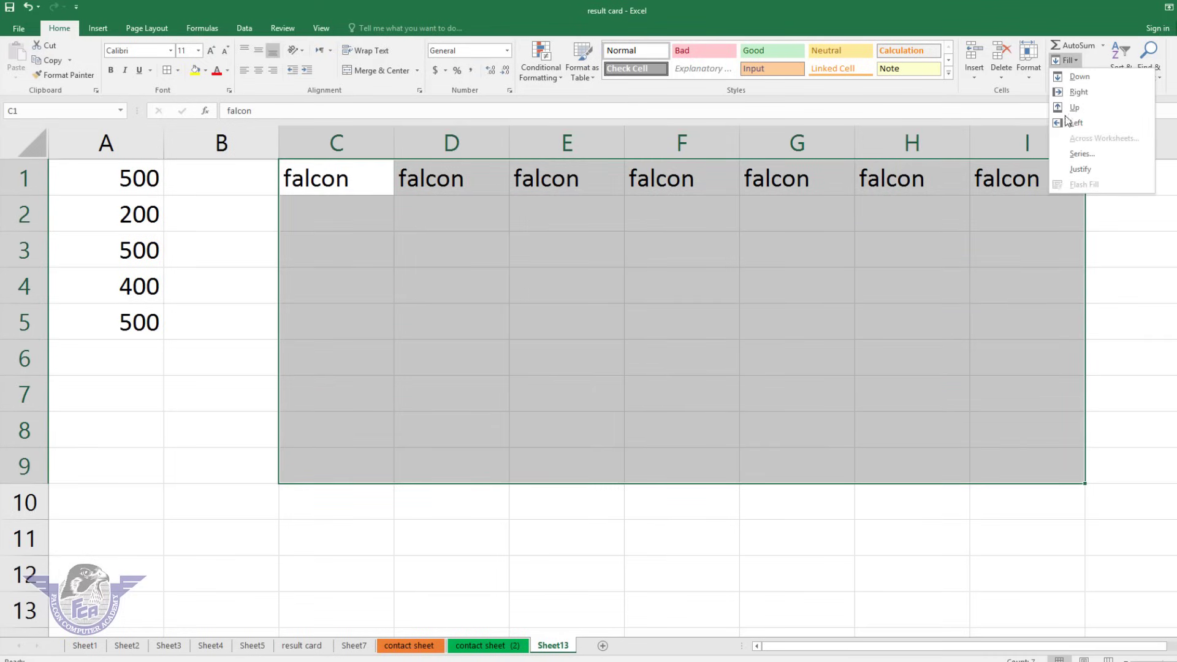
{"action": "left_click", "coordinate": [1078, 76]}
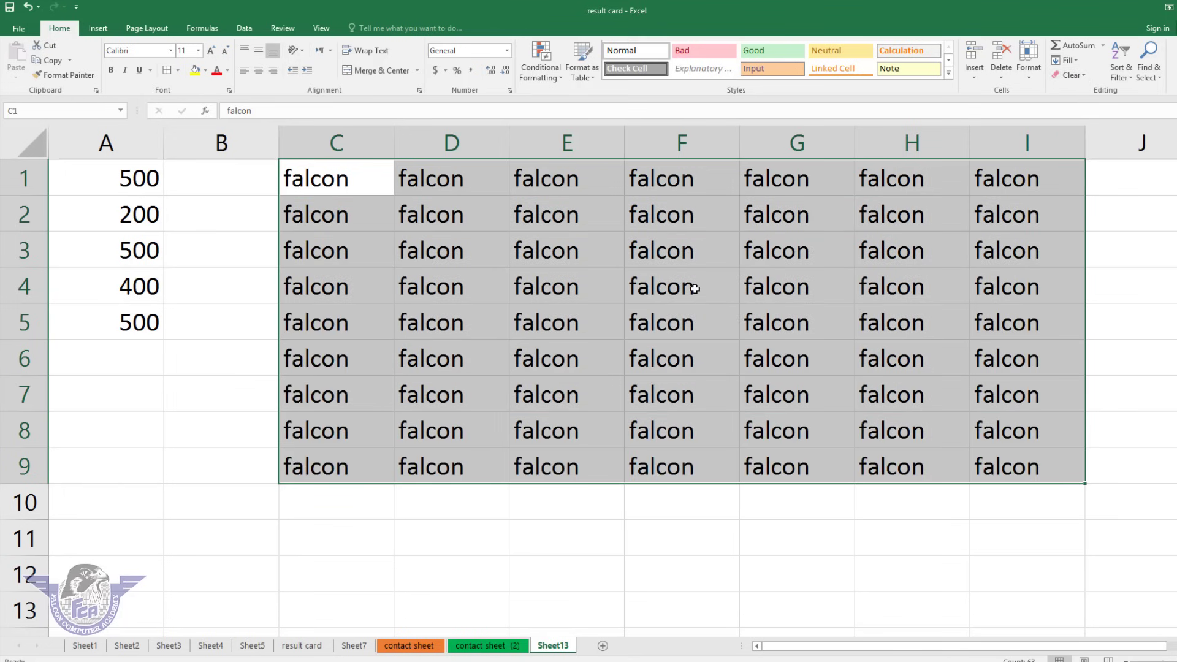
{"action": "left_click", "coordinate": [322, 227]}
{"action": "left_click_drag", "start_coordinate": [321, 231], "coordinate": [141, 380]}
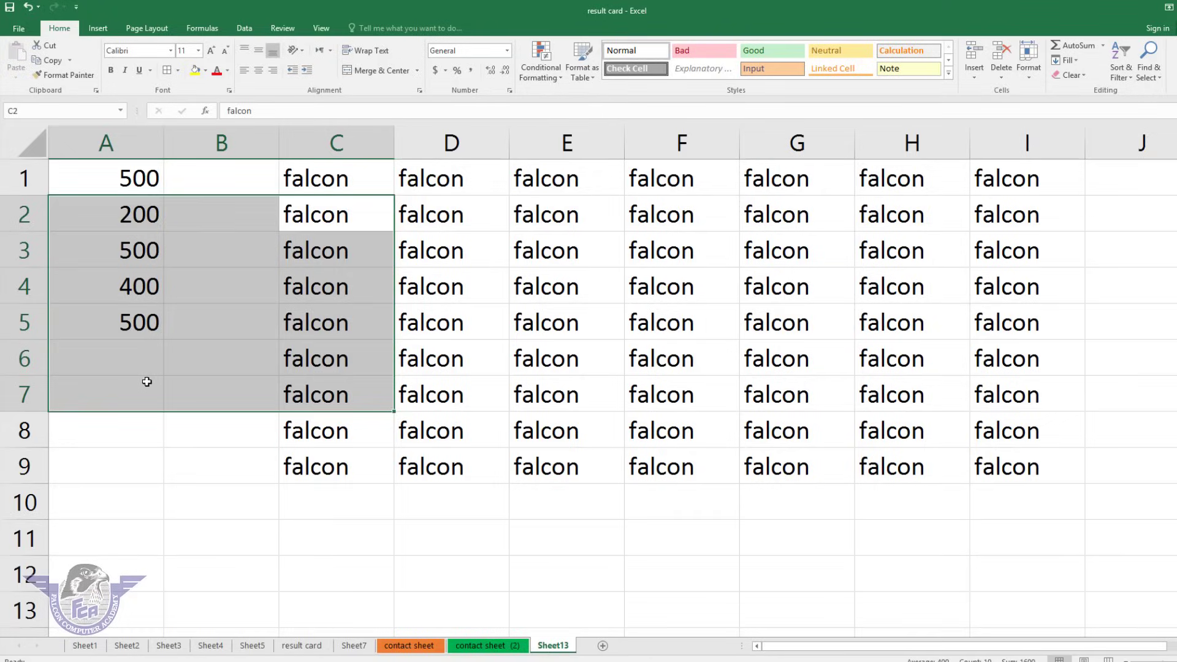
{"action": "key", "text": "Return"}
{"action": "key", "text": "ctrl+a"}
{"action": "key", "text": "Delete"}
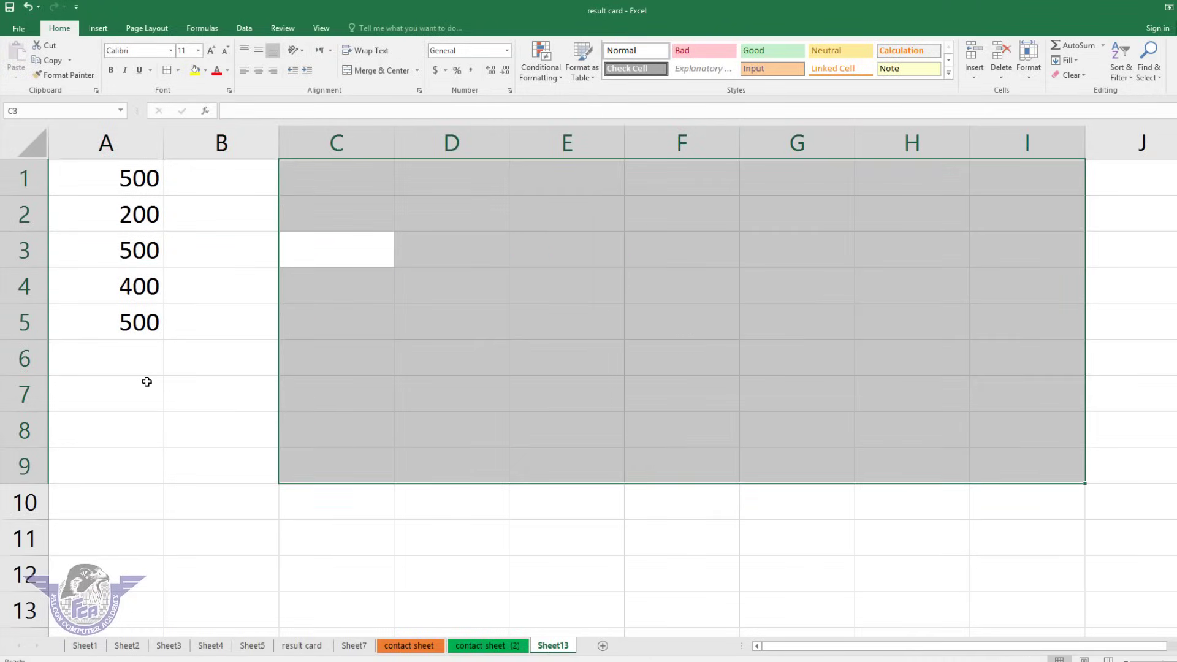
{"action": "key", "text": "ctrl+a"}
{"action": "key", "text": "Delete"}
{"action": "key", "text": "ctrl+c"}
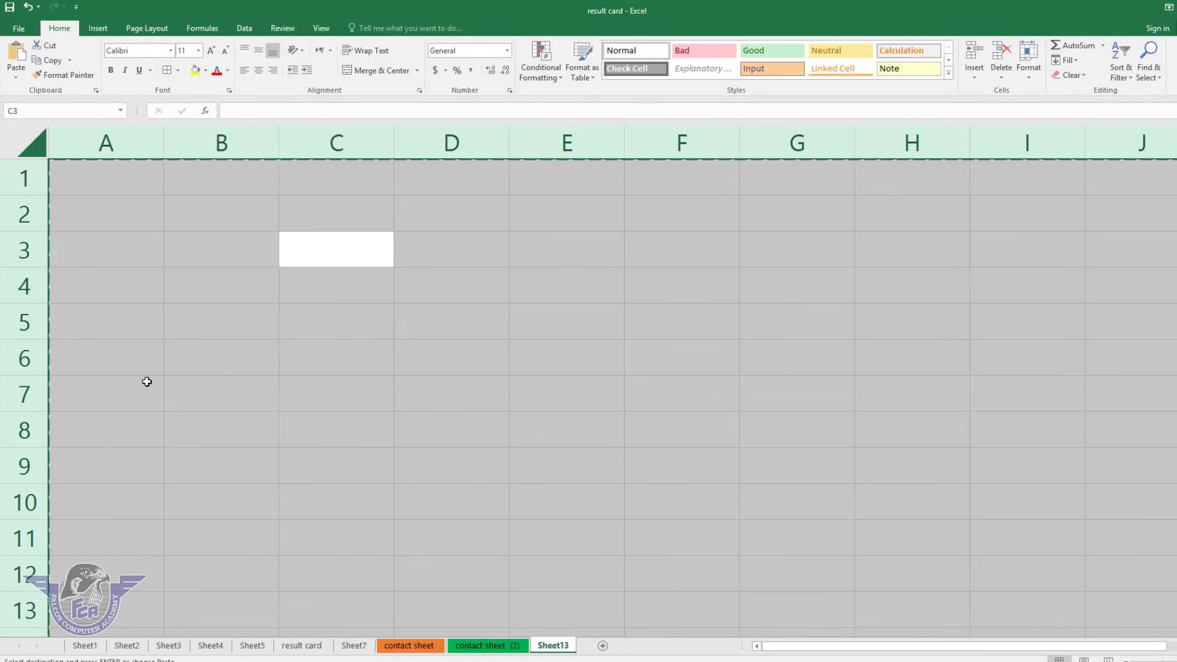
Cancel the pending copy and enter 'june' in A1.
{"action": "left_click", "coordinate": [653, 274]}
{"action": "key", "text": "Escape"}
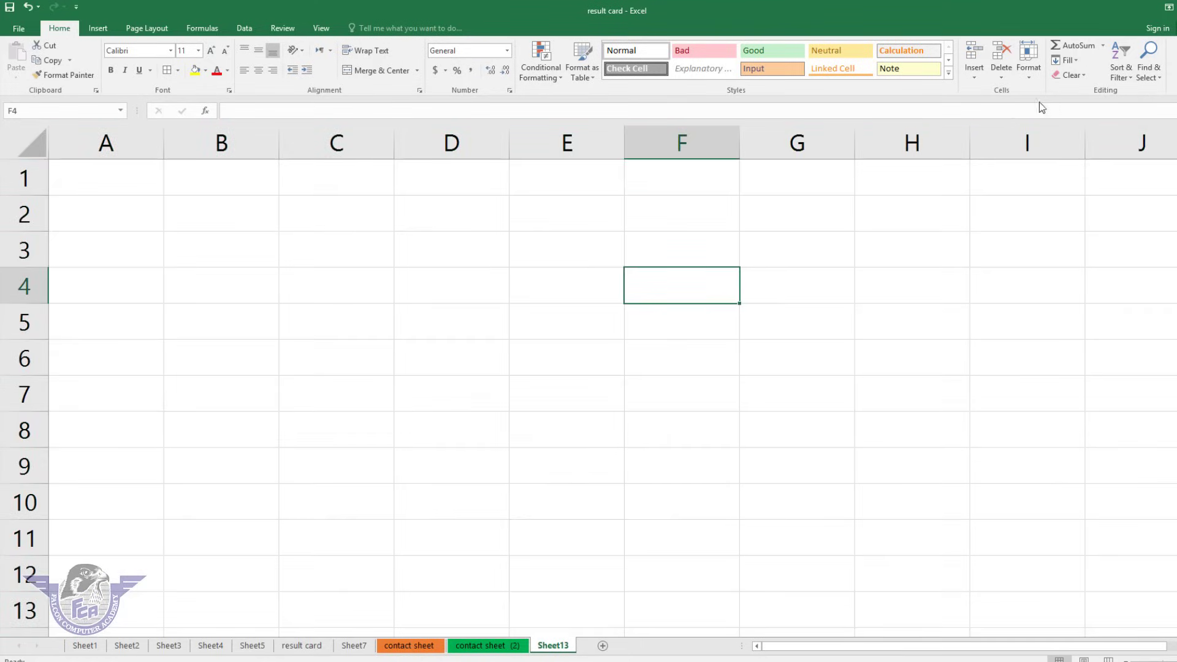
{"action": "left_click", "coordinate": [1076, 61]}
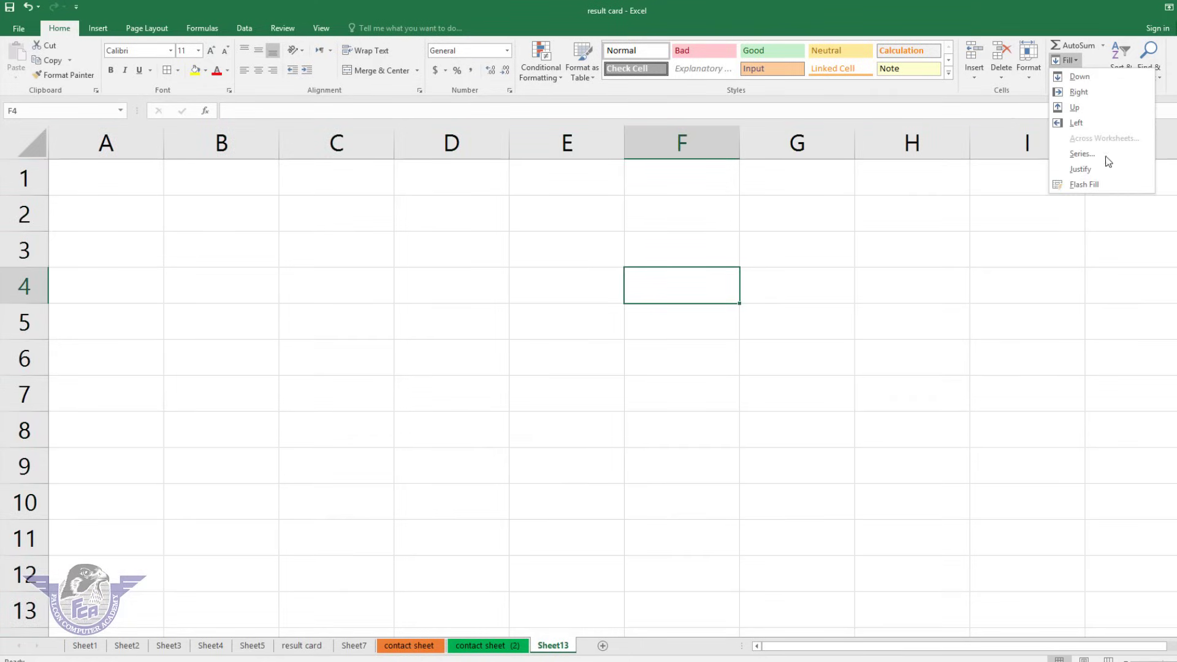
{"action": "left_click", "coordinate": [257, 211]}
{"action": "left_click", "coordinate": [121, 180]}
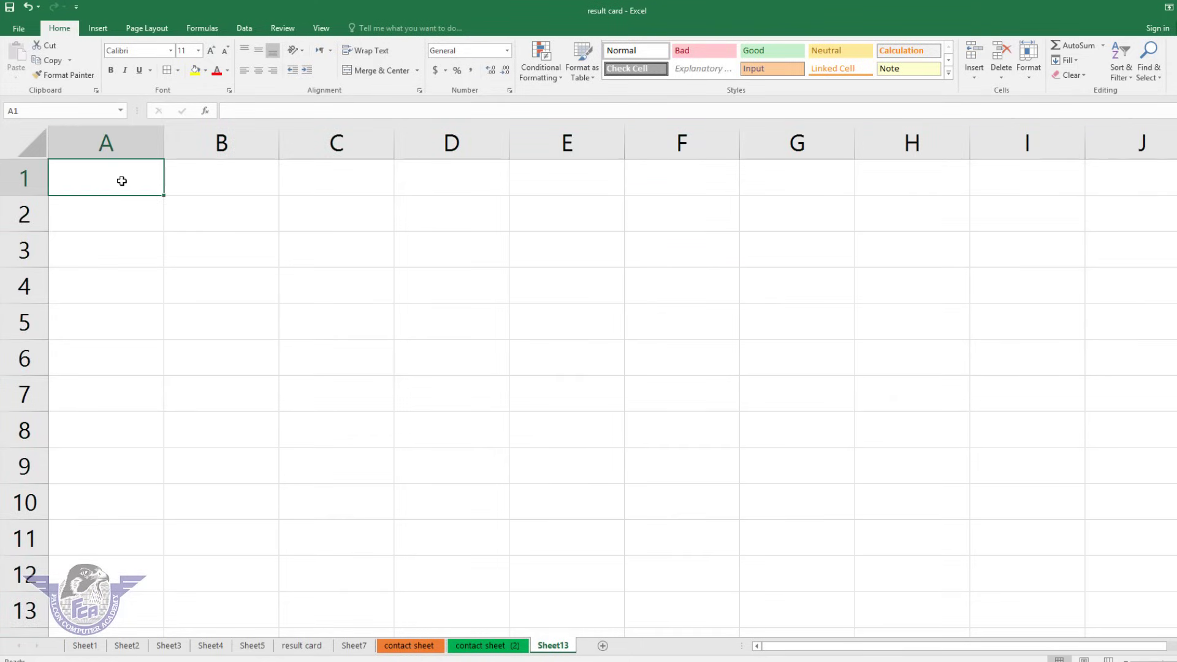
{"action": "type", "text": "june"}
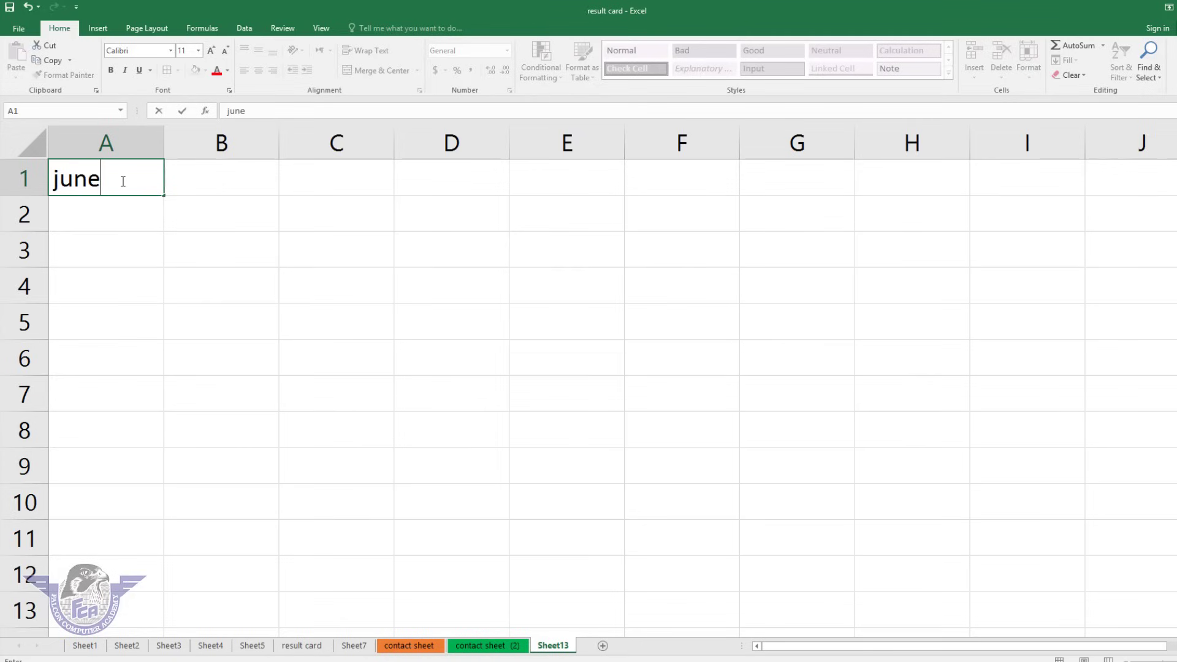
{"action": "key", "text": "Return"}
Auto-fill A1:A11 as a series with months from june through april.
{"action": "left_click_drag", "start_coordinate": [125, 179], "coordinate": [91, 539]}
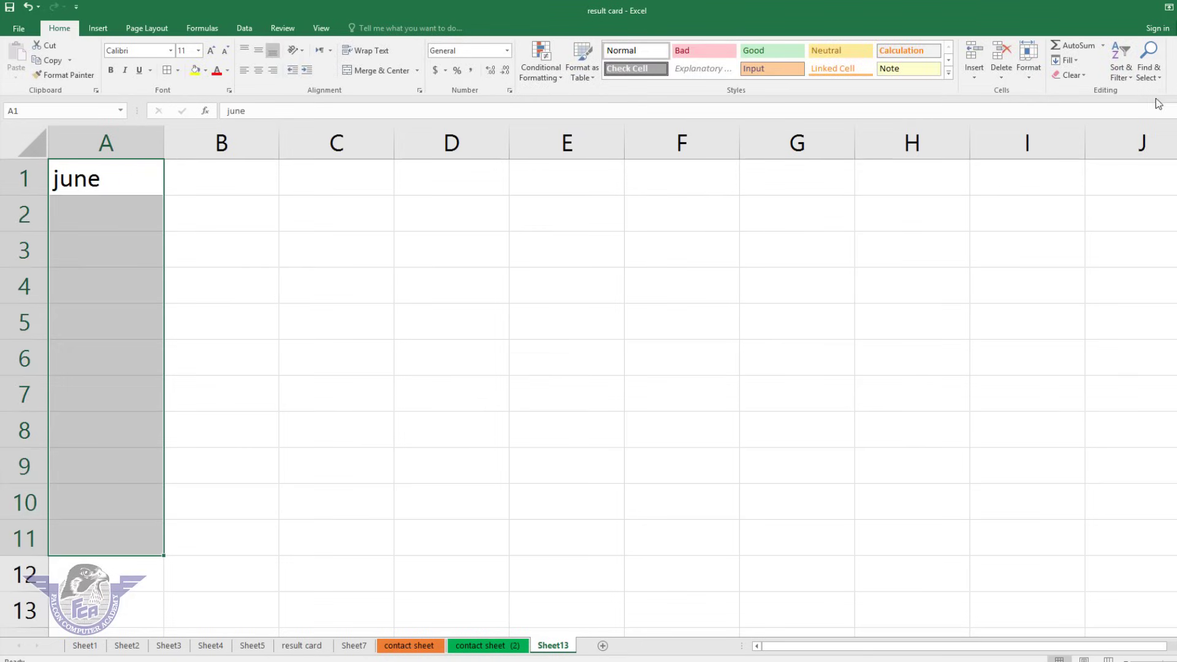
{"action": "left_click", "coordinate": [1075, 60]}
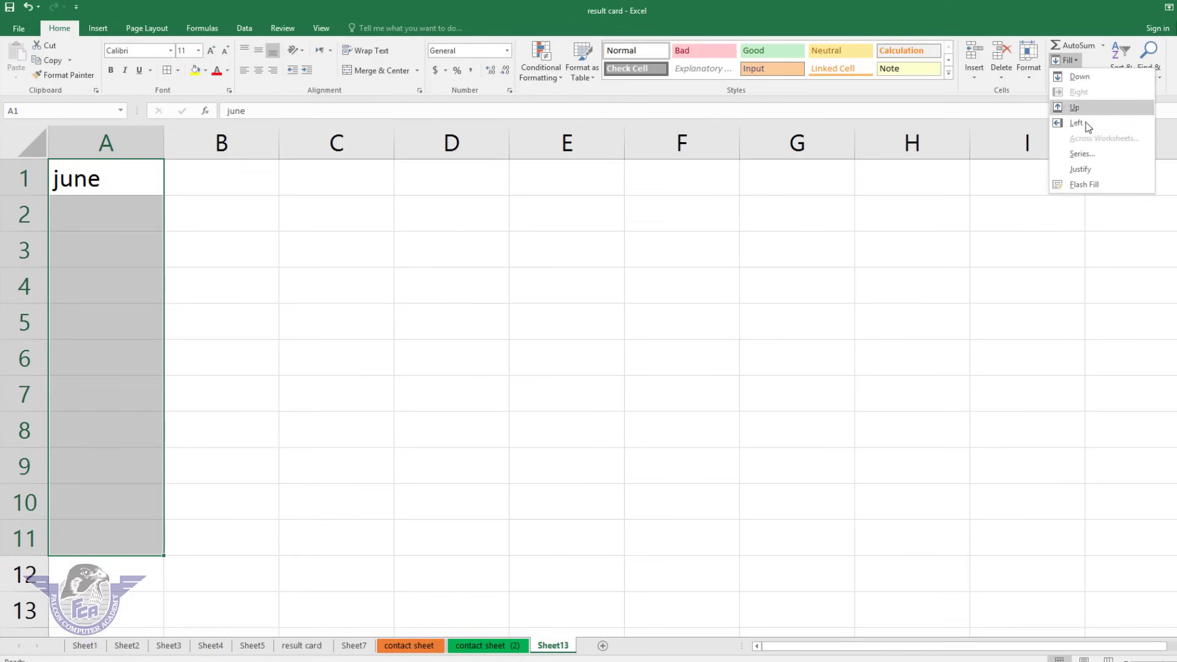
{"action": "left_click", "coordinate": [1081, 155]}
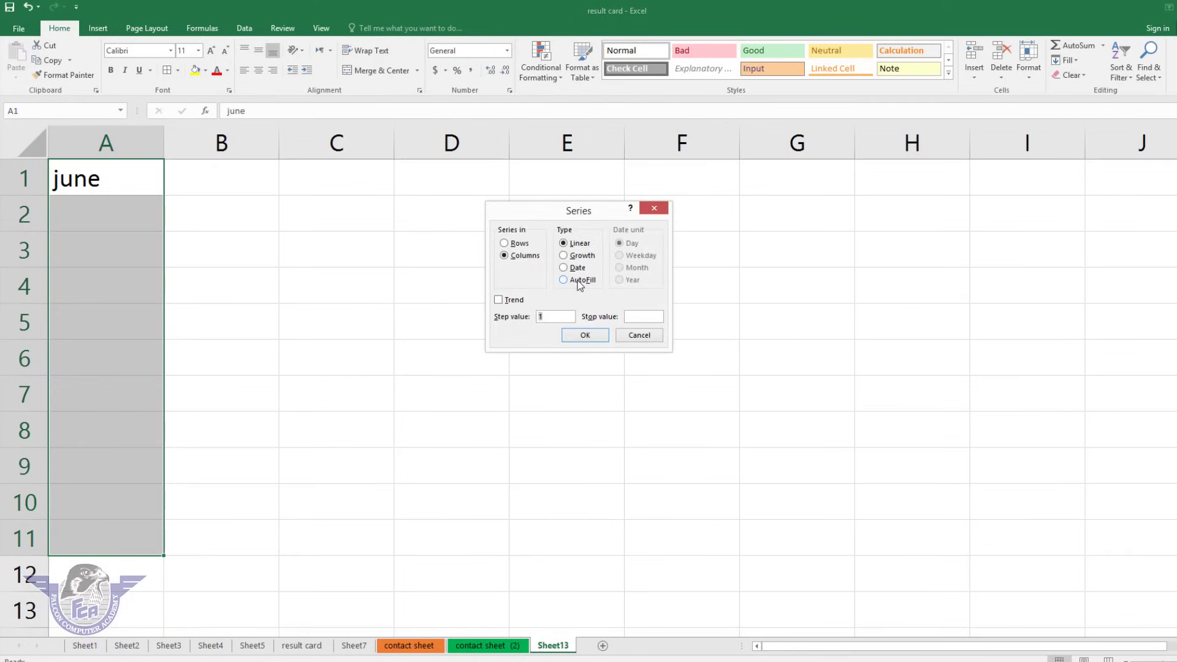
{"action": "left_click", "coordinate": [578, 281]}
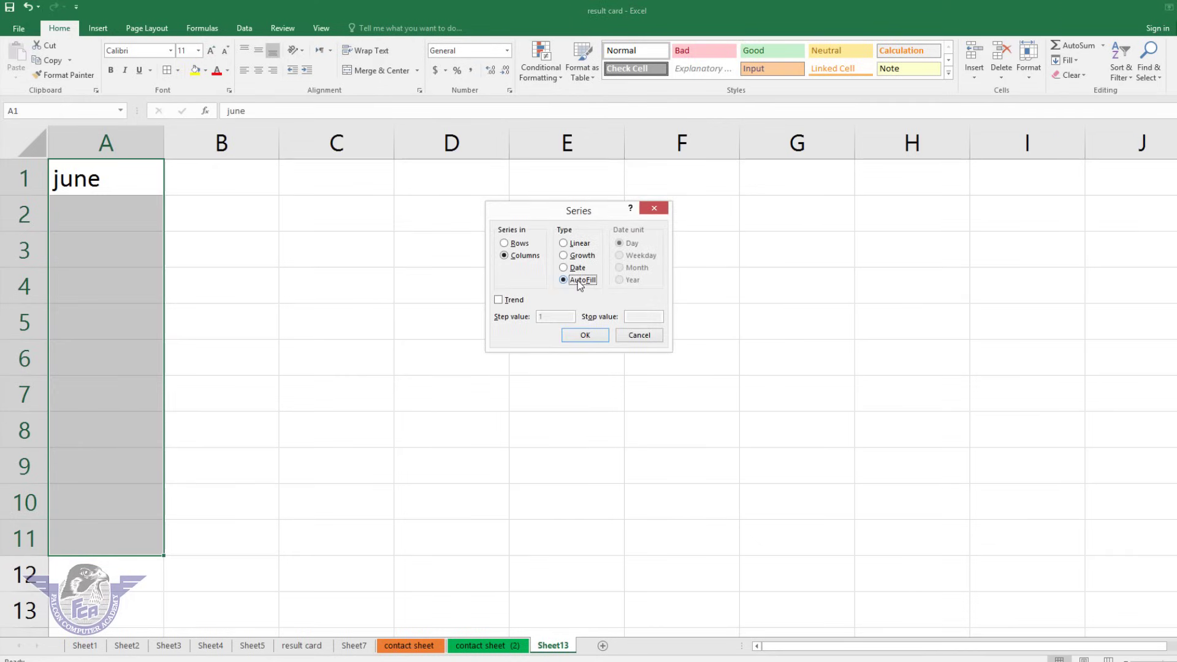
{"action": "left_click", "coordinate": [593, 336]}
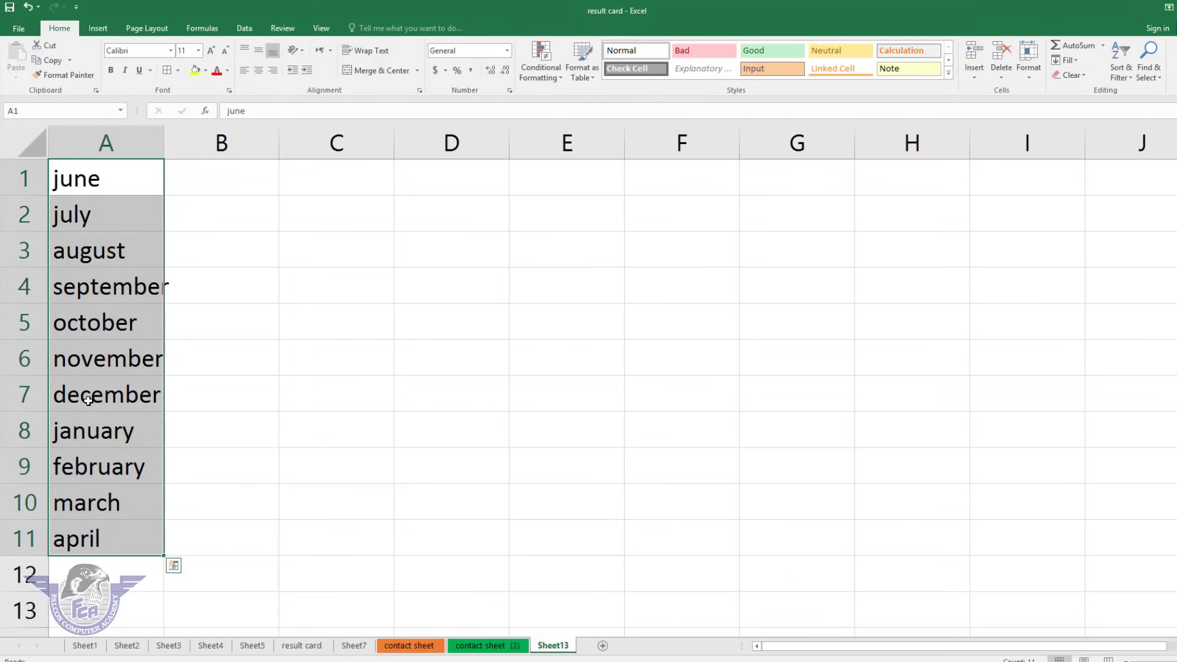
{"action": "left_click", "coordinate": [353, 176]}
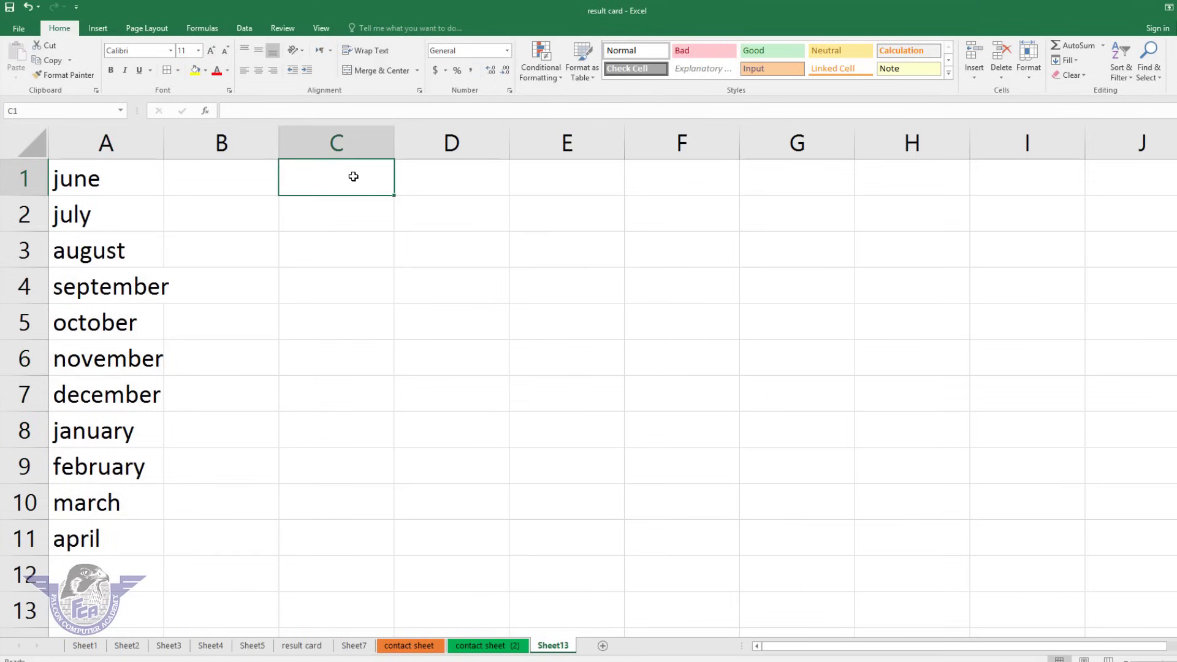
Enter 'friday' in C1 and auto-fill C1:C12 with weekdays through Tuesday.
{"action": "type", "text": "friday"}
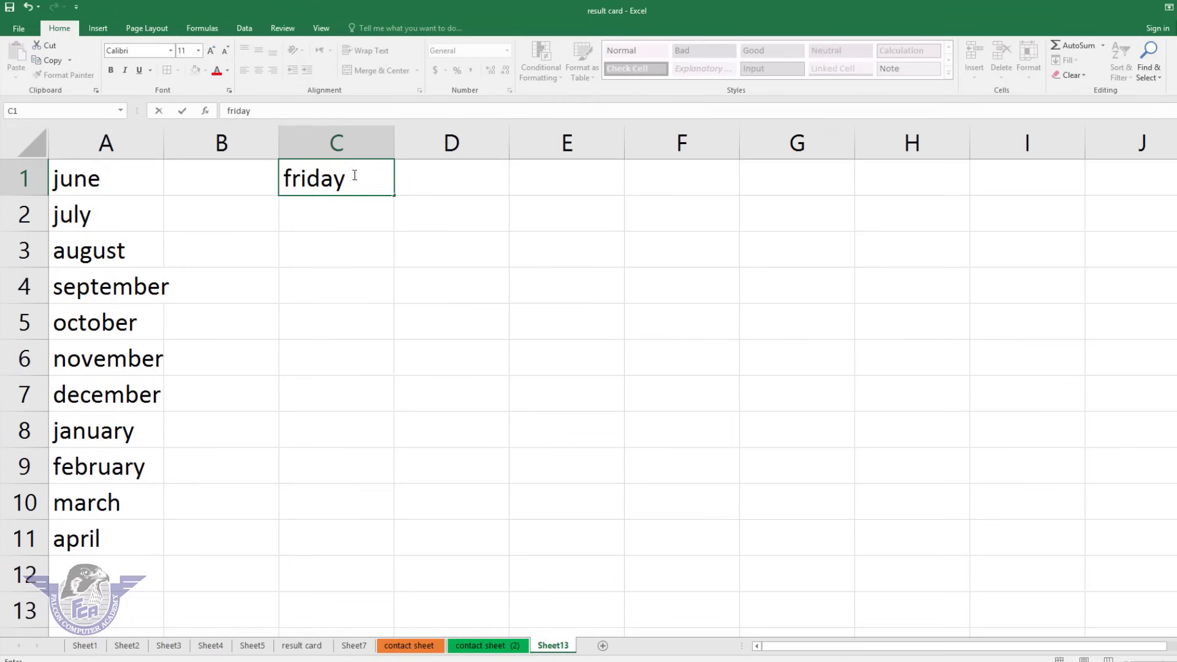
{"action": "left_click", "coordinate": [414, 259]}
{"action": "left_click_drag", "start_coordinate": [362, 181], "coordinate": [336, 574]}
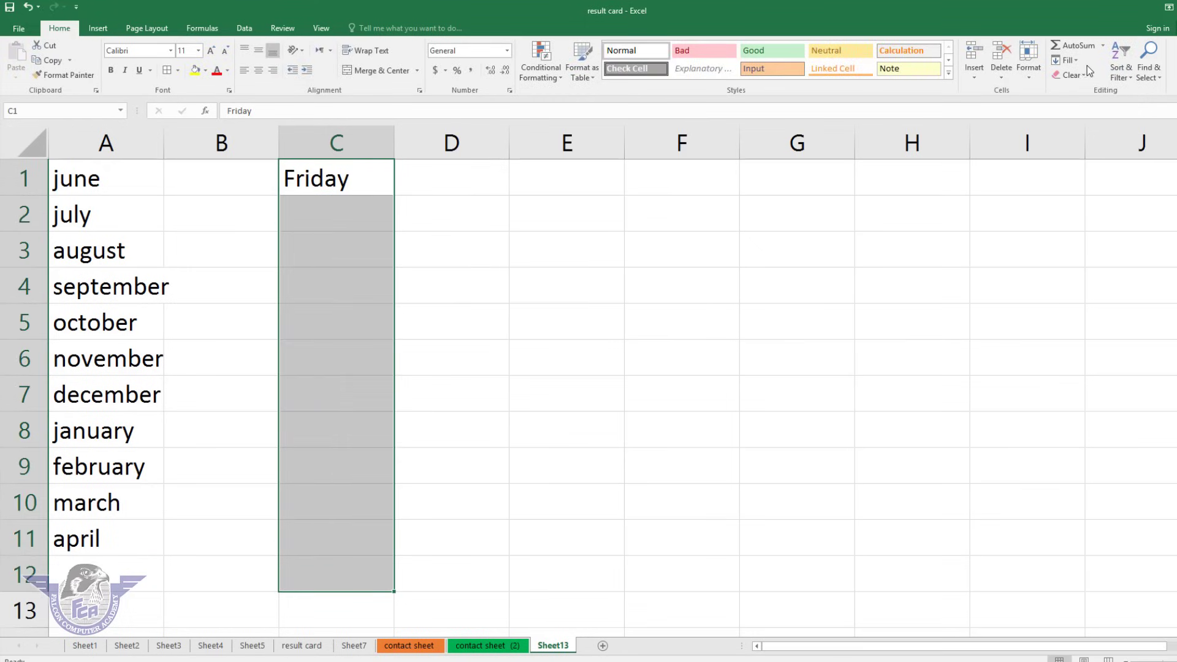
{"action": "left_click", "coordinate": [1070, 61]}
{"action": "left_click", "coordinate": [1098, 152]}
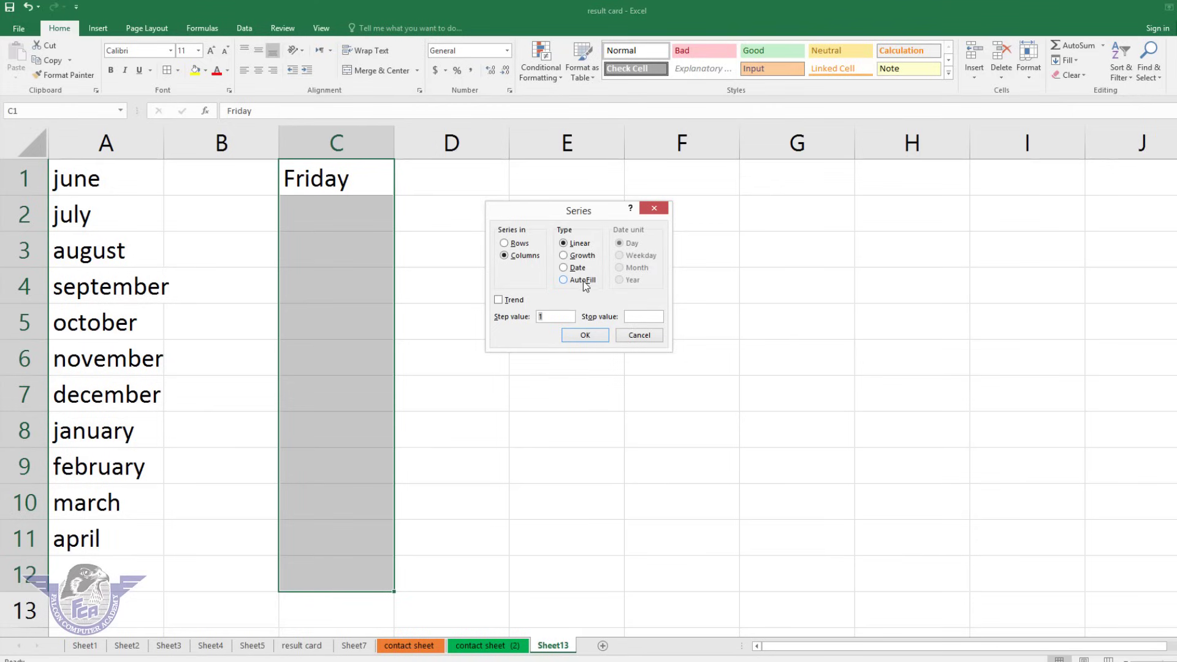
{"action": "left_click", "coordinate": [579, 280]}
{"action": "left_click", "coordinate": [587, 335]}
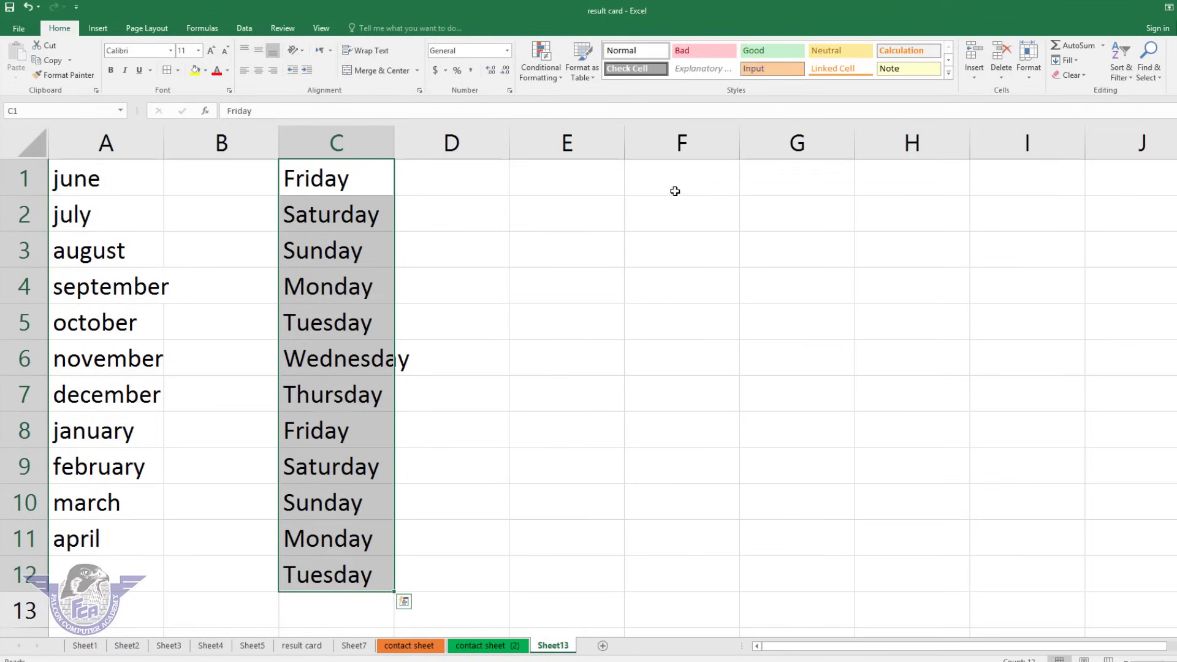
{"action": "left_click", "coordinate": [595, 175]}
Enter 2020 in E1 and attempt a Justify fill down the year cells.
{"action": "type", "text": "2020"}
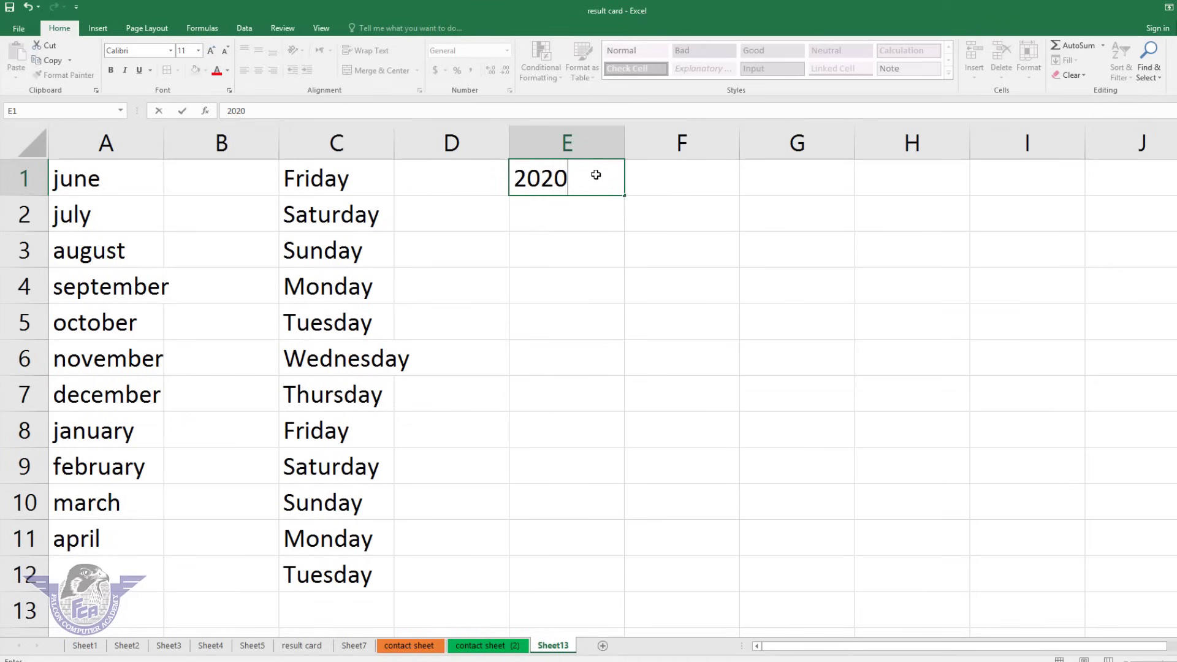
{"action": "key", "text": "Return"}
{"action": "left_click_drag", "start_coordinate": [596, 175], "coordinate": [606, 508]}
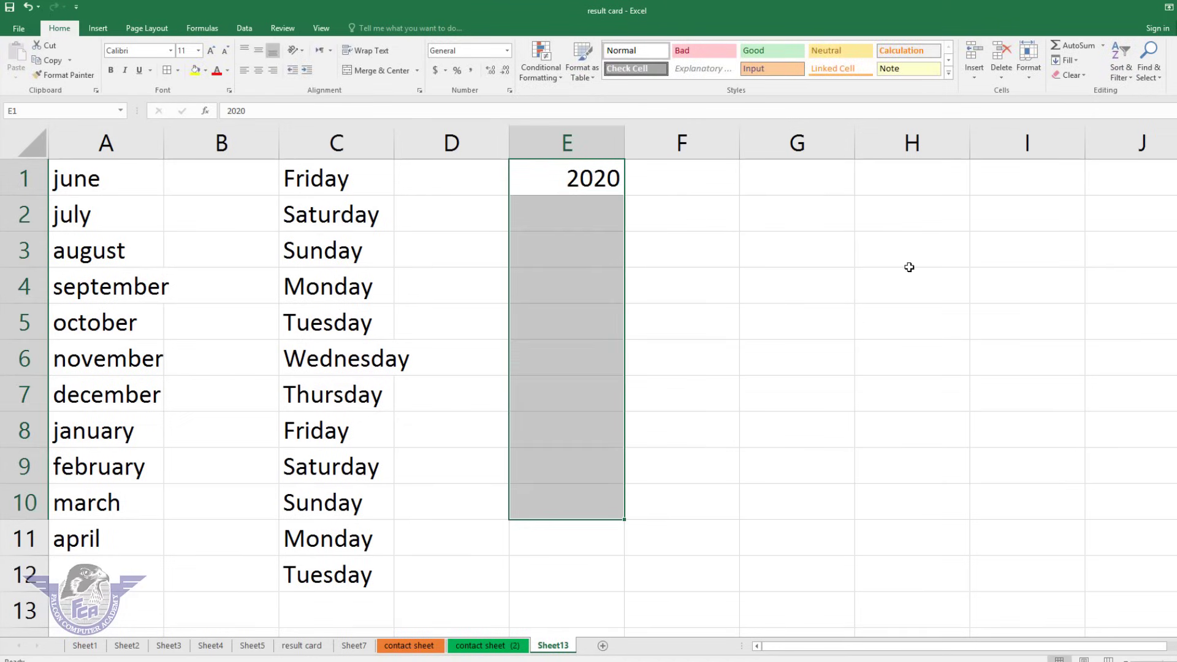
{"action": "left_click", "coordinate": [1072, 60]}
{"action": "left_click", "coordinate": [898, 149]}
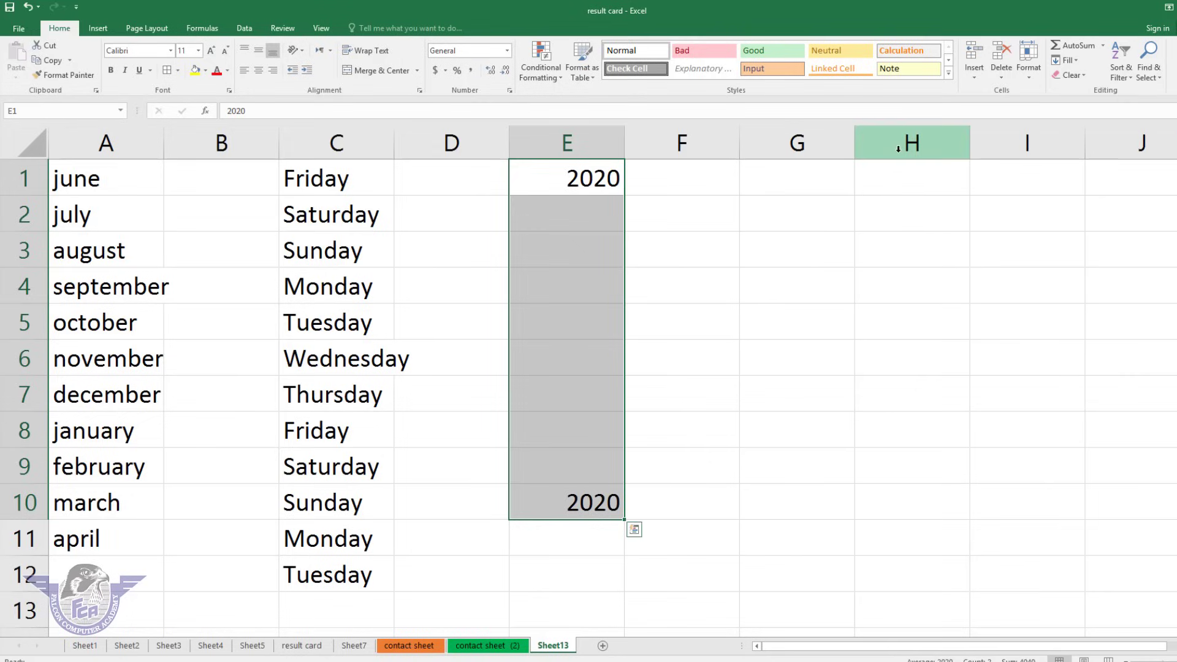
{"action": "key", "text": "ctrl+z"}
{"action": "left_click", "coordinate": [1070, 60]}
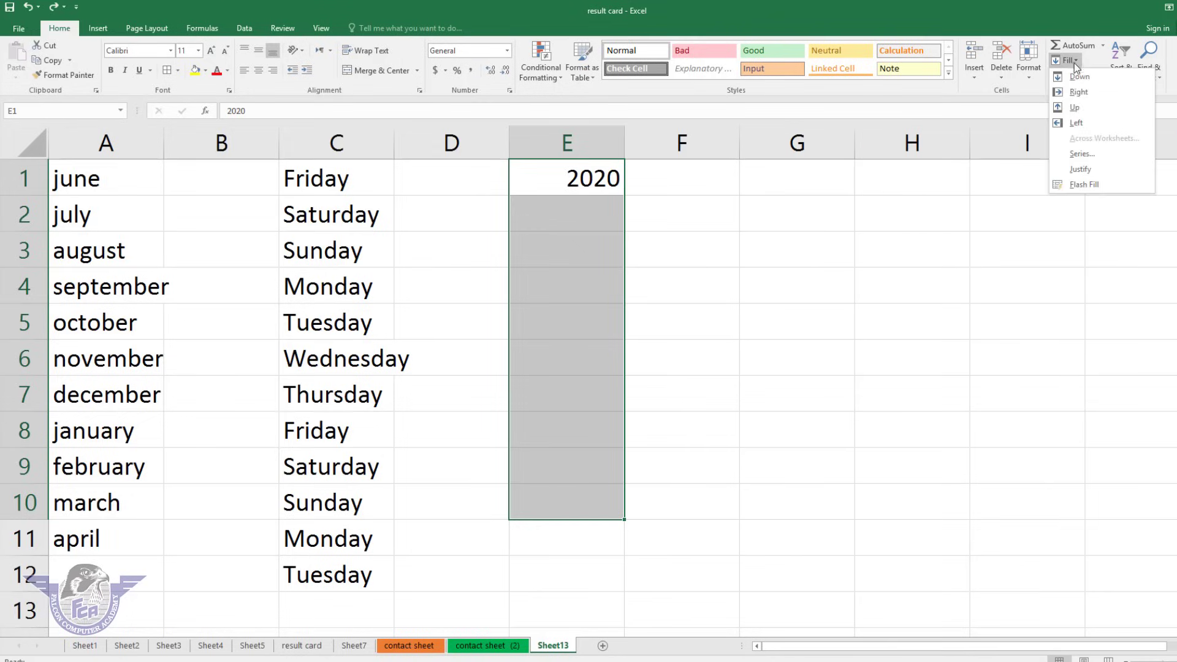
{"action": "left_click", "coordinate": [1080, 168]}
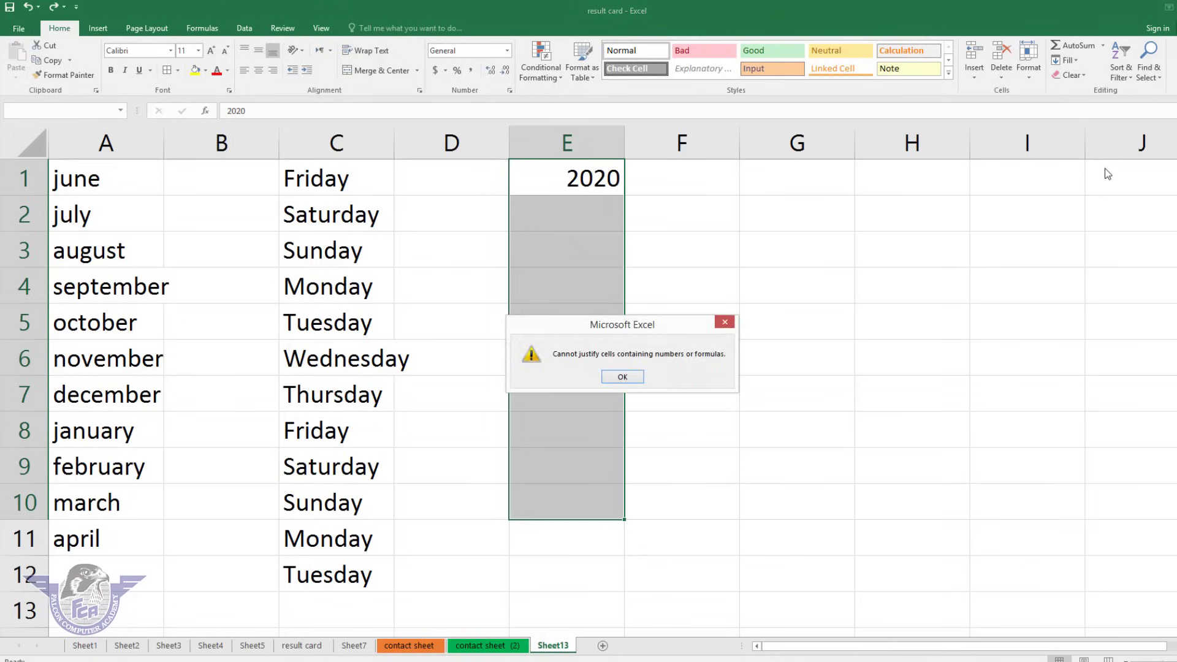
{"action": "key", "text": "Return"}
Auto-fill E1:E10, which only repeats 2020, then clear the repeated values.
{"action": "left_click", "coordinate": [1070, 60]}
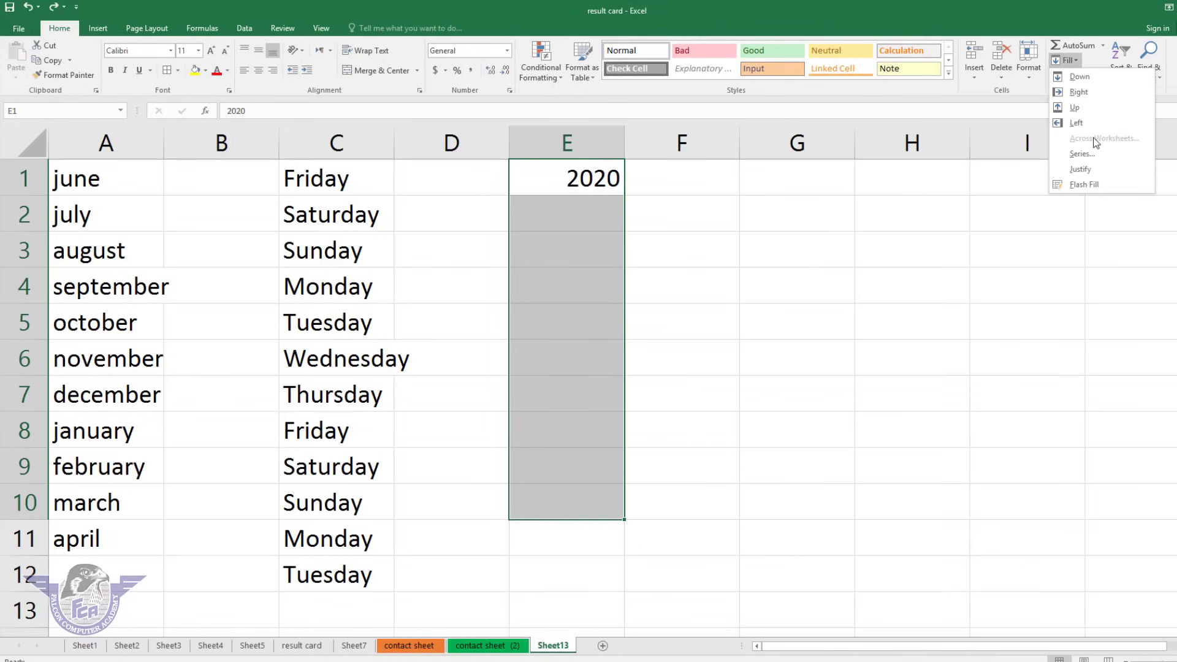
{"action": "left_click", "coordinate": [1080, 154]}
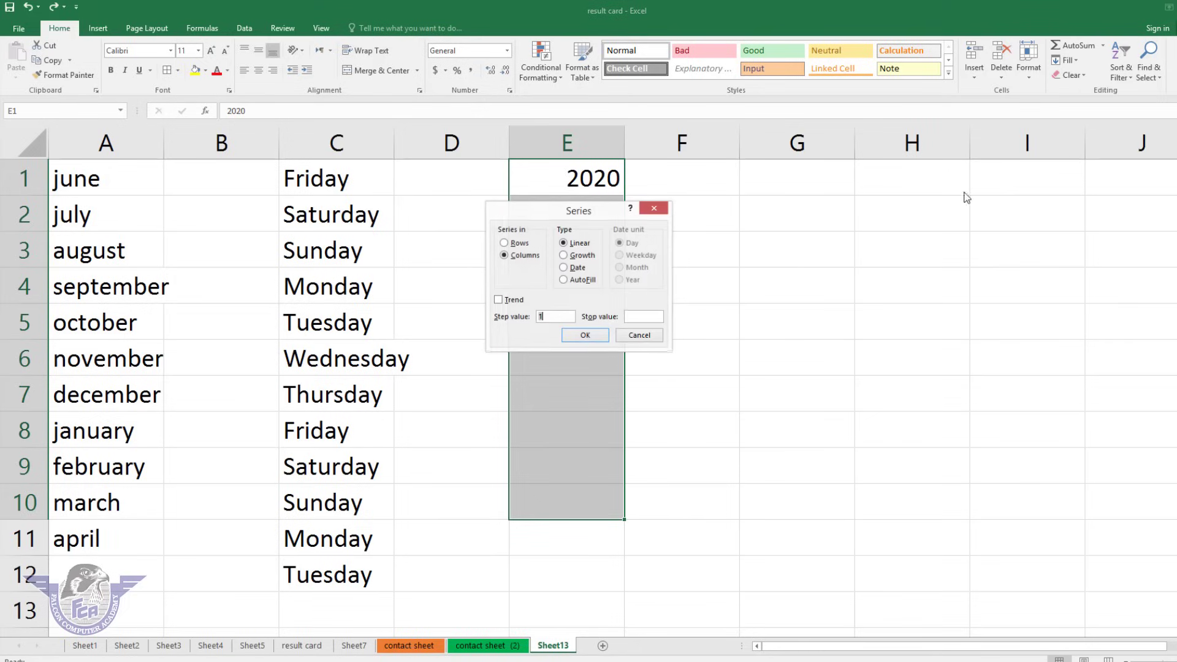
{"action": "left_click", "coordinate": [564, 280]}
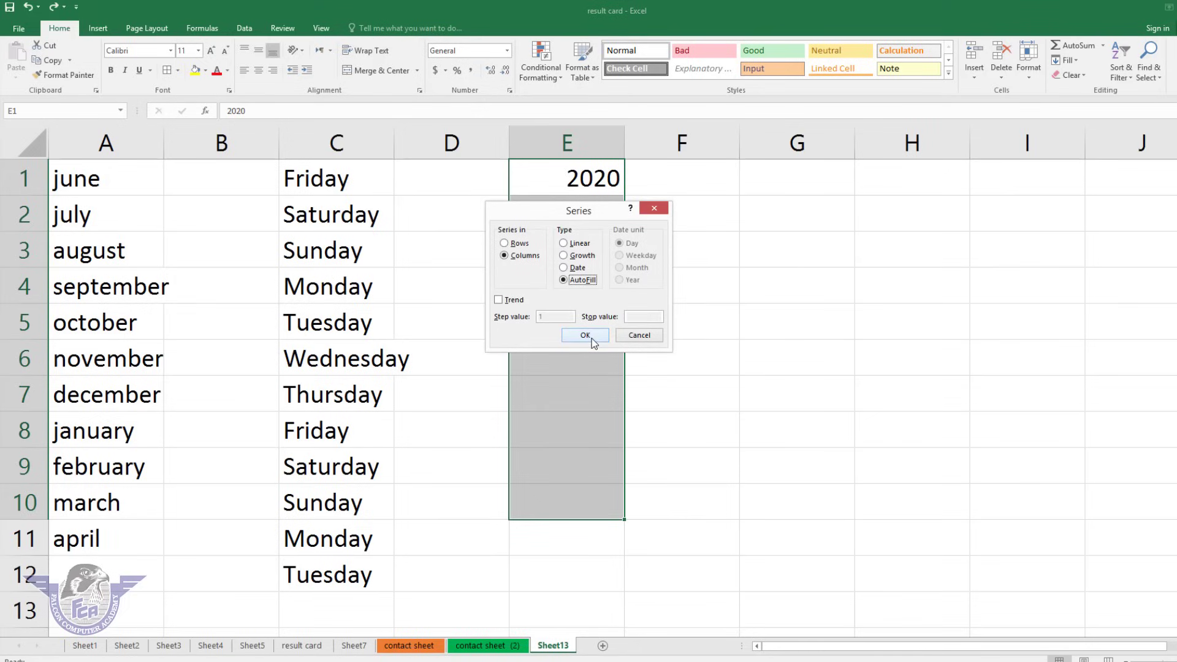
{"action": "left_click", "coordinate": [586, 335]}
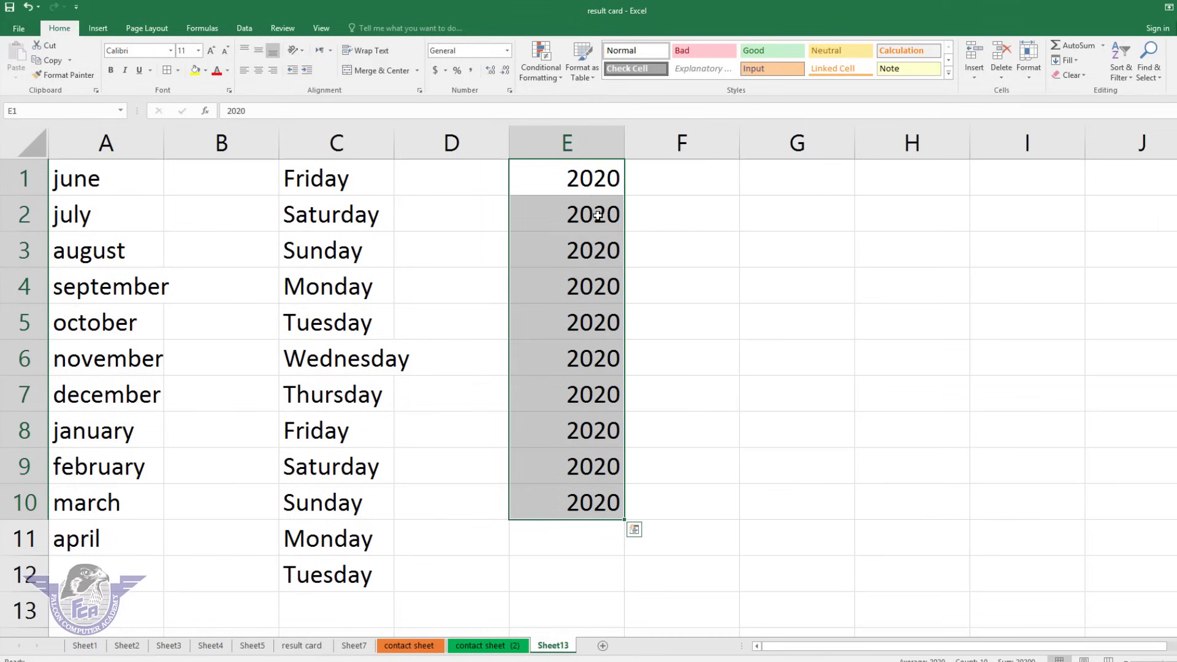
{"action": "left_click", "coordinate": [597, 215]}
{"action": "left_click", "coordinate": [612, 315]}
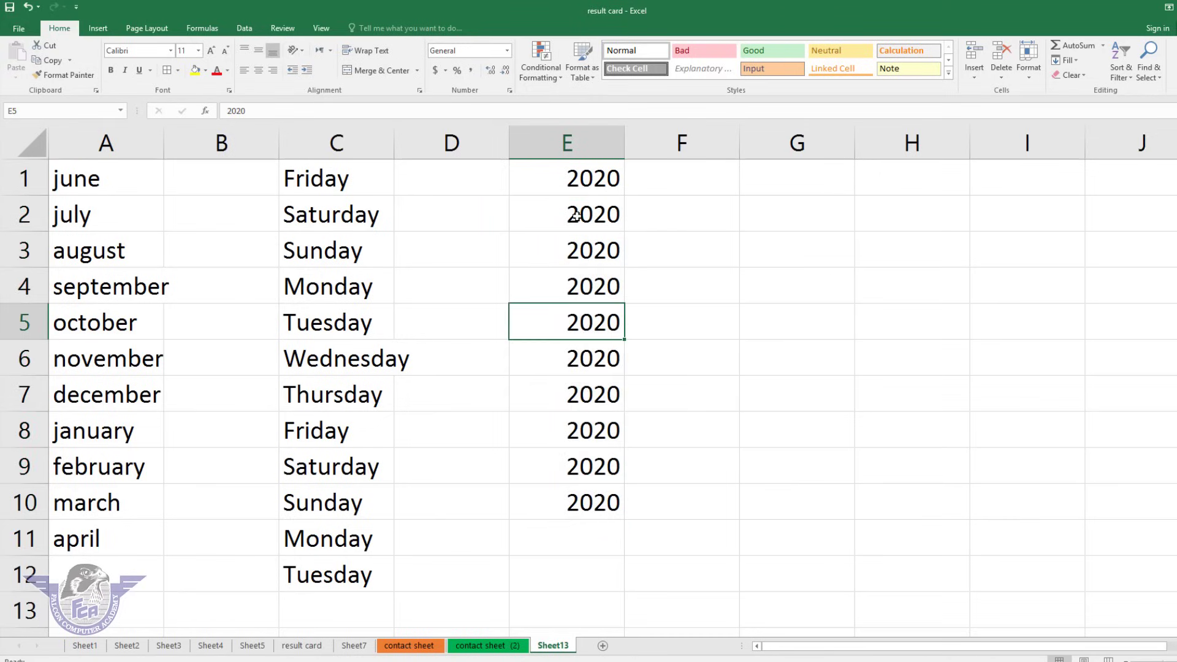
{"action": "left_click_drag", "start_coordinate": [577, 217], "coordinate": [581, 504]}
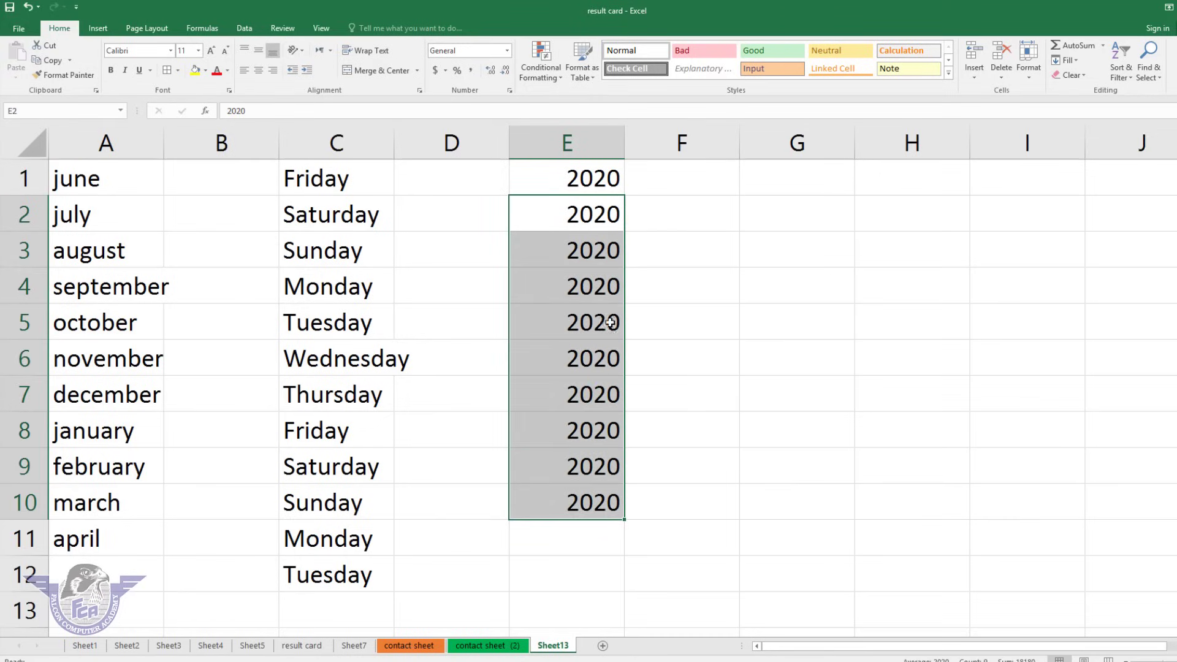
{"action": "key", "text": "Delete"}
Enter 2021 in E2 and auto-fill E1:E12 with years 2020 through 2031.
{"action": "left_click", "coordinate": [600, 217]}
{"action": "type", "text": "2021"}
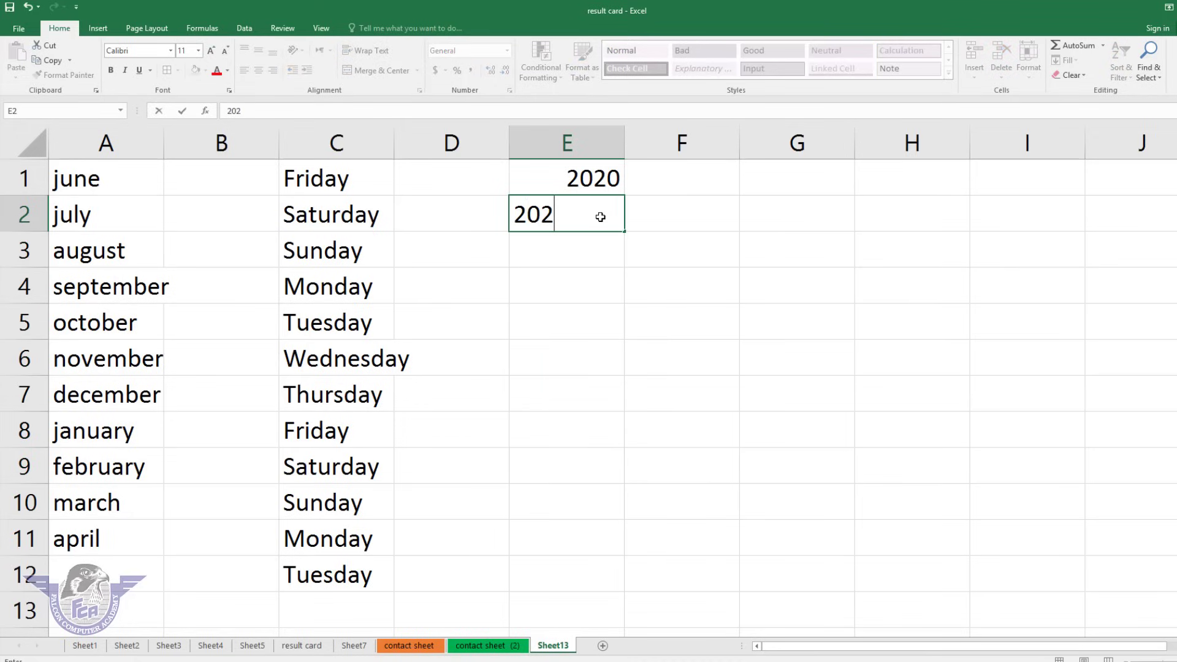
{"action": "key", "text": "Return"}
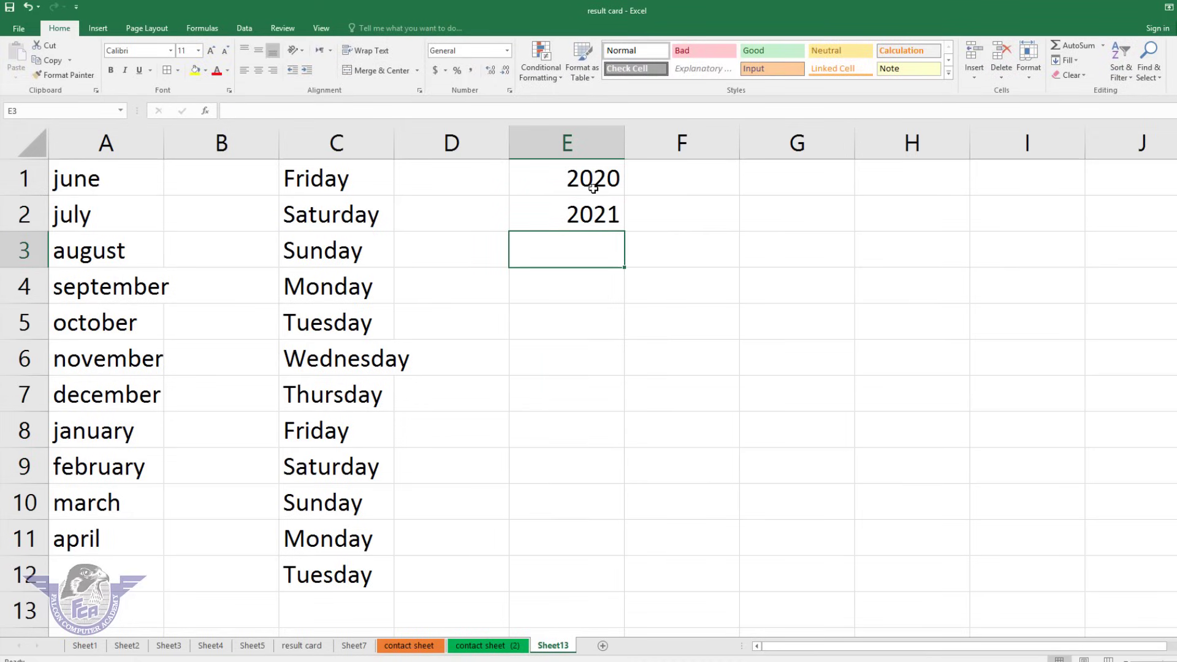
{"action": "left_click_drag", "start_coordinate": [594, 188], "coordinate": [557, 567]}
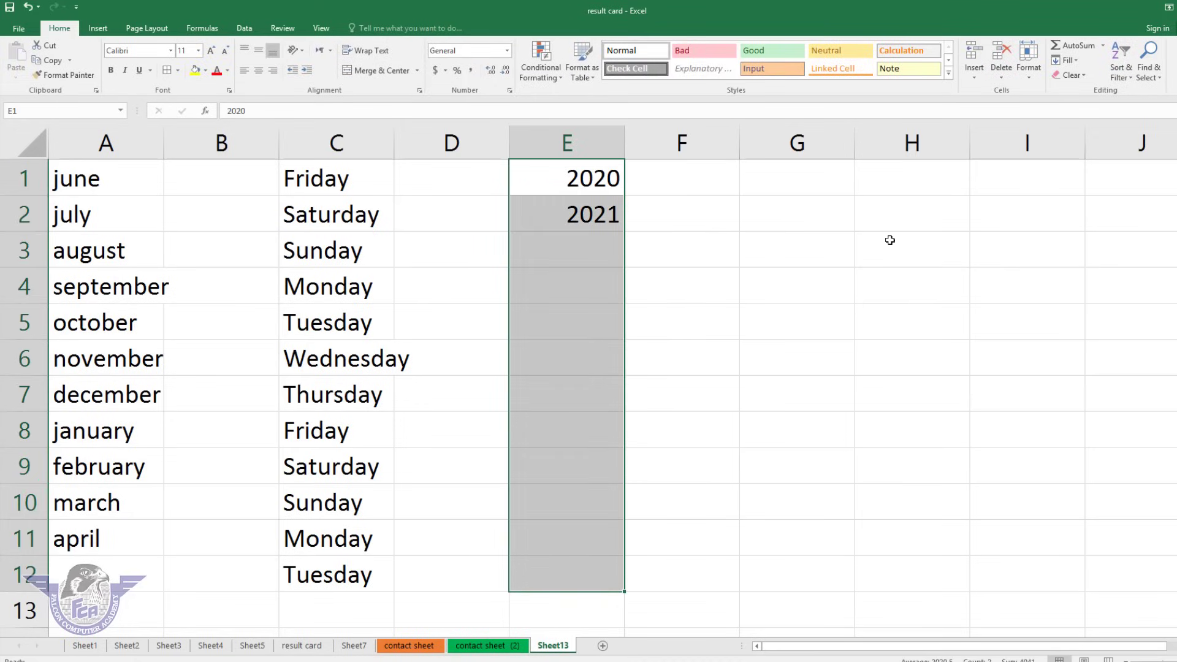
{"action": "left_click", "coordinate": [1075, 59]}
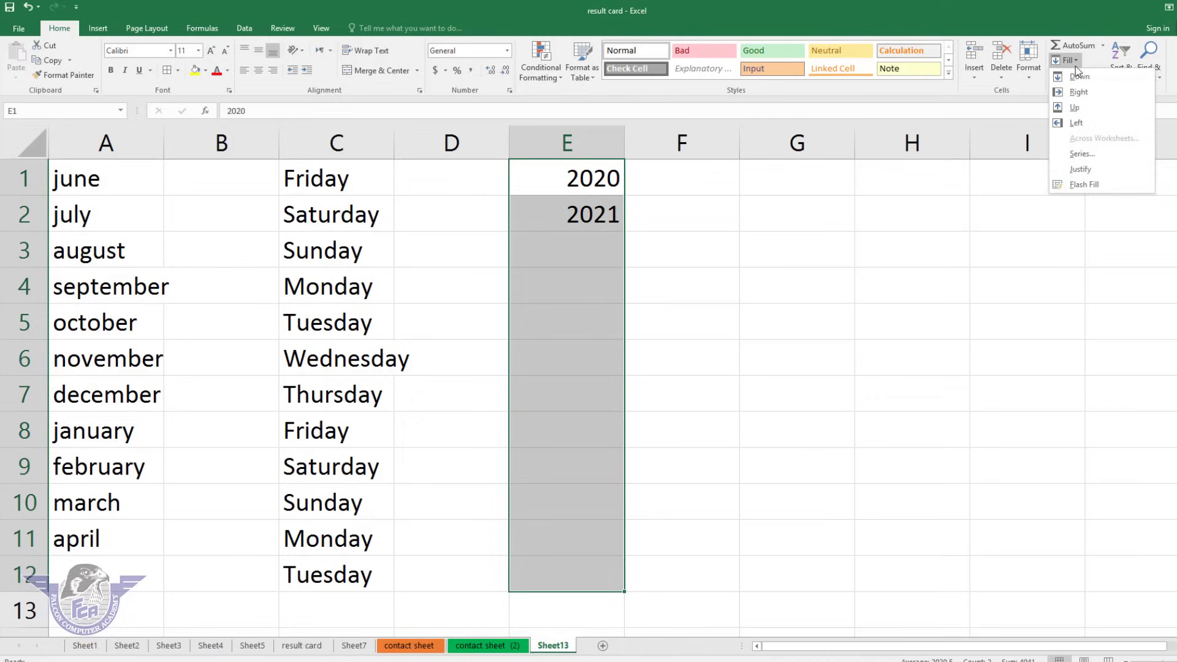
{"action": "left_click", "coordinate": [1083, 155]}
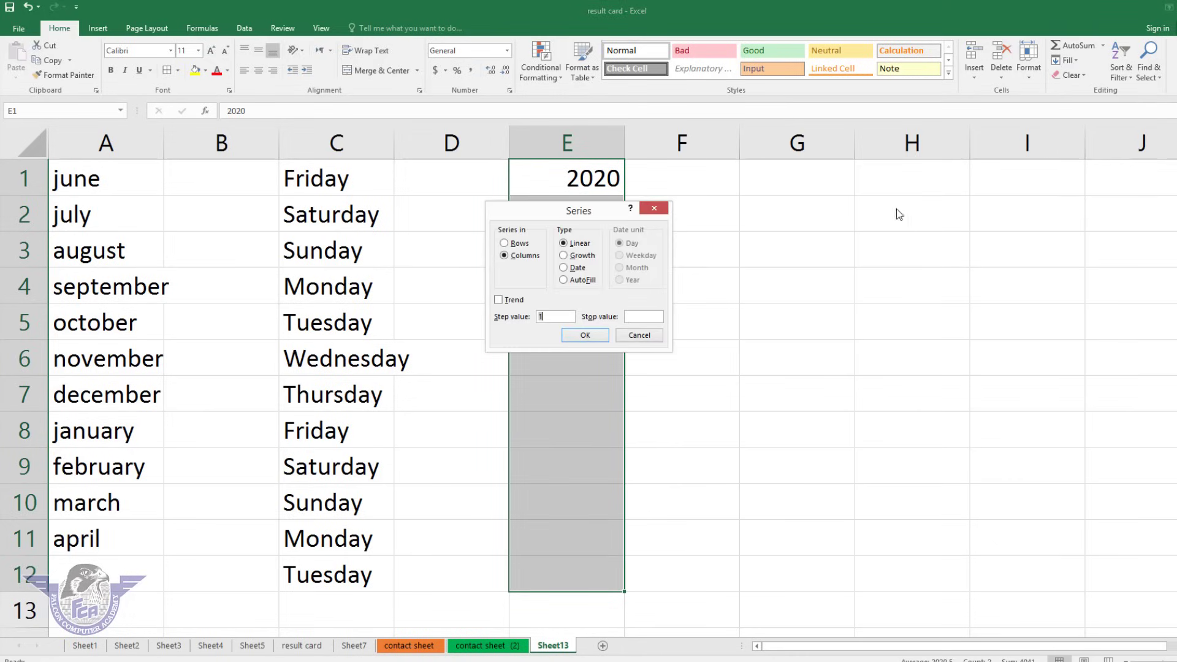
{"action": "left_click", "coordinate": [583, 281]}
{"action": "left_click", "coordinate": [585, 335]}
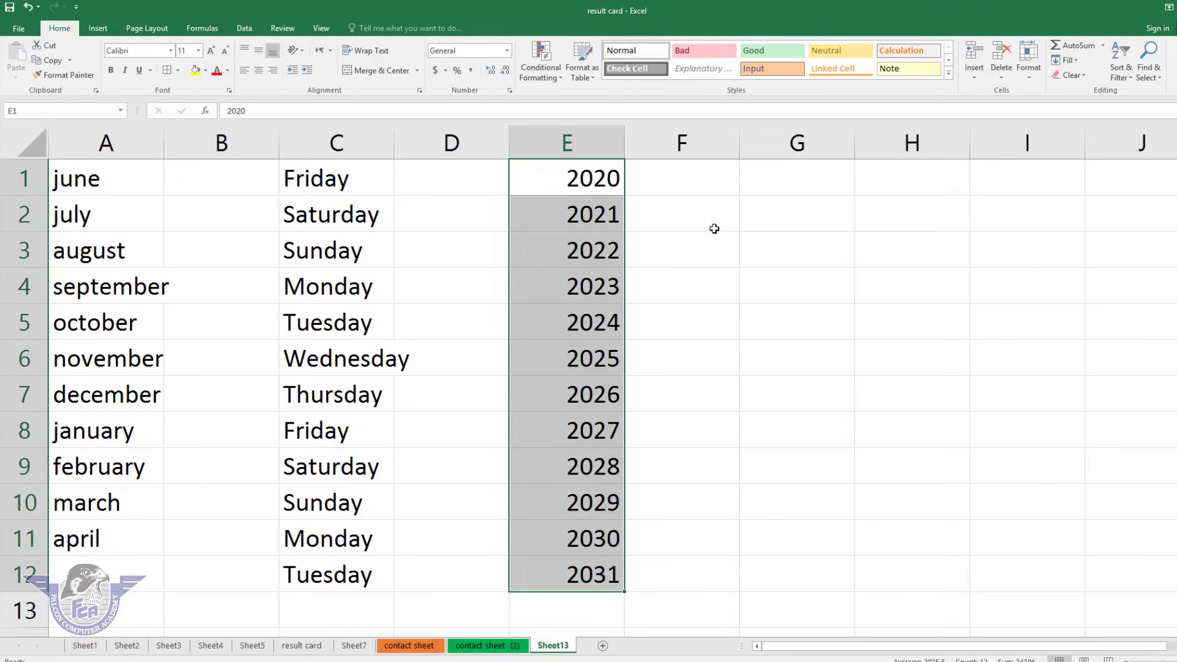
{"action": "left_click", "coordinate": [721, 183]}
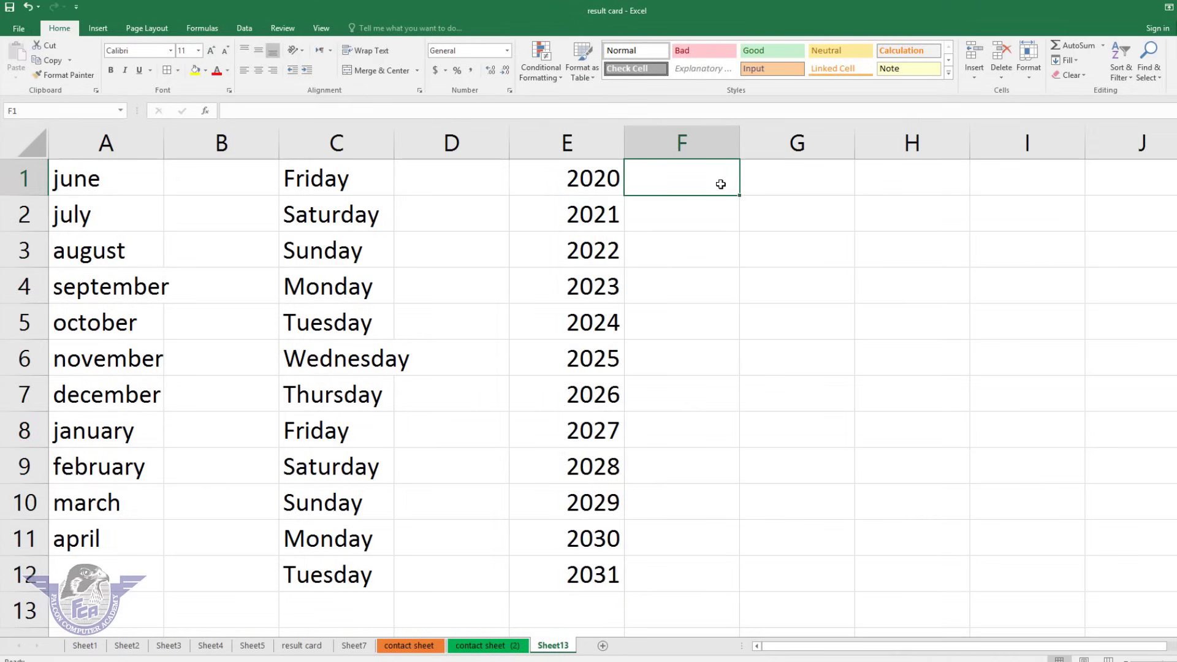
Fill F1:F11 with Sunday through Wednesday and G1:G9 with 1 to 9, then select A1:G8.
{"action": "type", "text": "sunday"}
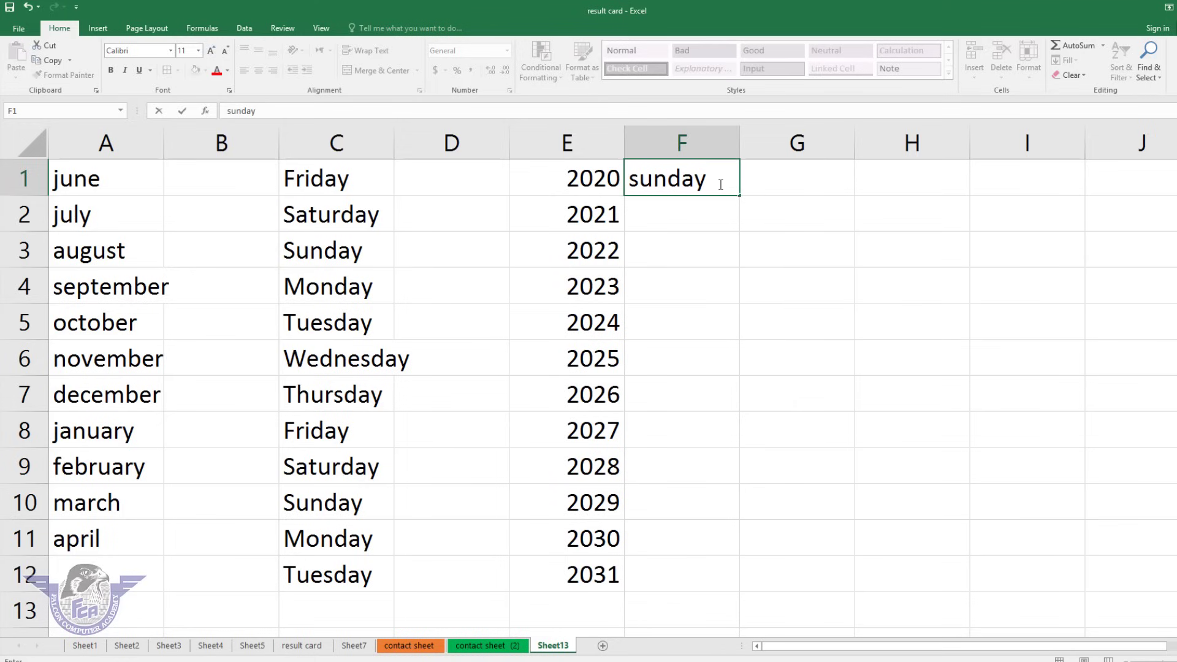
{"action": "left_click_drag", "start_coordinate": [740, 195], "coordinate": [742, 534]}
{"action": "left_click", "coordinate": [817, 179]}
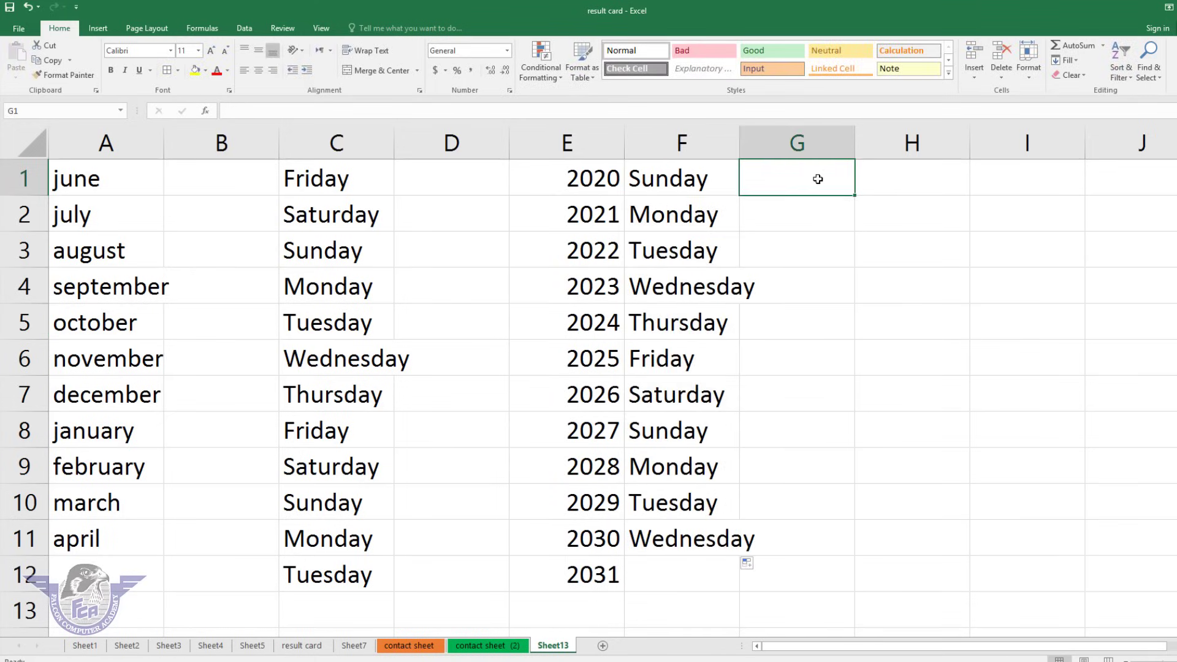
{"action": "type", "text": "1"}
{"action": "key", "text": "Return"}
{"action": "type", "text": "2"}
{"action": "key", "text": "Return"}
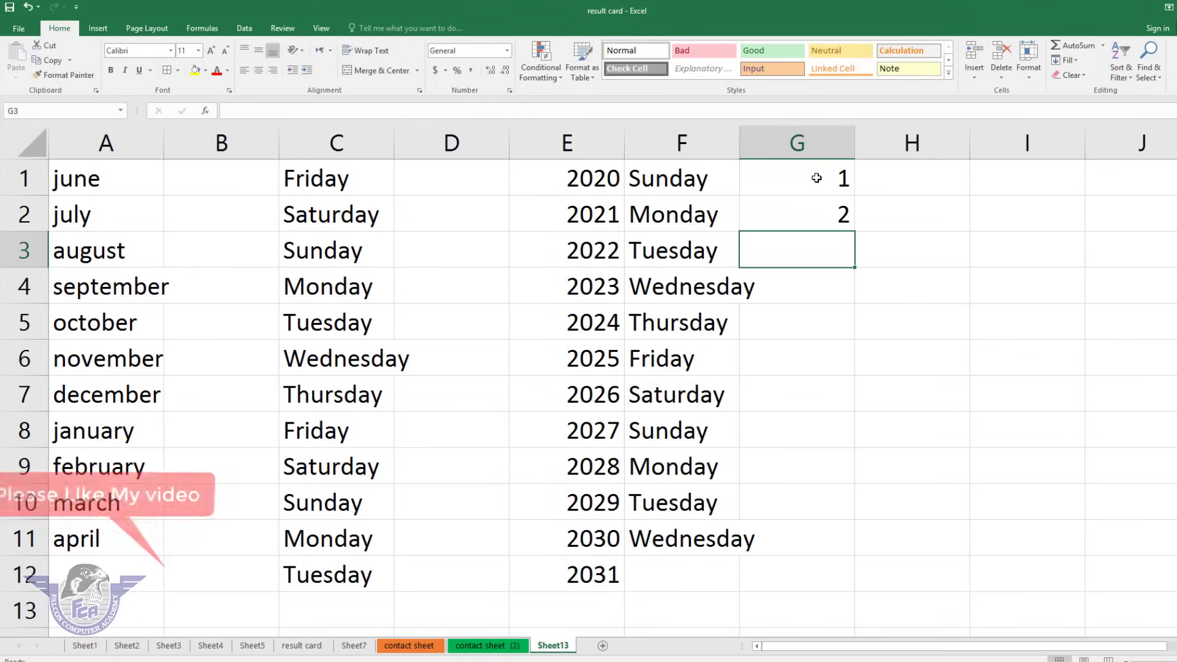
{"action": "left_click_drag", "start_coordinate": [817, 179], "coordinate": [856, 481]}
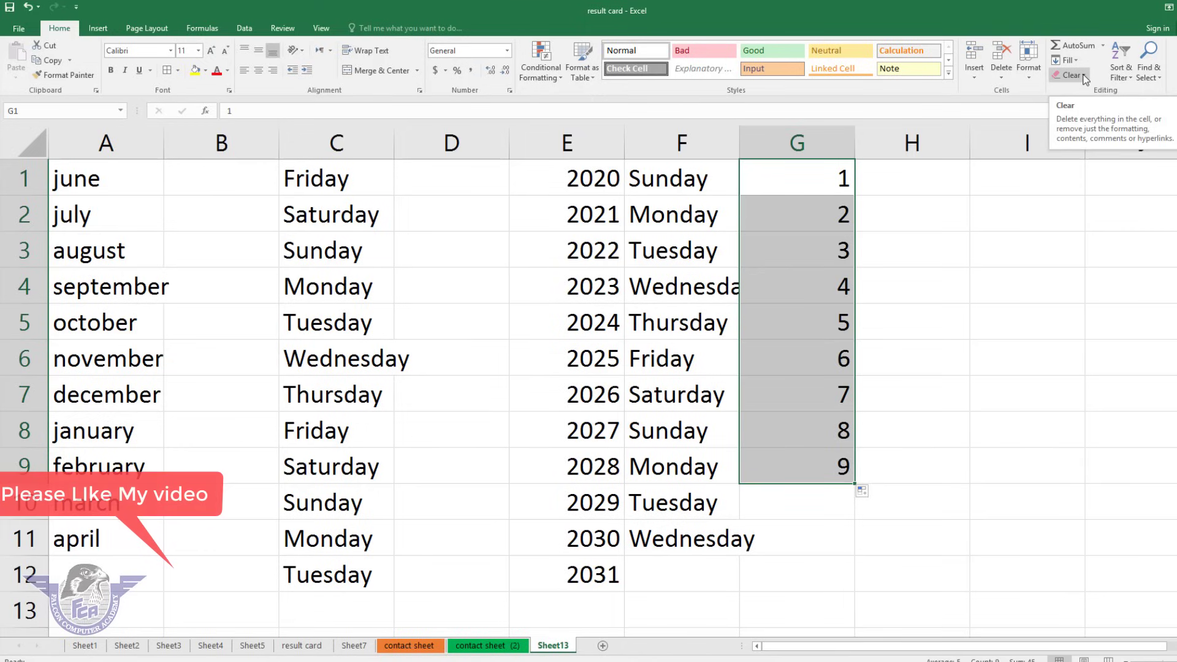
{"action": "left_click", "coordinate": [189, 249]}
{"action": "left_click_drag", "start_coordinate": [105, 177], "coordinate": [788, 443]}
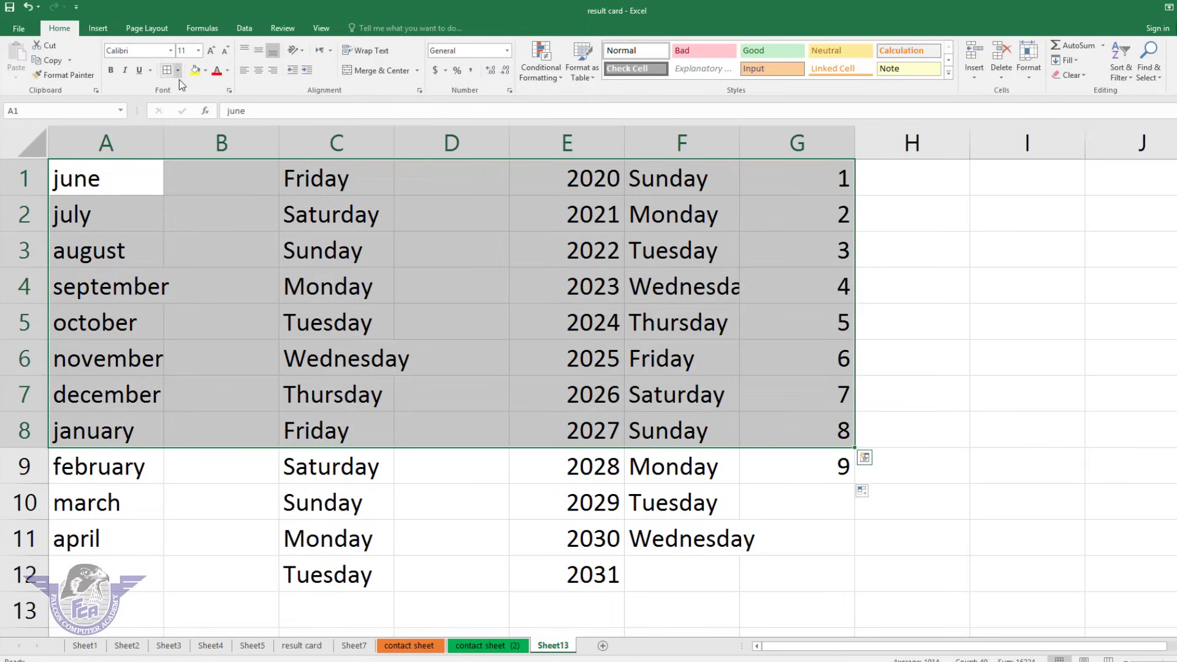
Format A1:G8 with yellow fill, red text and a 16 pt font.
{"action": "left_click", "coordinate": [195, 71]}
{"action": "left_click", "coordinate": [216, 71]}
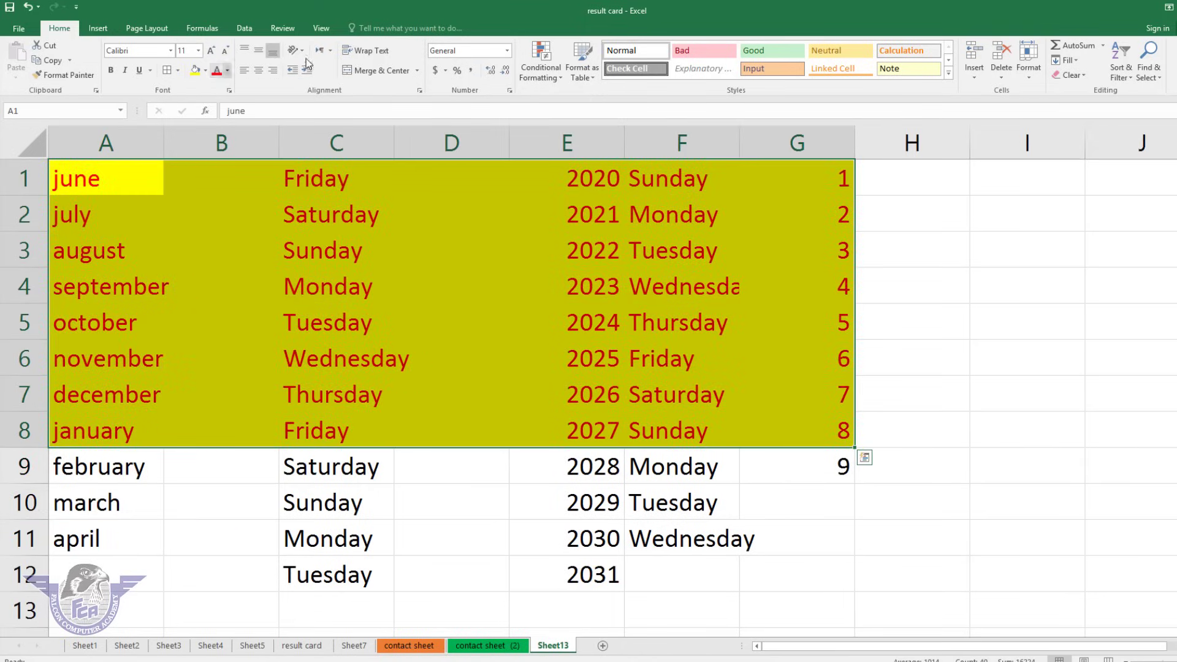
{"action": "left_click", "coordinate": [210, 51]}
{"action": "left_click", "coordinate": [211, 51]}
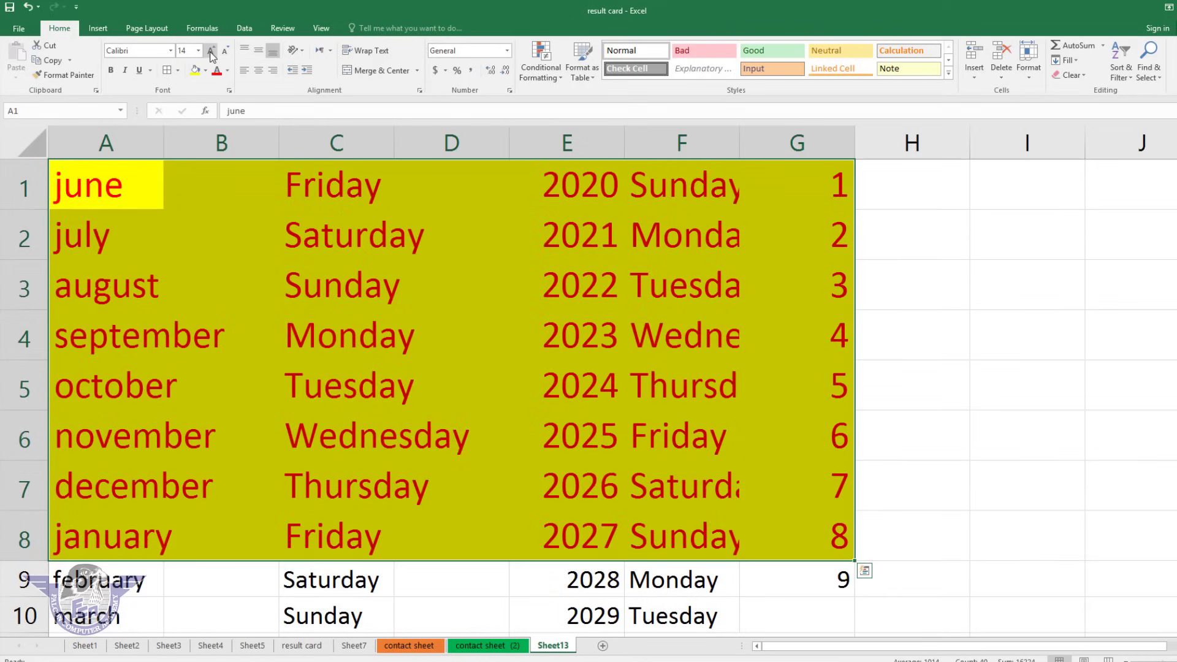
Try Clear All and then Clear Formats on A1:G8, undoing each.
{"action": "left_click", "coordinate": [1079, 74]}
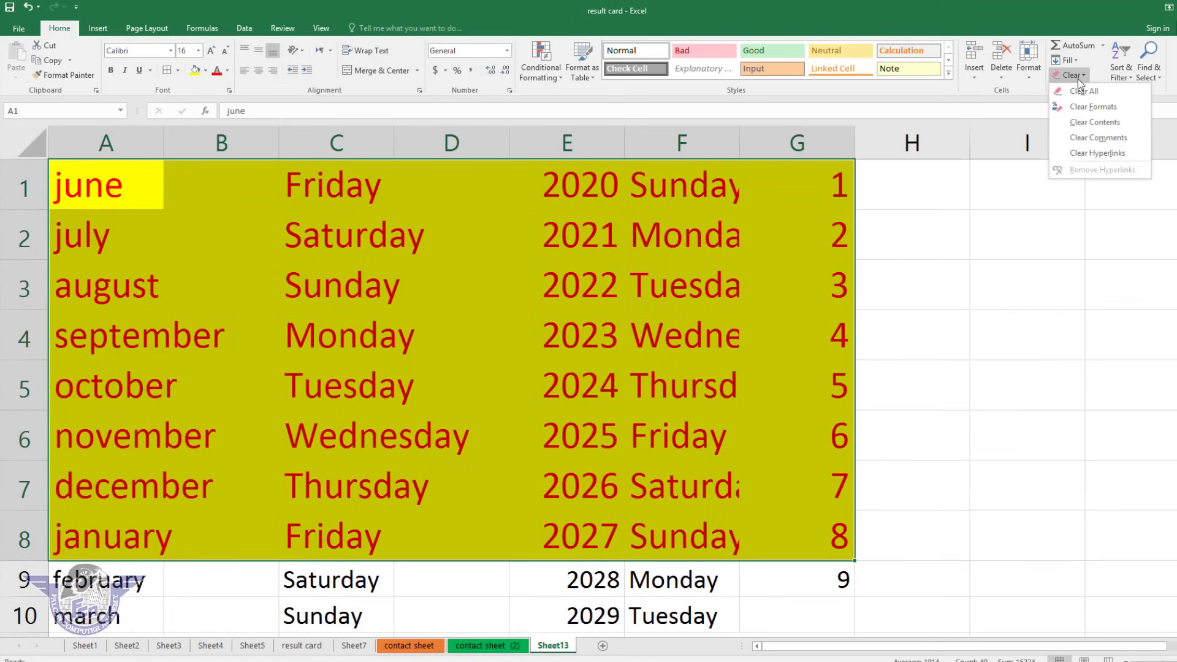
{"action": "left_click", "coordinate": [1079, 91]}
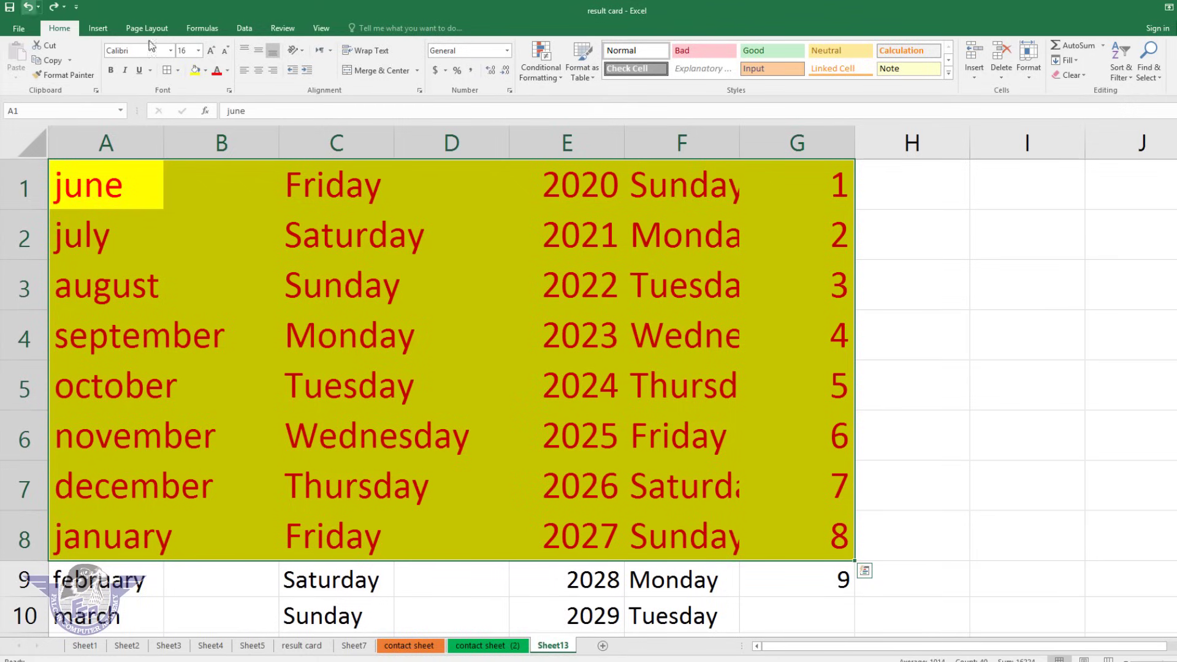
{"action": "left_click", "coordinate": [28, 7]}
{"action": "left_click", "coordinate": [1069, 74]}
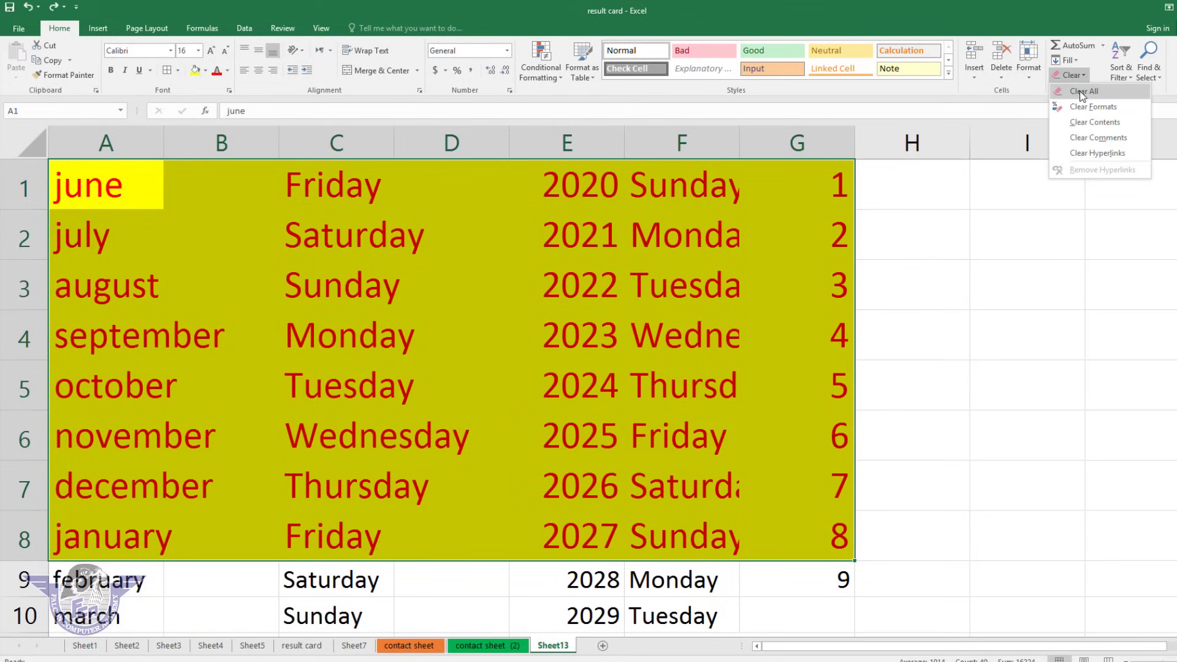
{"action": "left_click", "coordinate": [1091, 106]}
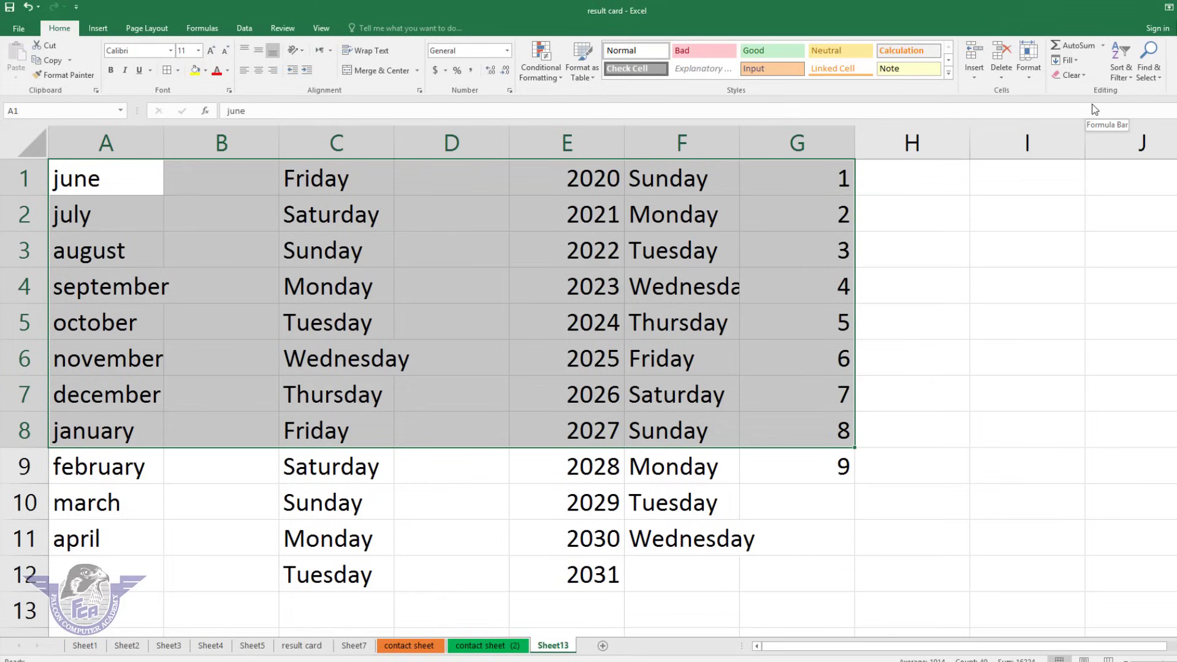
{"action": "left_click", "coordinate": [29, 6]}
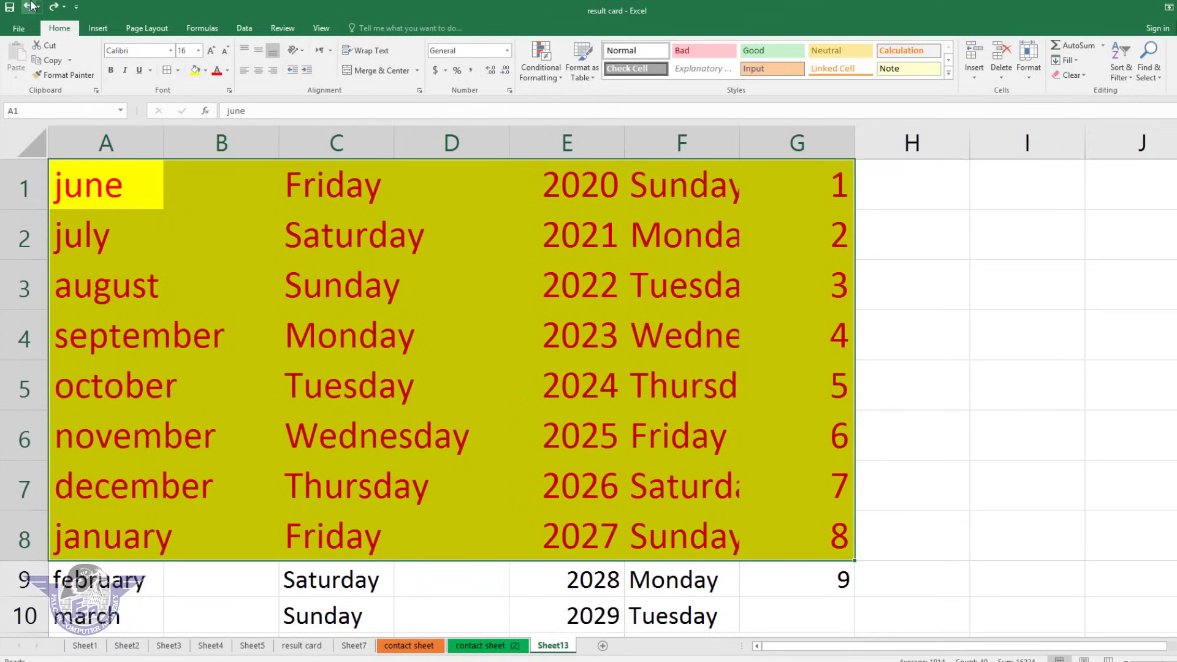
Clear only the text from A1:G8, keeping the yellow fill.
{"action": "left_click", "coordinate": [1084, 74]}
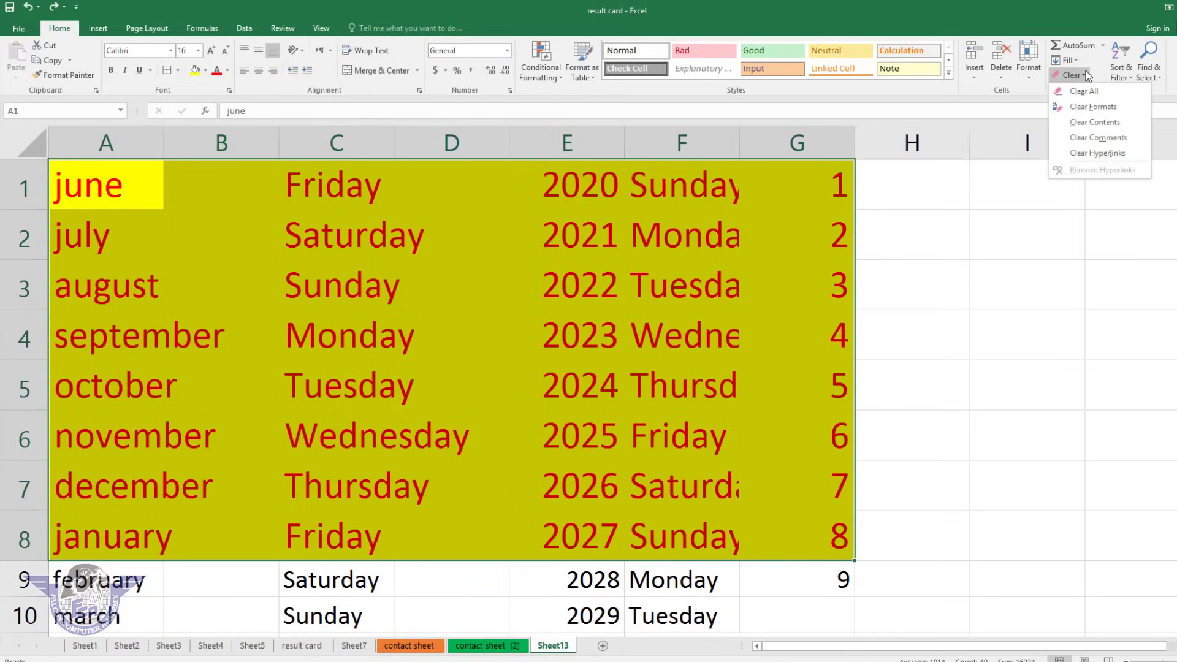
{"action": "left_click", "coordinate": [1088, 126]}
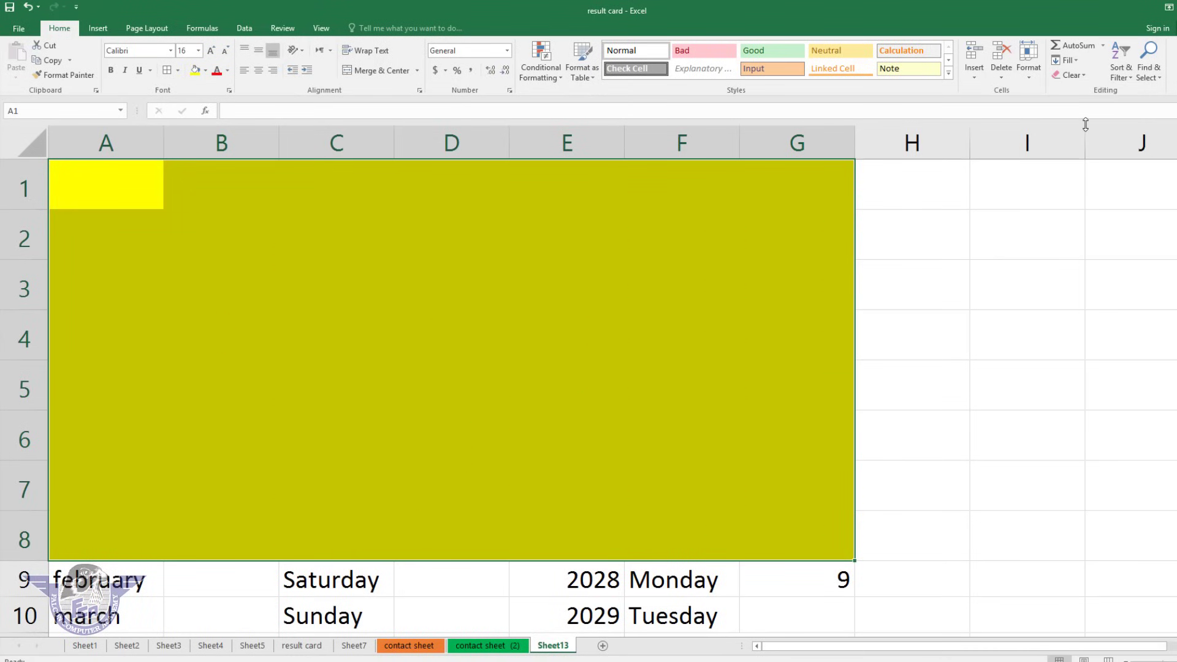
{"action": "left_click", "coordinate": [1085, 75]}
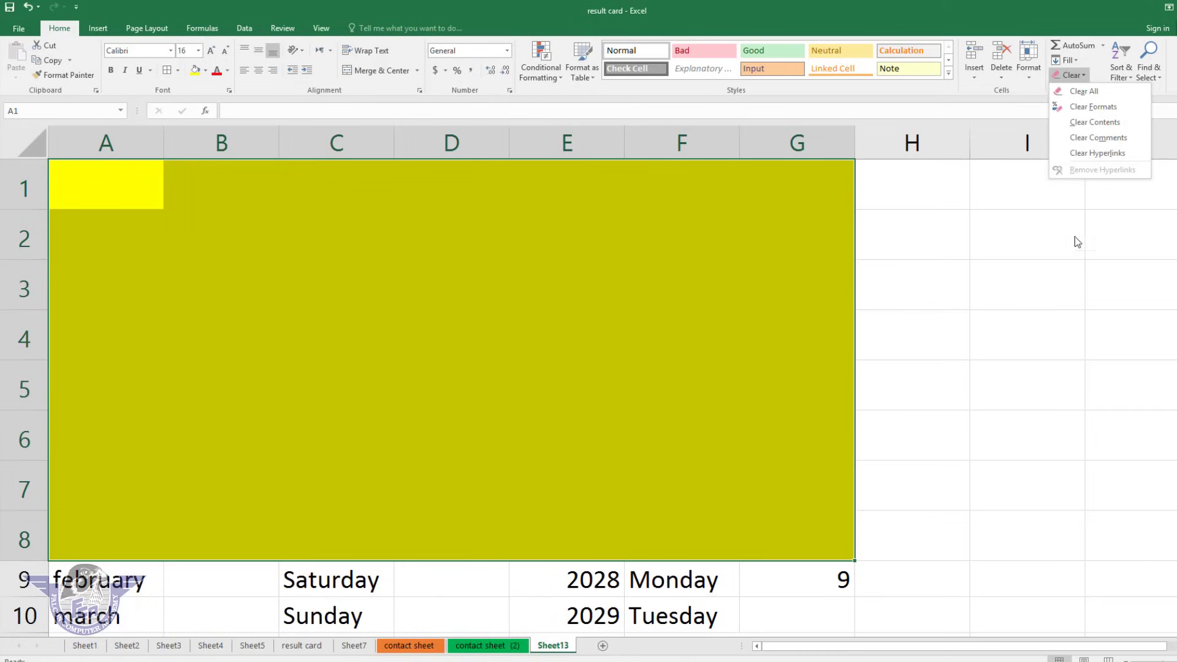
{"action": "left_click", "coordinate": [1025, 245]}
{"action": "left_click", "coordinate": [1128, 77]}
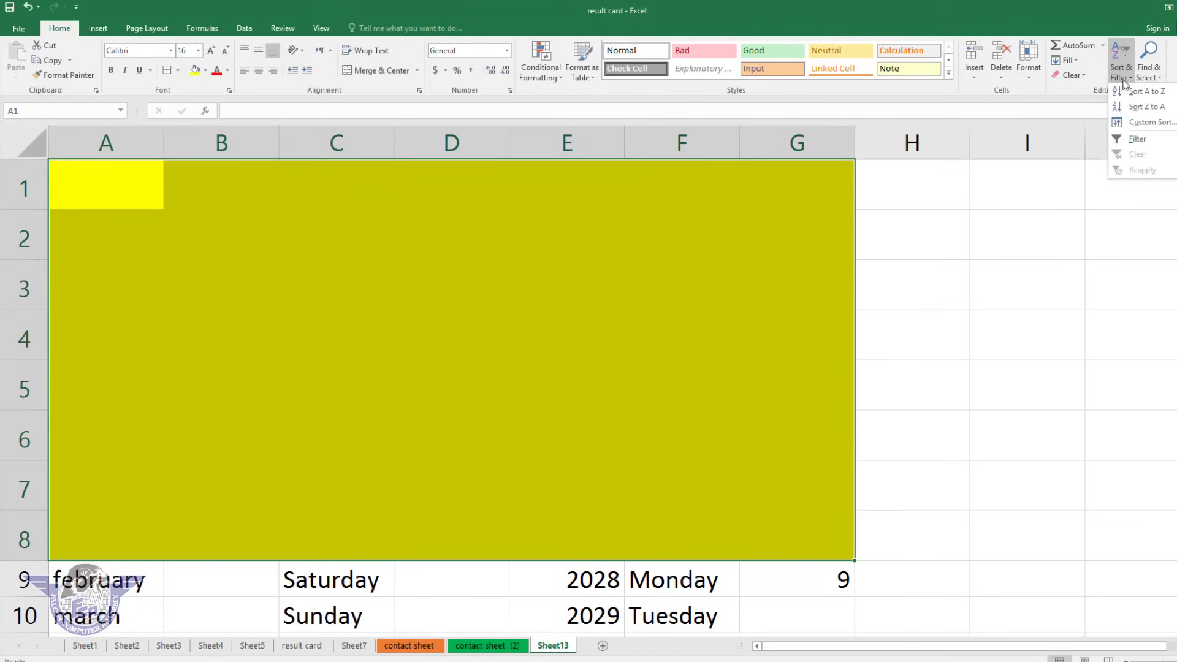
{"action": "left_click", "coordinate": [603, 647]}
Add Sheet14 and type nine first names down A1:A9, one per cell.
{"action": "left_click", "coordinate": [602, 646]}
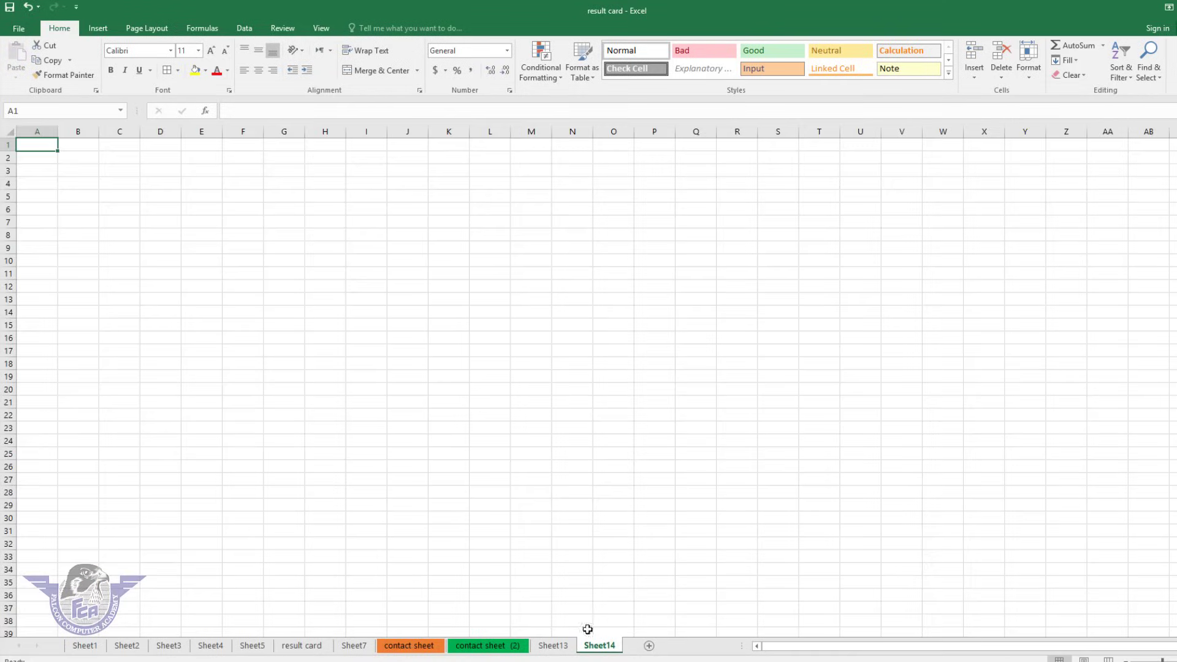
{"action": "scroll", "coordinate": [166, 226], "scroll_direction": "up", "scroll_amount": 8, "text": "ctrl"}
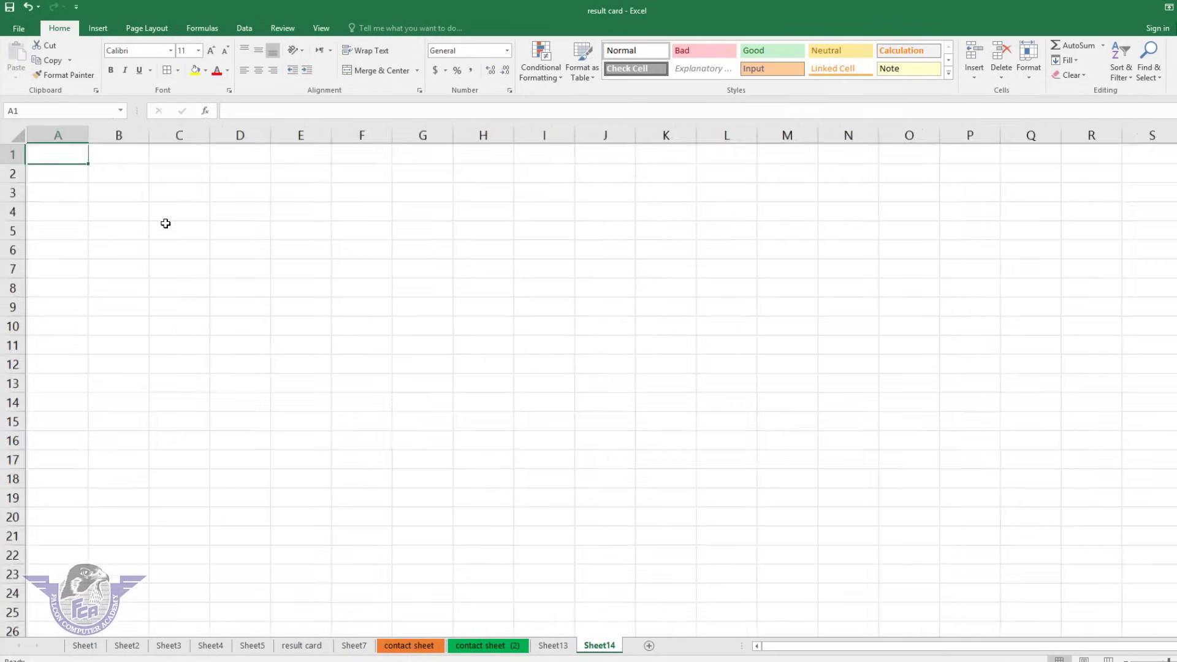
{"action": "type", "text": "zahid"}
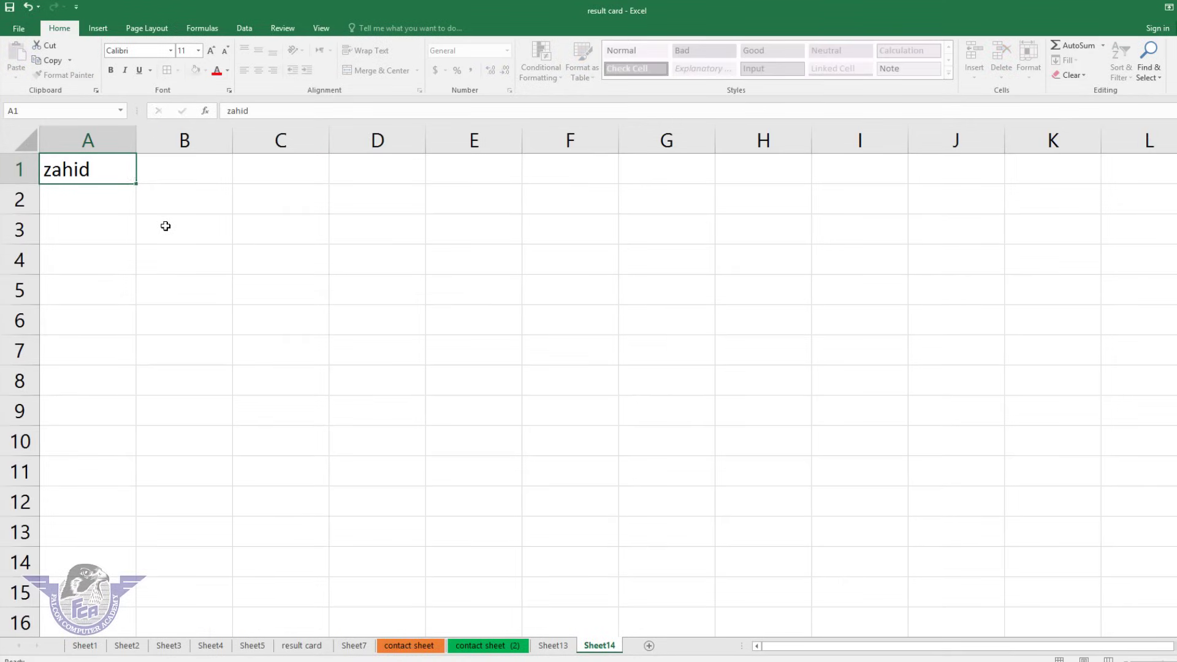
{"action": "key", "text": "Return"}
{"action": "type", "text": "zeeshan"}
{"action": "key", "text": "Return"}
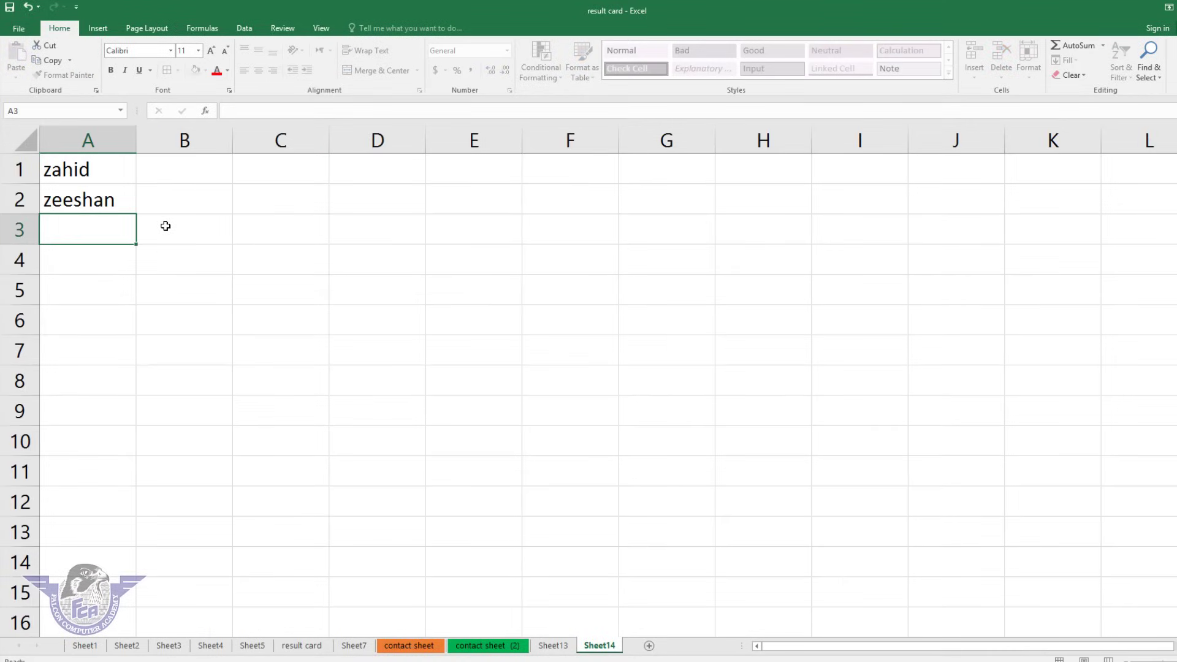
{"action": "type", "text": "majid"}
{"action": "key", "text": "Return"}
{"action": "type", "text": "rashid"}
{"action": "key", "text": "Return"}
{"action": "type", "text": "kashif"}
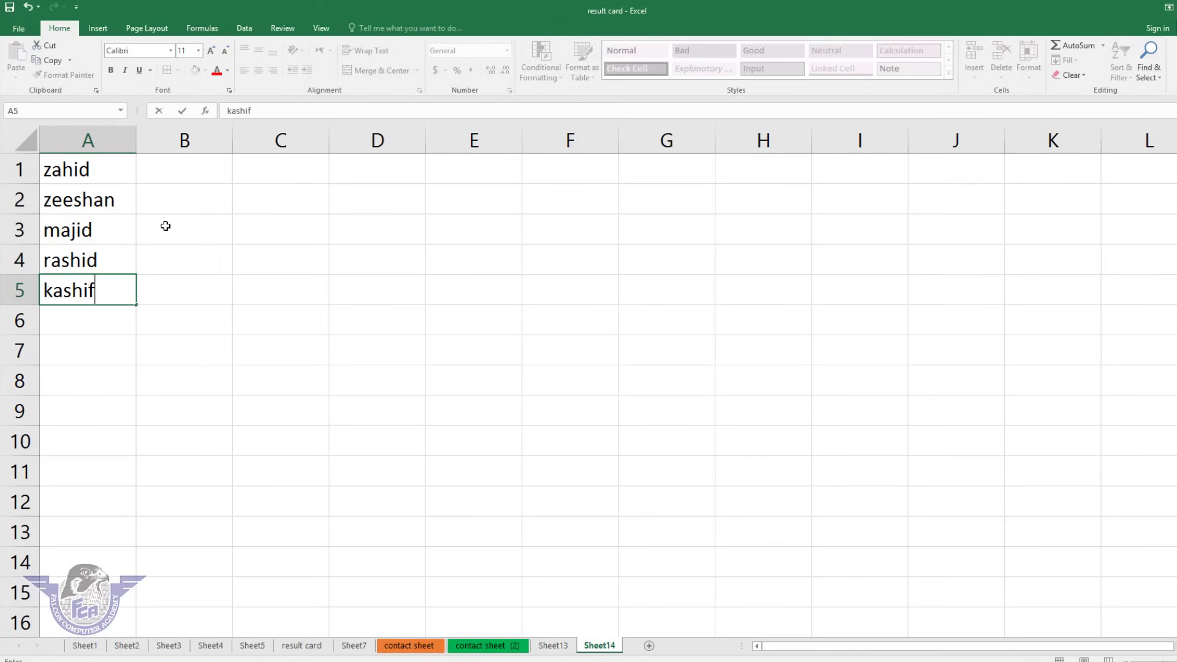
{"action": "key", "text": "Return"}
{"action": "type", "text": "javed"}
{"action": "key", "text": "Return"}
{"action": "type", "text": "asad"}
{"action": "key", "text": "Return"}
{"action": "type", "text": "alil"}
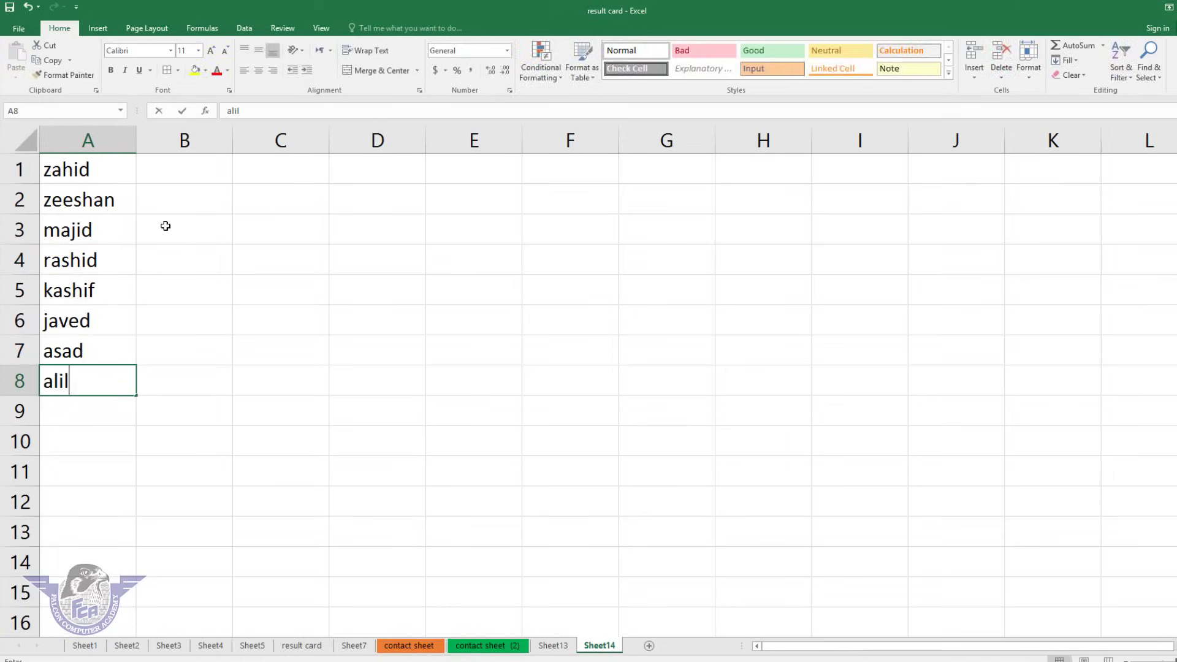
{"action": "key", "text": "Return"}
{"action": "type", "text": "anil"}
{"action": "key", "text": "Return"}
Remove the stray extra letter from the A8 name, then enter five more names in A10:A14.
{"action": "key", "text": "Up"}
{"action": "key", "text": "Up"}
{"action": "key", "text": "F2"}
{"action": "key", "text": "BackSpace"}
{"action": "key", "text": "Return"}
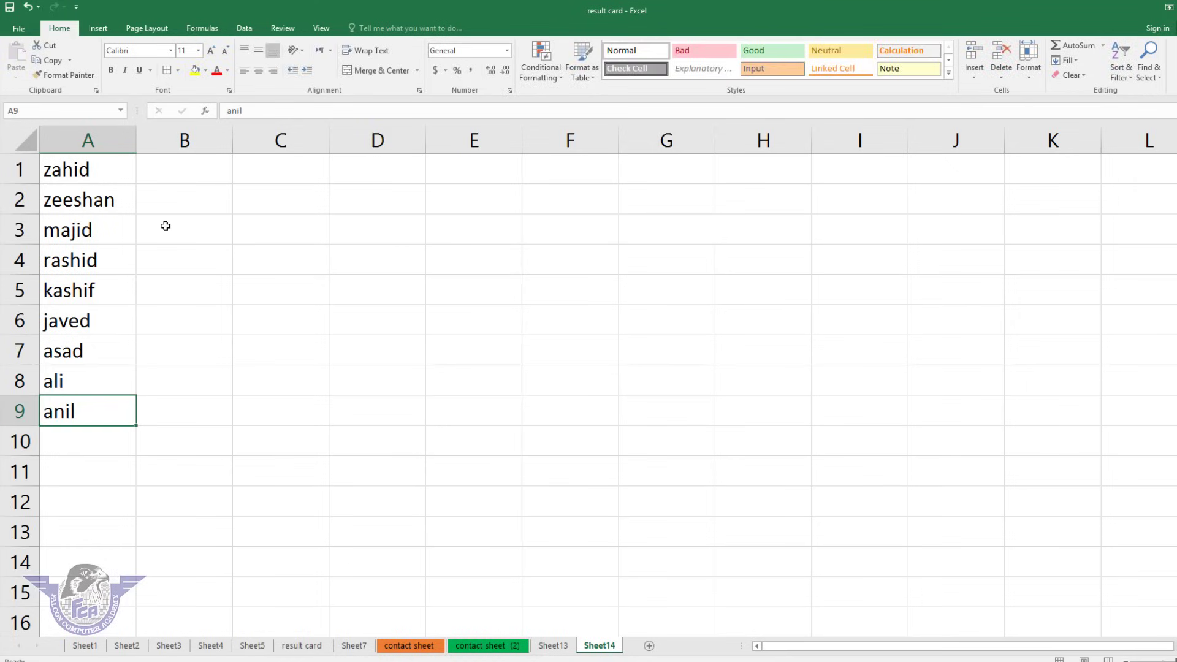
{"action": "key", "text": "Return"}
{"action": "type", "text": "gopal"}
{"action": "key", "text": "Return"}
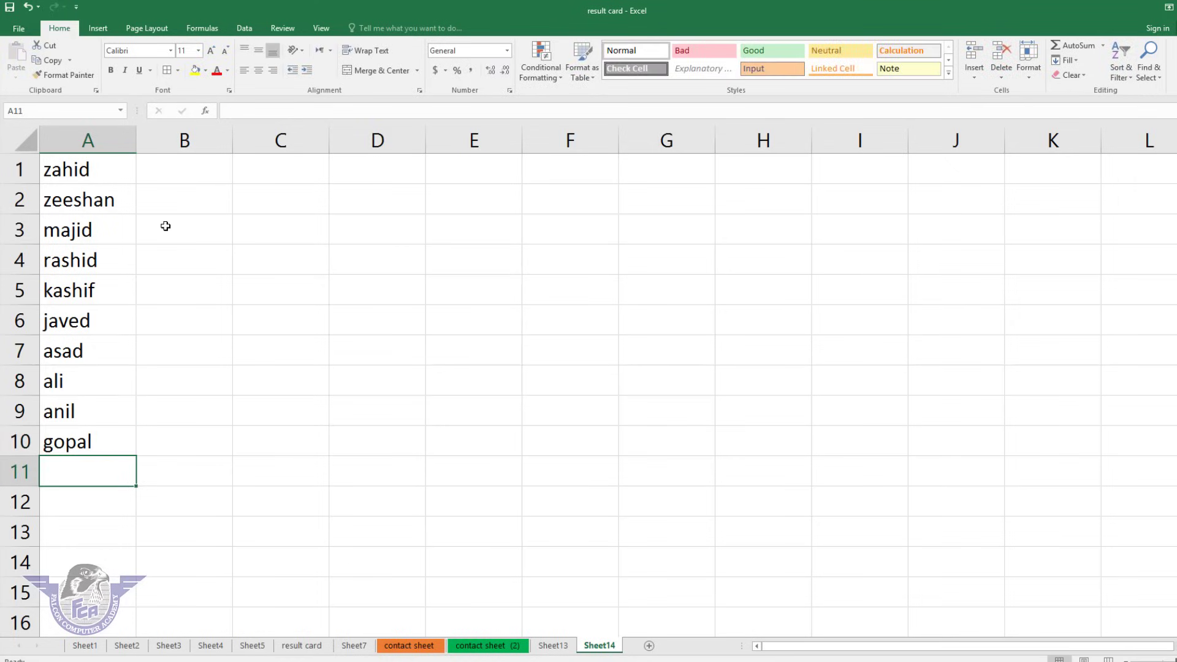
{"action": "type", "text": "majid"}
{"action": "key", "text": "Return"}
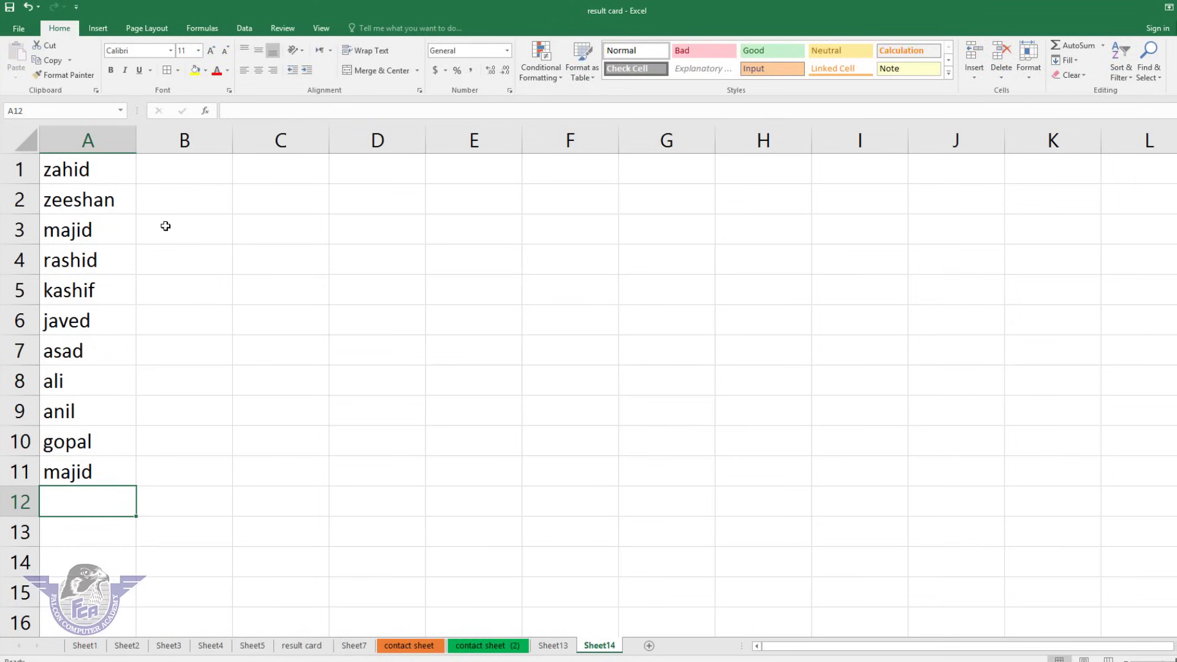
{"action": "type", "text": "basit"}
{"action": "key", "text": "Return"}
{"action": "type", "text": "chand"}
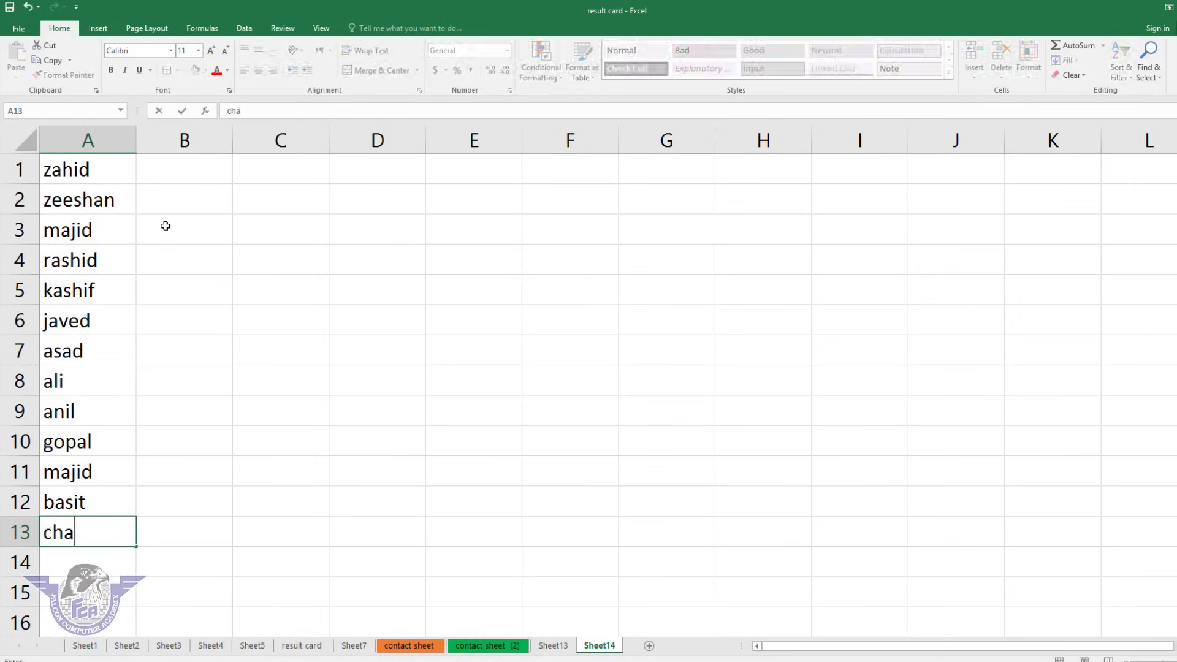
{"action": "key", "text": "Return"}
{"action": "type", "text": "deepak"}
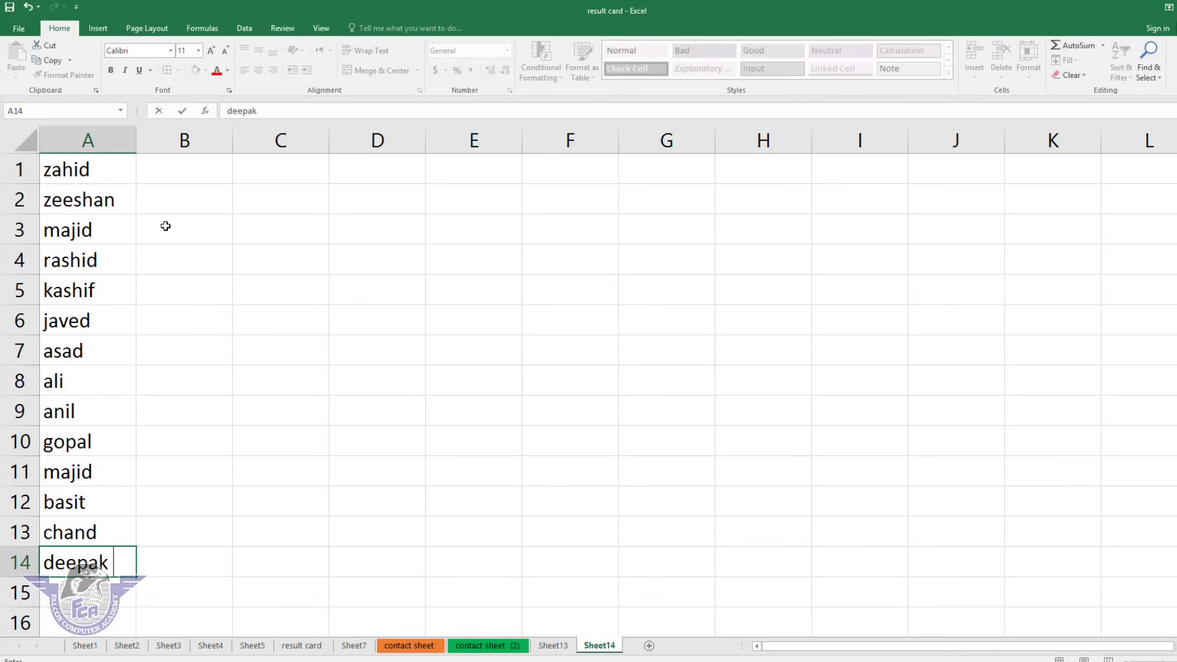
{"action": "left_click", "coordinate": [255, 377]}
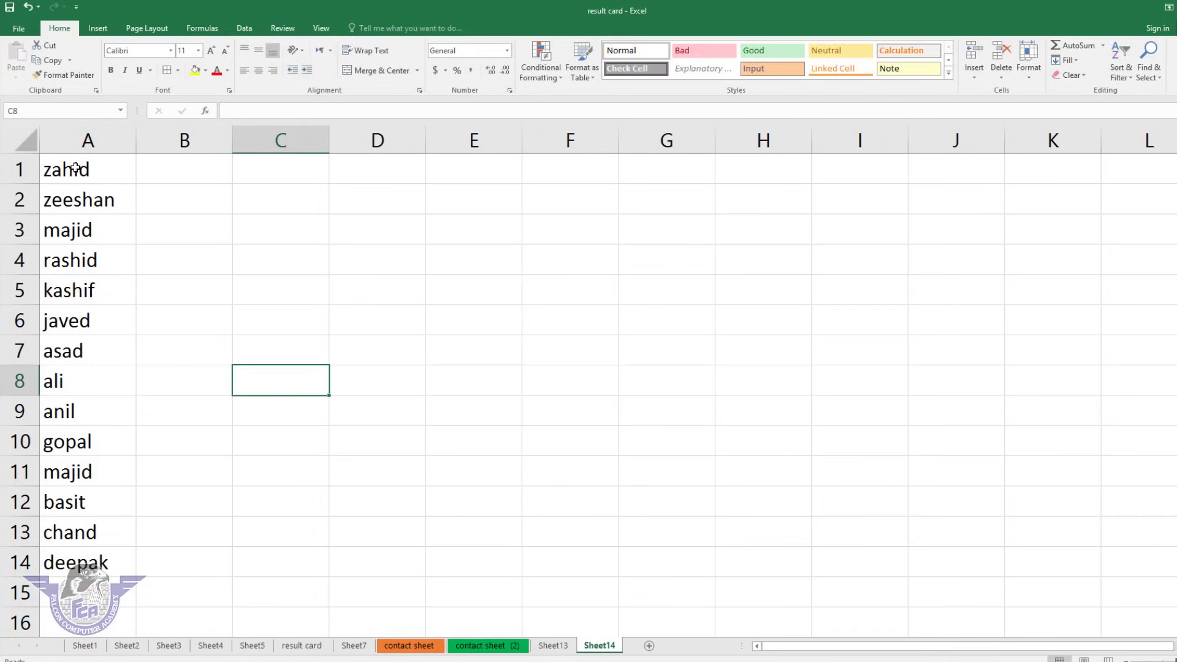
Sort the names in A1:A14 A to Z, then Z to A.
{"action": "left_click_drag", "start_coordinate": [75, 167], "coordinate": [72, 560]}
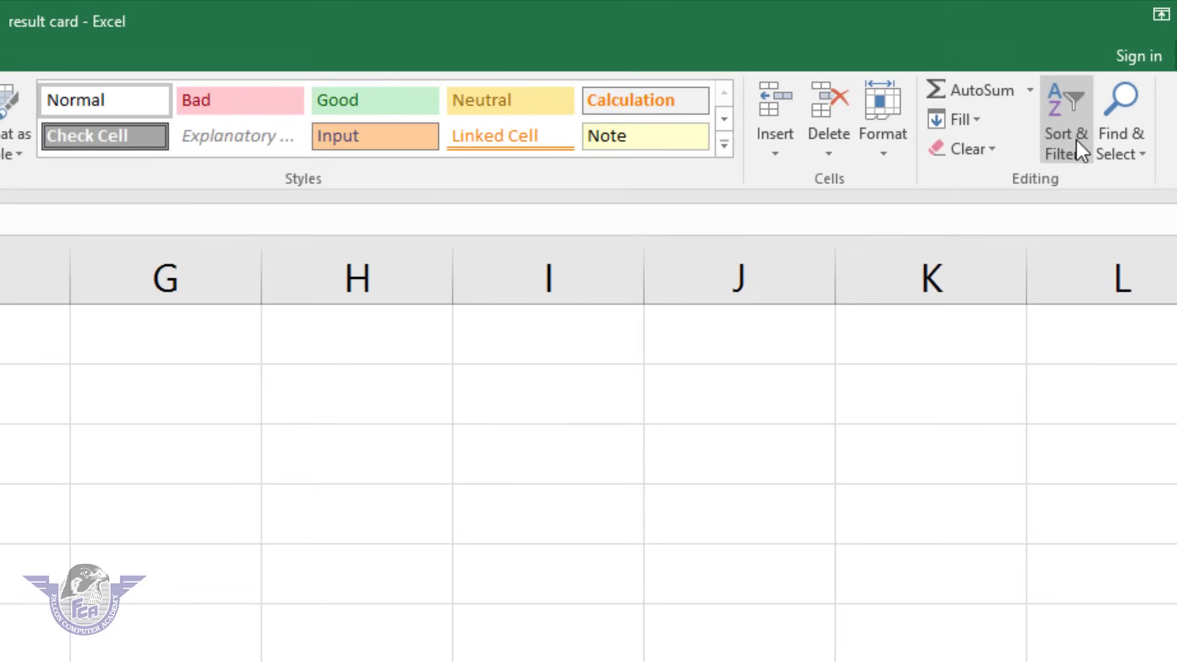
{"action": "left_click", "coordinate": [1076, 140]}
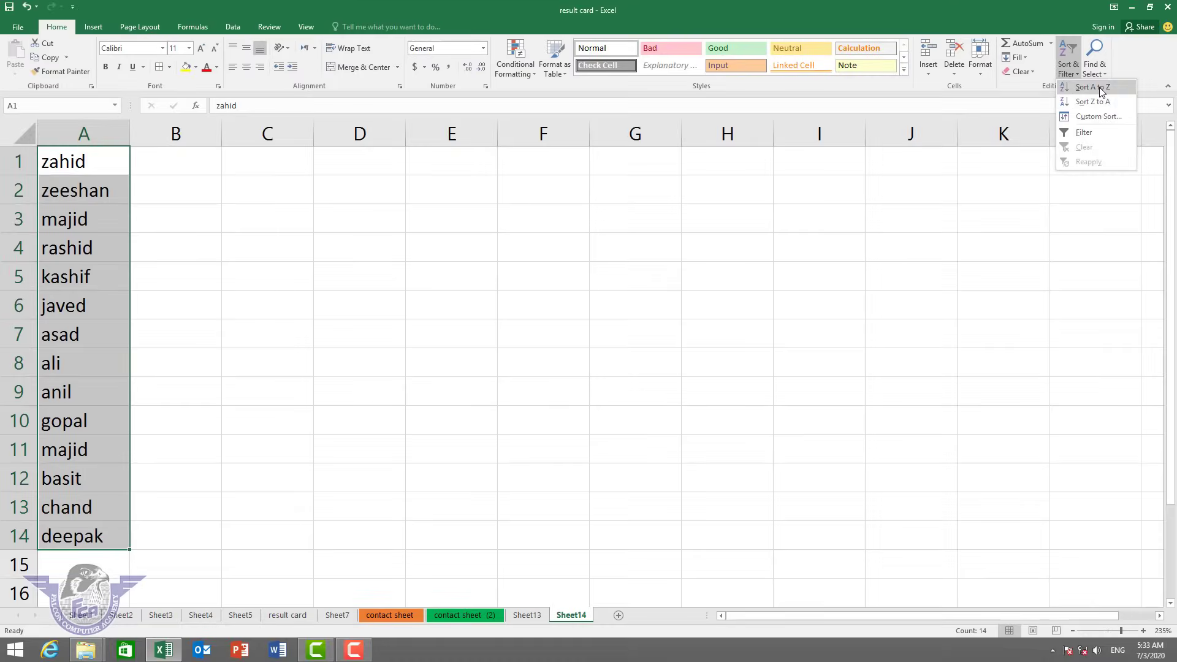
{"action": "left_click", "coordinate": [1098, 87]}
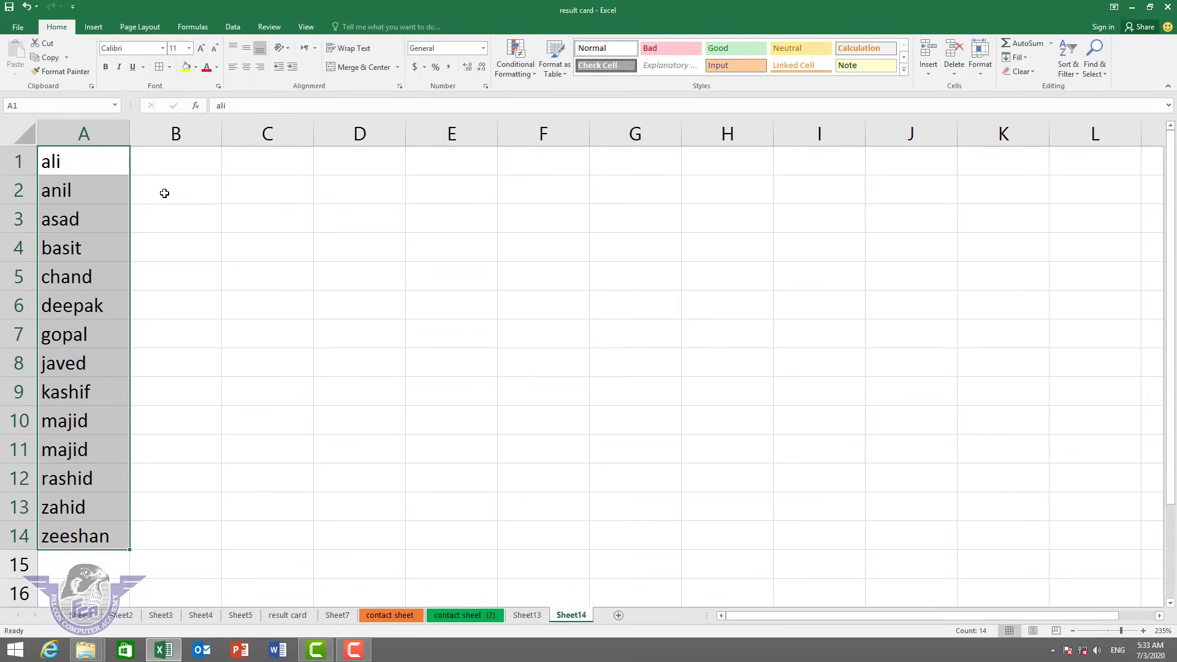
{"action": "left_click", "coordinate": [1069, 69]}
{"action": "left_click", "coordinate": [1097, 102]}
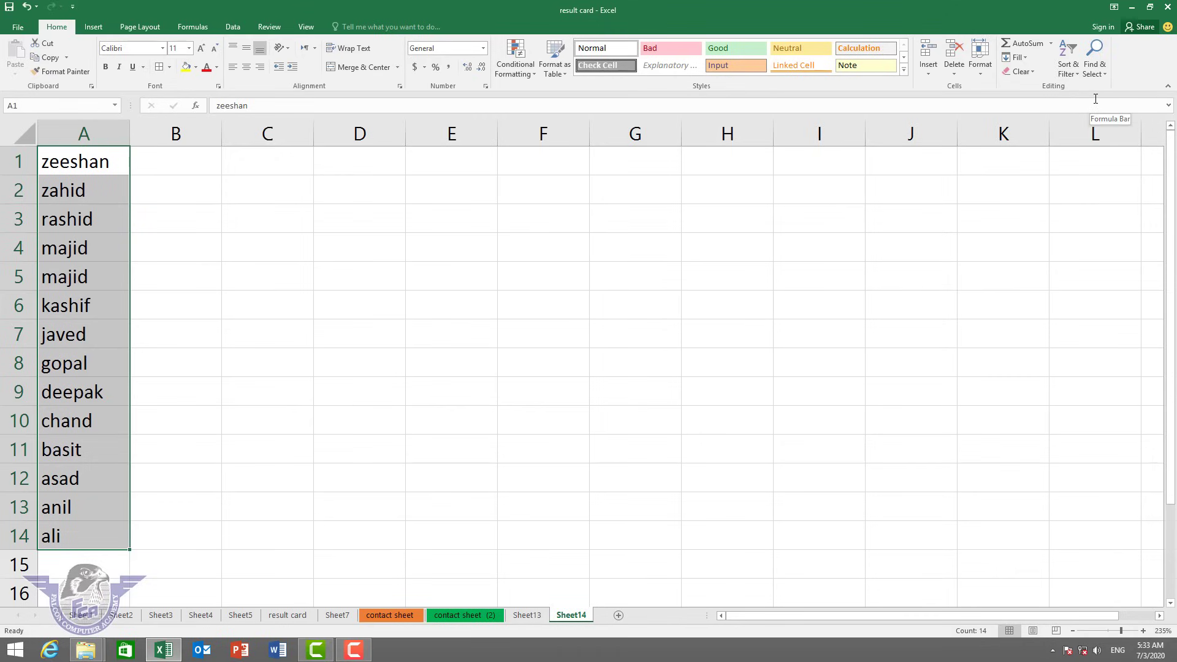
{"action": "left_click", "coordinate": [470, 219]}
Use Find to locate the top name of the sorted list in A1.
{"action": "left_click", "coordinate": [1094, 61]}
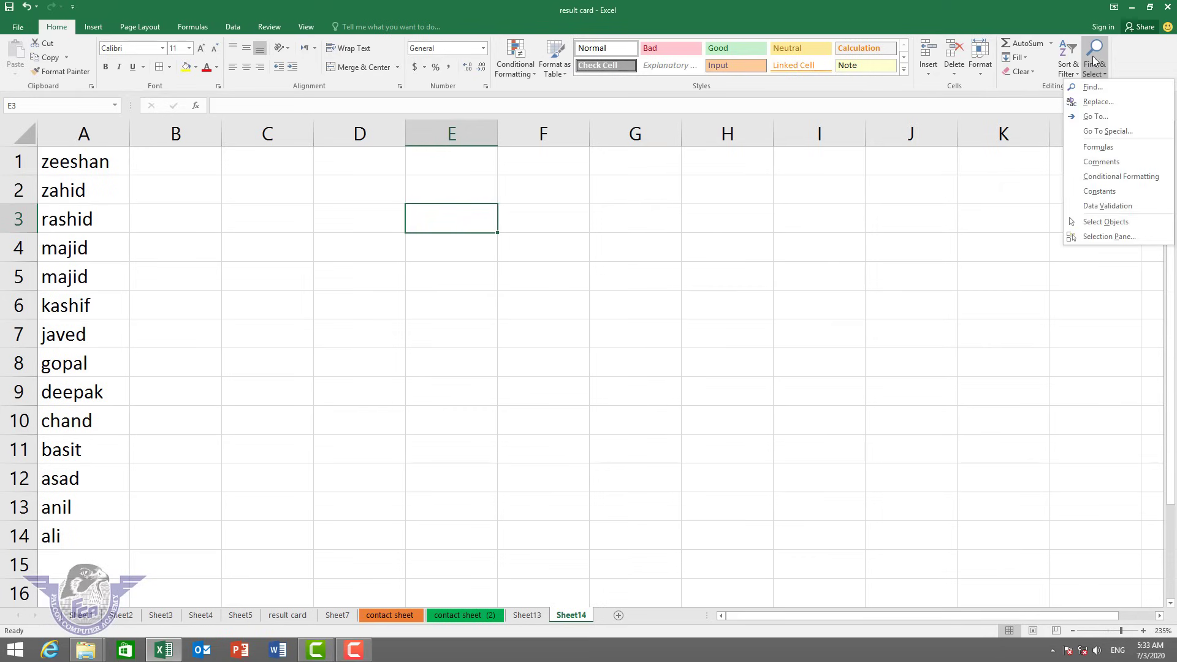
{"action": "left_click", "coordinate": [1091, 86]}
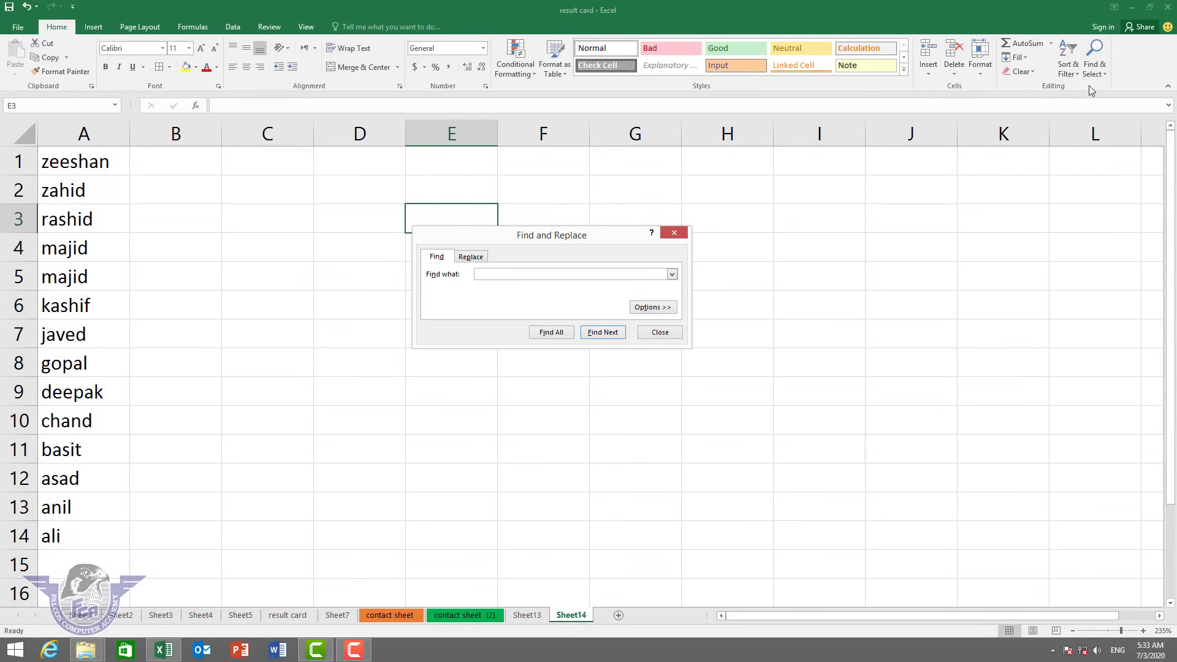
{"action": "type", "text": "zeeshan"}
{"action": "left_click", "coordinate": [601, 334]}
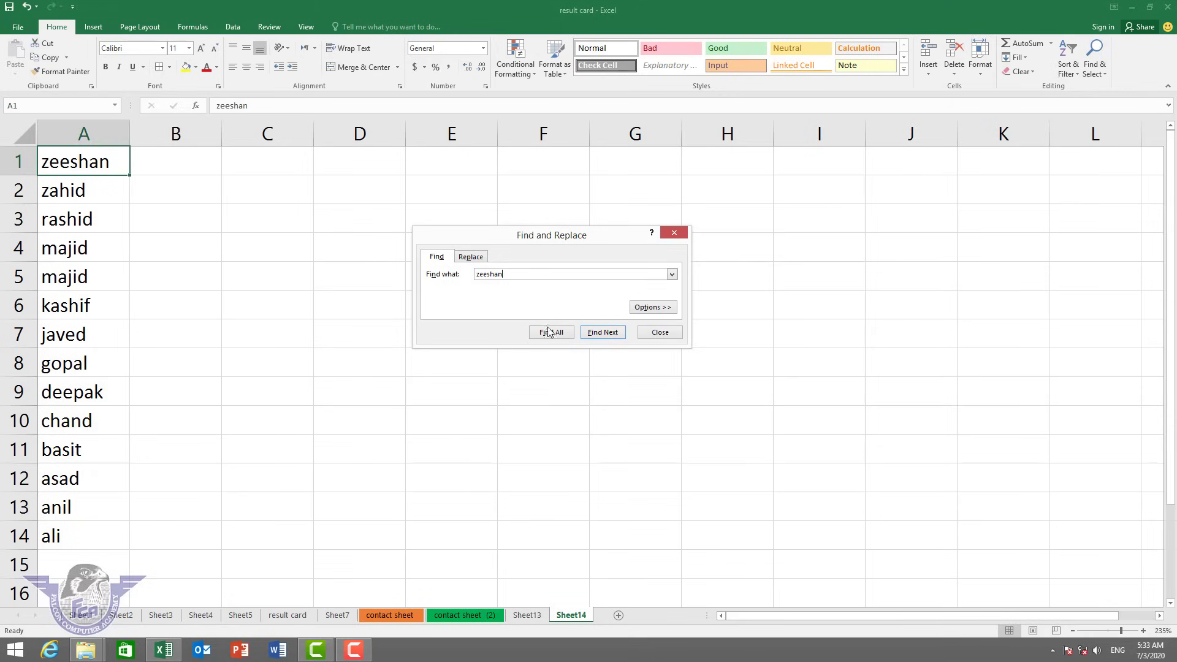
Replace the A1 name with a new two-word full name and close Find and Replace.
{"action": "left_click", "coordinate": [473, 256]}
{"action": "left_click", "coordinate": [484, 288]}
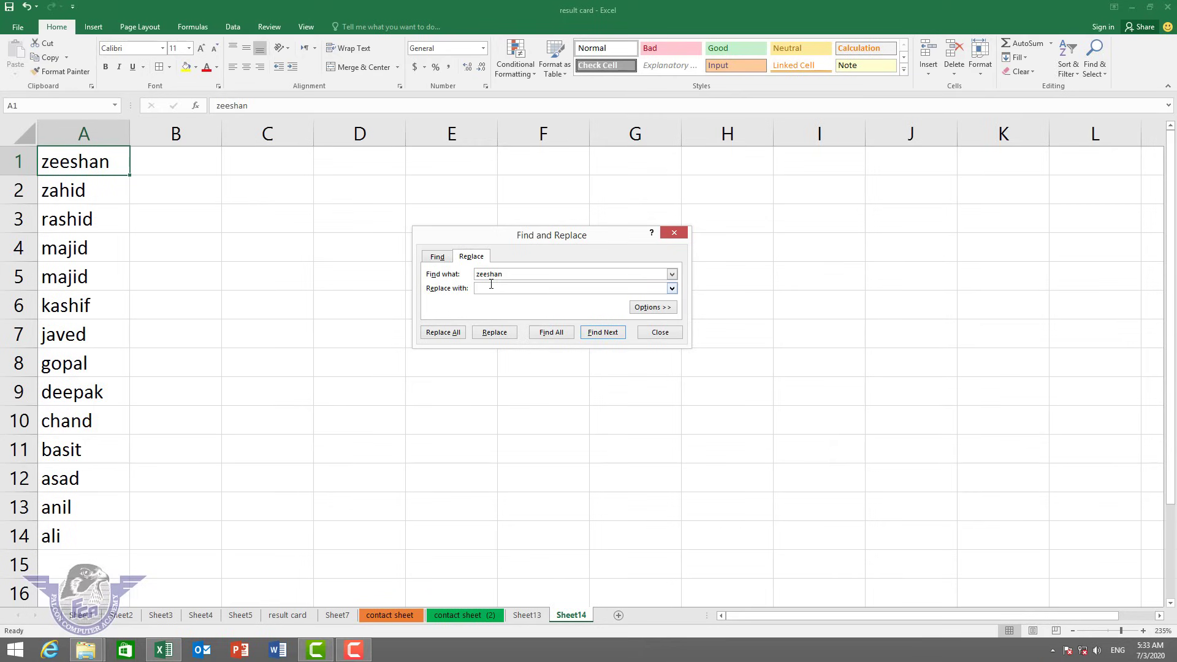
{"action": "left_click", "coordinate": [494, 333]}
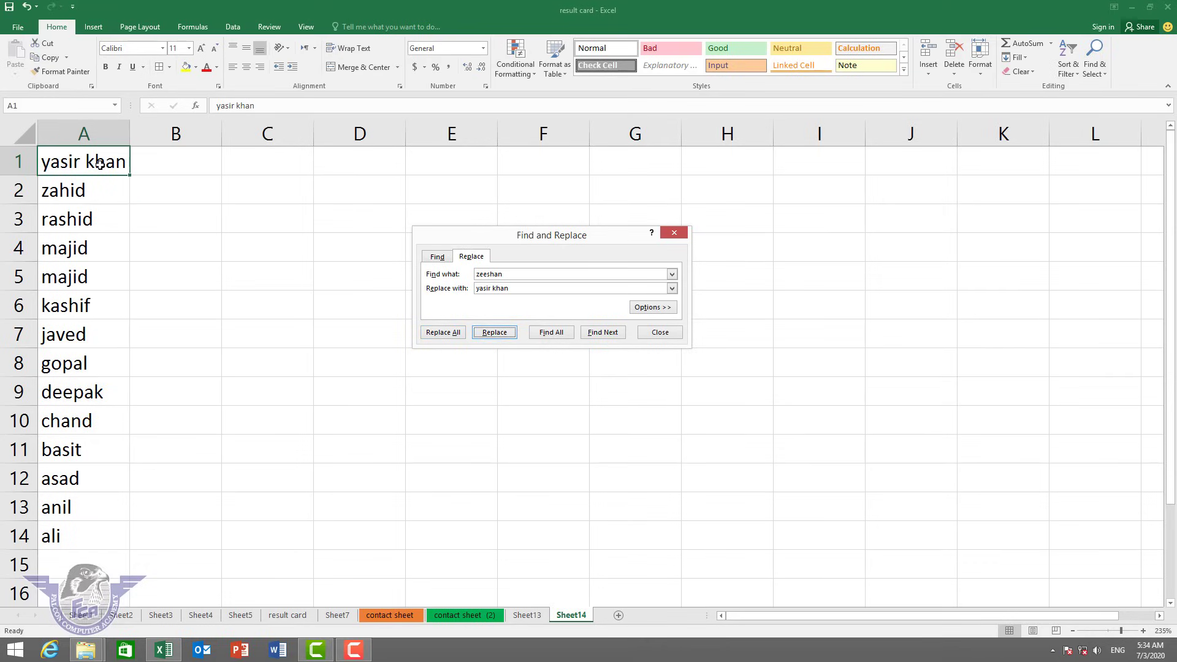
{"action": "left_click", "coordinate": [677, 333]}
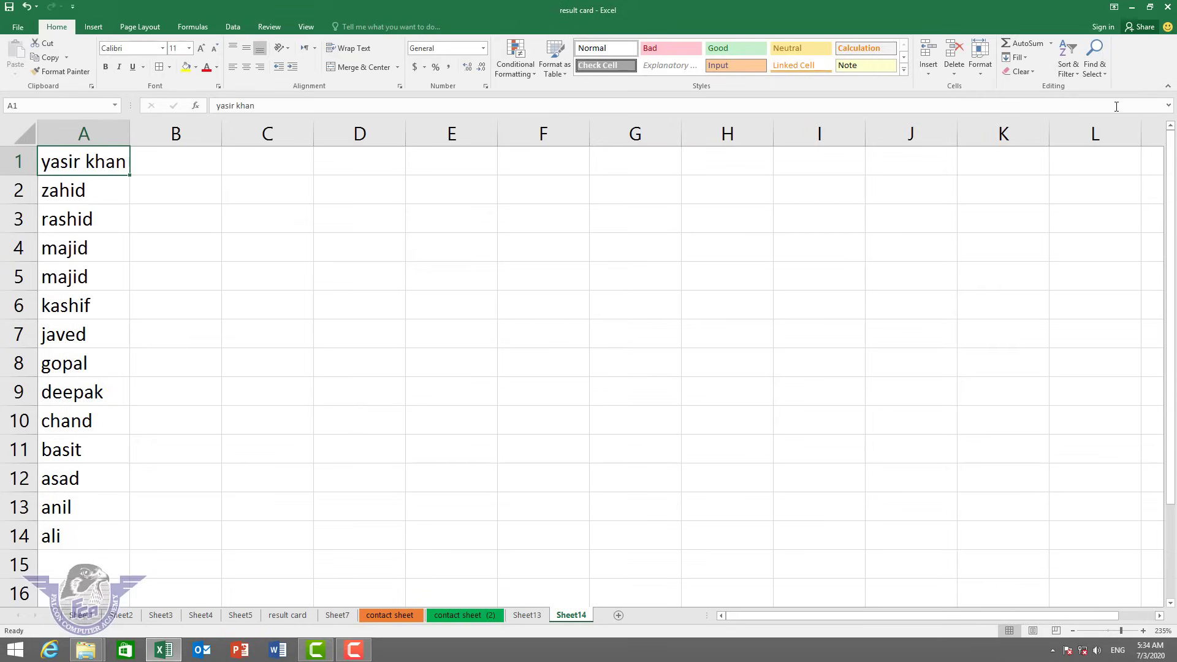
{"action": "left_click", "coordinate": [1105, 69]}
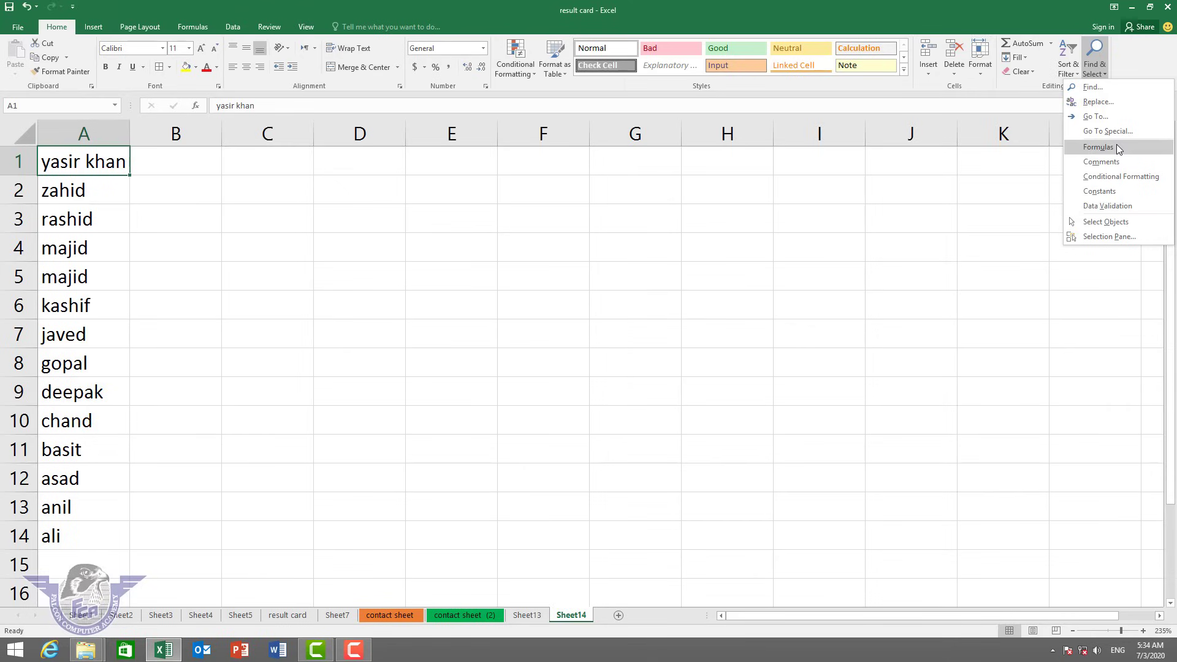
Enter 46, 46, 4646, 46546, 46, 4646, 46 in D1:D7 and AutoSum them in D8.
{"action": "left_click", "coordinate": [360, 158]}
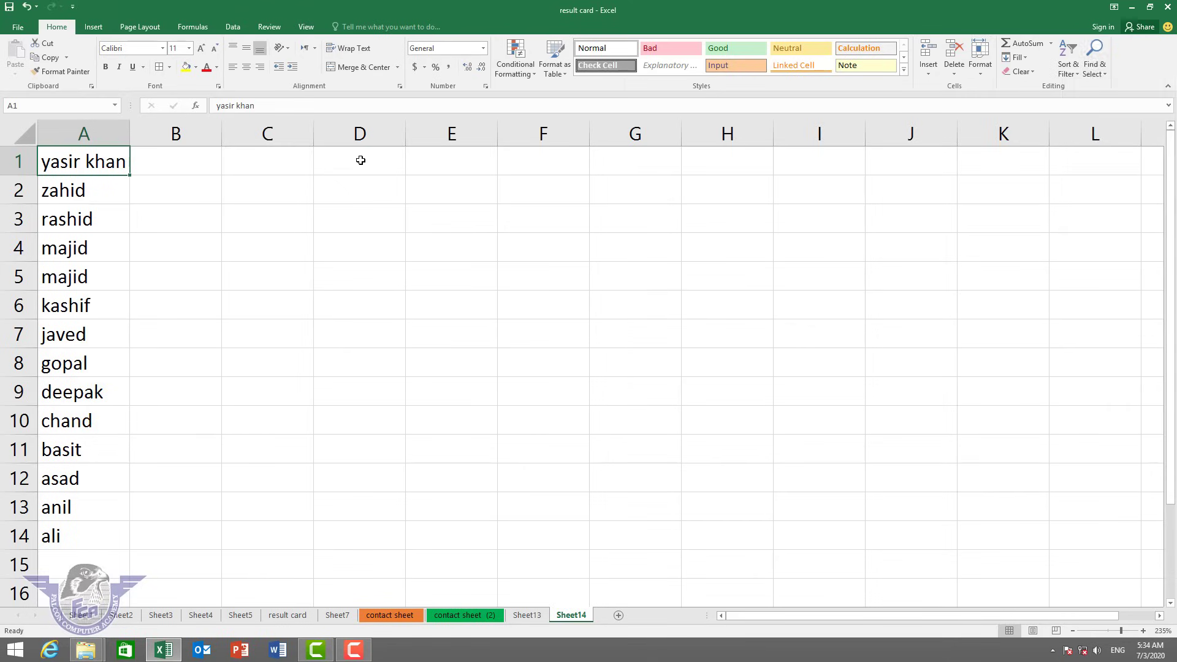
{"action": "left_click", "coordinate": [360, 158]}
{"action": "type", "text": "46 46 4646 46546 46 4646 46"}
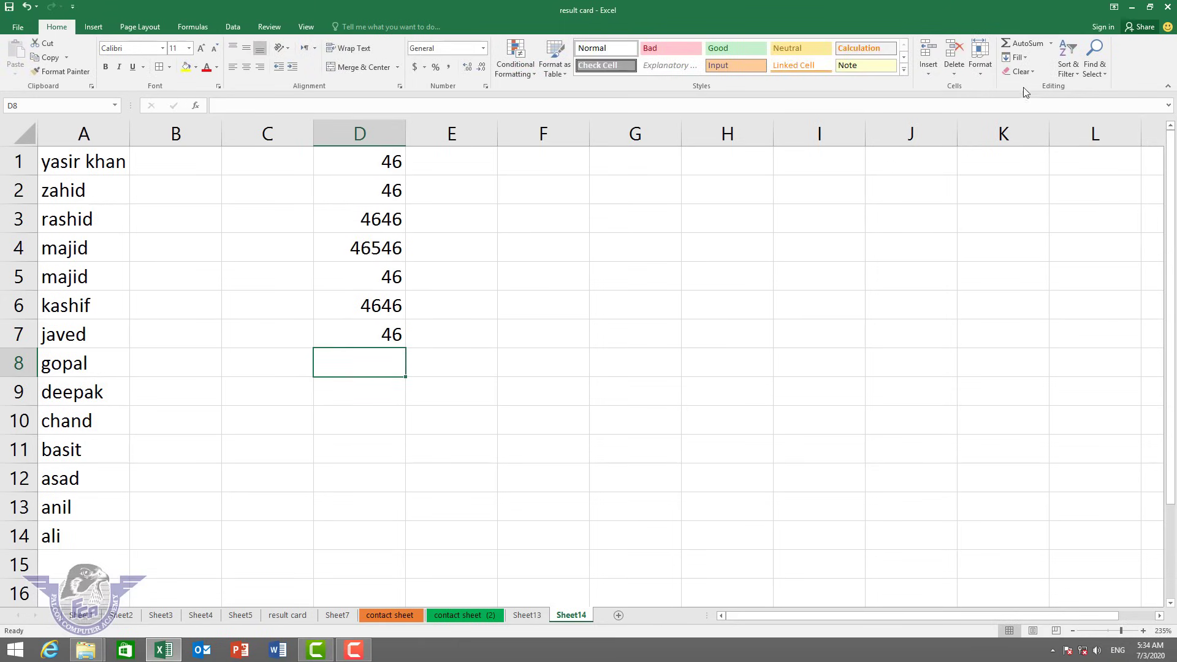
{"action": "left_click", "coordinate": [1030, 44]}
{"action": "key", "text": "Return"}
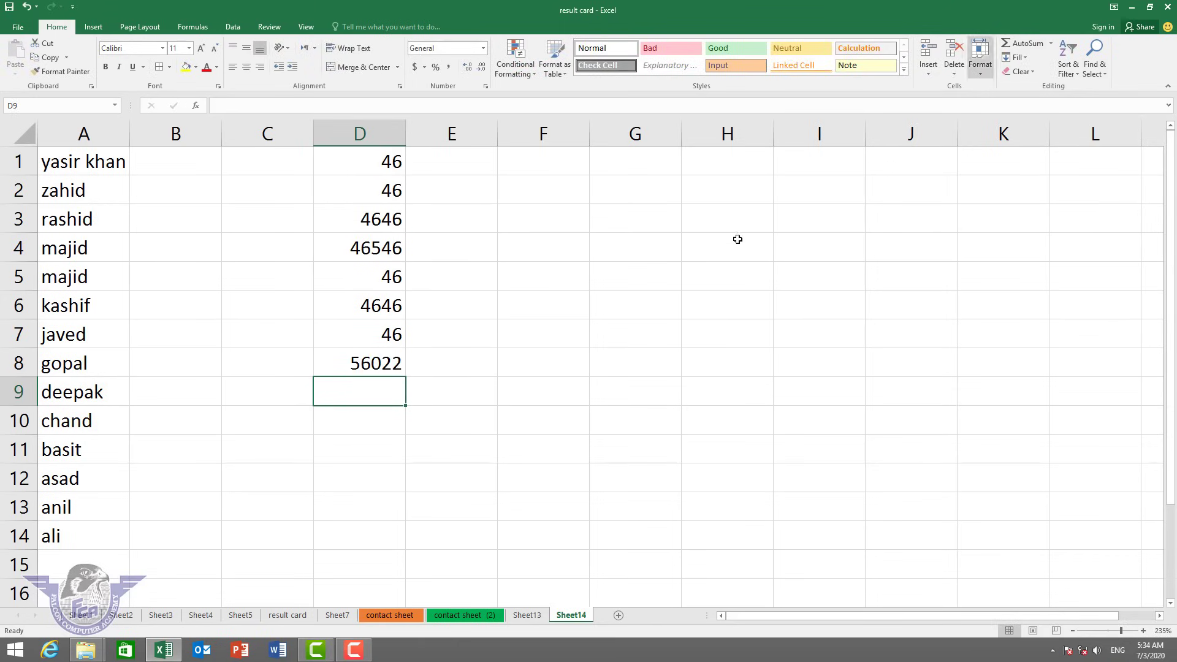
Enter 64, 6546, 464, 646, 4 in F4:F8 and AutoSum them in F9.
{"action": "left_click", "coordinate": [562, 241]}
{"action": "type", "text": "64 6546 464 646 4"}
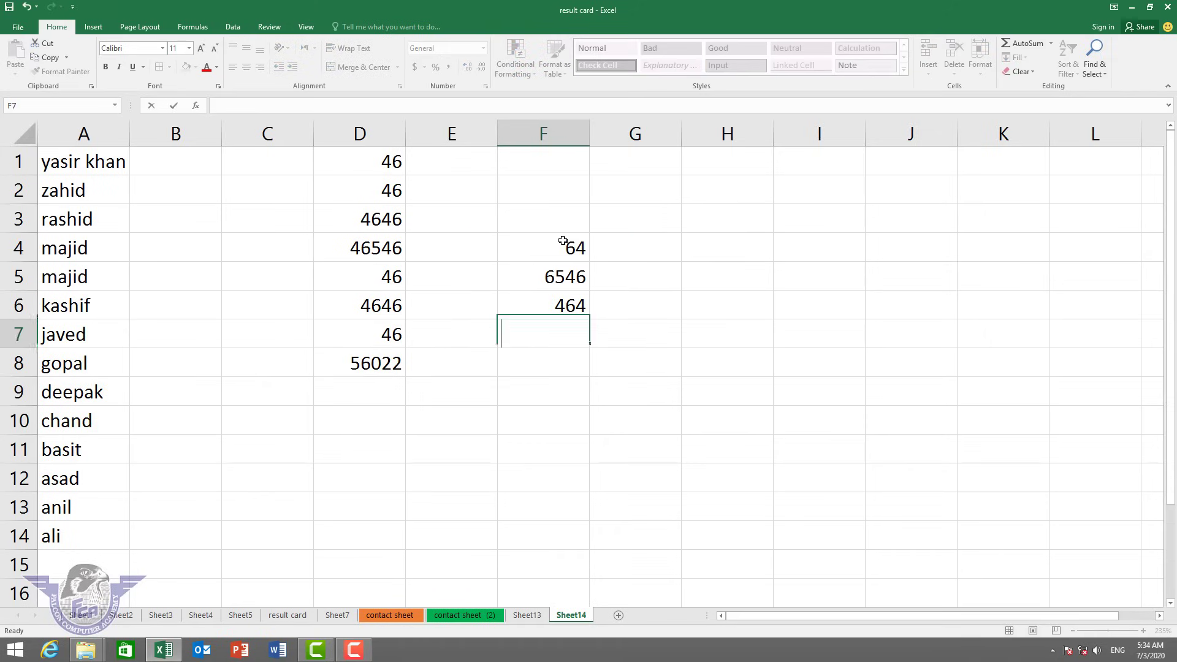
{"action": "key", "text": "Return"}
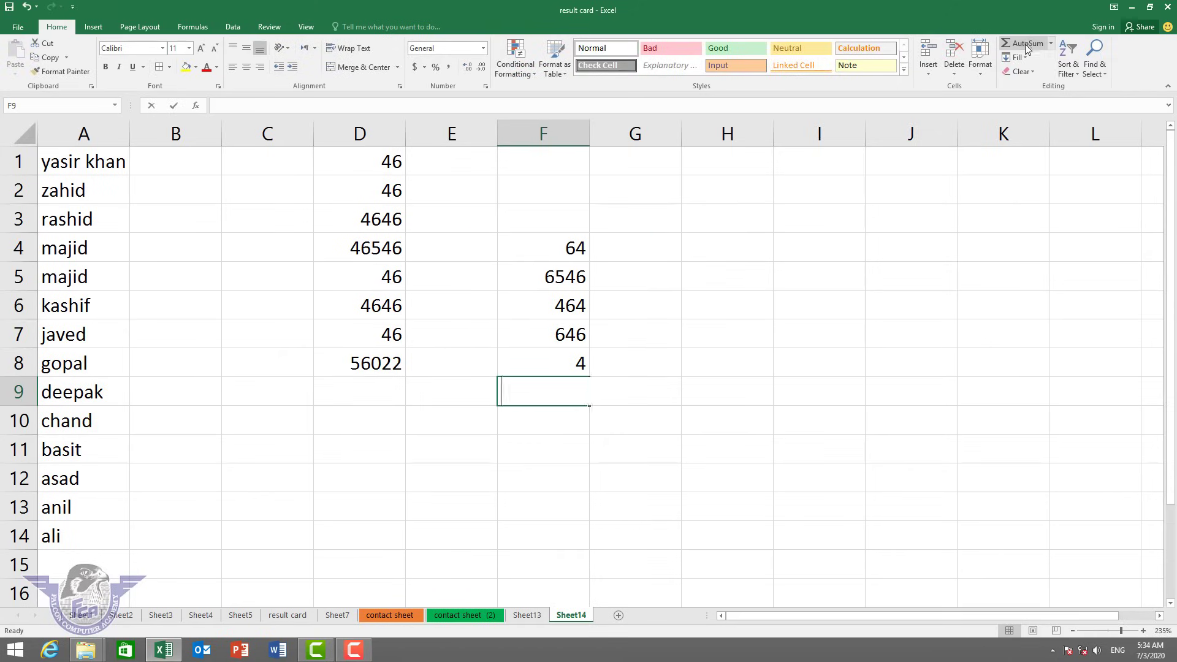
{"action": "left_click", "coordinate": [1025, 44]}
{"action": "key", "text": "Return"}
Enter 4646, 4646, 464, 6546, 46, 46 in H3:H8 and AutoSum them in H9.
{"action": "left_click", "coordinate": [771, 217]}
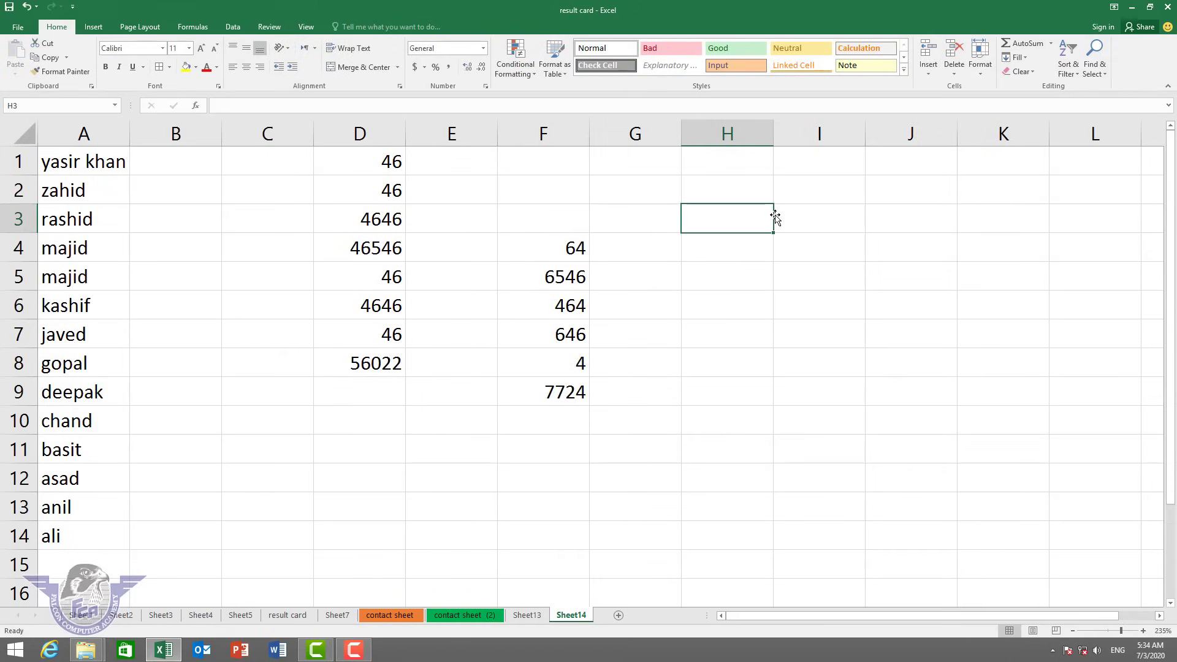
{"action": "type", "text": "4646 4646 464 6546 46 46"}
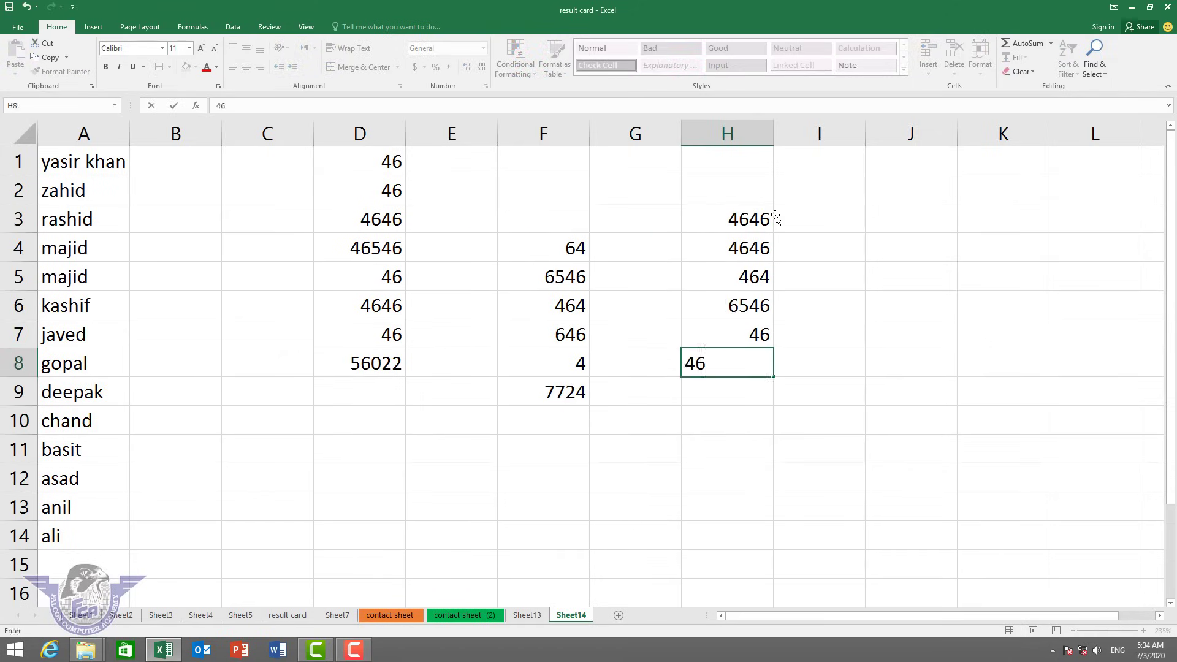
{"action": "key", "text": "Return"}
{"action": "left_click", "coordinate": [1025, 44]}
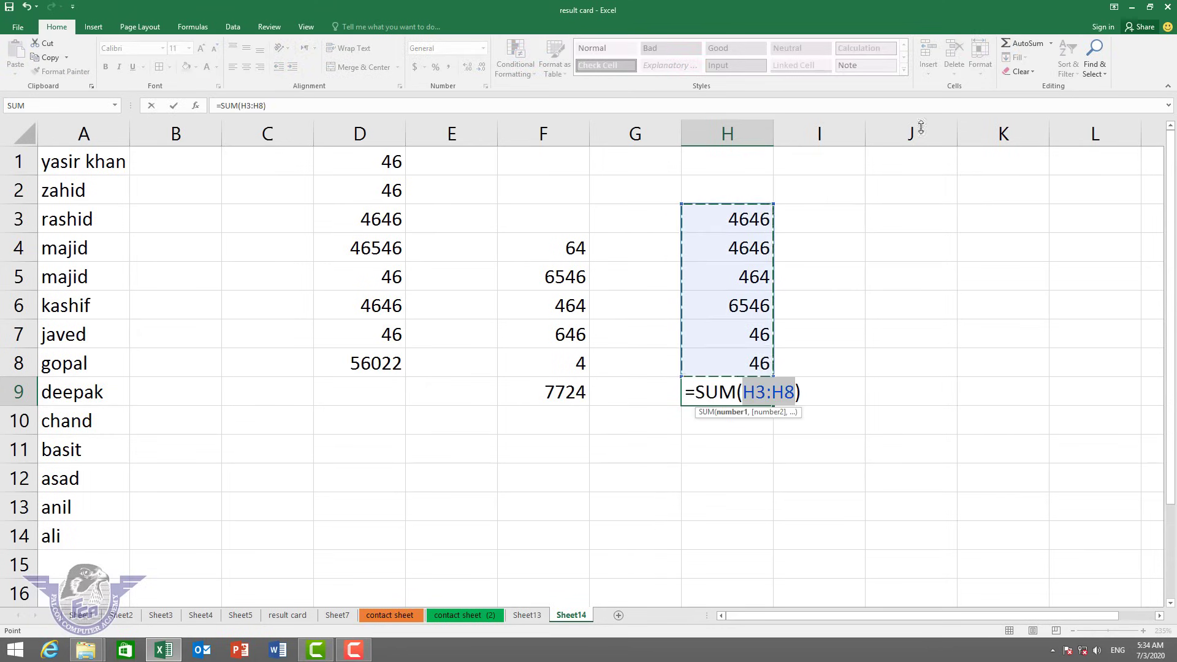
{"action": "key", "text": "Return"}
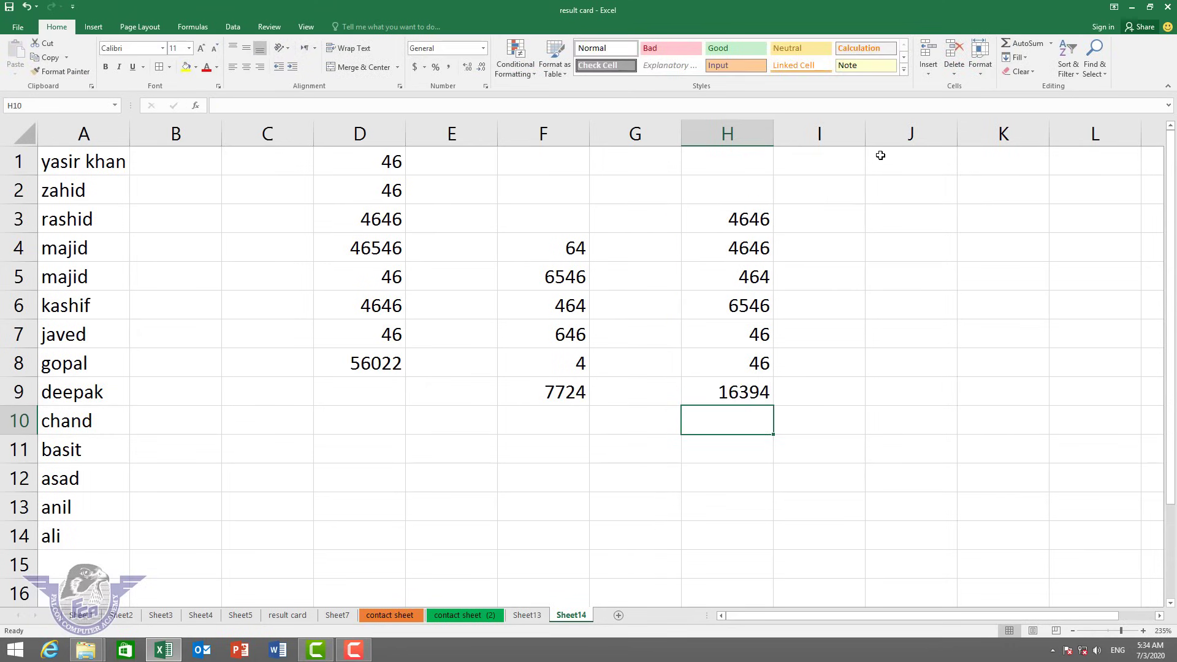
{"action": "left_click", "coordinate": [1099, 69]}
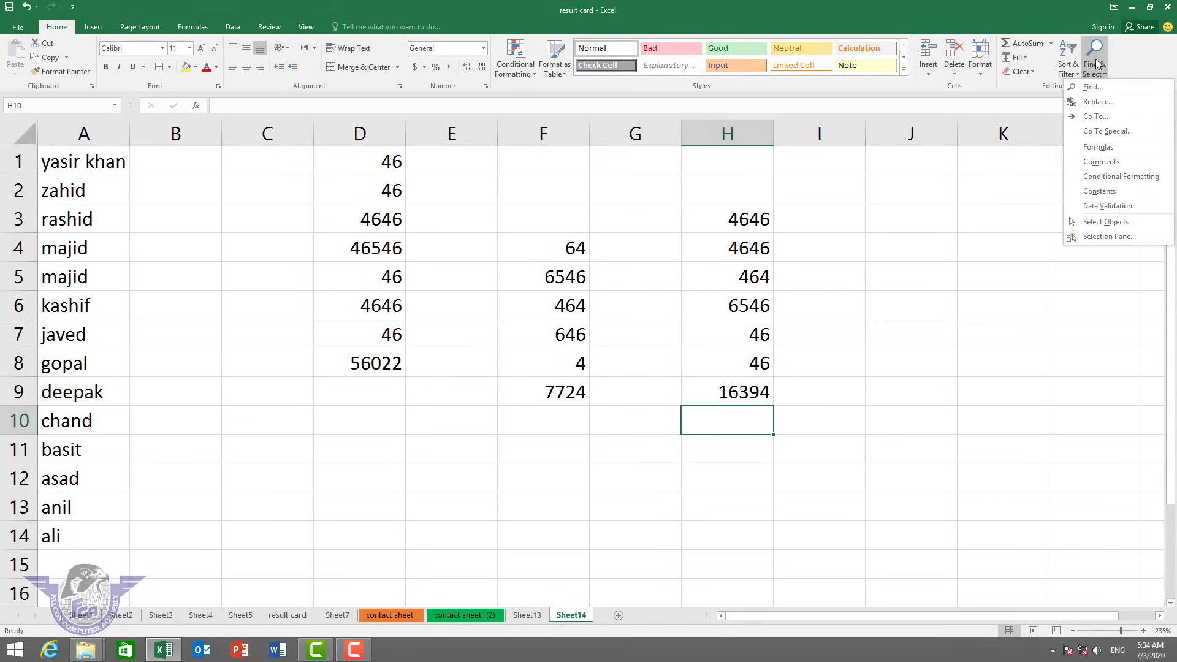
Highlight all formula cells, then all constant cells, using Find & Select.
{"action": "left_click", "coordinate": [1098, 147]}
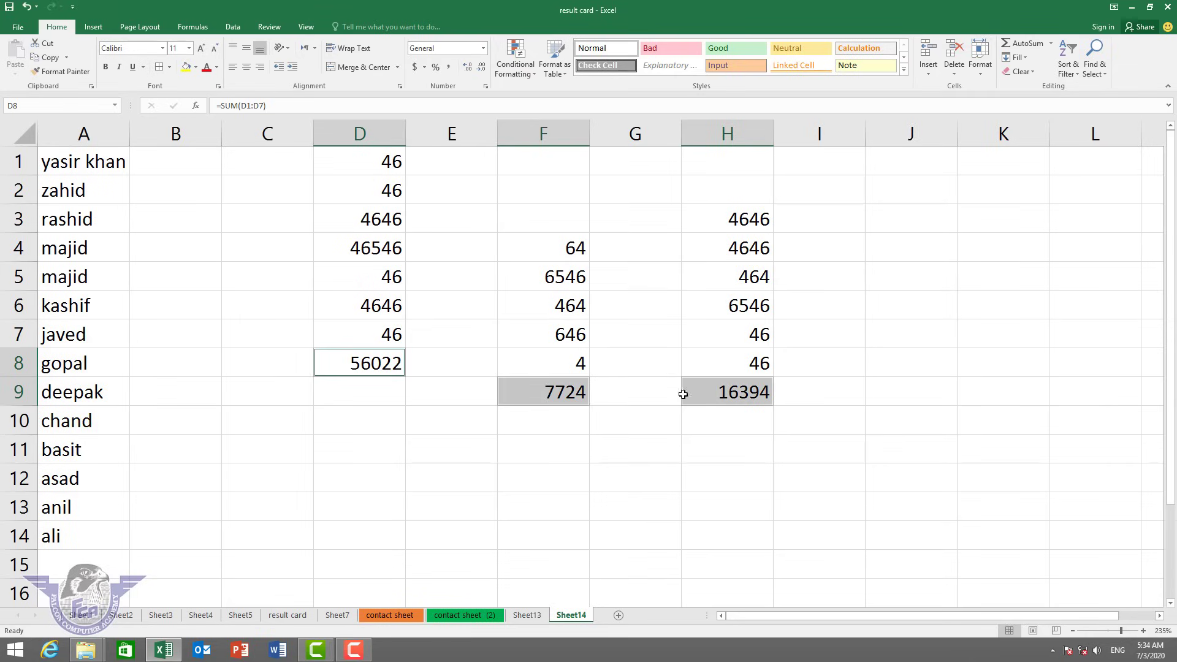
{"action": "left_click", "coordinate": [974, 394]}
{"action": "left_click", "coordinate": [1089, 70]}
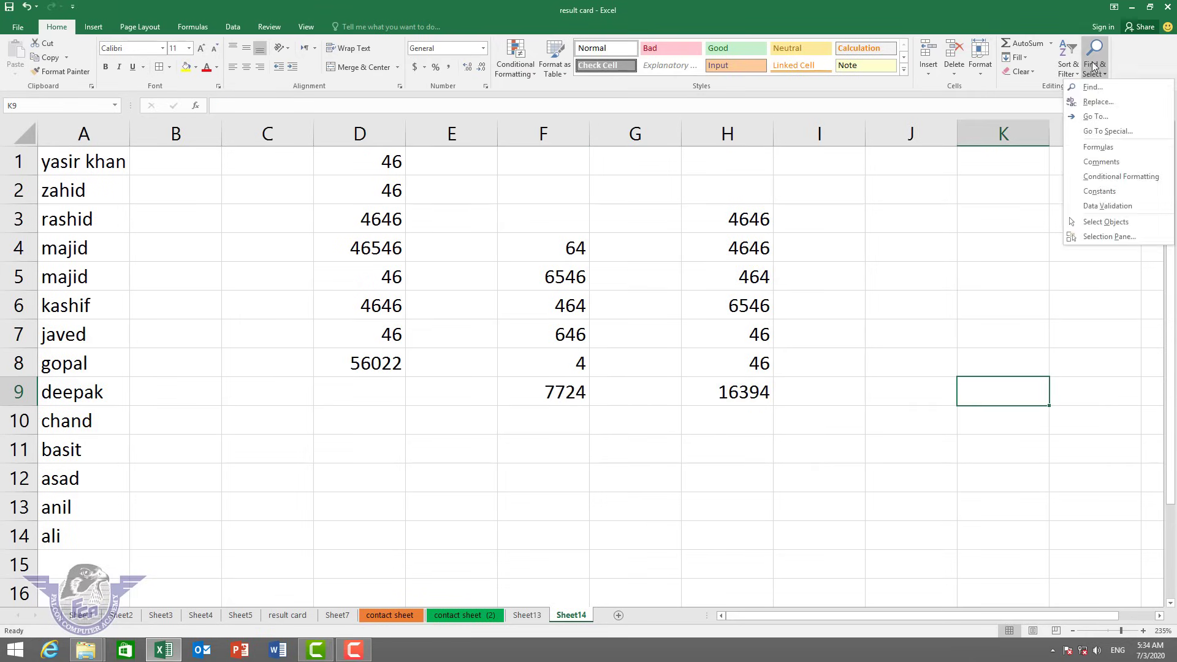
{"action": "left_click", "coordinate": [1098, 191]}
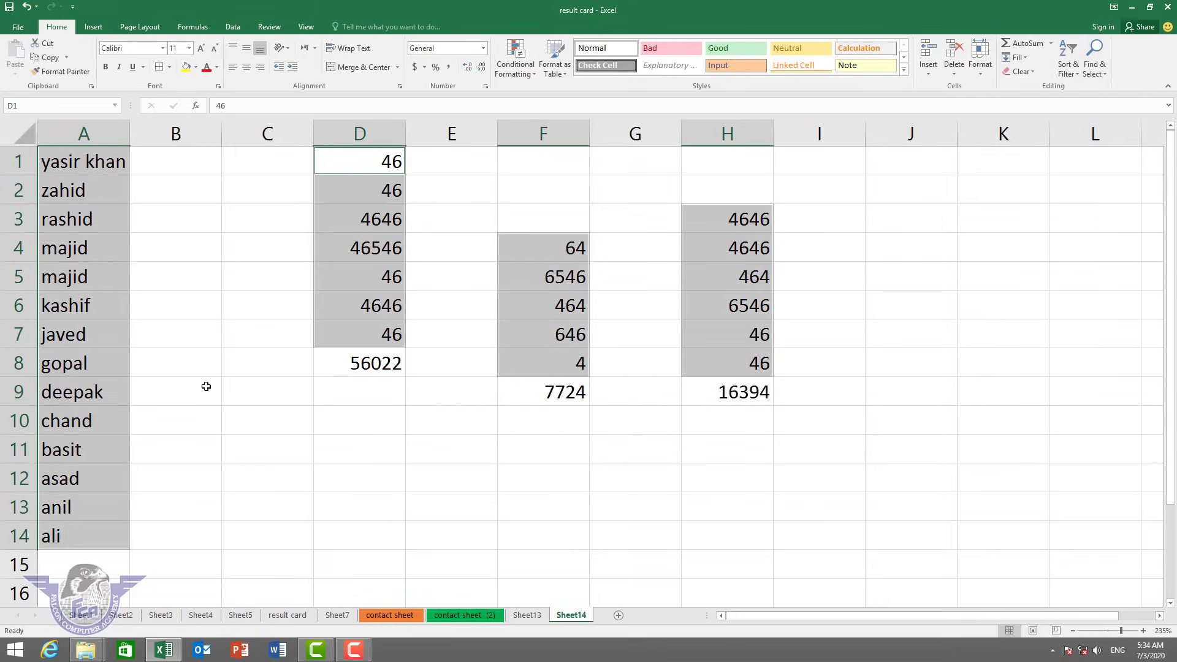
{"action": "left_click", "coordinate": [924, 299]}
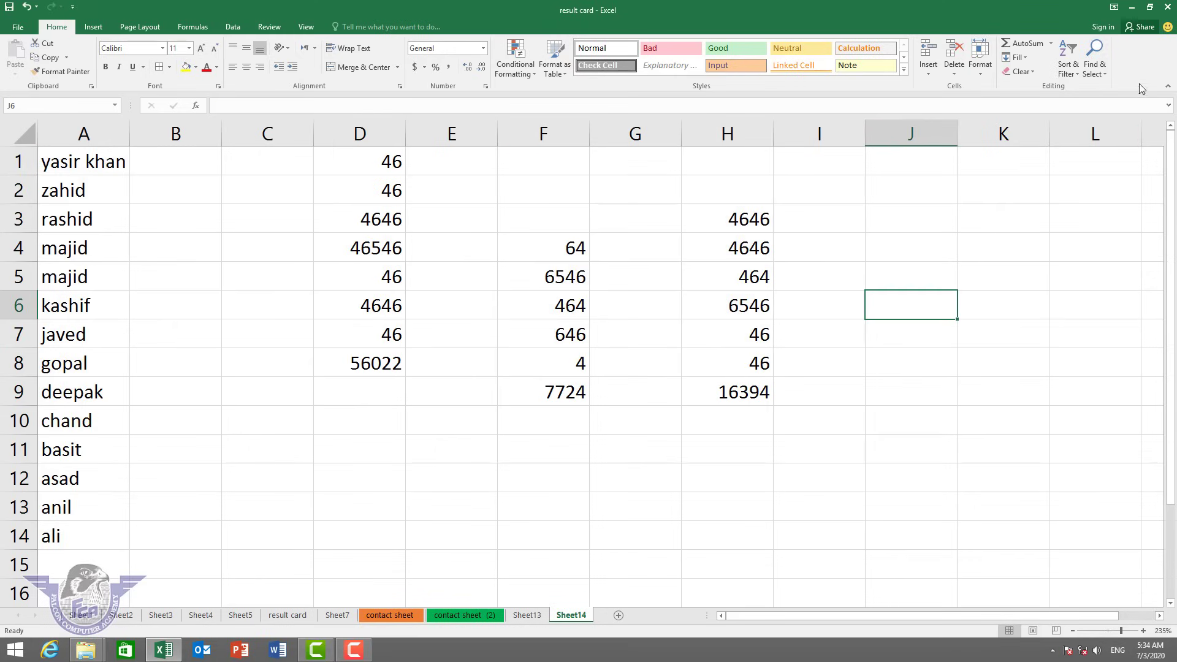
Dismiss the Find & Select menu and bring up the Insert ribbon commands.
{"action": "left_click", "coordinate": [1102, 67]}
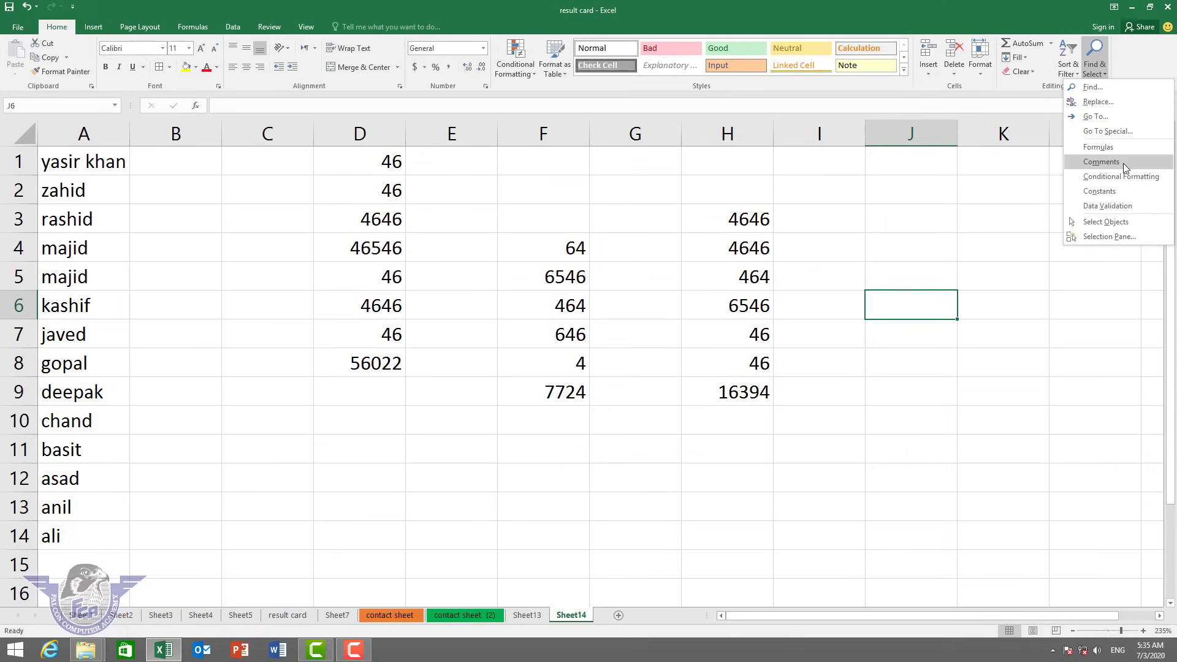
{"action": "left_click", "coordinate": [873, 380]}
{"action": "key", "text": "alt+n"}
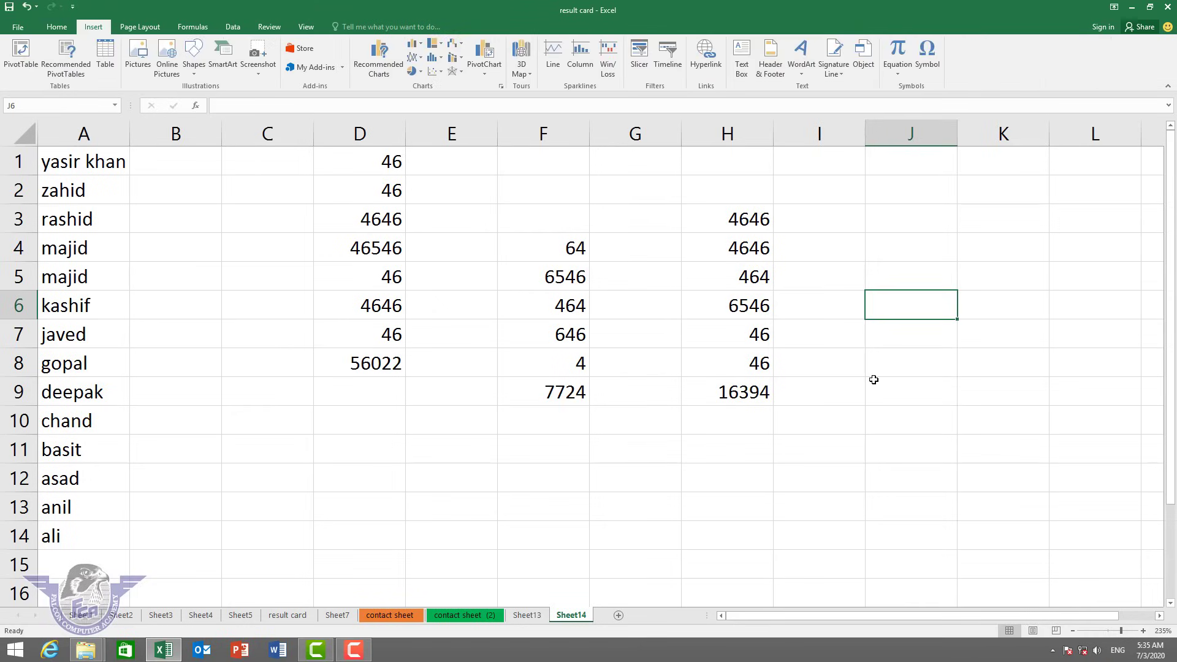